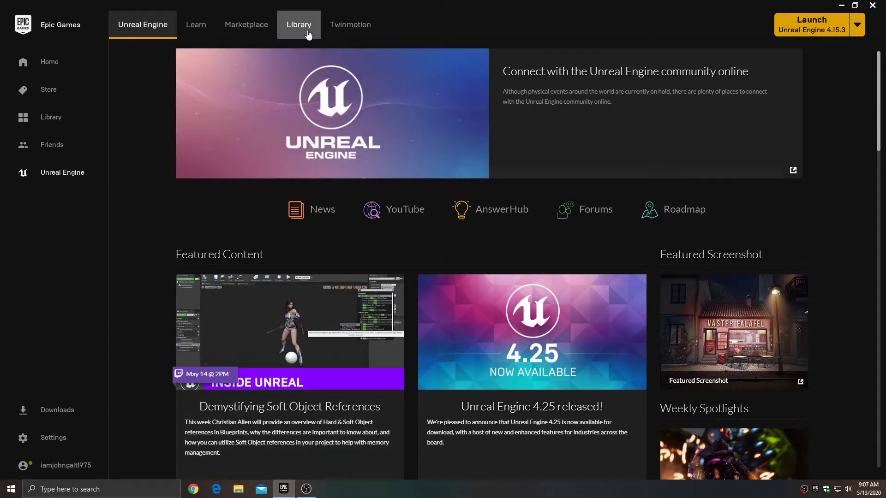
Open the MP_FPS project from the Unreal Engine library without restoring the previously open assets.
left_click(308, 37)
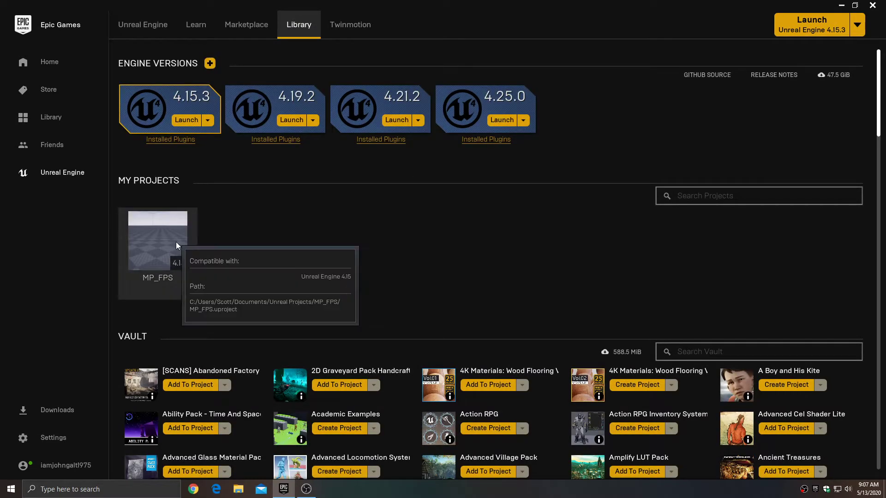
double_click(184, 247)
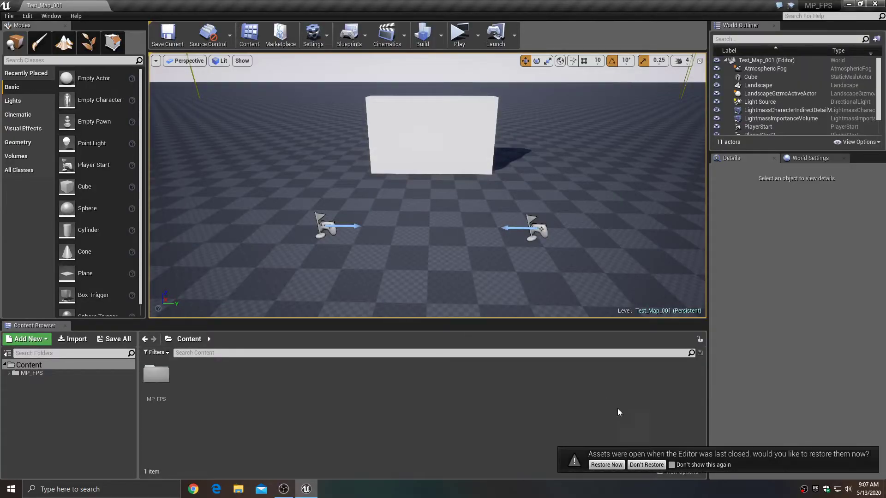
left_click(646, 465)
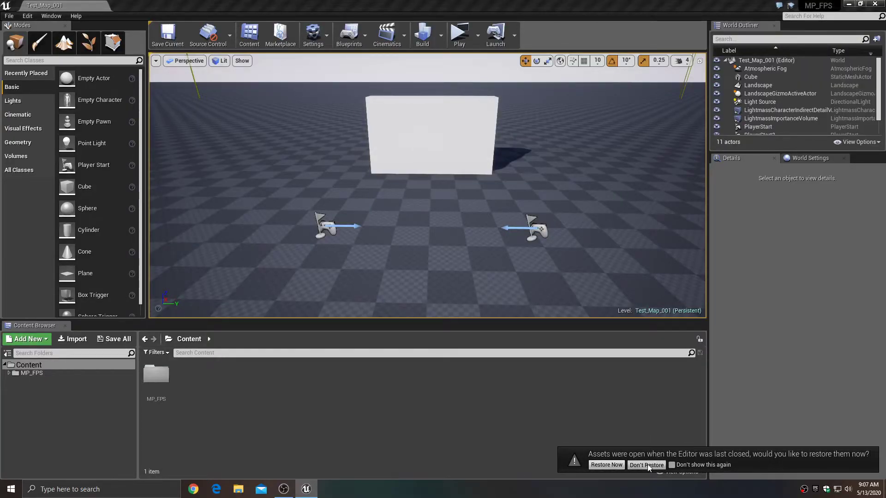
Play-test Test_Map_001 with server and client, walking and jumping with the server character, and end the session.
left_click(460, 37)
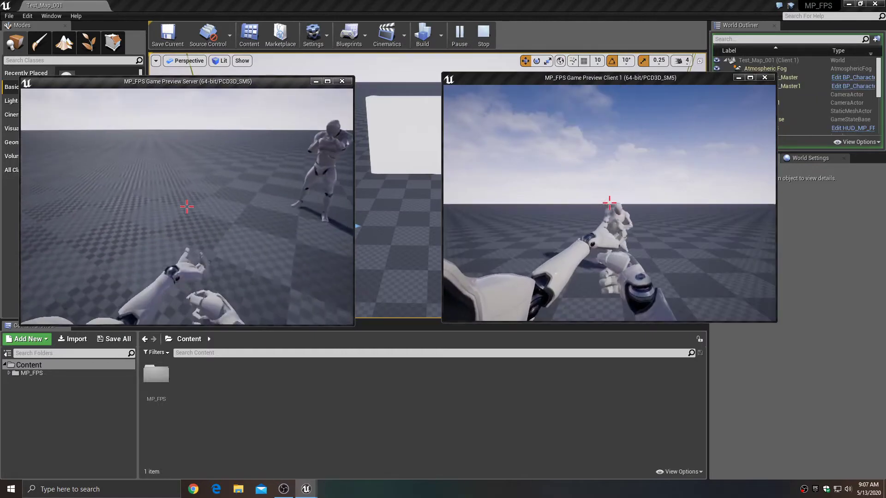
key("w")
key("d")
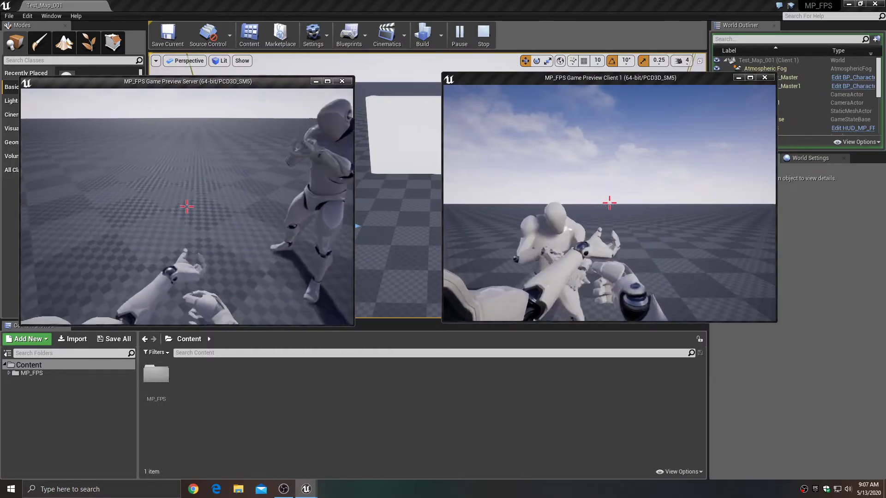
key("a")
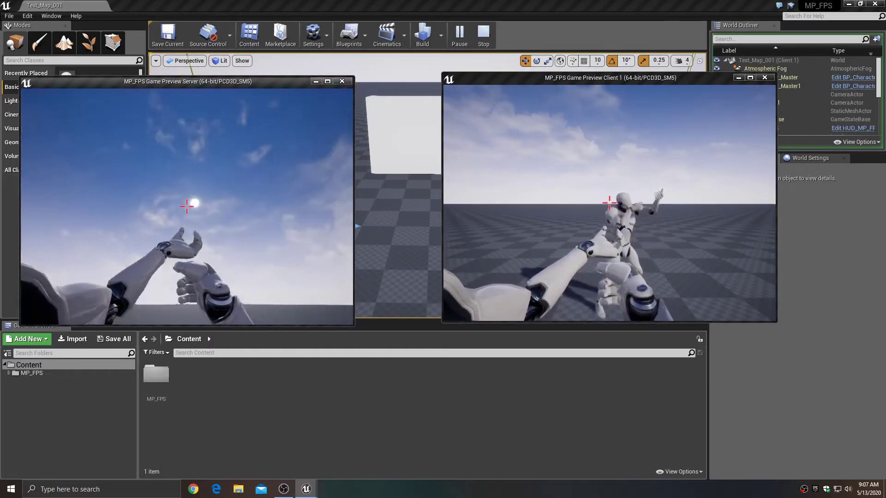
key("w")
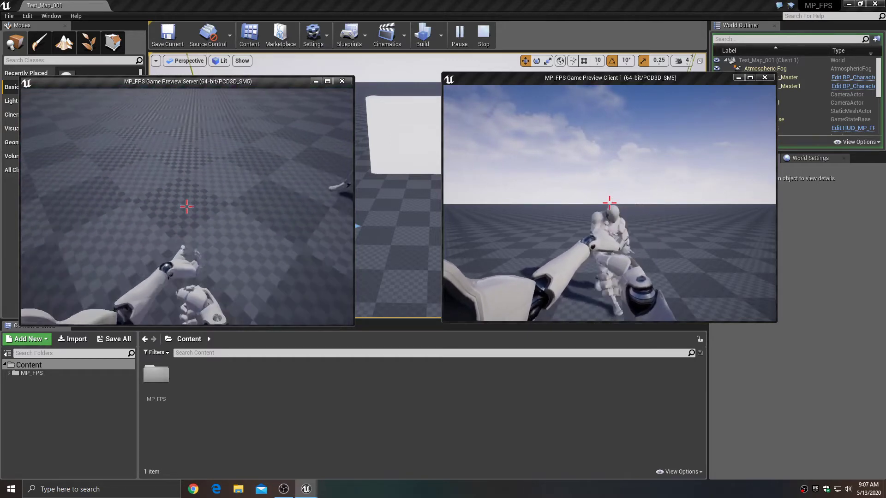
key("s")
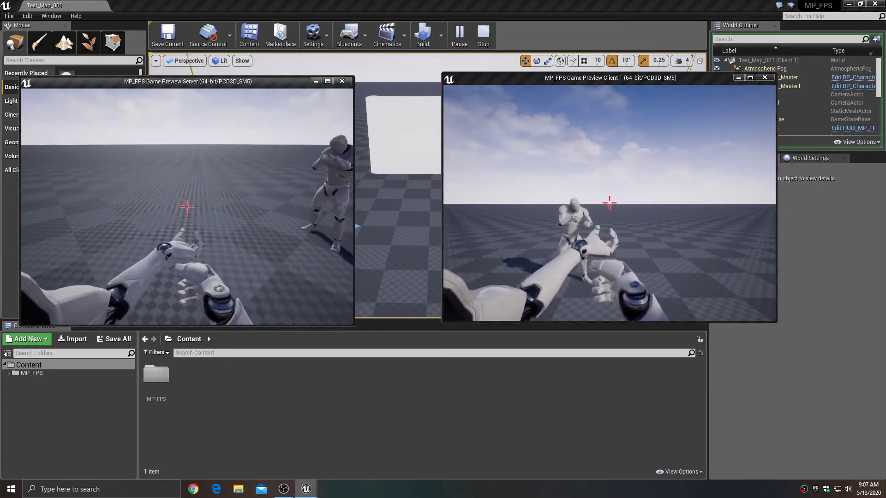
key("space")
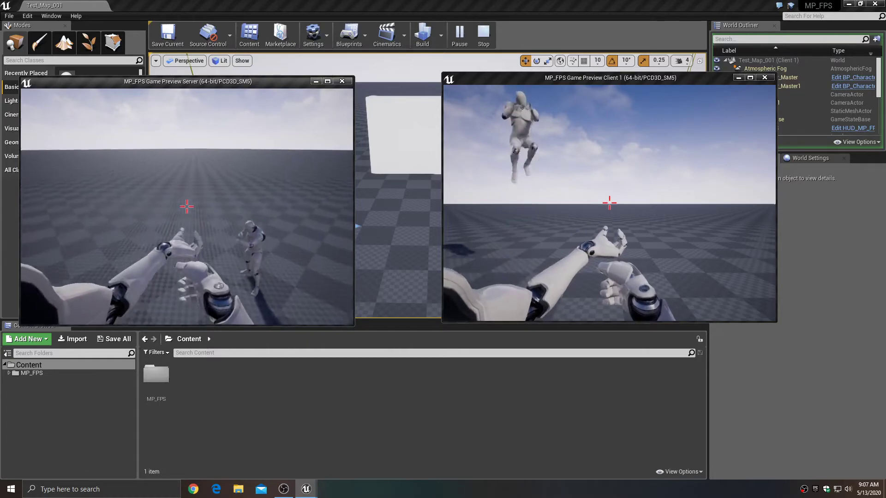
key("w")
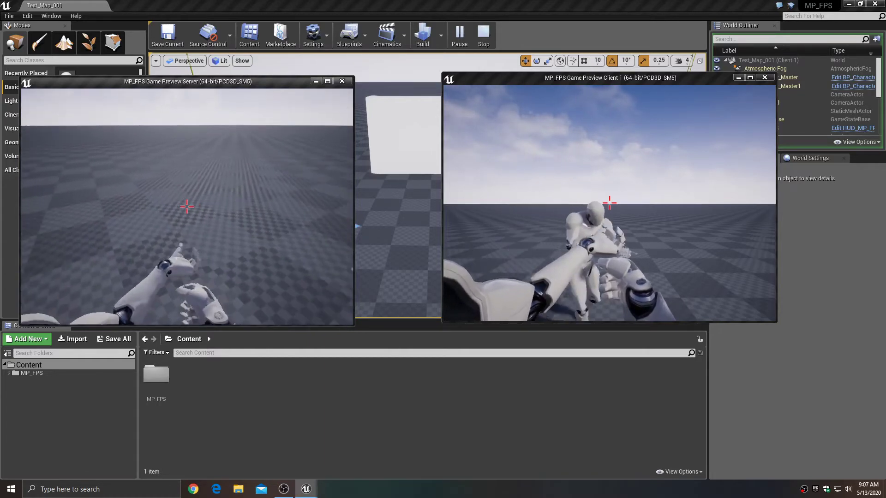
key("s")
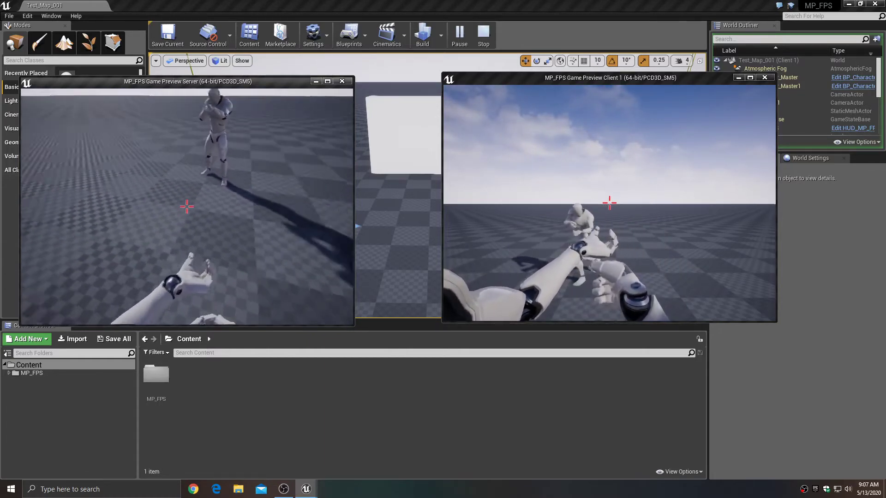
key("Escape")
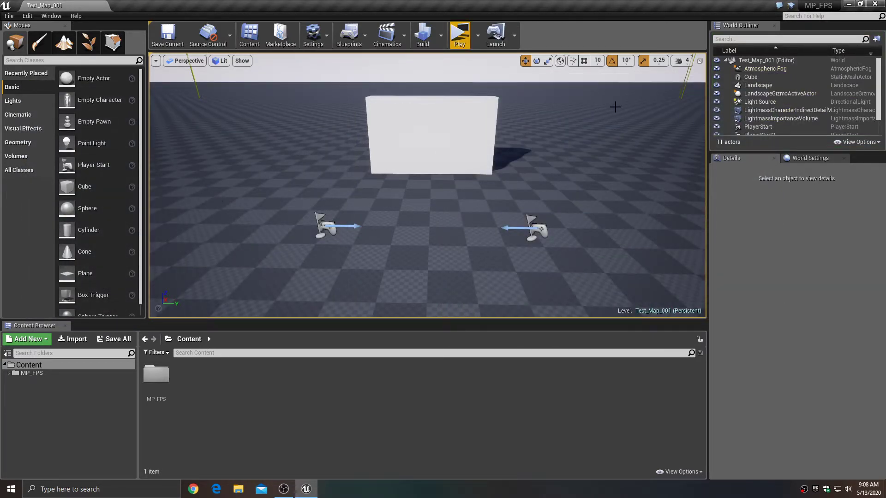
Switch to the Epic Games Launcher and search the library's vault for "multi".
left_click(849, 6)
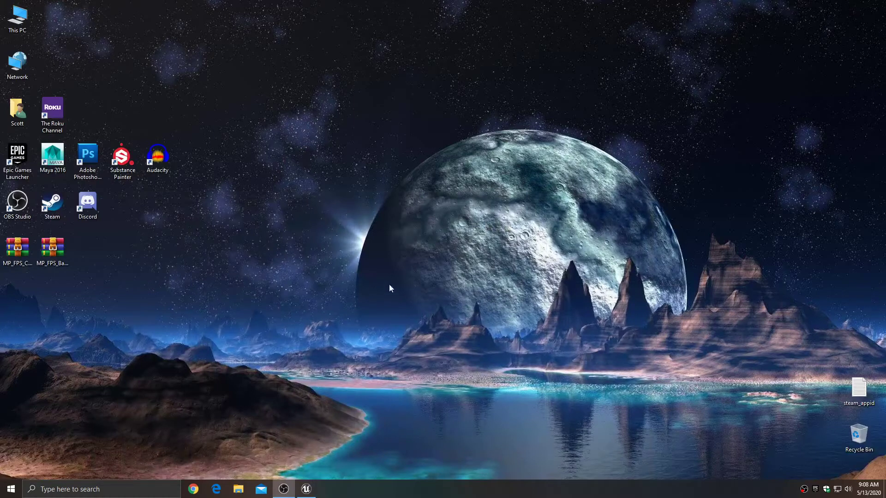
double_click(816, 489)
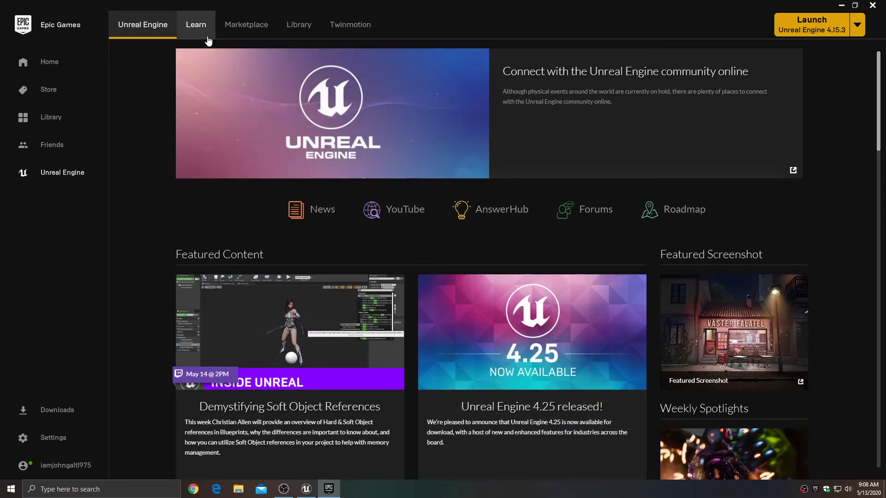
left_click(298, 27)
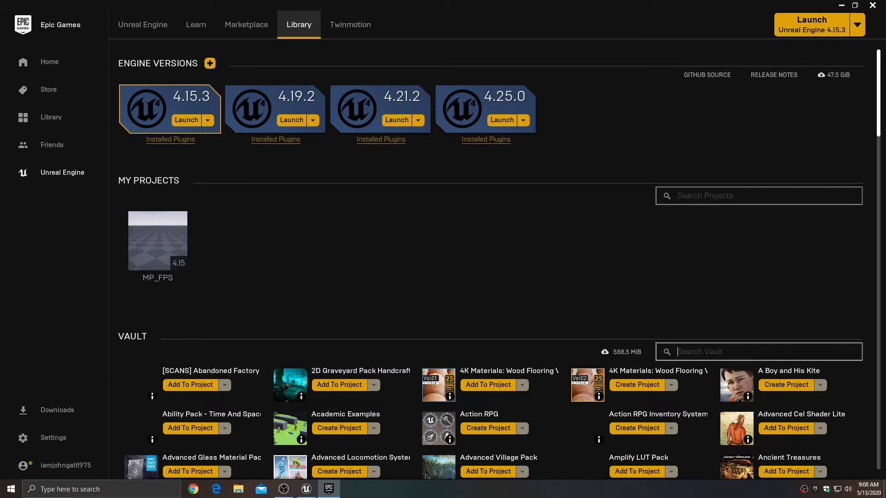
type("multi[")
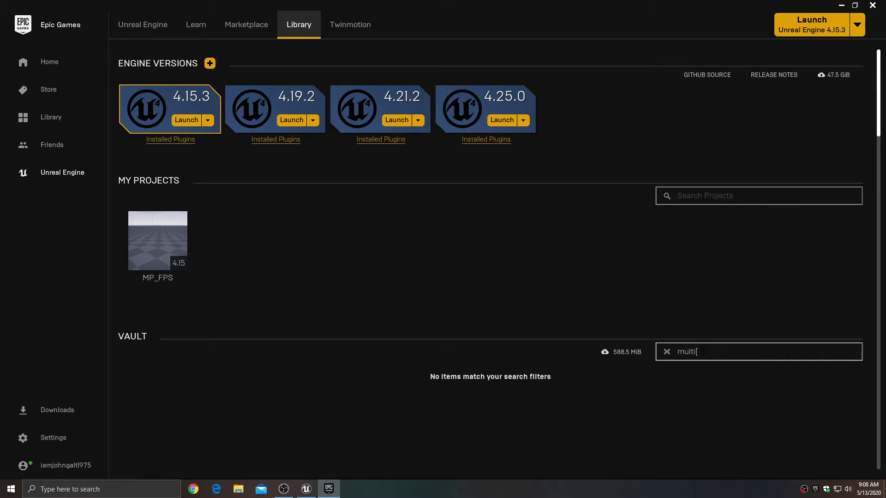
key("BackSpace")
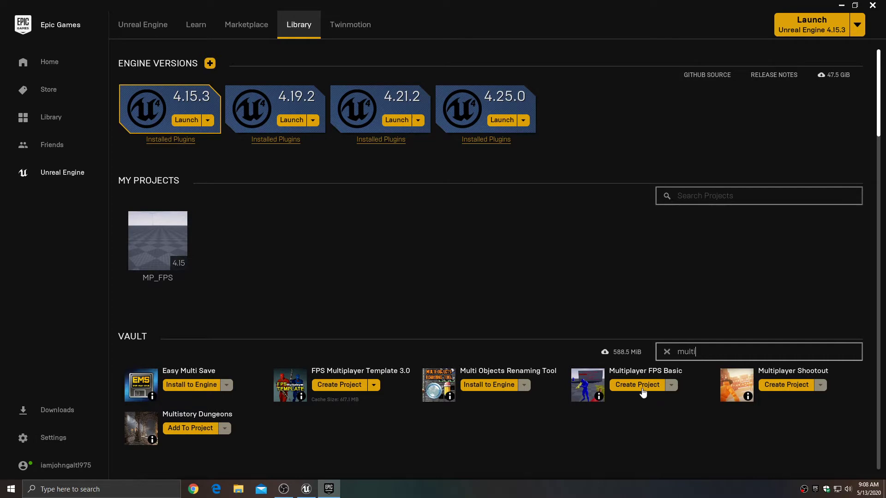
Create a project from Multiplayer FPS Basic in the vault and open it in the editor.
left_click(643, 392)
left_click(472, 314)
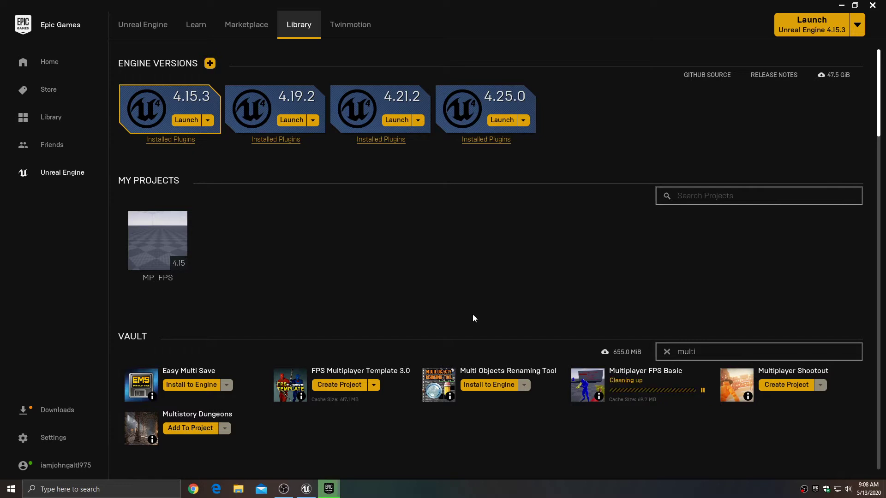
double_click(248, 250)
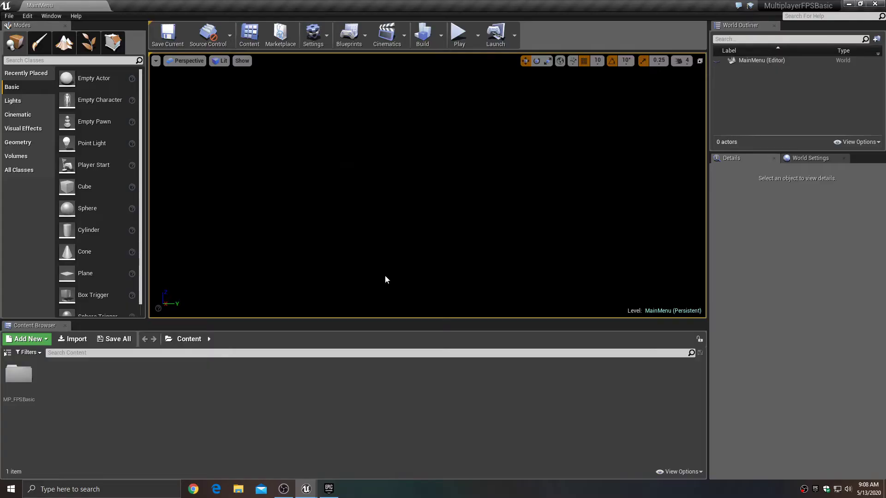
Show a narrow folder tree in MultiplayerFPSBasic's content browser and move the project's editor off to the second monitor.
left_click(7, 352)
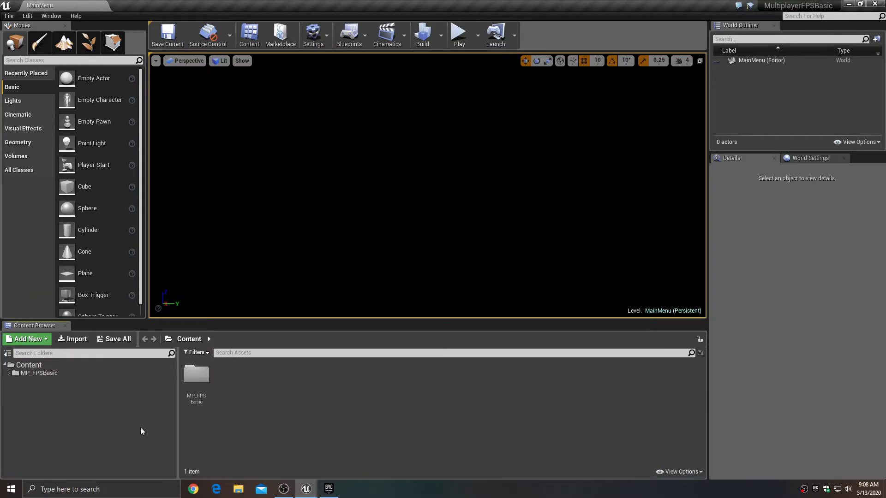
left_click_drag(176, 432, 137, 424)
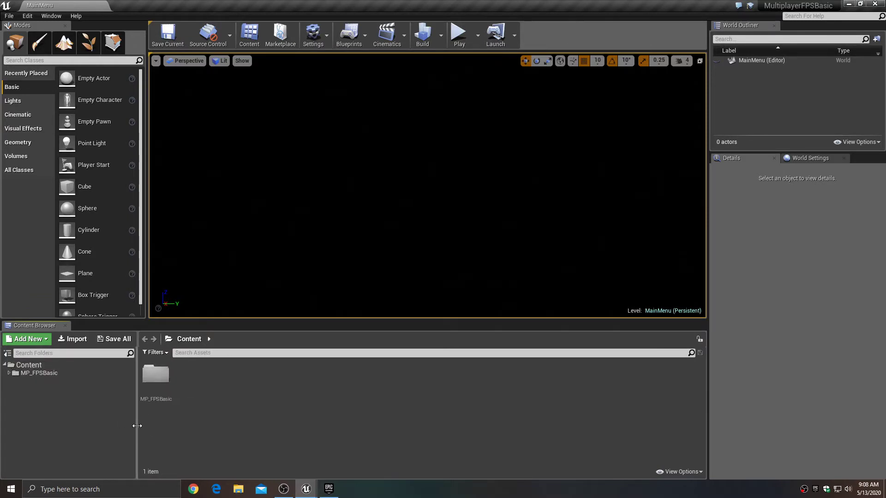
left_click(861, 4)
left_click_drag(451, 93, 885, 120)
left_click_drag(882, 60, 885, 60)
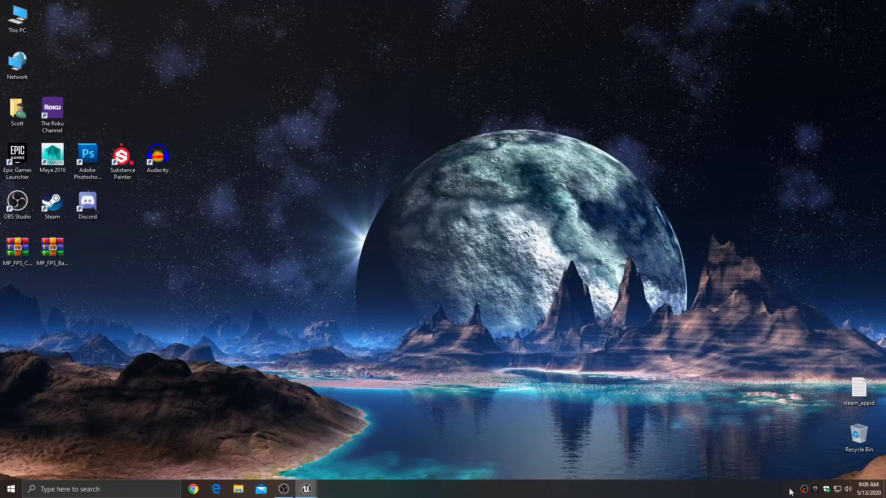
Reopen the Epic Games Launcher and bring the MP_FPS editor window back to the front.
double_click(817, 487)
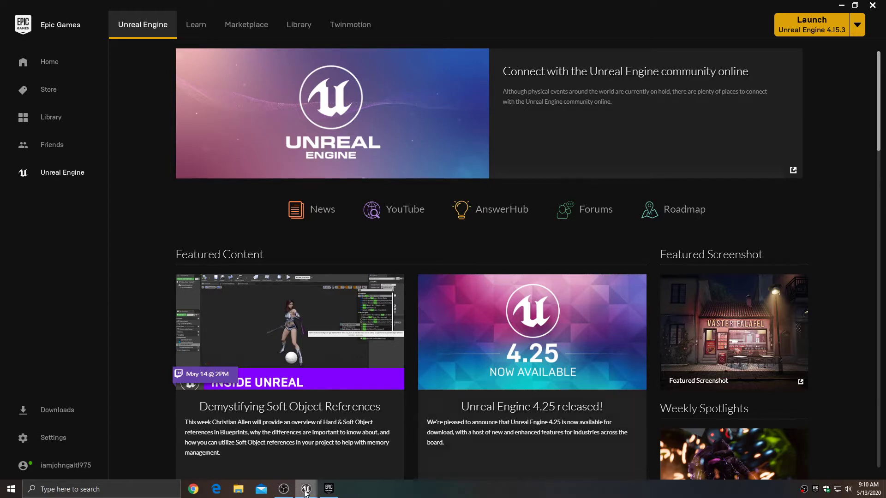
mouse_move(305, 491)
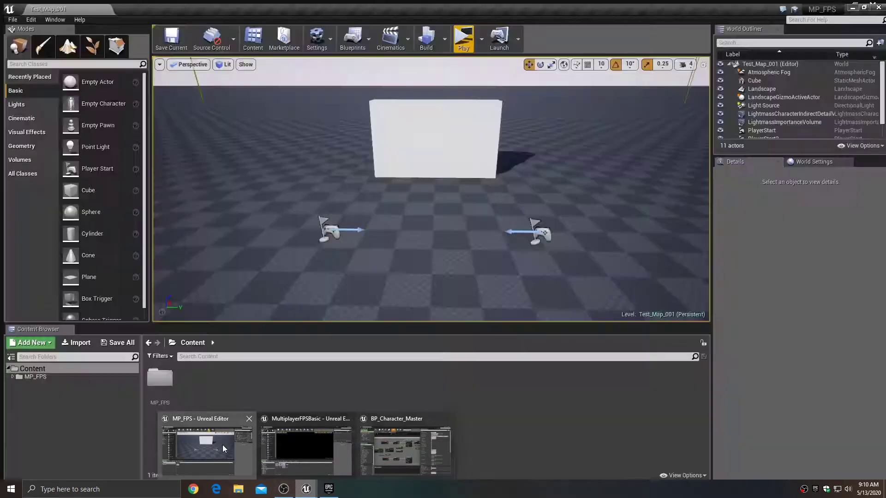
left_click(222, 444)
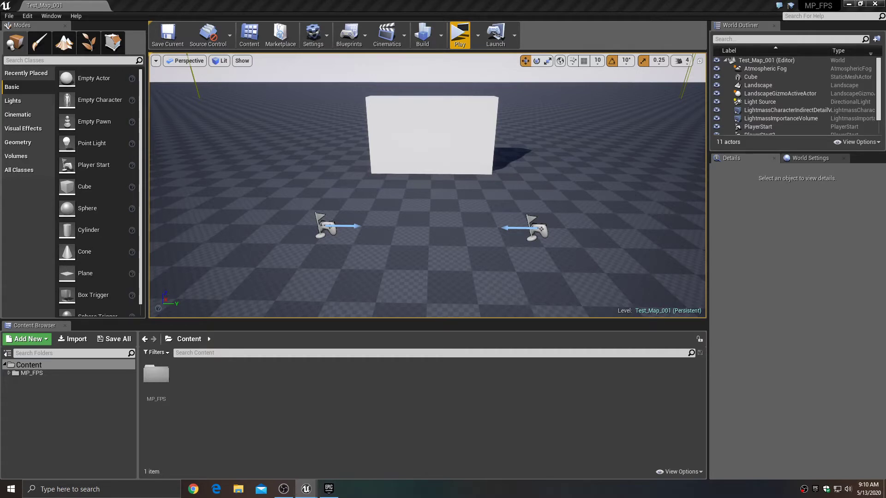
Open BP_Character_Master from MP_FPS/Characters/Blueprints and maximize its Blueprint editor.
left_click(9, 373)
left_click(14, 395)
left_click(29, 403)
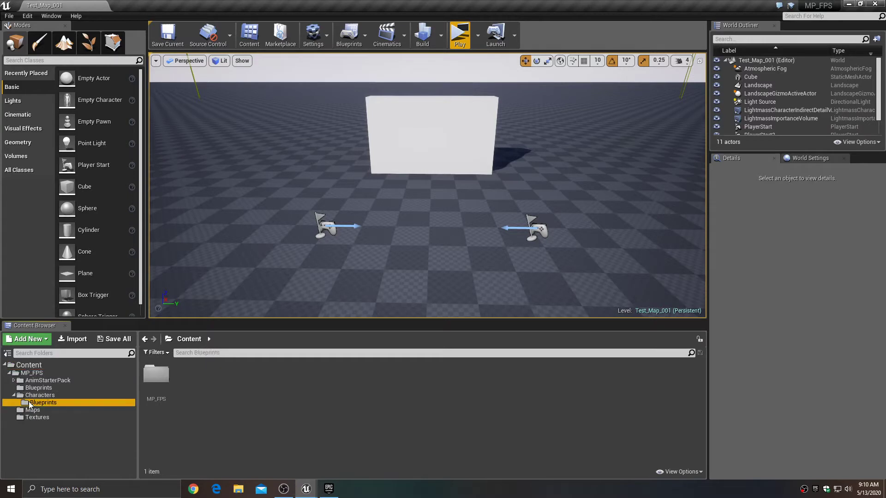
double_click(216, 379)
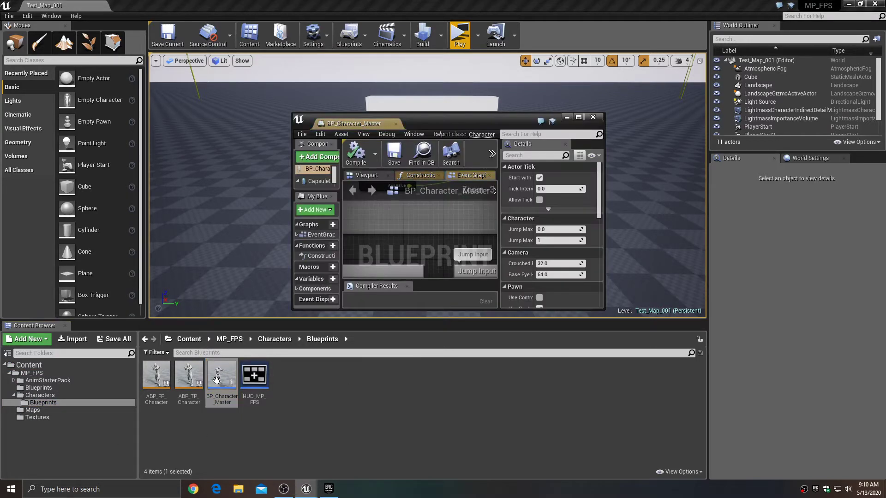
left_click(579, 118)
Add a custom event named Server_StartSprint in an empty area of the character's Event Graph, beside the jump input nodes.
right_click_drag(446, 296, 496, 224)
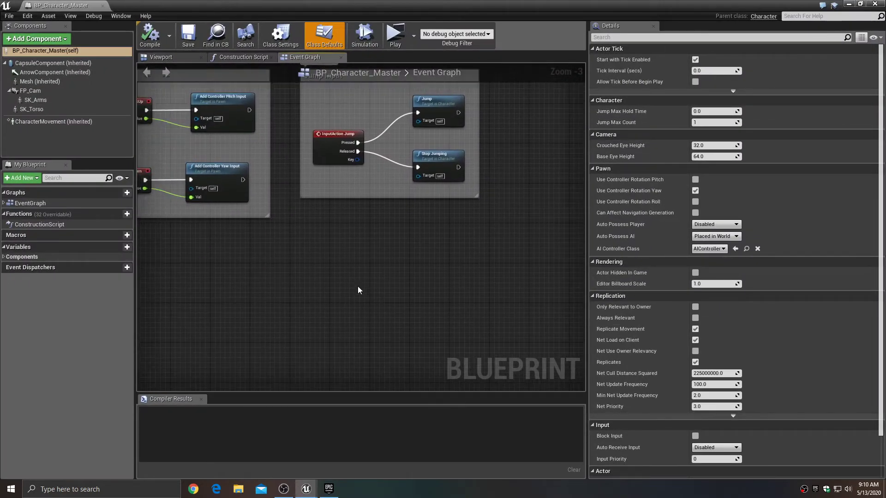
right_click_drag(353, 289, 256, 430)
right_click_drag(480, 355, 283, 343)
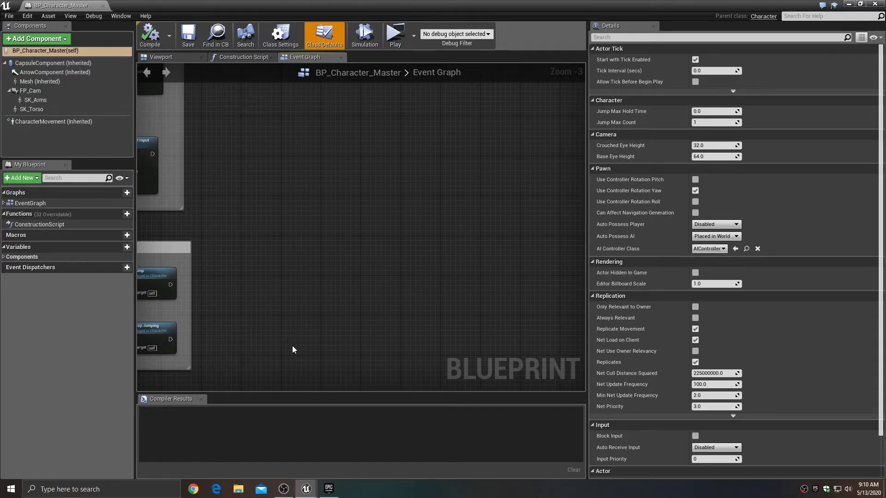
right_click(321, 270)
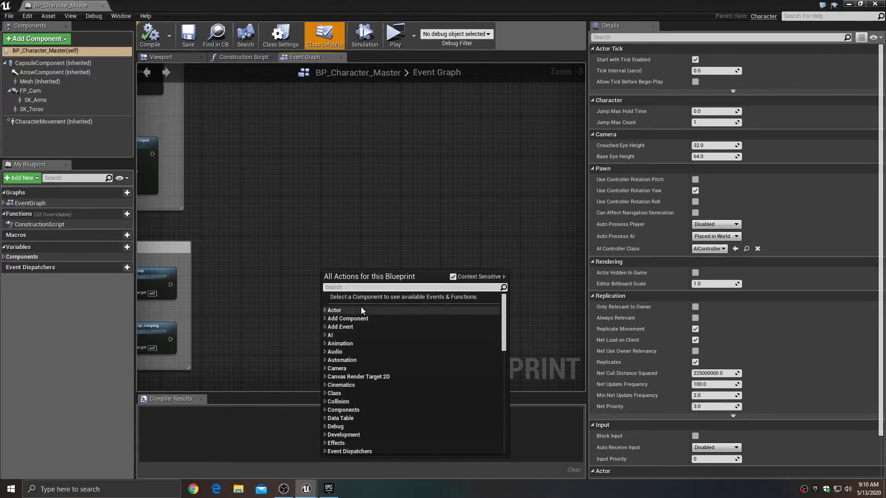
type("cust")
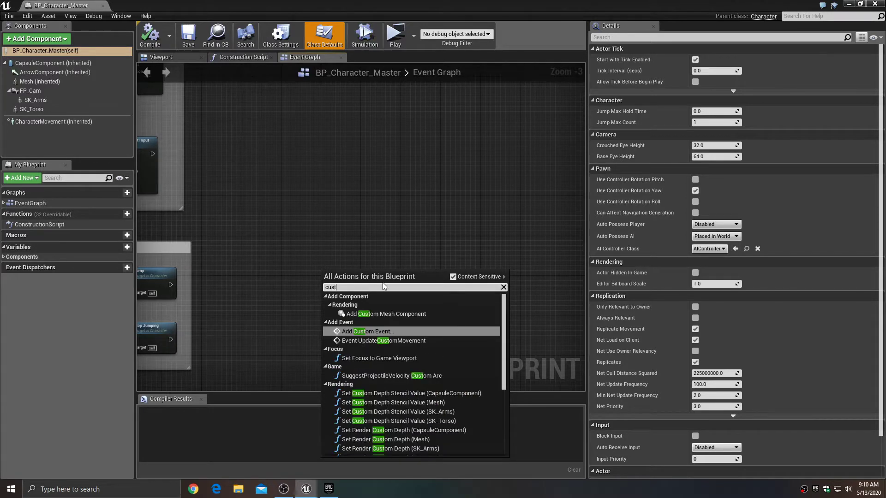
left_click(376, 331)
scroll(364, 295, "up", 3)
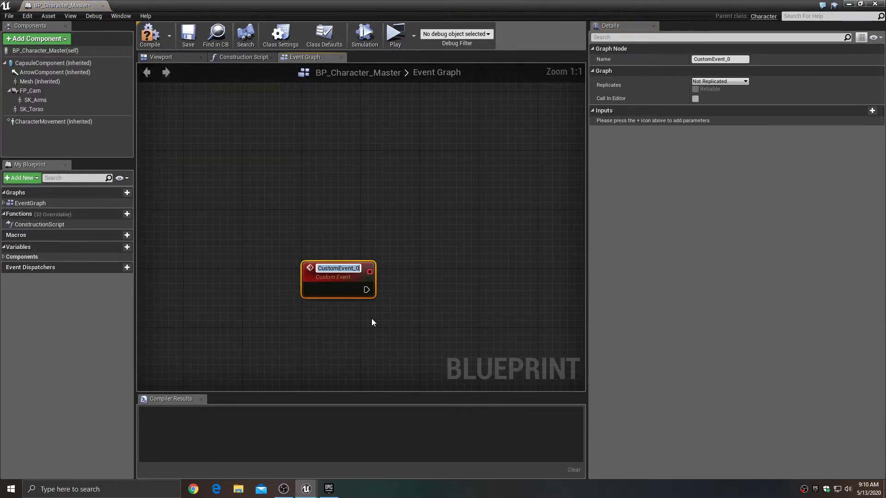
type("Serv")
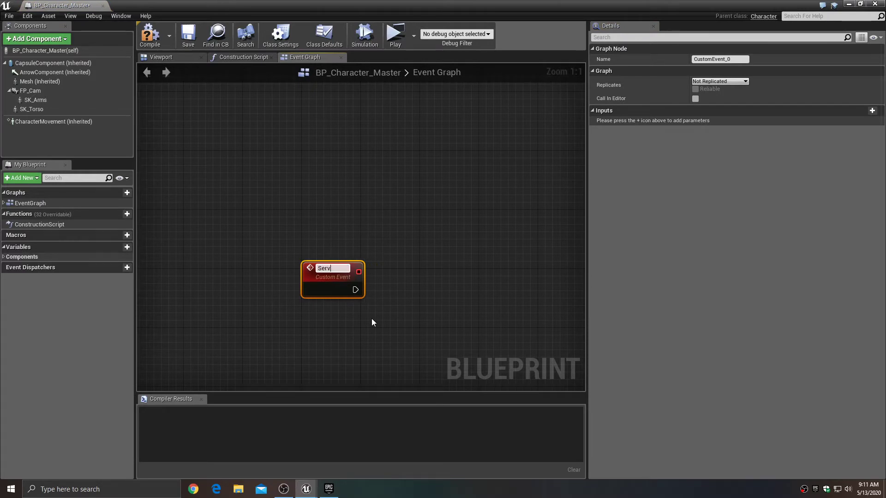
type("er_StartSprint")
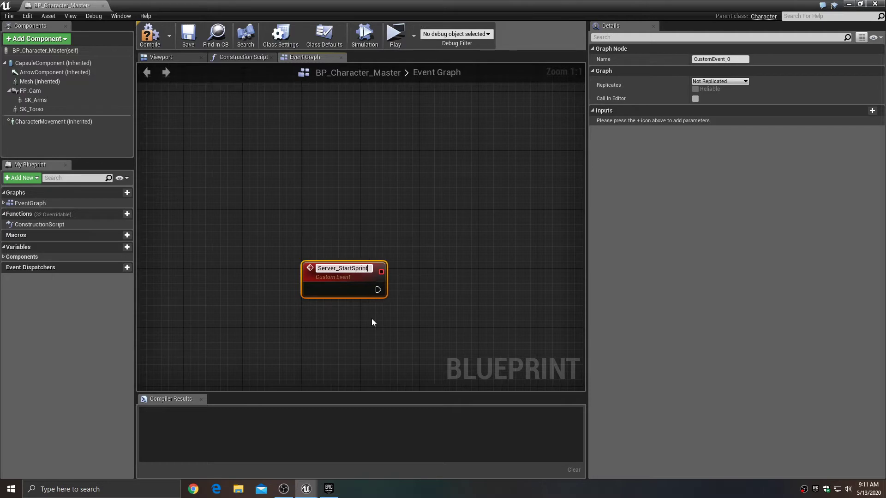
key("Return")
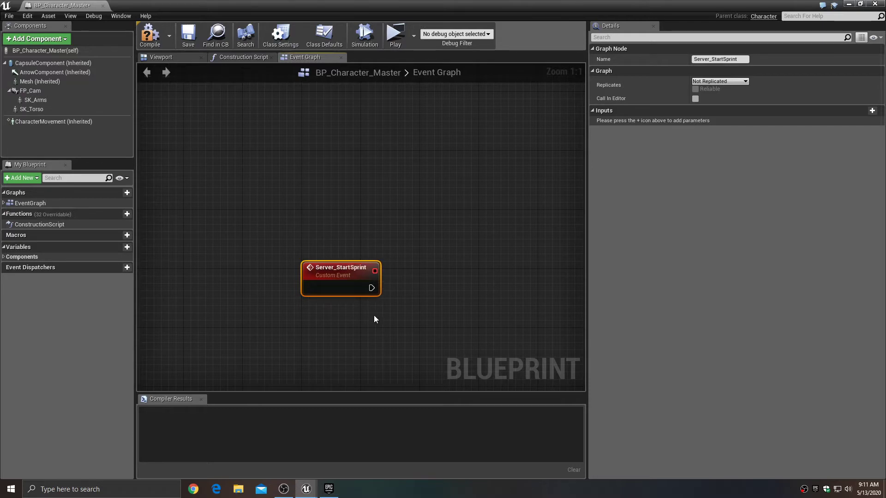
Set the Server_StartSprint event's replication to Run on Server and shift its node up and to the left in the graph.
left_click_drag(346, 288, 317, 251)
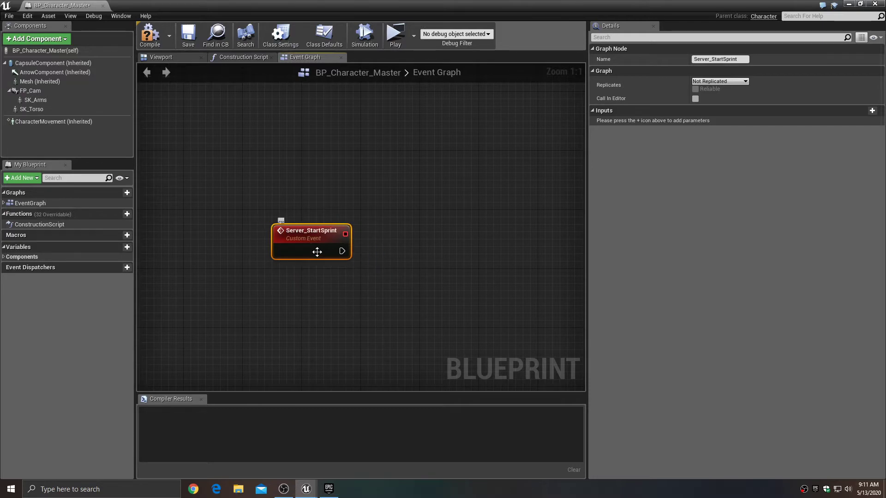
left_click(724, 82)
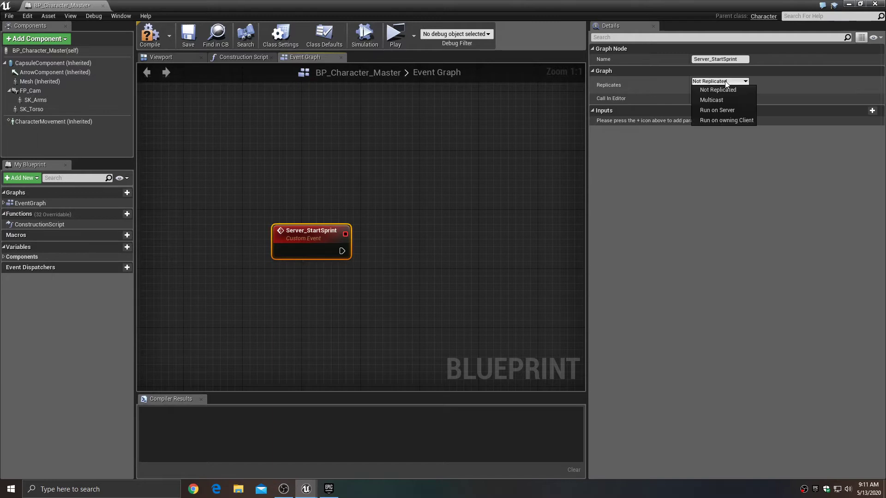
left_click(722, 109)
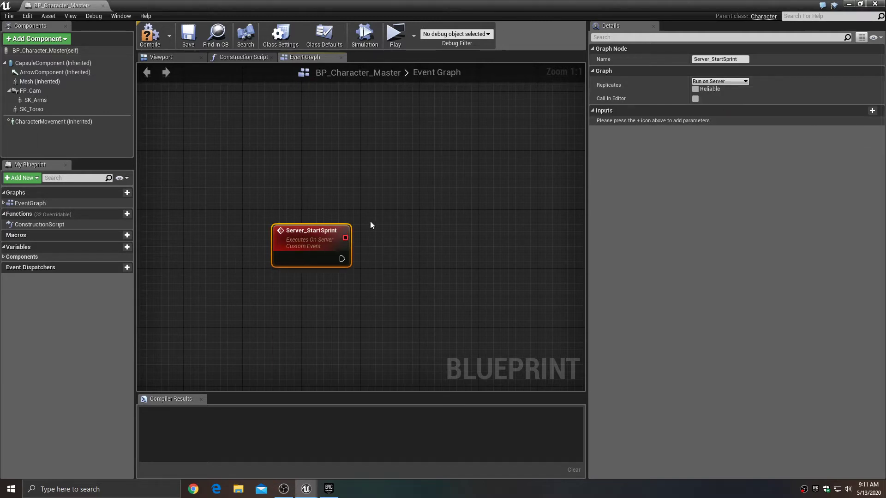
left_click_drag(302, 247, 295, 233)
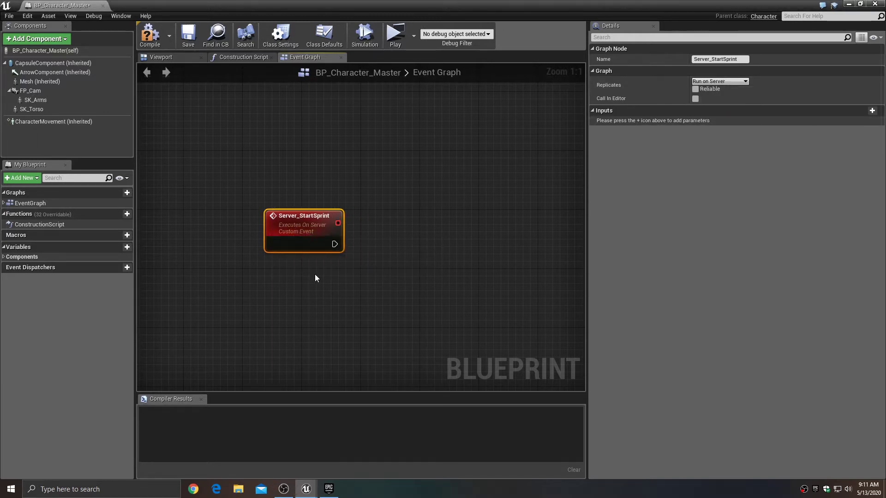
Add a second custom event named Server_StopSprint below Server_StartSprint.
right_click(300, 333)
type("custome")
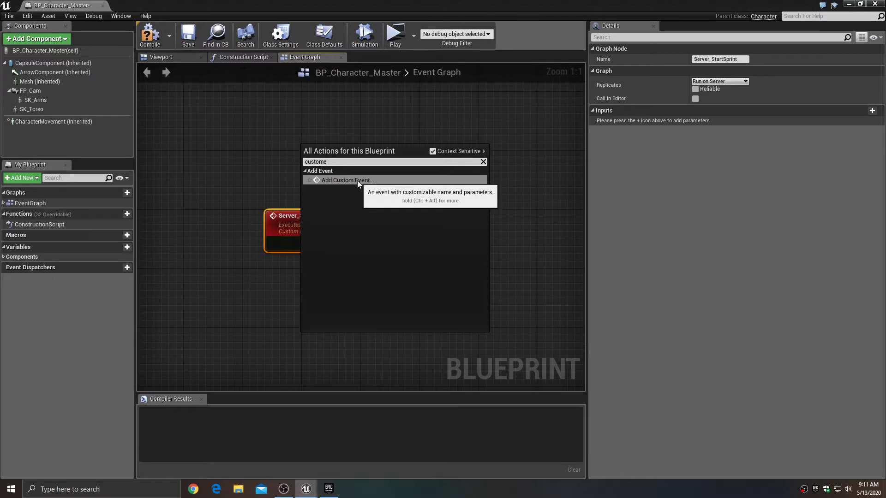
left_click(358, 181)
type("S")
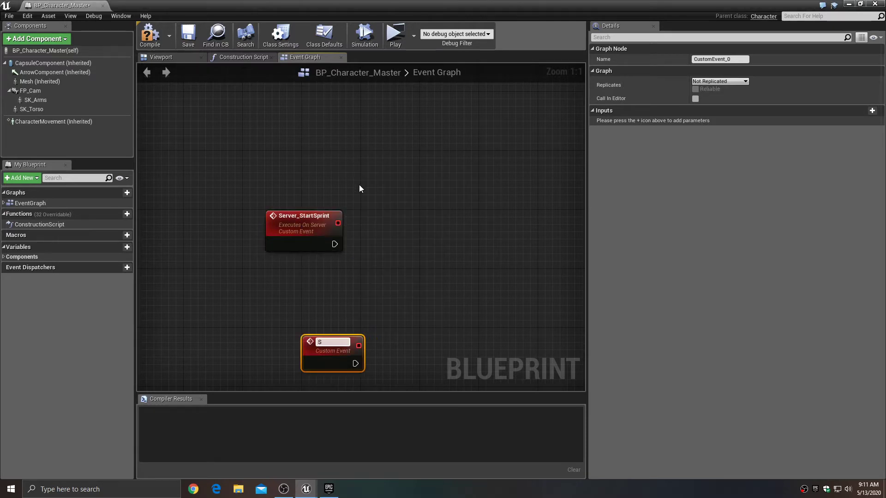
type("erver_StopSprin")
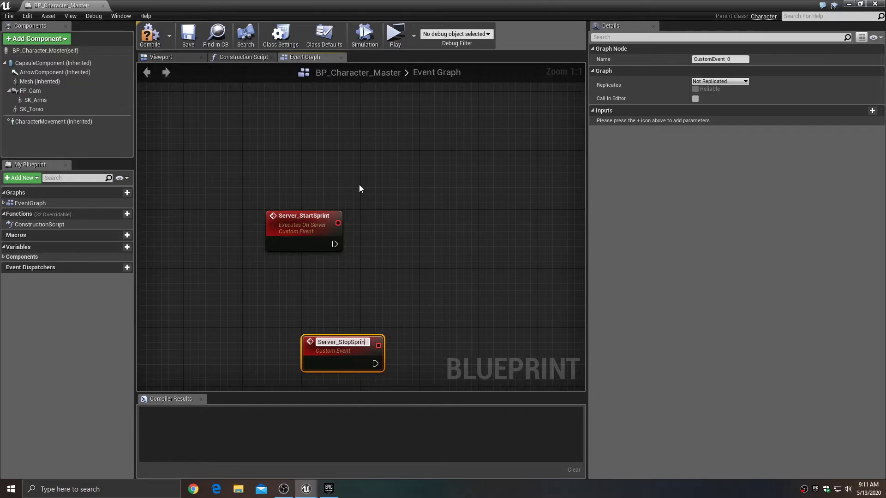
type("t")
key("Return")
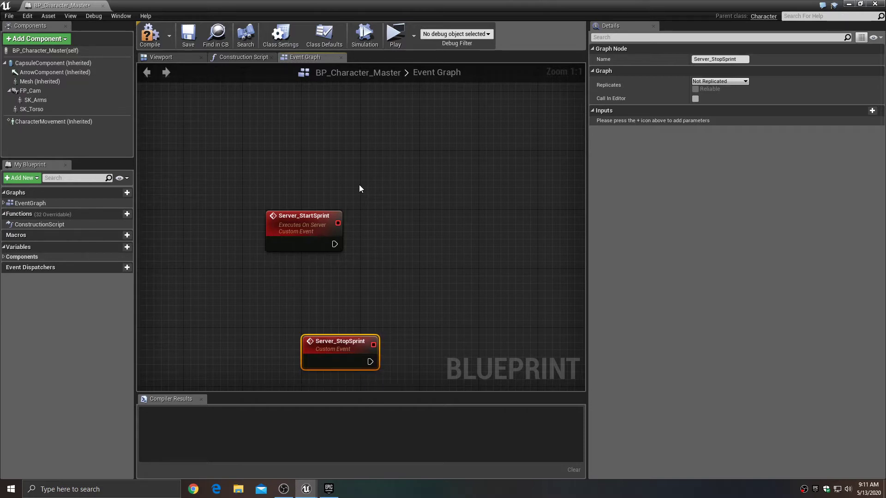
Set Server_StopSprint's replication to Run on Server and line its node up beneath Server_StartSprint.
left_click(731, 82)
left_click(724, 114)
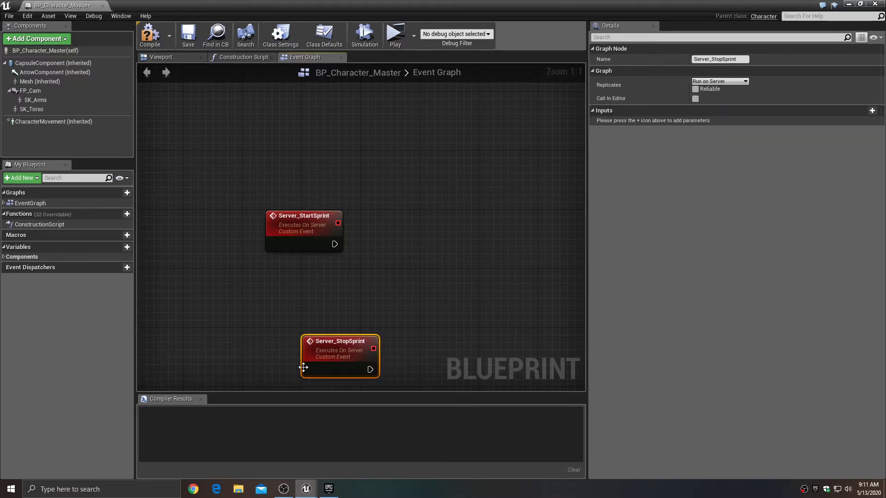
left_click_drag(345, 354, 308, 339)
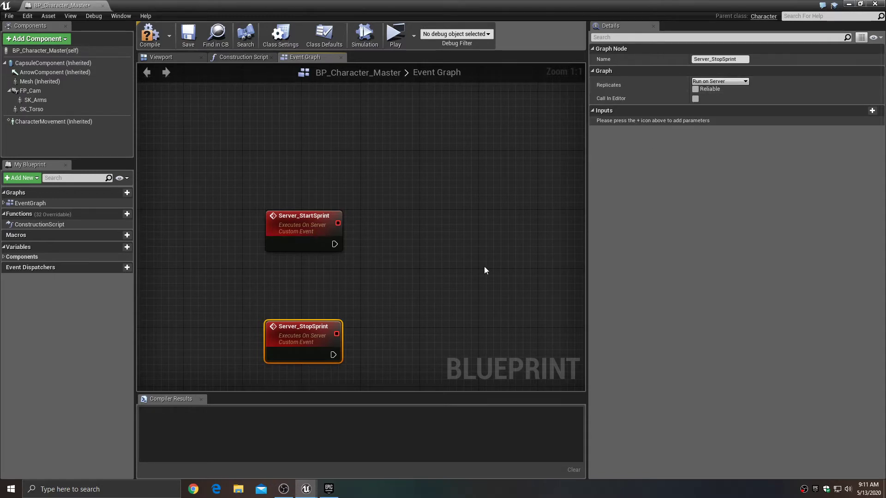
left_click_drag(306, 333, 306, 355)
Create a Boolean variable named IsSprinting? with Replicated replication, and compile and save the Blueprint.
right_click_drag(317, 306, 319, 256)
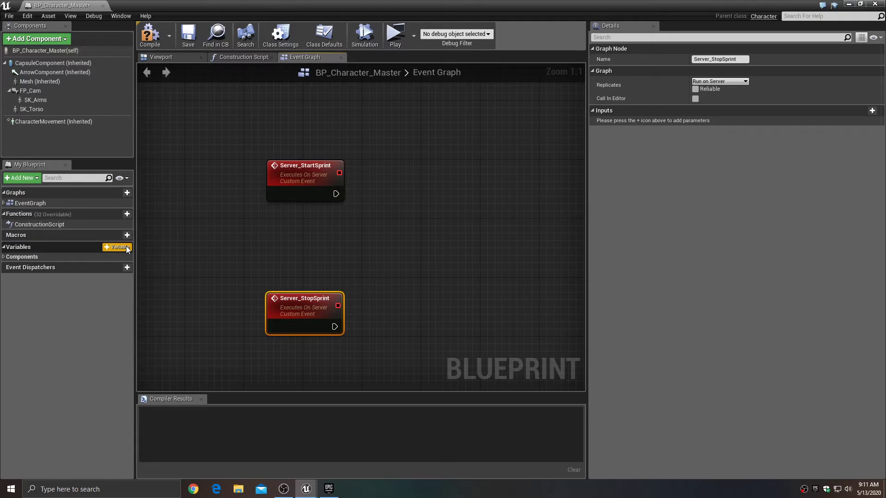
left_click(118, 247)
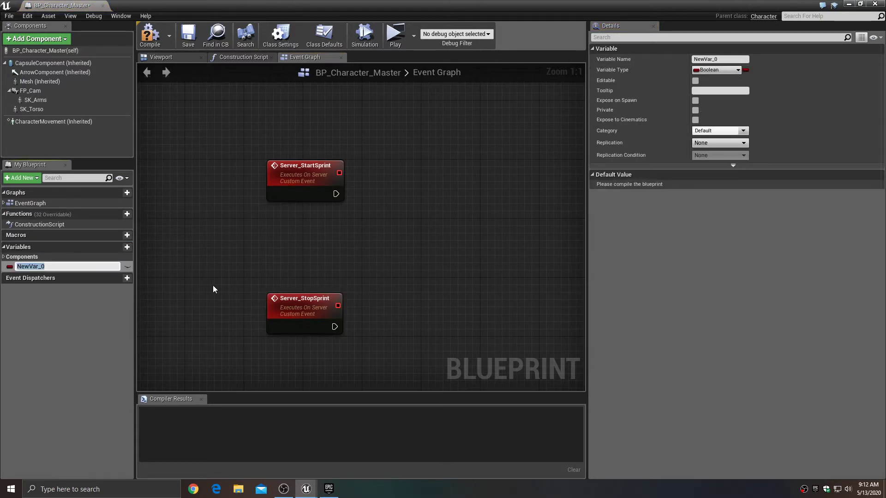
type("IsSprinting?")
key("Return")
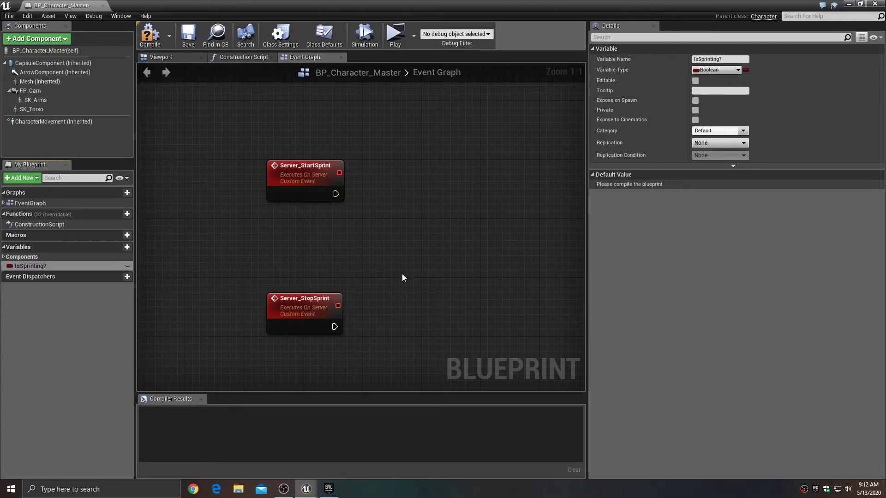
left_click(711, 143)
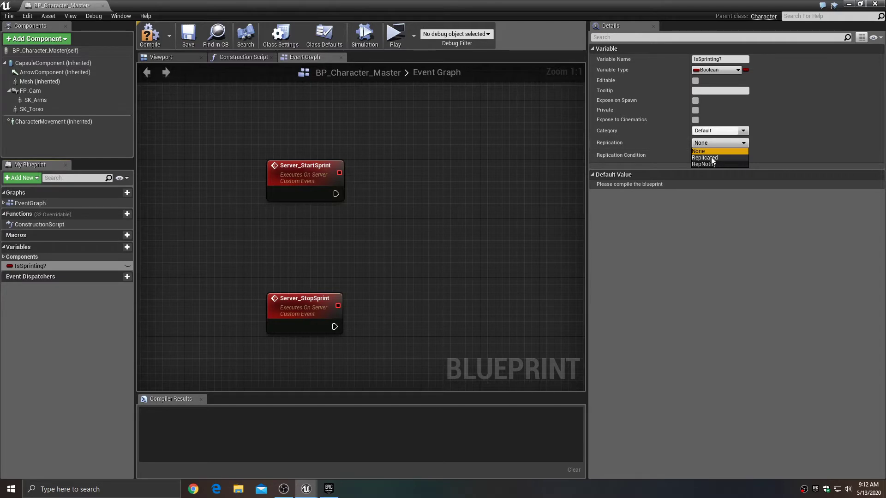
left_click(711, 158)
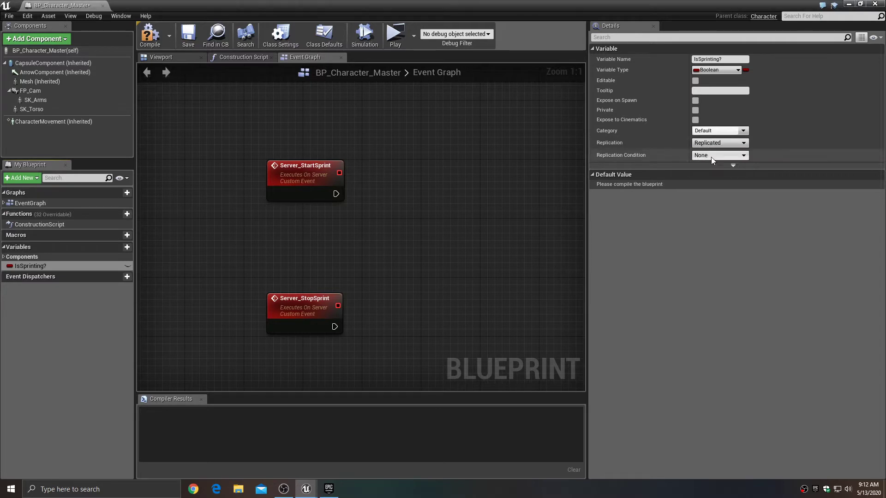
left_click(182, 33)
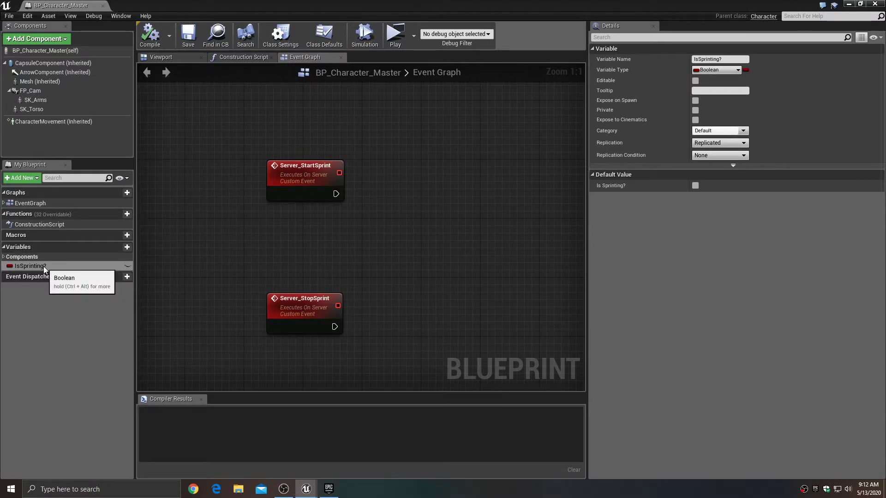
Add a Set IsSprinting? node after Server_StartSprint, connect it to the event and set its value to true.
left_click_drag(43, 267, 402, 184)
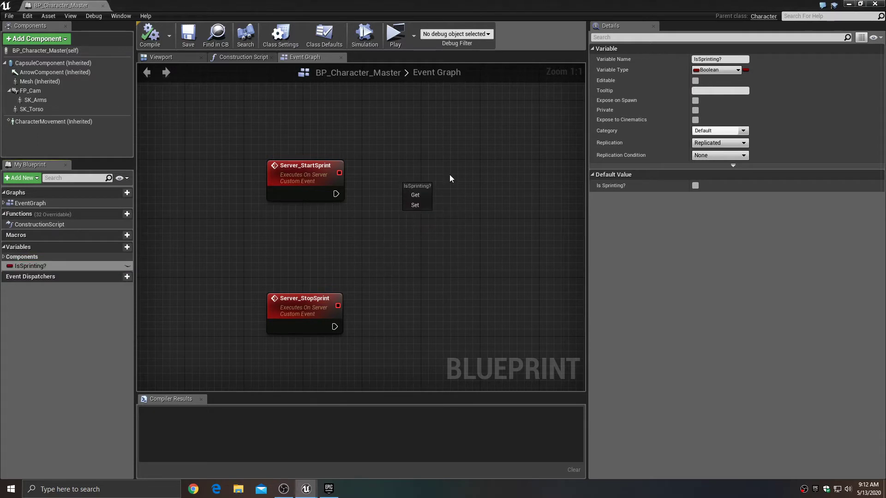
left_click(415, 206)
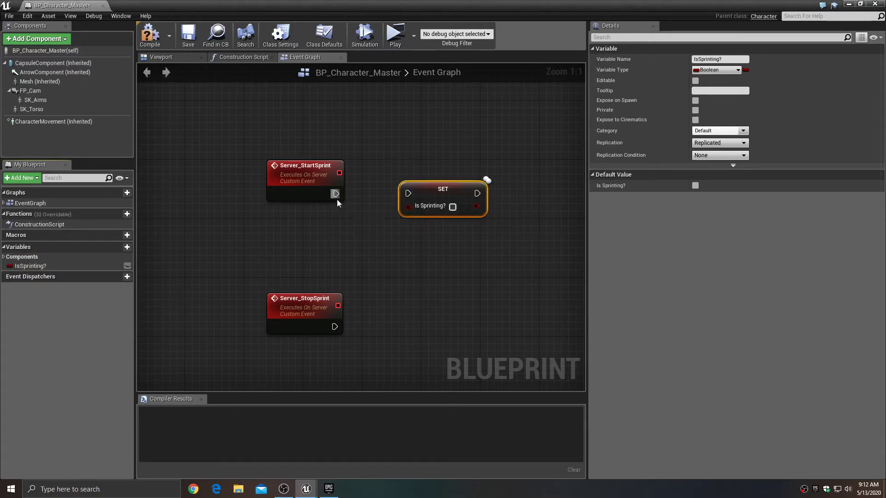
left_click_drag(335, 194, 428, 190)
left_click(445, 206)
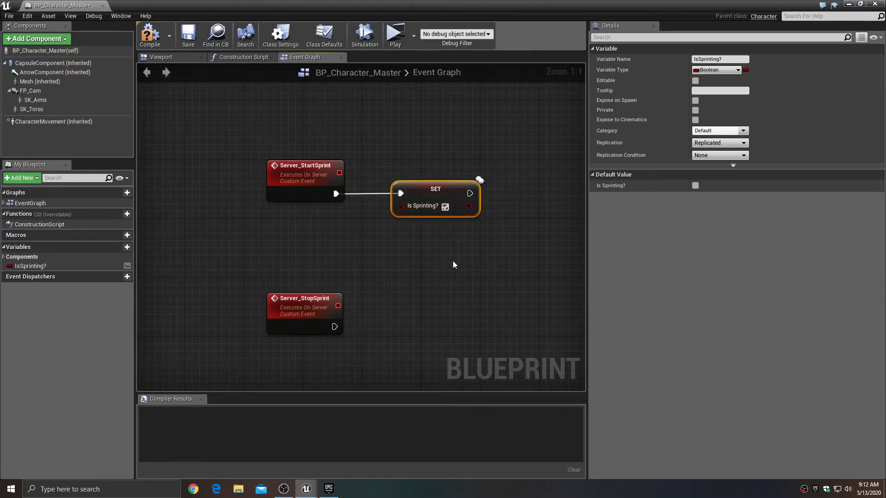
Copy the Set IsSprinting? node to Server_StopSprint, connect it to that event and set its value to false.
key("ctrl+c")
key("ctrl+v")
left_click_drag(449, 271, 451, 331)
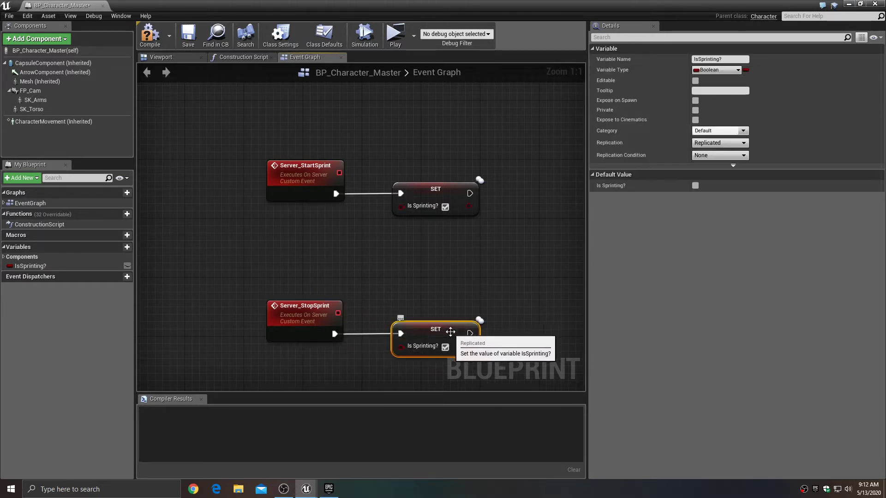
left_click(447, 348)
Place a Character Movement reference, create a Set Max Walk Speed node from it and connect that node after Server_StartSprint's Set IsSprinting? node.
right_click_drag(495, 292, 394, 287)
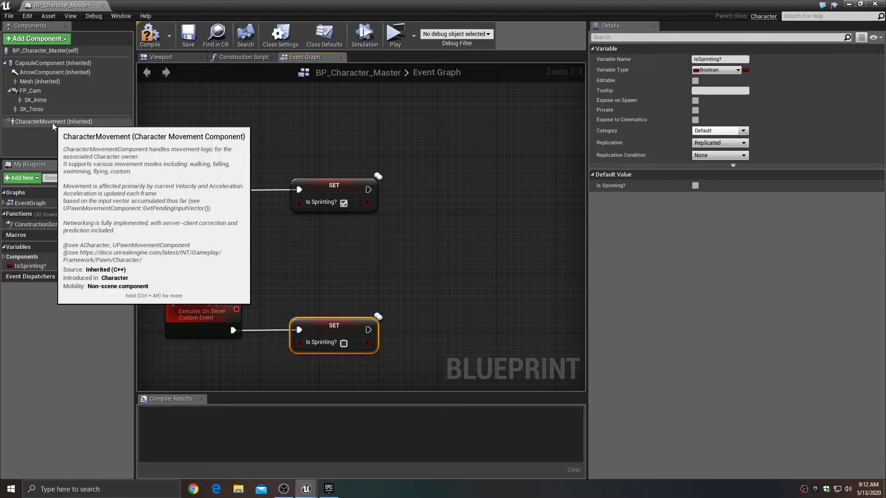
left_click_drag(53, 122, 298, 253)
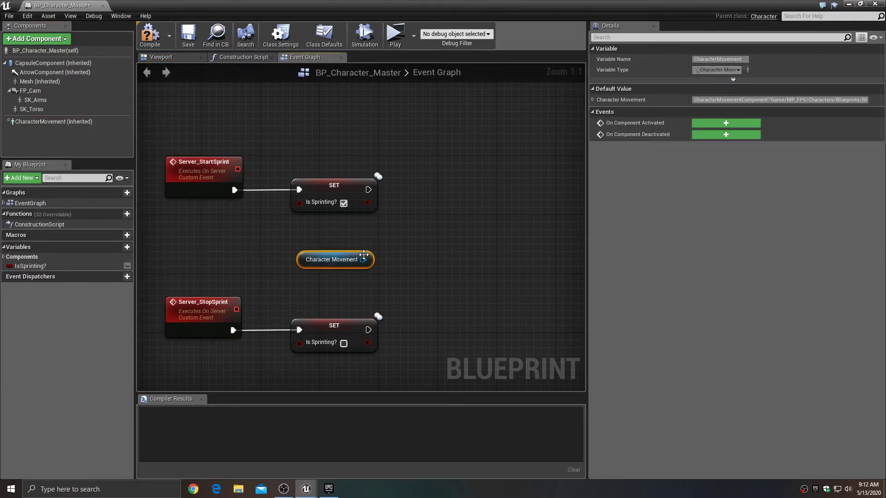
left_click_drag(363, 259, 483, 232)
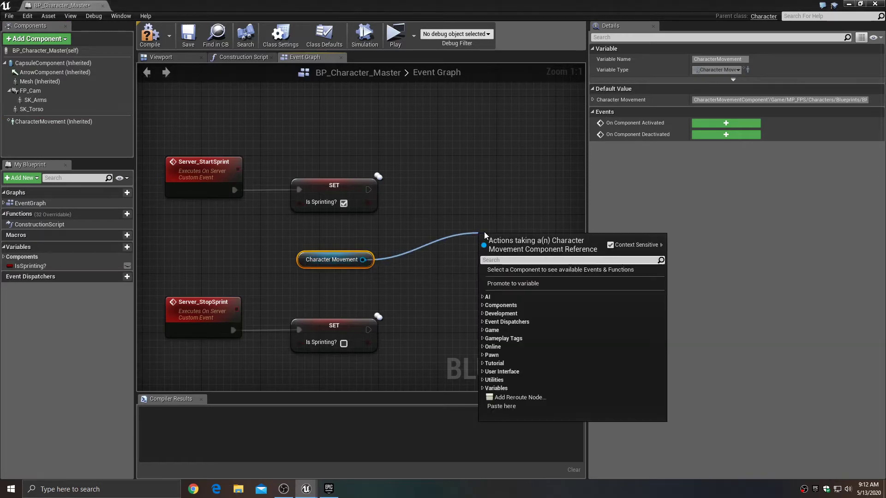
type("setmax")
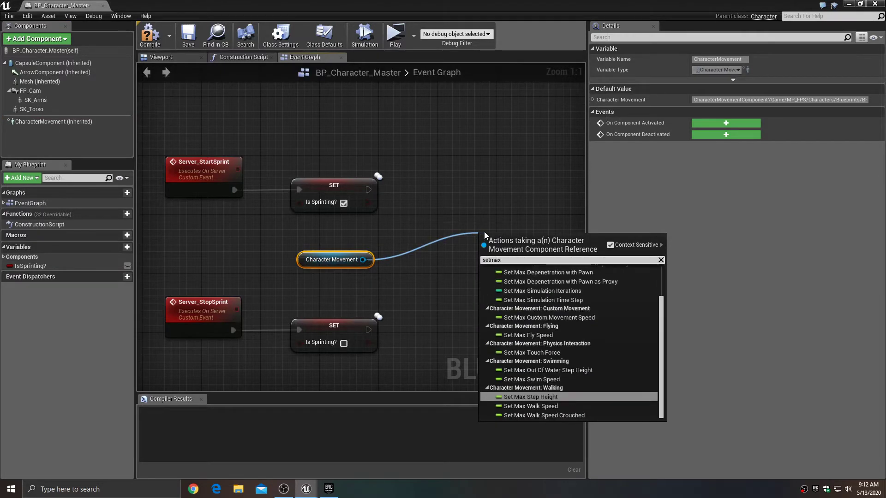
type("wa")
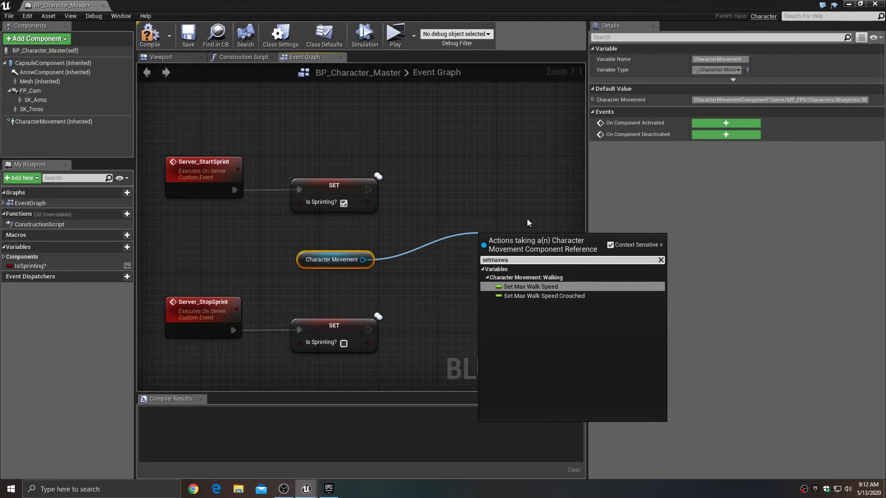
left_click(552, 287)
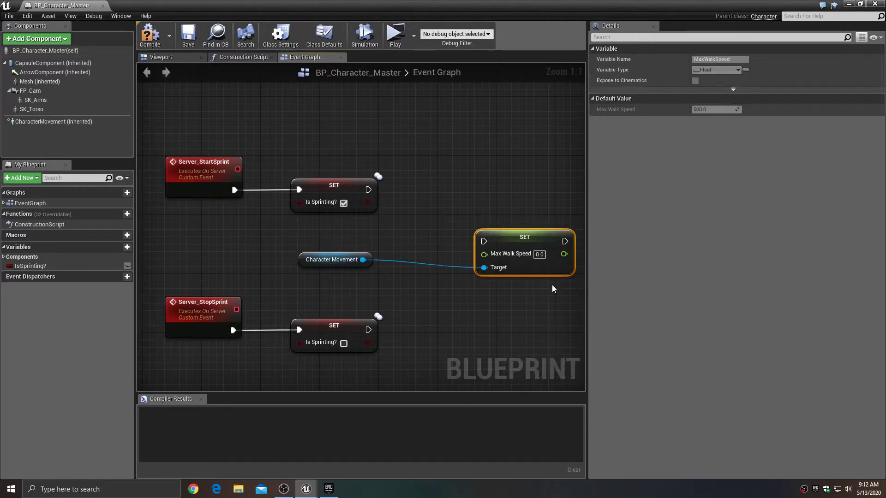
left_click_drag(526, 245, 520, 191)
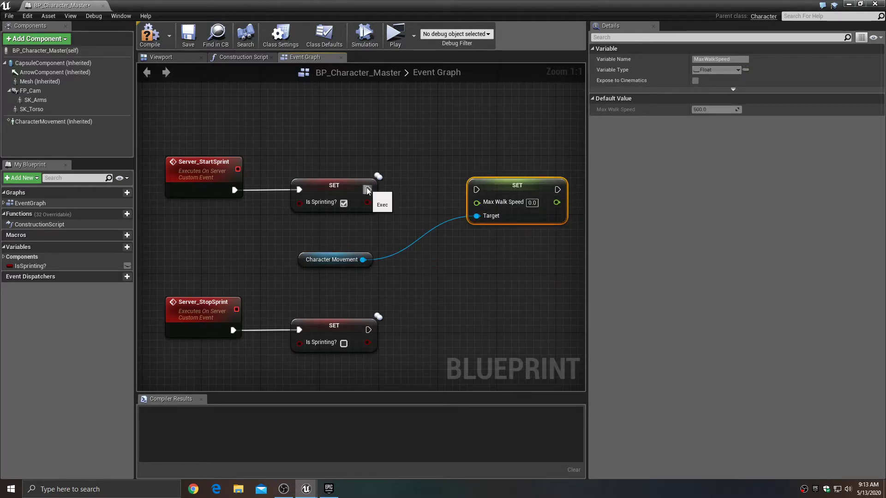
left_click_drag(367, 190, 476, 189)
Set Max Walk Speed to 600 in the start-sprint chain and tidy the positions of its node and the Character Movement reference.
left_click(531, 203)
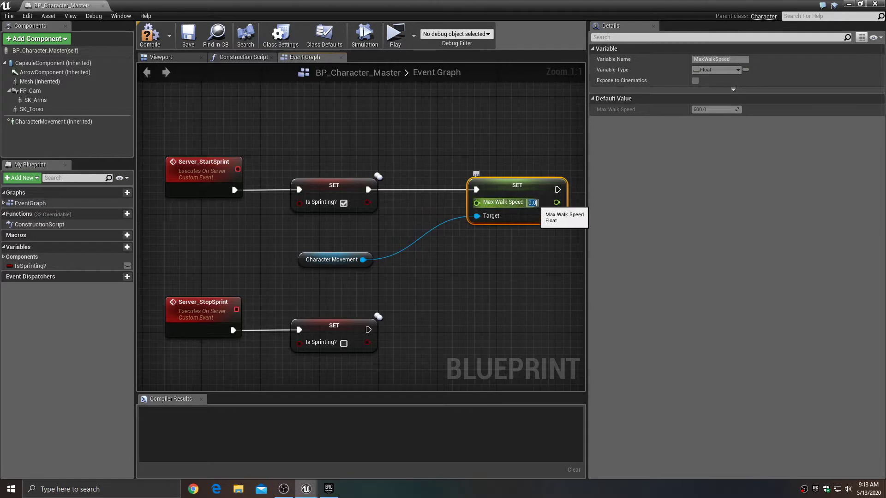
type("600")
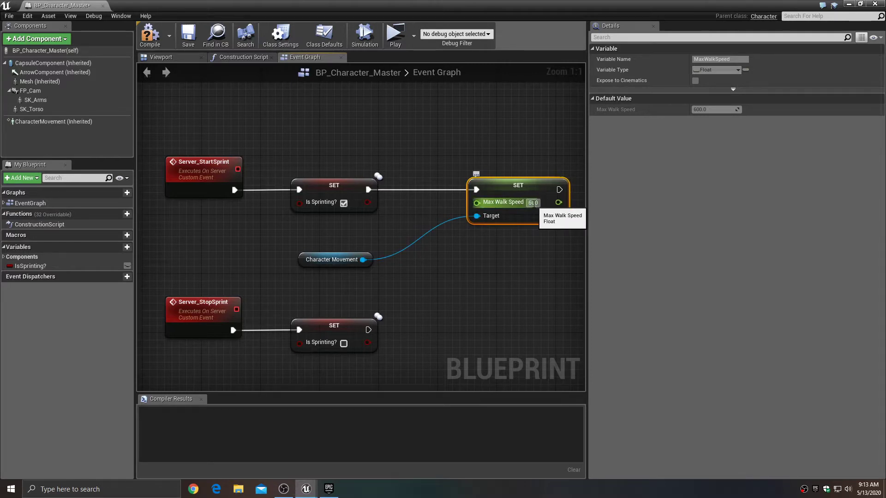
key("Return")
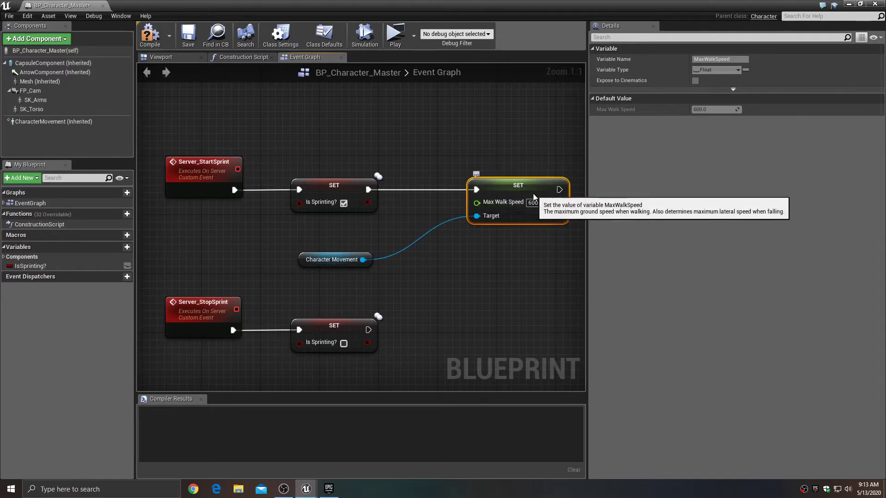
left_click_drag(533, 192, 515, 192)
left_click(331, 259)
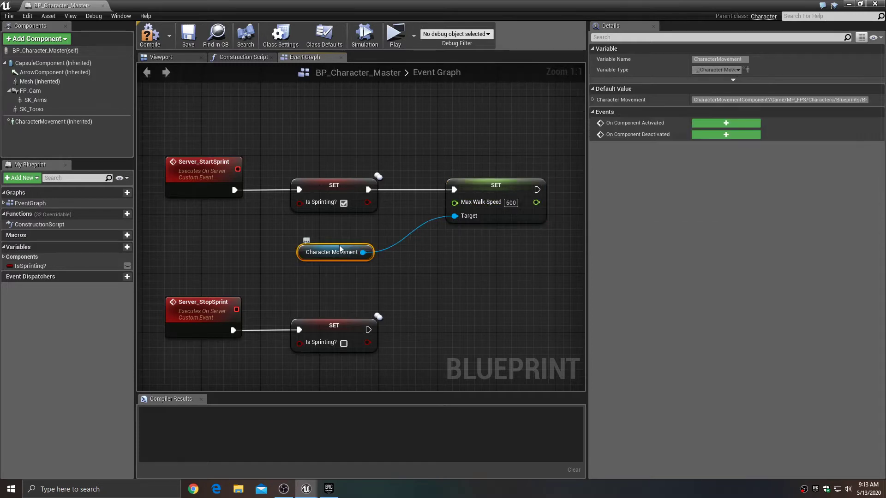
Copy the Set Max Walk Speed node into the Server_StopSprint chain, connecting its execution input and using Character Movement as its target.
right_click_drag(408, 263, 381, 250)
left_click(489, 203)
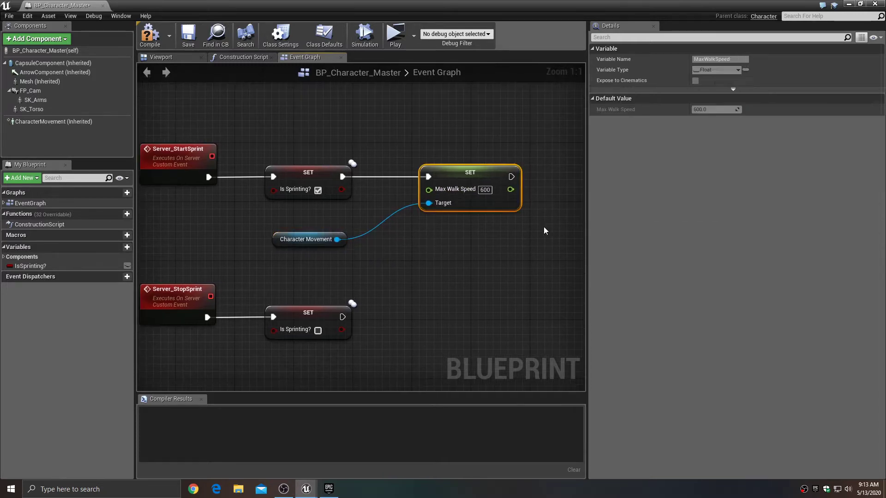
key("ctrl+c")
key("ctrl+v")
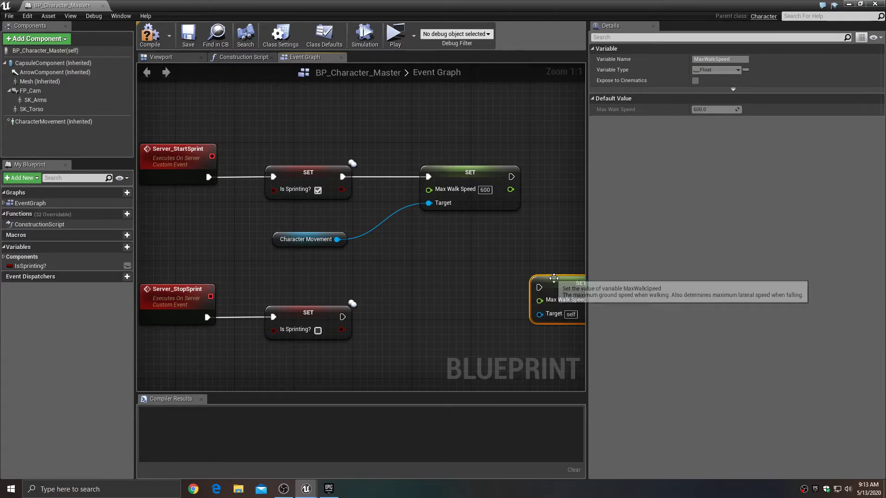
left_click_drag(553, 282, 450, 311)
left_click_drag(343, 317, 436, 317)
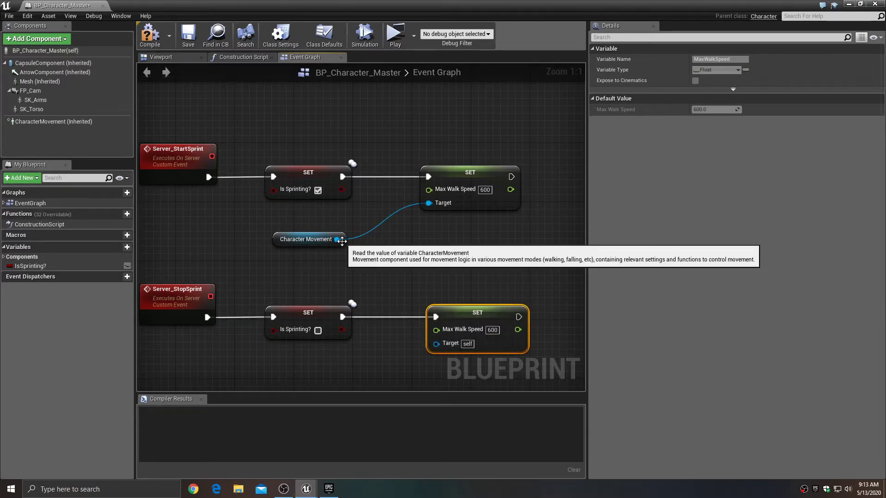
left_click_drag(339, 240, 435, 343)
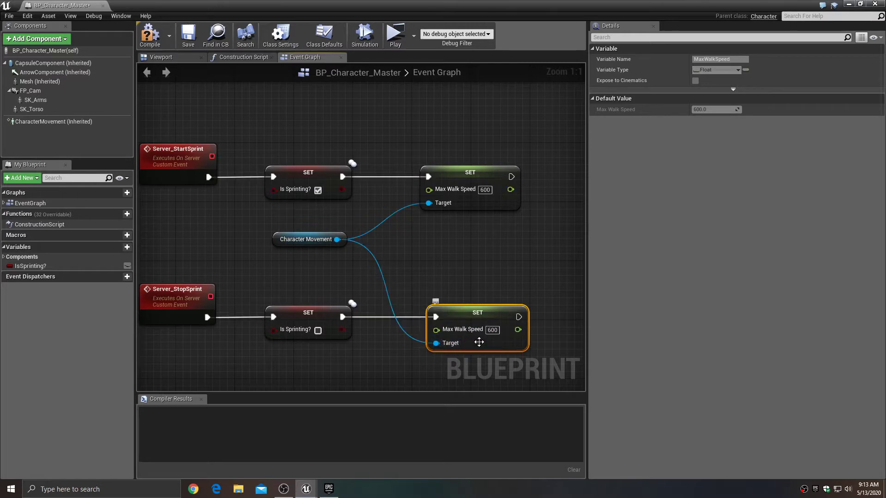
Check the Character Movement component's default walk speed, set Max Walk Speed to 180 in the Server_StopSprint chain and compile the Blueprint.
left_click(47, 123)
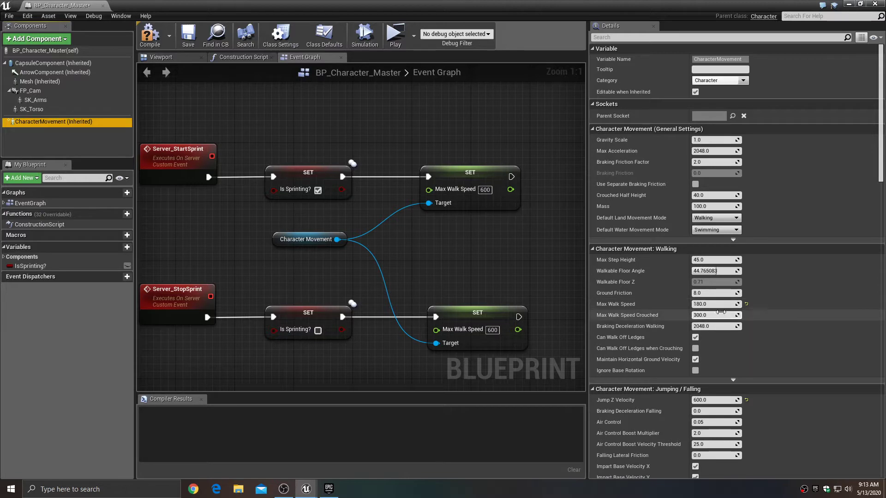
left_click(492, 330)
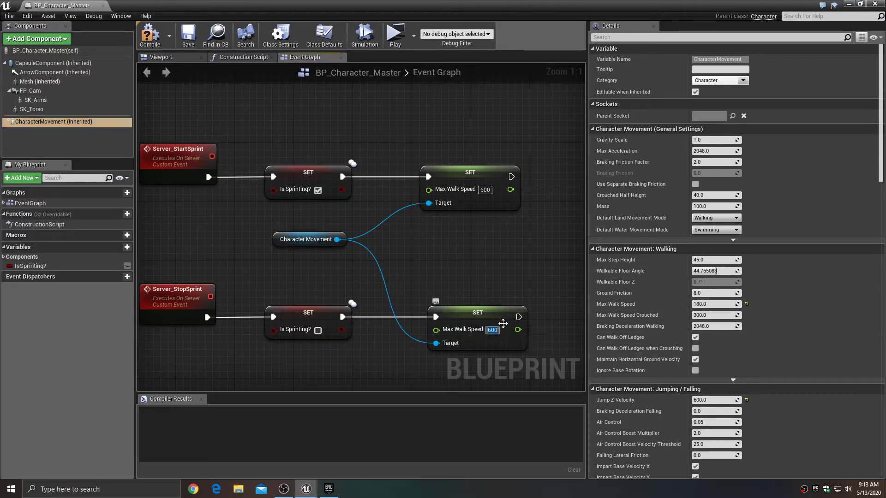
type("180")
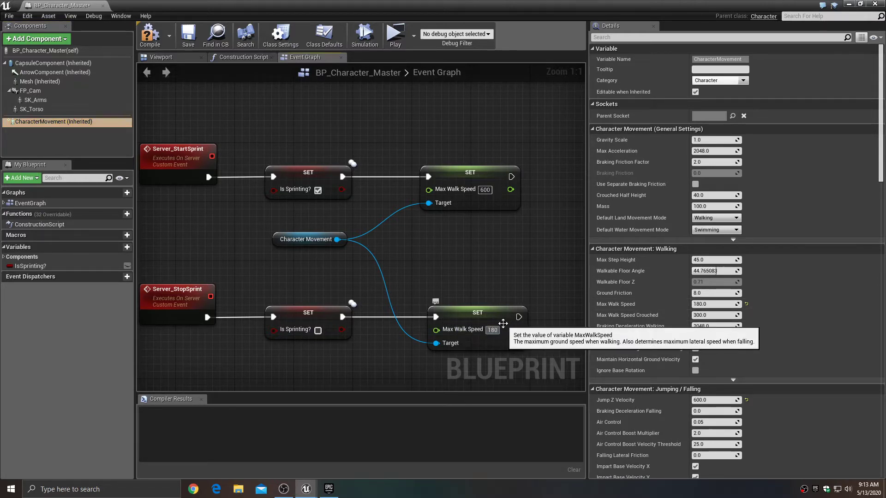
left_click(146, 37)
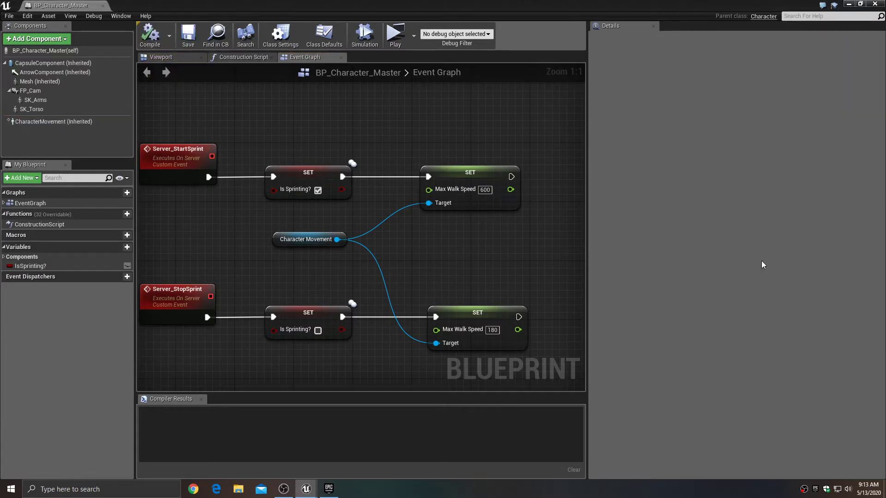
Move the Character Movement reference slightly down between the two server chains and select all the sprint nodes.
left_click_drag(278, 236, 277, 252)
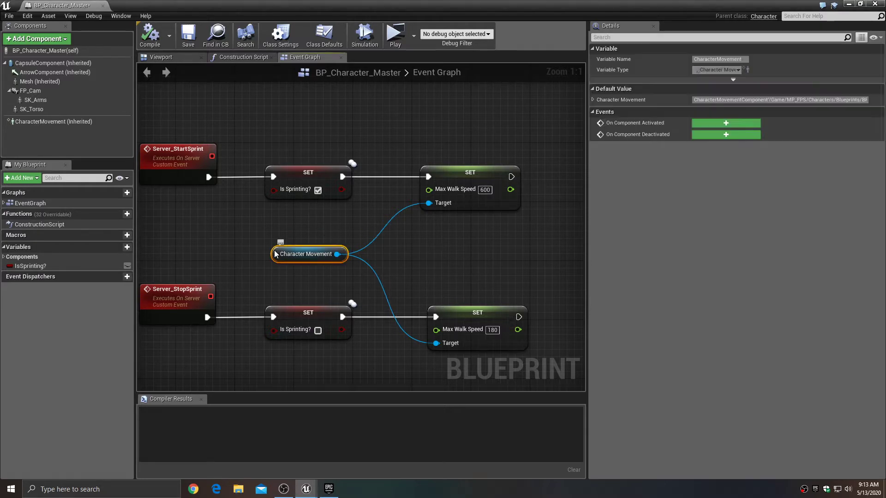
right_click_drag(486, 245, 433, 182)
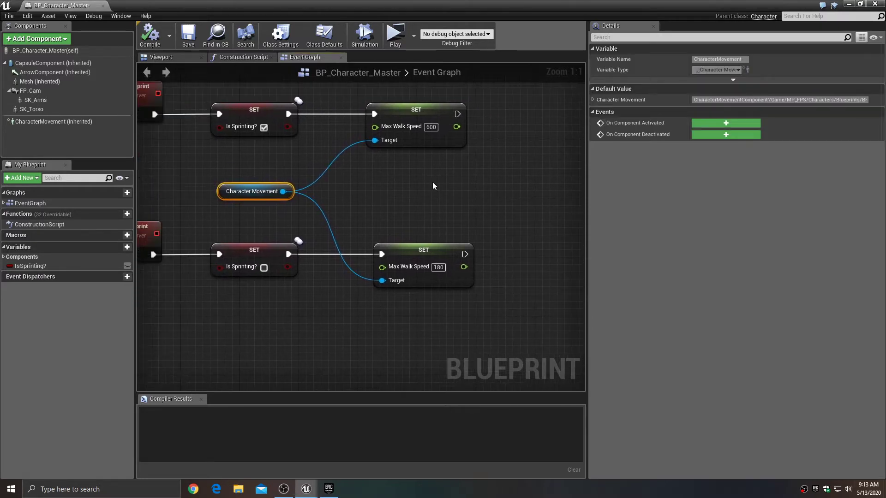
right_click_drag(447, 189, 531, 198)
scroll(414, 193, "down", 2)
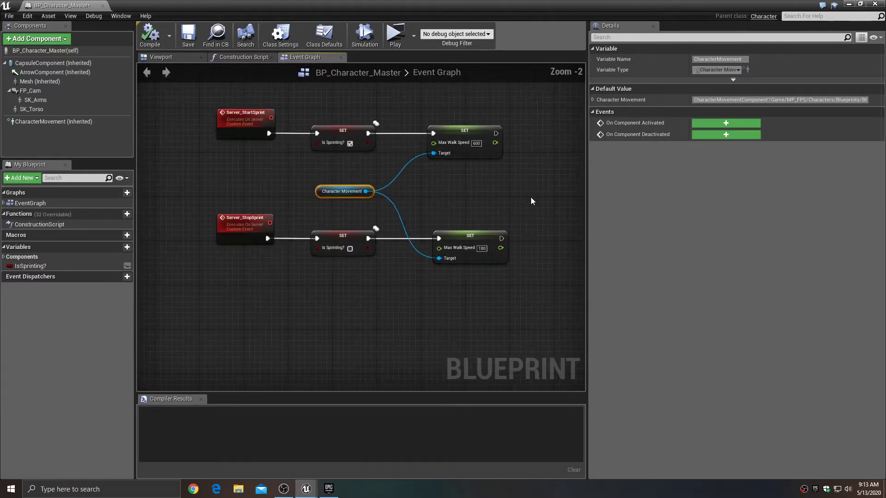
left_click_drag(173, 104, 502, 280)
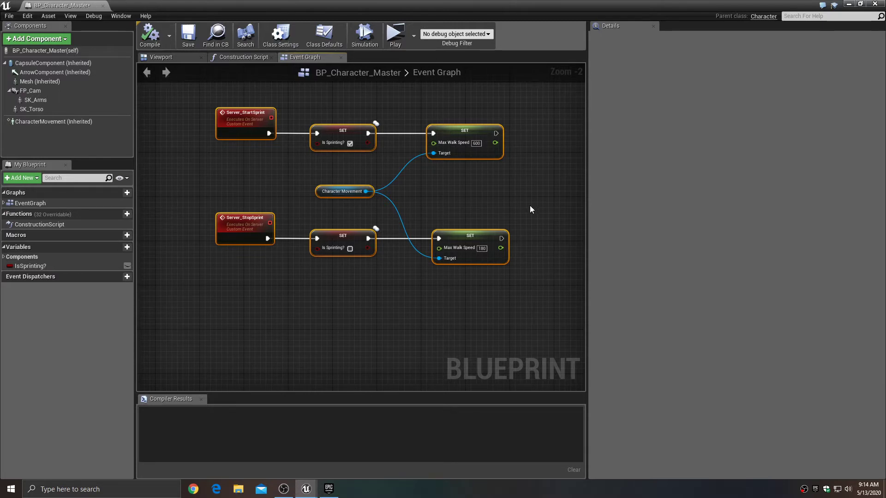
Add a custom event named Client_StartSprint in the free graph area beyond the server sprint chains.
right_click_drag(530, 205, 376, 190)
right_click(405, 187)
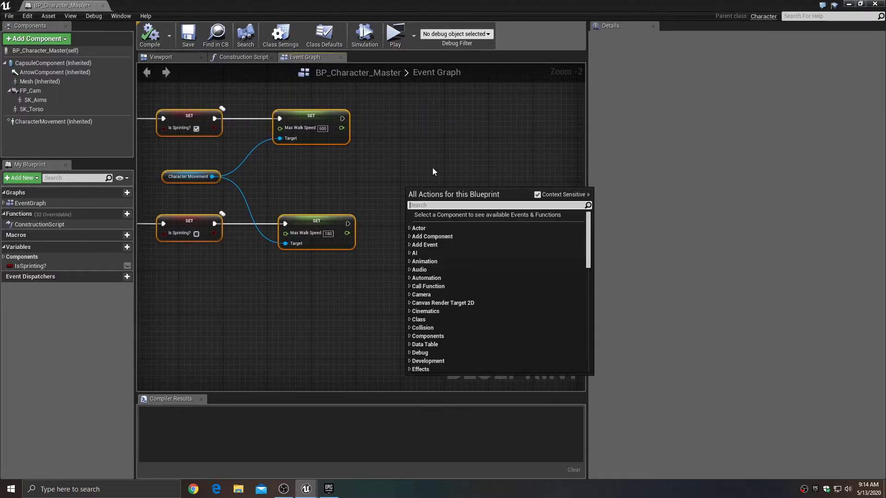
type("custome")
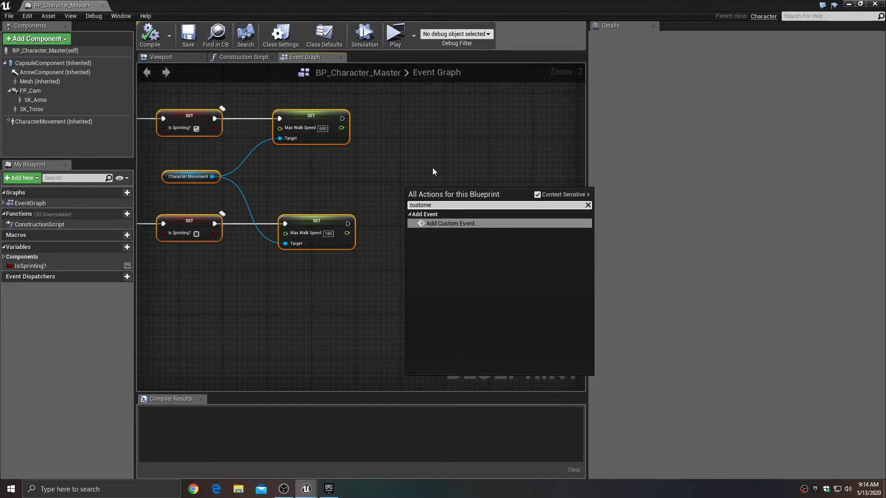
left_click(441, 223)
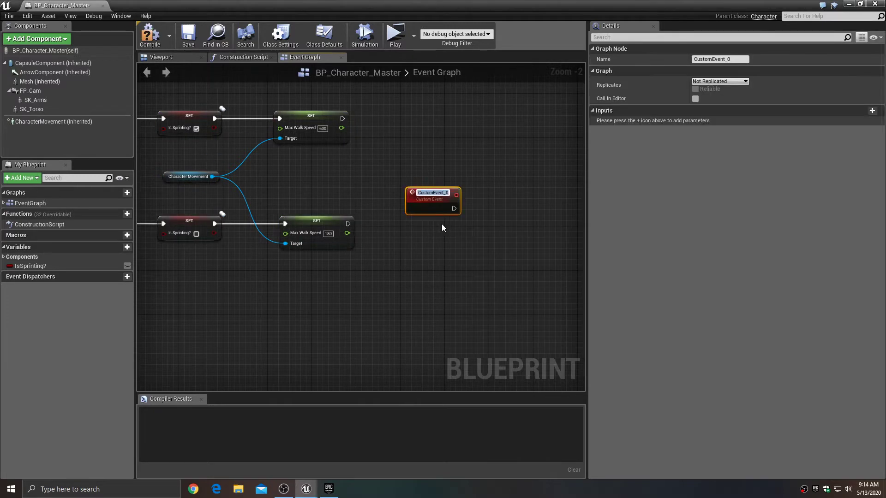
type("Client")
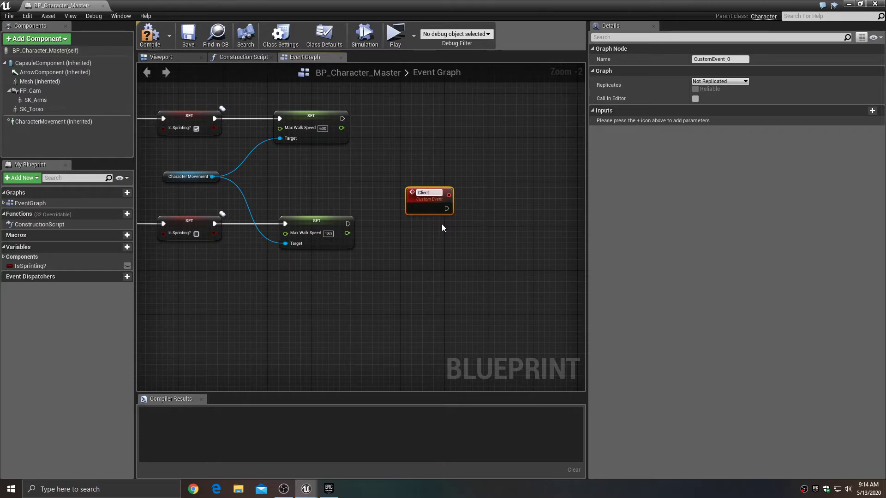
type("_StartSprint")
key("Return")
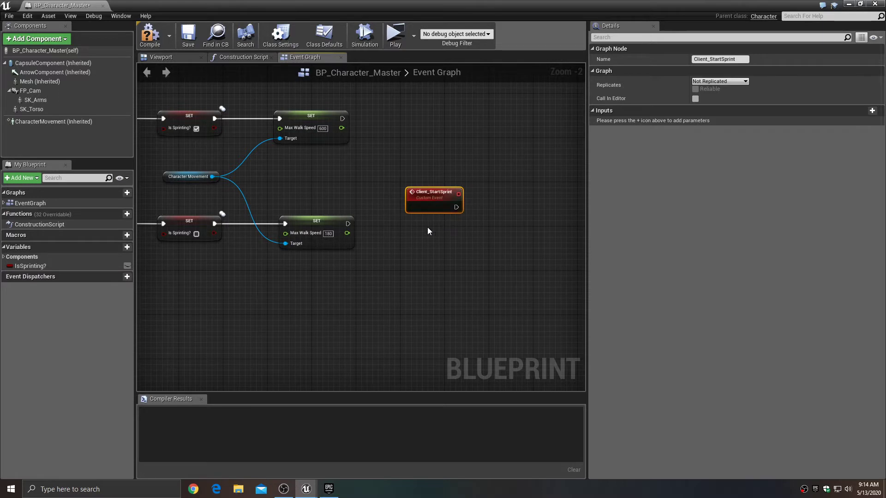
Add a second custom event named Client_StopSprint below Client_StartSprint.
right_click(430, 228)
type("cus")
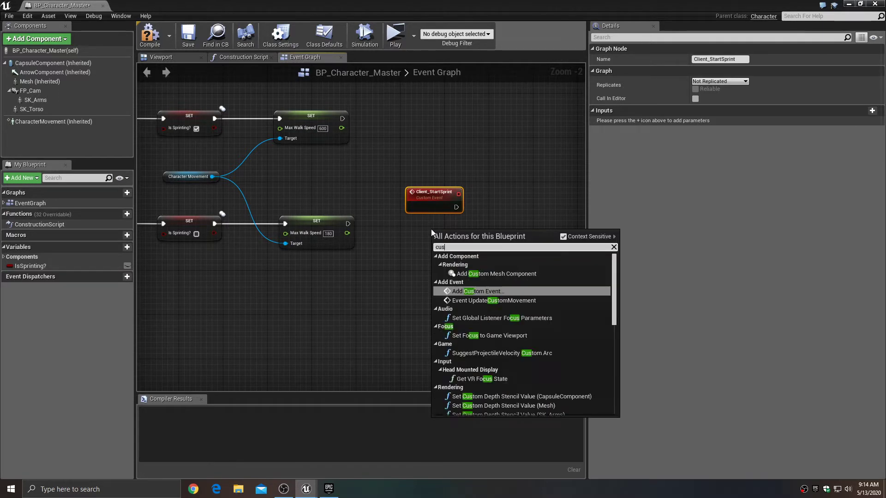
type("tome")
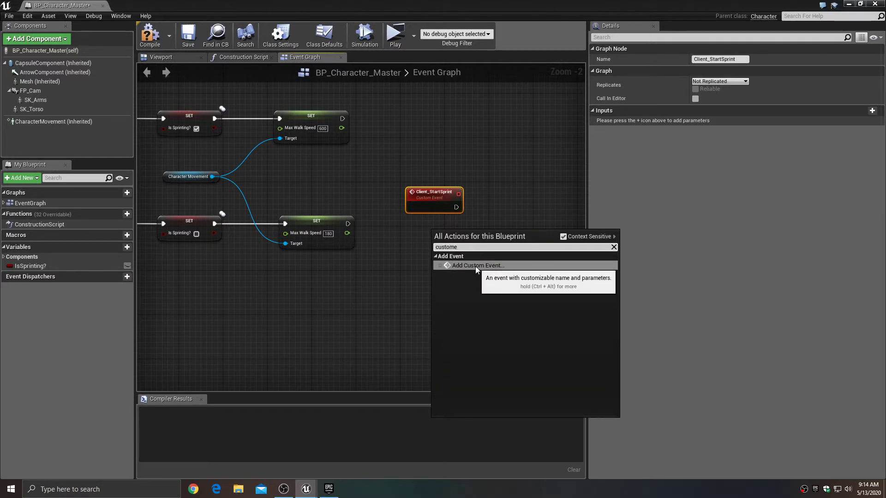
left_click(475, 267)
type("Clie")
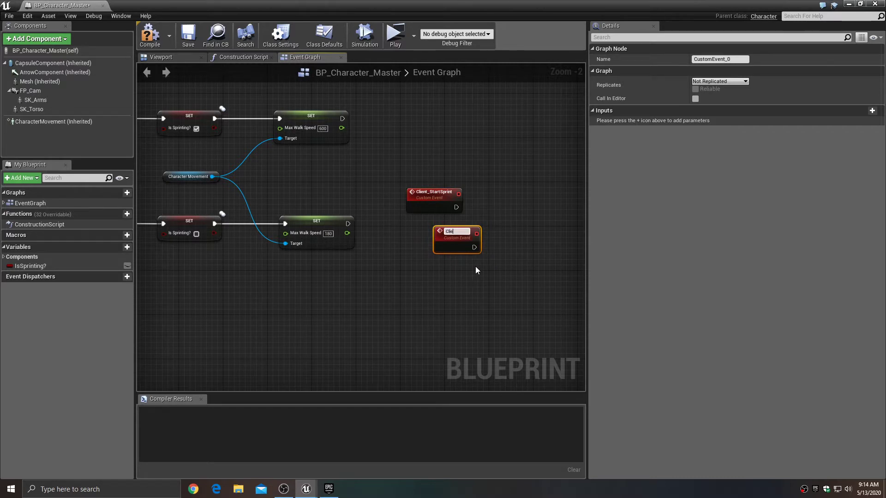
type("nt_StopSprint")
key("Return")
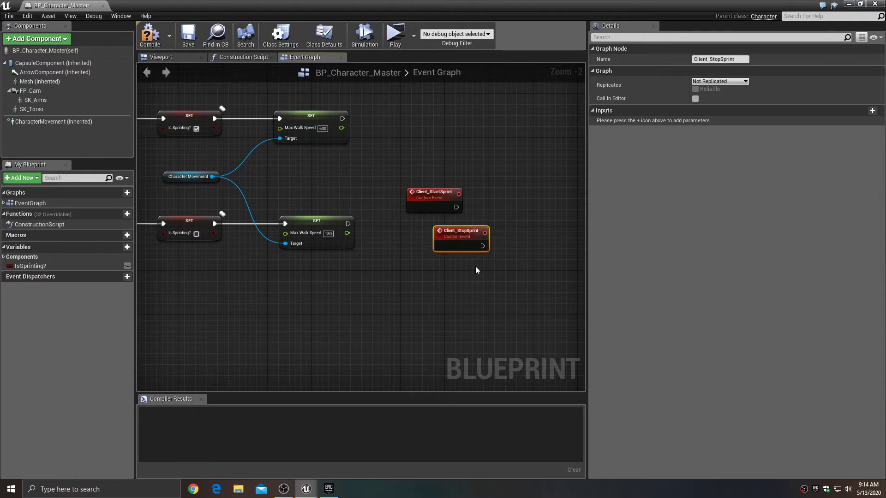
Set Client_StartSprint and Client_StopSprint to replicate as Run on owning Client, moving Client_StartSprint level with the start-sprint chain.
left_click(445, 199)
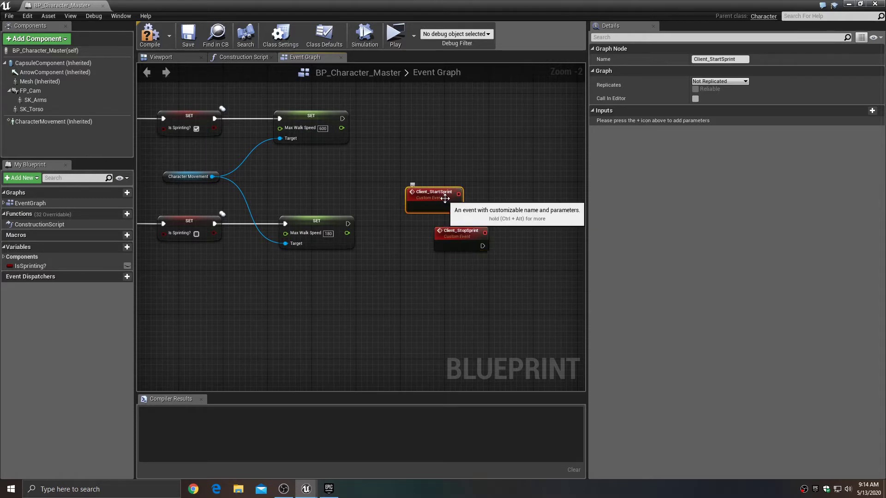
left_click(735, 82)
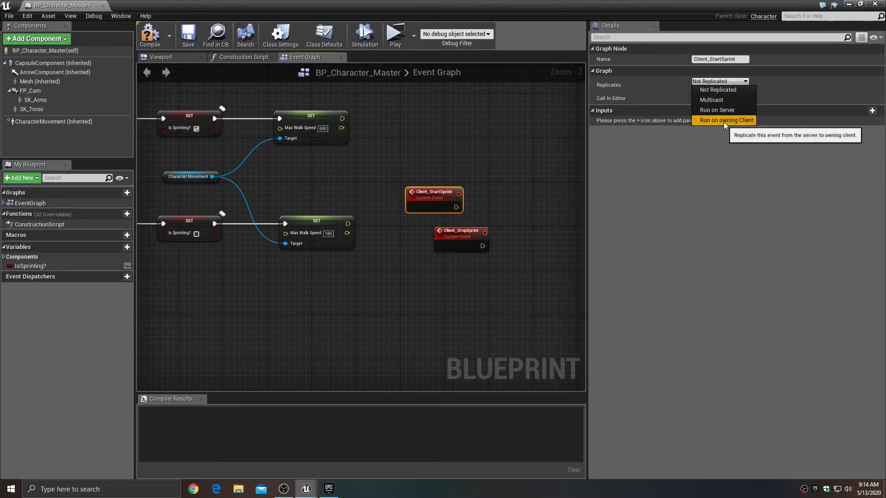
left_click(723, 121)
left_click_drag(441, 197, 447, 120)
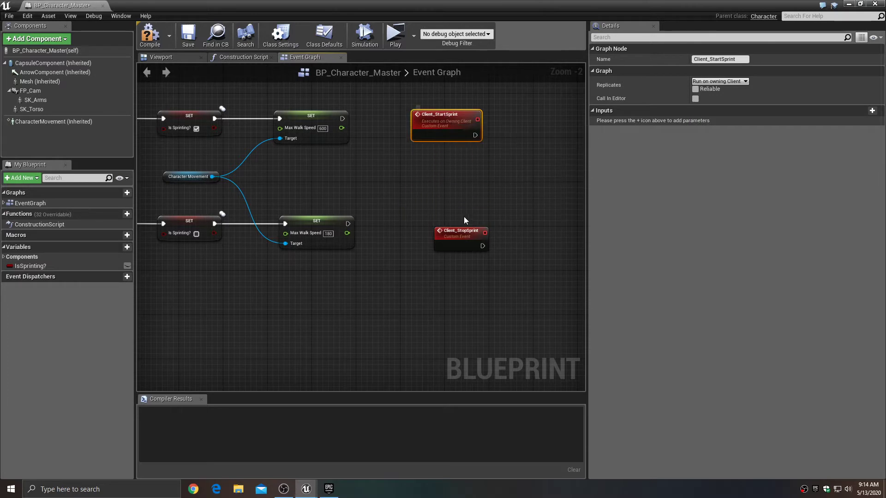
left_click(463, 232)
left_click(718, 82)
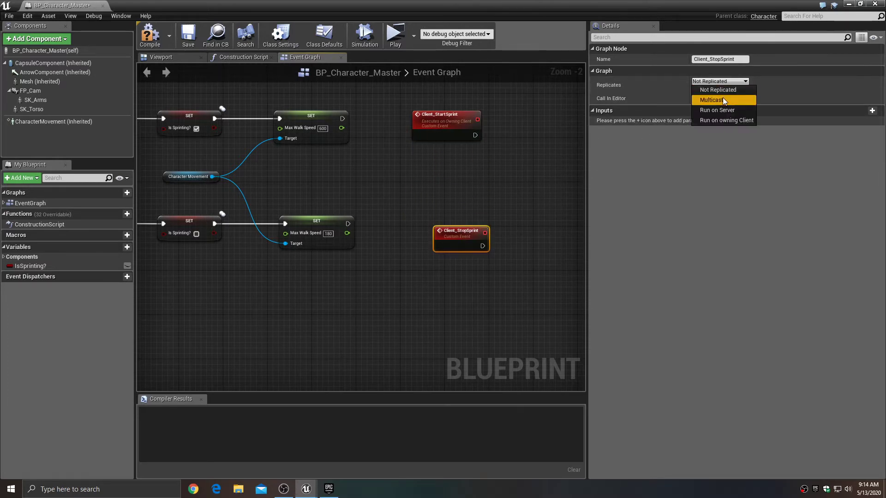
left_click(710, 121)
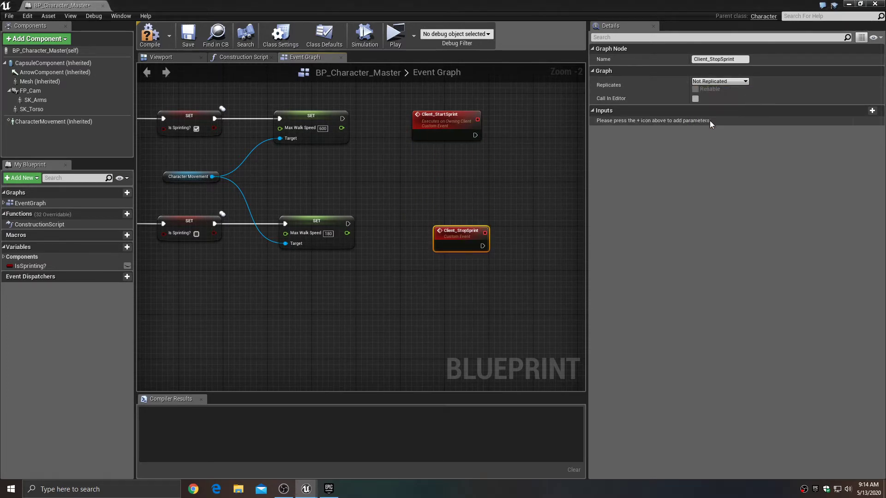
Call Client Start Sprint after the start-sprint chain's Set Max Walk Speed node, moving the Client_StartSprint event aside to make room.
left_click_drag(437, 122, 504, 122)
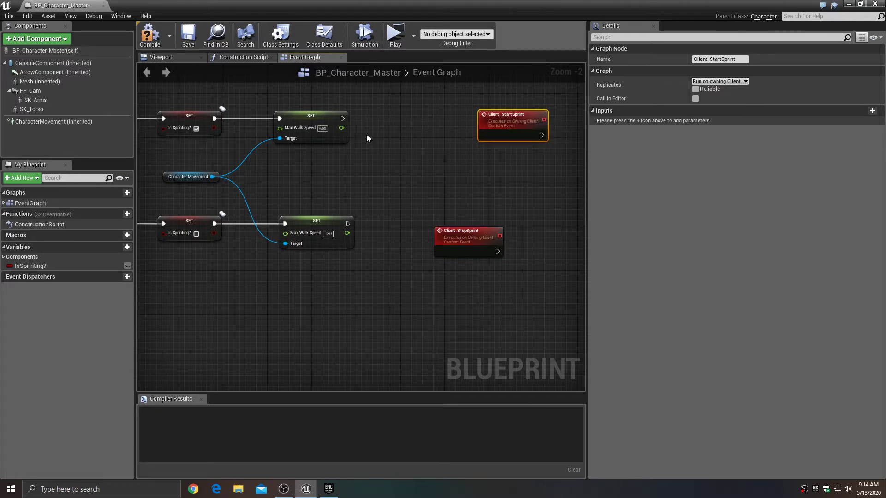
left_click_drag(342, 118, 371, 138)
type("client")
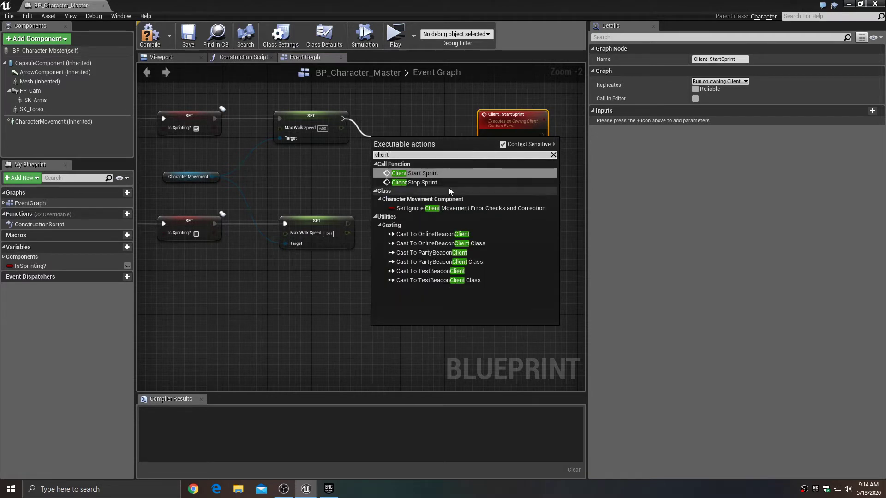
left_click(415, 173)
left_click_drag(426, 151, 439, 106)
left_click_drag(503, 121, 525, 115)
Move the Client_StopSprint event aside and call Client Stop Sprint after the stop-sprint chain's Set Max Walk Speed node.
left_click_drag(474, 240, 538, 236)
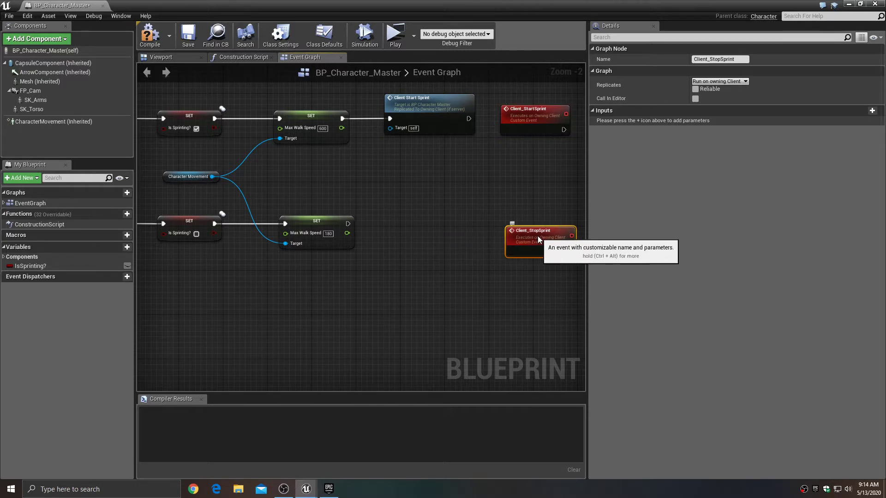
left_click_drag(347, 224, 407, 243)
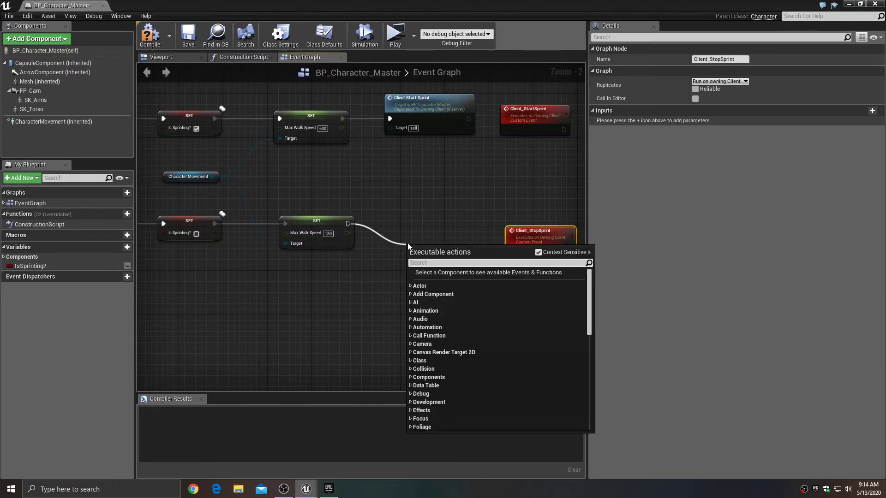
type("clei")
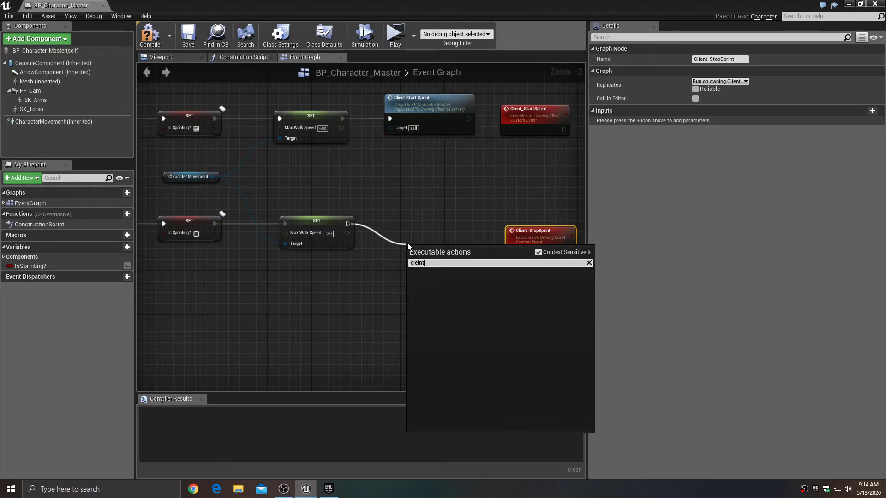
type("nt")
key("BackSpace")
key("BackSpace")
key("BackSpace")
key("BackSpace")
type("ient")
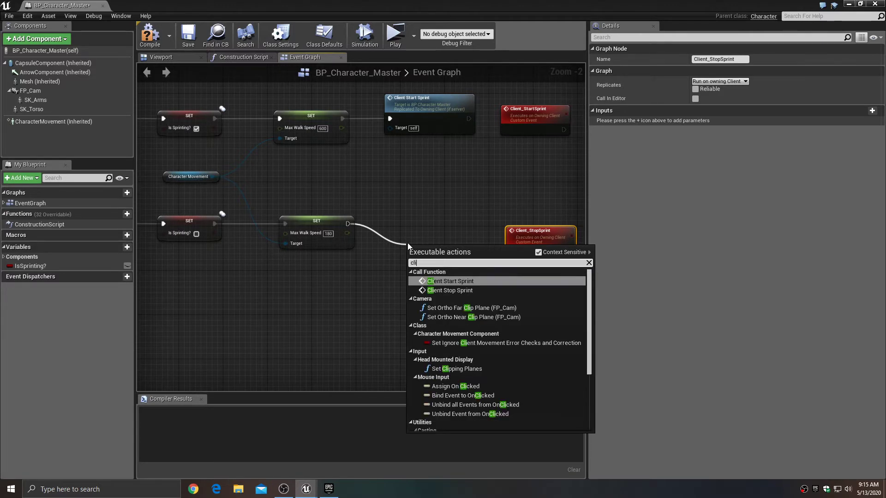
left_click(460, 291)
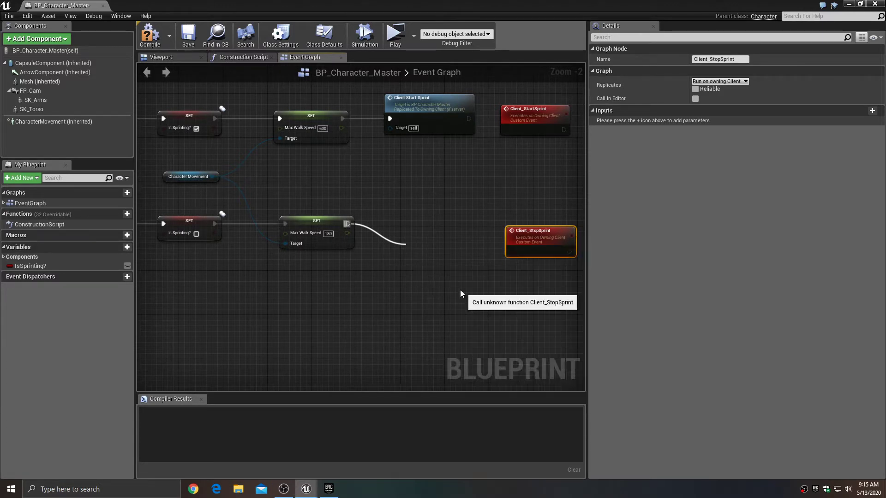
left_click_drag(429, 236, 427, 213)
Align the Client_StopSprint event directly below the Client_StartSprint event.
right_click_drag(455, 200, 291, 231)
left_click(346, 162)
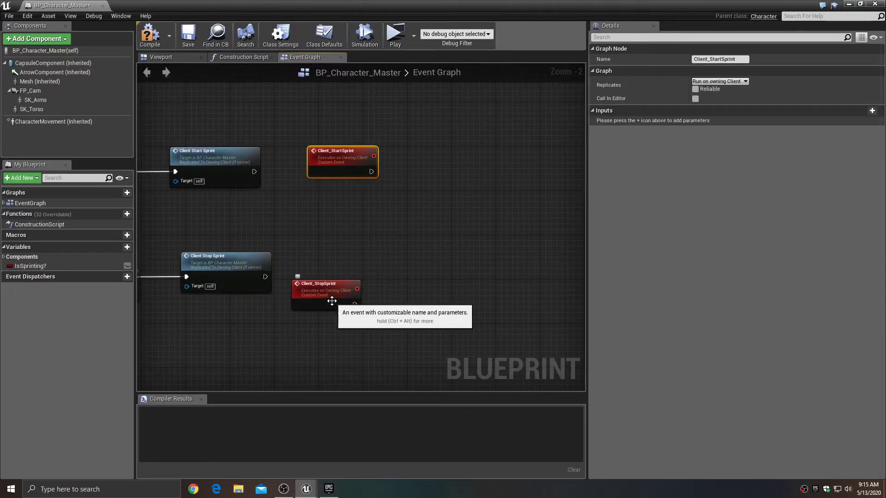
left_click_drag(332, 297, 349, 286)
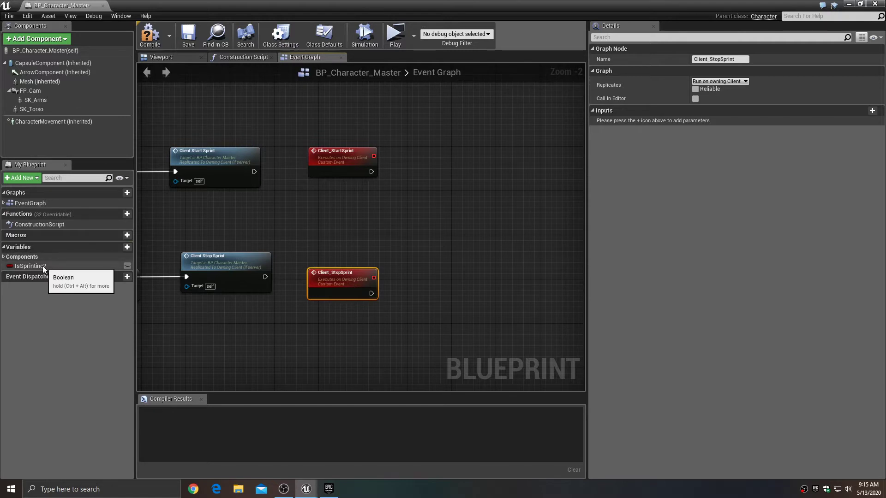
Place a CharacterMovement reference between the Client_StartSprint and Client_StopSprint events.
left_click_drag(38, 122, 323, 213)
right_click_drag(289, 222, 509, 215)
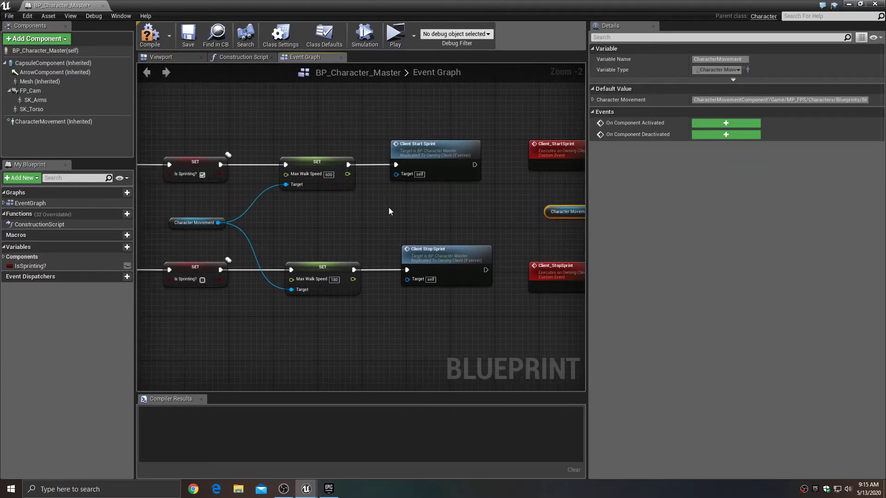
left_click_drag(304, 210, 350, 163)
right_click_drag(363, 226, 114, 232)
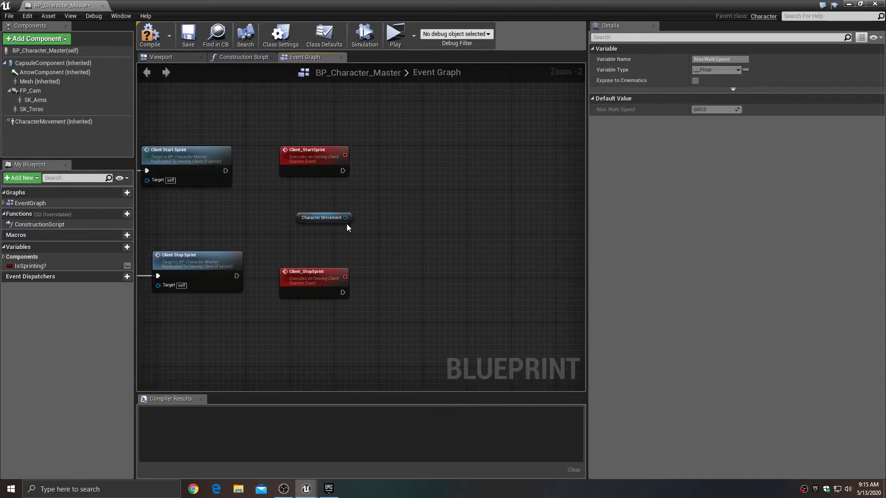
Create a Set Max Walk Speed node from the new Character Movement reference and set its value to 600.
scroll(349, 222, "up", 2)
left_click_drag(344, 218, 386, 190)
type("setma")
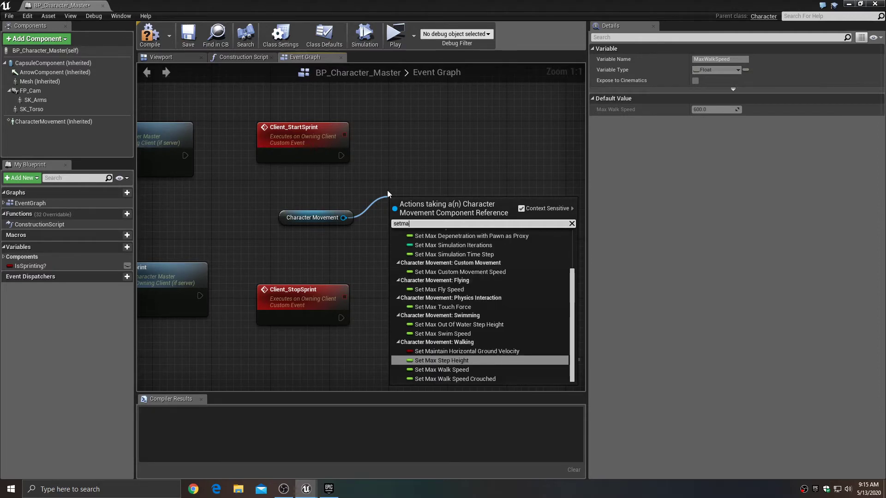
type("xwa")
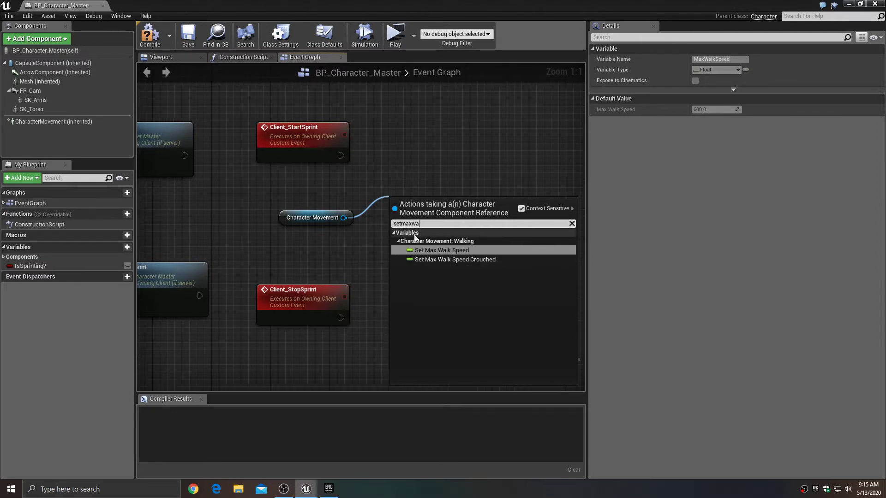
left_click(443, 250)
left_click(454, 220)
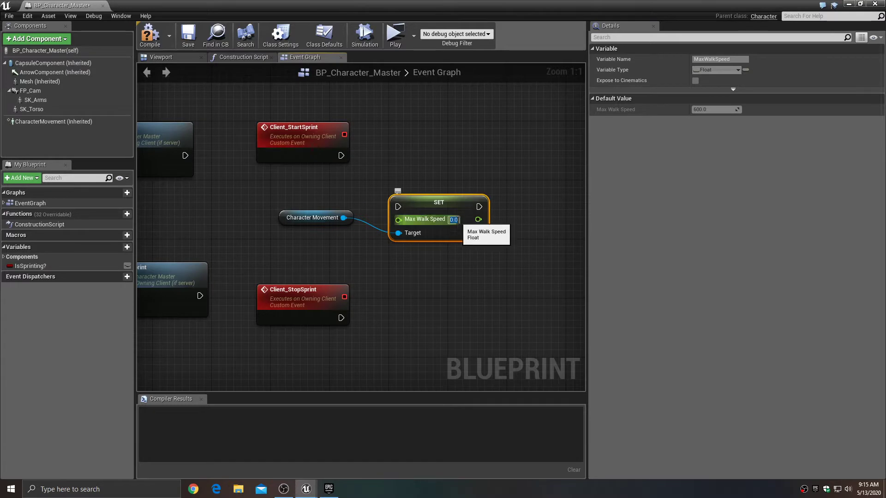
type("600")
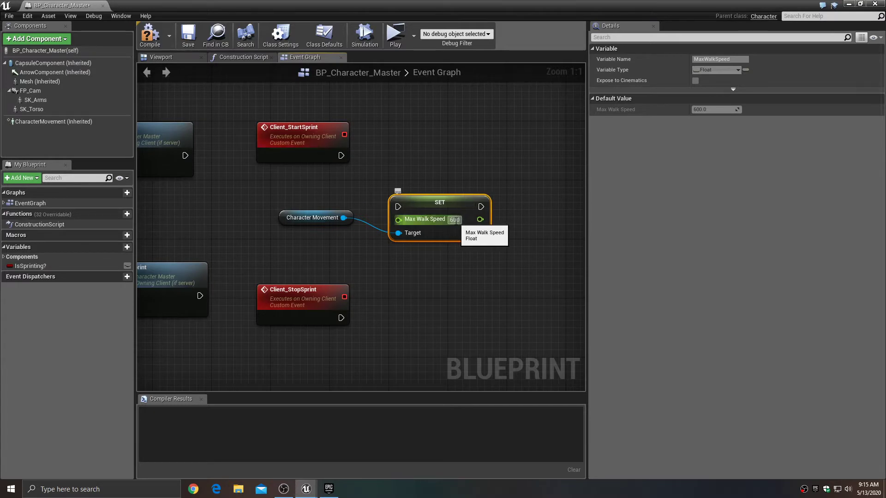
Connect Client_StartSprint to the new Set Max Walk Speed node and align the two in a straight line.
left_click_drag(450, 202, 464, 144)
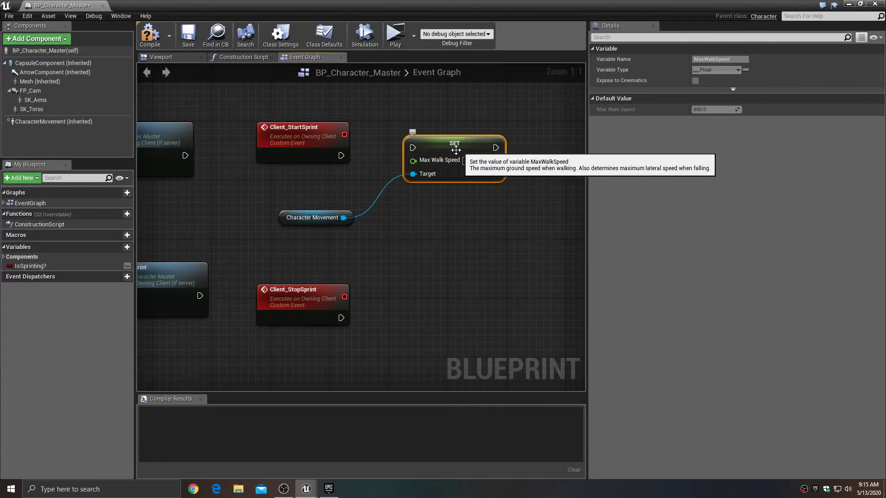
left_click_drag(344, 157, 414, 148)
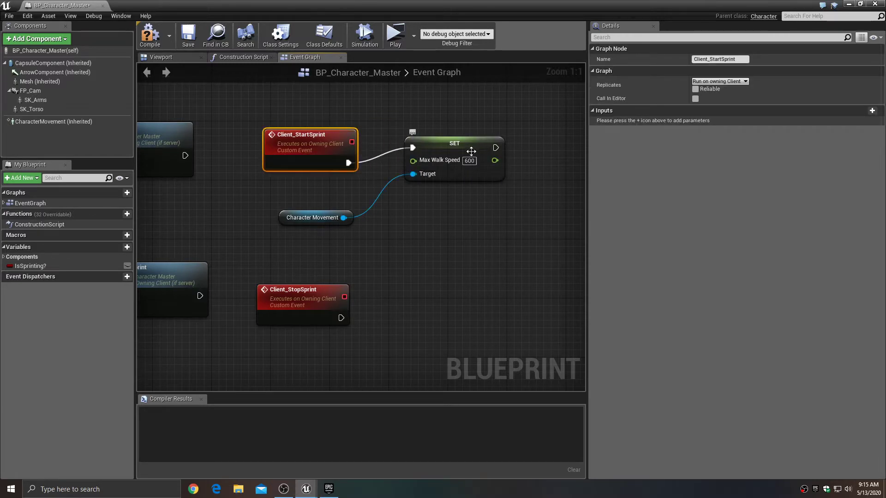
left_click_drag(468, 155, 475, 169)
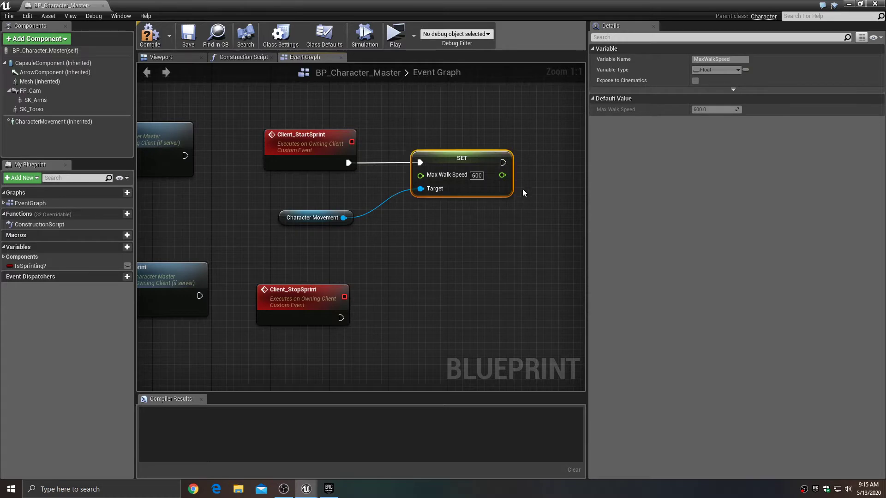
Duplicate the Set Max Walk Speed node next to Client_StopSprint and connect it to that event and to Character Movement.
key("ctrl+c")
key("ctrl+v")
left_click_drag(567, 245, 461, 309)
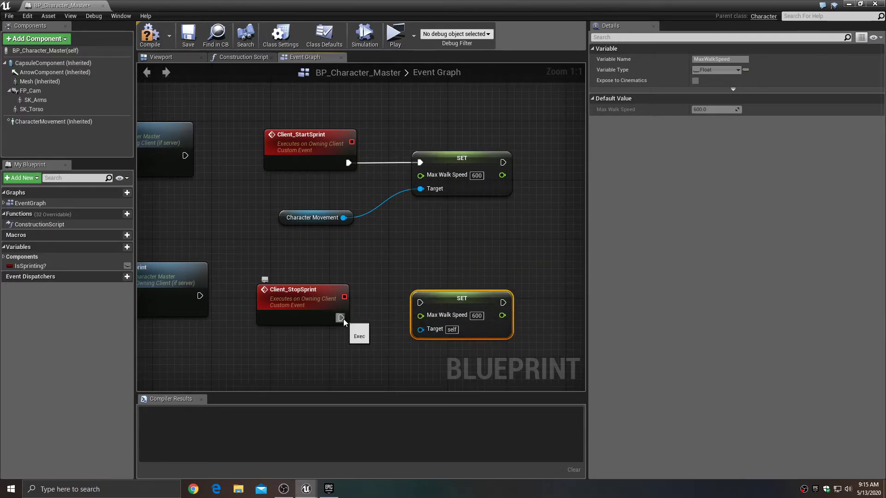
left_click_drag(341, 318, 465, 316)
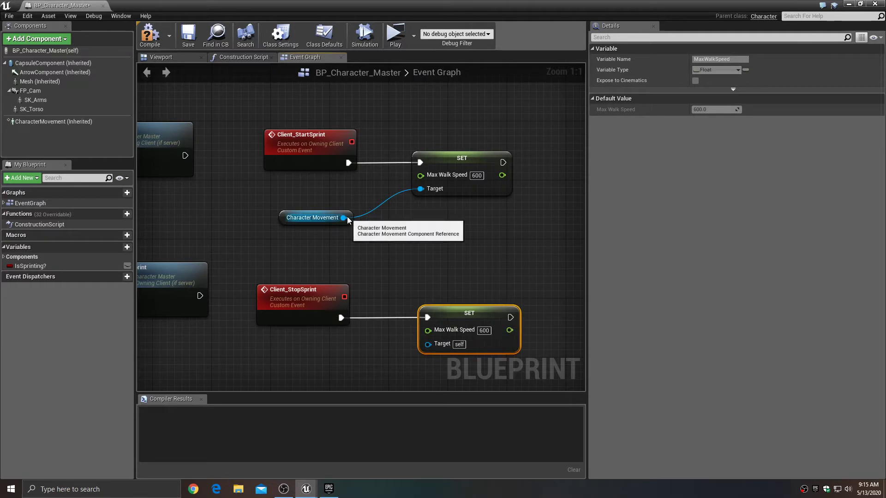
left_click_drag(344, 218, 428, 344)
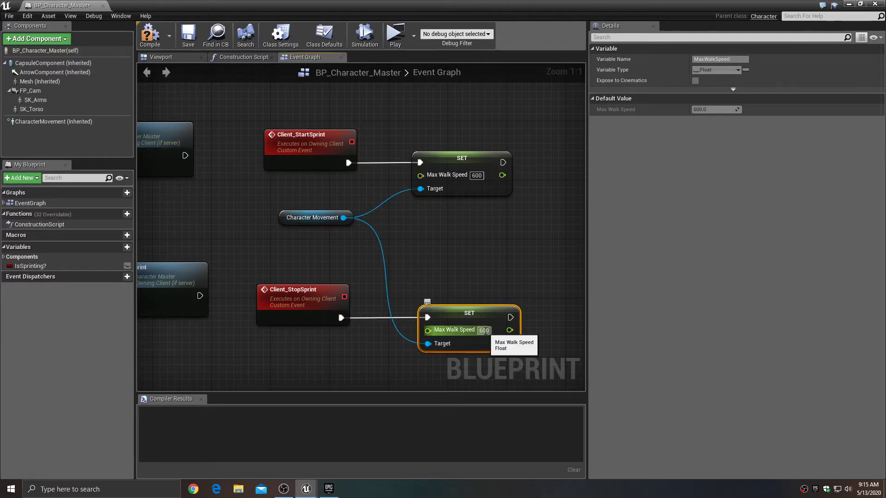
Set the stop-sprint copy's Max Walk Speed to 180 and move the Character Movement reference down between the two client chains.
right_click_drag(374, 255, 383, 229)
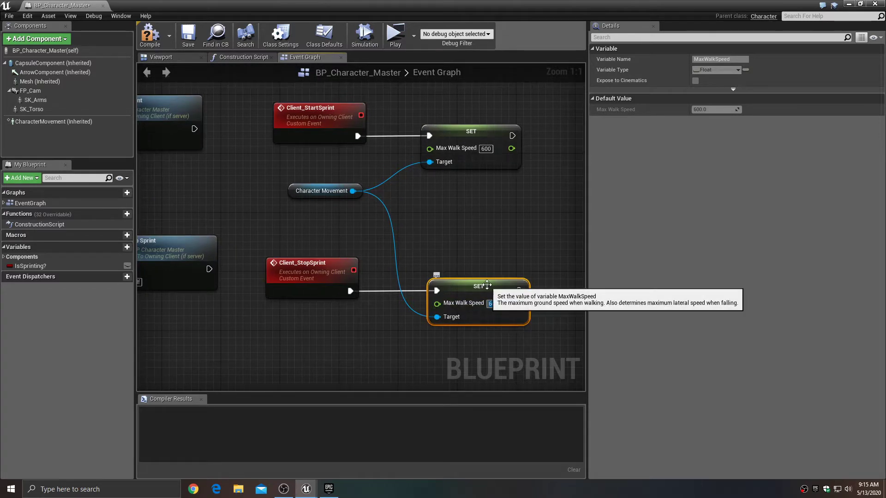
type("150")
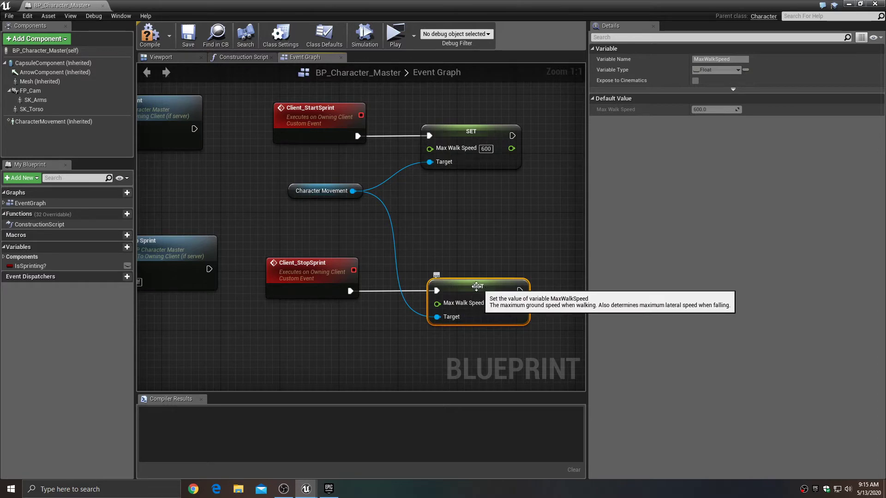
left_click_drag(292, 191, 285, 213)
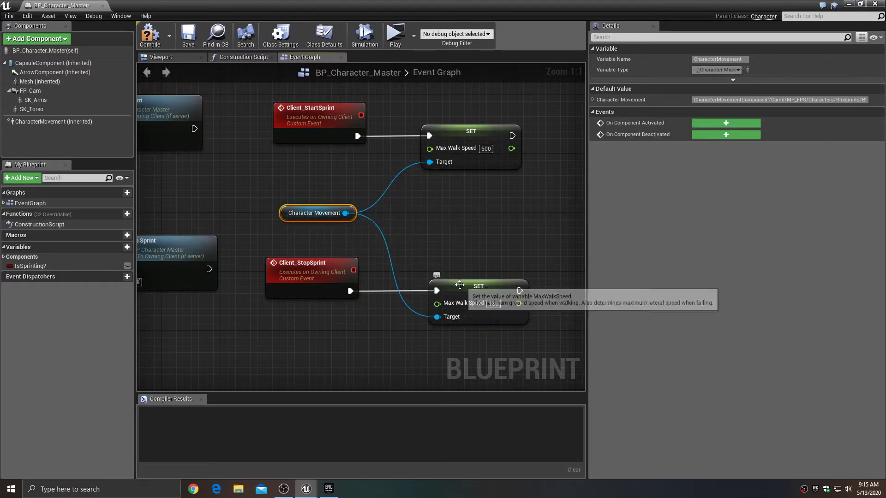
Compile and save BP_Character_Master.
scroll(457, 282, "down", 3)
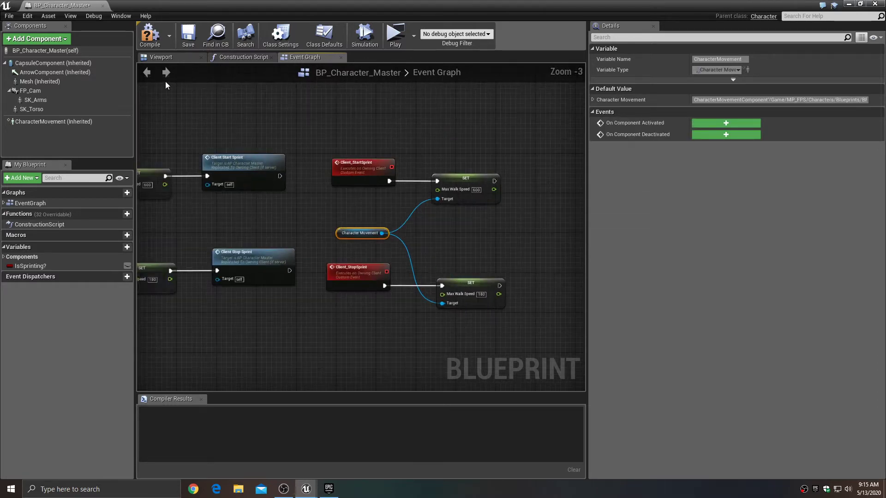
left_click(154, 46)
left_click(189, 36)
scroll(290, 240, "down", 3)
right_click_drag(289, 239, 442, 235)
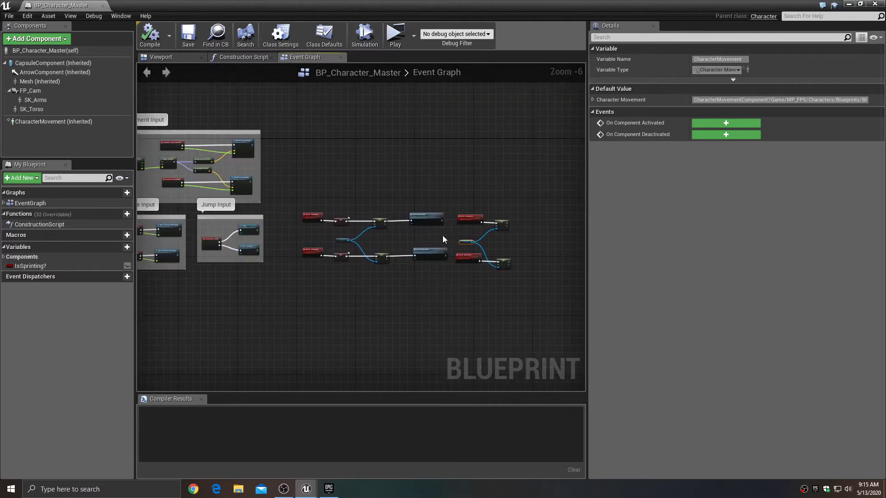
left_click_drag(289, 192, 546, 323)
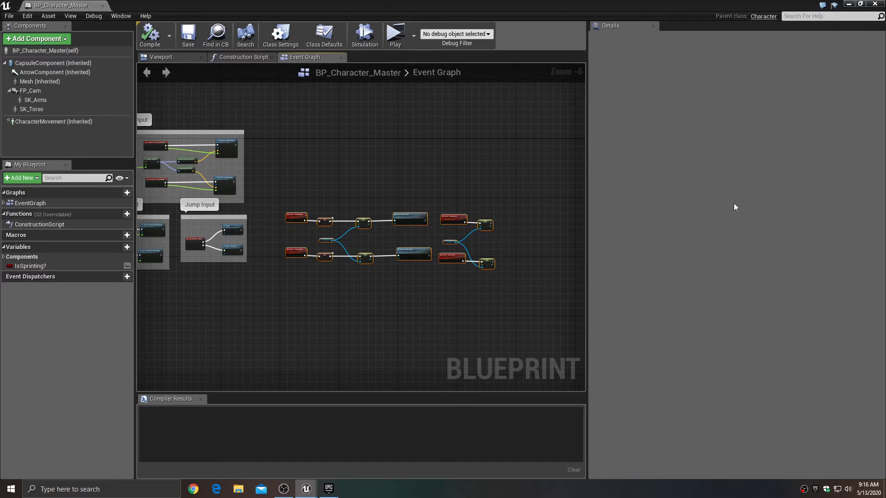
Add a Branch node after the InputAxis MoveForward chain's Add Movement Input node and connect their execution pins.
right_click_drag(347, 179, 506, 221)
scroll(392, 219, "up", 5)
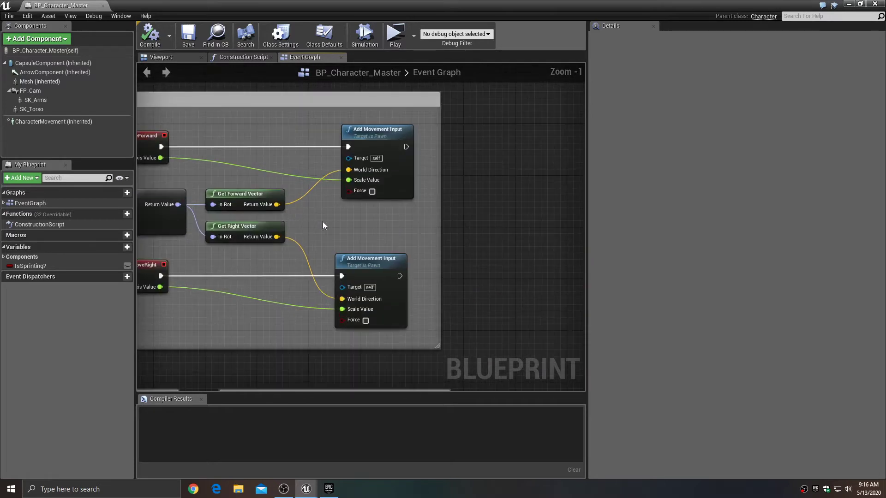
right_click_drag(322, 224, 418, 235)
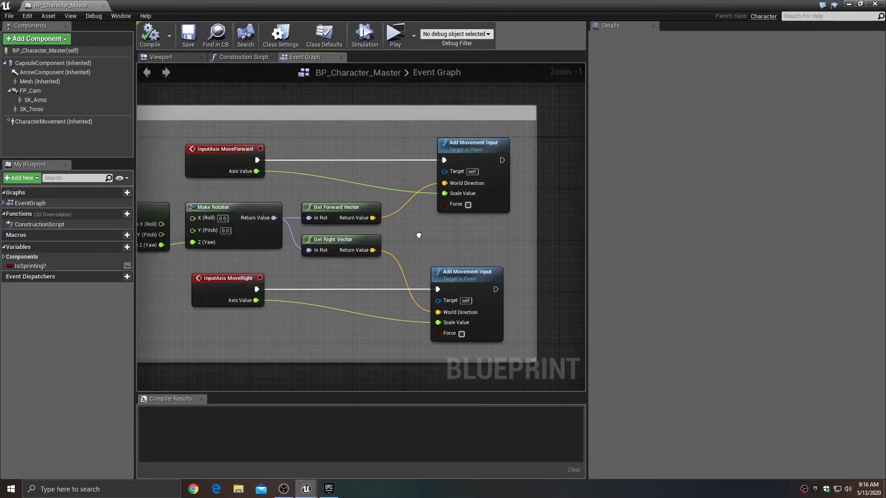
left_click(238, 176)
right_click_drag(509, 235, 353, 245)
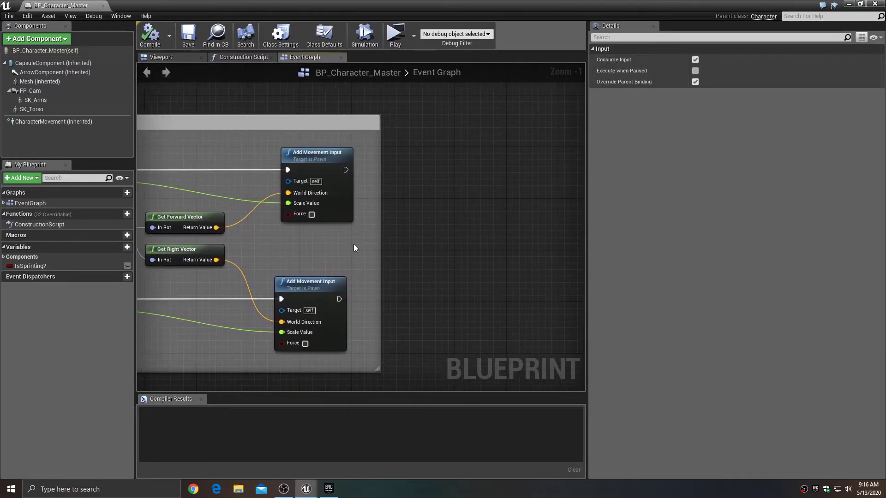
left_click(431, 157)
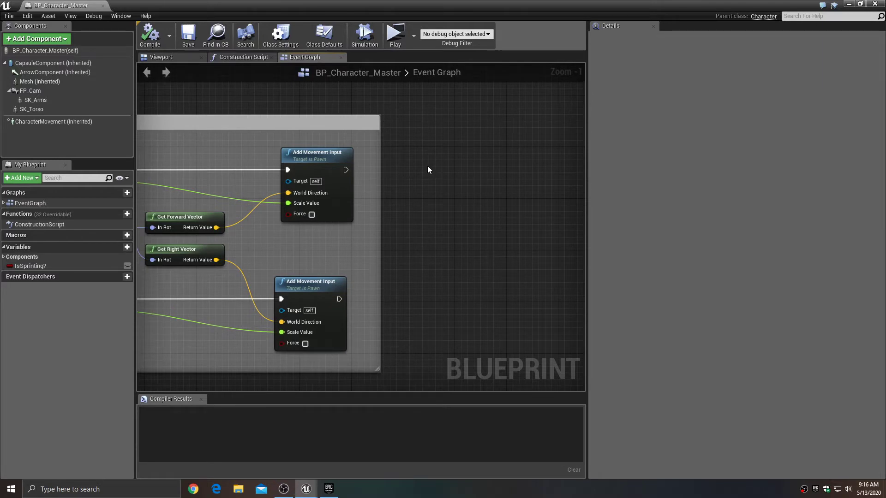
left_click(418, 168)
left_click_drag(347, 170, 450, 160)
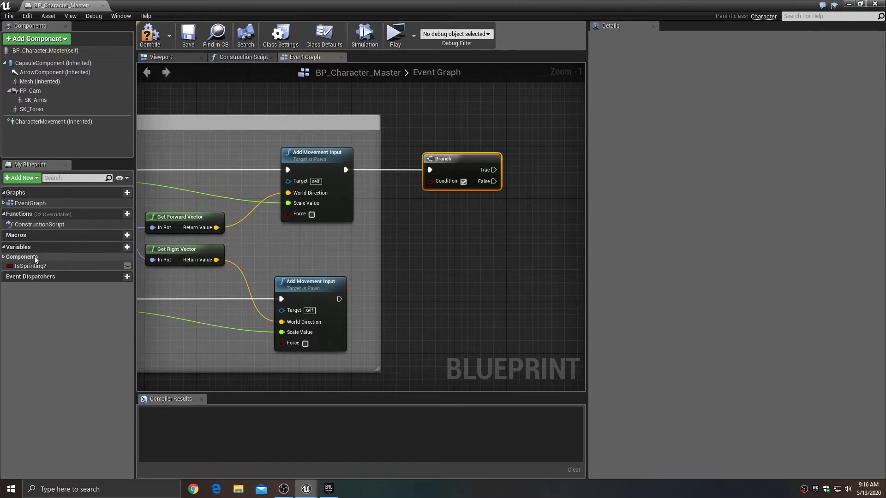
Use the IsSprinting? variable as the Branch condition and place its getter directly below the Branch.
left_click_drag(26, 266, 431, 182)
left_click(412, 222)
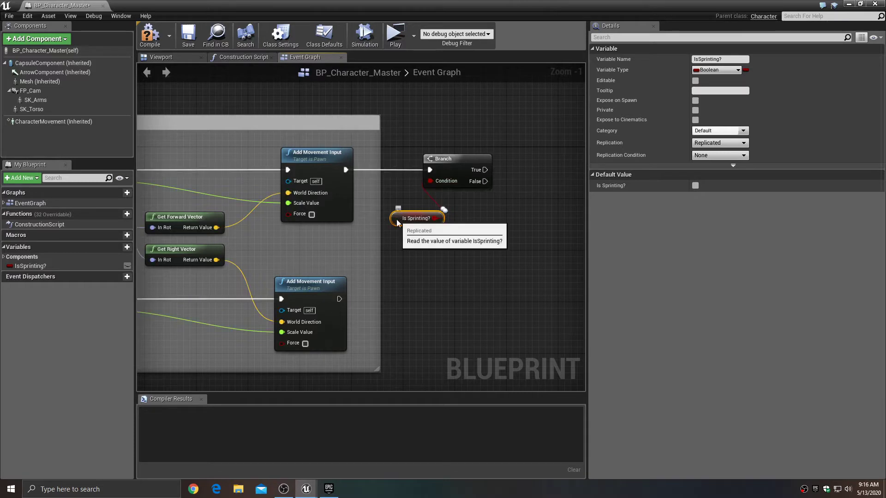
left_click_drag(397, 220, 432, 202)
Create a float <= float comparison from the InputAxis MoveForward Axis Value, keeping 0.0 as the second operand.
right_click_drag(486, 223, 575, 234)
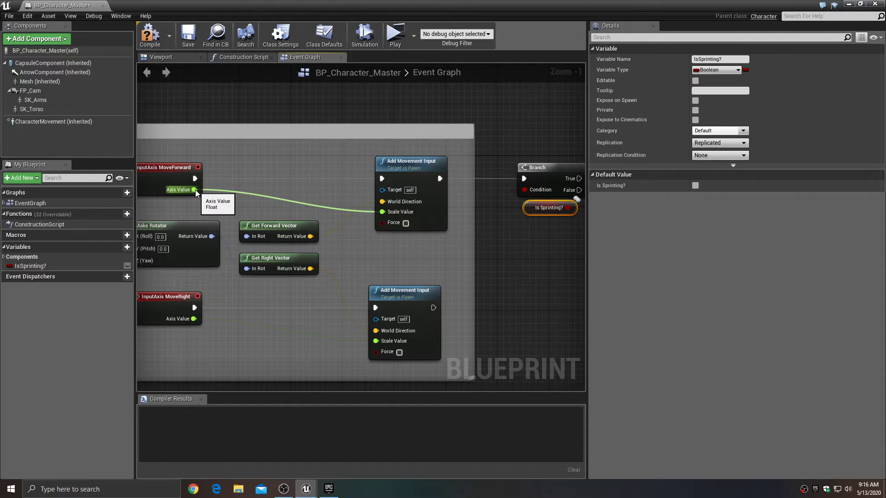
left_click_drag(195, 190, 522, 259)
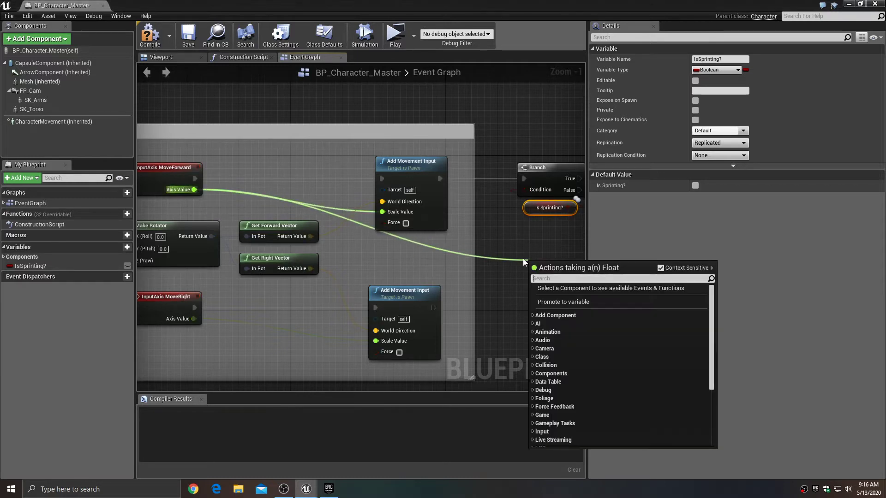
type("less")
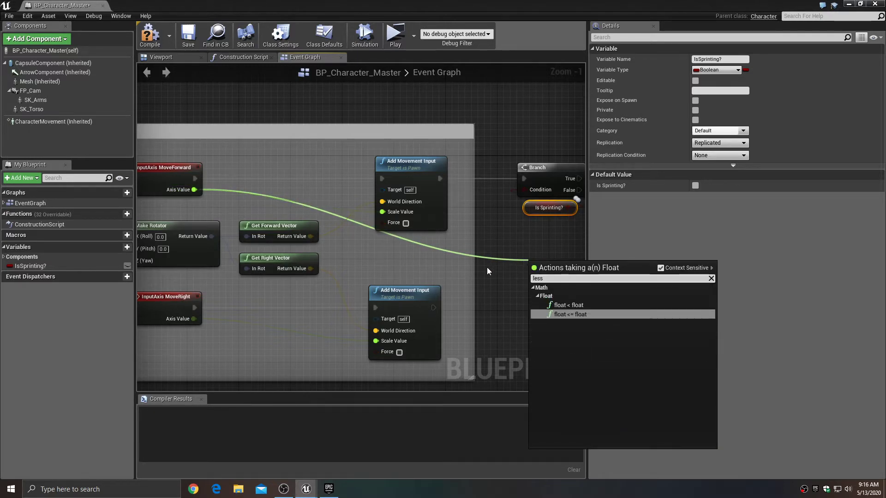
left_click(576, 316)
Add a second Branch node and connect it to the True output of the Is Sprinting? Branch.
right_click_drag(577, 316, 371, 276)
left_click(421, 175)
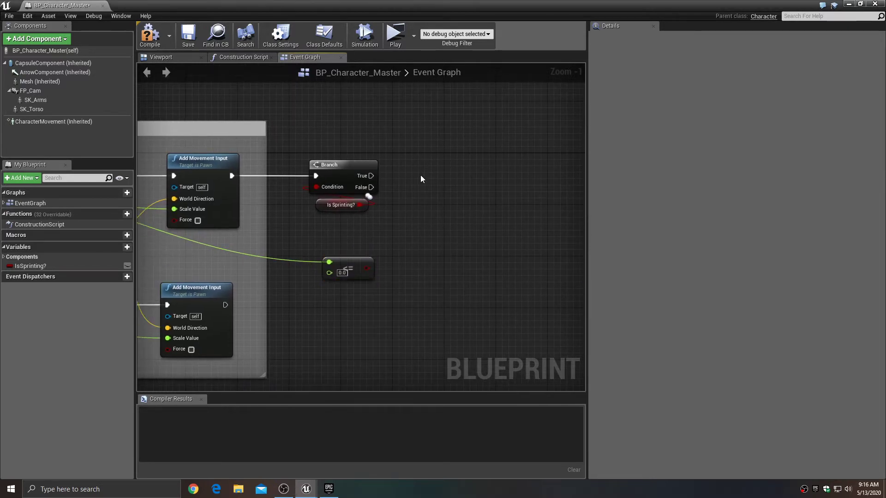
left_click(420, 175)
left_click_drag(370, 176, 430, 177)
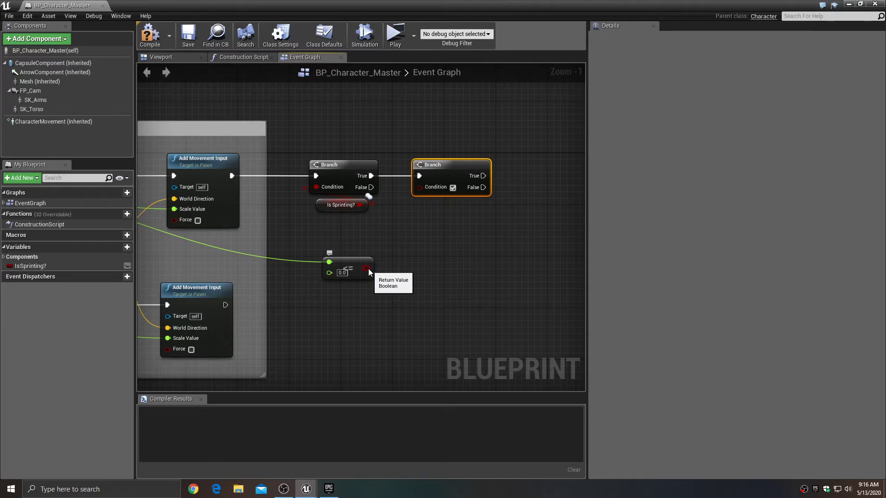
Move the <= comparison below the Is Sprinting? getter and connect its result to the second Branch's Condition.
left_click_drag(352, 263, 346, 230)
scroll(346, 230, "up", 1)
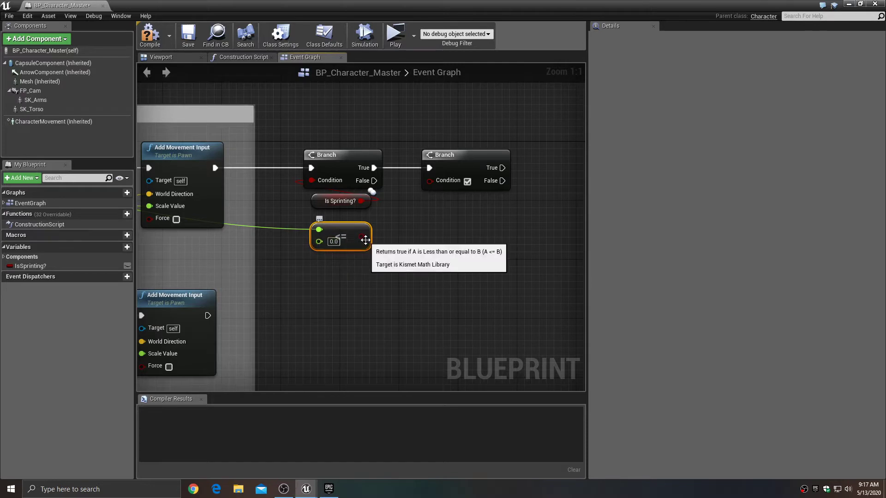
left_click_drag(362, 237, 436, 205)
left_click_drag(436, 184, 437, 184)
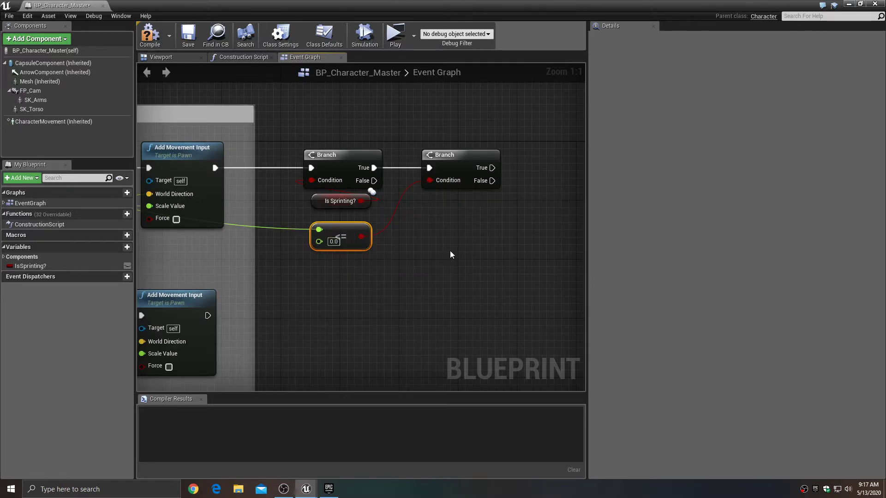
right_click_drag(450, 250, 291, 267)
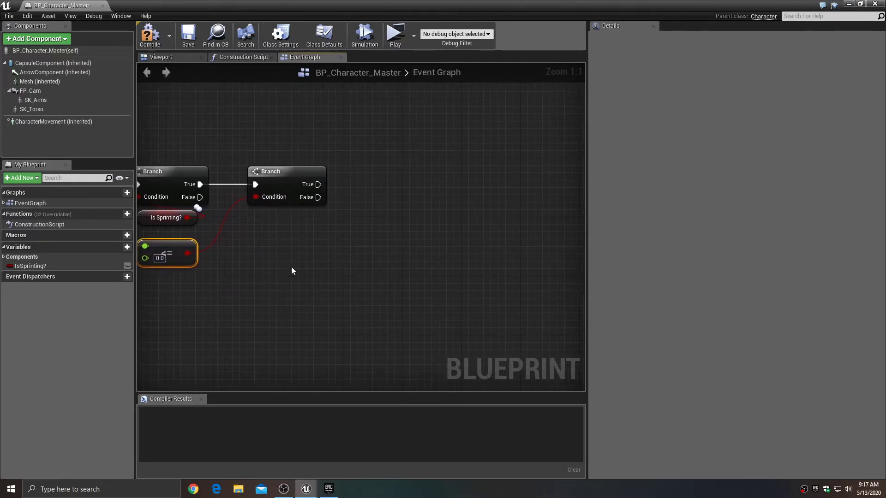
right_click(354, 190)
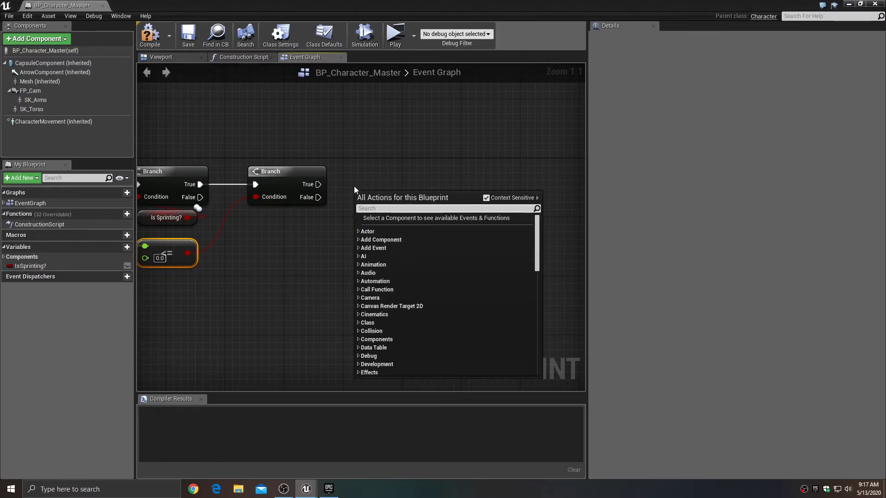
type("server")
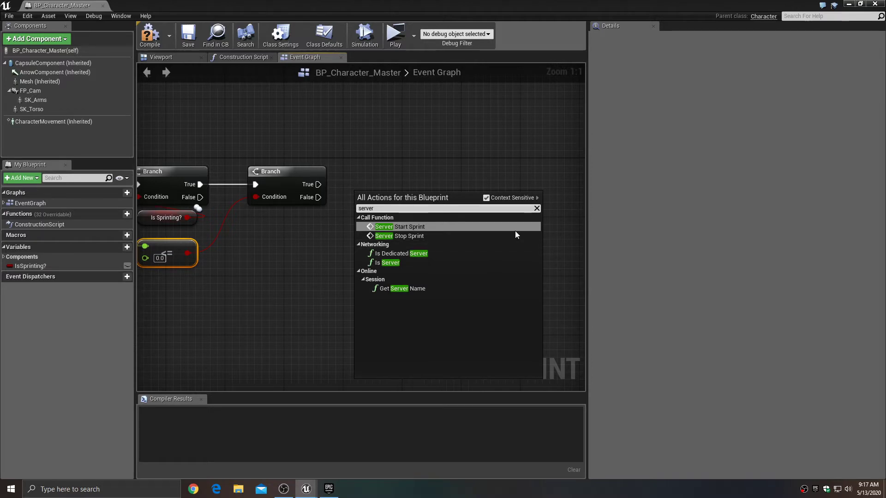
key("Escape")
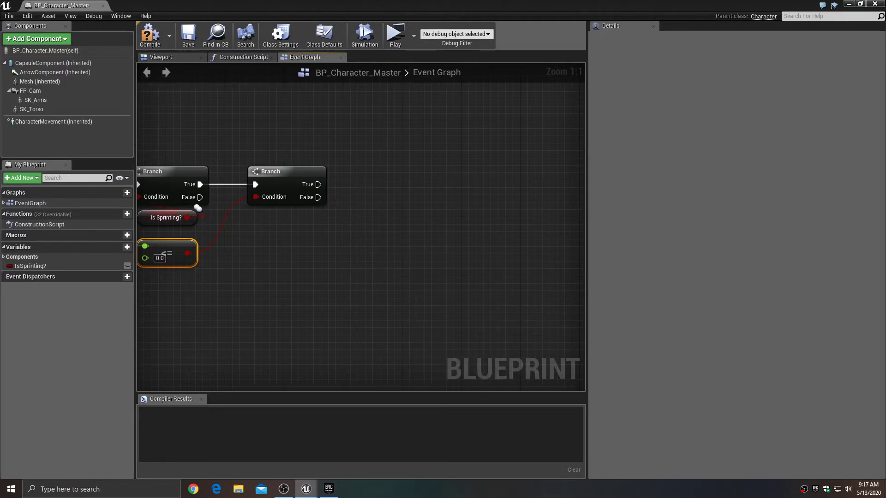
Add a Server Stop Sprint call, connect it to the second Branch's True output, and align it with the Branch.
right_click(306, 245)
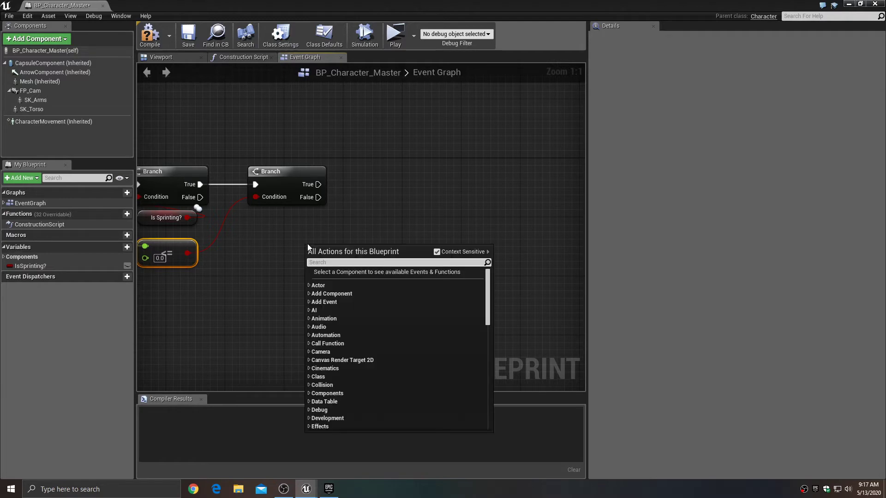
type("server")
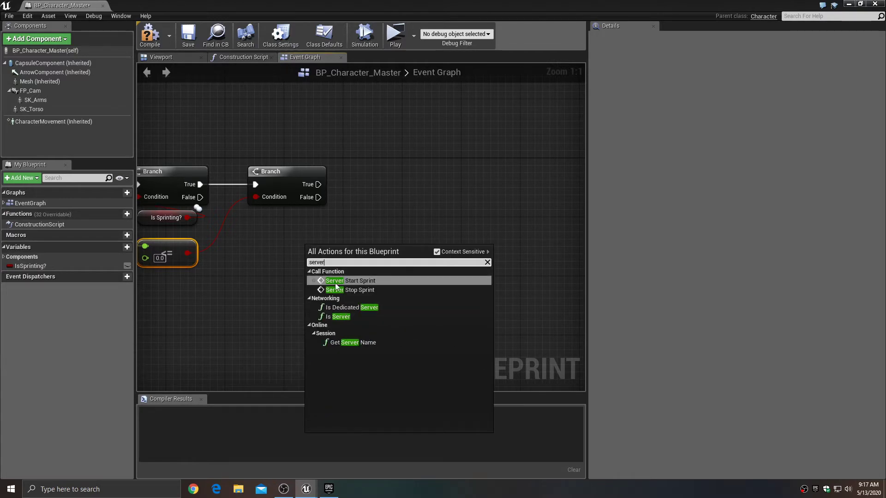
left_click(358, 289)
left_click_drag(354, 277, 409, 188)
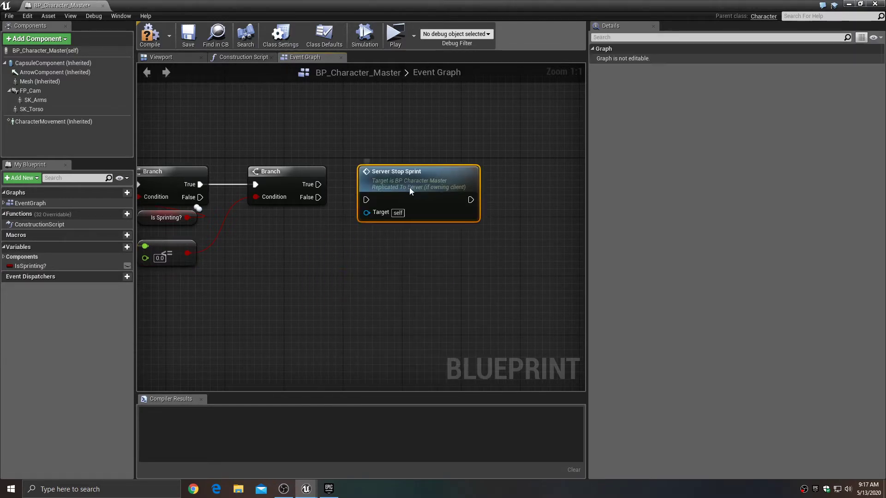
left_click_drag(318, 184, 366, 192)
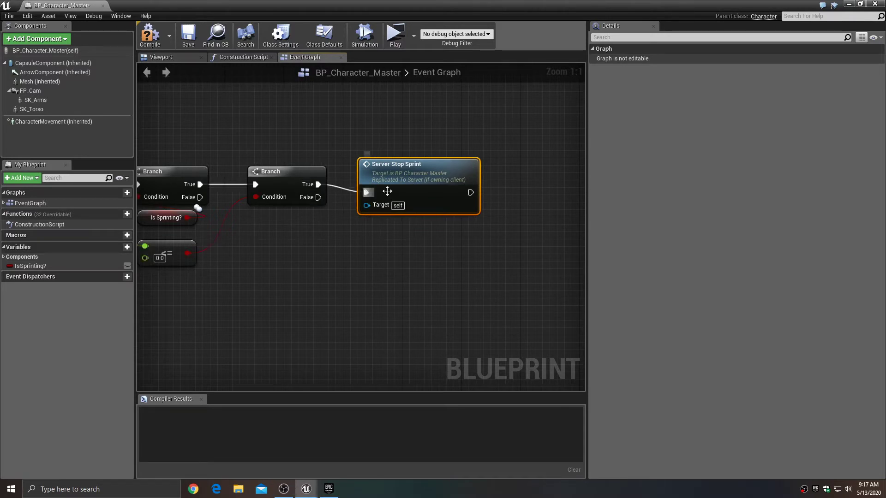
left_click_drag(429, 182, 436, 179)
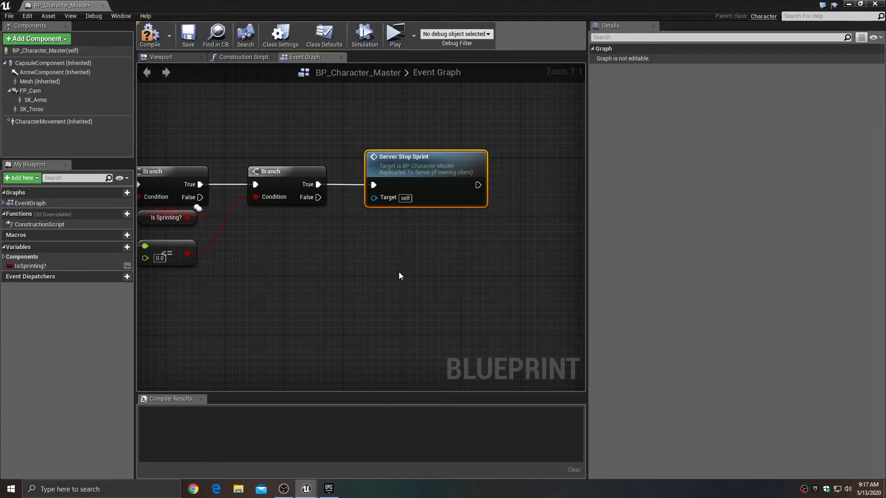
Save the BP_Character_Master blueprint.
scroll(541, 221, "down", 2)
right_click_drag(500, 238, 435, 226)
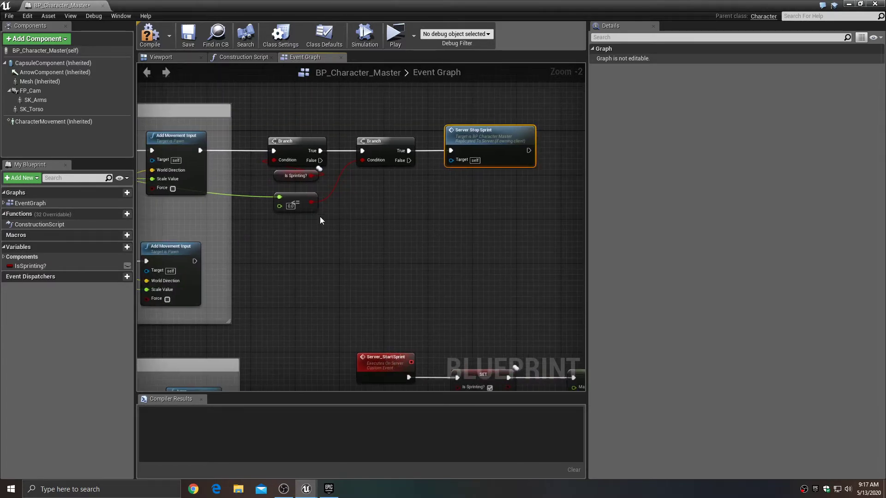
left_click(189, 48)
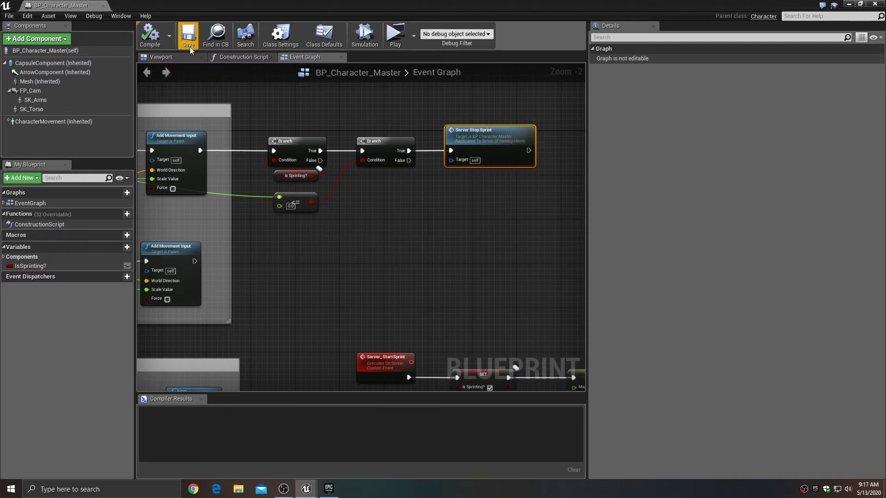
right_click_drag(399, 236, 404, 118)
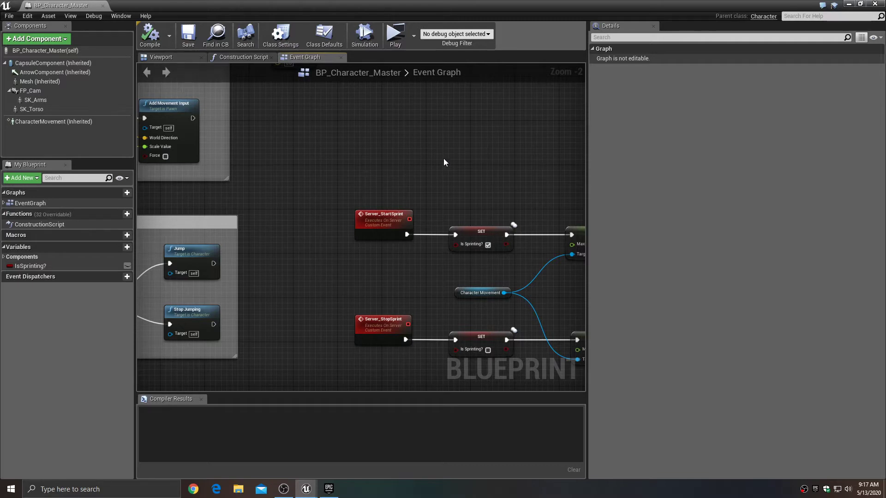
Switch to the level editor and show the Action Mappings in the project's Engine Input settings.
left_click(849, 5)
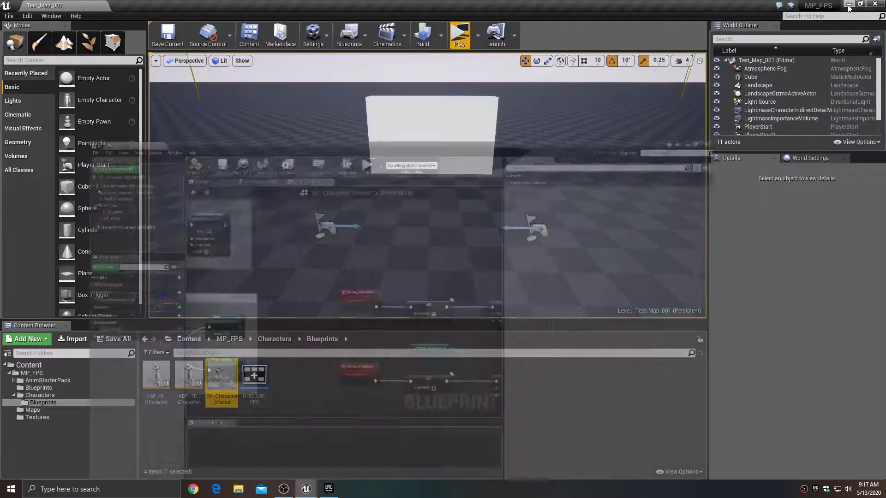
left_click(323, 37)
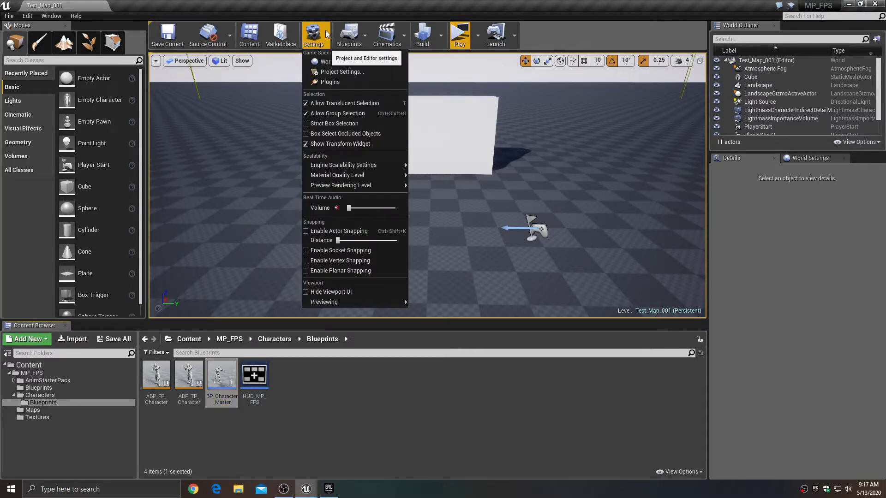
left_click(331, 72)
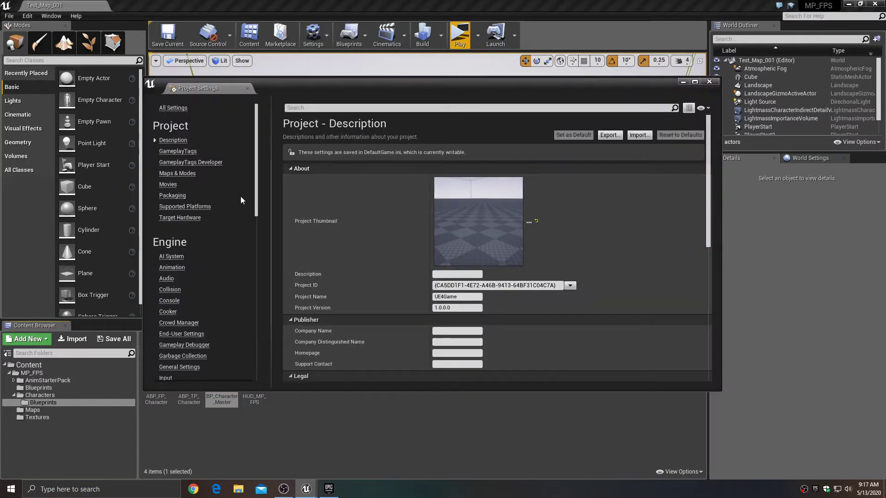
scroll(192, 286, "down", 2)
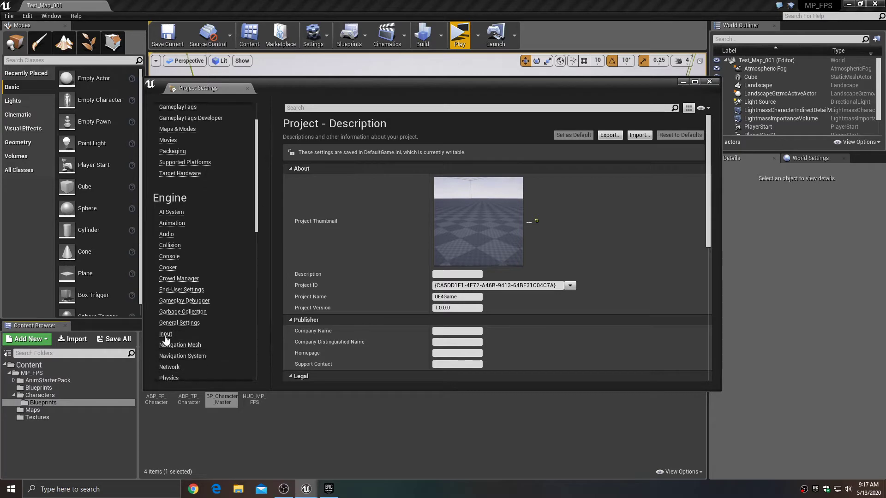
left_click(165, 334)
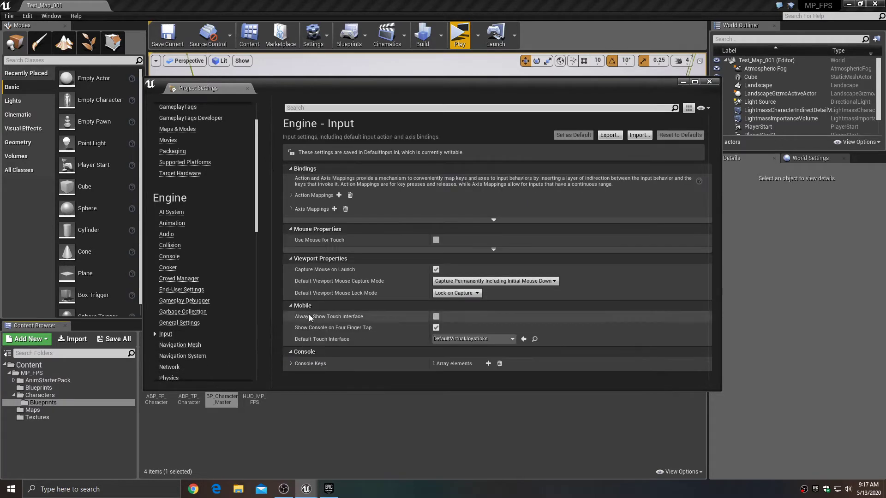
left_click(291, 196)
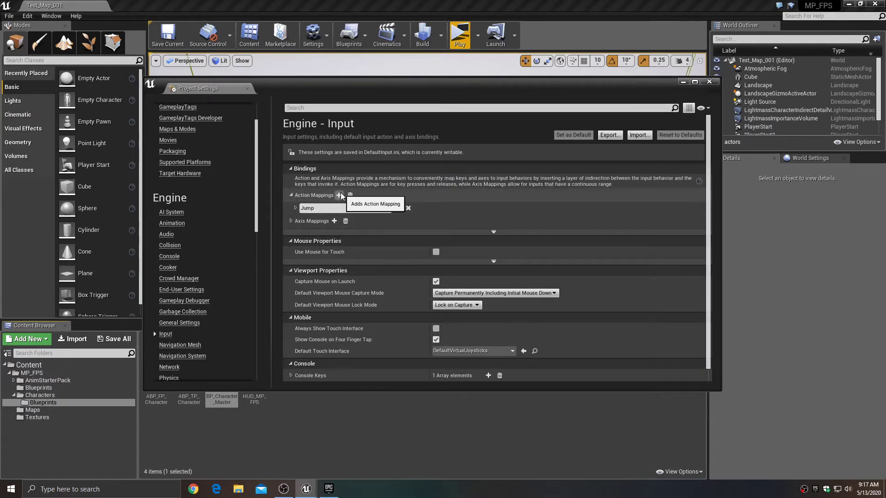
Add an action mapping named Sprint and bind it to the Left Shift key.
left_click(340, 195)
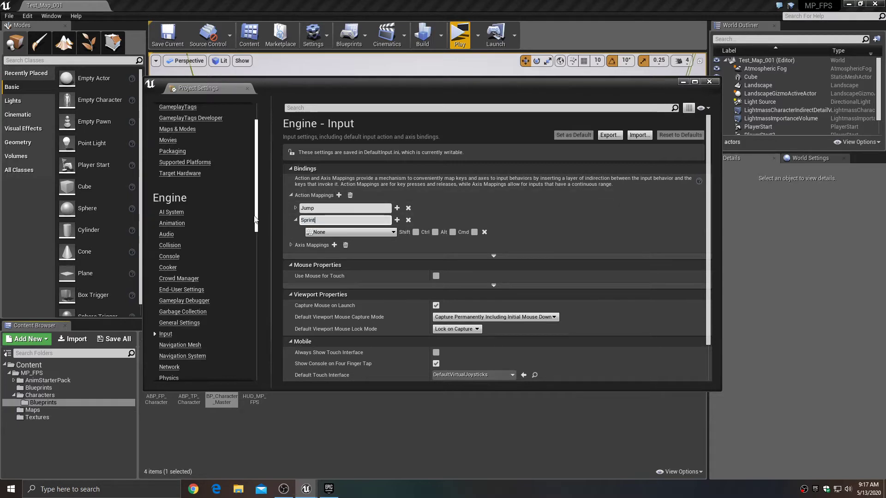
left_click(328, 232)
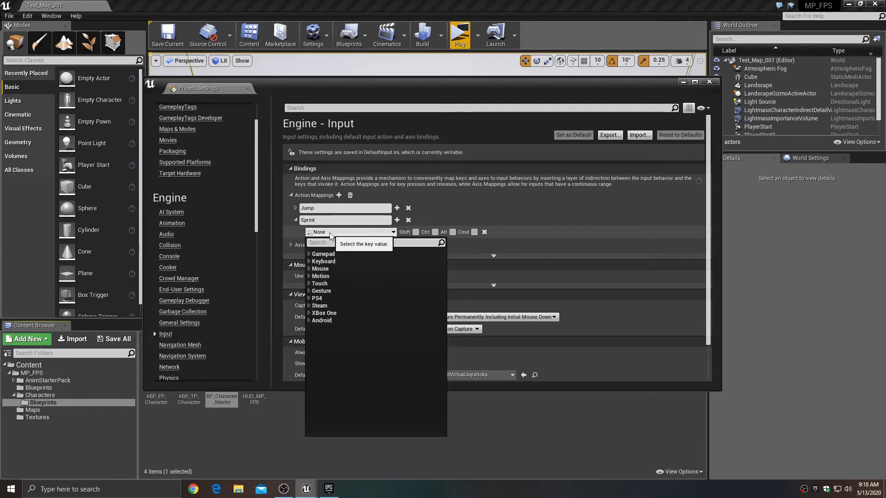
left_click(322, 262)
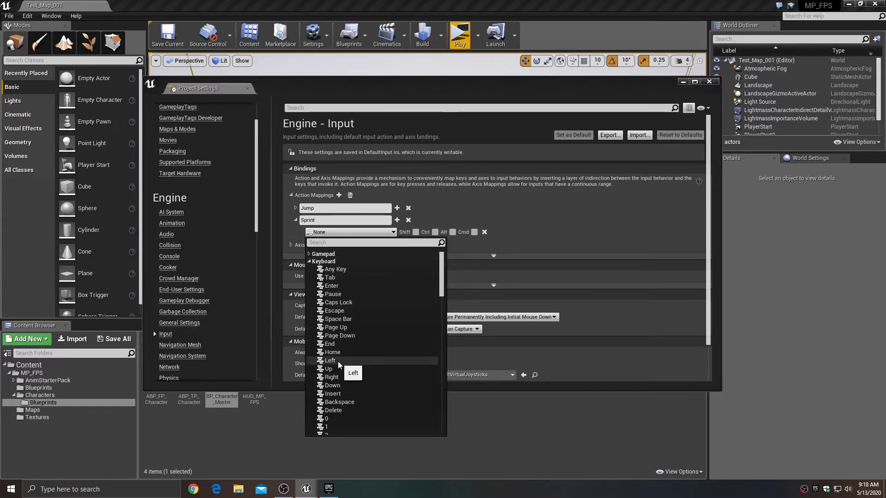
scroll(362, 381, "down", 10)
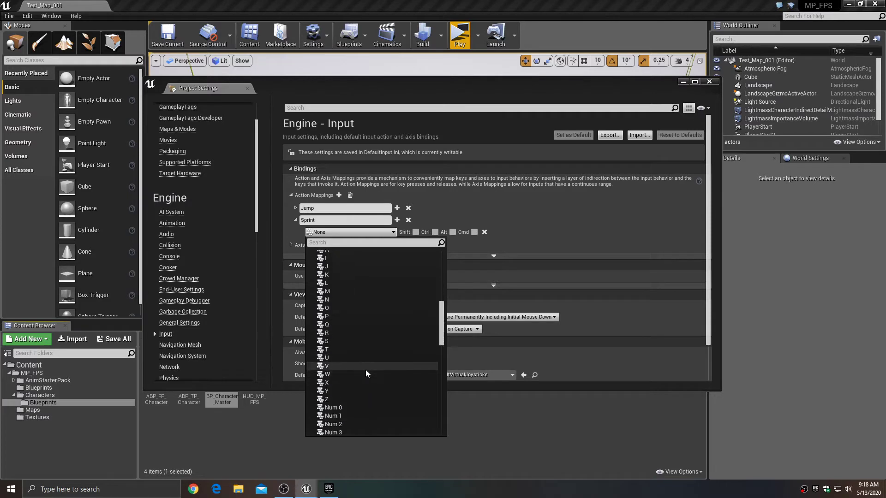
scroll(365, 373, "down", 12)
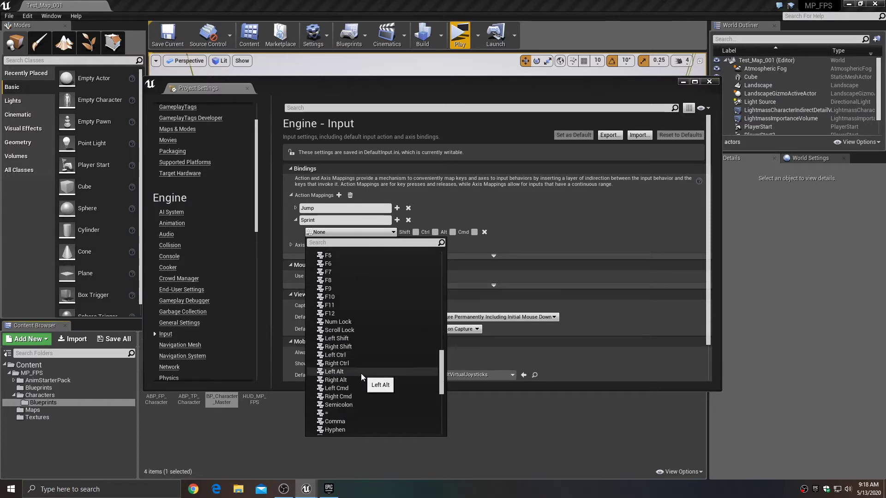
left_click(345, 340)
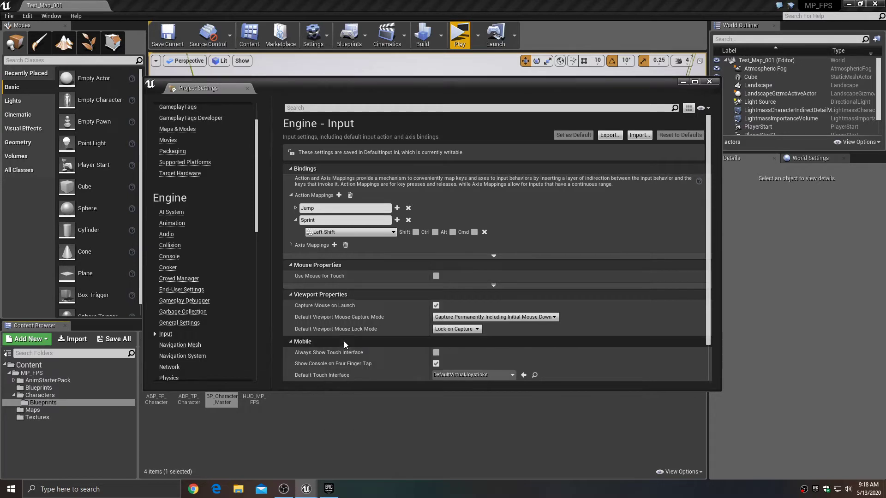
Collapse the action mappings, close the Project Settings, and return to the BP_Character_Master event graph.
left_click(295, 220)
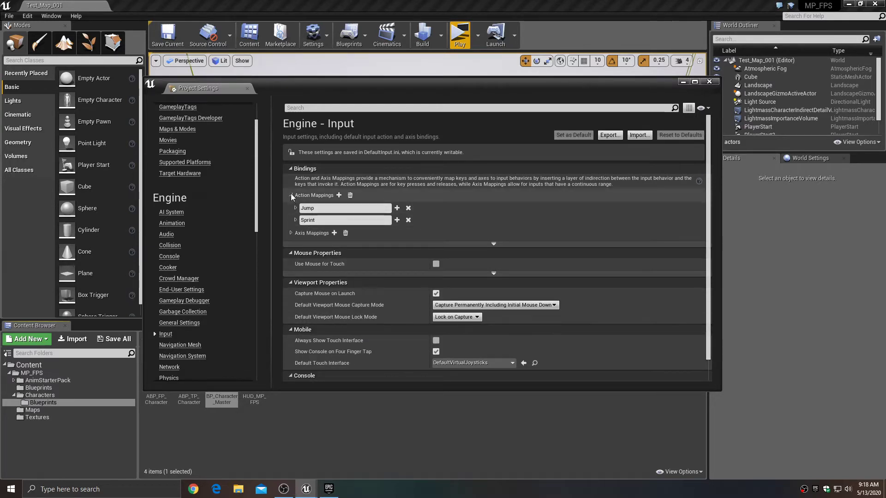
left_click(291, 196)
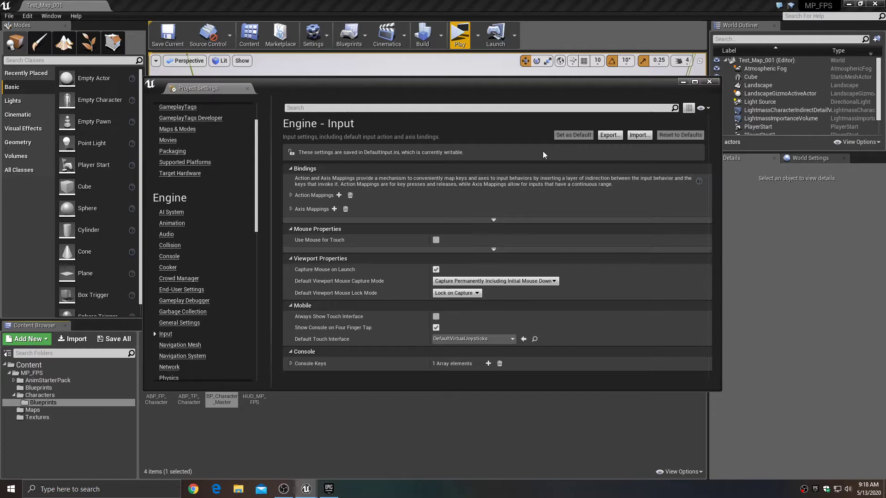
left_click(709, 82)
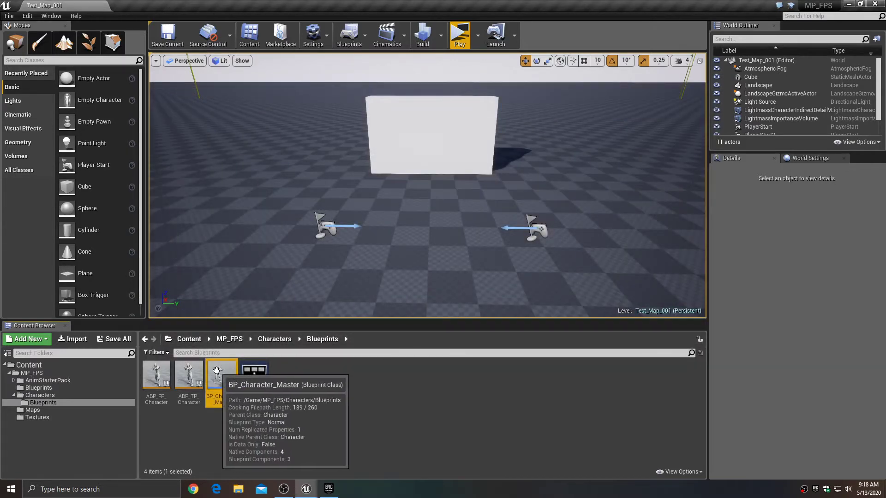
double_click(216, 383)
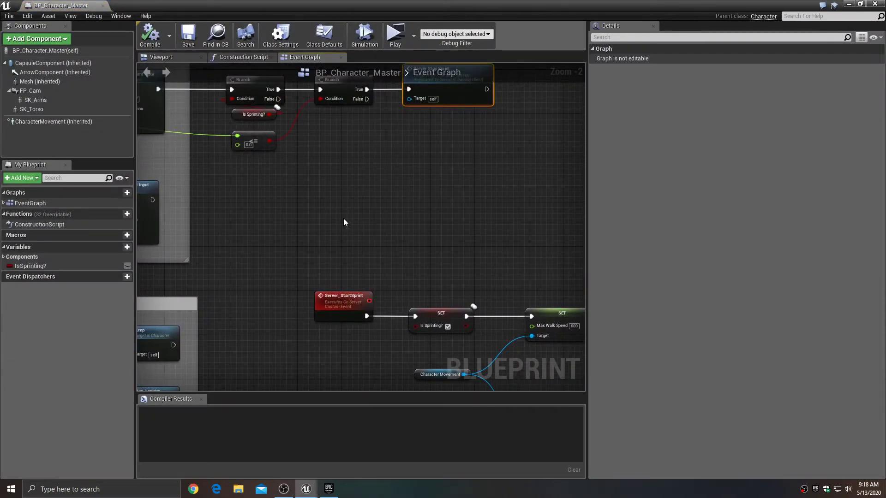
Add the Sprint input action event to the event graph and place it above Server_StartSprint.
right_click(343, 219)
type("sp")
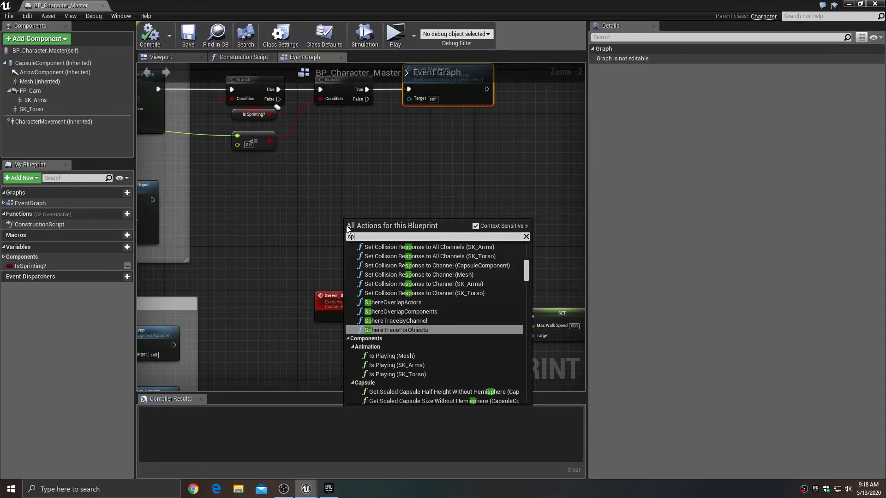
type("ri")
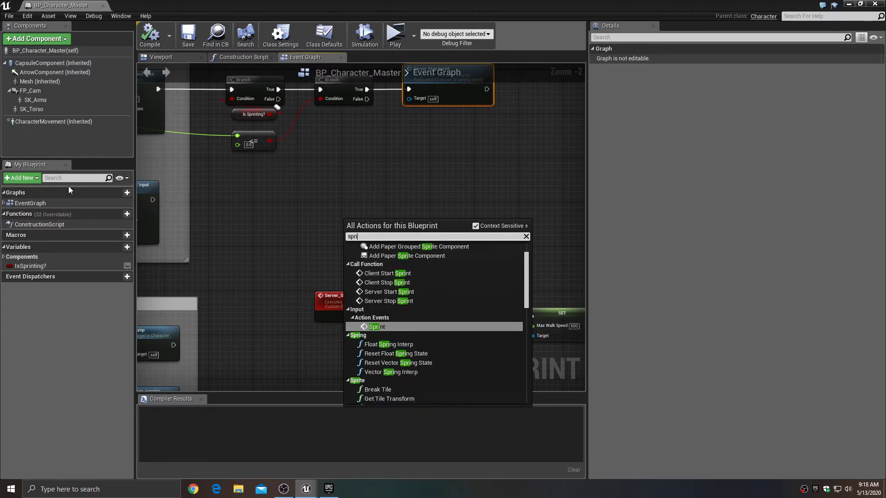
left_click(384, 328)
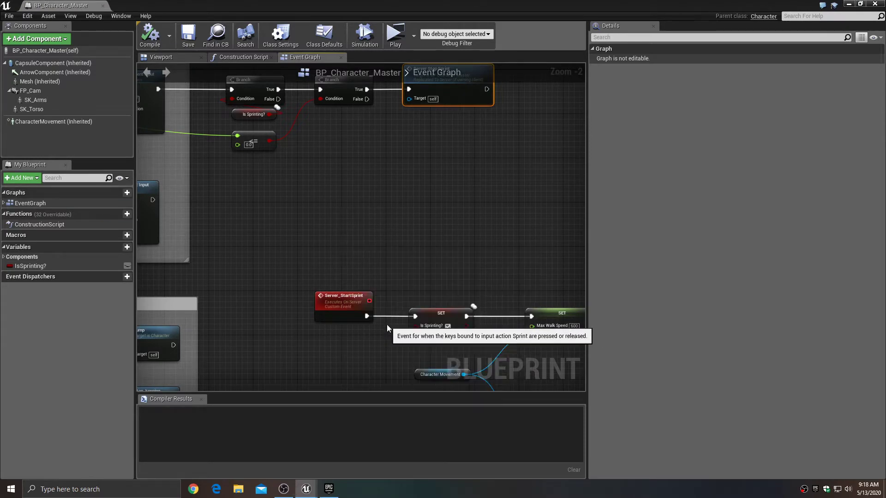
left_click_drag(356, 251, 340, 233)
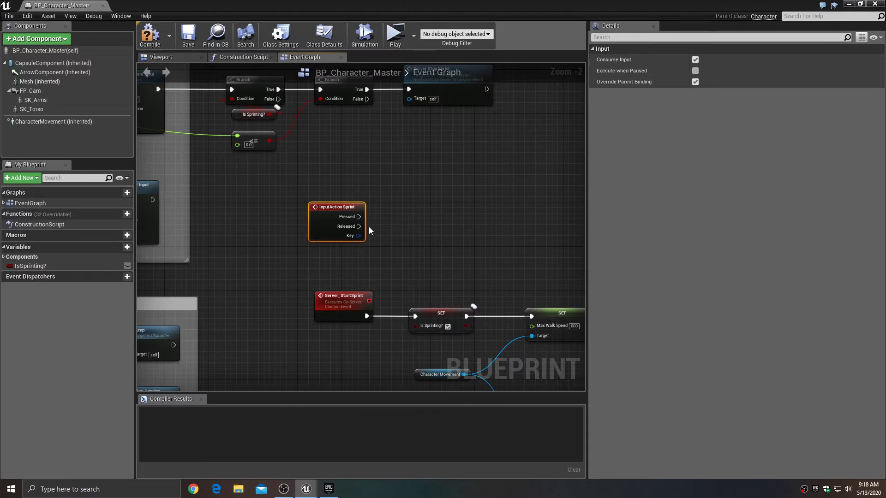
Call Server Start Sprint from the Pressed output of InputAction Sprint and place the call up and to its right.
scroll(369, 226, "up", 2)
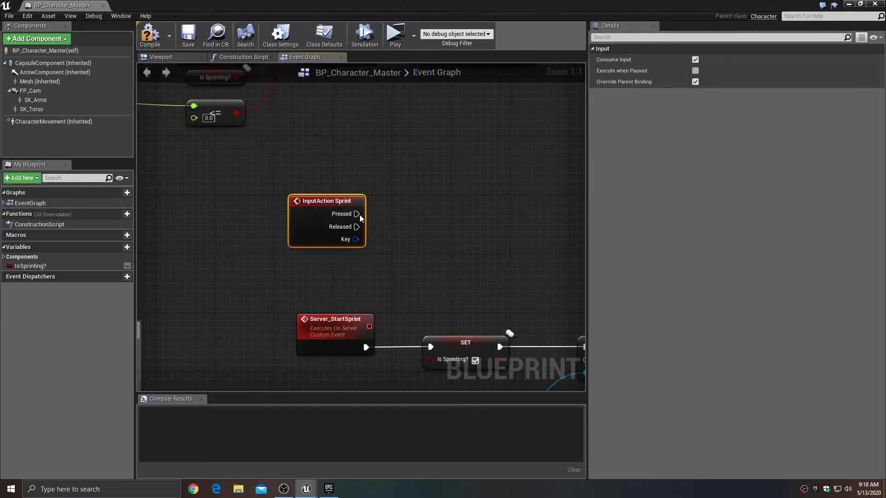
left_click_drag(358, 214, 484, 193)
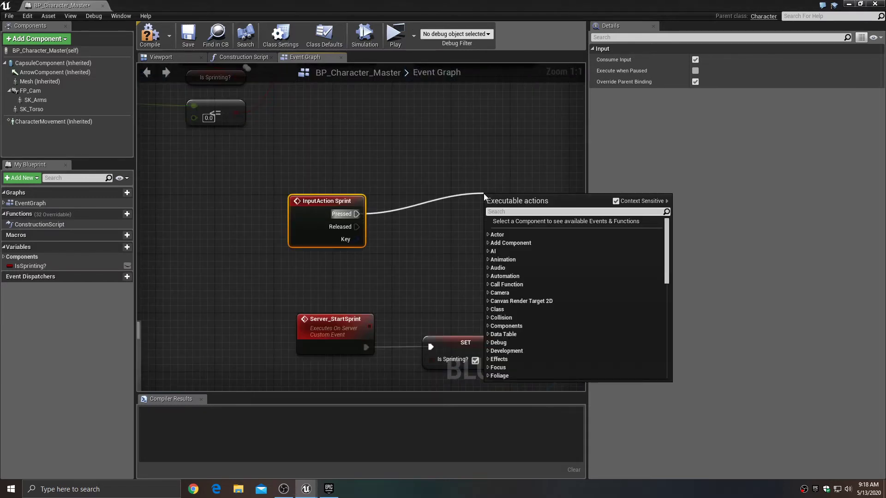
type("server")
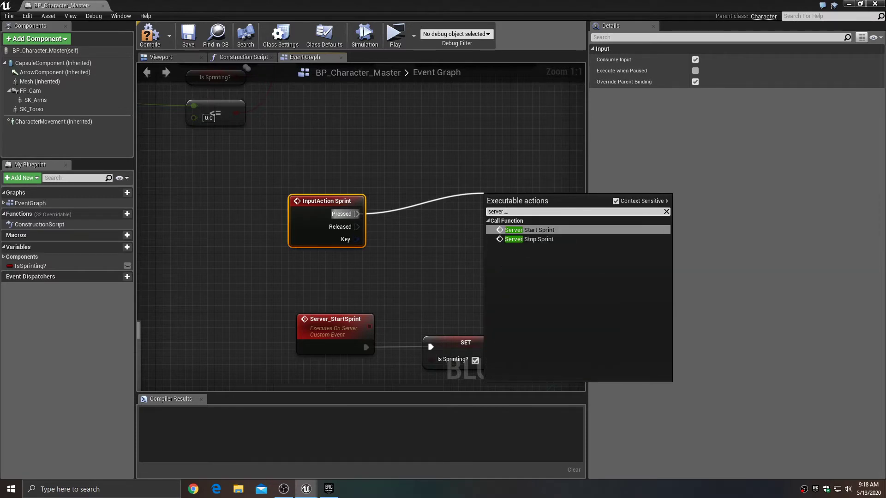
left_click(556, 230)
left_click_drag(535, 208, 503, 149)
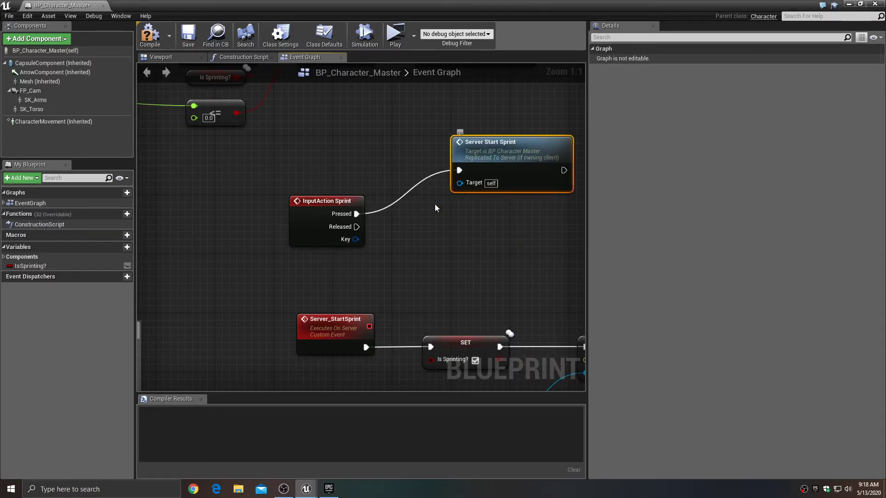
Call Server Stop Sprint from the Released output of InputAction Sprint and align it beneath the Server Start Sprint call.
left_click_drag(356, 227, 431, 248)
type("server")
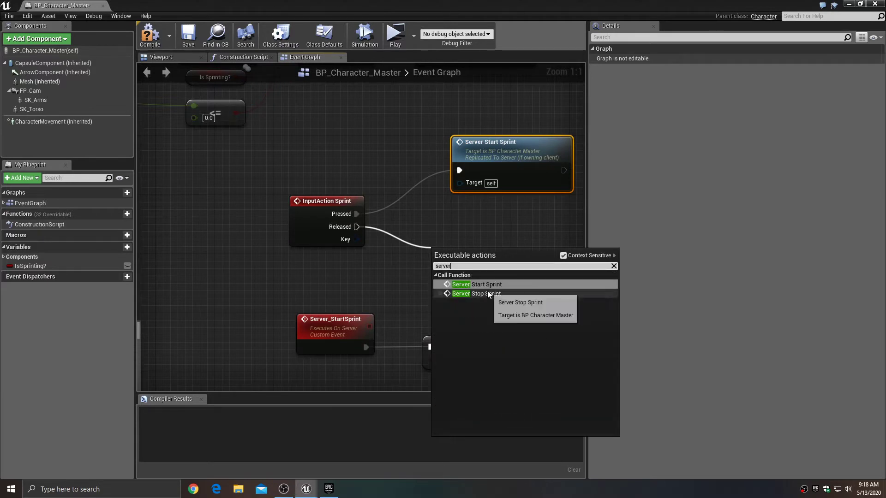
left_click(487, 293)
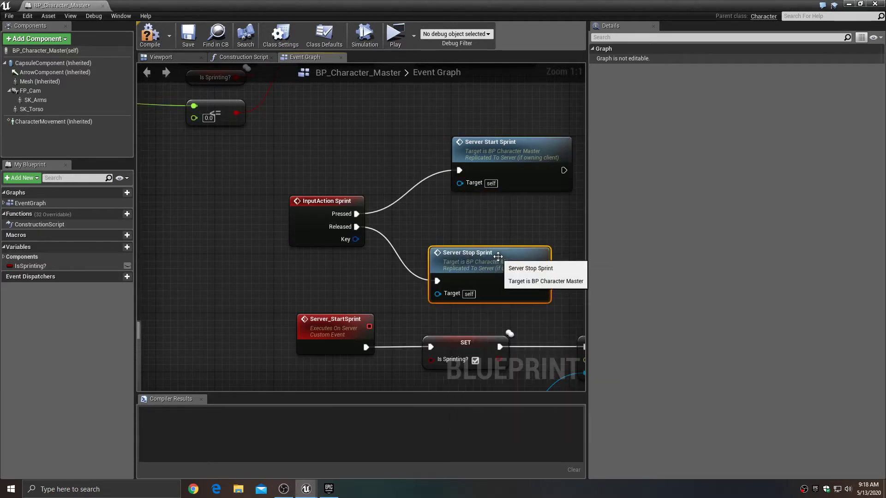
left_click_drag(500, 255, 521, 246)
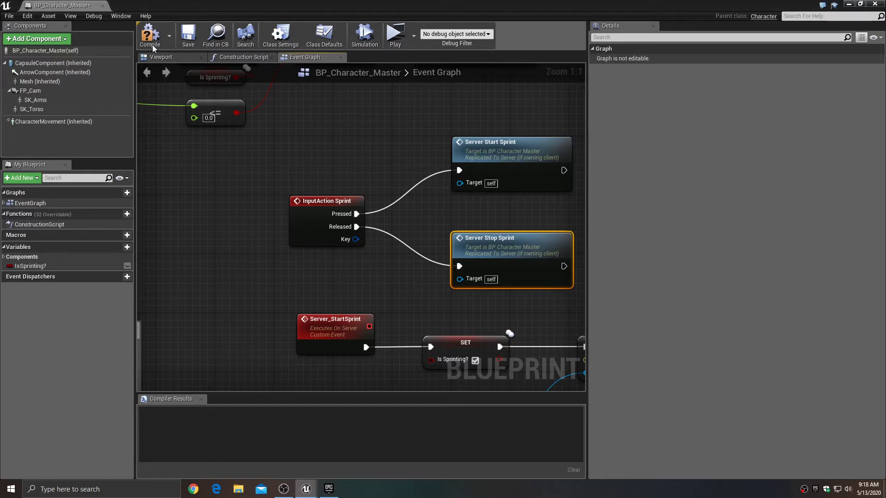
Save BP_Character_Master, return to the level editor and start a play session of Test_Map_001 with server and client windows.
left_click(187, 39)
left_click(849, 4)
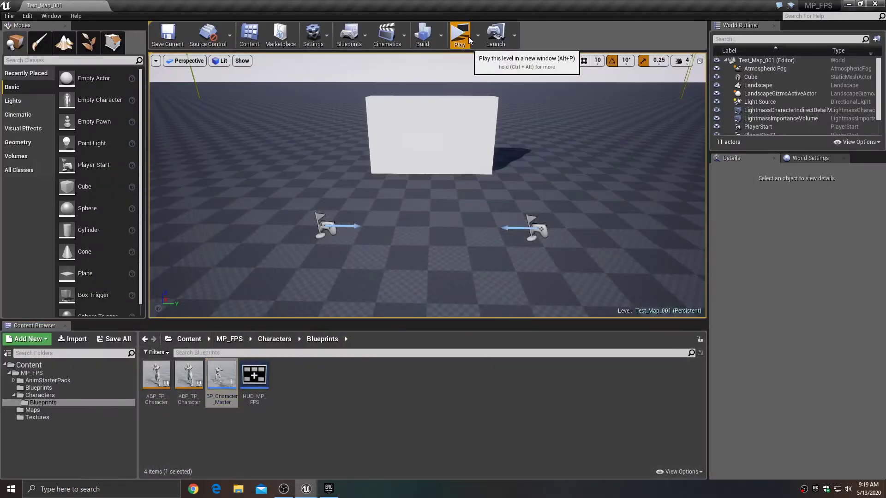
left_click(466, 41)
Run the server's character forward around the level to test sprinting, watching it in both preview windows.
key("w")
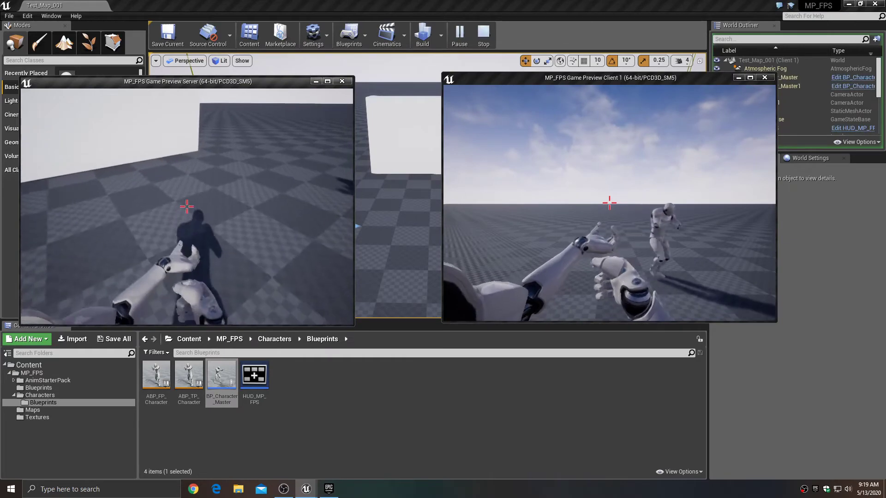
key("w")
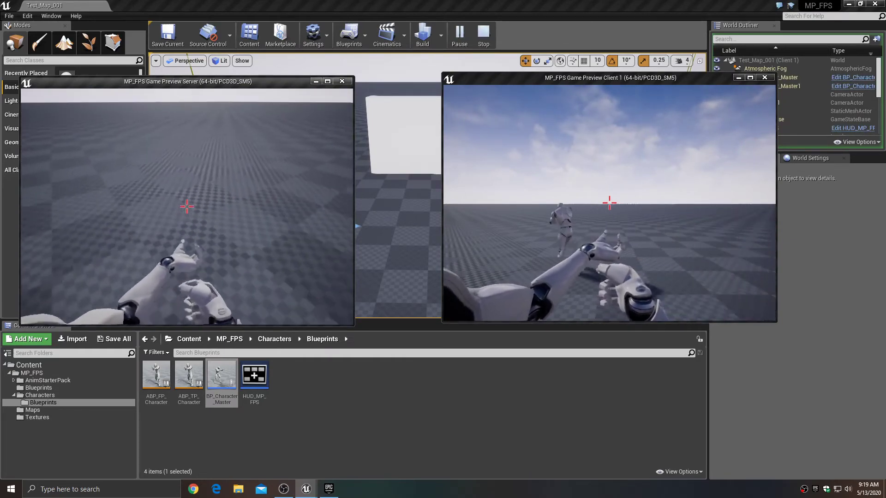
key("w")
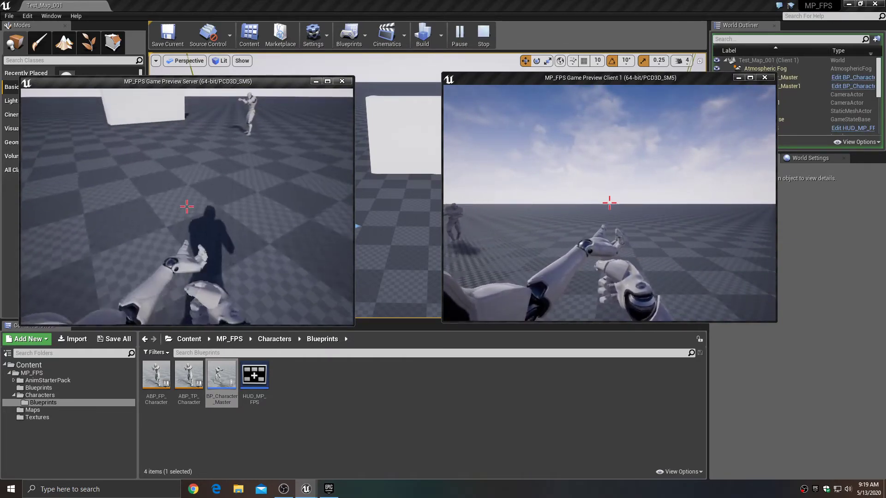
key("w")
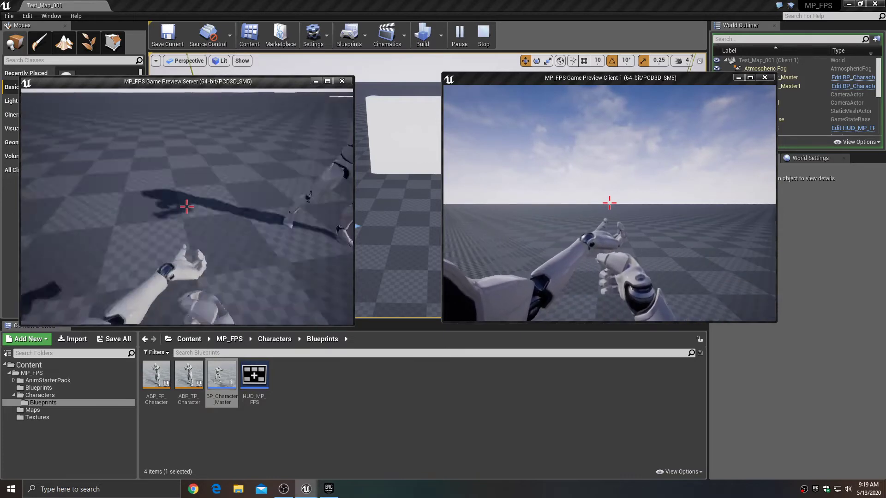
key("w")
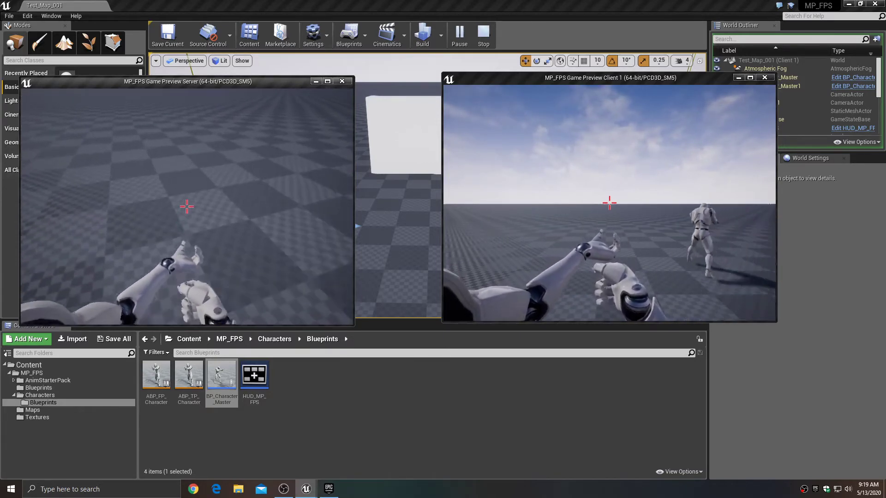
key("w")
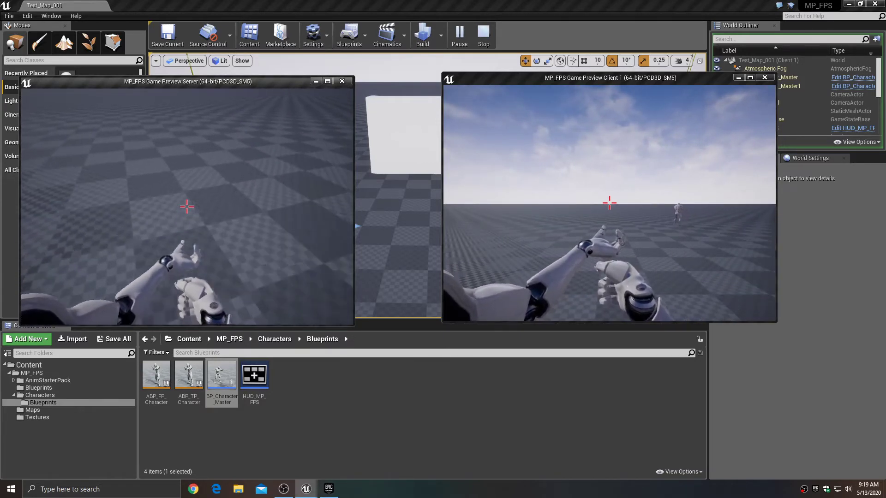
key("w")
key("w")
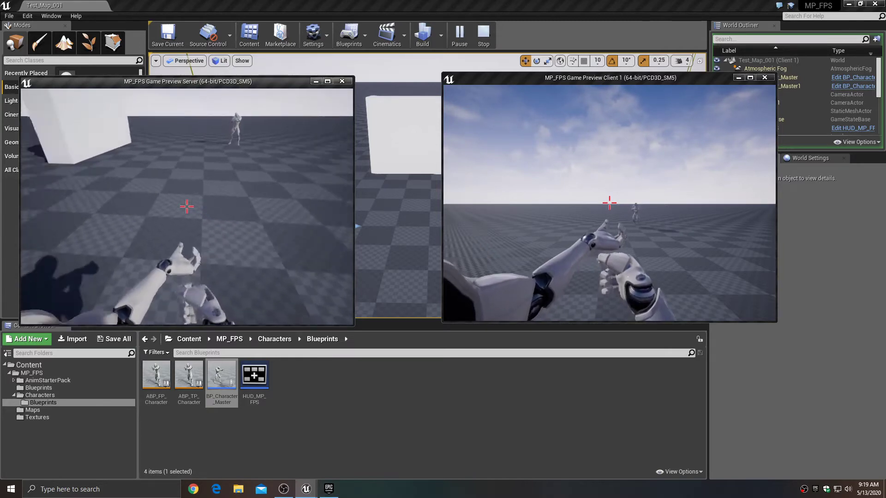
key("w")
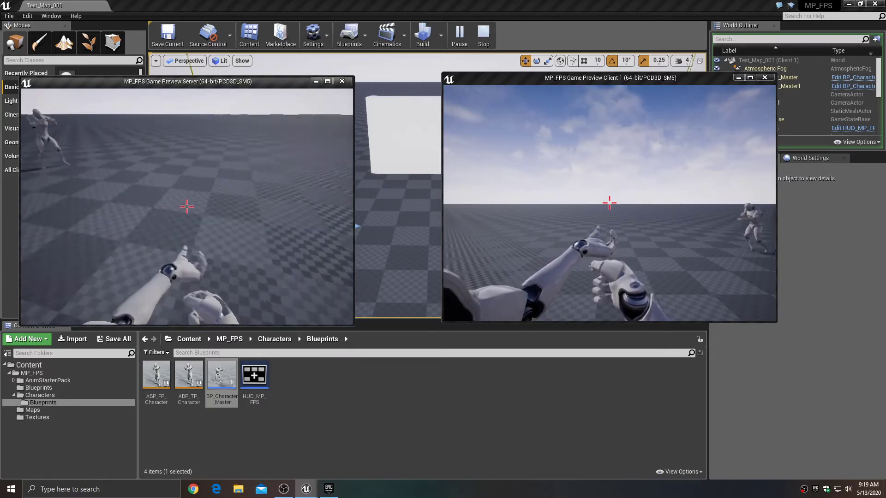
key("w")
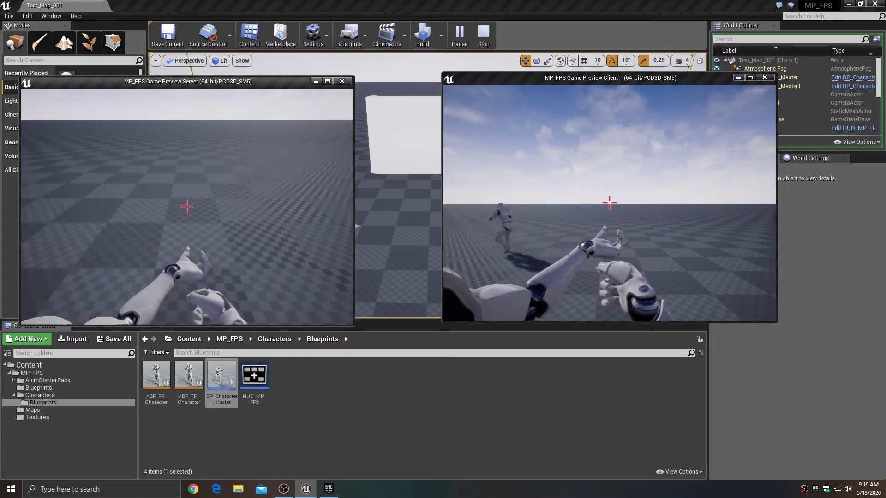
Switch to the Client 1 preview, run its character around to test replicated sprinting, and end the play session.
key("alt+Tab")
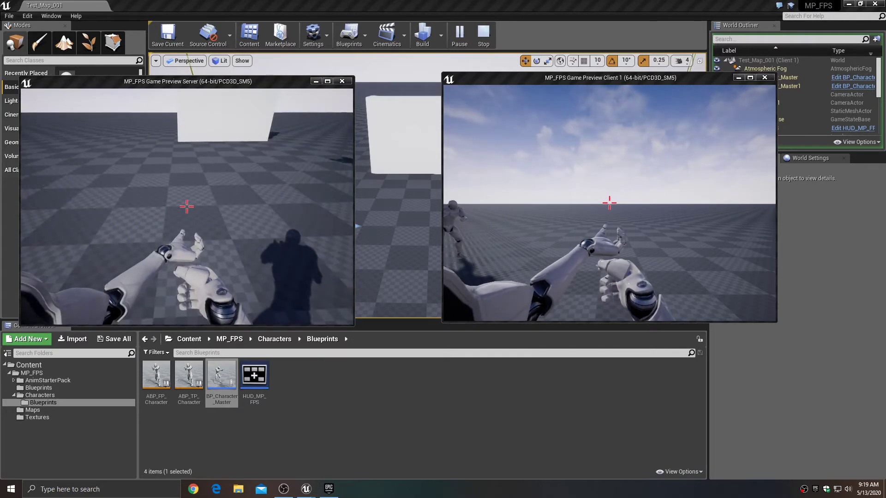
left_click(600, 201)
key("w")
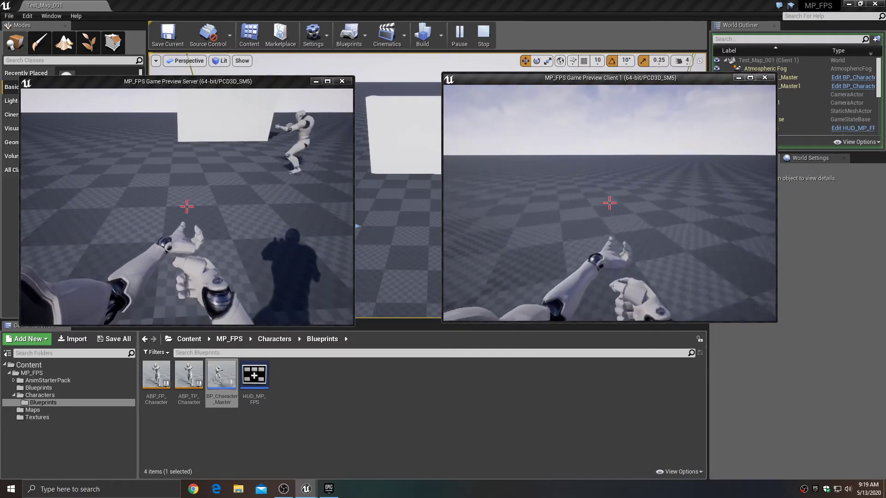
key("w")
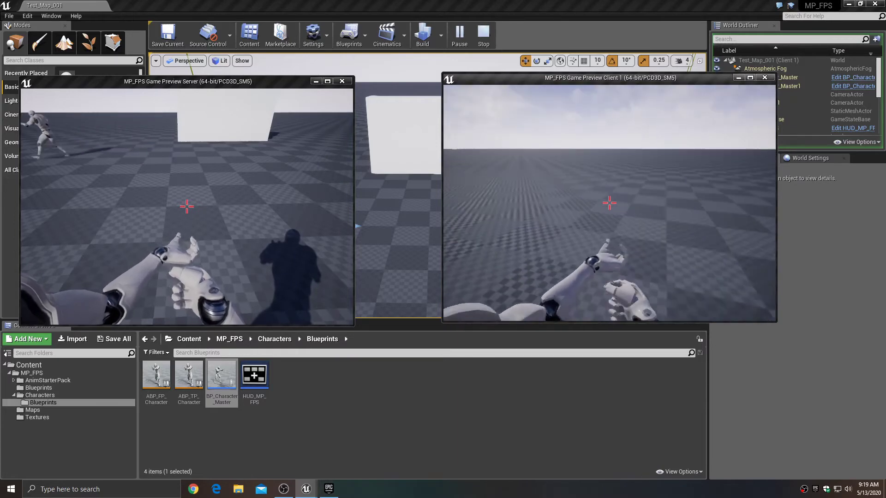
key("w")
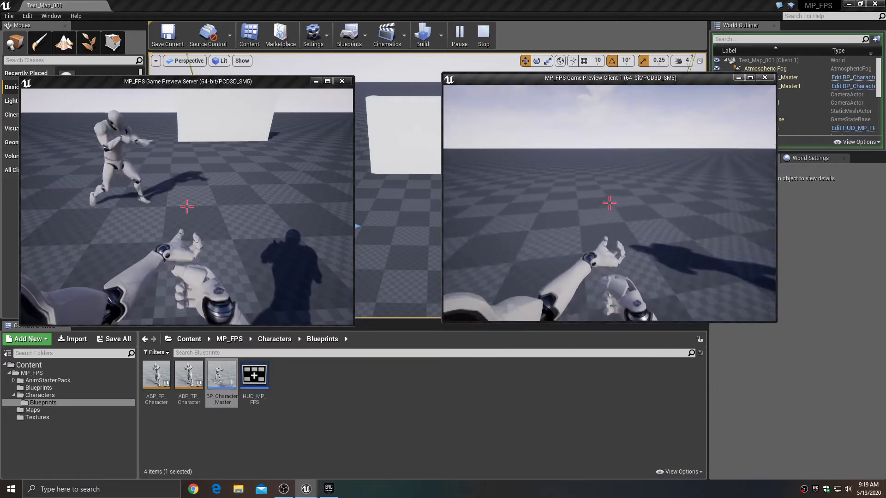
key("w")
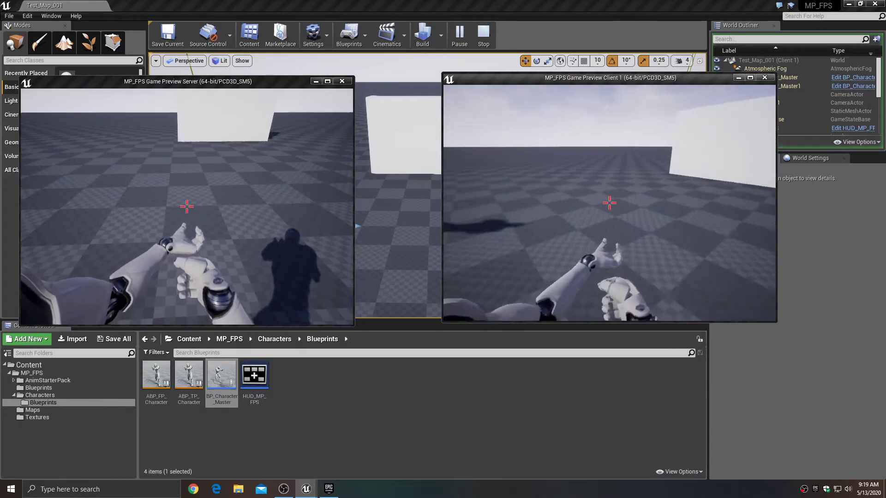
key("w")
key("d")
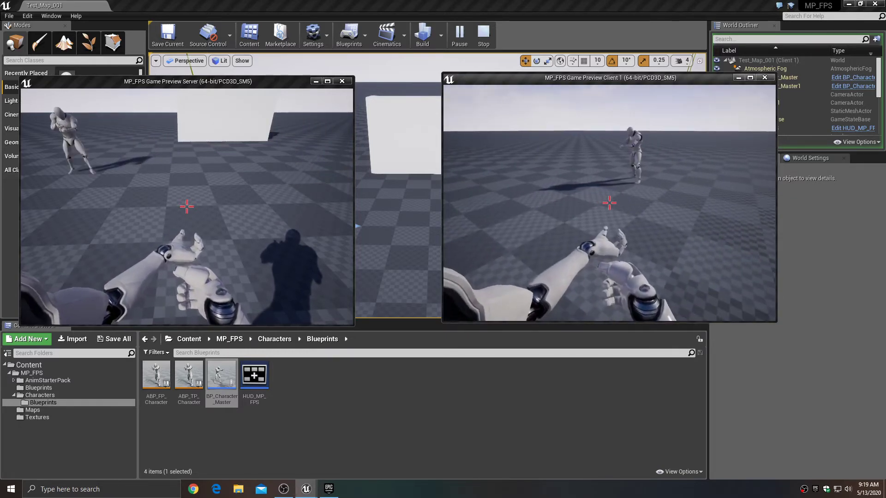
key("Escape")
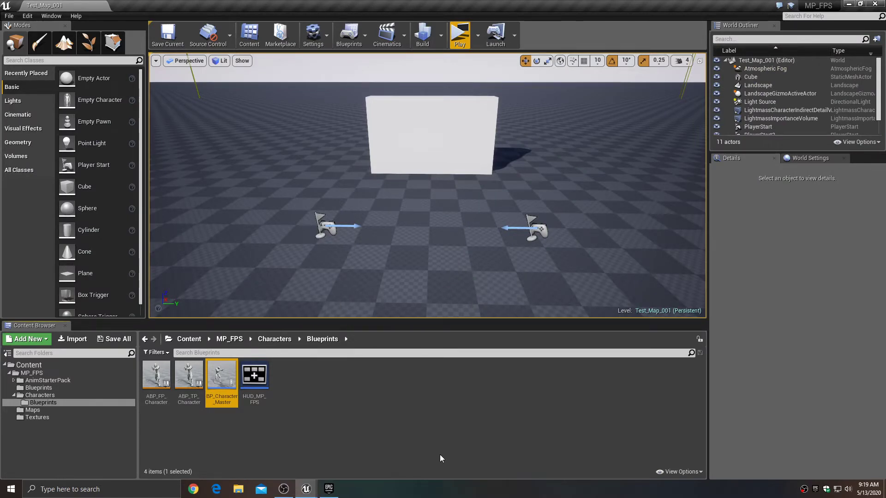
Open the ABP_FP_Character animation blueprint from the Characters Blueprints folder.
left_click(157, 376)
left_click(182, 376)
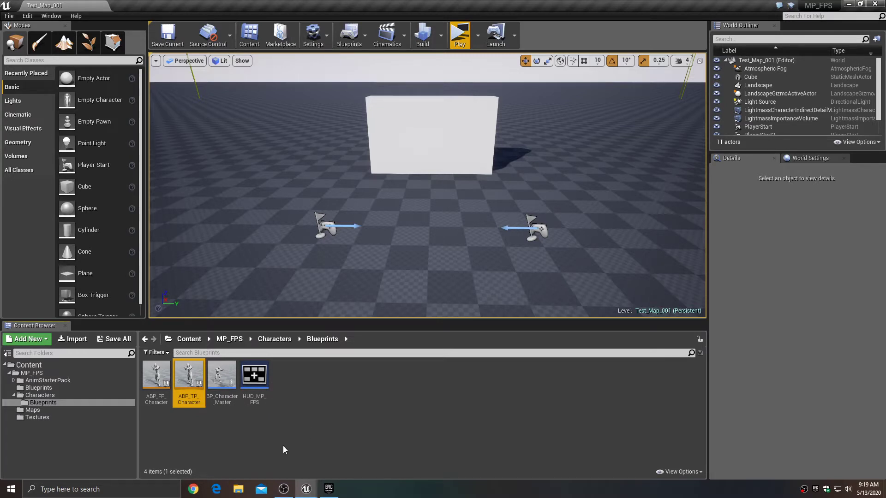
mouse_move(153, 376)
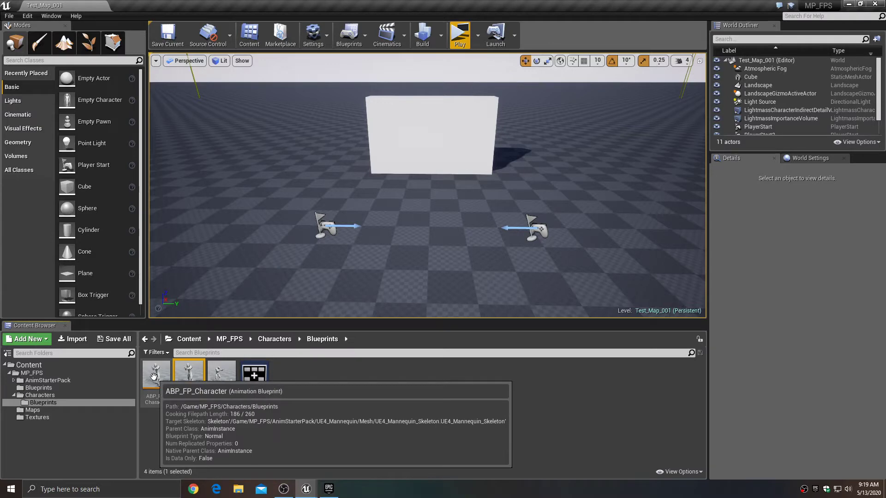
double_click(154, 376)
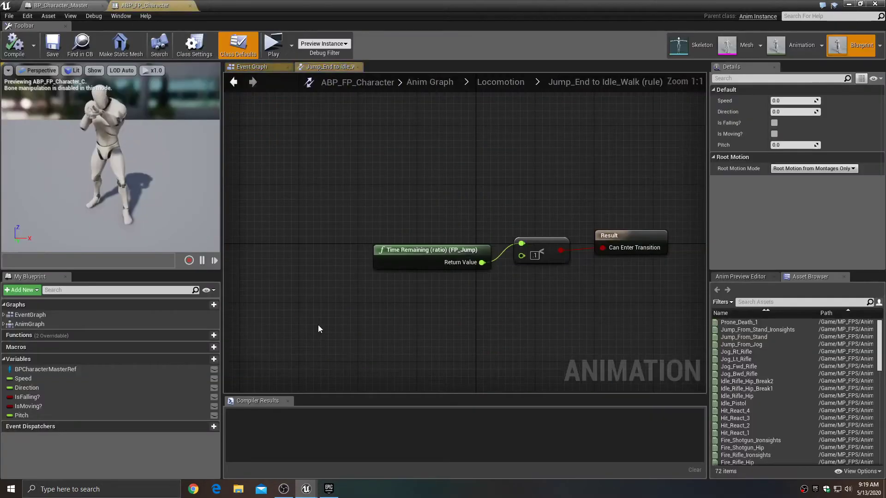
Go back to the Anim Graph of ABP_FP_Character and open the Locomotion state machine.
left_click(237, 82)
left_click(236, 82)
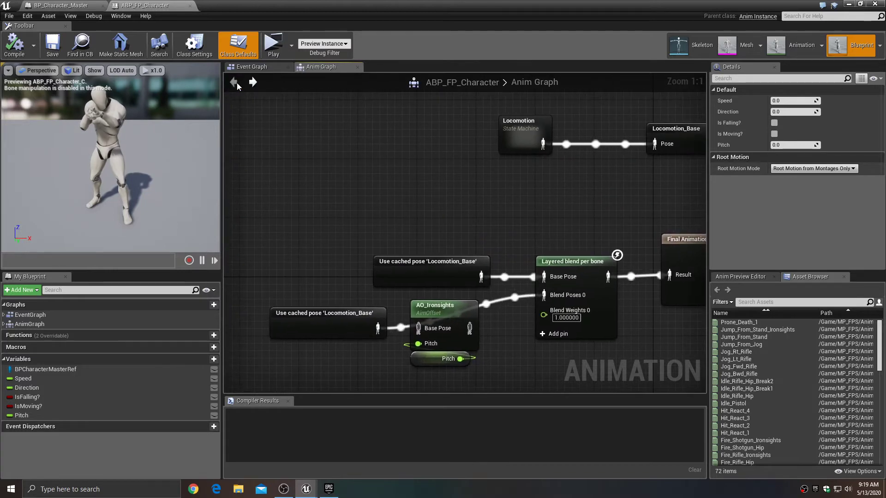
left_click(44, 323)
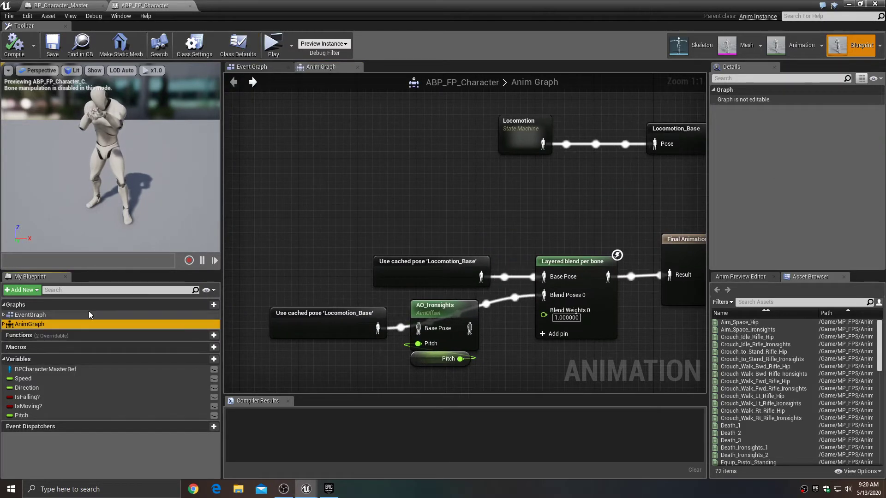
right_click_drag(535, 136, 380, 215)
double_click(392, 219)
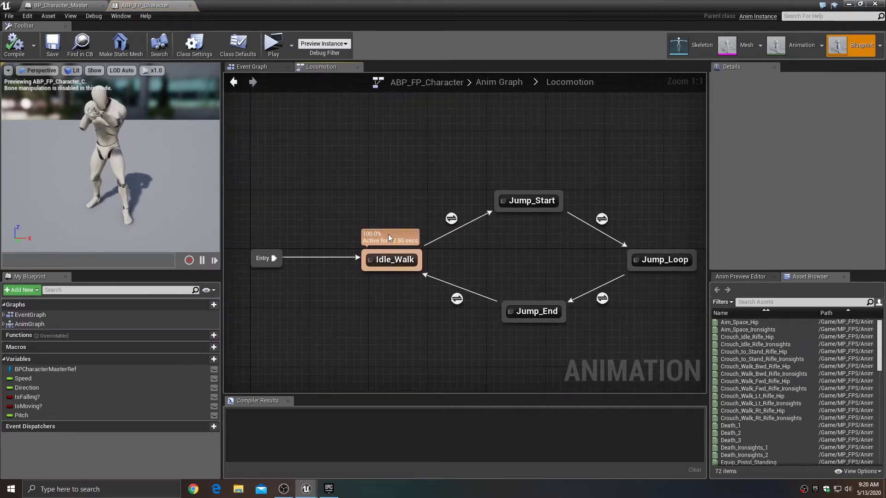
Add a state named Sprint directly above Idle_Walk, with transitions from Idle_Walk to Sprint and back.
left_click_drag(389, 249, 392, 154)
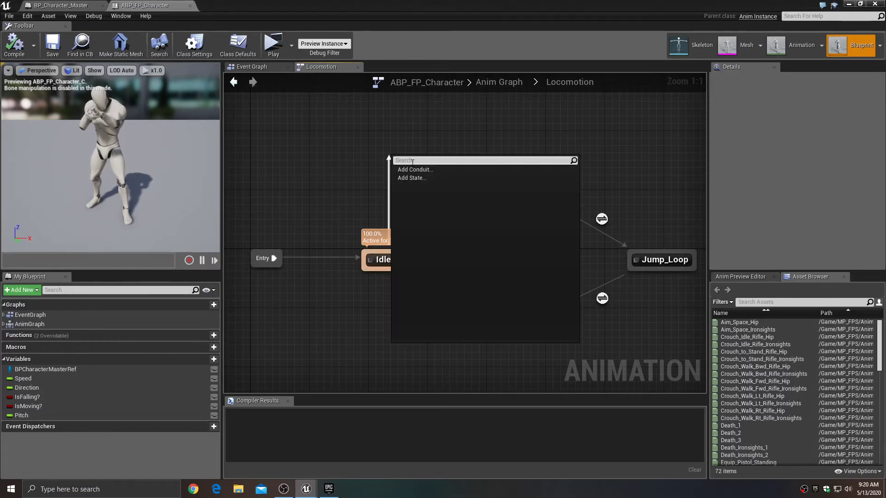
left_click(418, 181)
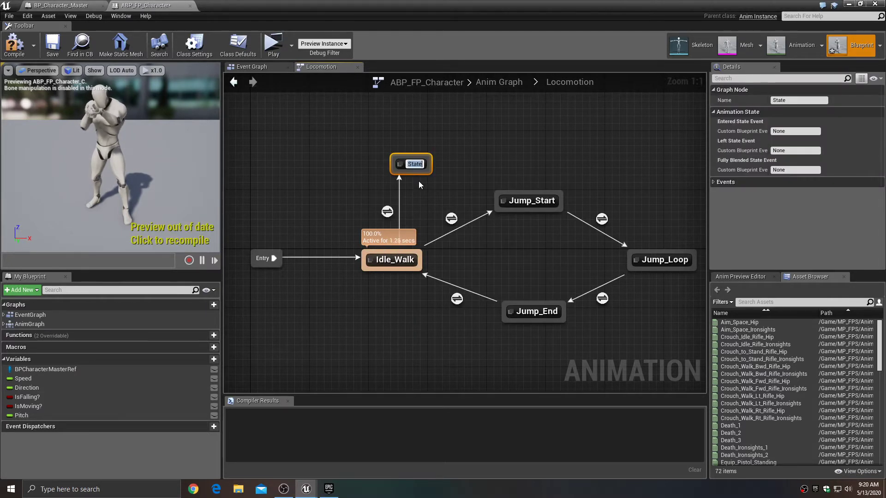
type("Sprint")
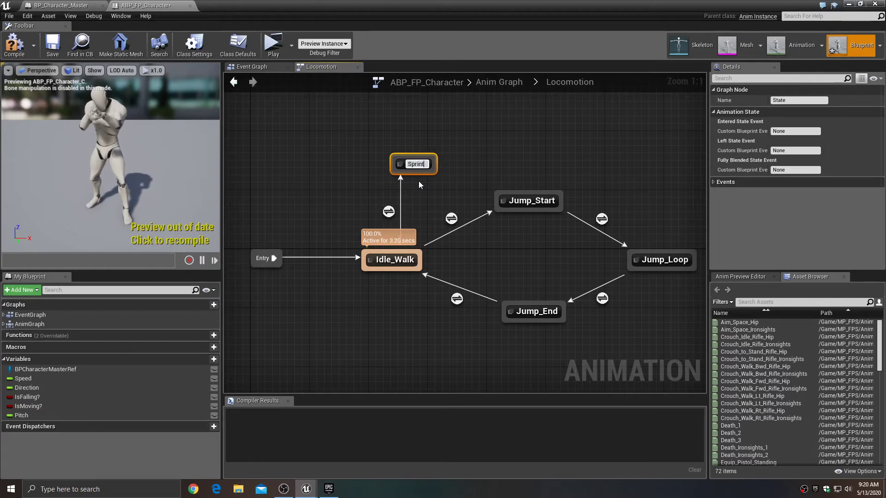
key("Return")
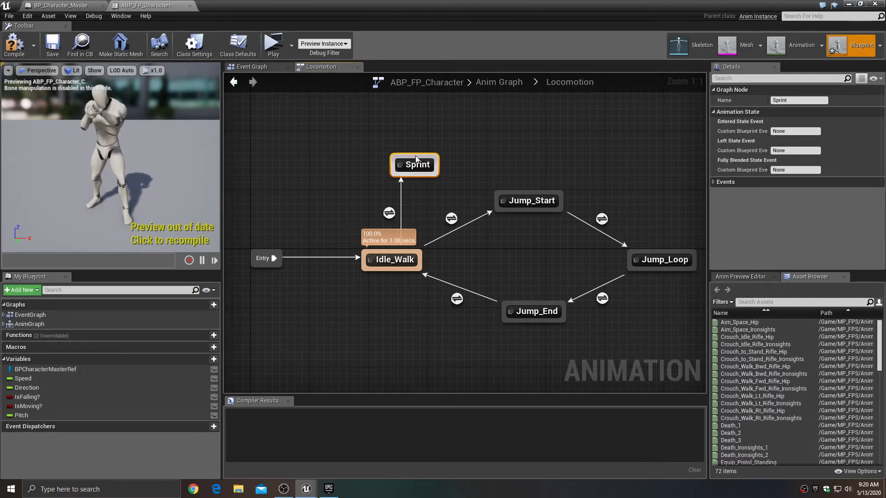
left_click_drag(419, 165, 398, 251)
left_click_drag(396, 130, 404, 130)
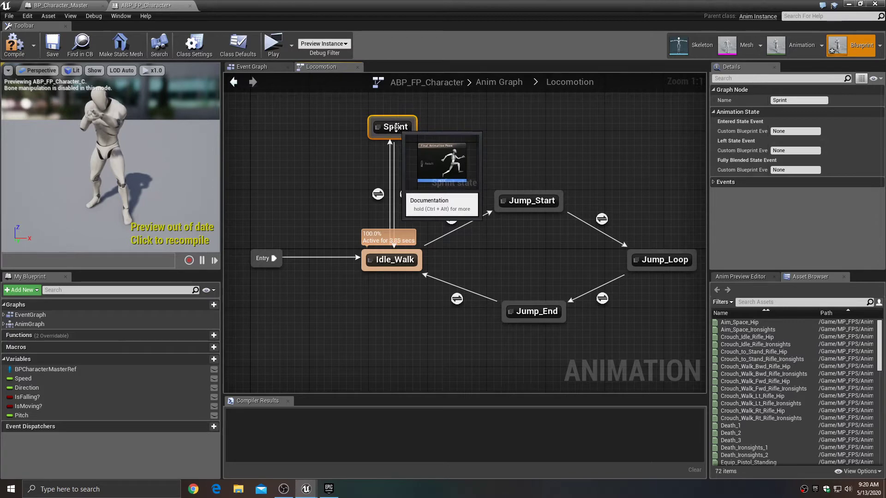
Inside the Sprint state, connect a Sprint_Fwd_Rifle animation to the Final Animation Pose and compile the animation blueprint.
double_click(392, 127)
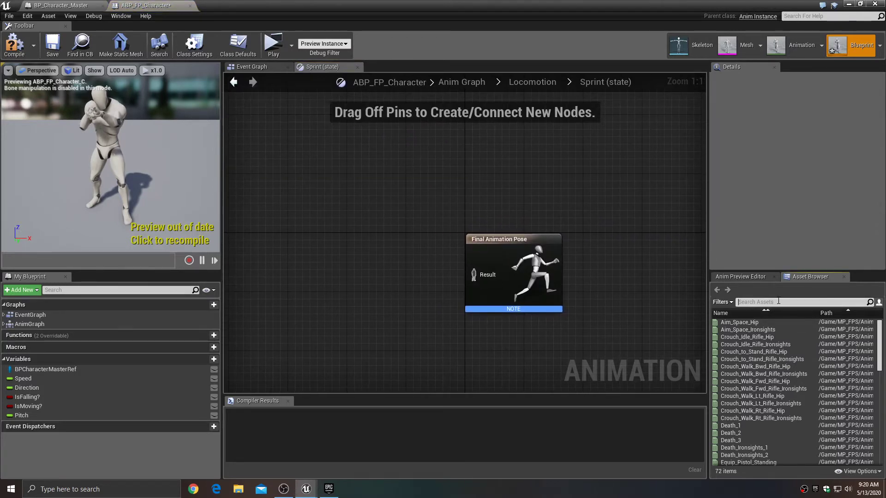
type("sprin")
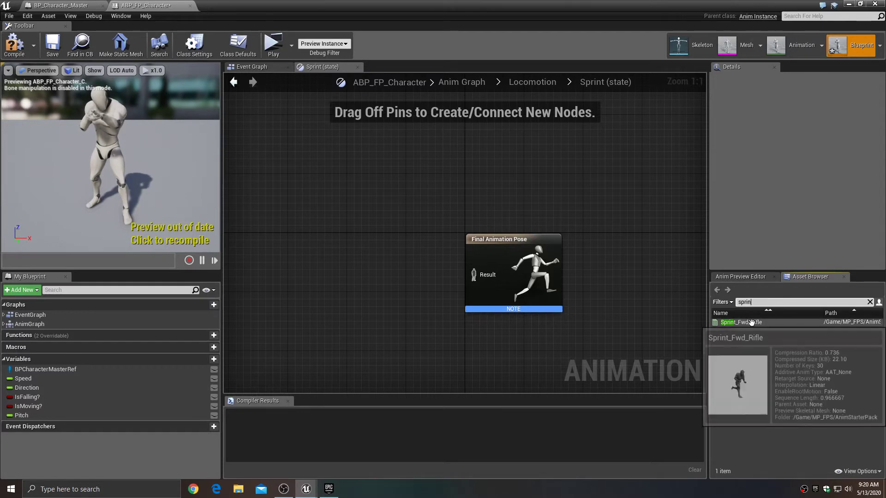
left_click_drag(741, 322, 348, 254)
left_click_drag(415, 269, 474, 276)
left_click_drag(386, 280, 401, 294)
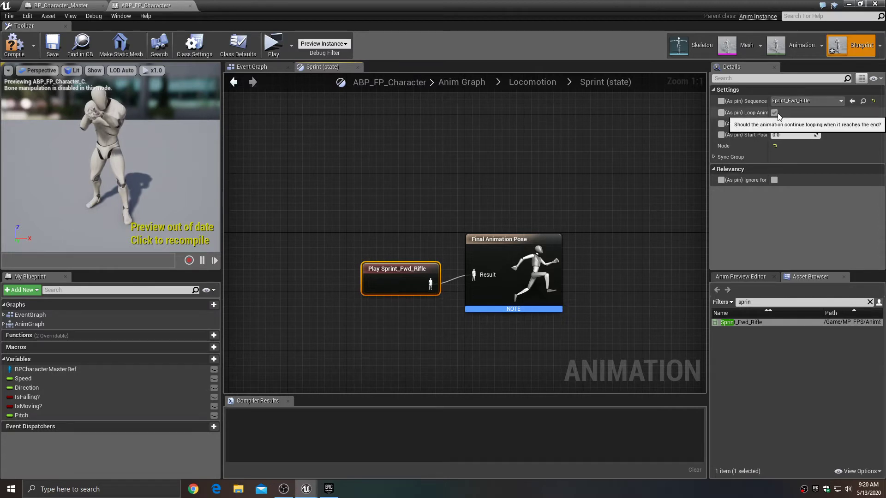
left_click(13, 50)
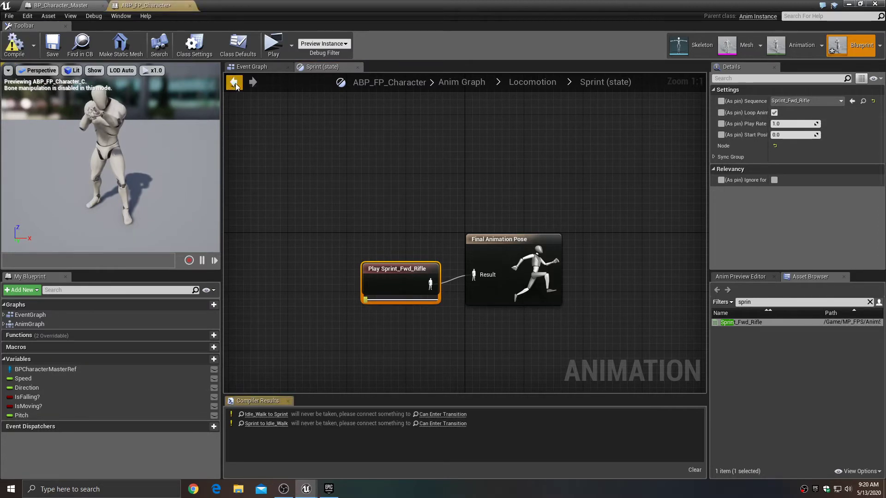
Open the Idle_Walk to Sprint transition rule from Locomotion, and switch to the BPCharacterMasterRef and Sequence nodes in the Event Graph.
left_click(233, 82)
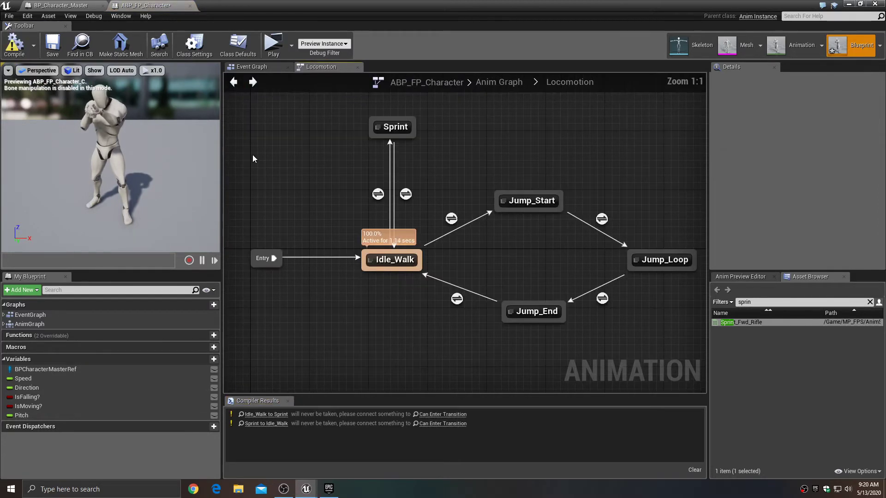
double_click(377, 194)
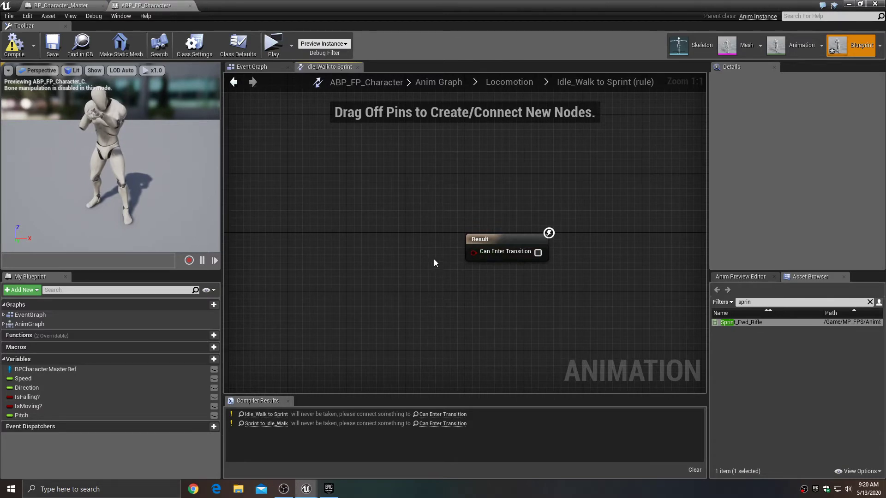
left_click(258, 67)
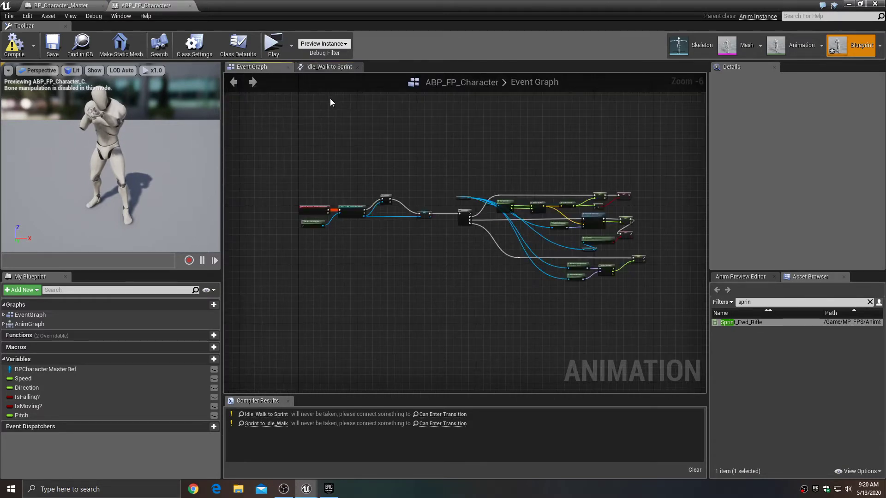
scroll(524, 234, "up", 4)
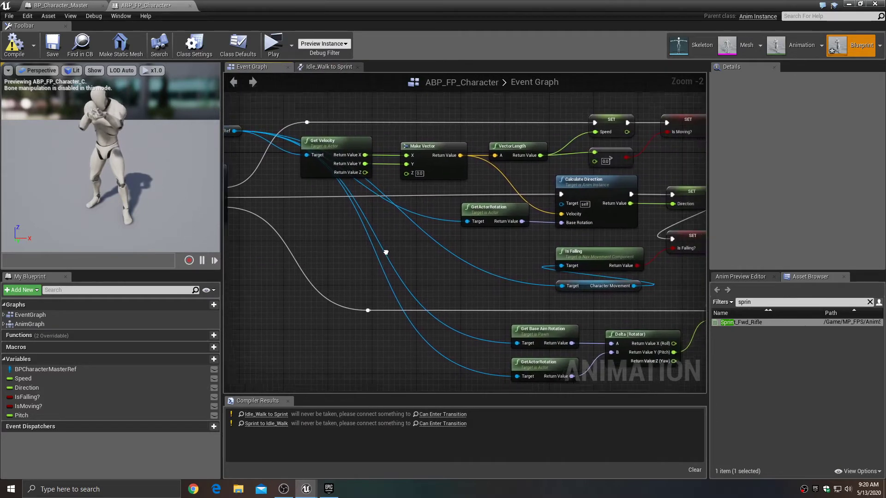
right_click_drag(385, 278, 501, 300)
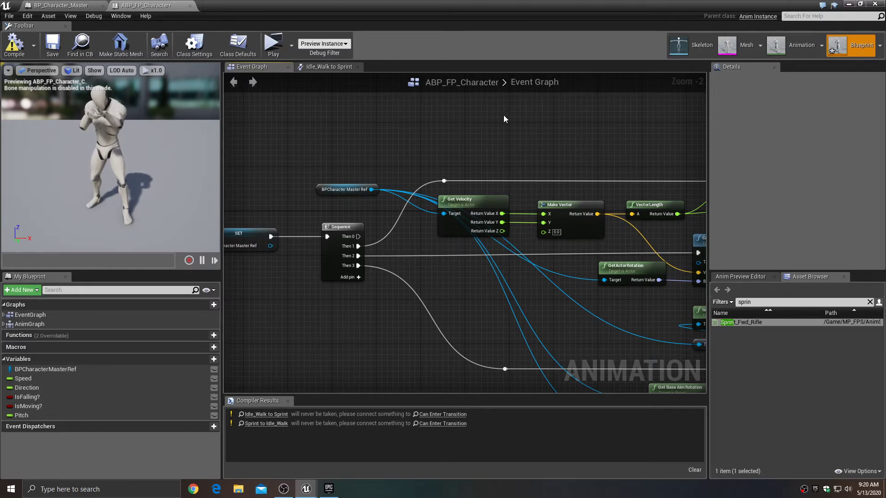
Get the Is Sprinting? variable from the BPCharacterMasterRef node and place its getter well above Get Velocity.
scroll(508, 138, "up", 2)
right_click_drag(405, 239, 398, 290)
left_click_drag(336, 227, 482, 189)
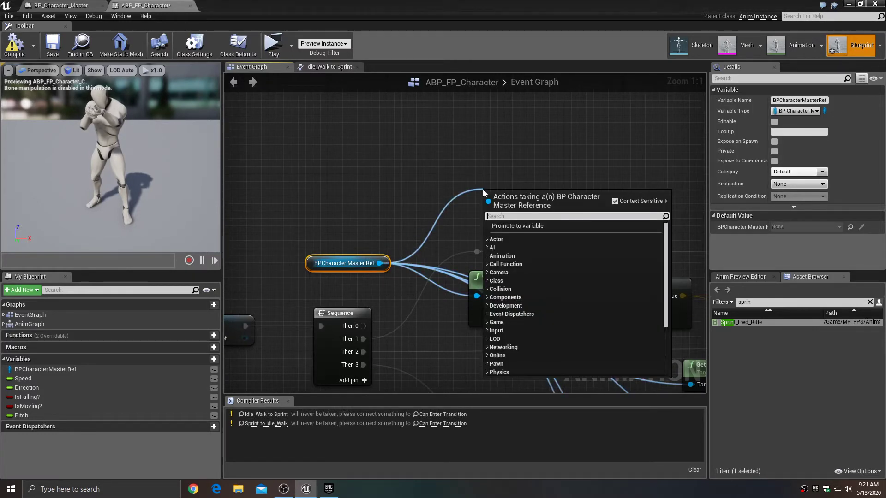
type("issp")
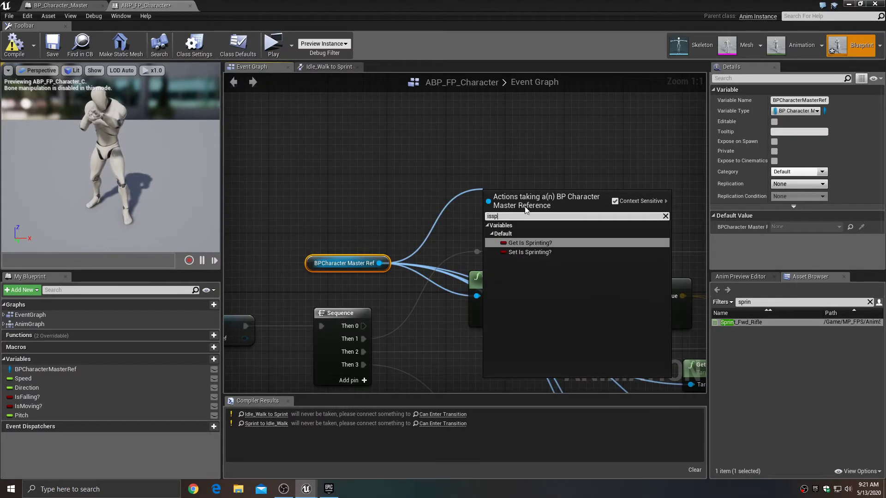
left_click(535, 242)
left_click_drag(534, 209, 513, 103)
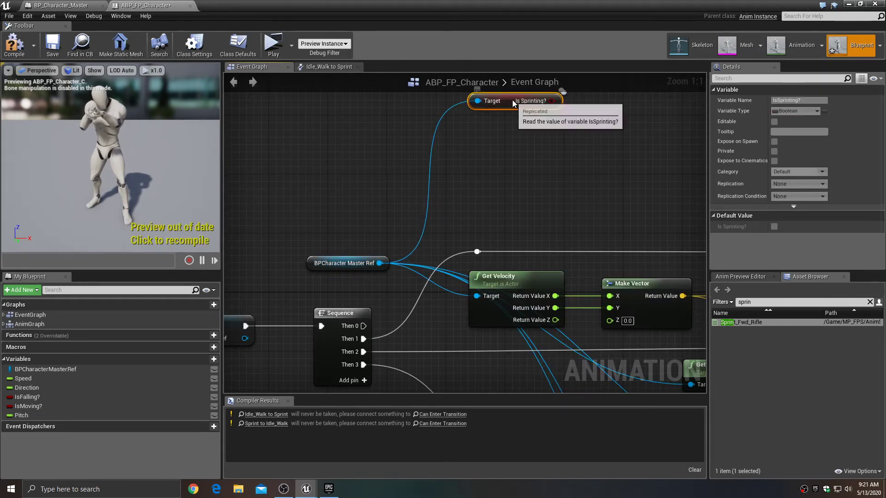
right_click_drag(535, 131, 409, 220)
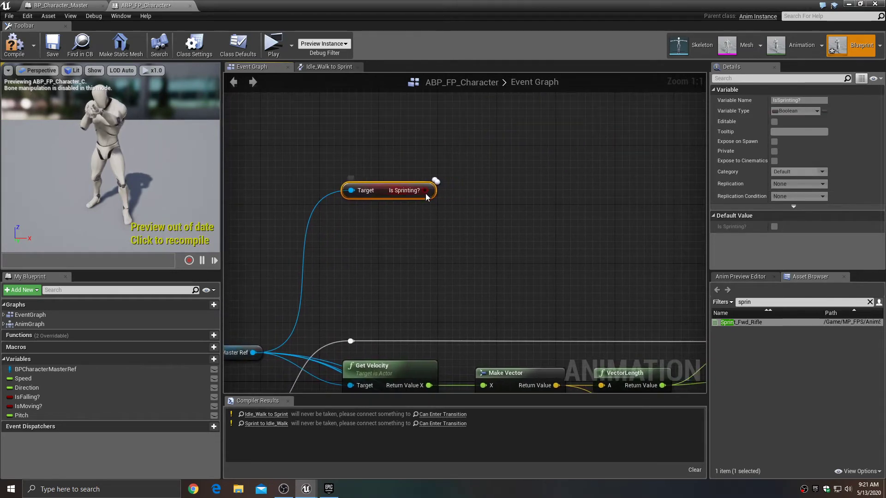
Promote the Is Sprinting? output to a new variable named IsSprinting?, placing its SET node up and to the right of the getter.
right_click(427, 193)
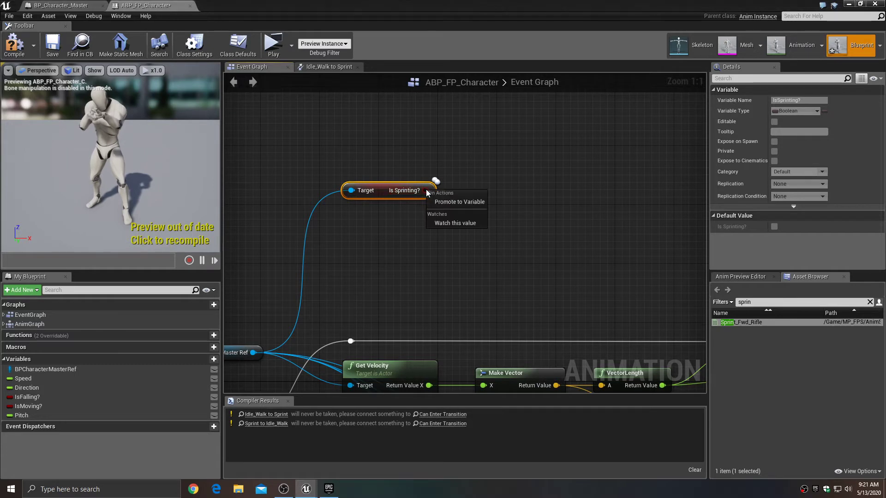
left_click(447, 199)
left_click_drag(593, 196, 531, 137)
left_click(793, 100)
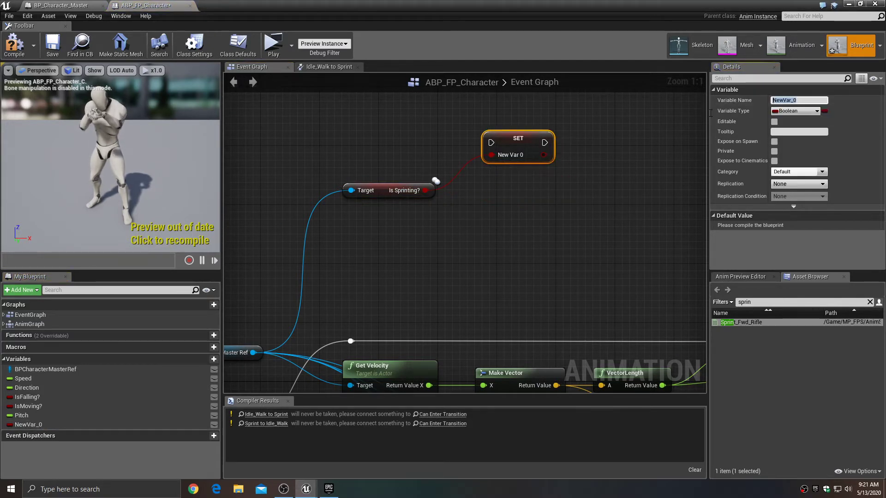
type("IsS")
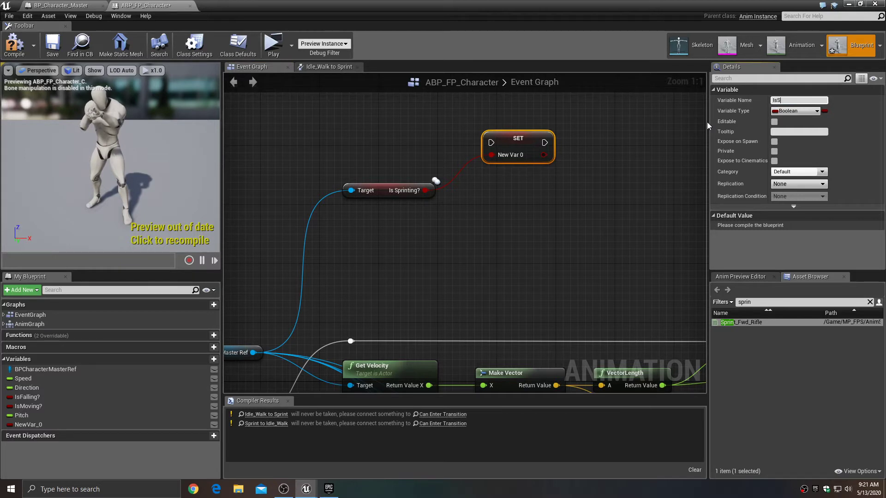
type("printing?")
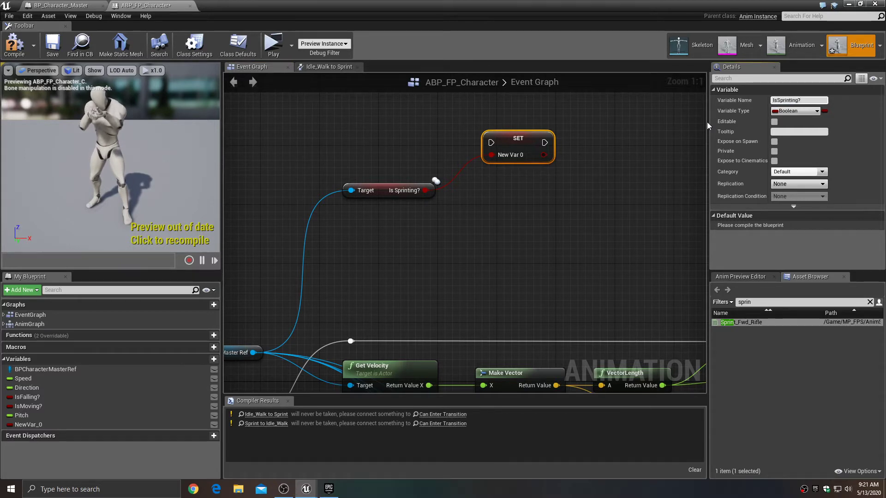
key("Return")
Wire Sequence Then 0 to the IsSprinting? SET node through a reroute point, move the sprint nodes higher, and compile and save.
right_click_drag(472, 224, 590, 148)
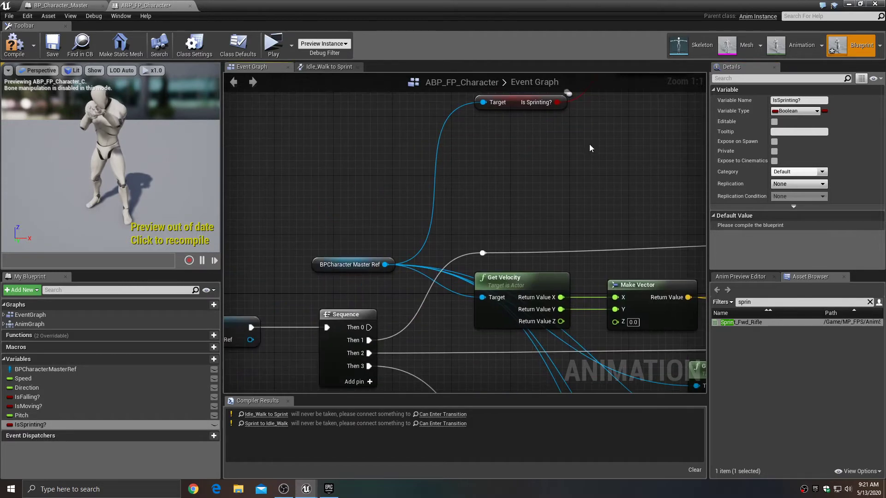
left_click_drag(371, 328, 486, 262)
double_click(591, 263)
scroll(461, 198, "down", 4)
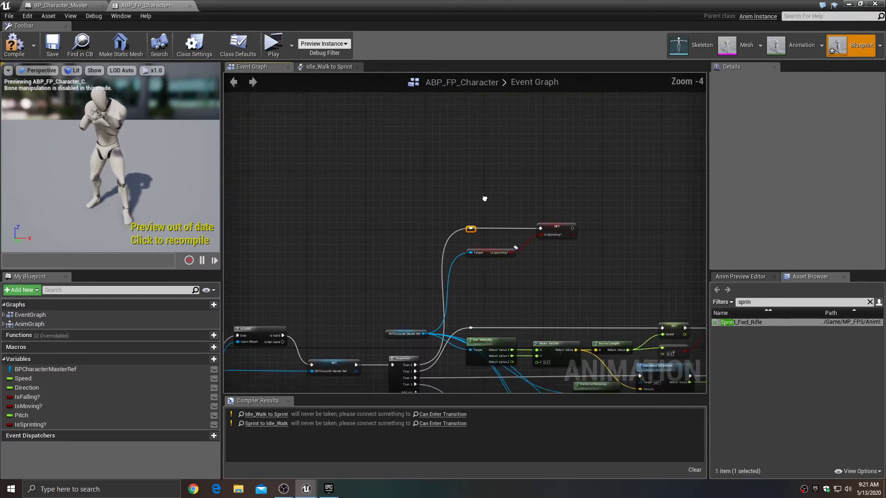
left_click_drag(417, 157, 505, 248)
left_click_drag(505, 198, 516, 127)
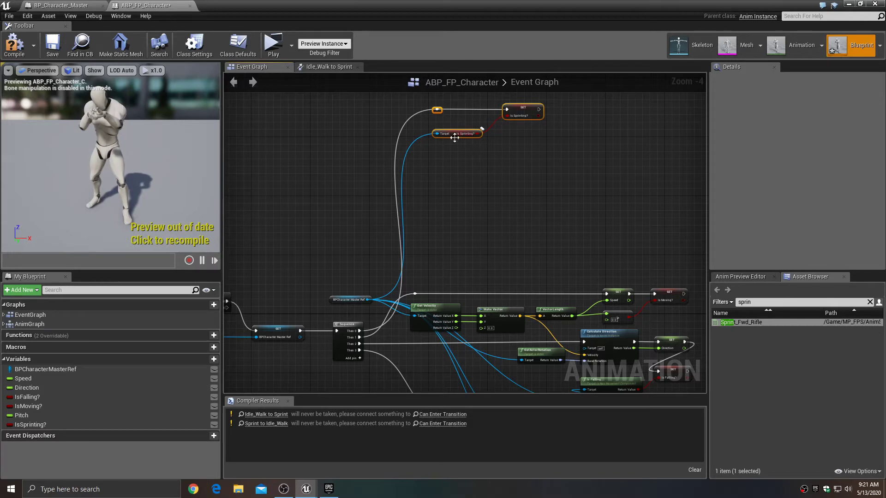
left_click(14, 45)
left_click(51, 48)
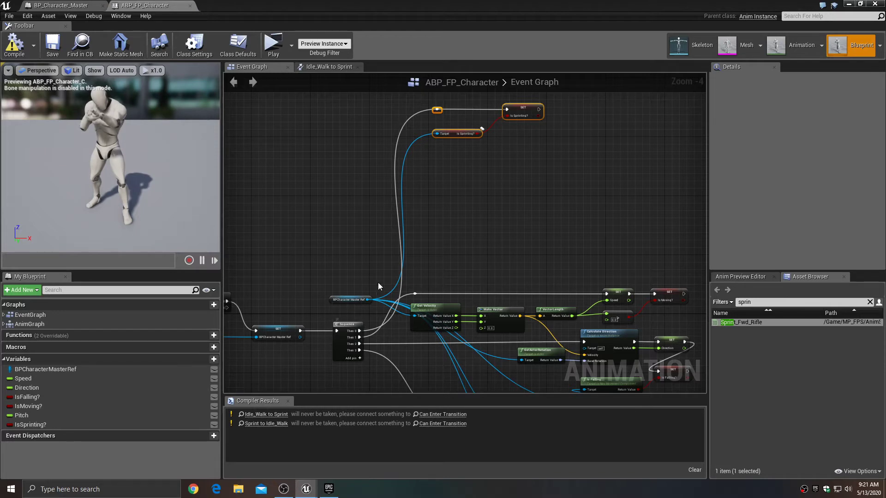
left_click(463, 166)
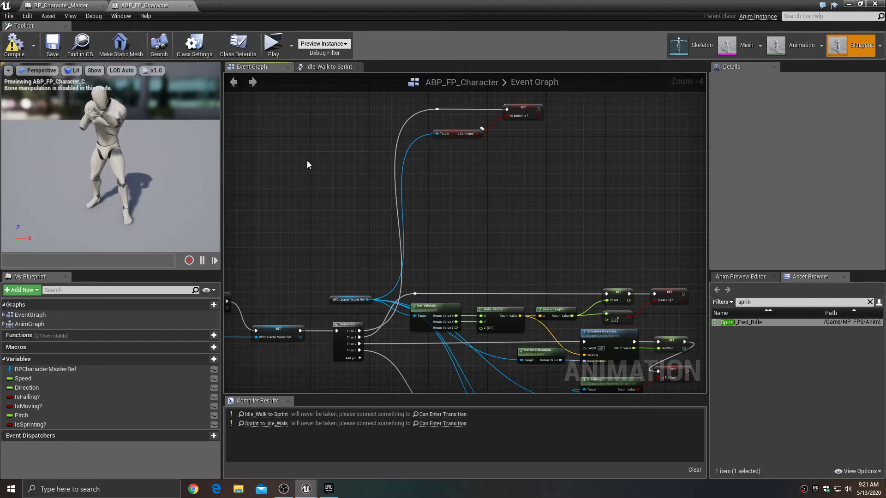
Move Pitch above IsFalling? in the variable list, and connect IsSprinting? to Can Enter Transition in the Idle_Walk to Sprint rule.
left_click(326, 68)
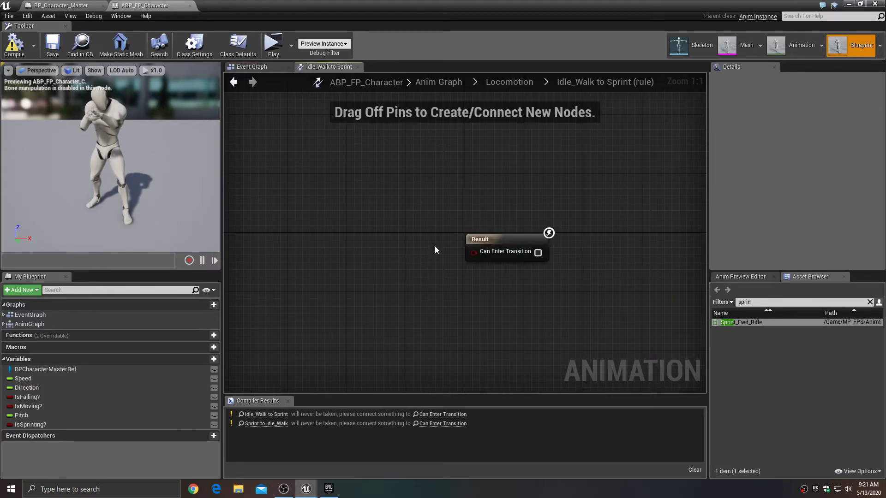
left_click_drag(35, 427, 27, 396)
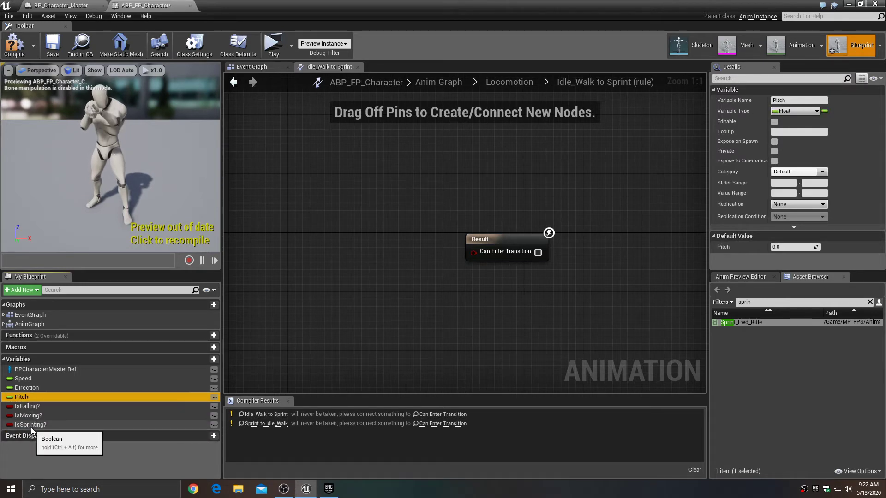
left_click_drag(31, 427, 475, 254)
left_click(362, 259)
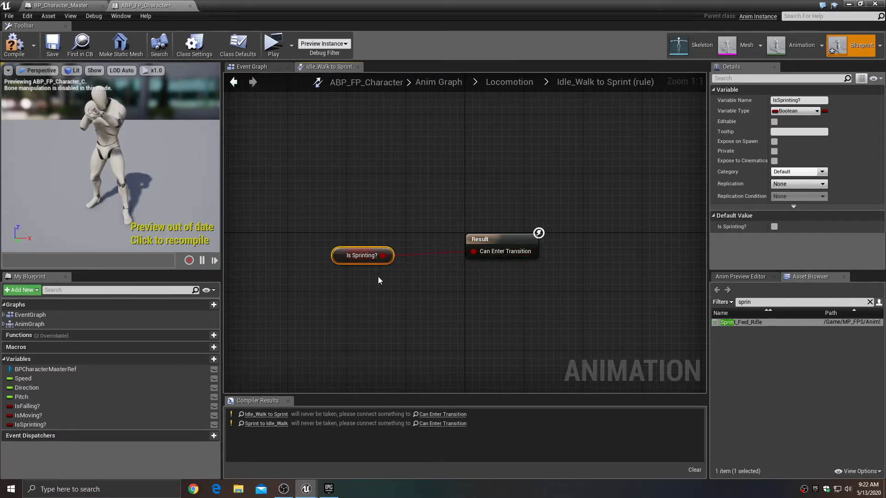
left_click_drag(348, 259, 399, 264)
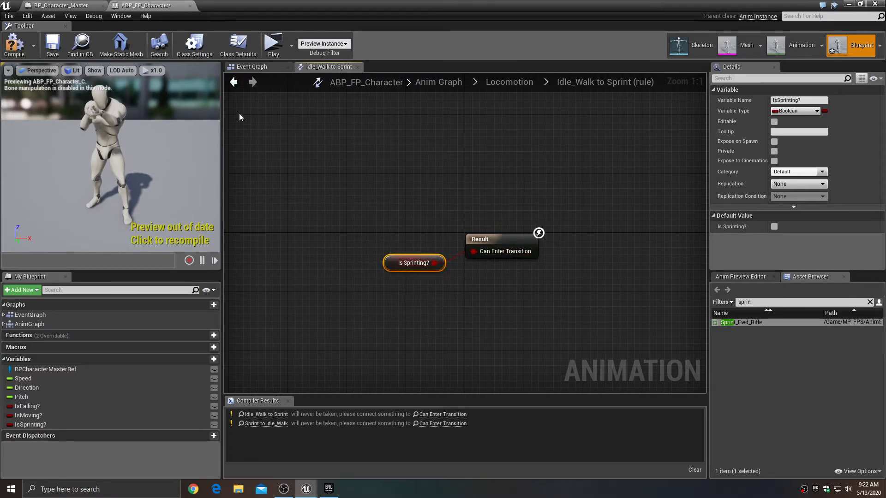
In the Sprint to Idle_Walk rule, connect IsSprinting? through a NOT Boolean node to Can Enter Transition, compile and save, and return to Locomotion.
left_click(234, 83)
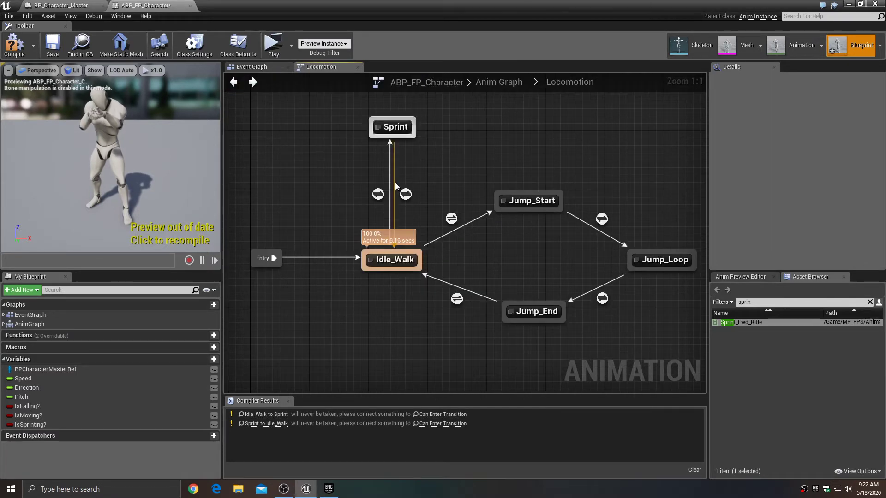
double_click(406, 194)
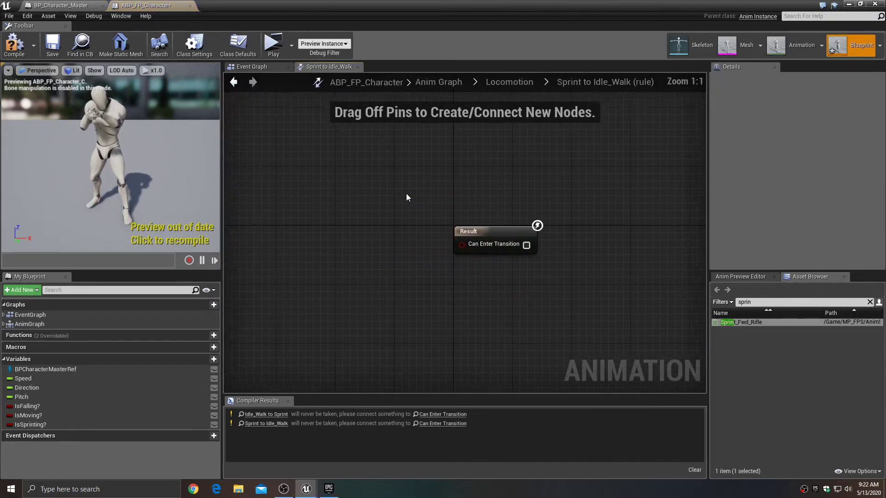
left_click(32, 423)
left_click_drag(32, 423, 407, 281)
type("not")
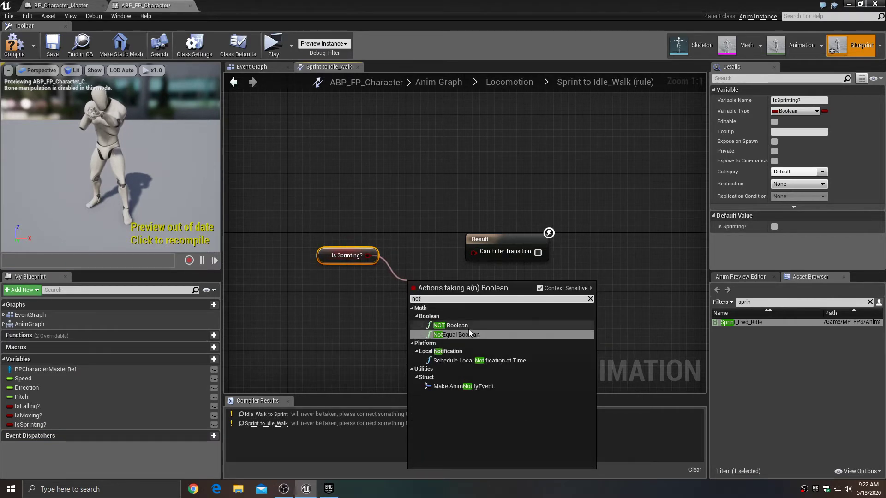
left_click(470, 325)
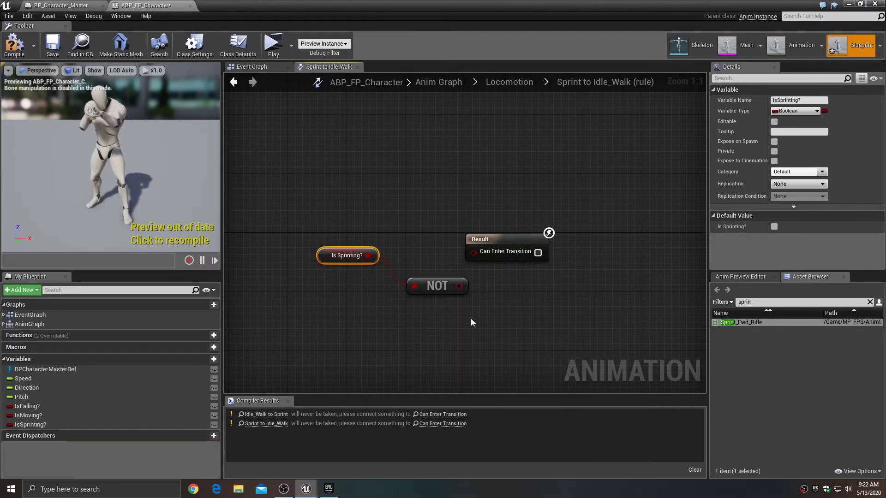
left_click_drag(461, 286, 514, 245)
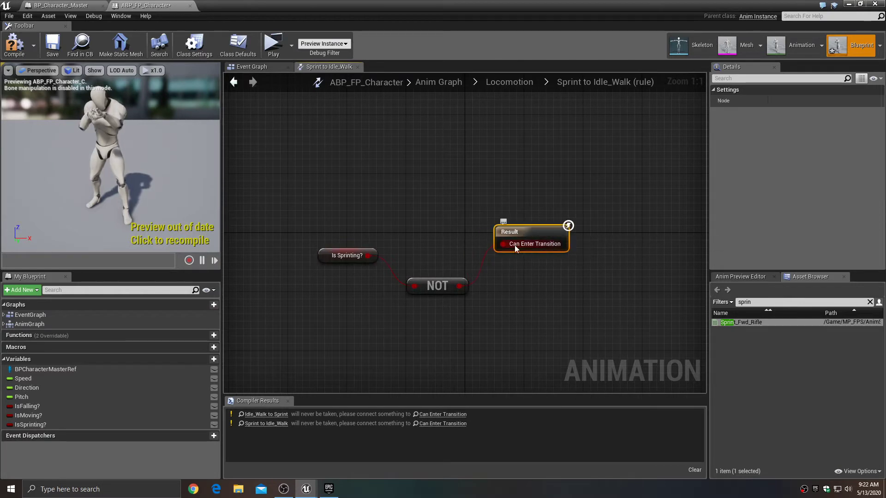
left_click_drag(452, 287, 467, 252)
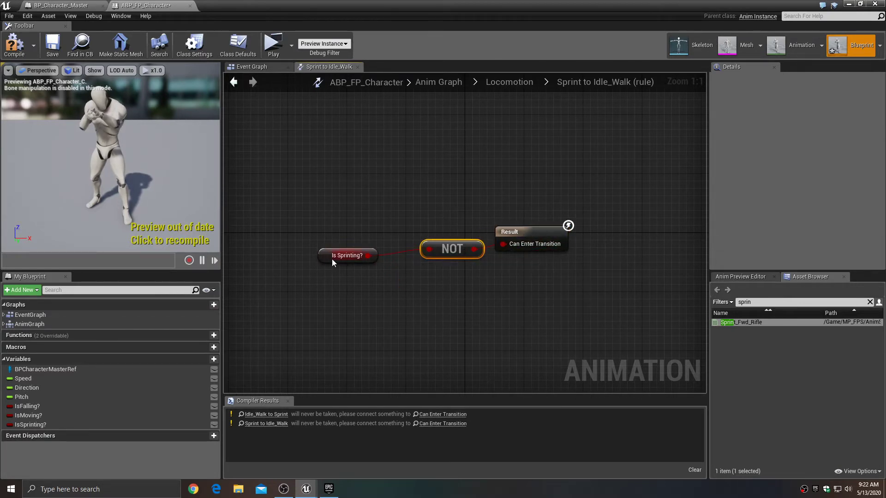
left_click_drag(329, 256, 349, 263)
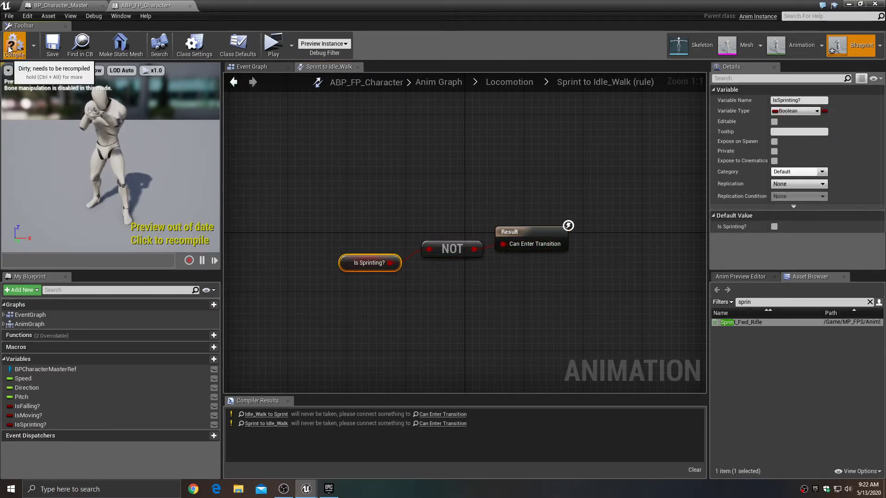
left_click(53, 45)
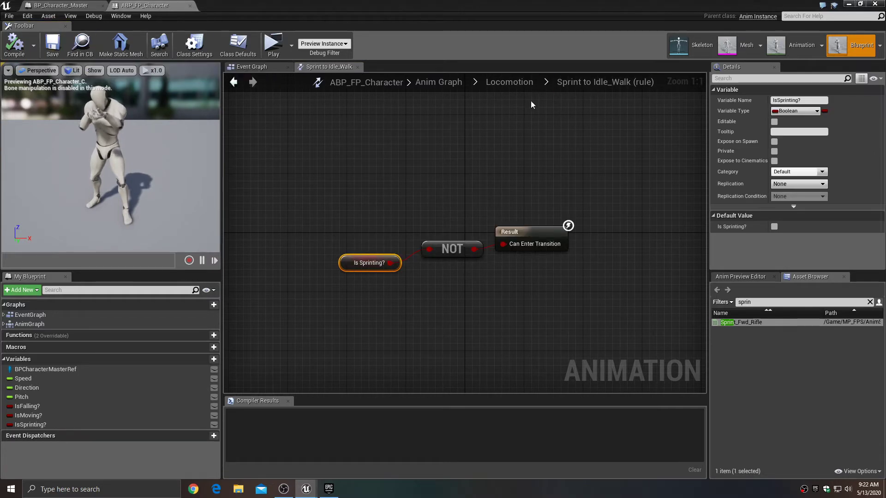
left_click(233, 83)
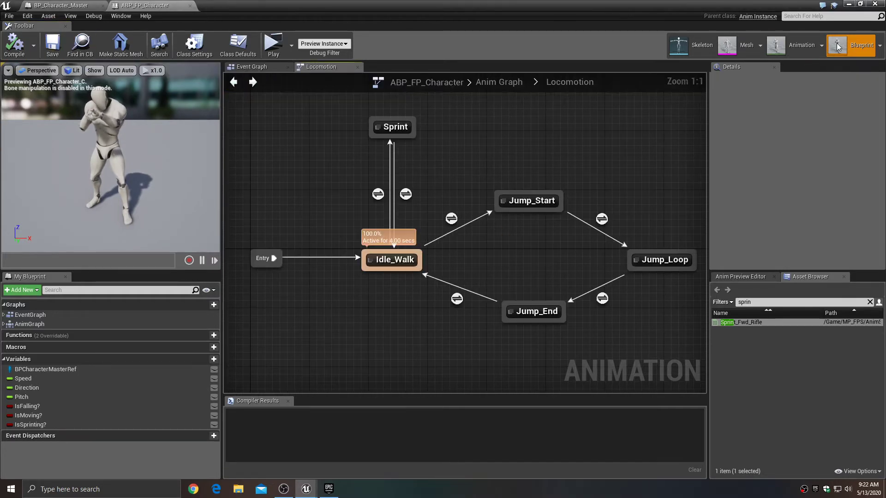
Play Test_Map_001 with server and client previews and check the character's animation while sprinting and walking forward.
left_click(850, 5)
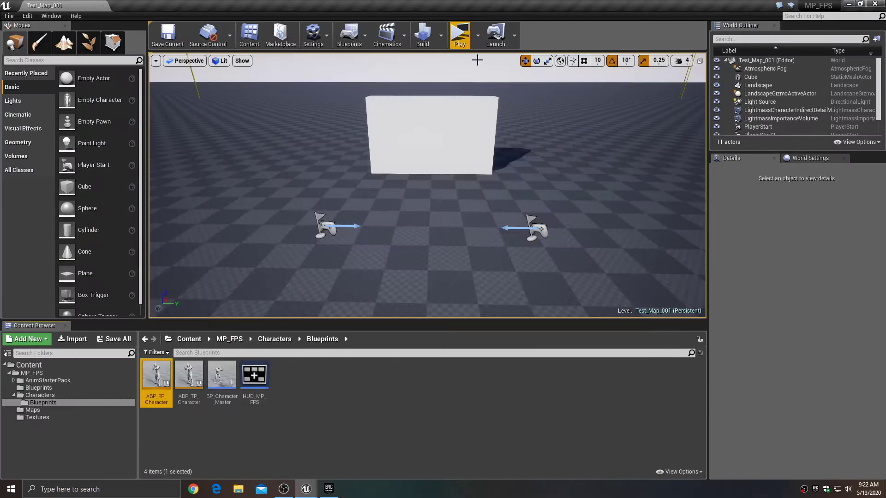
left_click(468, 35)
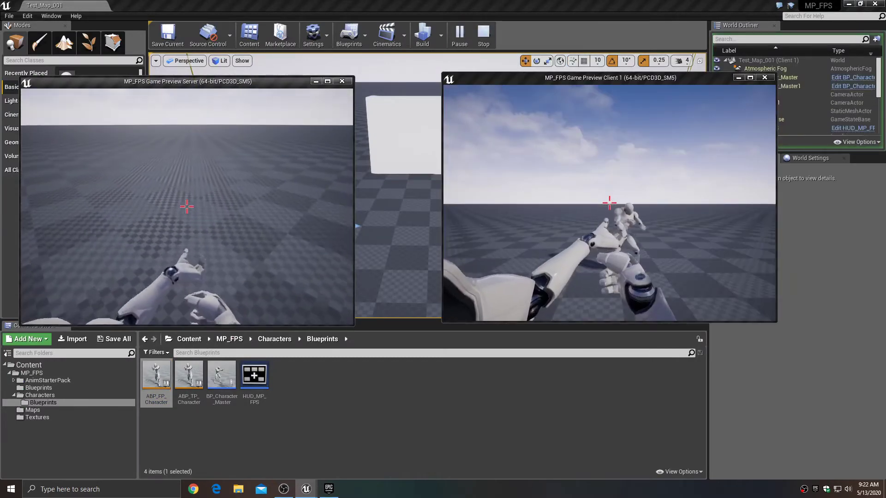
key("shift+w")
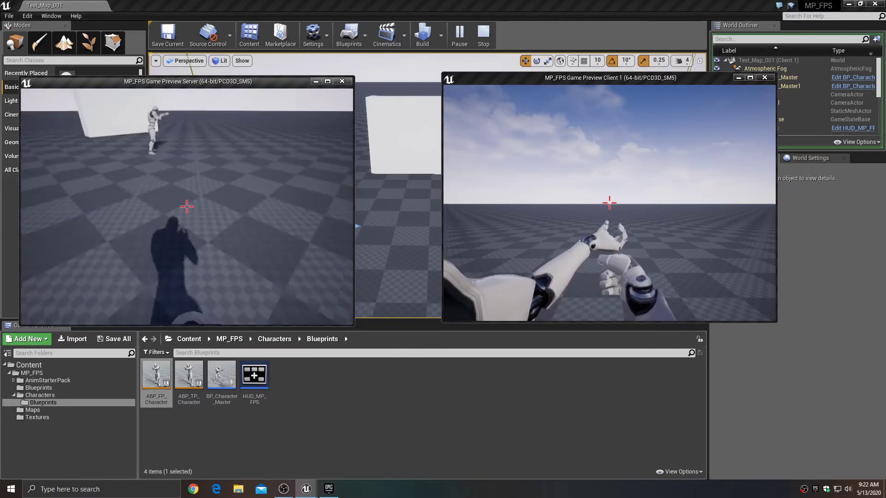
key("w")
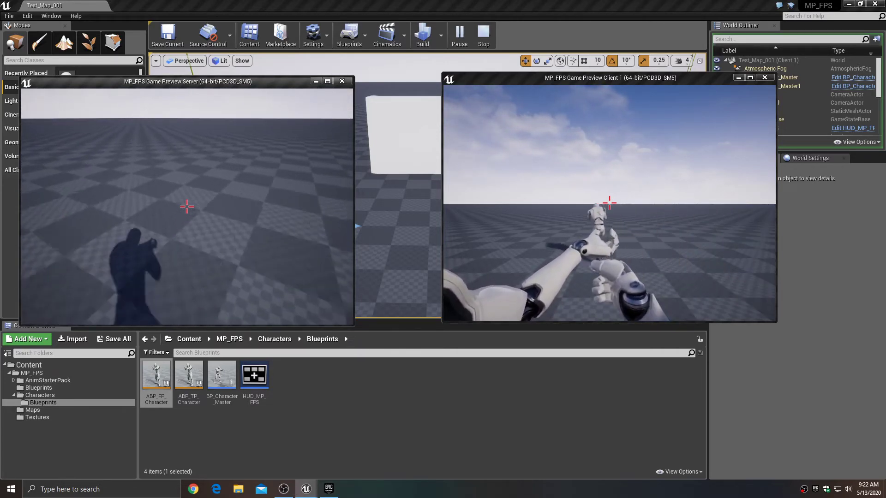
Check the character's jump and movement animations across the server and client previews, and end the play session.
key("w")
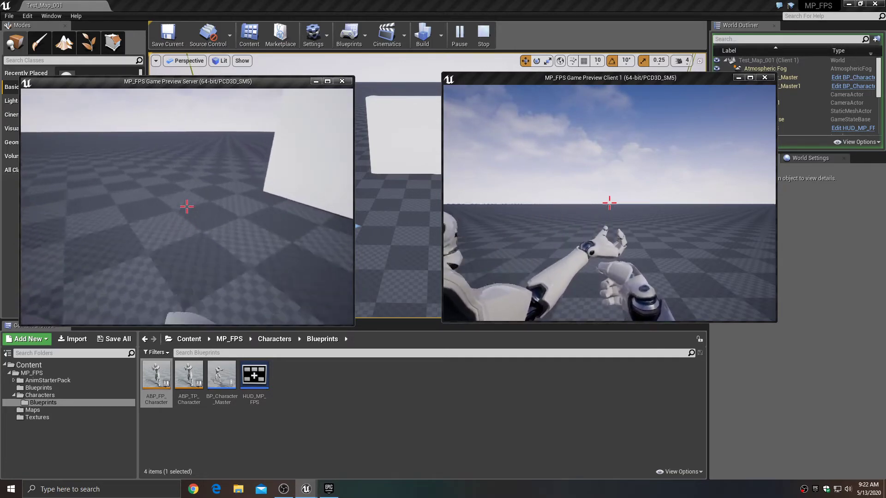
key("space")
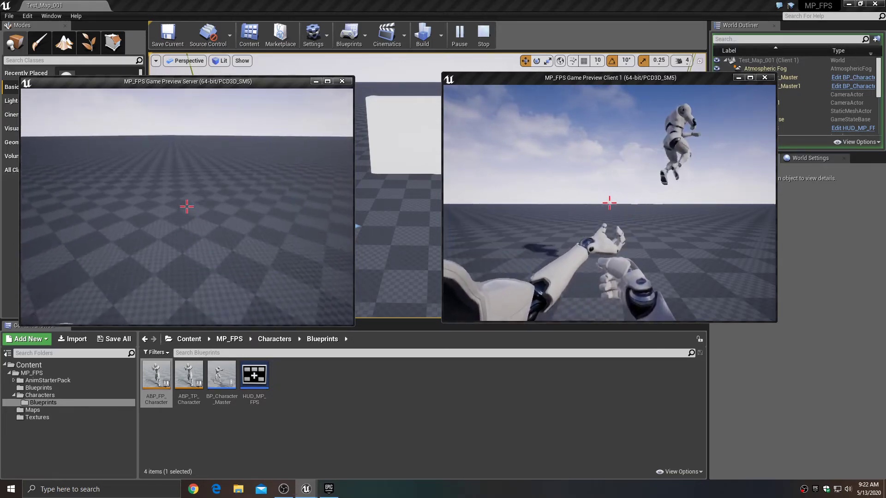
key("w")
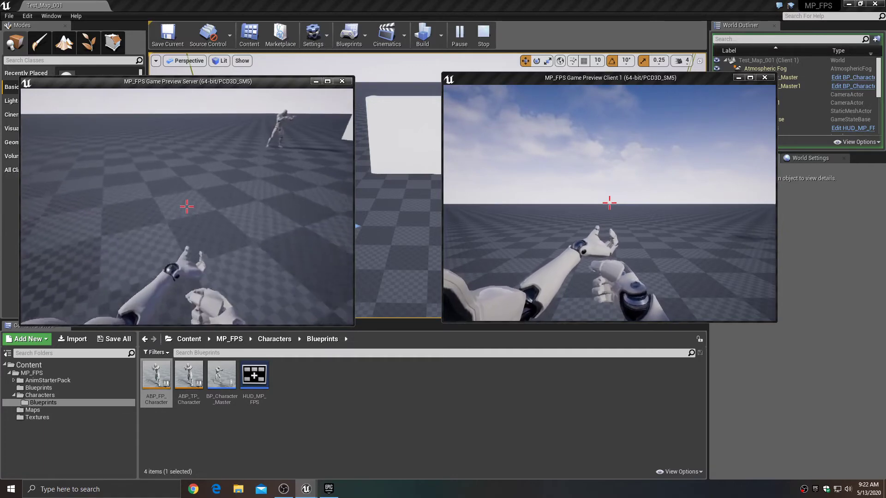
key("w")
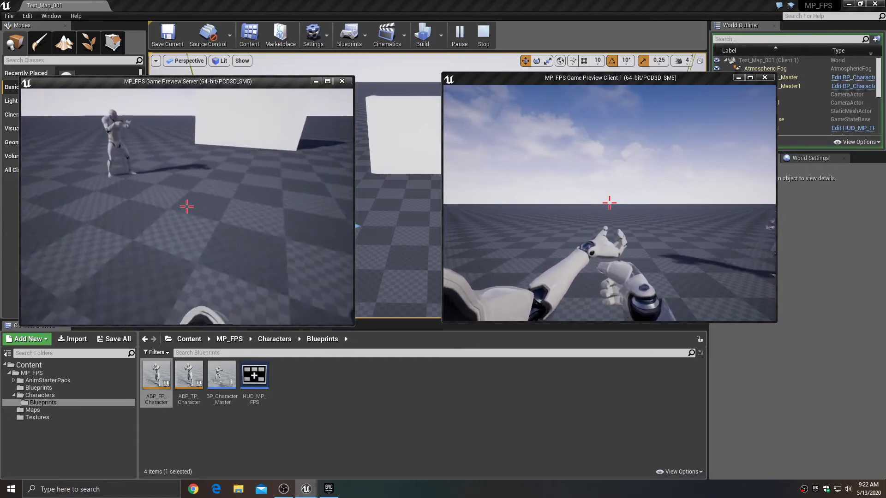
key("w")
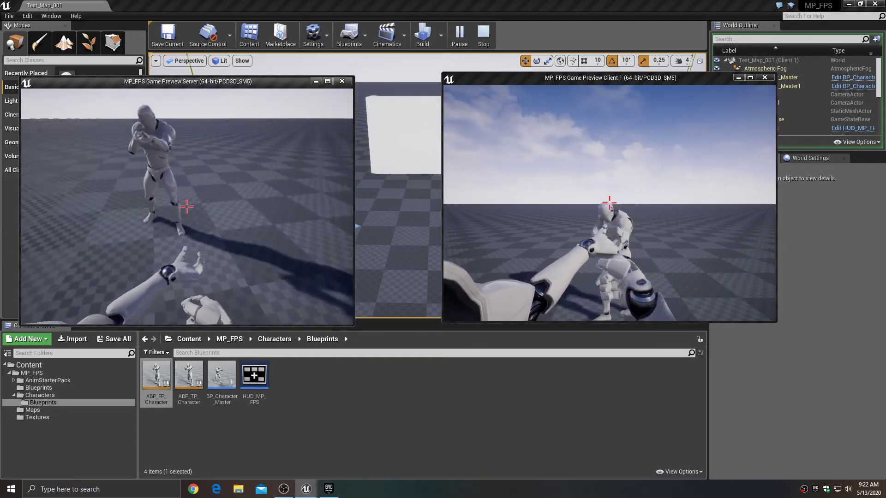
key("w")
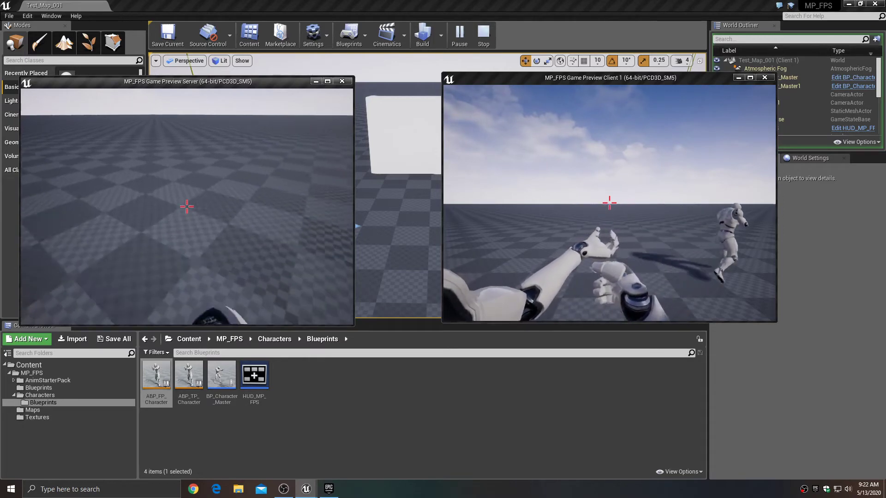
key("Escape")
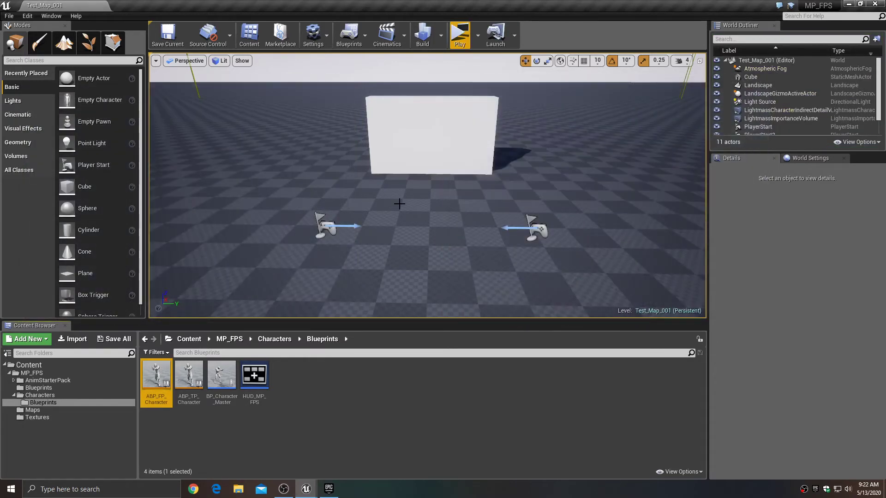
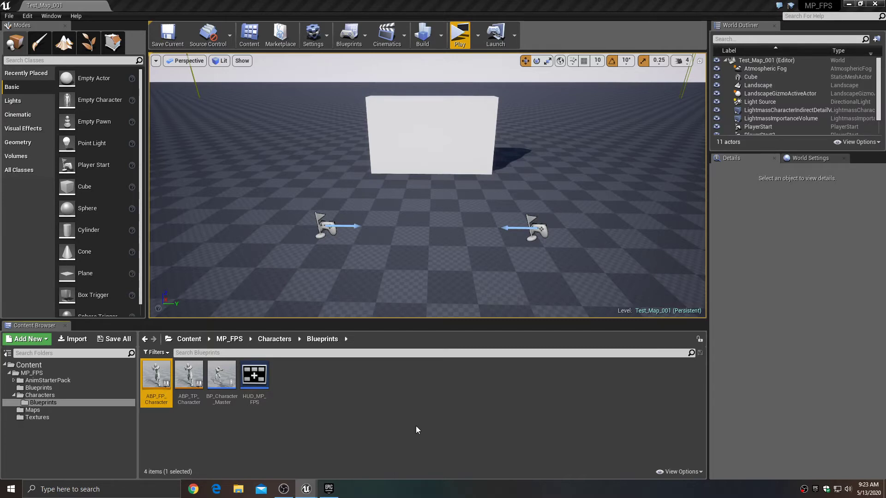
In ABP_FP_Character, add a Sprint to Jump_Start transition, connect IsFalling? to Can Enter Transition in its rule, and compile and save.
double_click(148, 380)
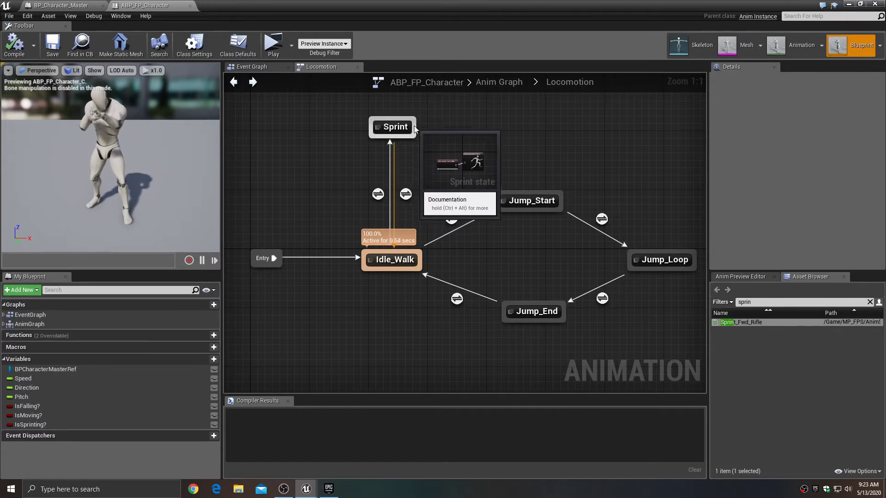
left_click_drag(413, 135, 489, 200)
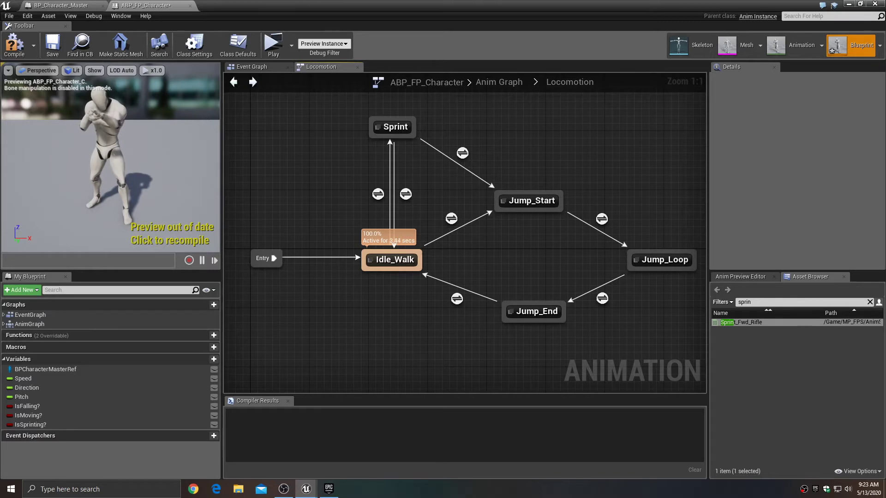
double_click(462, 153)
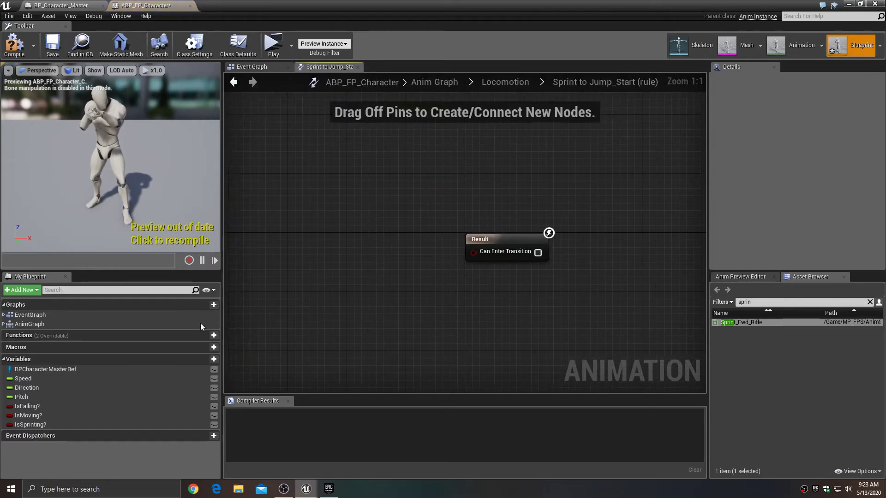
left_click_drag(41, 406, 350, 251)
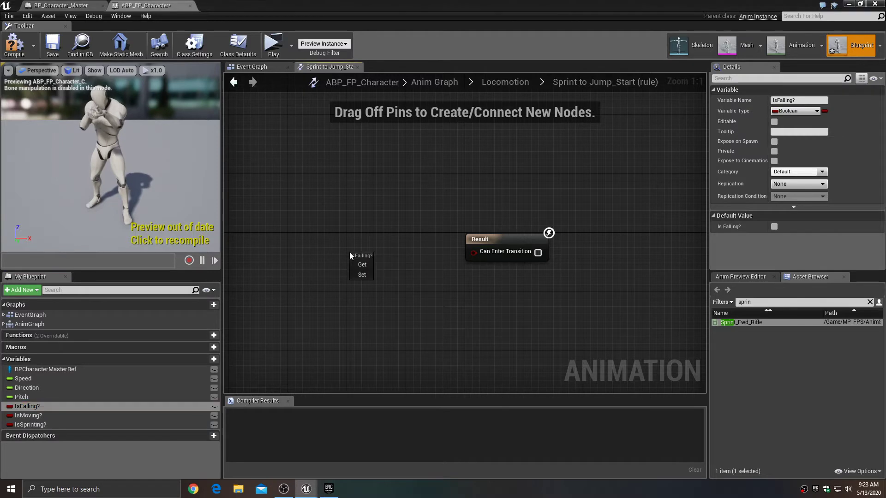
left_click(371, 266)
left_click_drag(397, 264, 473, 252)
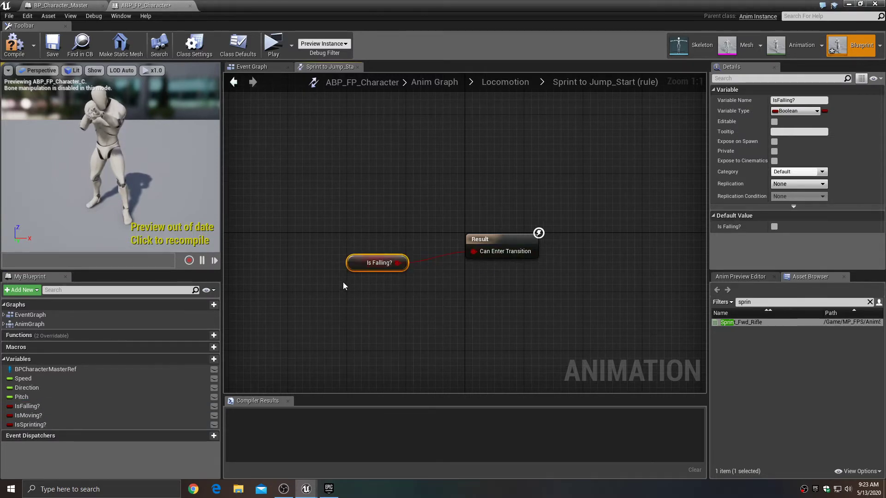
left_click_drag(349, 266, 394, 269)
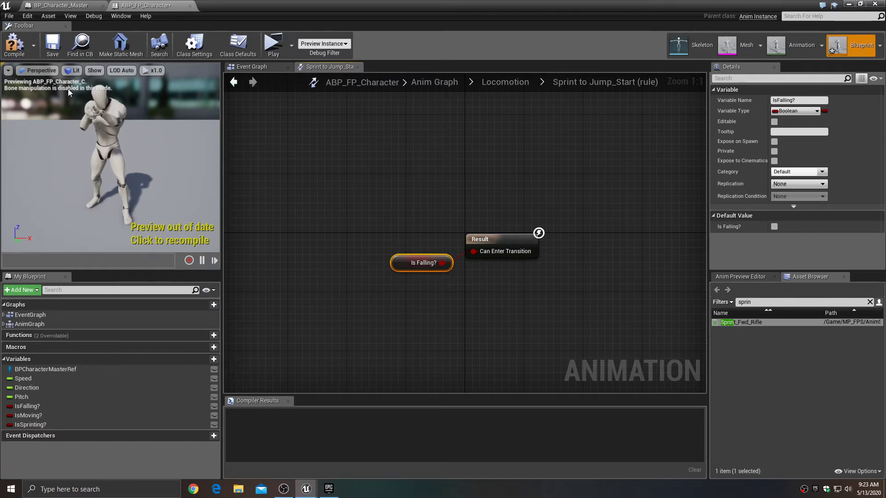
left_click(14, 44)
left_click(52, 45)
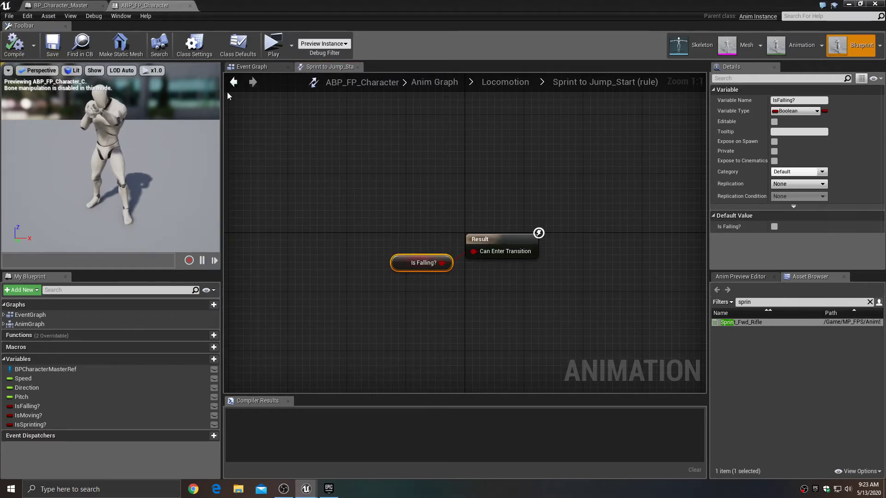
Return to Locomotion, open the Jump_Start state, and move its Play FP_Jump node slightly lower.
left_click(233, 82)
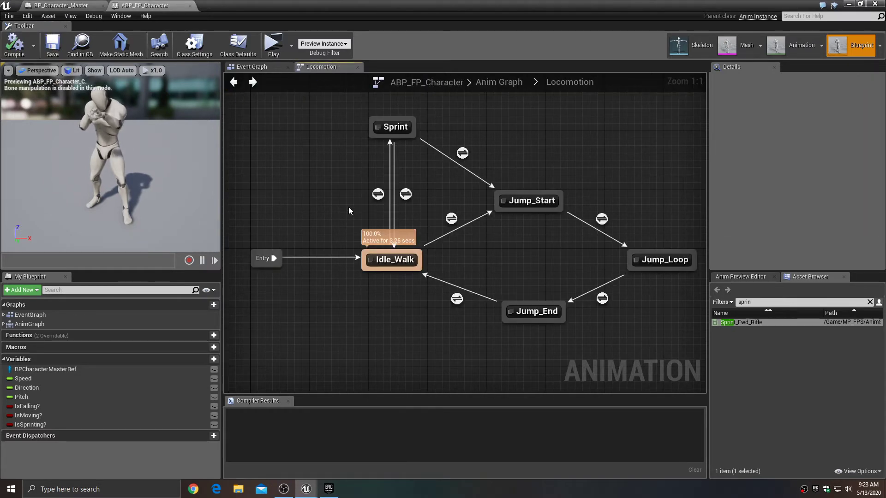
double_click(530, 202)
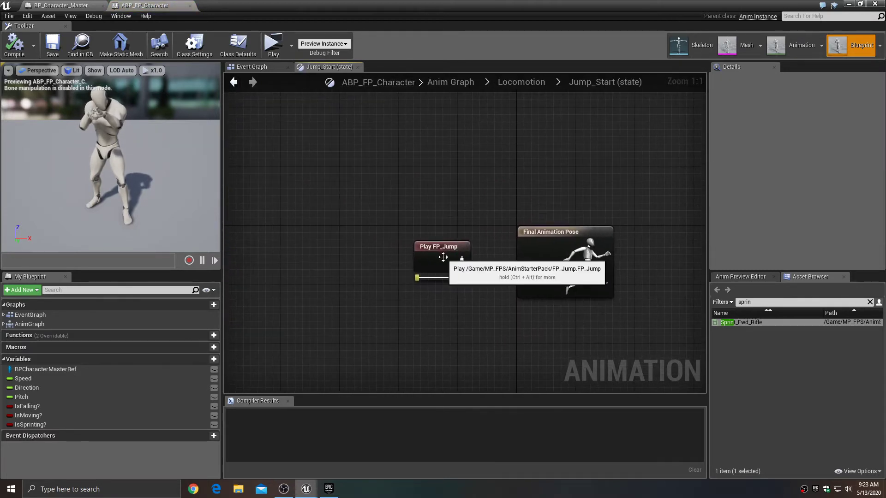
left_click_drag(439, 260, 438, 267)
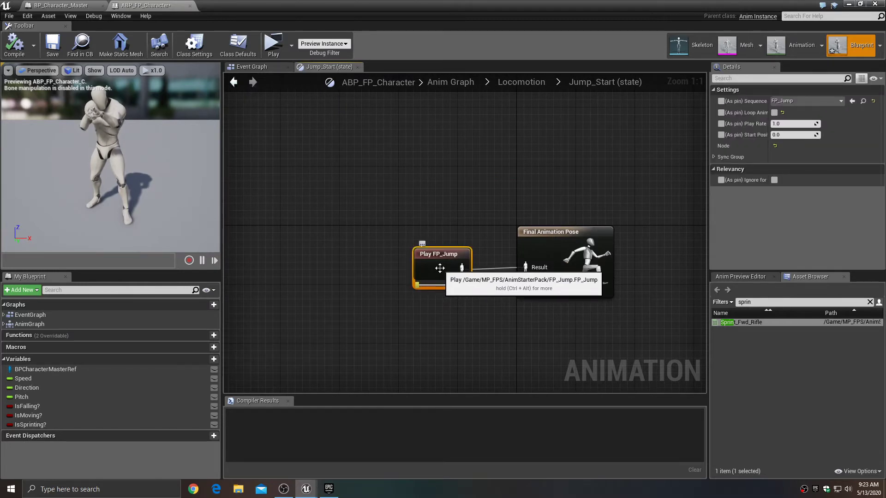
Play Test_Map_001 again, examine the arms and body while jumping from walking and sprinting, and end the session.
left_click(849, 5)
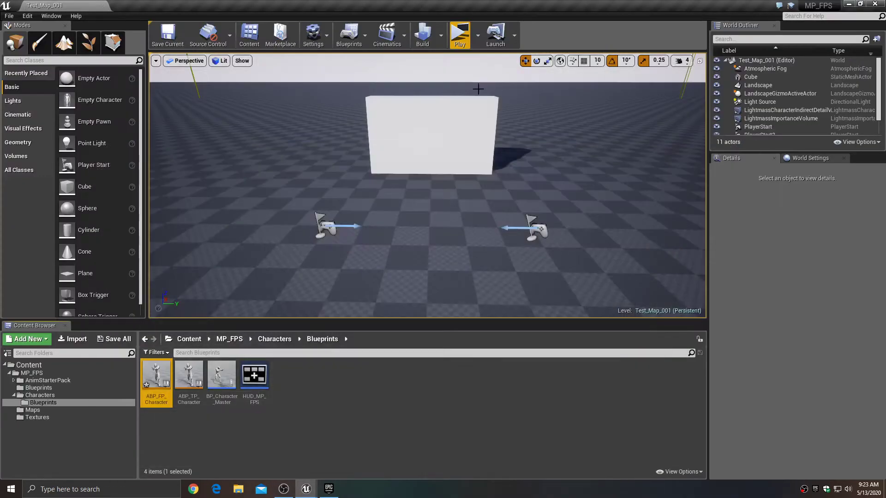
left_click(459, 39)
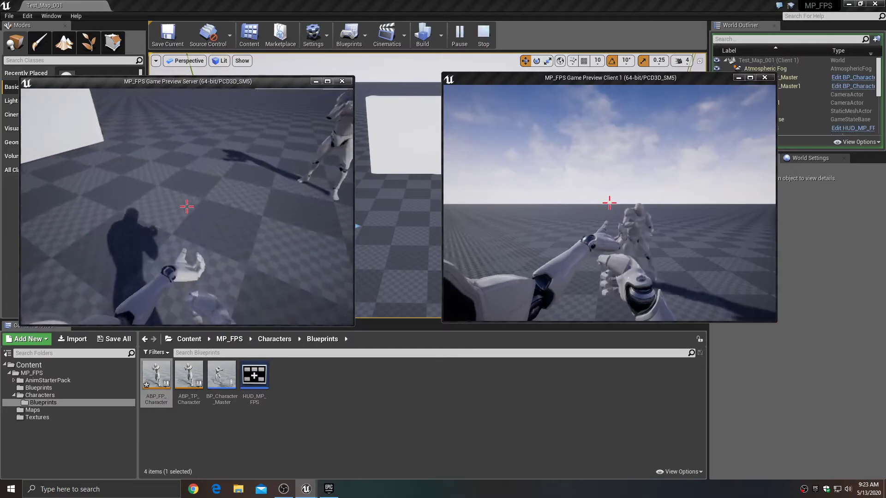
key("w")
key("space")
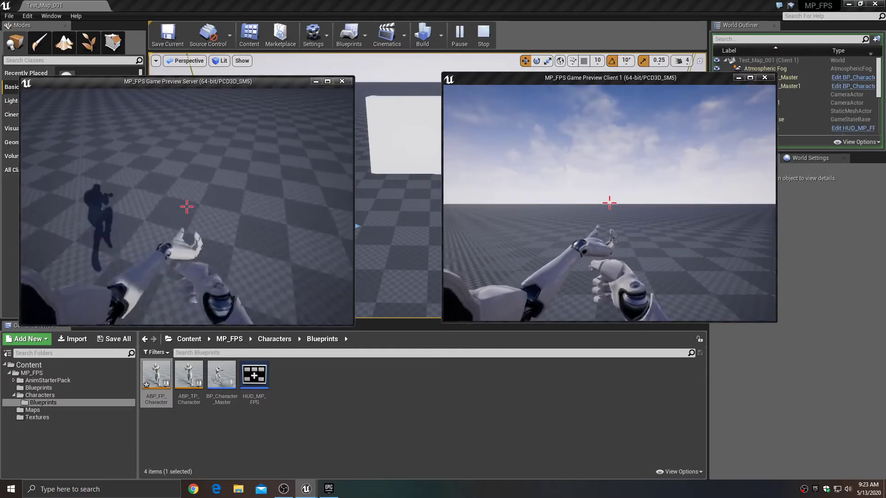
key("w")
key("space")
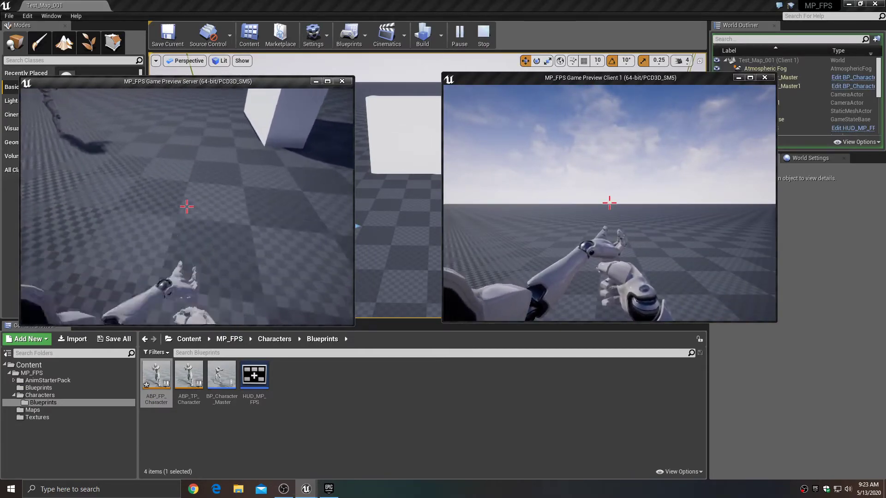
key("w")
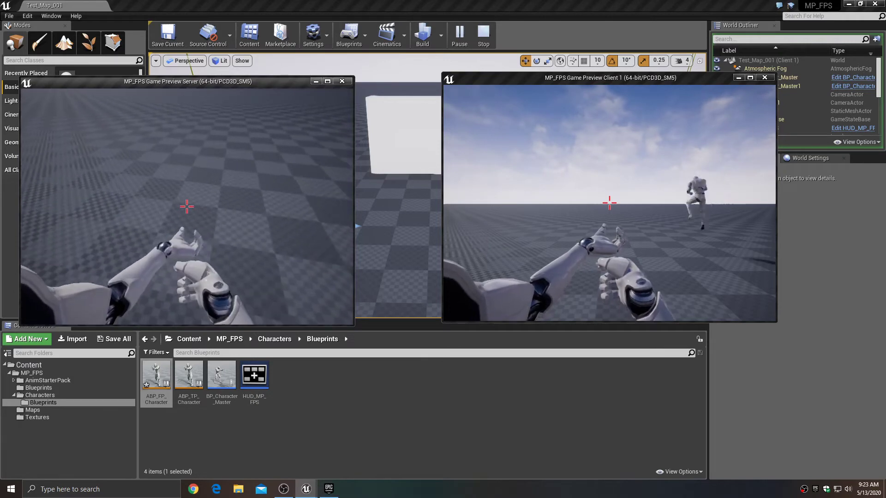
key("w")
key("space")
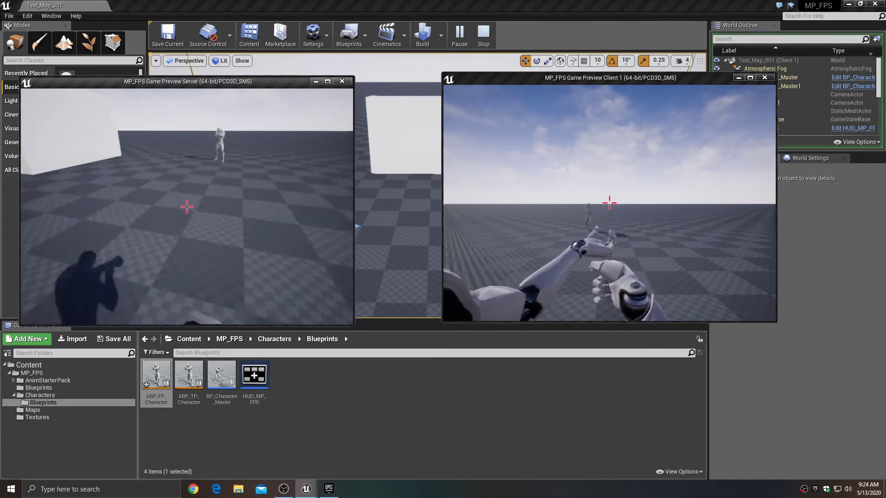
key("w")
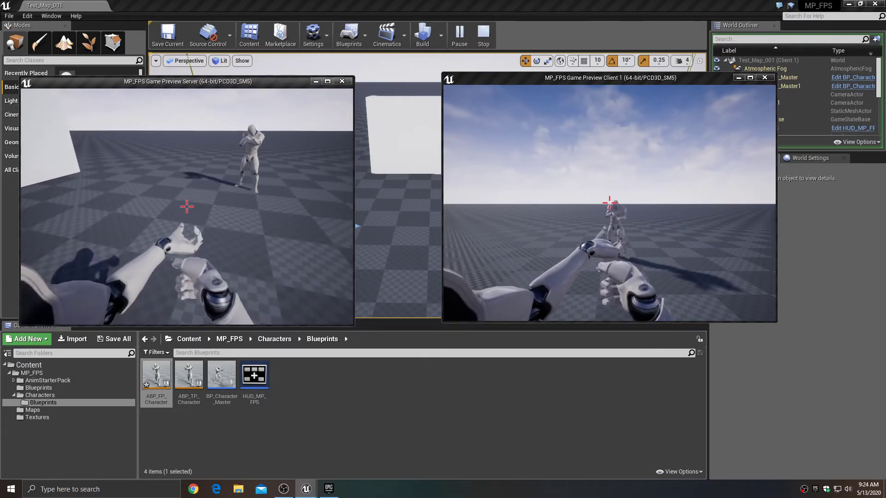
key("w")
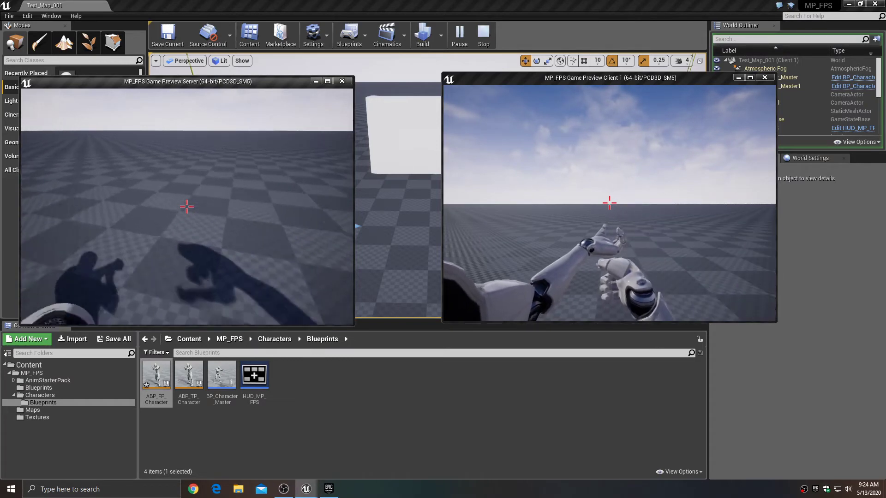
key("w")
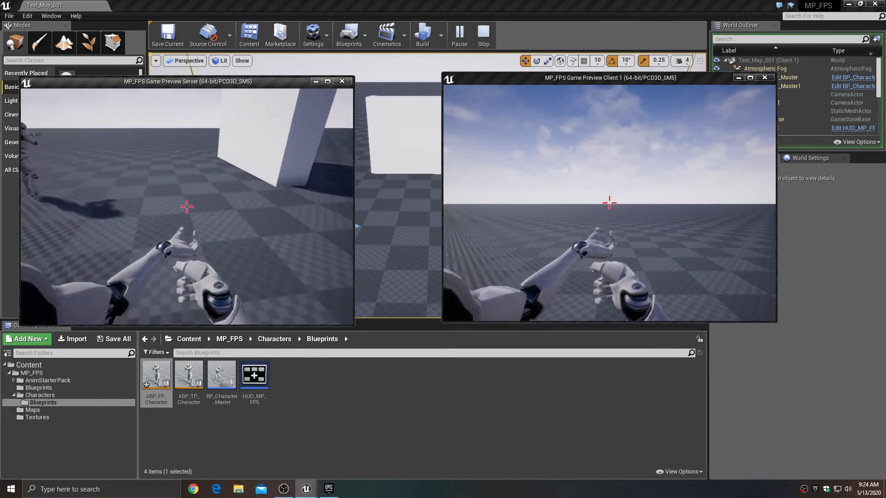
key("space")
key("Escape")
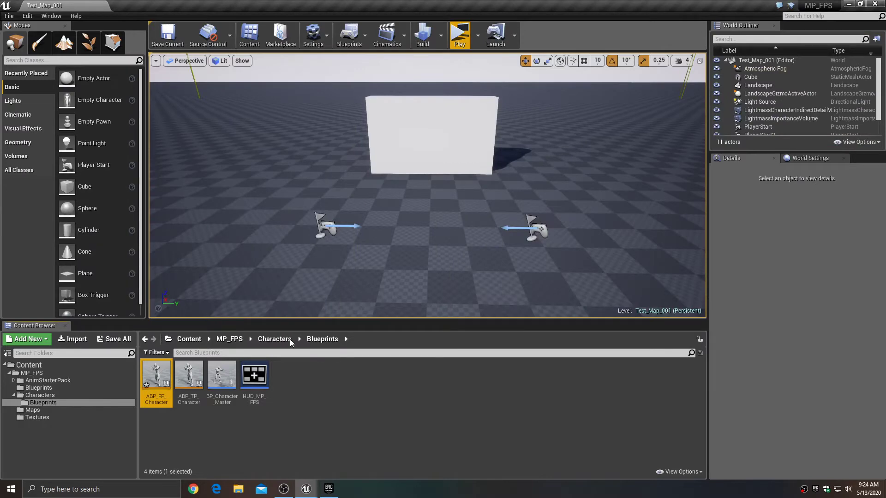
In ABP_FP_Character's Jump_Start state, move Play FP_Jump away from Final Animation Pose and add a Layered blend per bone node between them.
double_click(156, 377)
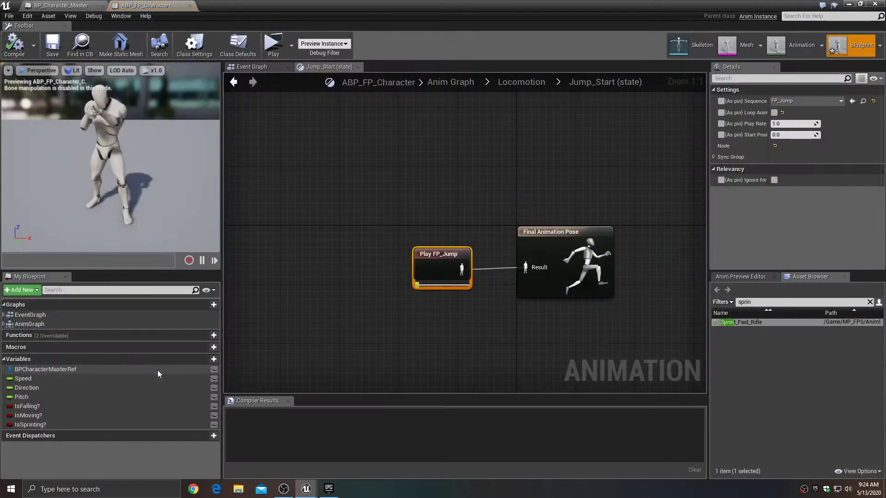
left_click(236, 84)
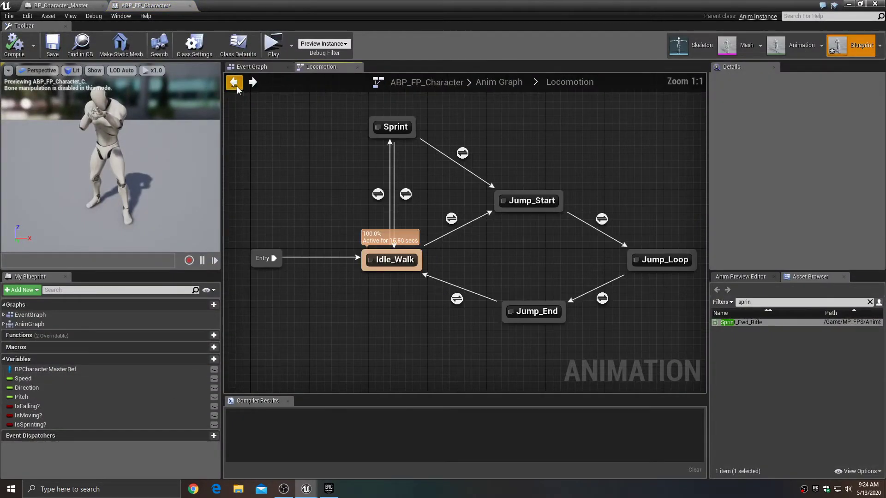
double_click(541, 203)
right_click_drag(540, 203, 521, 216)
left_click_drag(450, 260, 364, 260)
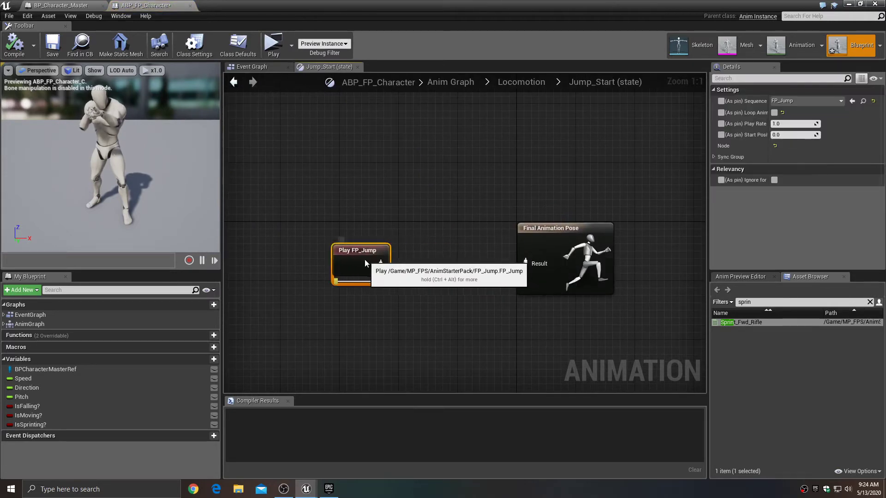
right_click(400, 228)
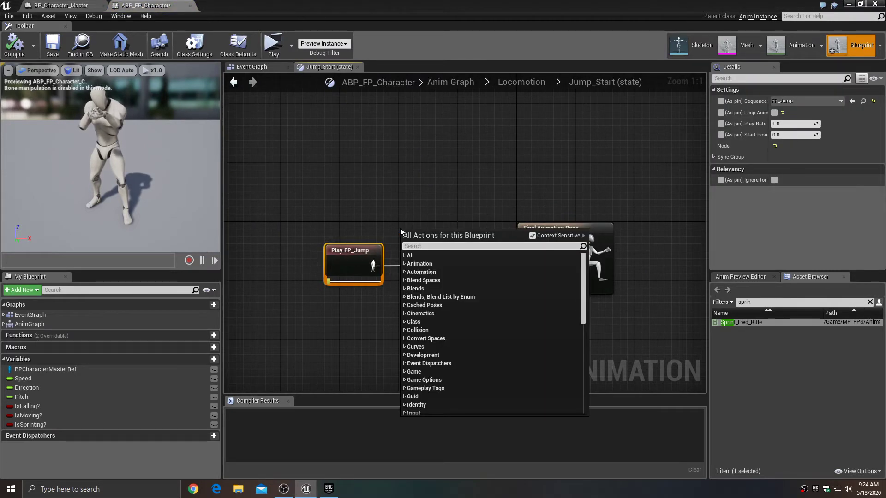
type("la")
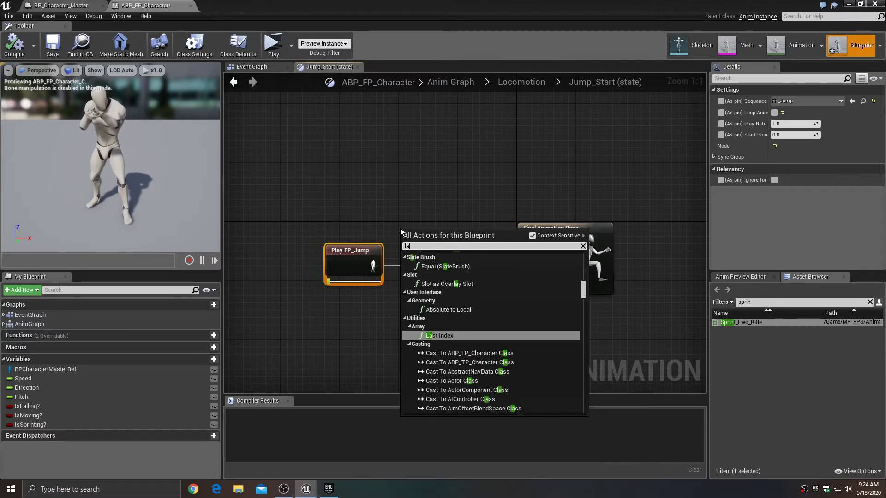
type("yered")
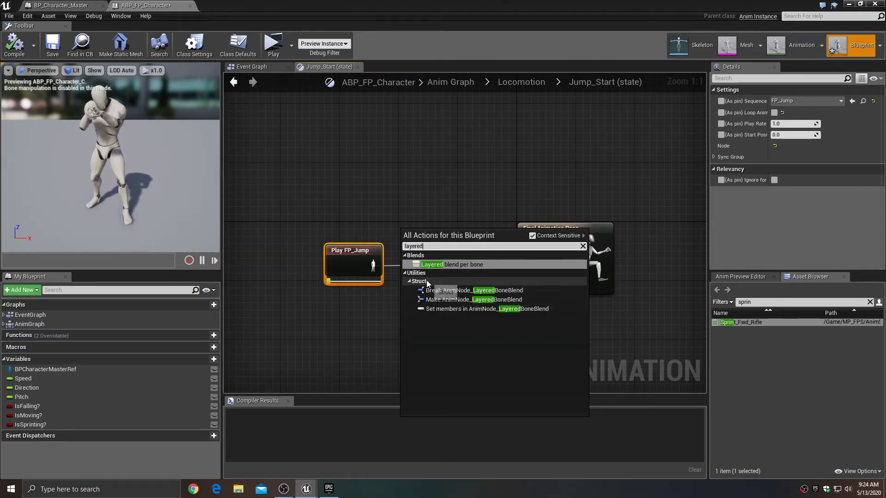
left_click(441, 266)
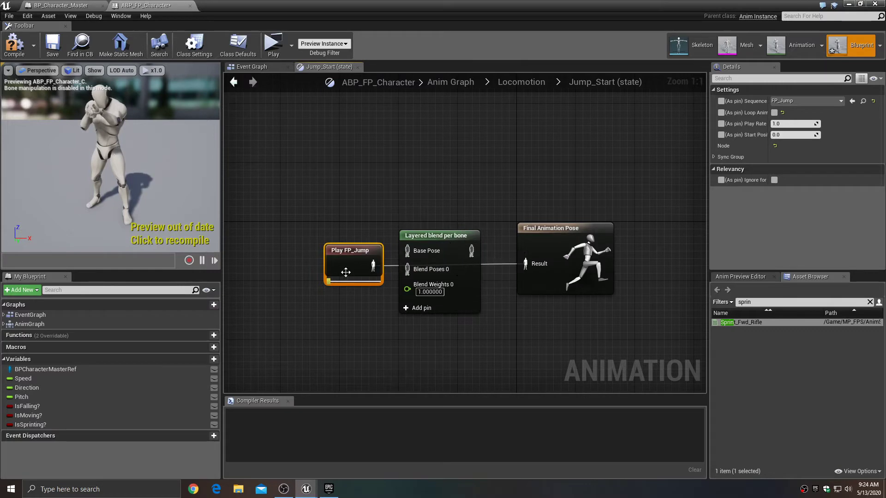
Wire Play FP_Jump to the blend's Base Pose, a new Play Sprint_Fwd_Rifle to Blend Poses 0, and the blend's output to Final Animation Pose.
left_click_drag(346, 272, 405, 251)
left_click_drag(433, 238, 433, 231)
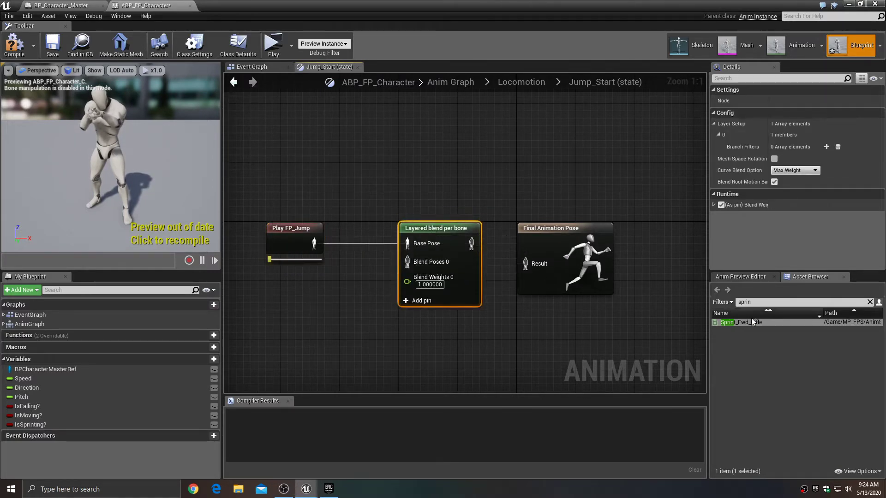
left_click_drag(742, 322, 284, 307)
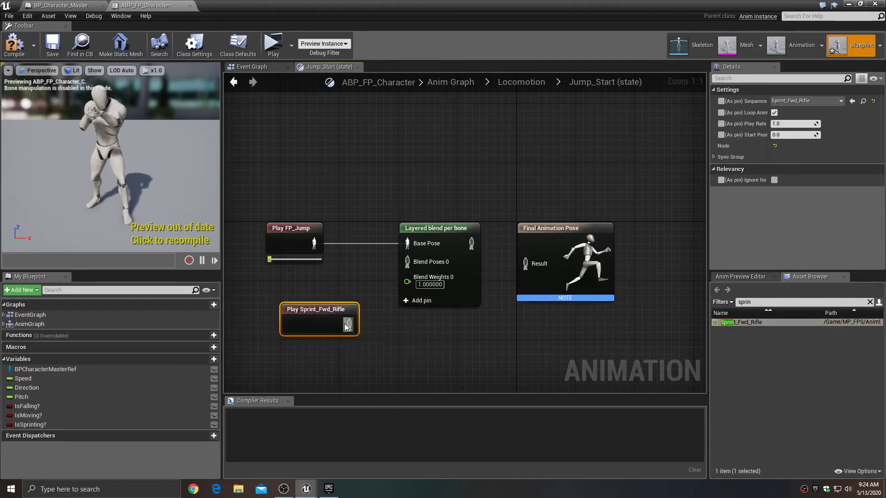
left_click_drag(349, 324, 407, 267)
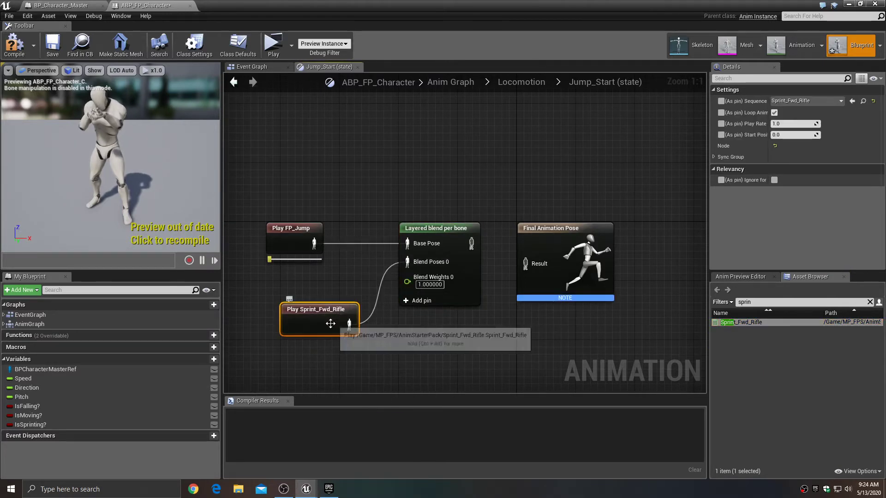
left_click_drag(320, 310, 305, 295)
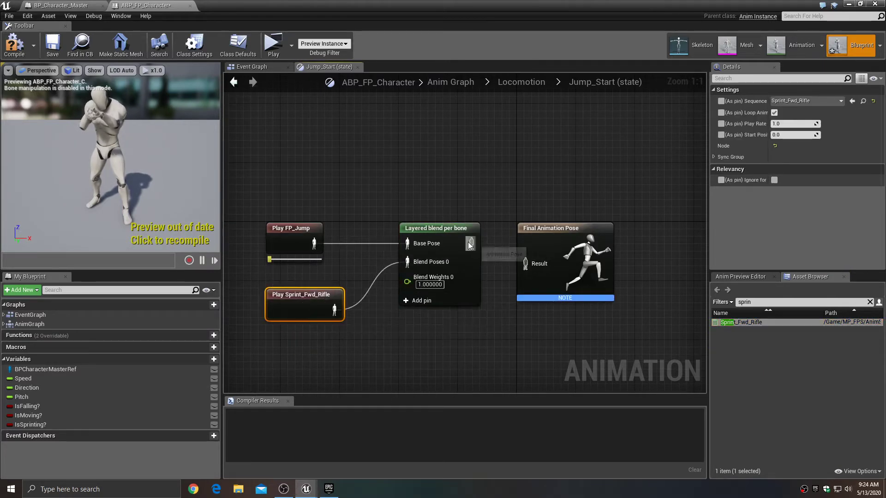
left_click_drag(469, 245, 566, 228)
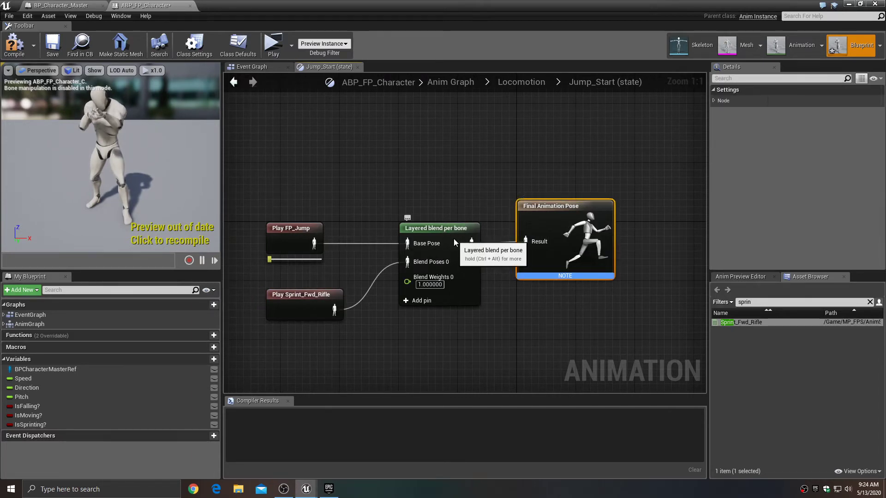
Give the Layered blend per bone node a spine_01 branch filter with blend depth 0, enable Mesh Space Rotation Blend, and compile.
left_click(449, 226)
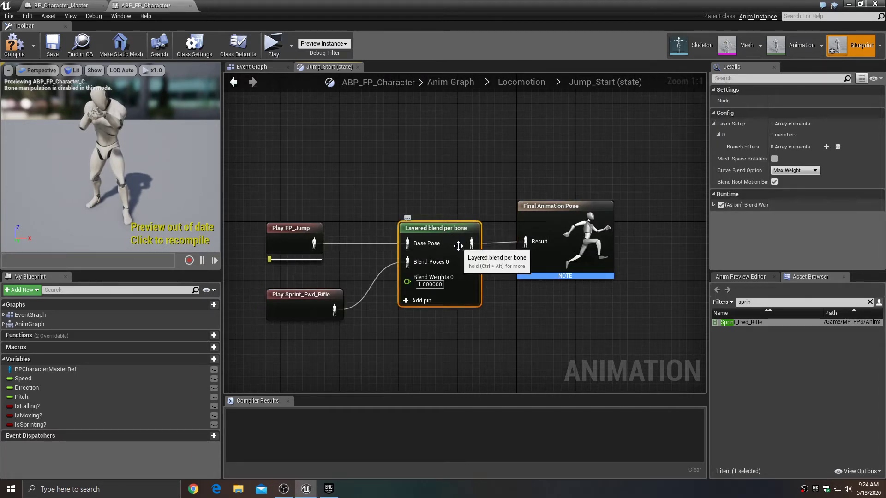
left_click(826, 147)
left_click(797, 171)
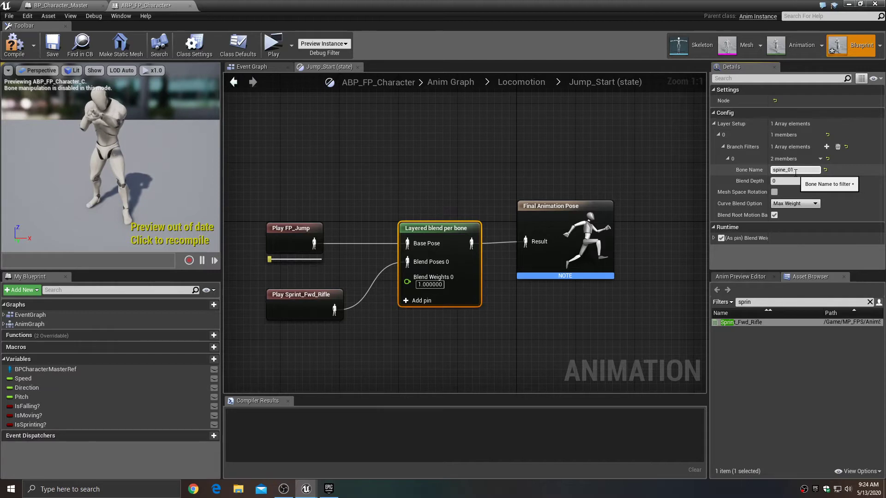
left_click(775, 191)
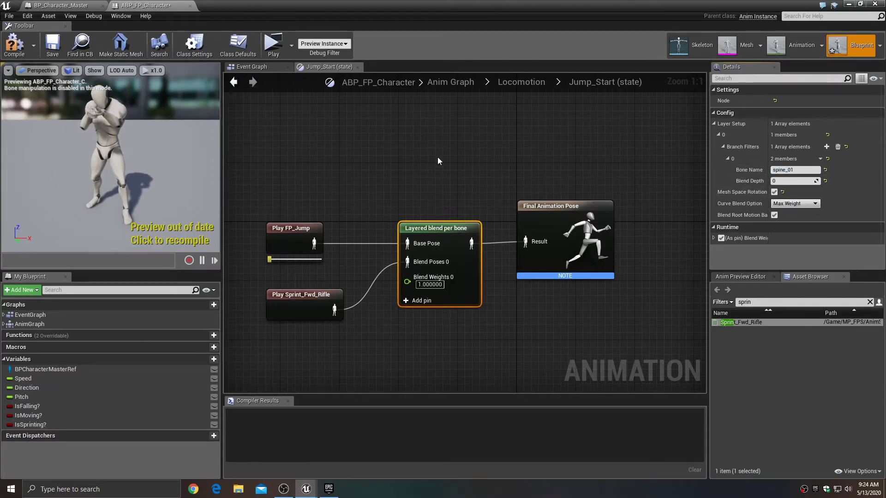
left_click(19, 46)
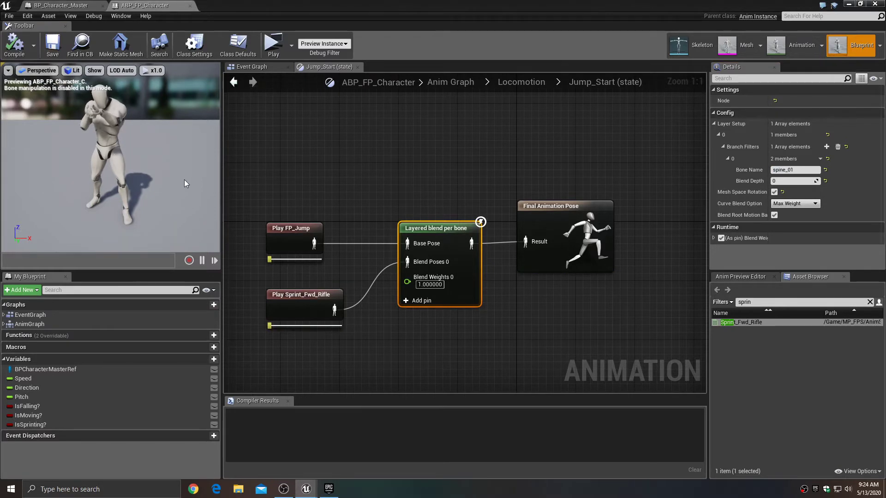
Copy the Play Sprint_Fwd_Rifle and Layered blend per bone nodes from Jump_Start into the Jump_Loop state, moving its Play FP_Jump aside.
left_click_drag(334, 202, 439, 333)
left_click(438, 335)
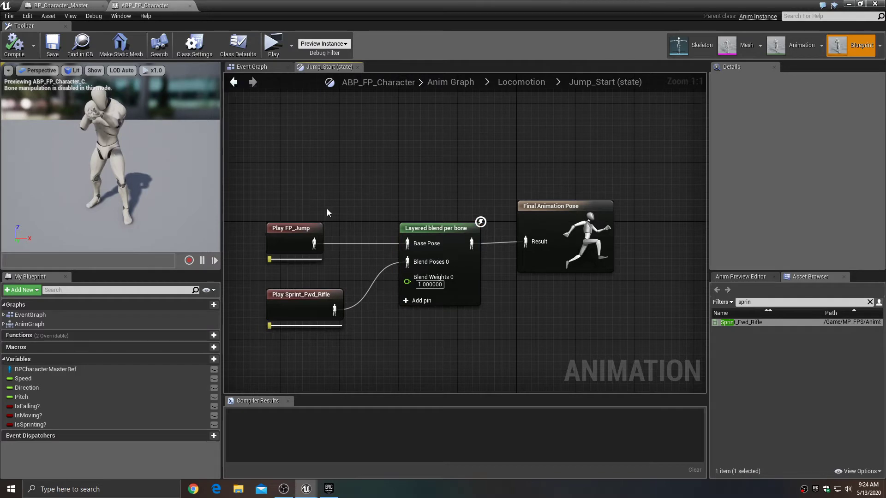
left_click_drag(327, 209, 437, 331)
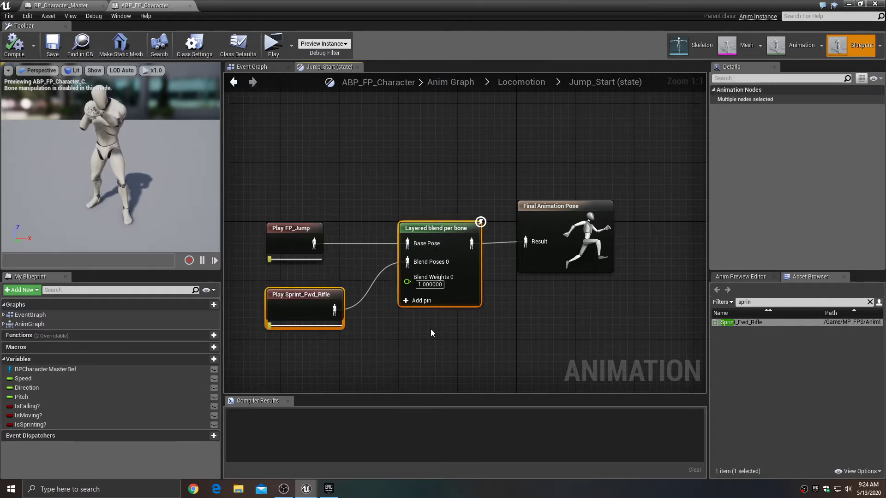
left_click(233, 82)
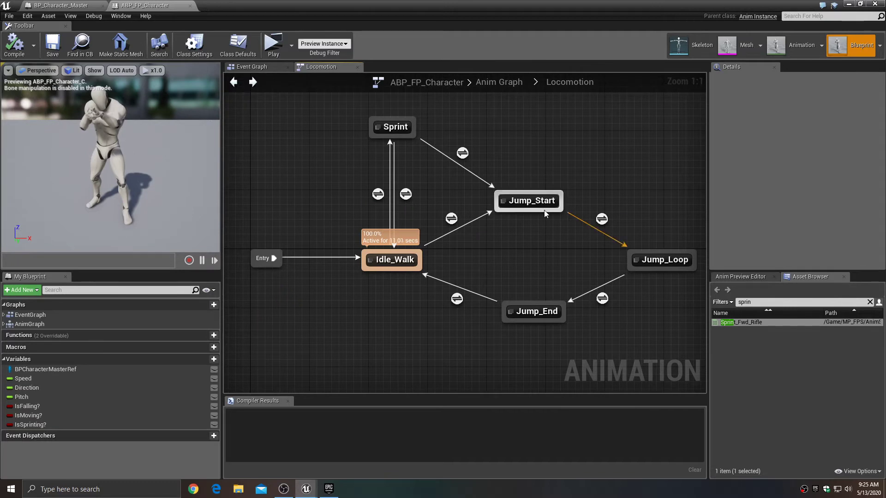
double_click(664, 259)
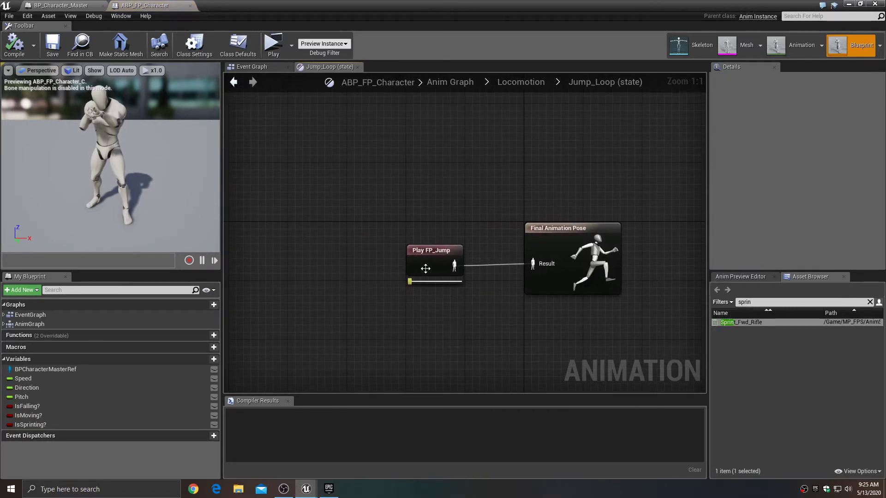
left_click_drag(421, 267, 326, 193)
left_click(335, 299)
key("ctrl+v")
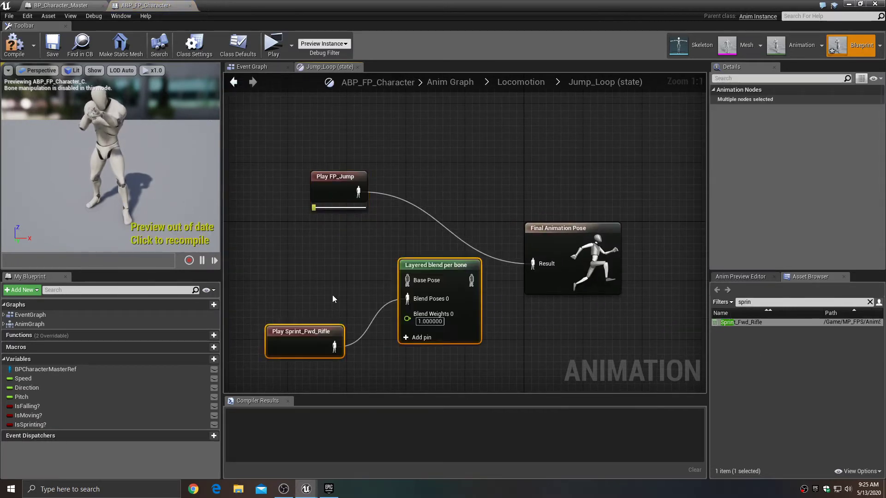
In Jump_Loop, route Play FP_Jump through the blend's Base Pose into Final Animation Pose and arrange the nodes neatly.
left_click_drag(447, 265, 458, 243)
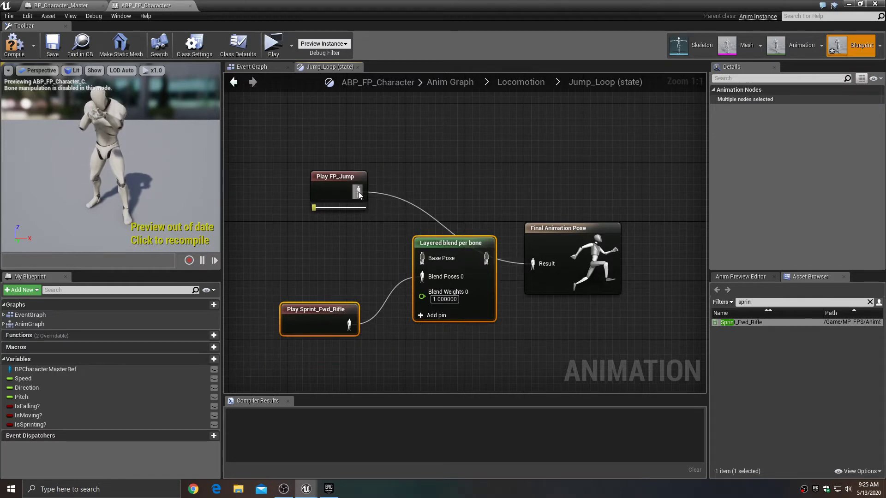
left_click_drag(358, 192, 421, 258)
left_click_drag(488, 260, 532, 263)
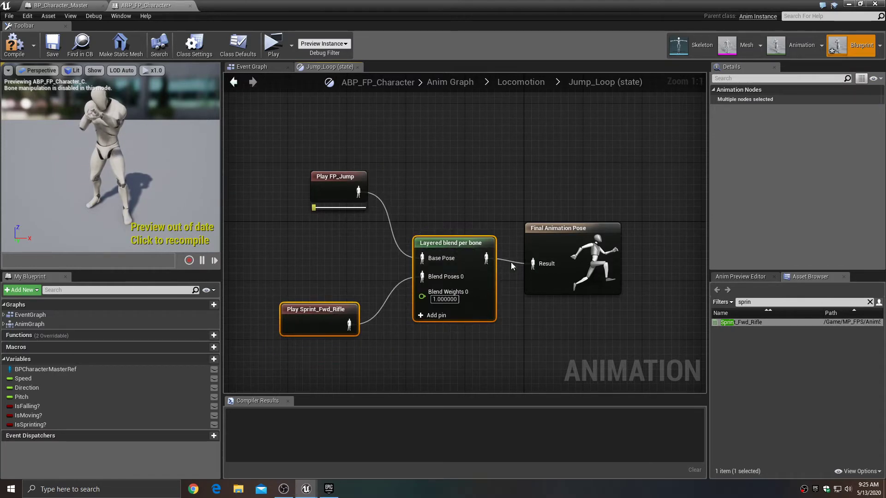
left_click(339, 203)
left_click_drag(338, 203, 330, 239)
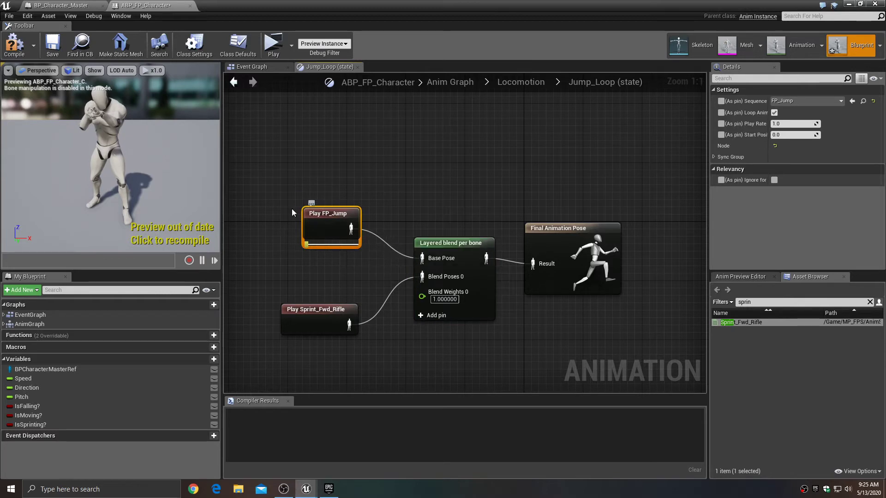
Open Locomotion's Jump_End state and move its Play FP_Jump node up and away from Final Animation Pose.
left_click(234, 82)
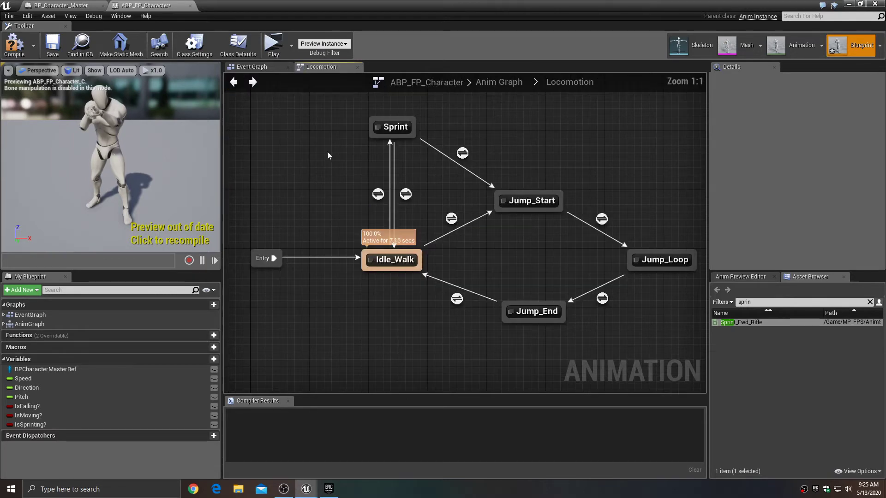
double_click(530, 312)
left_click_drag(394, 232, 342, 173)
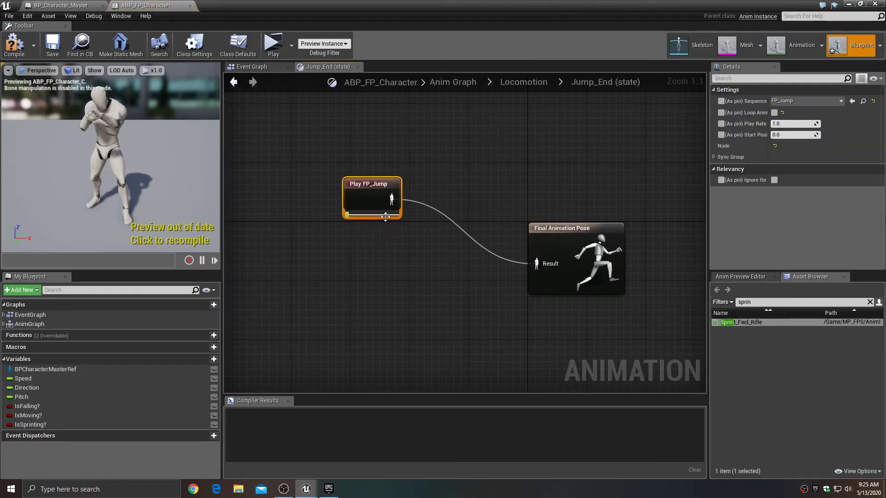
In the Jump_End state, blend Play FP_Jump with Play Sprint_Fwd_Rifle through a pasted Layered blend per bone into the final pose; compile and save.
left_click(391, 200, "alt")
left_click(381, 264)
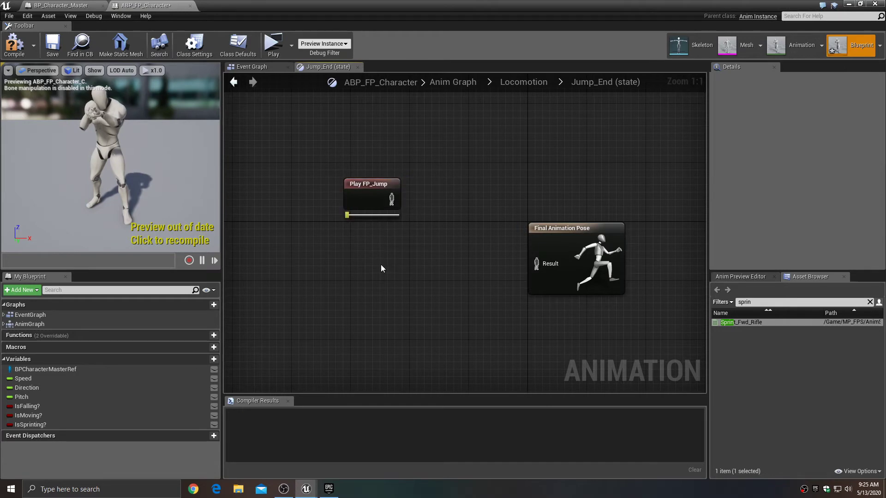
key("ctrl+v")
left_click_drag(391, 199, 455, 251)
left_click_drag(376, 207, 355, 235)
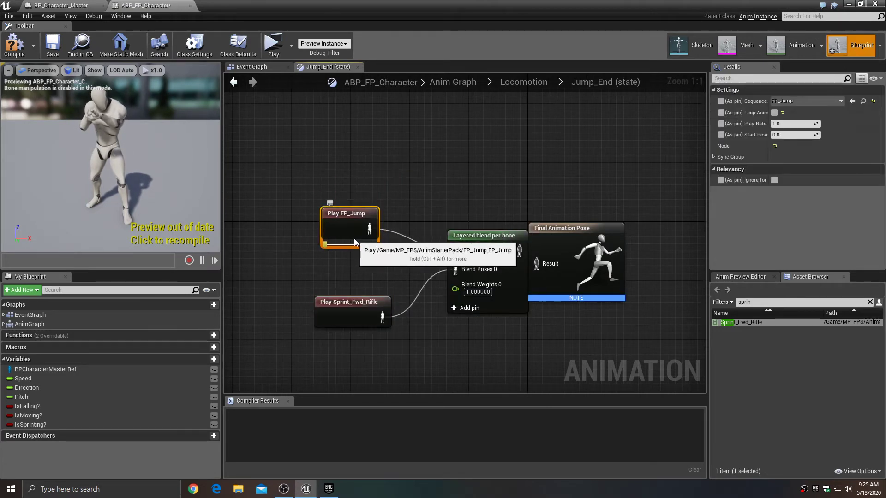
left_click_drag(479, 255, 590, 236)
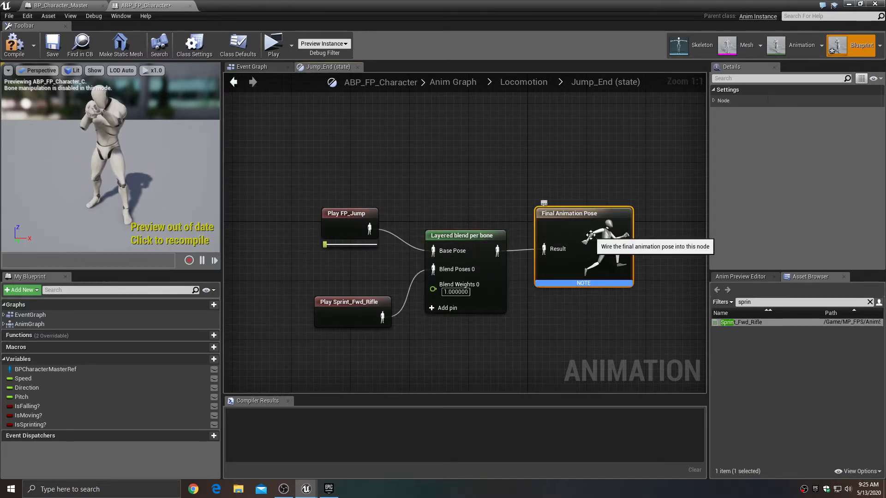
left_click(14, 45)
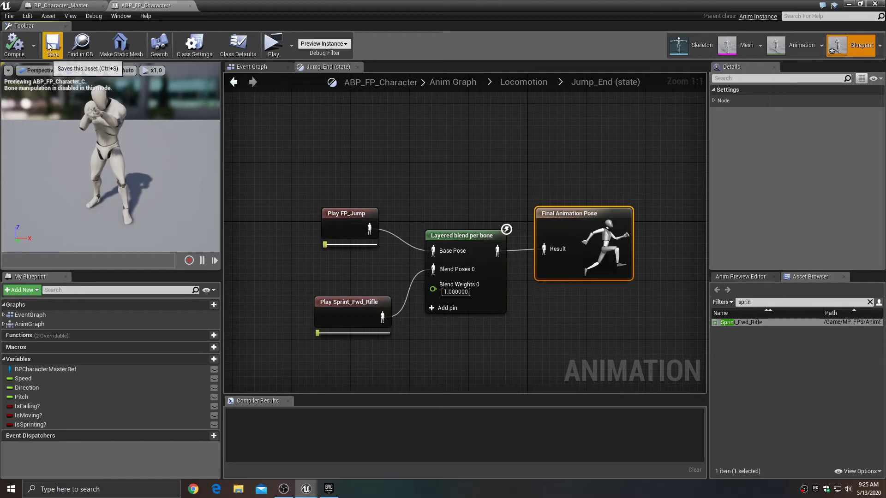
left_click(235, 83)
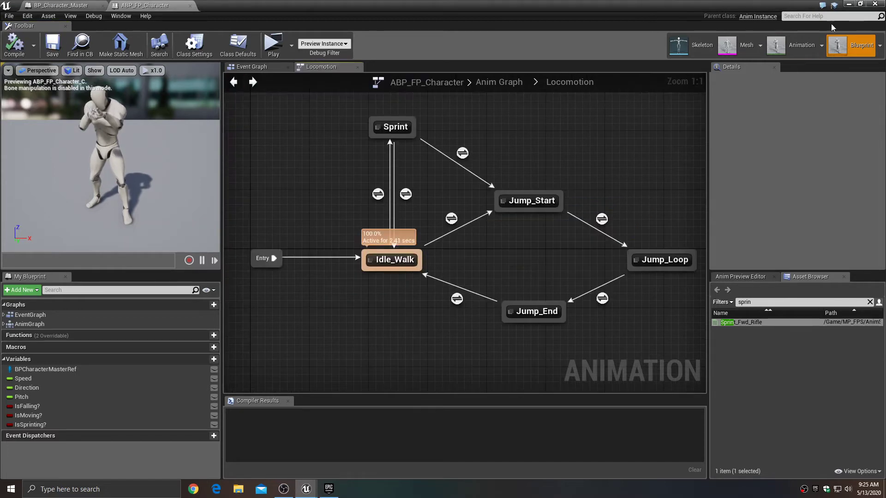
Play-test the level from the main editor, moving and jumping to check the first-person animations, and stop the session.
left_click(850, 5)
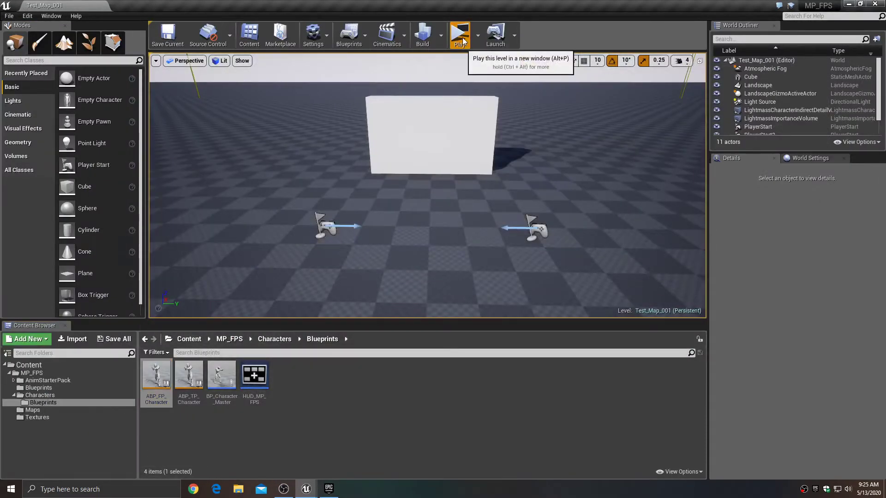
left_click(460, 34)
key("w")
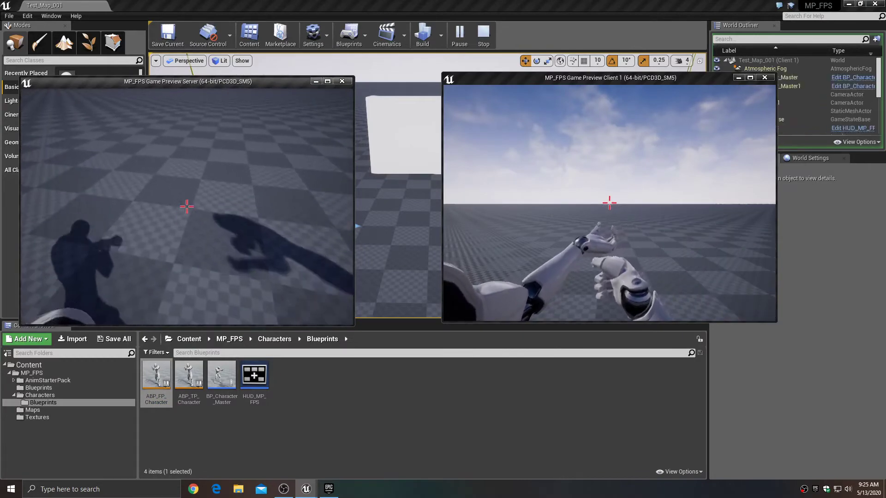
key("space")
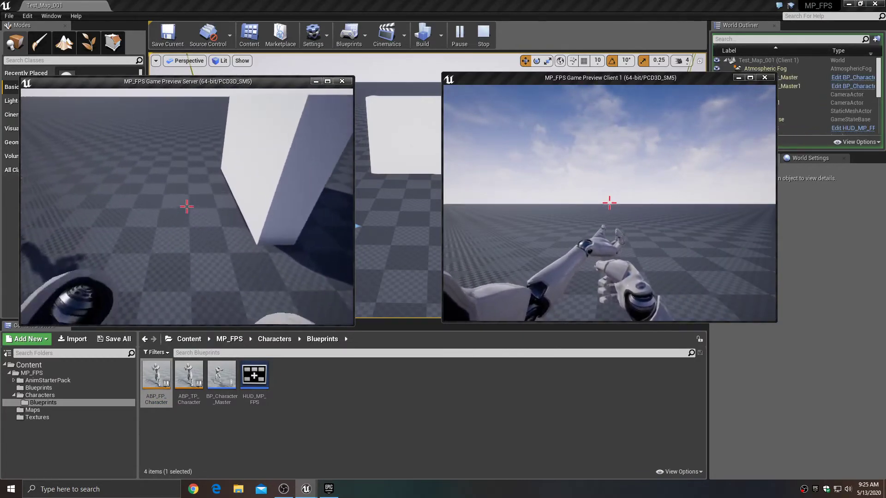
key("space")
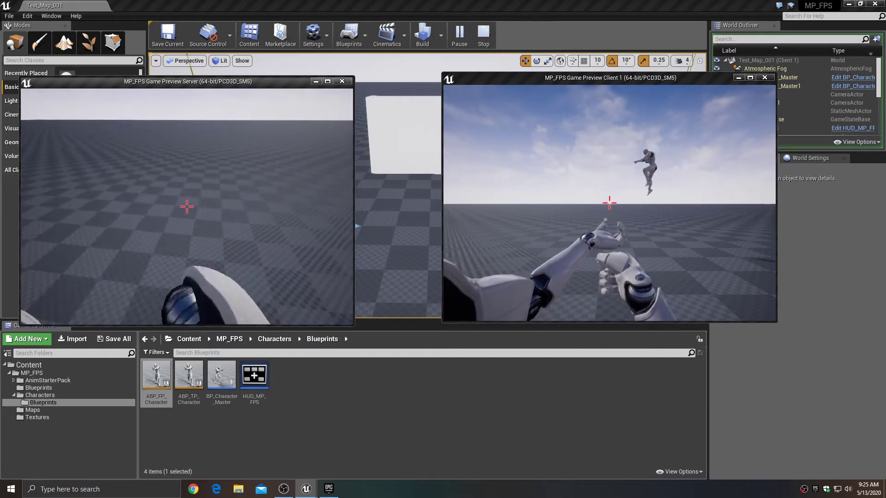
key("w")
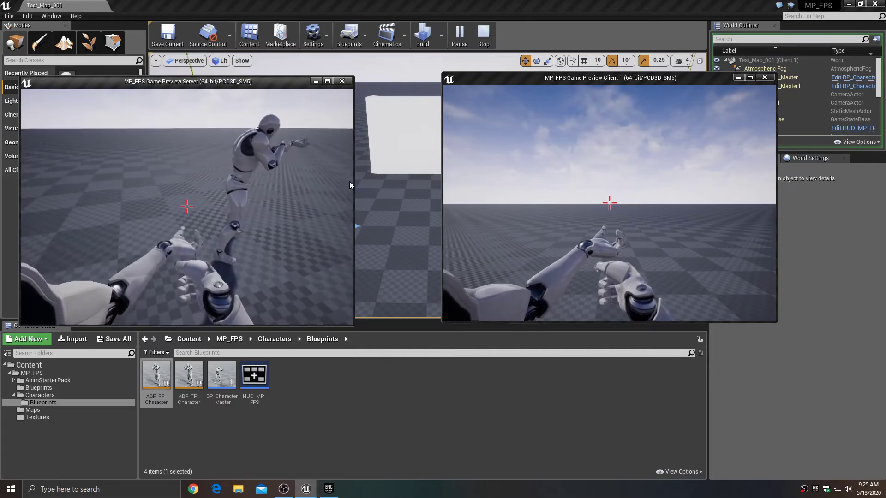
key("Escape")
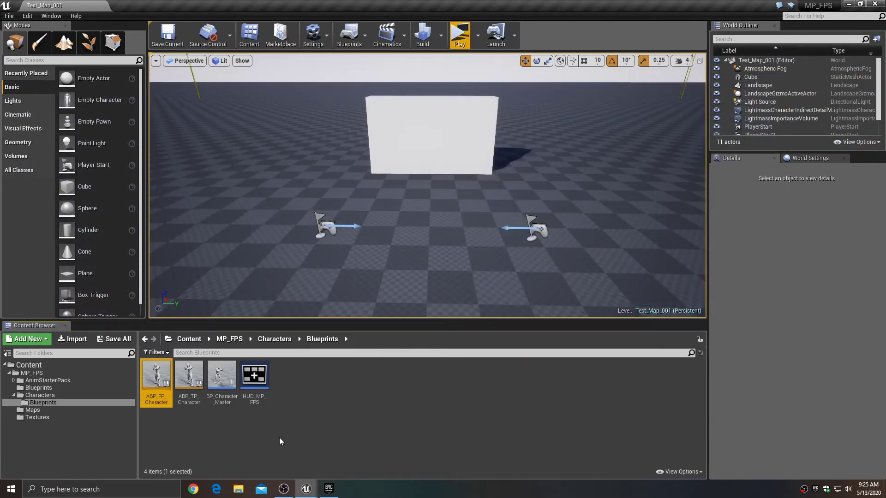
Preview the Sprint_Fwd_Rifle animation from the ABP_FP_Character blueprint and close the asset editor.
double_click(156, 379)
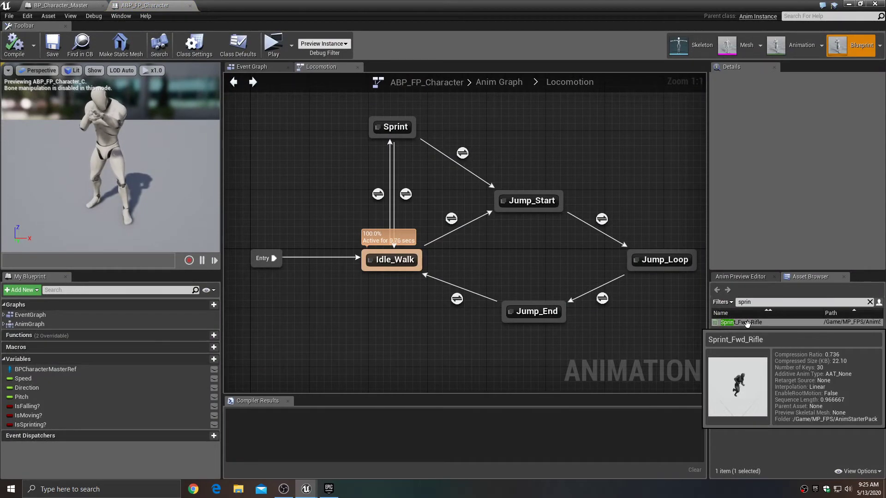
double_click(747, 322)
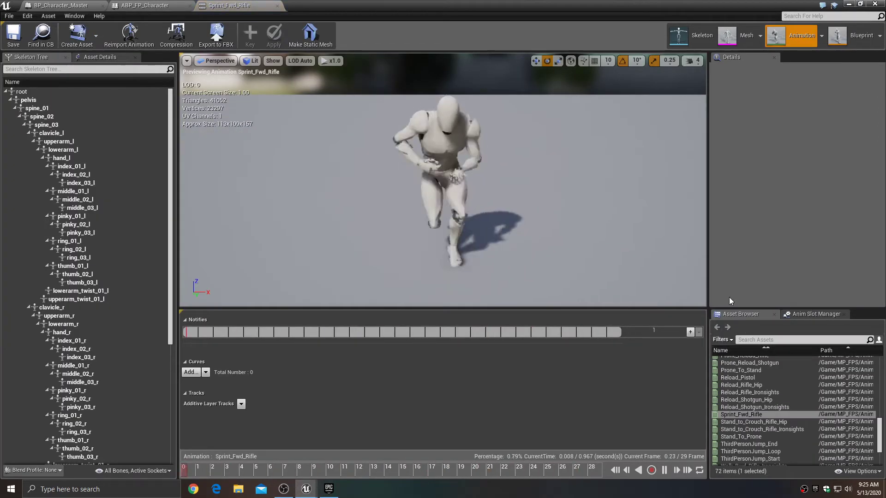
left_click(882, 4)
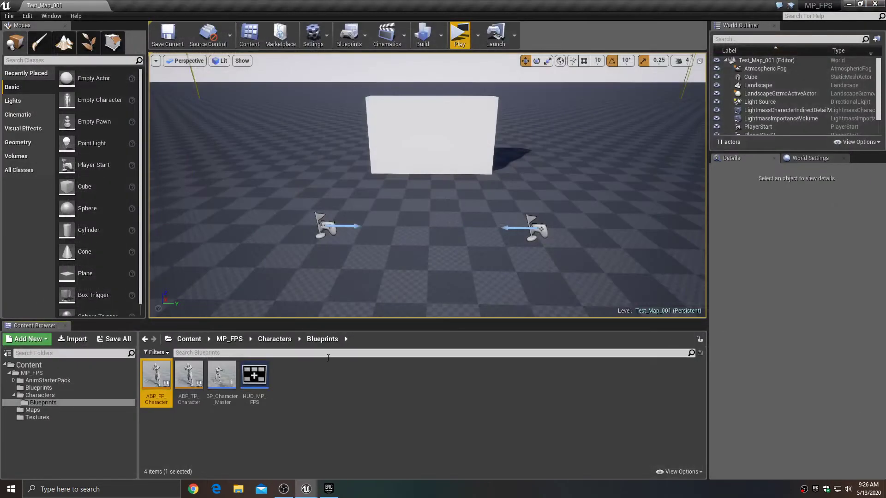
Search the AnimStarterPack folder for the sprint animation with the filter "spri".
left_click(46, 380)
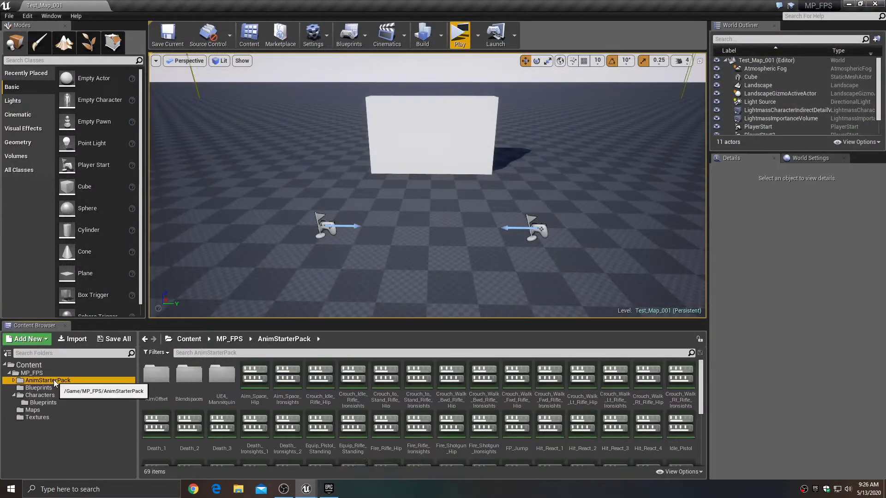
left_click(246, 350)
type("s")
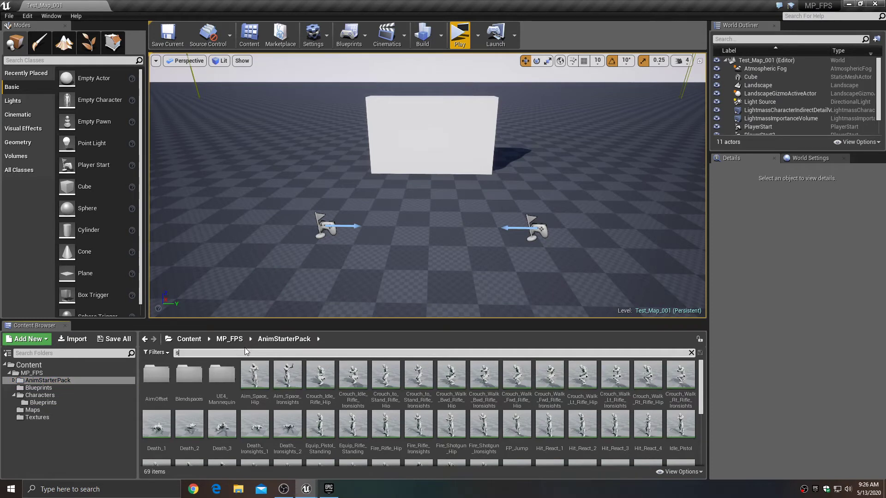
type("prin")
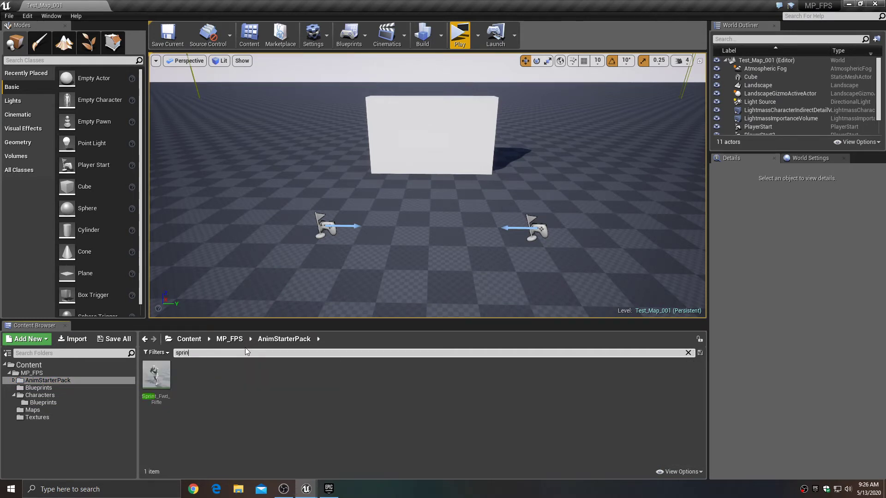
key("BackSpace")
type("t")
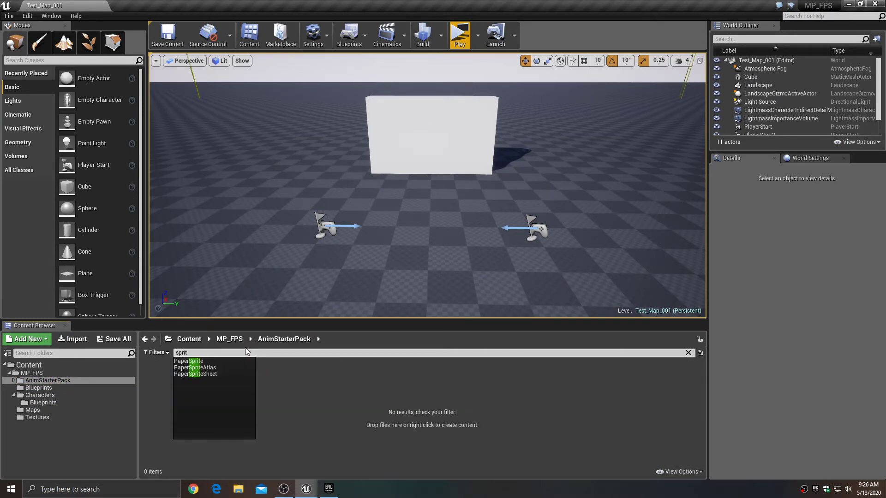
key("BackSpace")
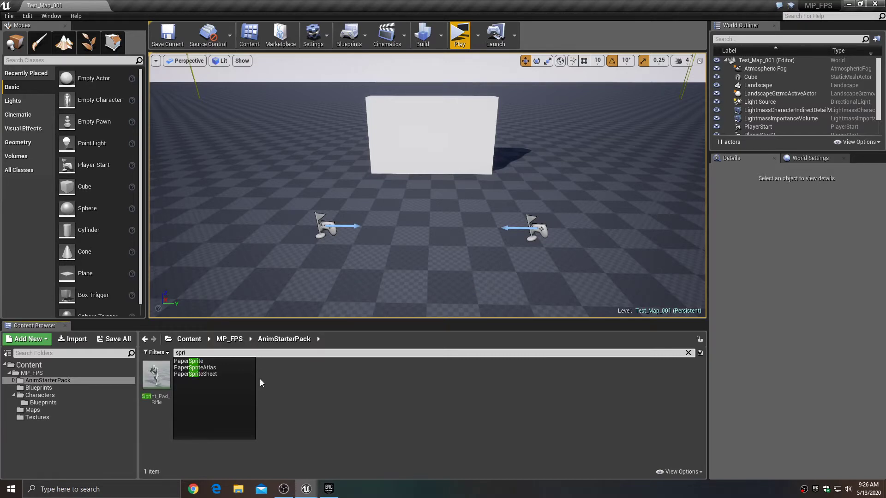
left_click(312, 457)
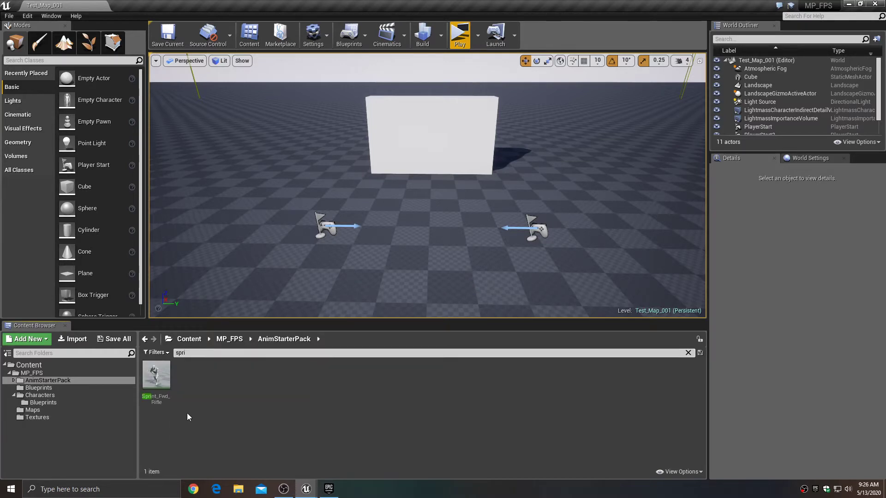
Duplicate the Sprint_Fwd_Rifle animation and name the copy FP_Sprint_jump.
right_click(159, 371)
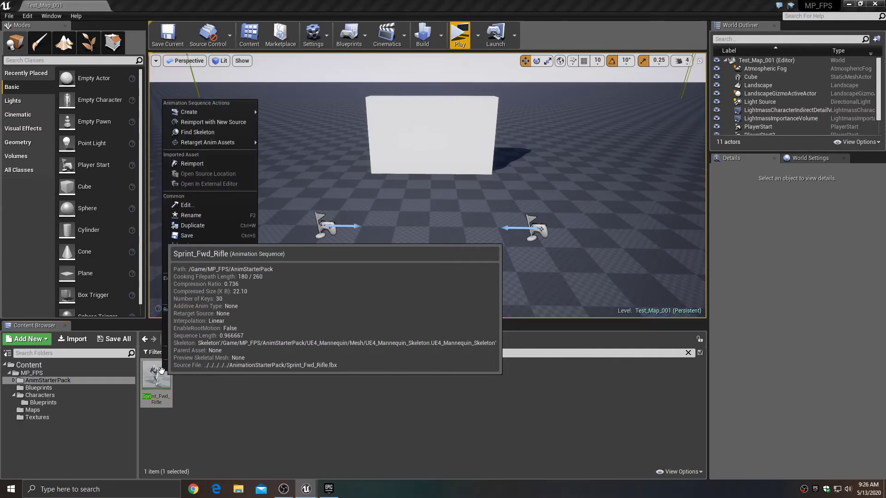
mouse_move(233, 258)
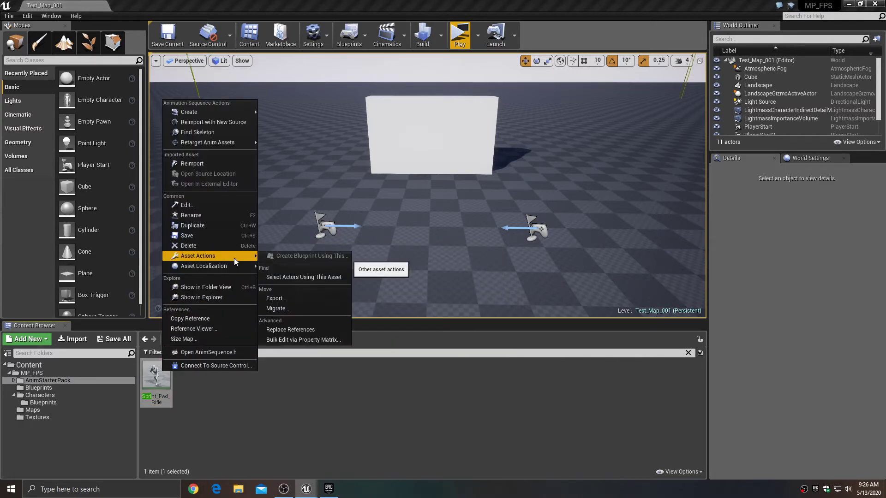
left_click(212, 226)
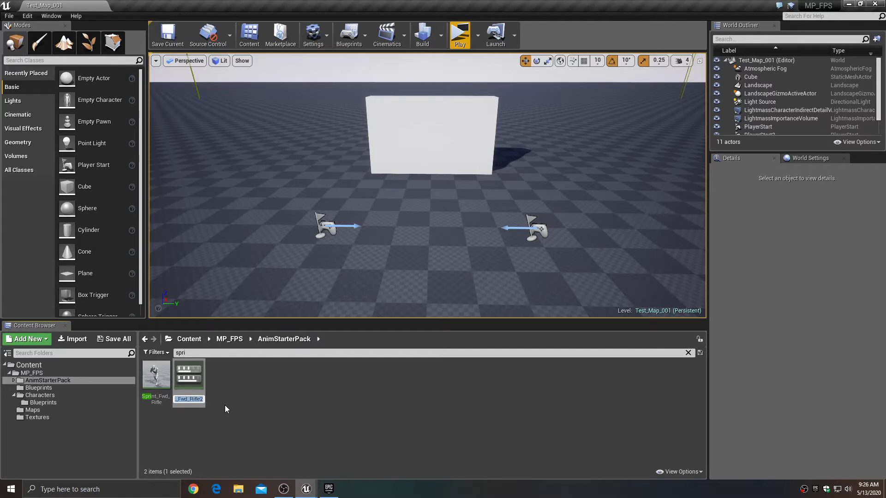
type("FP_Sp")
type("rint")
type("_jum")
type("p")
key("Return")
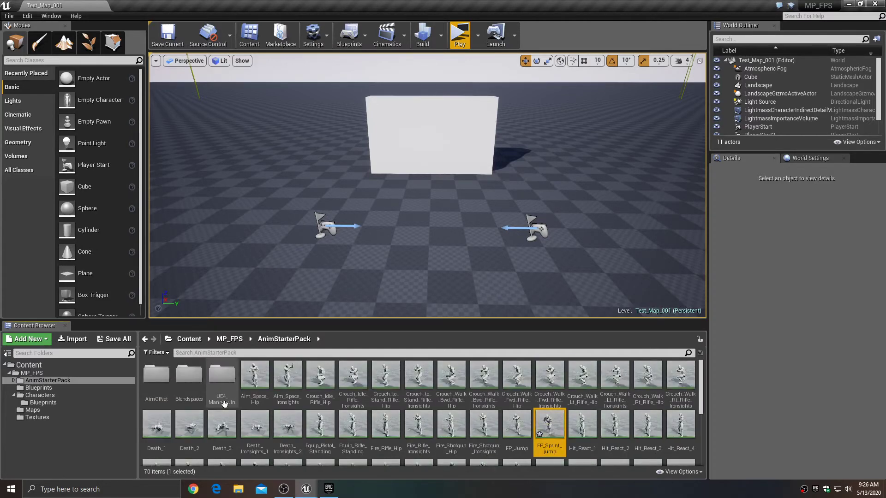
Trim FP_Sprint_jump to its frame 0 pose by removing all following frames, save the animation and close its editor.
double_click(552, 431)
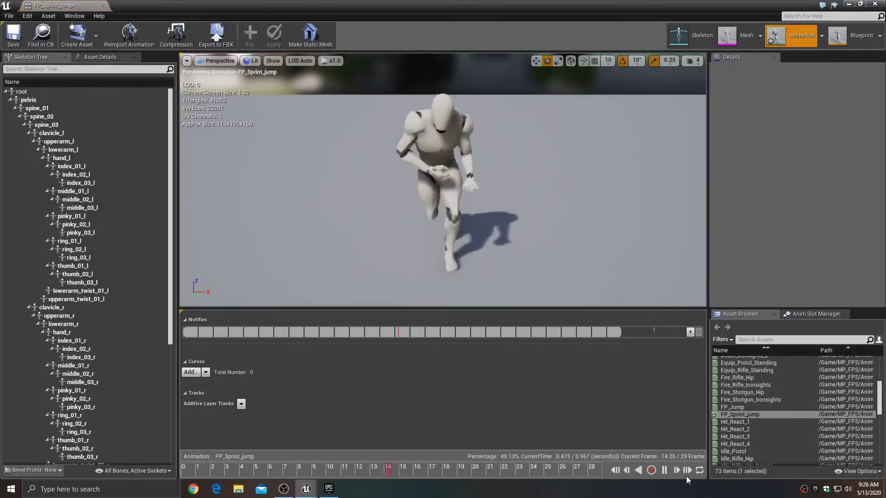
left_click(664, 470)
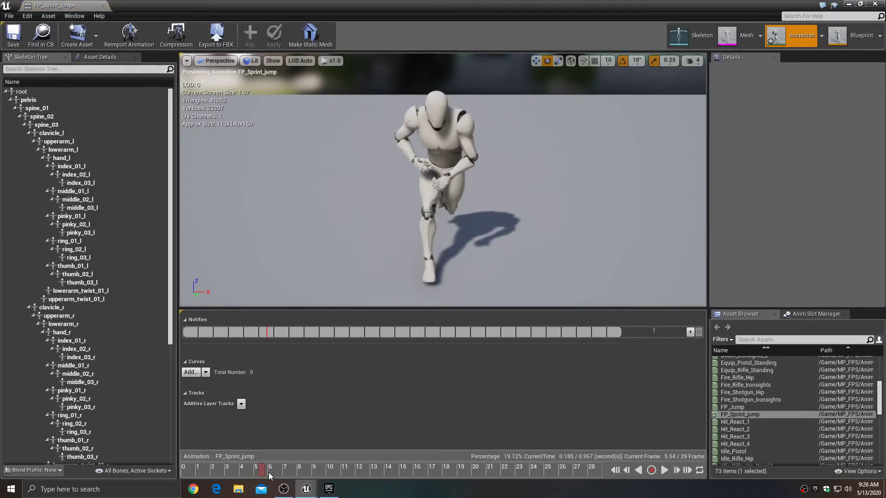
left_click_drag(259, 475, 169, 483)
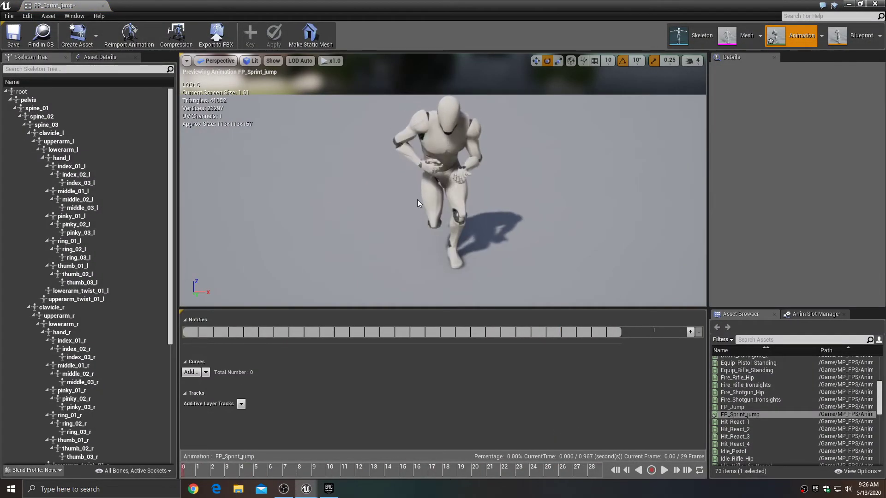
right_click(193, 470)
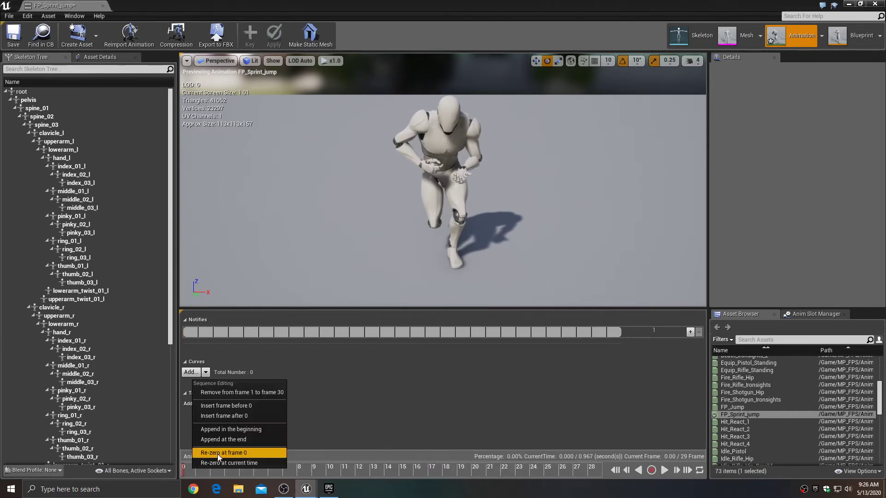
left_click(265, 393)
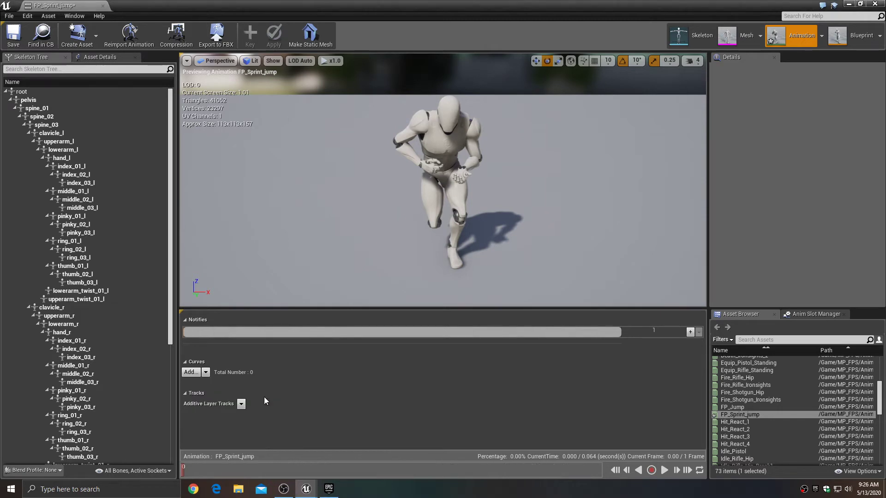
right_click(202, 467)
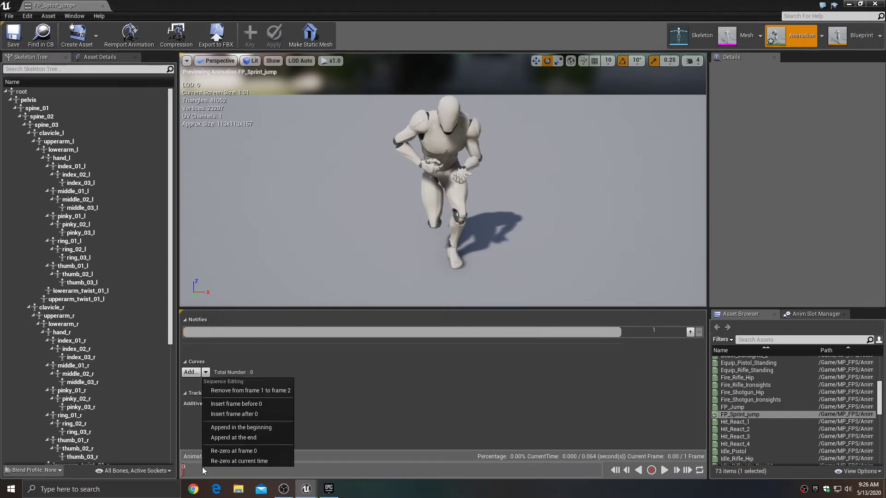
left_click(248, 391)
left_click(13, 35)
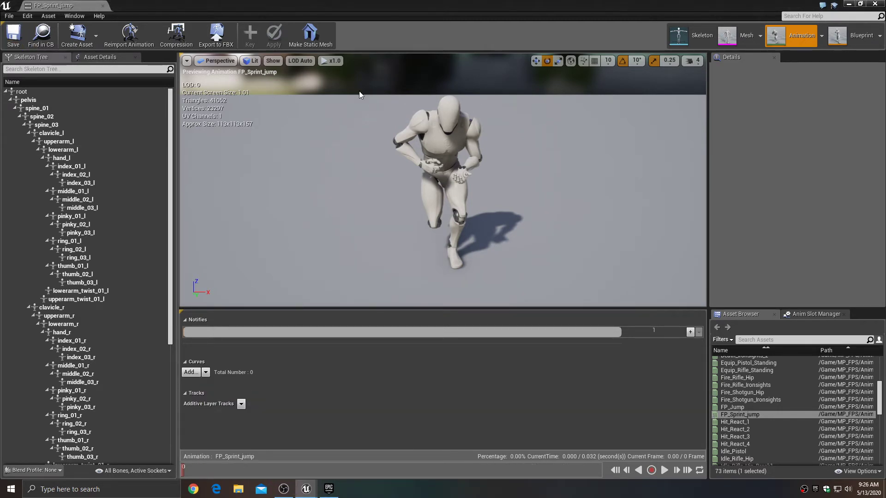
left_click(875, 4)
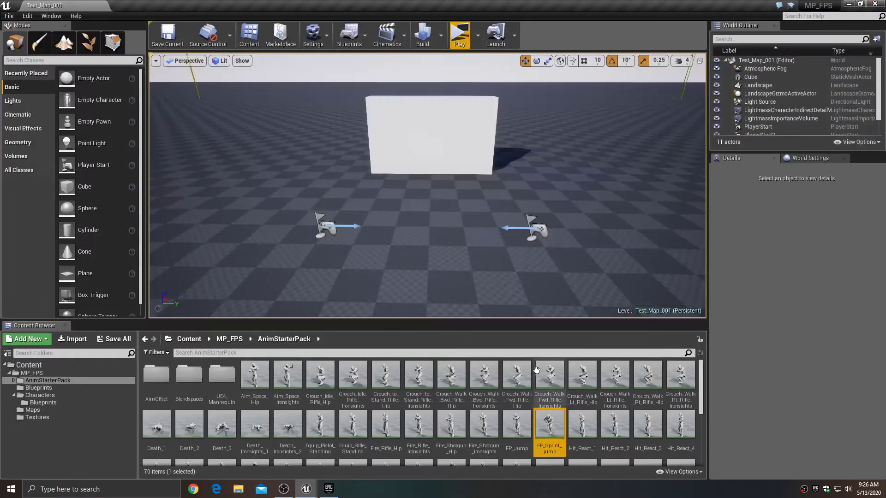
In ABP_FP_Character's Jump_Start state, replace the Sprint_Fwd_Rifle animation feeding Blend Poses 0 with FP_Sprint_jump, found with the filter "FP_".
left_click(68, 404)
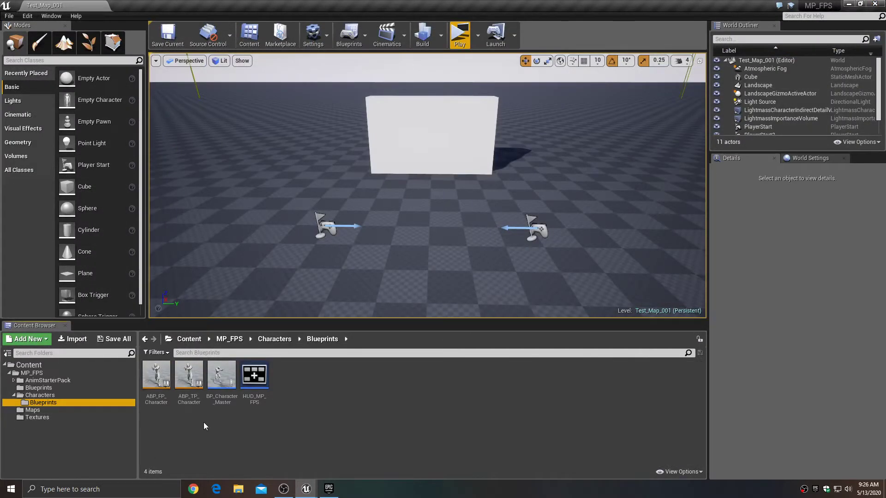
double_click(163, 378)
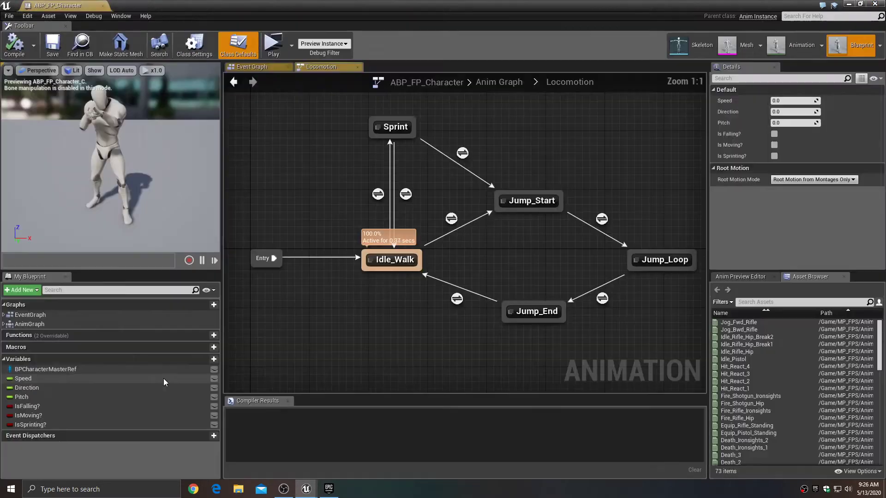
left_click(525, 200)
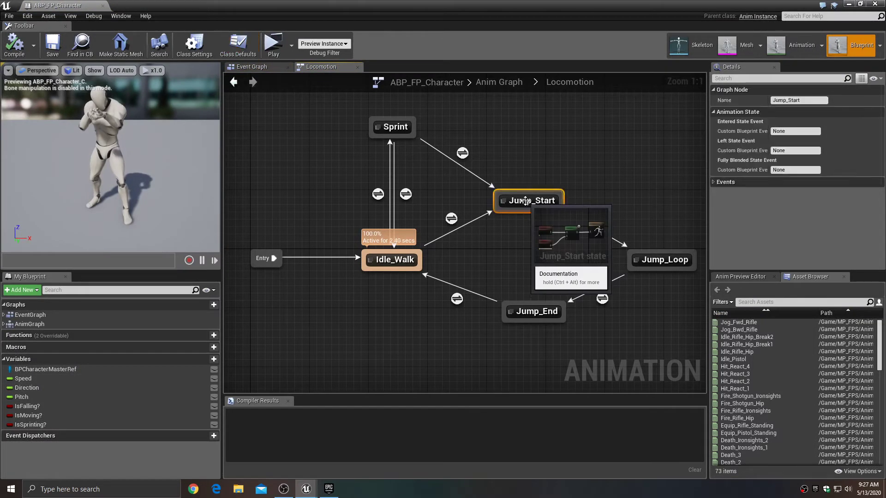
double_click(525, 200)
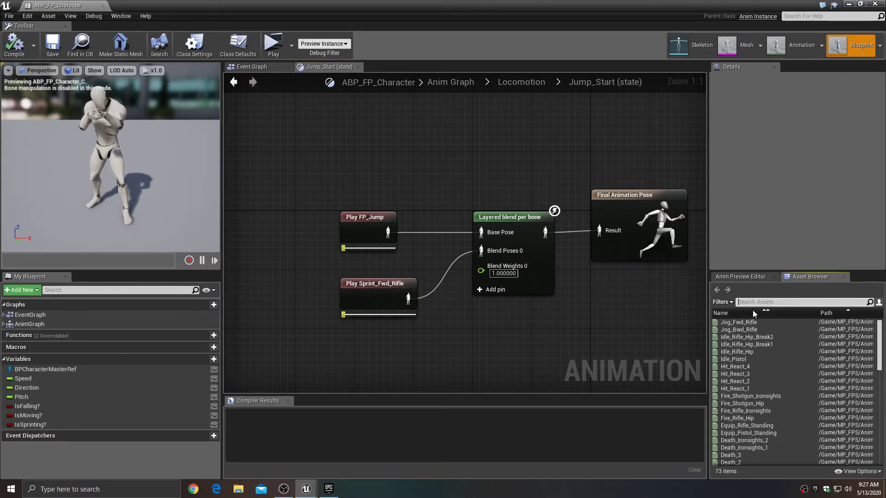
type("FP")
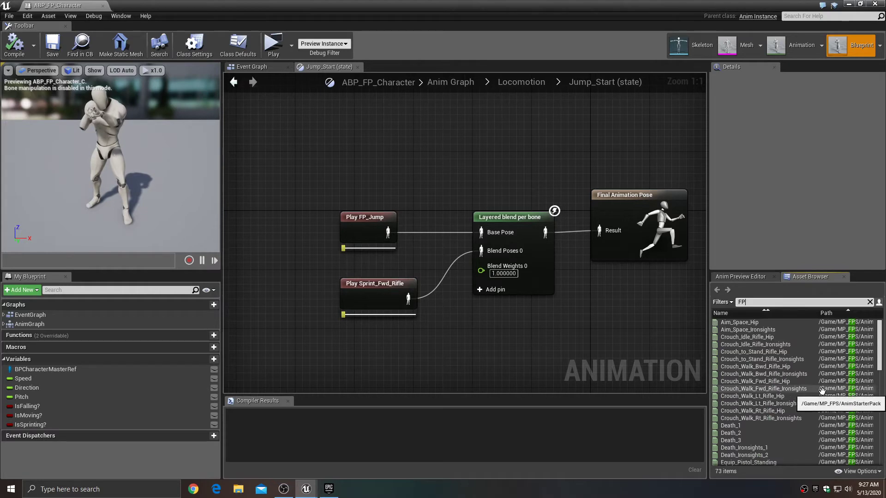
type("_")
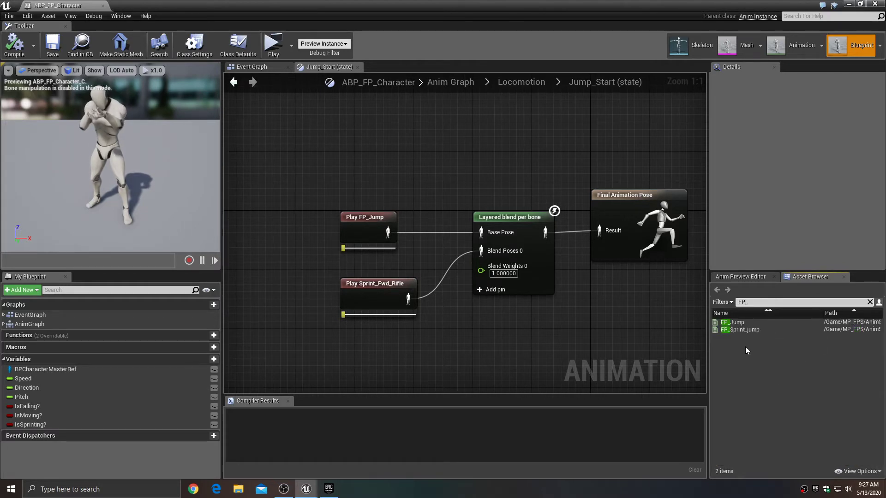
left_click_drag(742, 329, 377, 304)
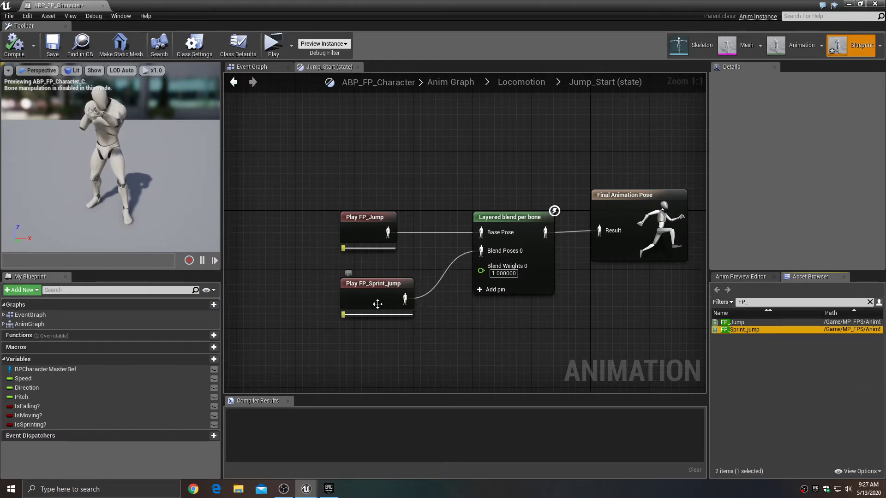
In the Jump_Loop state, replace the Sprint_Fwd_Rifle animation feeding the layered blend with FP_Sprint_jump.
left_click(234, 82)
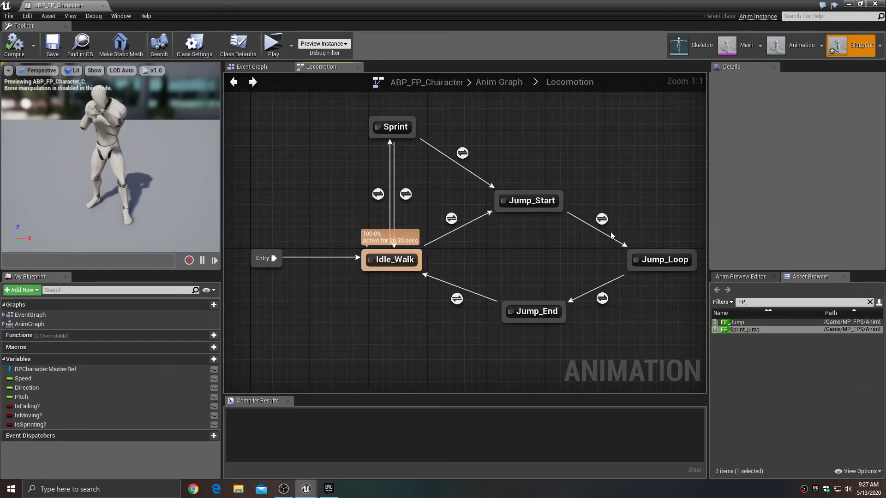
double_click(663, 261)
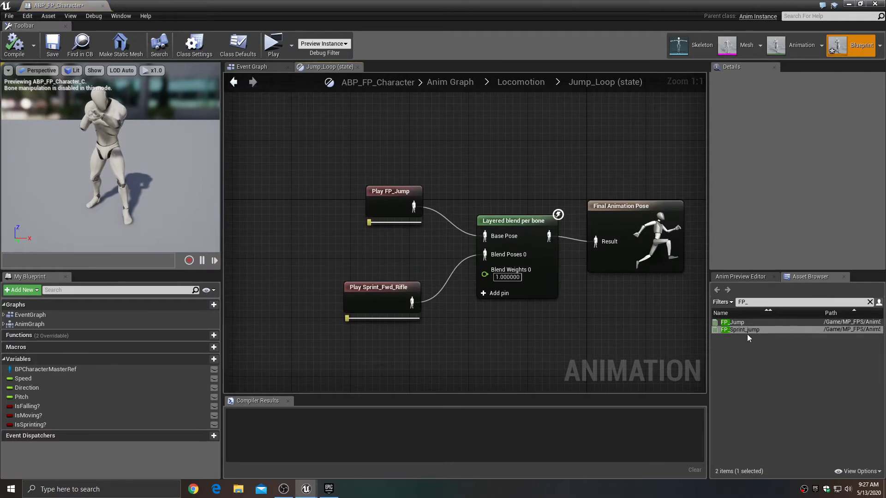
left_click_drag(748, 330, 371, 304)
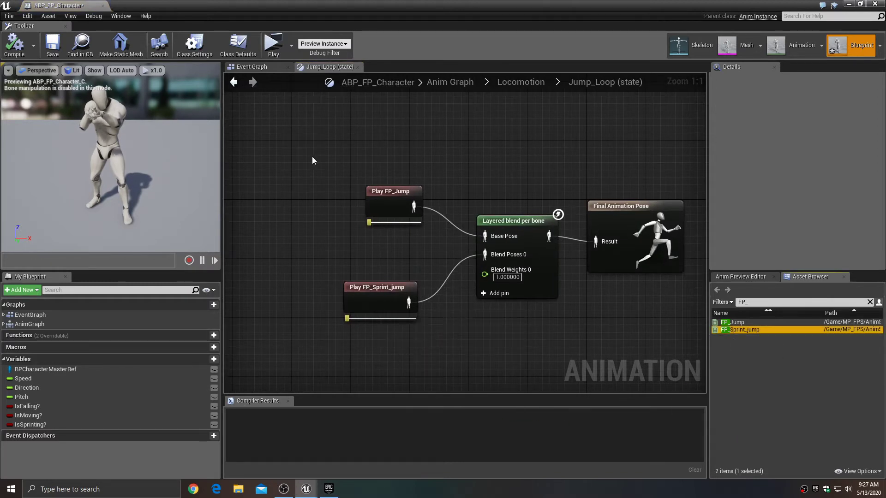
Replace Sprint_Fwd_Rifle with FP_Sprint_jump in the Jump_End state, save the animation blueprint and return to the level editor.
left_click(233, 82)
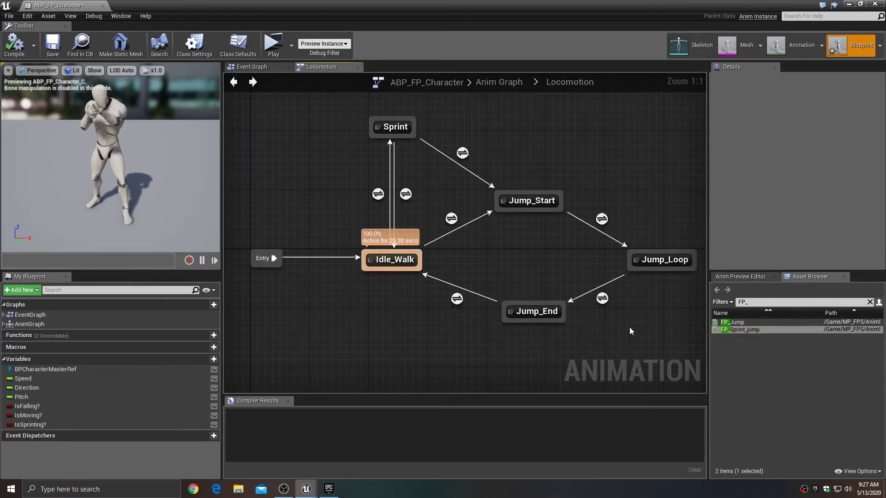
double_click(529, 309)
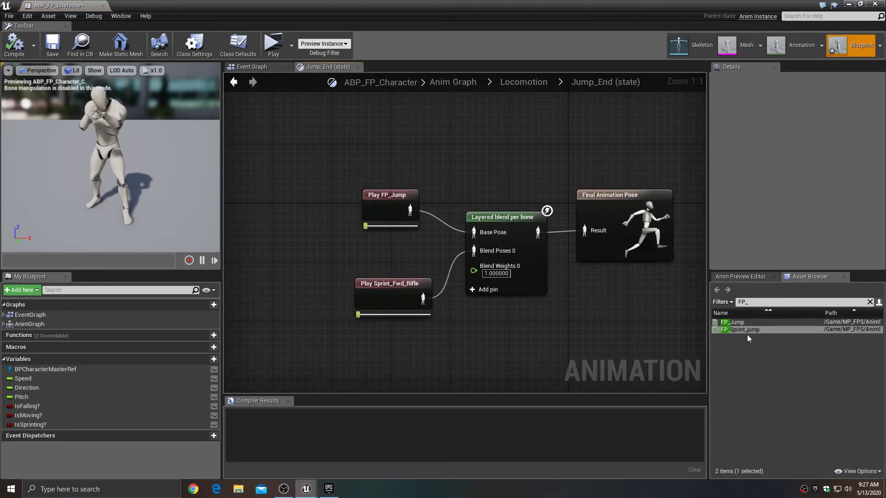
left_click_drag(747, 330, 392, 290)
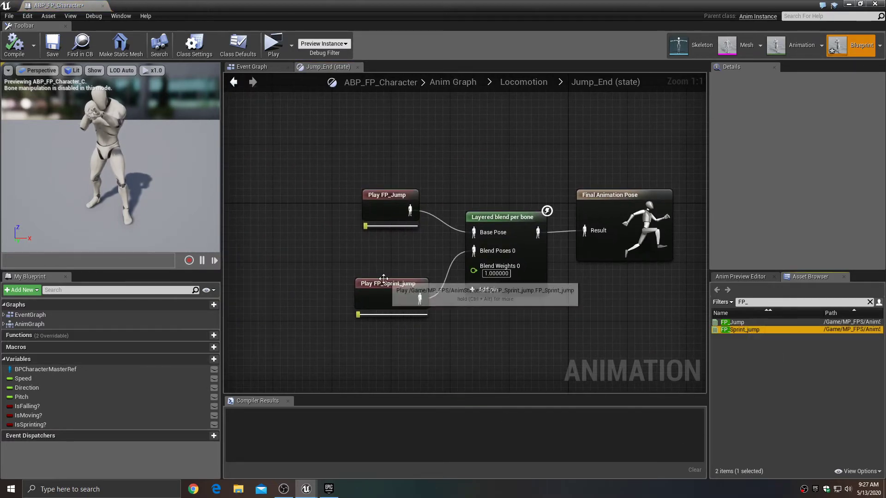
left_click(53, 44)
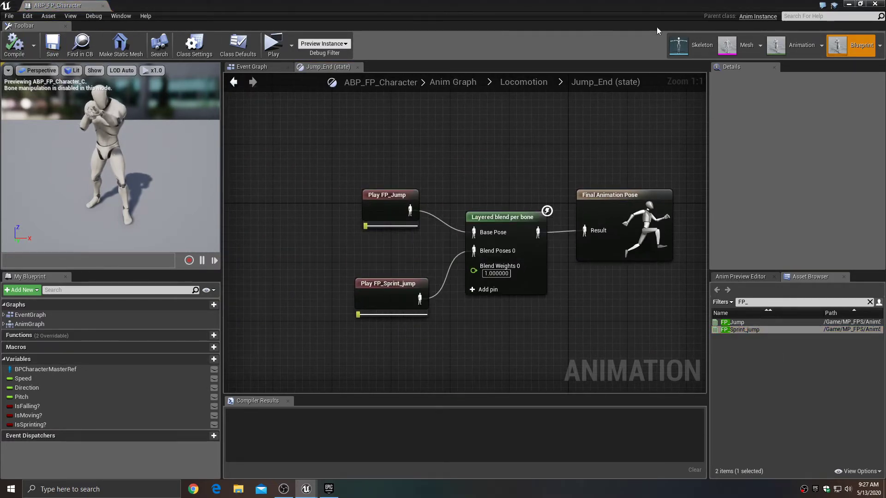
left_click(848, 4)
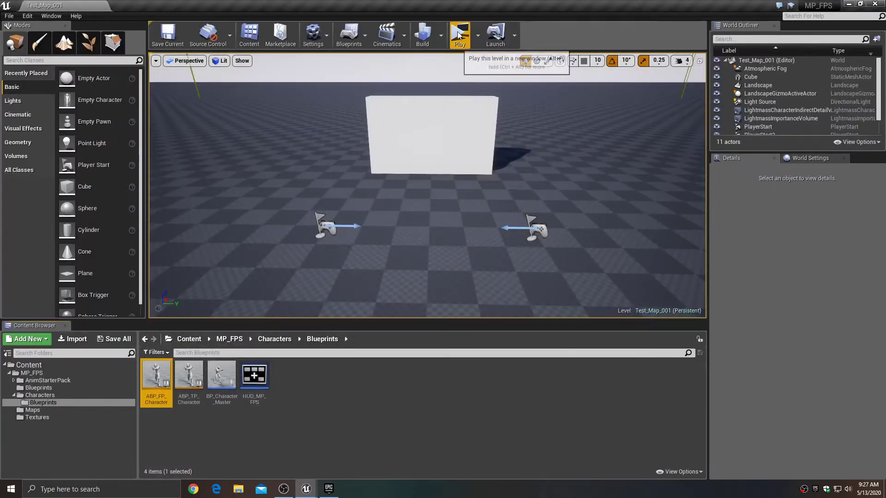
Play-test the level by running and jumping with the server character to check the first-person jump animations, and stop the session.
left_click(458, 33)
key("w")
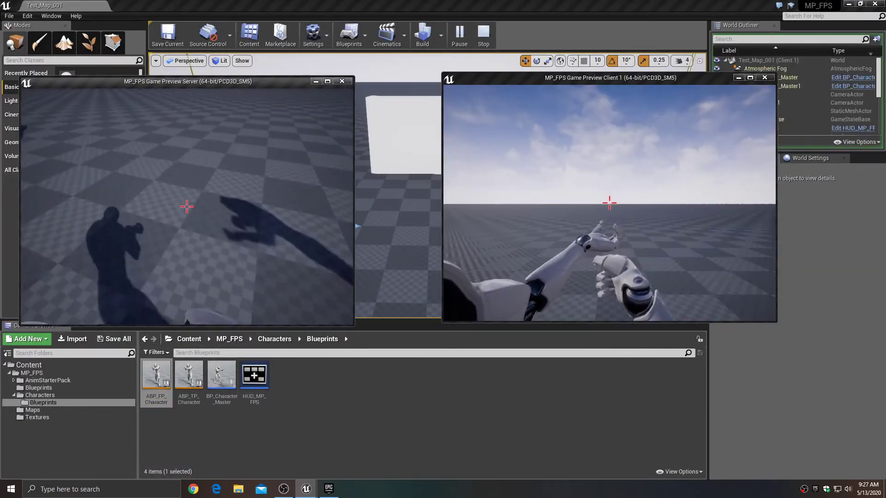
key("w")
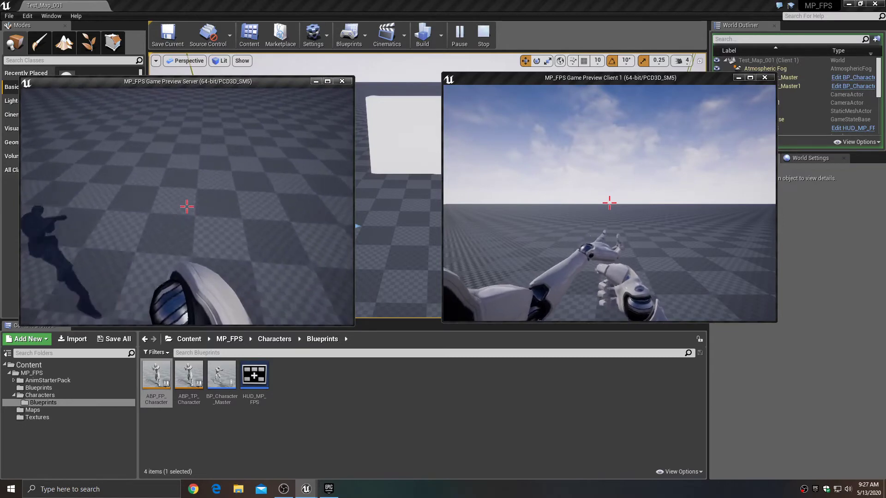
key("w")
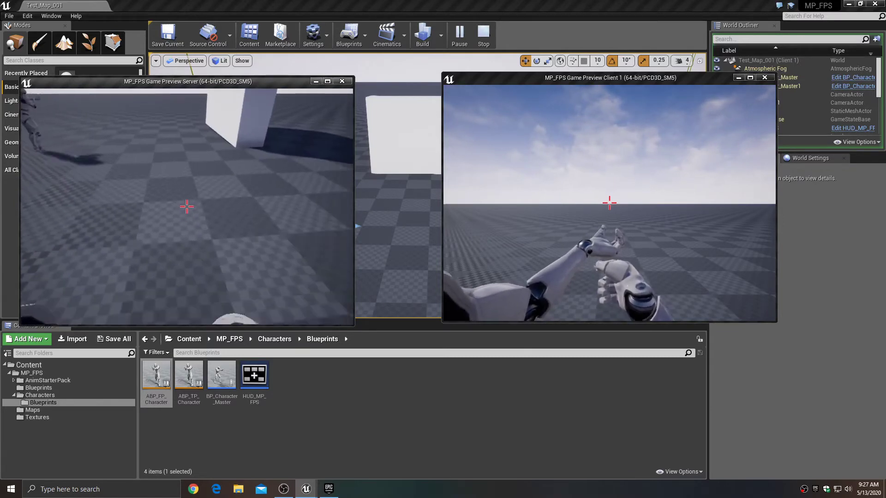
key("w")
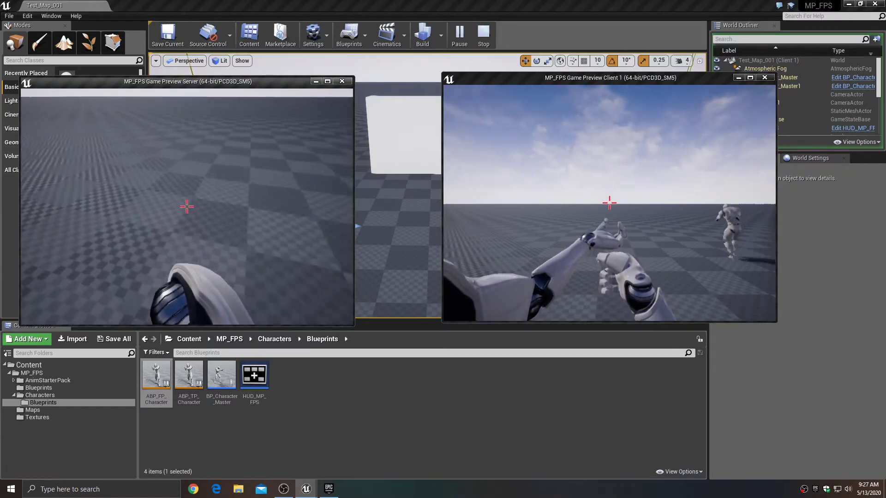
key("w")
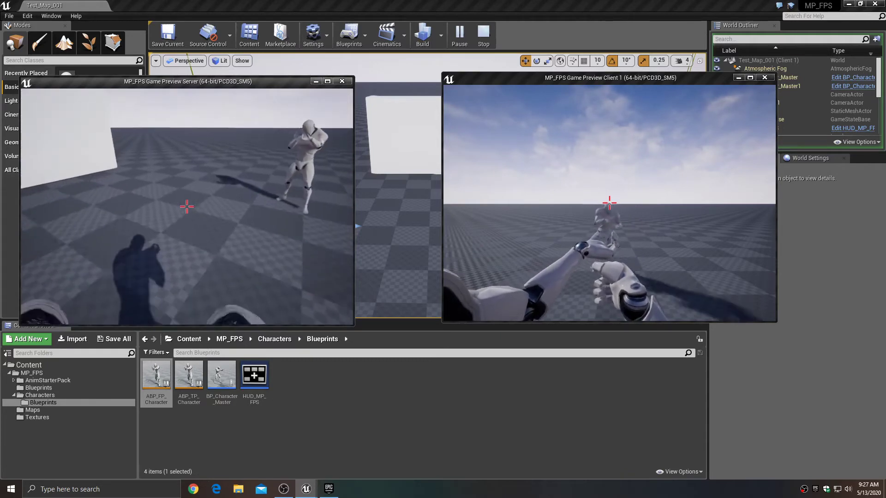
key("space")
key("w")
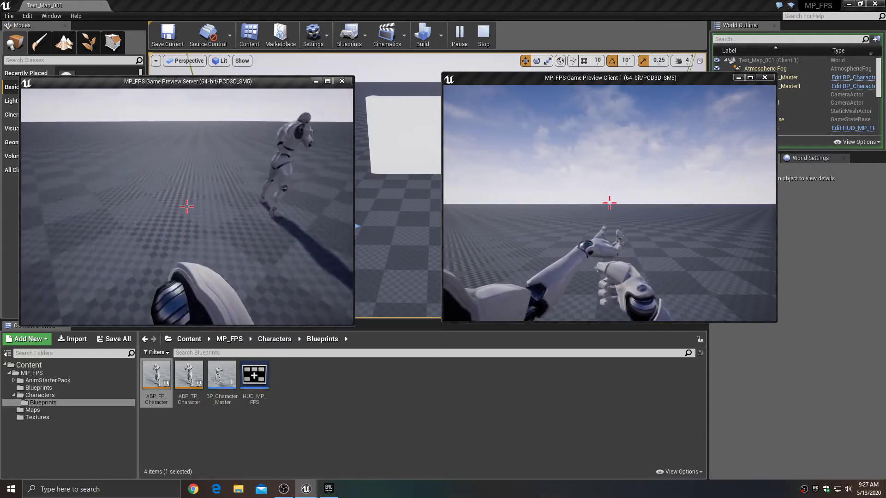
key("w")
key("space")
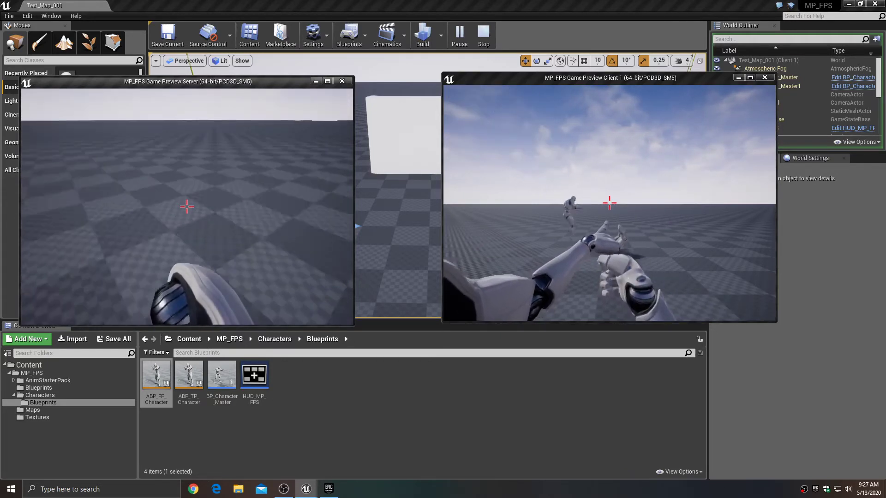
key("Escape")
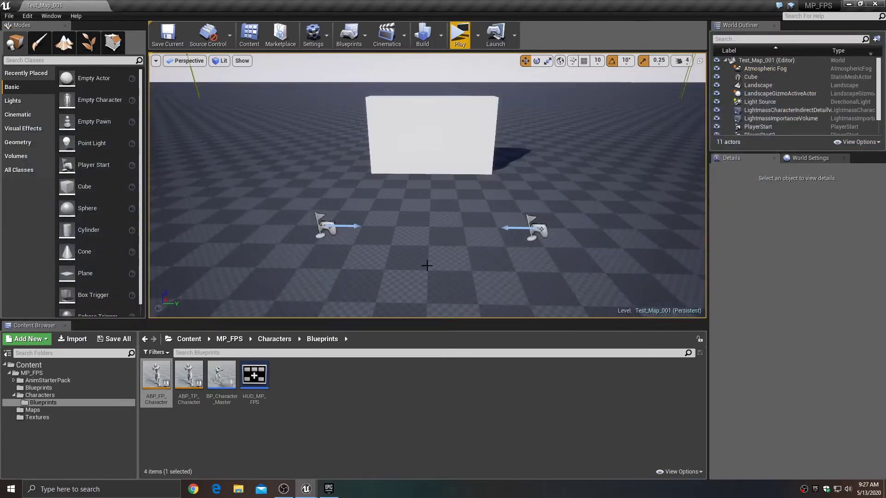
Reopen ABP_FP_Character and inspect the FP_Jump player's settings in Jump_End and the animation used in the Sprint state.
double_click(155, 376)
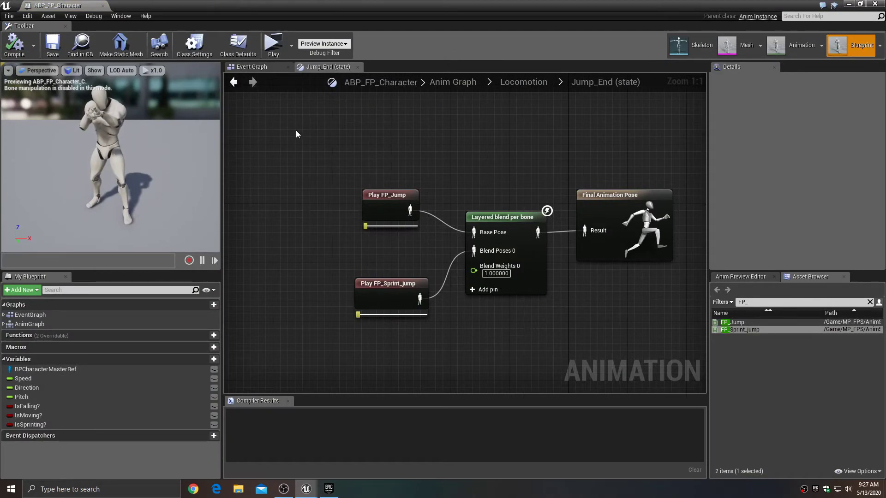
left_click(388, 196)
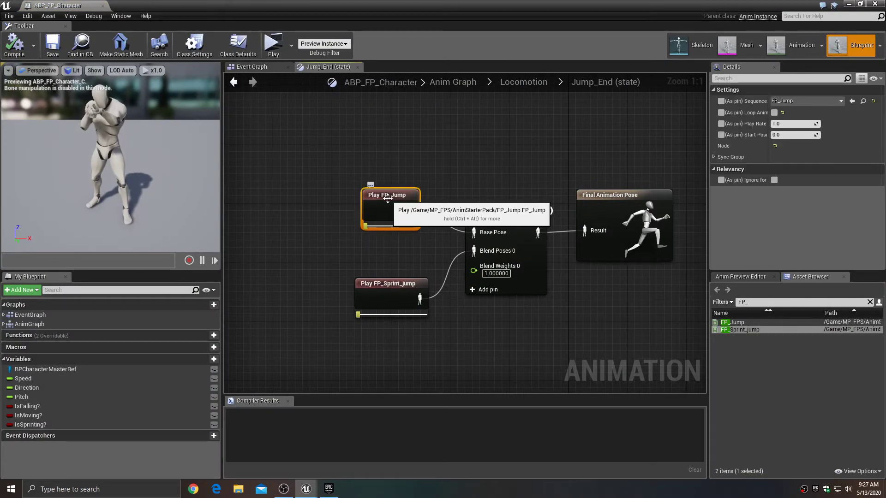
left_click(234, 85)
double_click(392, 126)
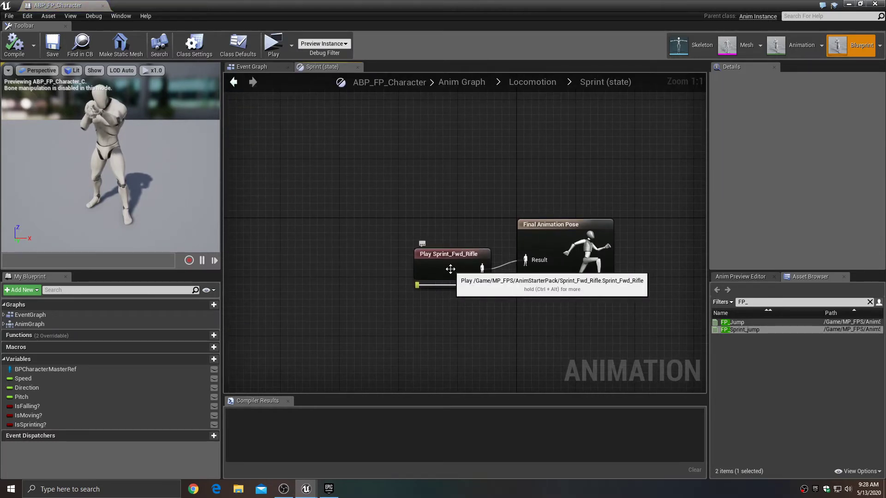
Turn off Loop Animation for the FP_Sprint_jump player in the Jump_Start state.
left_click(233, 82)
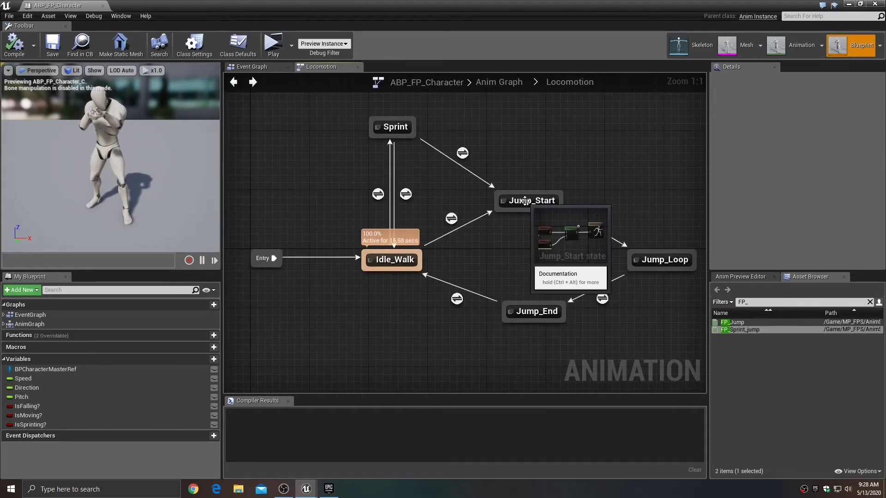
double_click(524, 201)
left_click(370, 231)
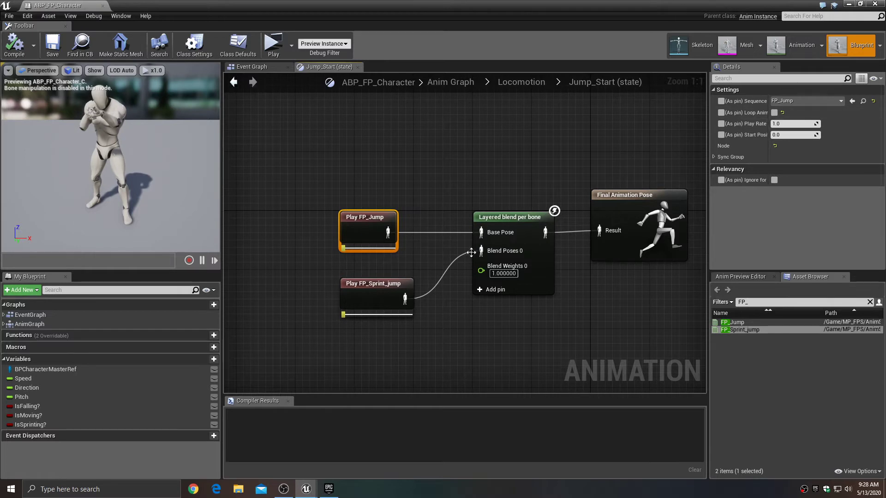
left_click(382, 289)
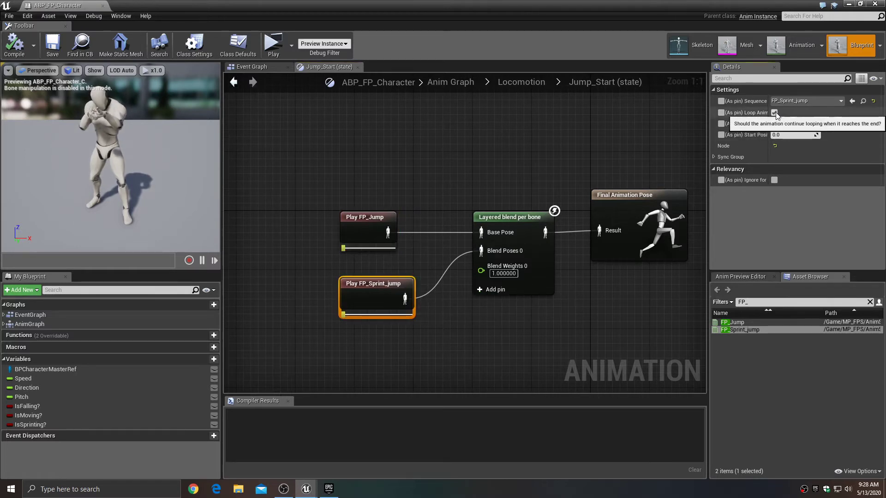
Check the loop settings of the FP_Jump and FP_Sprint_jump players in the Jump_Loop state.
left_click(234, 82)
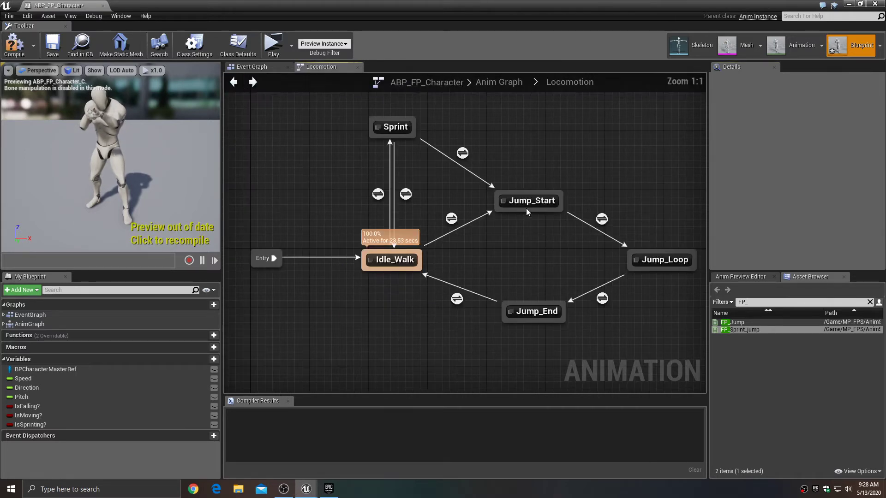
left_click(675, 260)
double_click(675, 259)
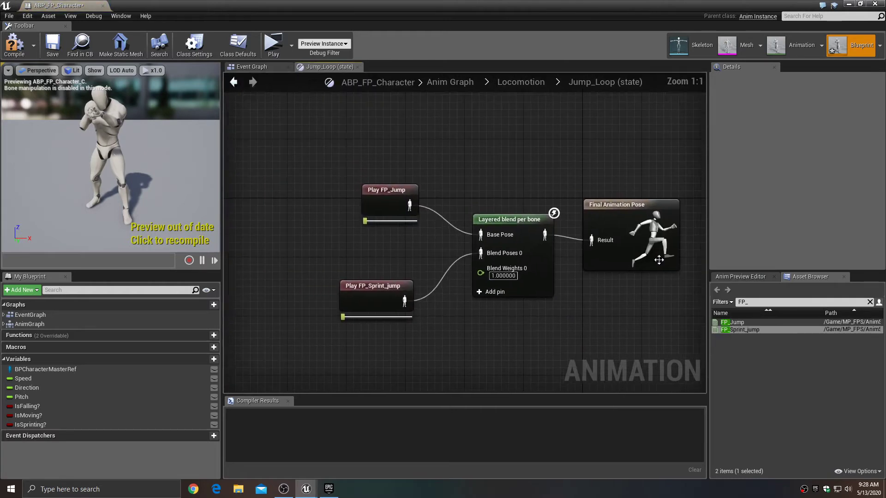
left_click(394, 202)
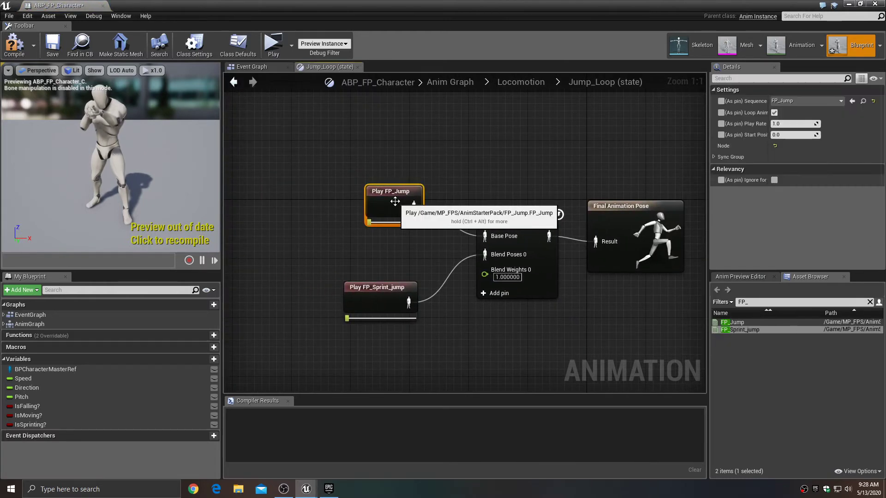
left_click(381, 295)
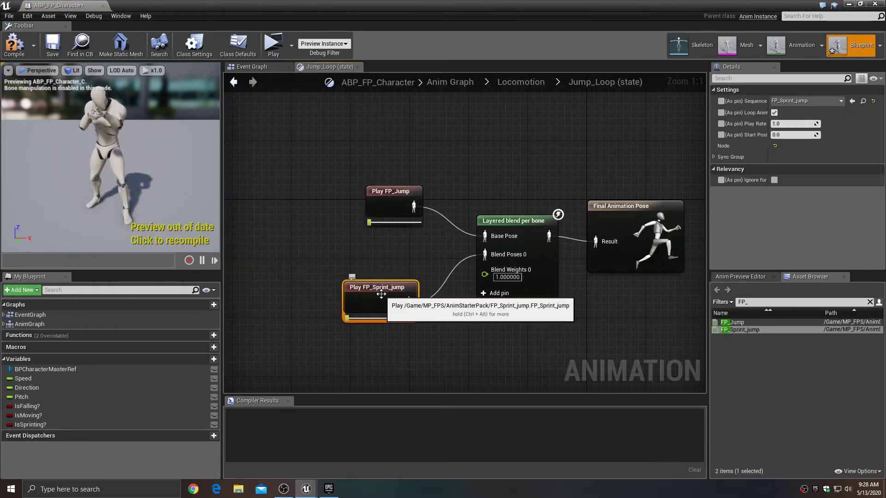
Turn off Loop Animation for the FP_Sprint_jump player in the Jump_End state, compile and save, and check the FP_Jump player's settings.
left_click(235, 83)
double_click(530, 310)
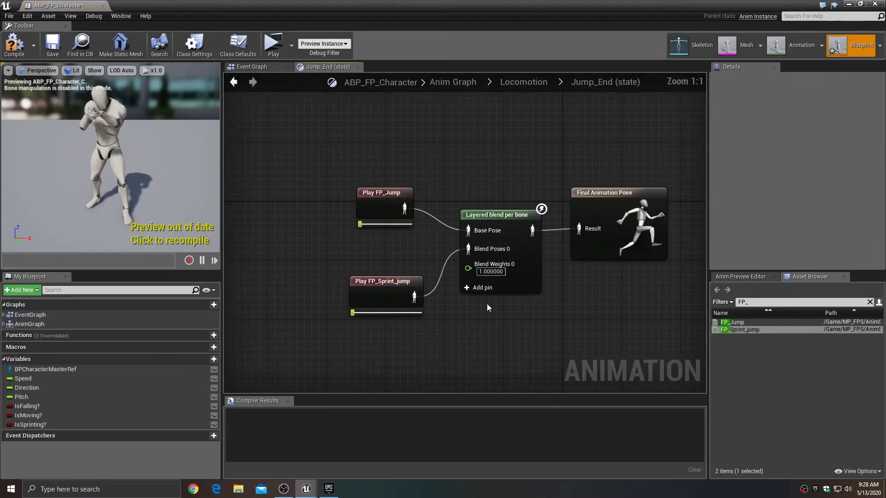
left_click(399, 295)
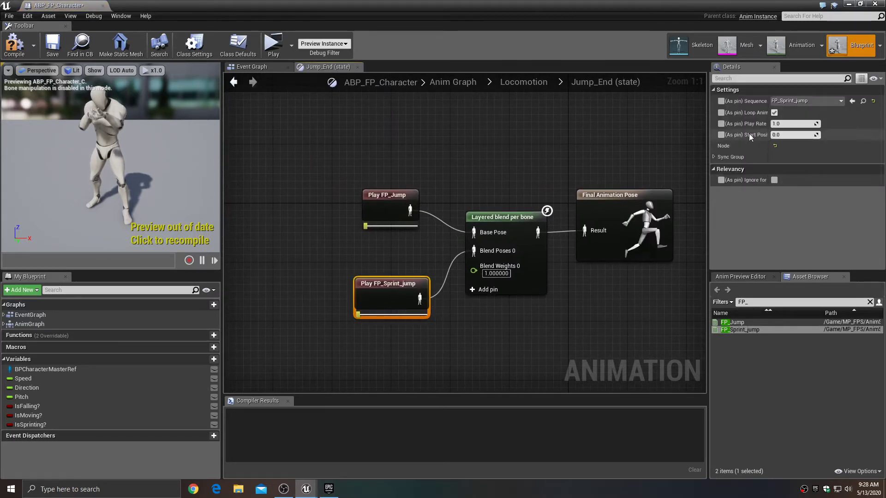
left_click(774, 112)
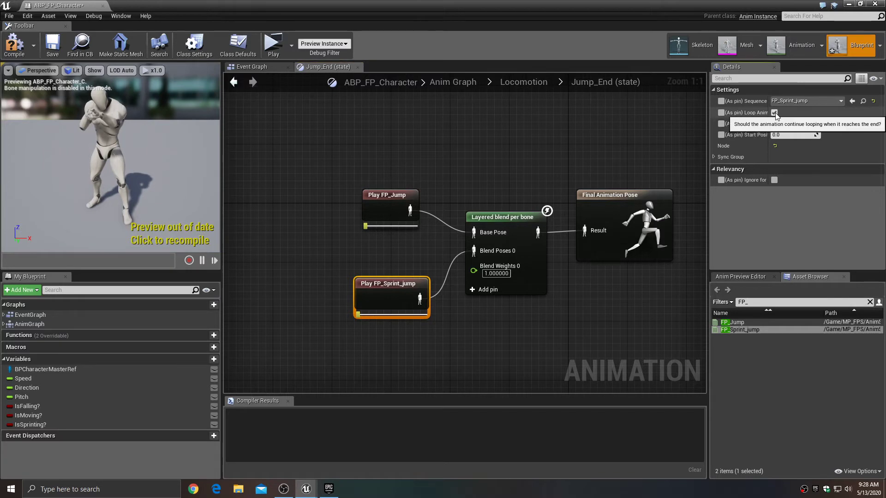
left_click(16, 49)
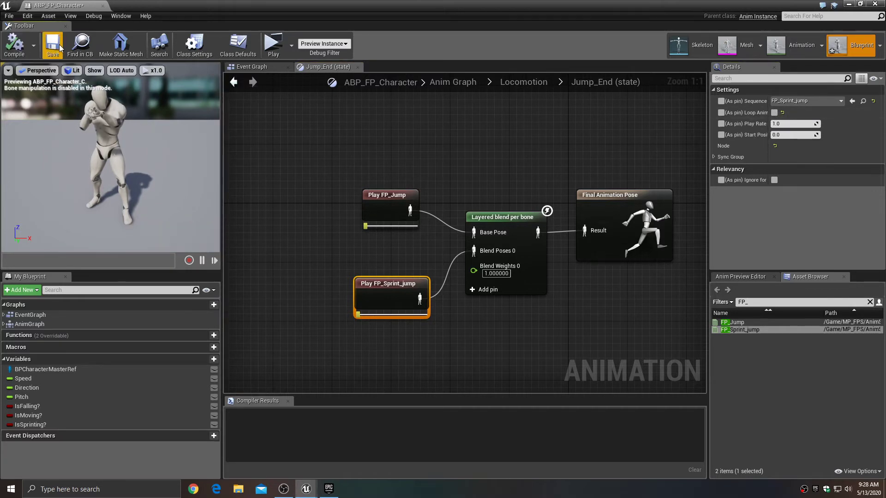
left_click(399, 203)
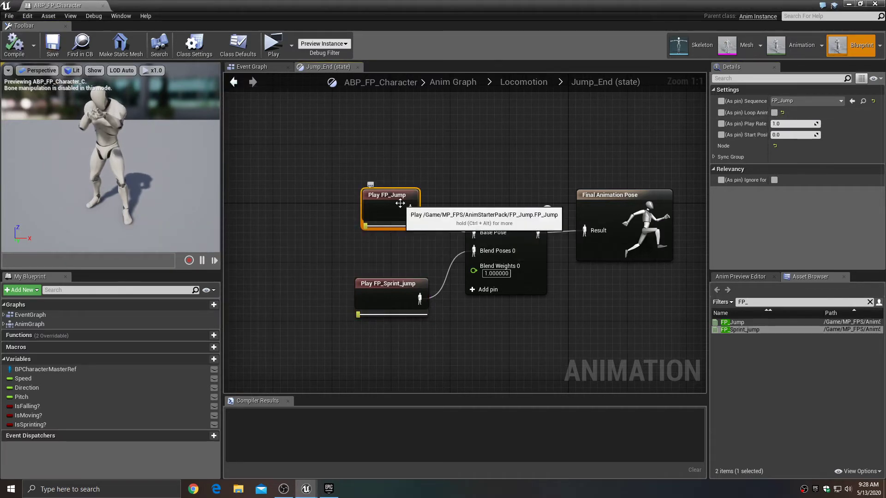
left_click(233, 83)
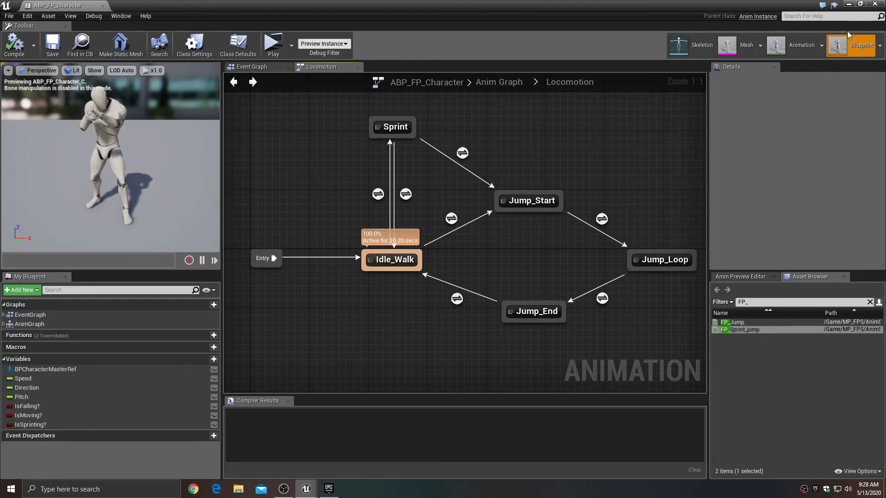
Play-test the level by moving and jumping with the server character to check the first-person animations, and end the session.
left_click(850, 6)
left_click(460, 36)
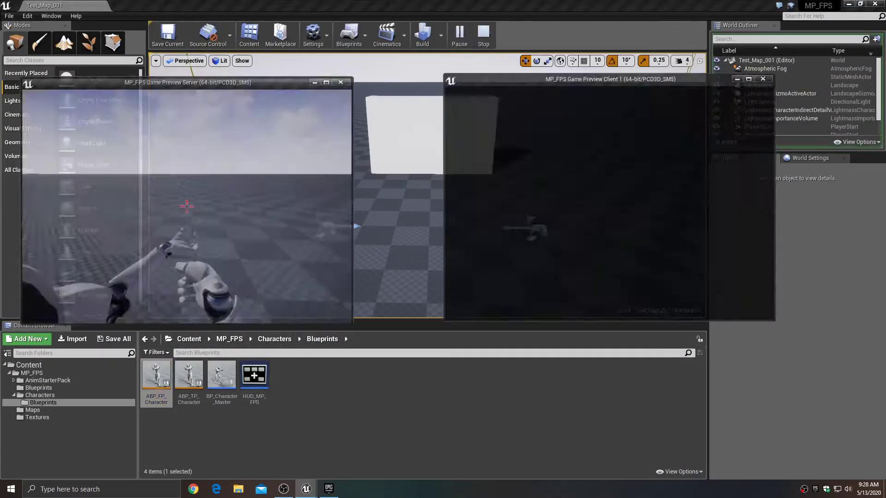
key("w")
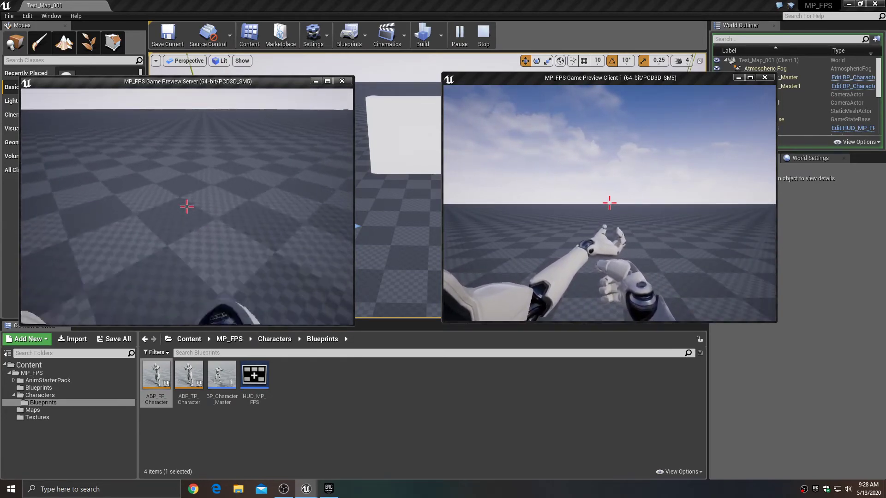
key("w")
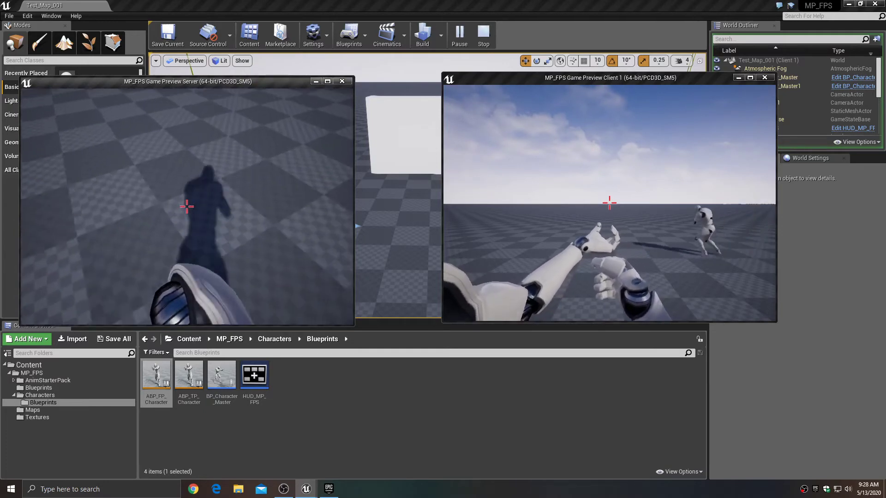
key("w")
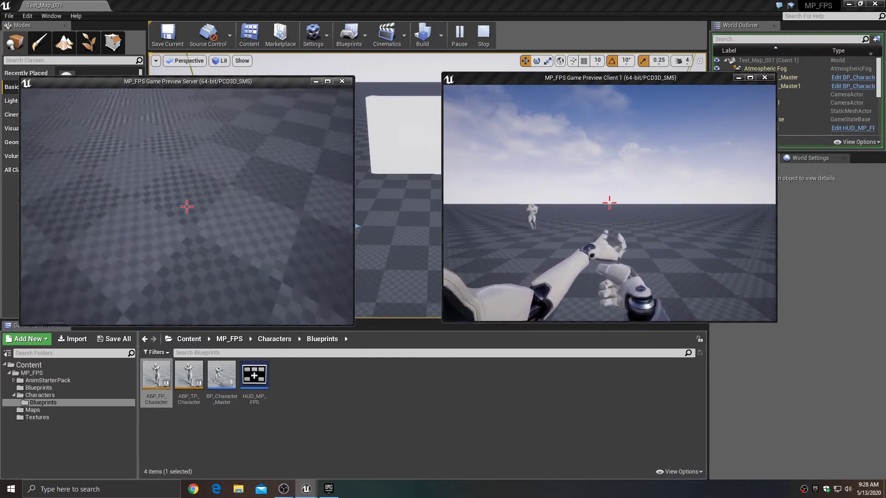
key("w")
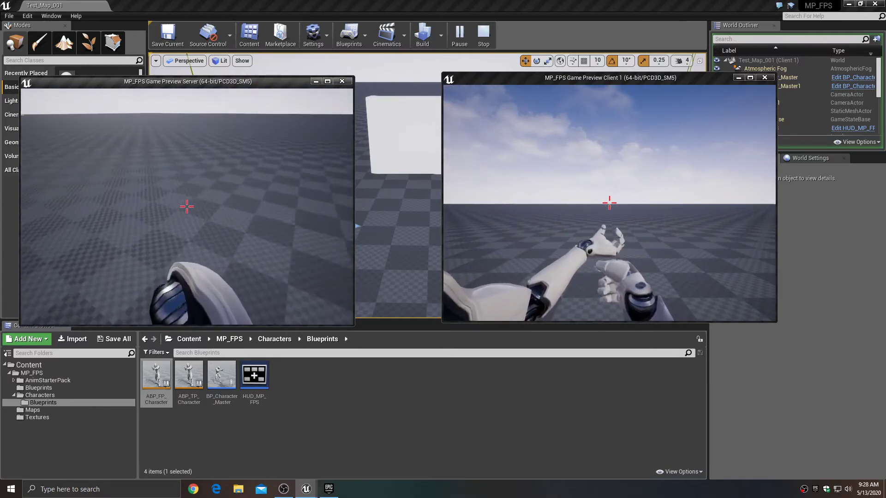
key("w")
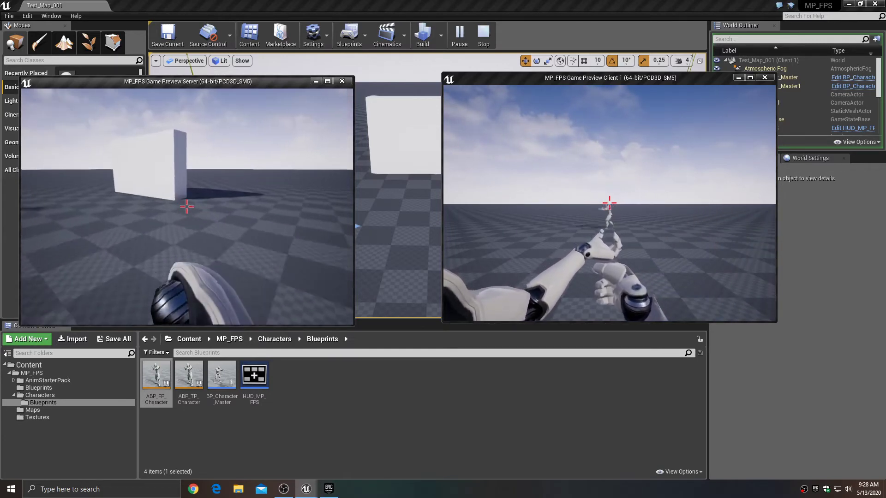
key("Escape")
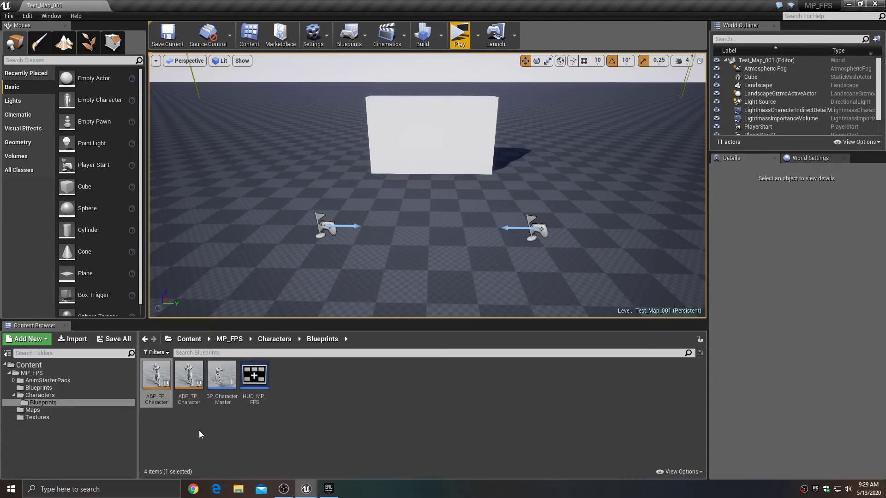
Reopen ABP_FP_Character and copy the Sprint, Idle_Walk and three jump states with their transitions from the Locomotion state machine.
double_click(157, 375)
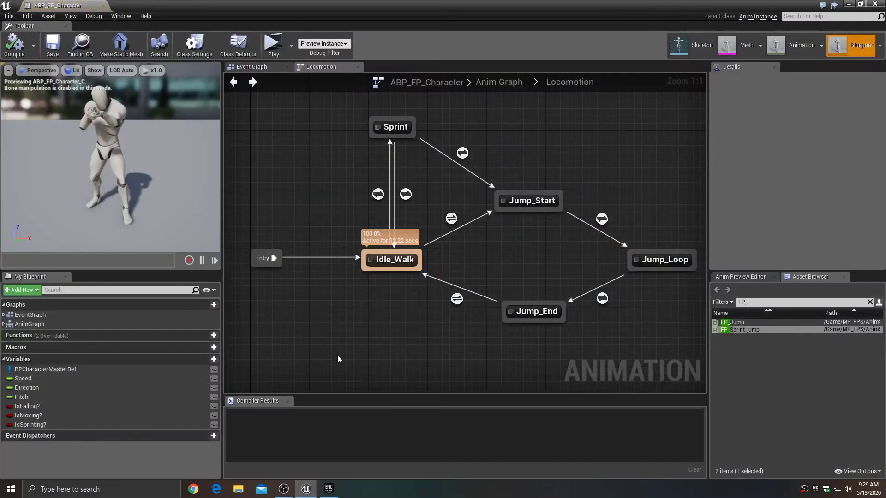
right_click_drag(336, 355, 307, 354)
scroll(308, 354, "down", 2)
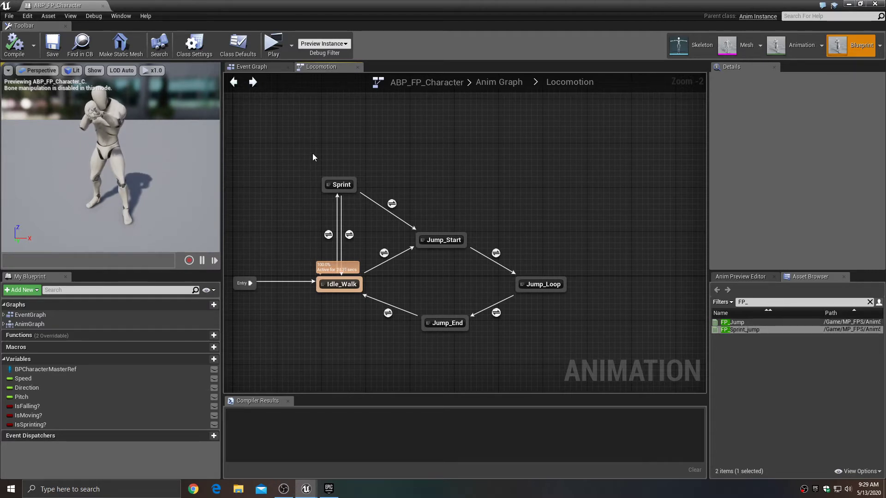
left_click_drag(313, 157, 580, 207)
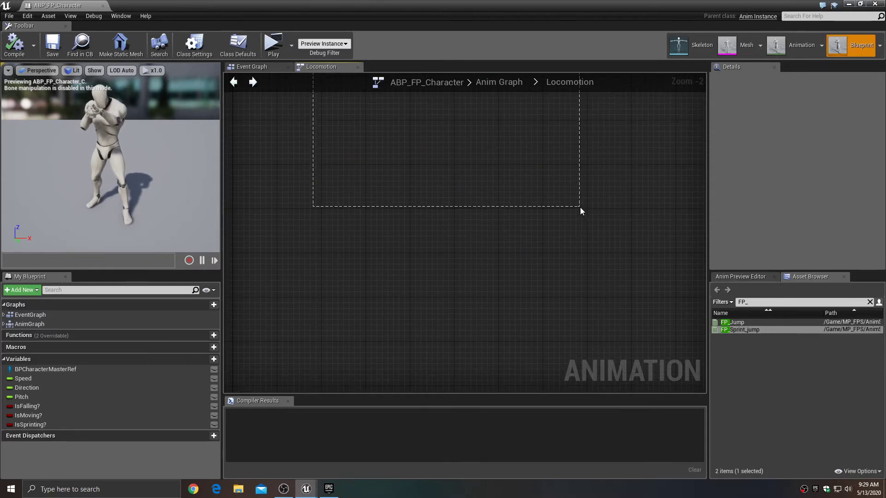
scroll(516, 233, "down", 5)
scroll(387, 300, "up", 5)
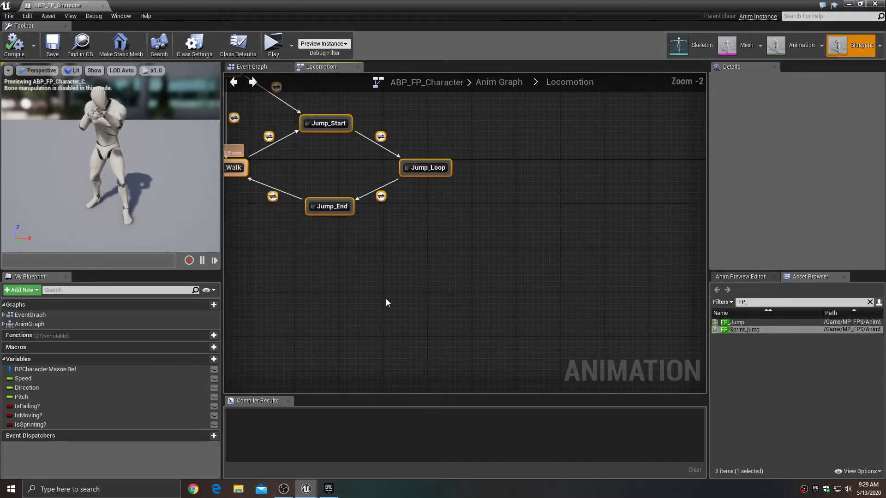
right_click_drag(386, 298, 458, 362)
left_click(363, 317)
left_click_drag(253, 114, 551, 326)
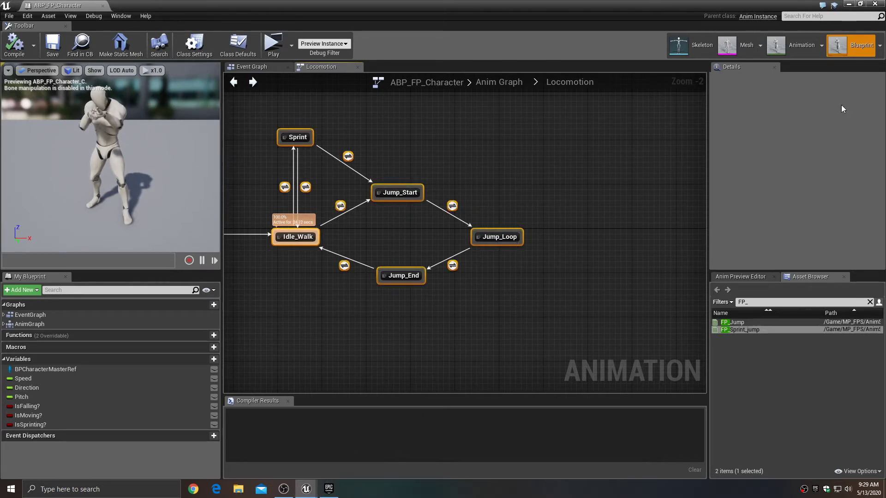
Open the Locomotion state machine of ABP_TP_Character and paste the copied states and transitions into the empty space above the existing ones.
left_click(850, 4)
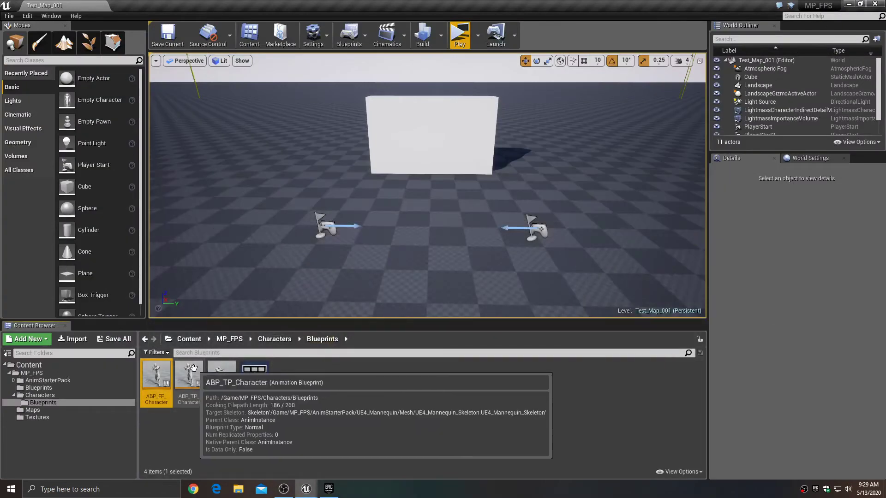
double_click(190, 378)
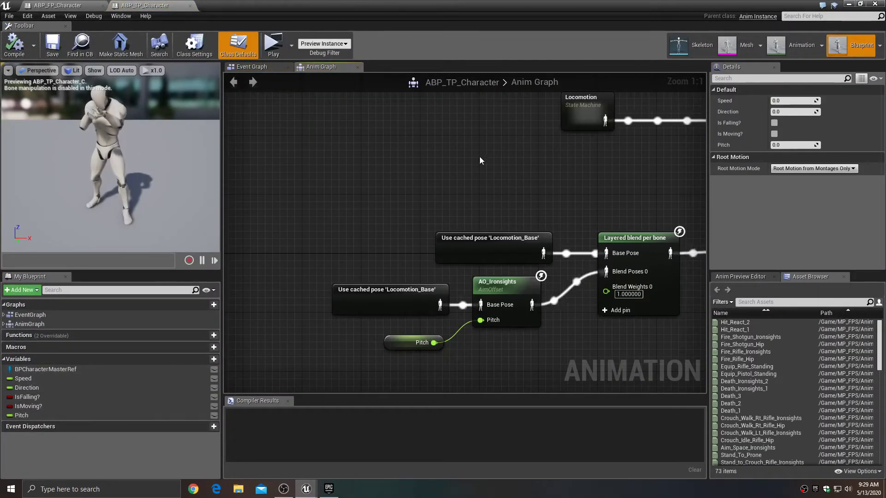
right_click_drag(479, 156, 318, 261)
double_click(416, 209)
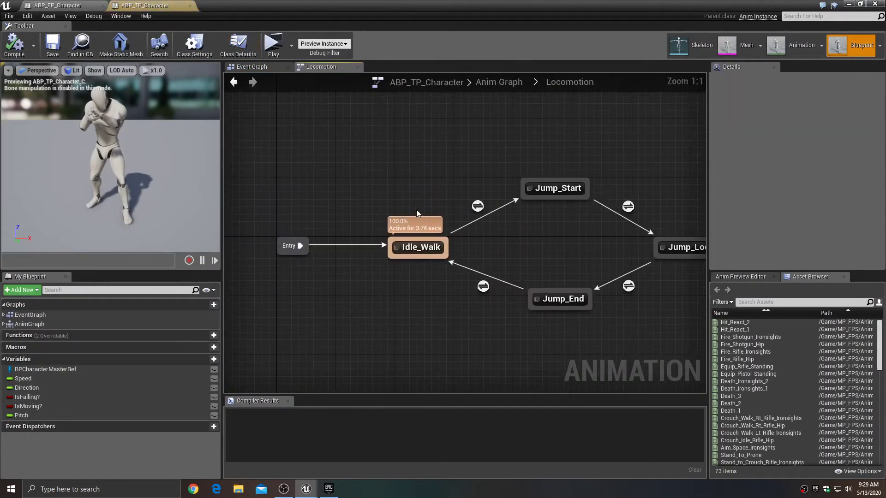
right_click_drag(416, 209, 341, 370)
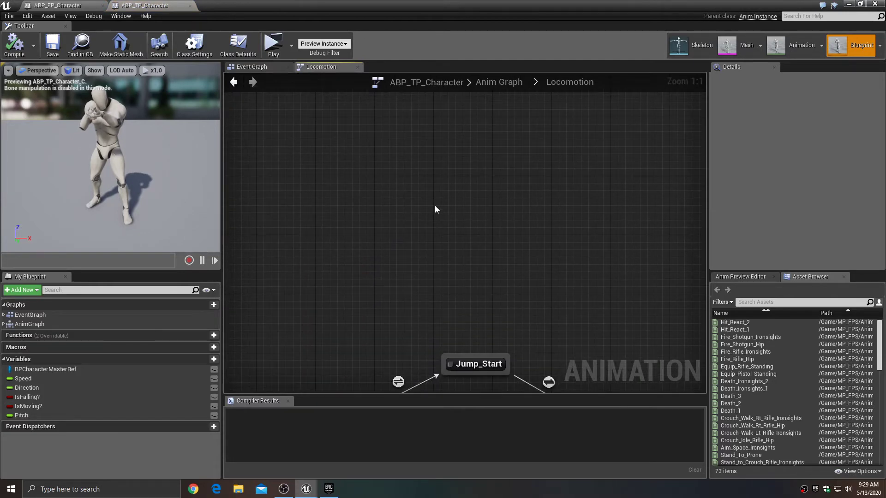
key("ctrl+v")
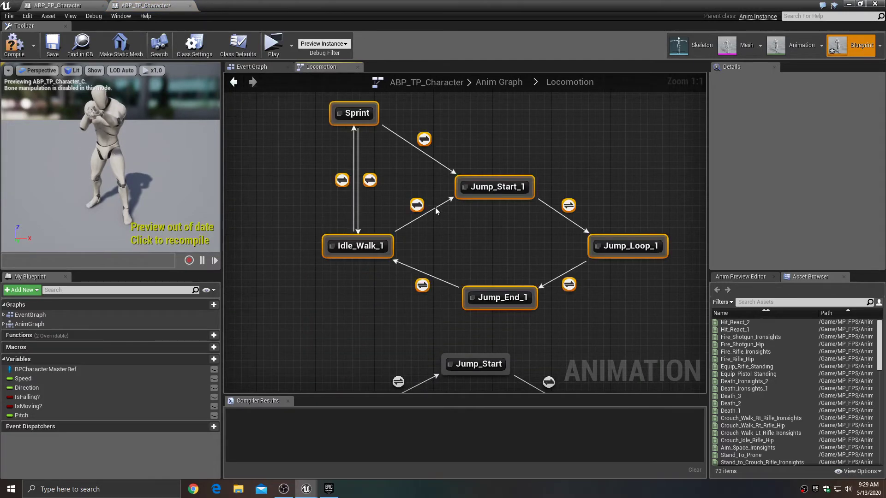
right_click_drag(378, 307, 436, 212)
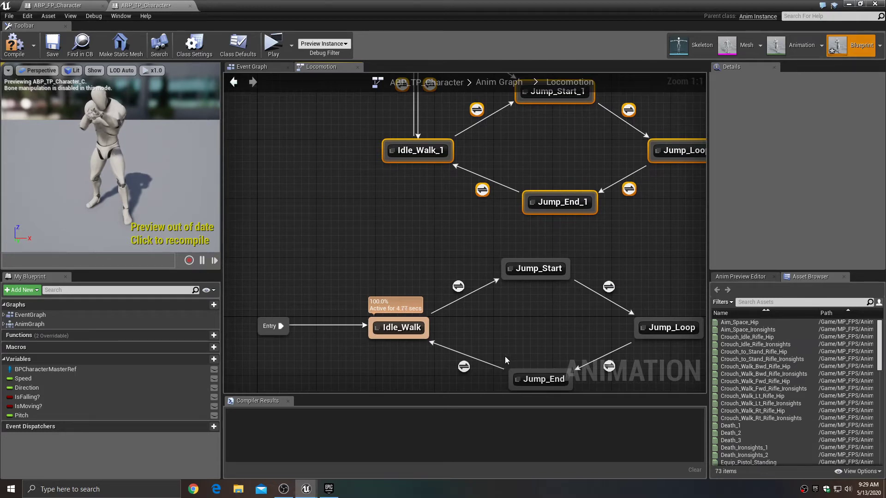
Connect Entry to the pasted Idle_Walk_1 state instead of the original Idle_Walk, and compile and save ABP_TP_Character.
left_click_drag(281, 327, 393, 164)
right_click_drag(425, 207, 400, 229)
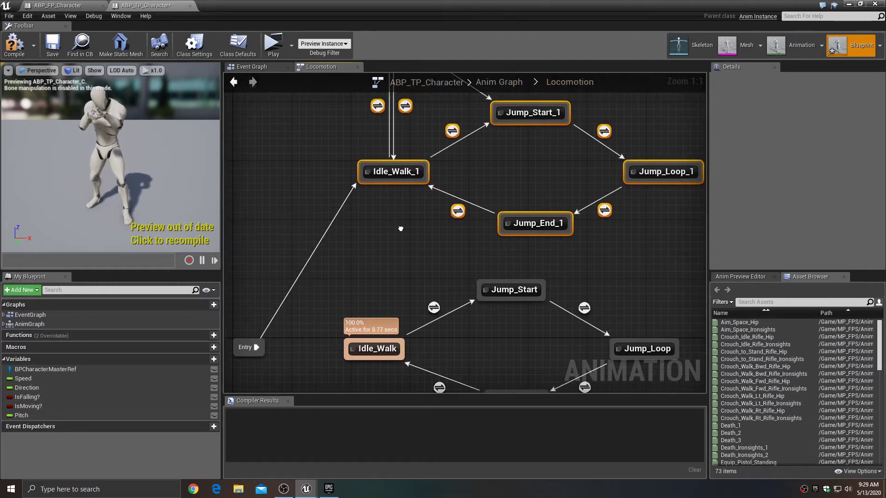
left_click(14, 46)
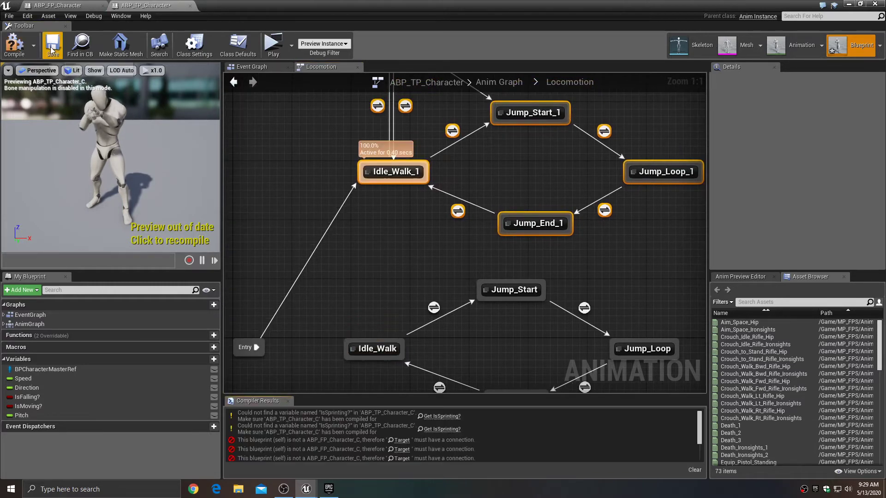
left_click(52, 49)
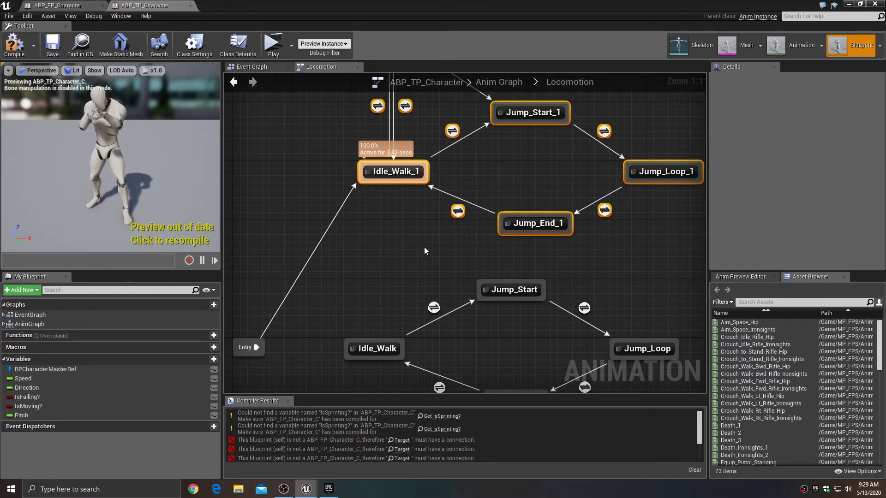
Create the missing IsSprinting? variable from its node in the Idle_Walk_1 to Sprint rule, and compile the blueprint.
right_click_drag(425, 248, 470, 284)
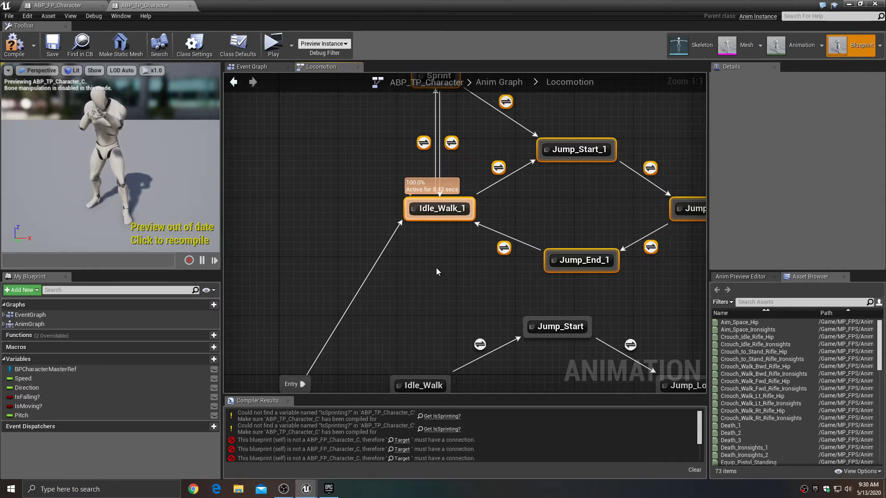
mouse_move(423, 144)
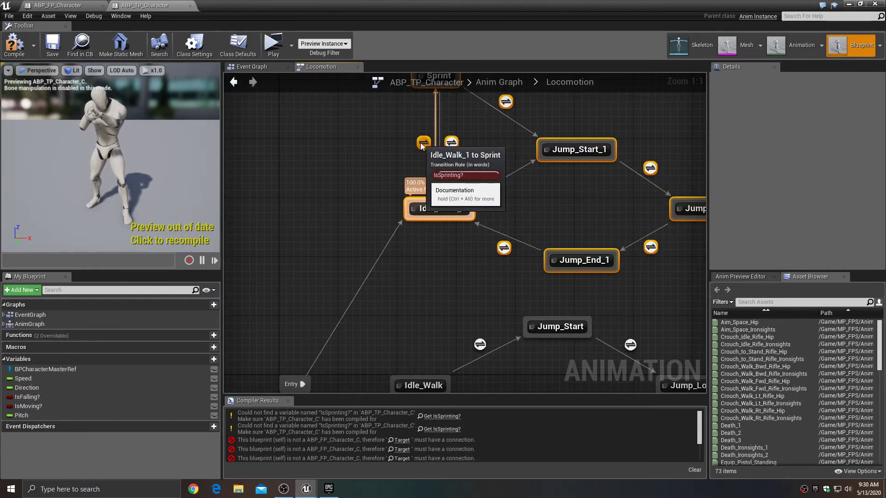
double_click(420, 144)
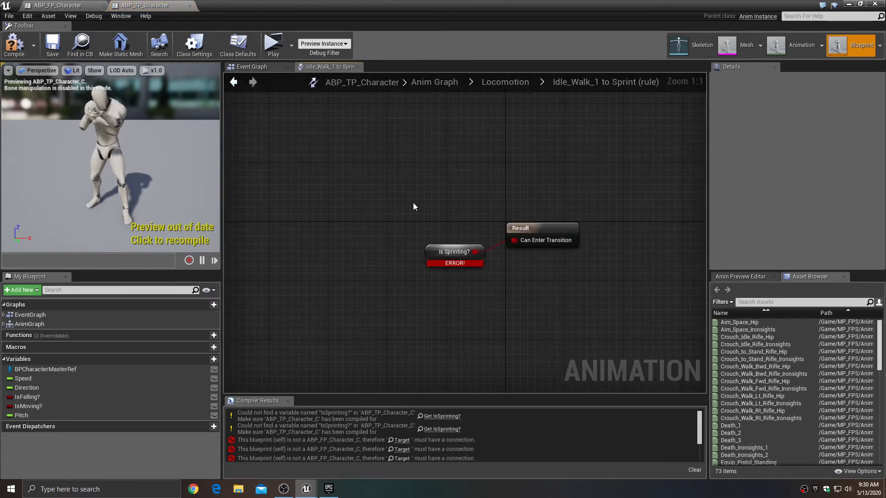
right_click(429, 253)
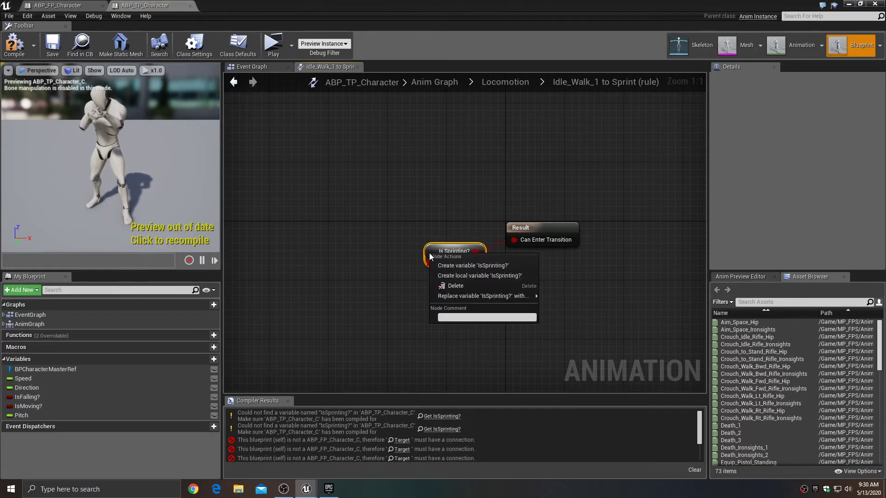
left_click(458, 267)
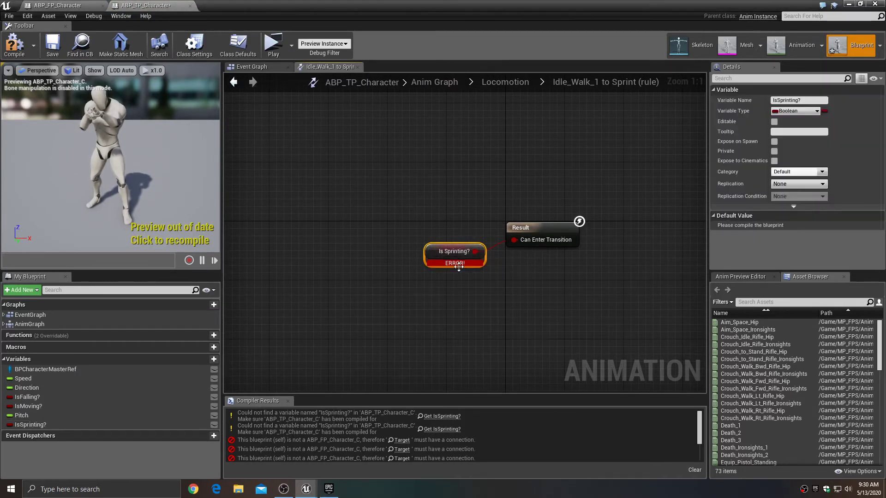
left_click(15, 48)
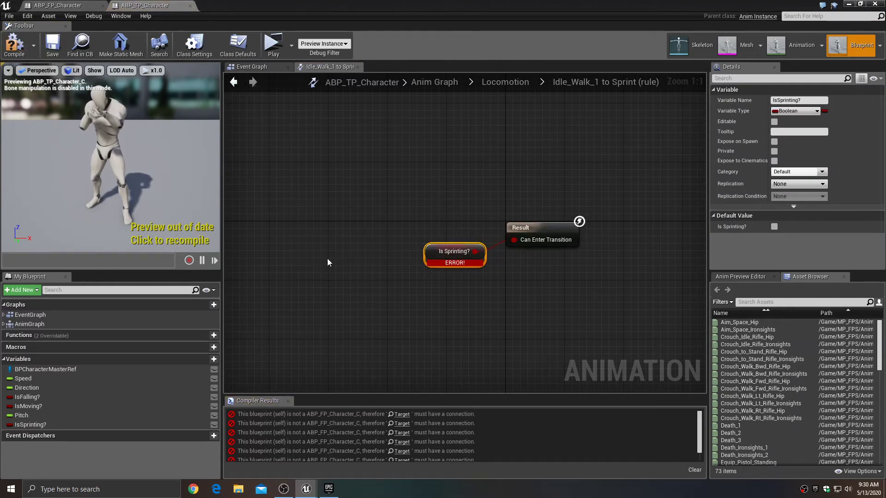
left_click(404, 415)
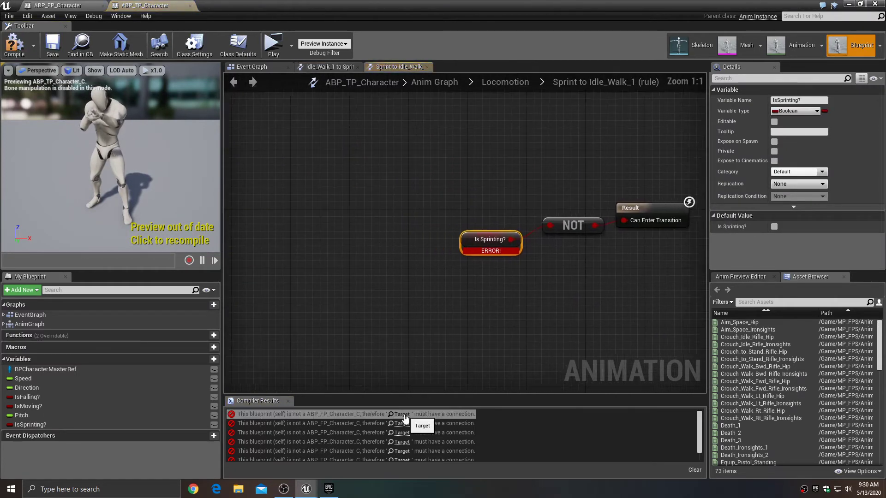
right_click(469, 240)
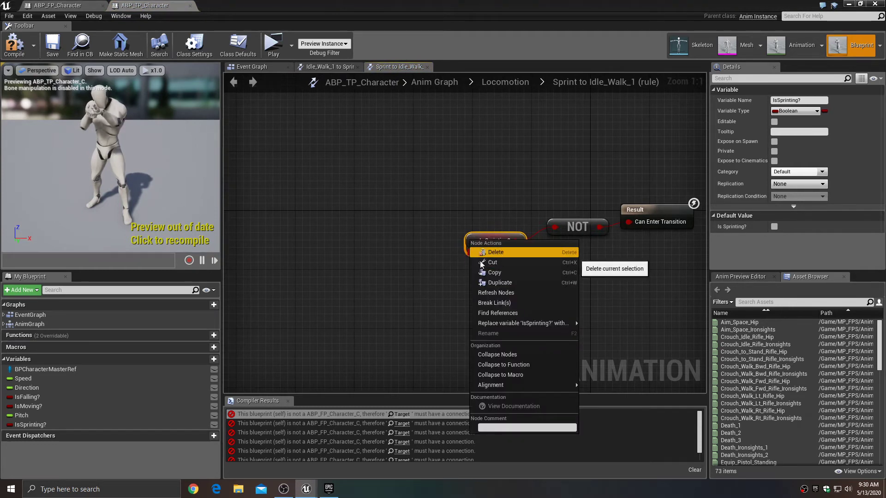
left_click(427, 268)
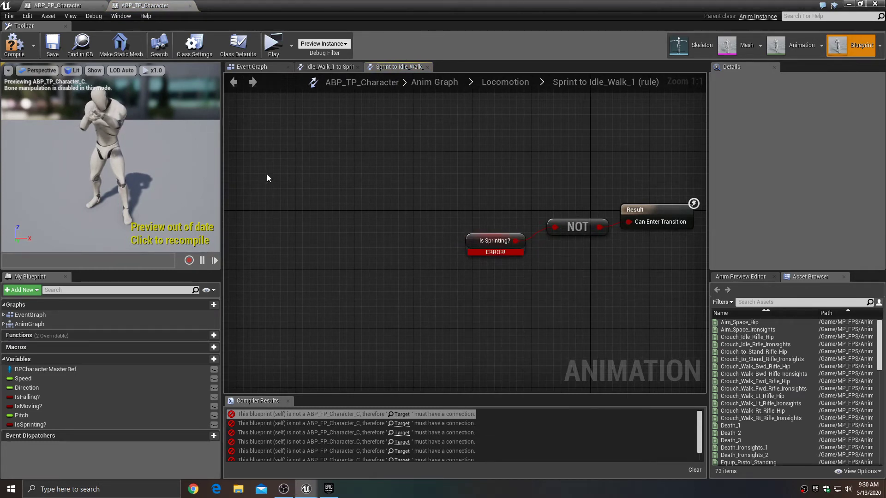
left_click(427, 67)
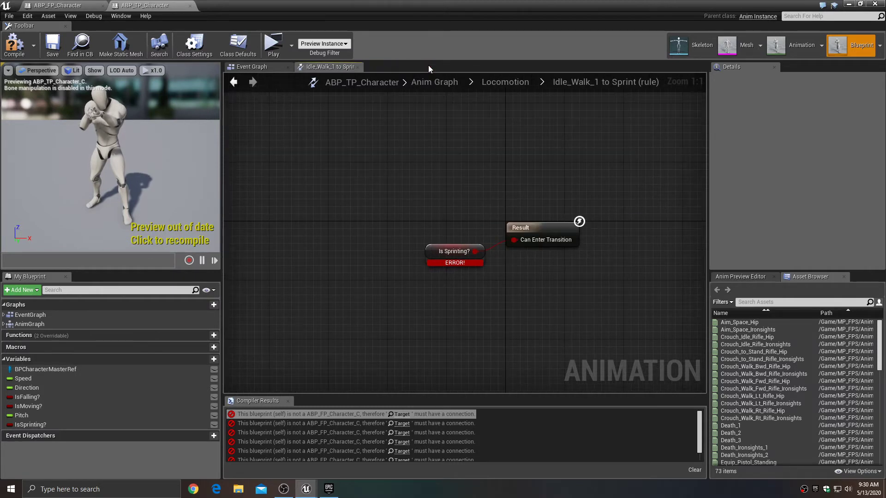
In the Idle_Walk_1 to Sprint rule, replace the broken IsSprinting? node with this blueprint's own IsSprinting? getter feeding Can Enter Transition, and save.
left_click(235, 83)
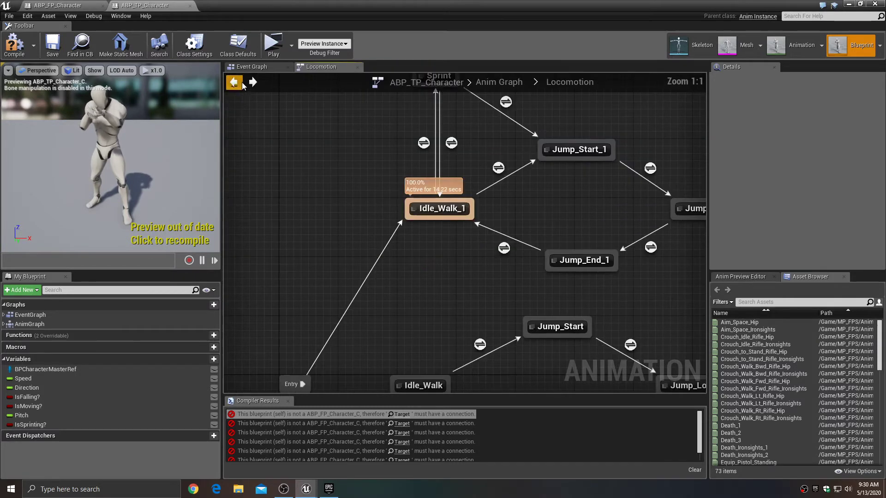
double_click(423, 143)
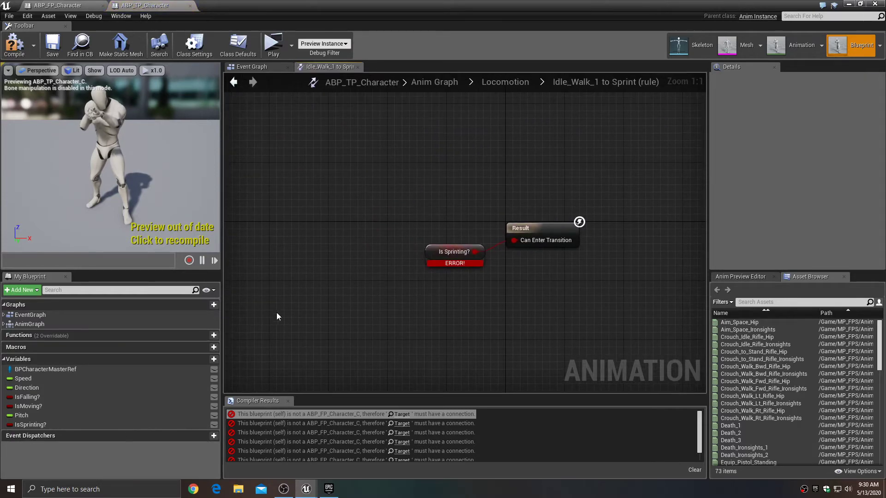
left_click_drag(32, 424, 407, 303)
left_click(418, 308)
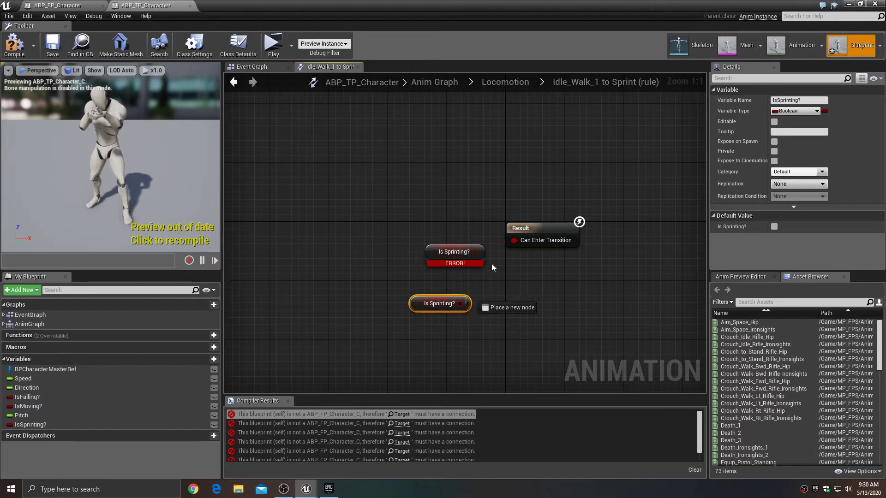
left_click_drag(461, 303, 516, 238)
left_click(456, 252)
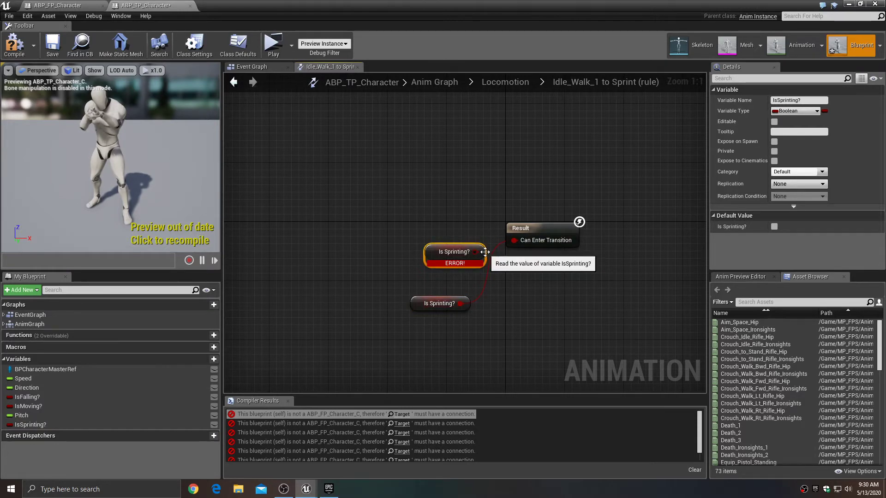
key("Delete")
left_click_drag(418, 303, 431, 252)
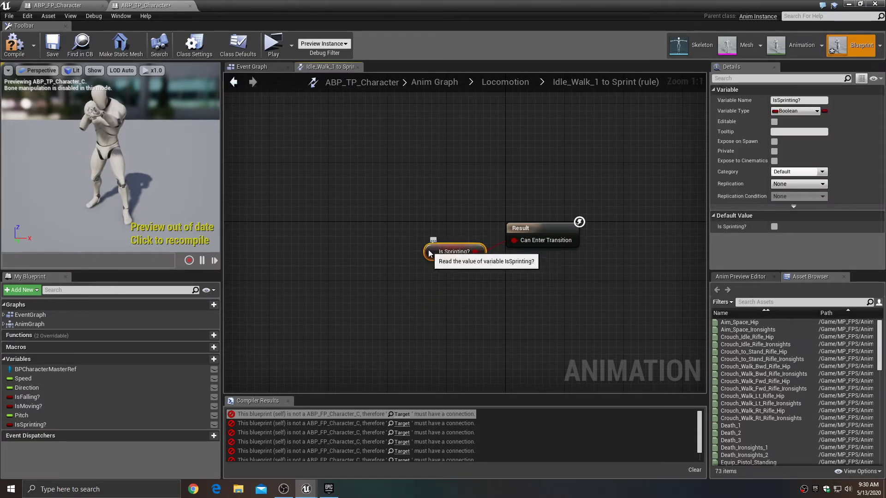
left_click(52, 44)
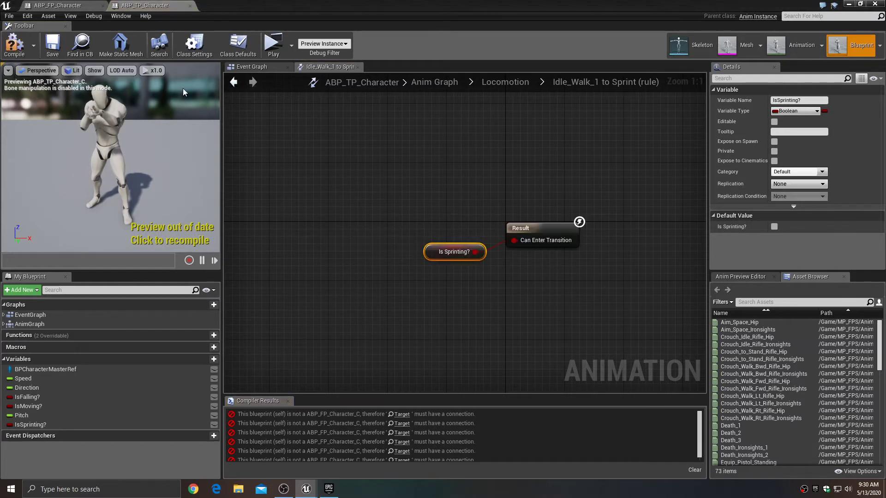
In the Sprint to Idle_Walk_1 rule, replace the broken IsSprinting? node with this blueprint's own getter feeding NOT, and compile and save.
left_click(233, 83)
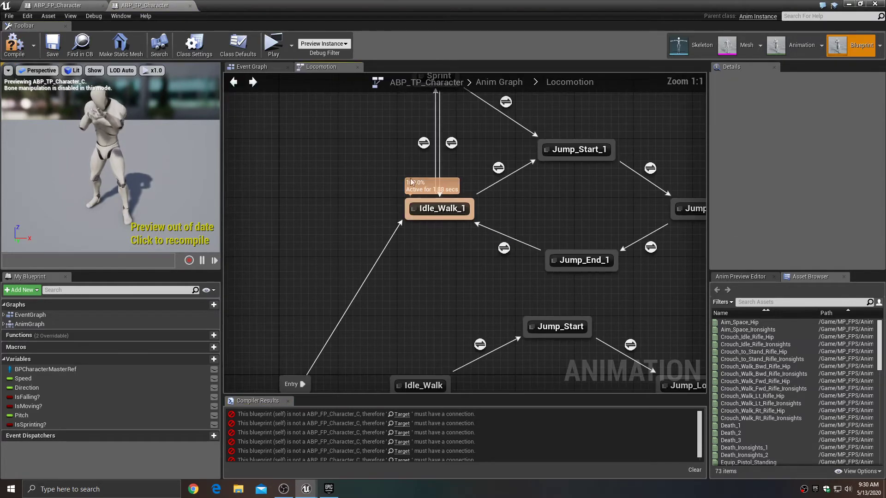
double_click(450, 144)
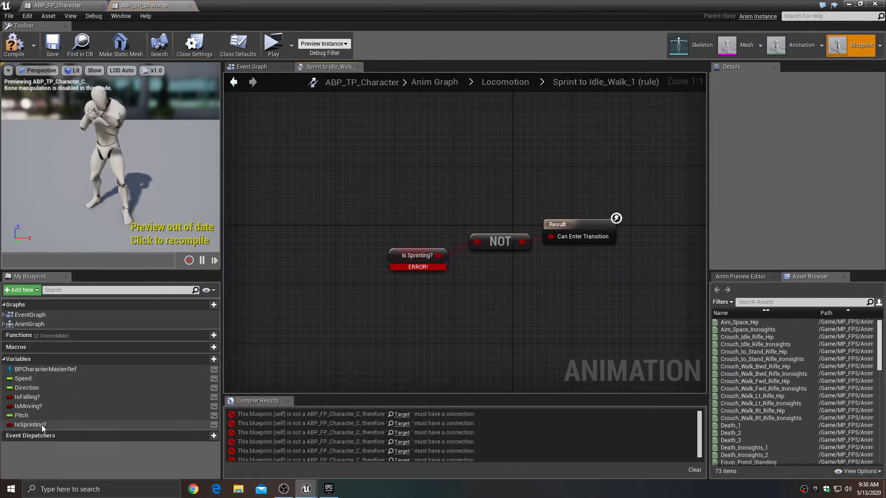
left_click_drag(41, 424, 477, 242)
left_click(405, 321)
left_click(417, 256)
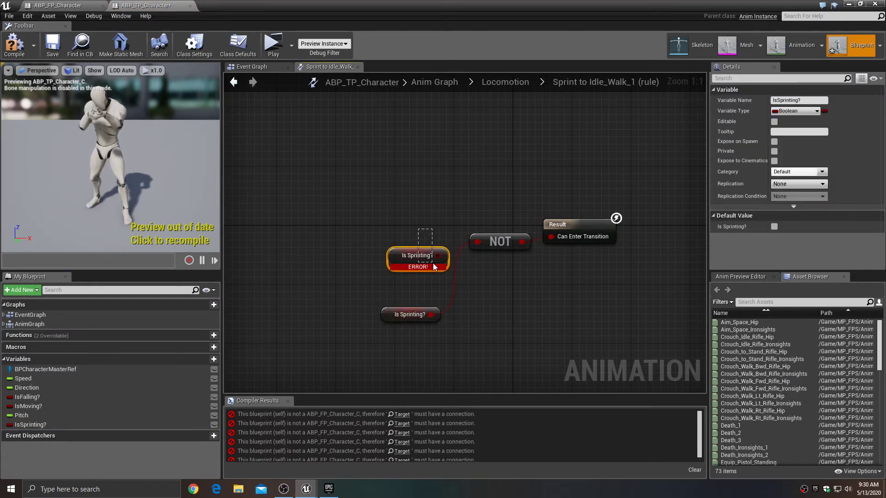
key("Delete")
left_click_drag(393, 314, 401, 256)
left_click(15, 49)
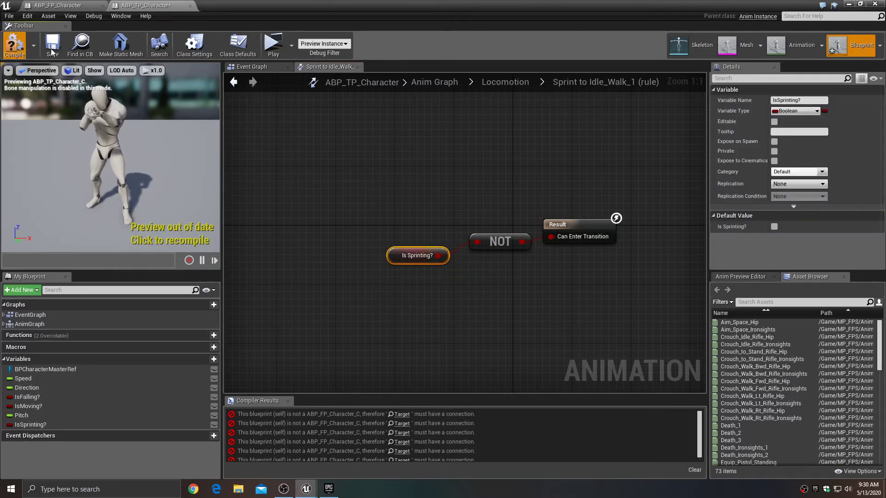
In the Idle_Walk_1 to Jump_Start_1 rule, replace the broken IsFalling? node with this blueprint's own IsFalling? getter feeding Can Enter Transition.
left_click(233, 82)
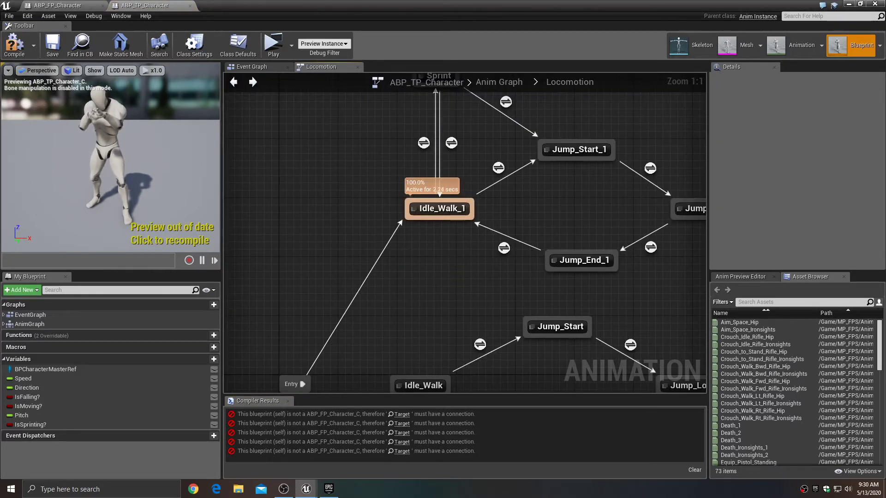
double_click(404, 200)
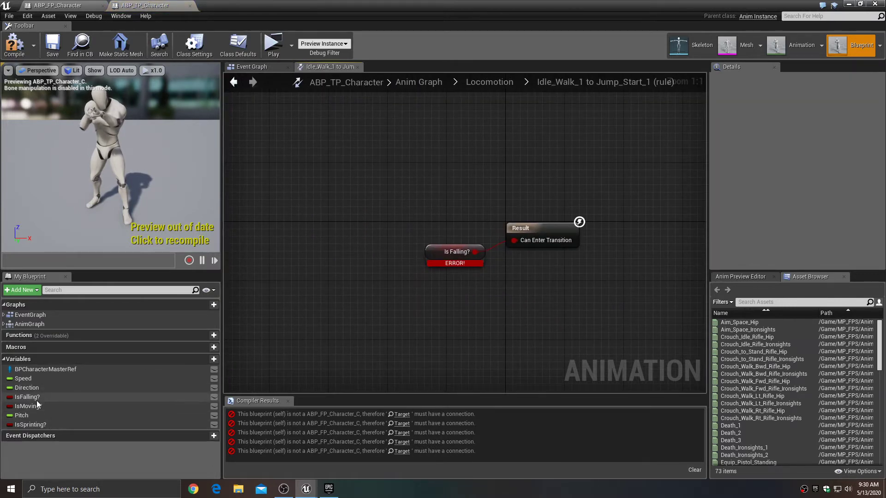
left_click_drag(26, 397, 400, 291)
left_click(411, 303)
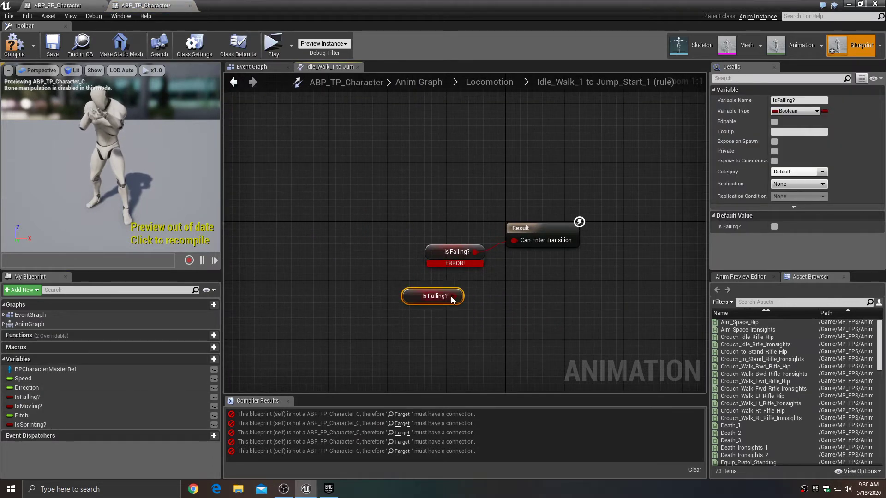
left_click_drag(452, 296, 523, 241)
left_click(467, 251)
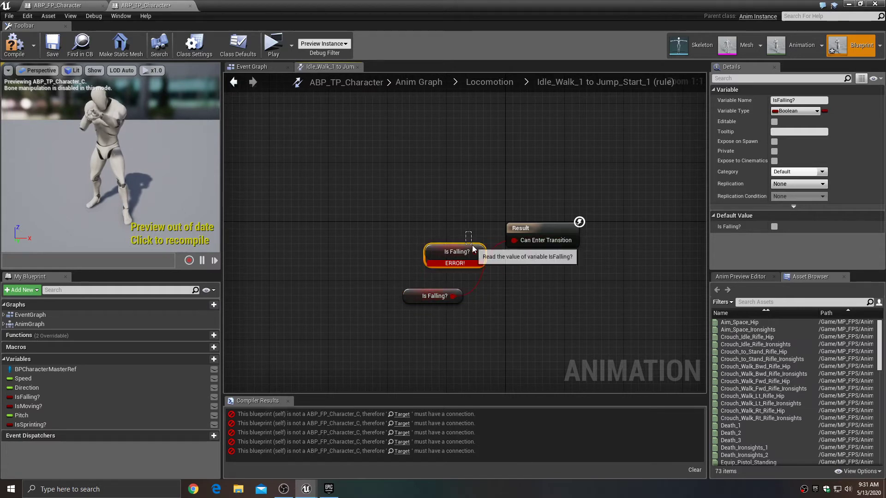
key("Delete")
left_click_drag(408, 295, 431, 259)
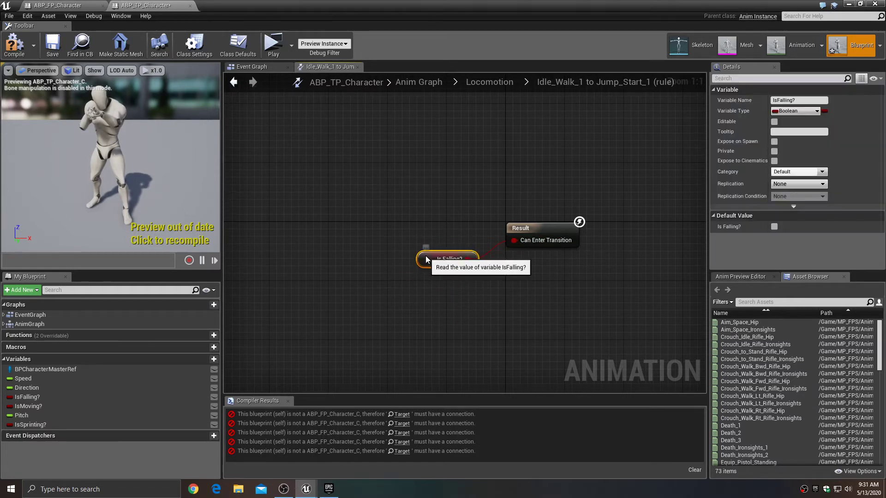
In the Jump_Loop_1 to Jump_End_1 rule, replace the broken IsFalling? node with this blueprint's own getter feeding NOT, and compile and save.
left_click(233, 82)
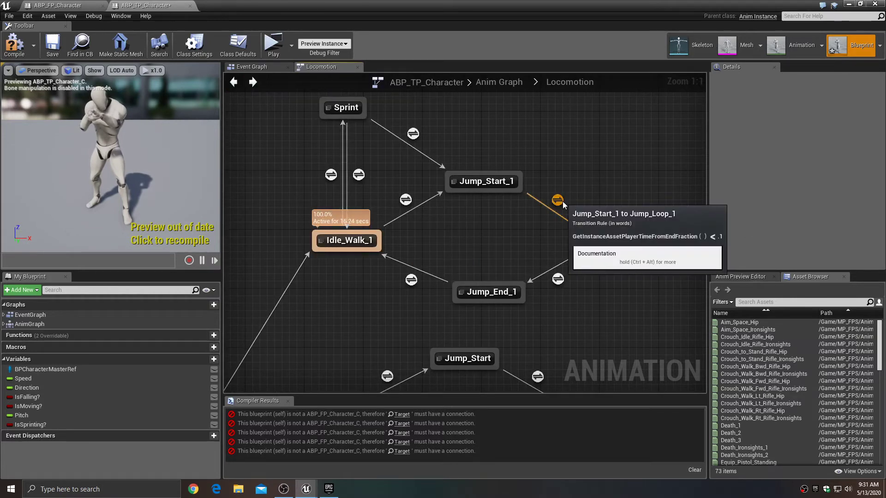
double_click(558, 279)
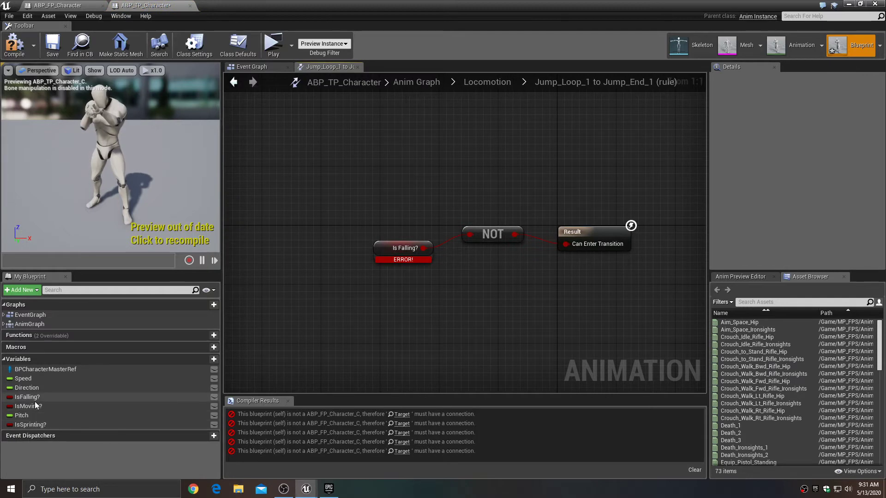
left_click_drag(27, 397, 471, 236)
left_click(409, 320)
left_click(406, 249)
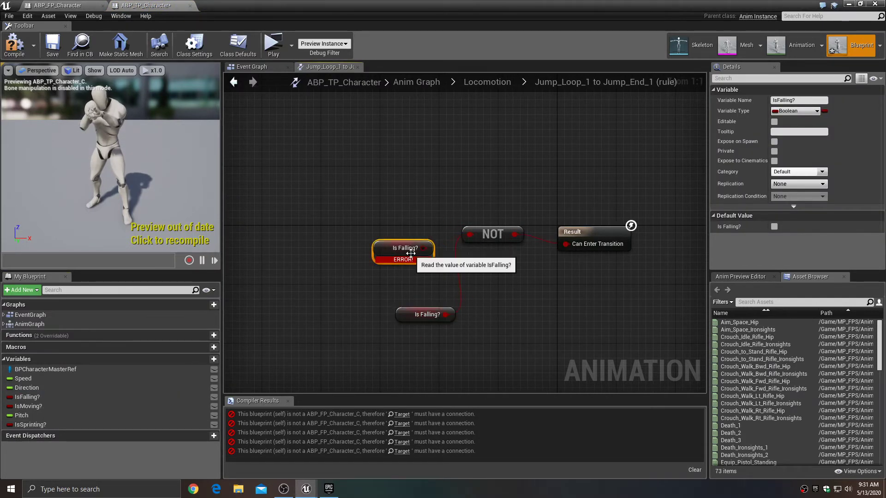
key("Delete")
left_click_drag(404, 309, 382, 238)
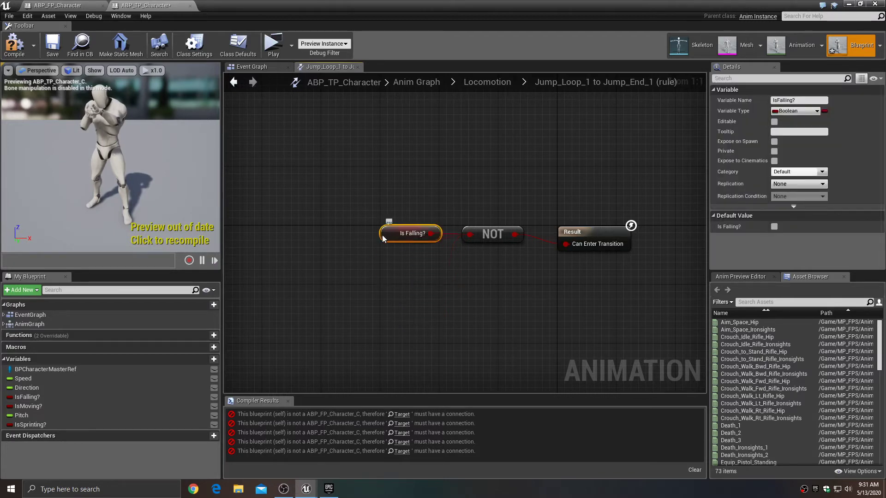
left_click(234, 83)
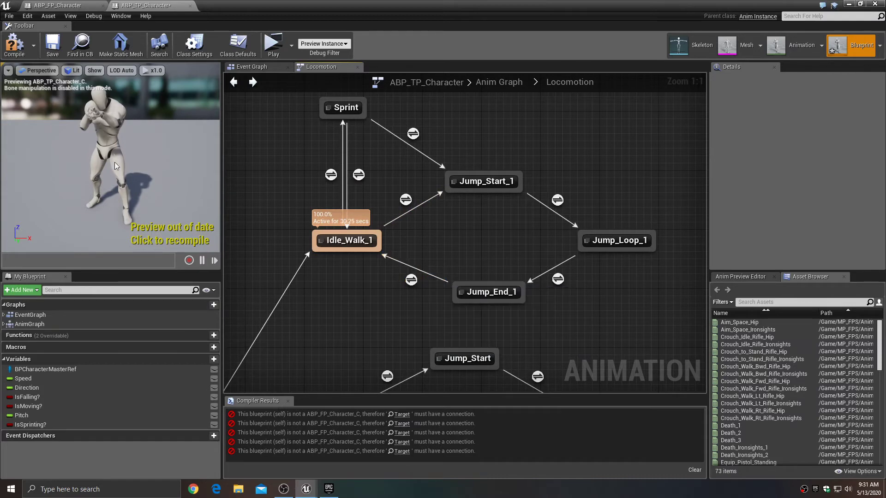
left_click(14, 46)
left_click(58, 48)
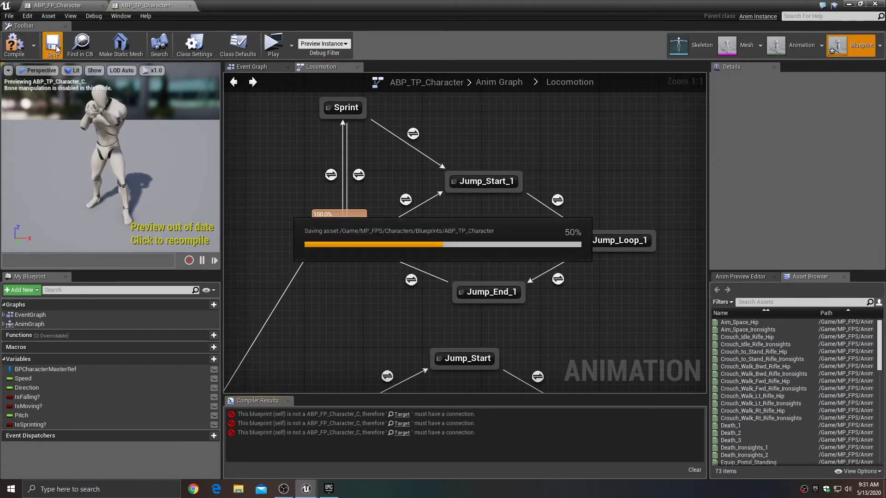
Open the Idle_Walk_1 state from its compiler error and connect this blueprint's Direction variable to the Direction input of BS_Idle_Walk.
left_click(406, 419)
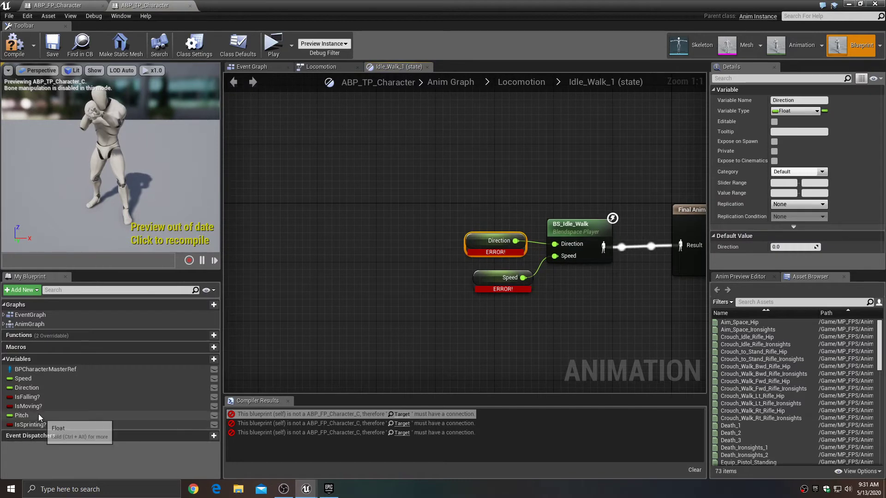
left_click_drag(37, 387, 283, 371)
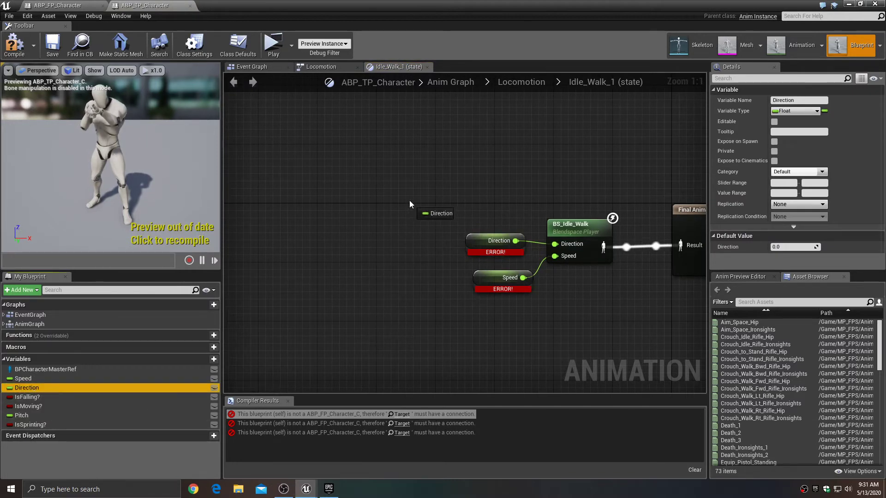
left_click_drag(410, 201, 423, 194)
left_click_drag(32, 389, 426, 171)
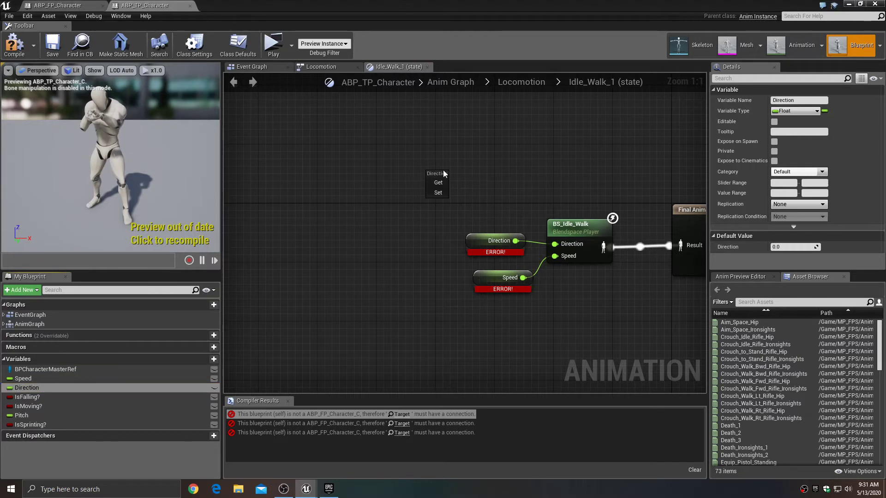
left_click(32, 383)
left_click_drag(49, 387, 552, 248)
left_click(488, 184)
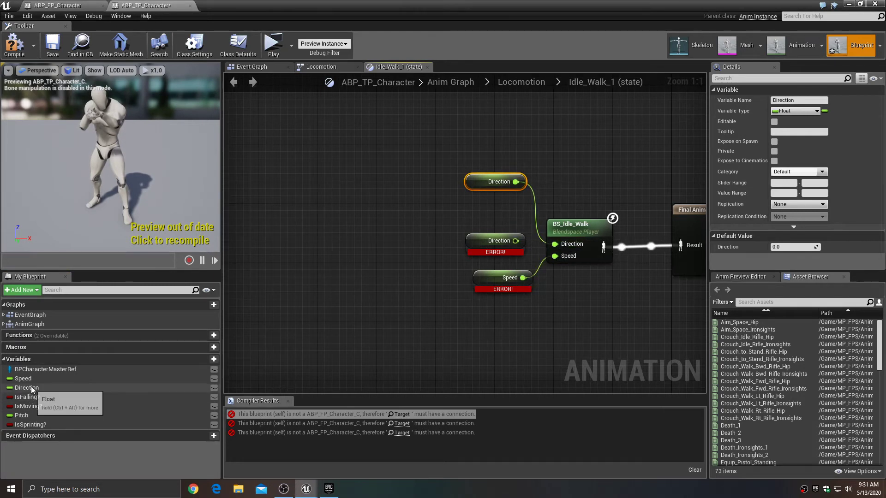
Connect this blueprint's Speed variable to BS_Idle_Walk's Speed input, delete the broken Direction and Speed nodes, and compile and save.
left_click_drag(23, 378, 558, 256)
left_click(490, 345)
left_click_drag(474, 232, 511, 283)
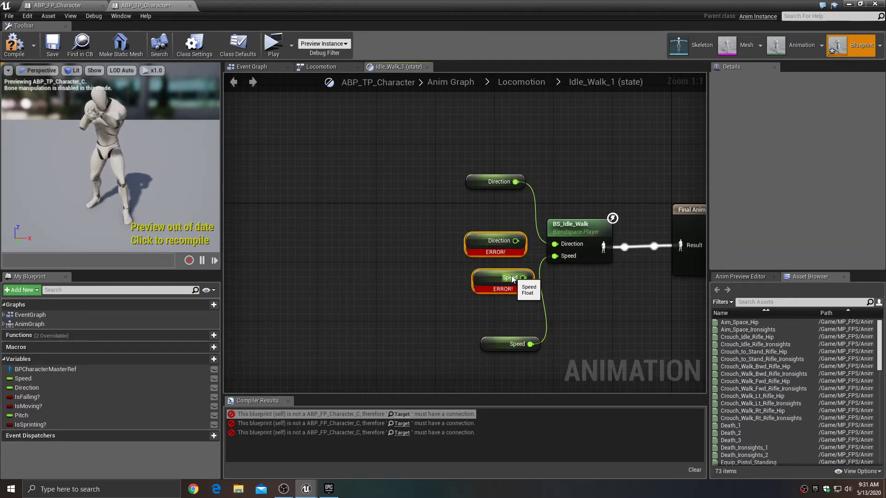
key("Delete")
left_click_drag(476, 183, 484, 227)
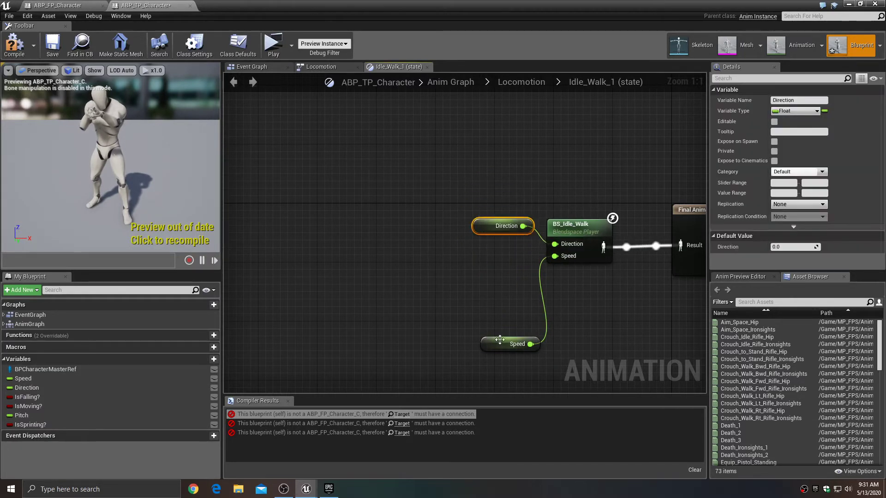
left_click_drag(500, 340, 492, 266)
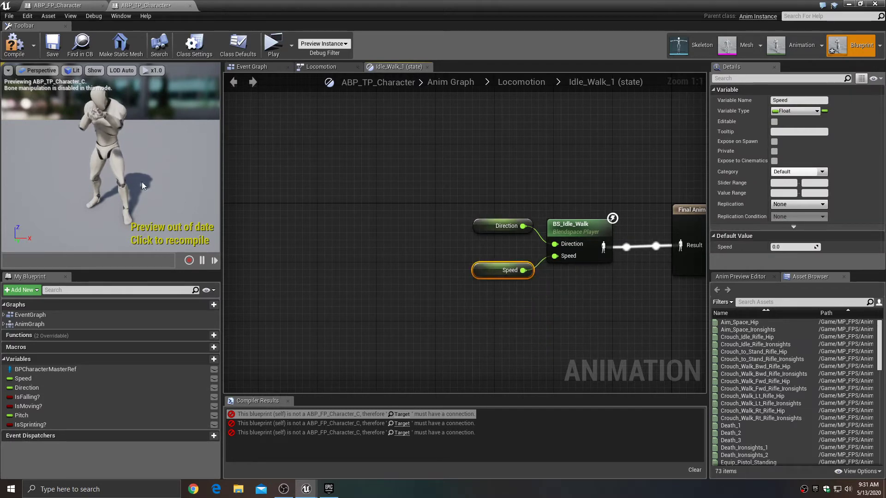
left_click(25, 50)
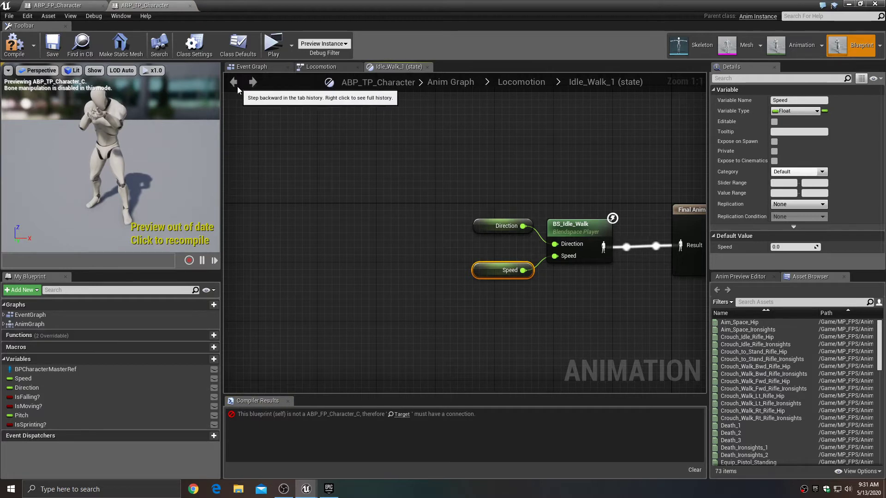
In the Sprint to Jump_Start_1 rule, replace the broken IsFalling? node with this blueprint's own getter feeding Can Enter Transition, and compile and save.
left_click(402, 415)
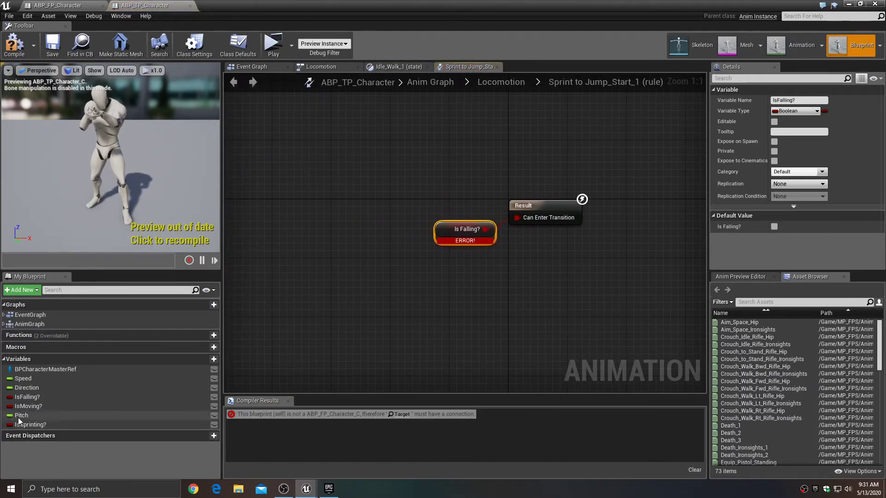
left_click_drag(27, 396, 428, 284)
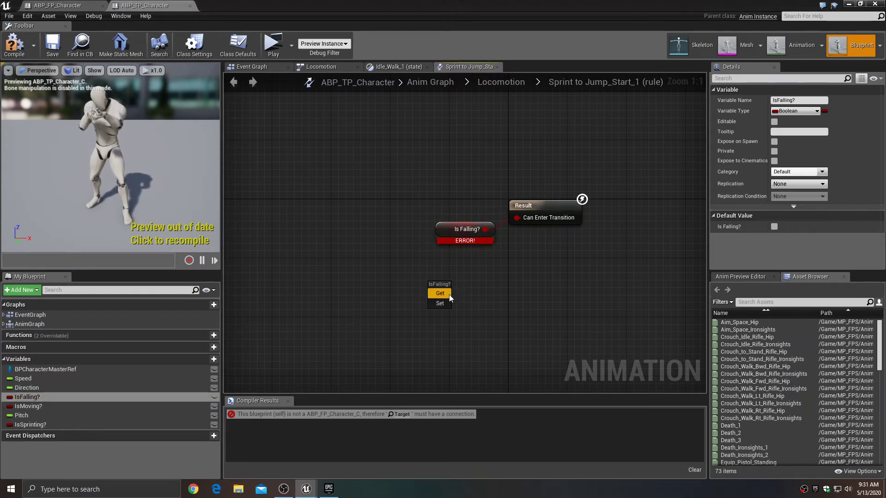
left_click(440, 293)
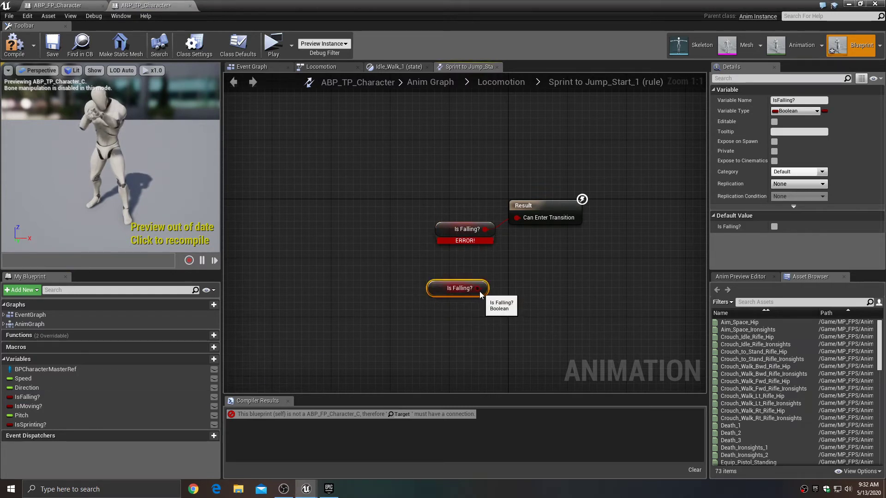
left_click_drag(519, 242, 524, 220)
left_click(466, 228)
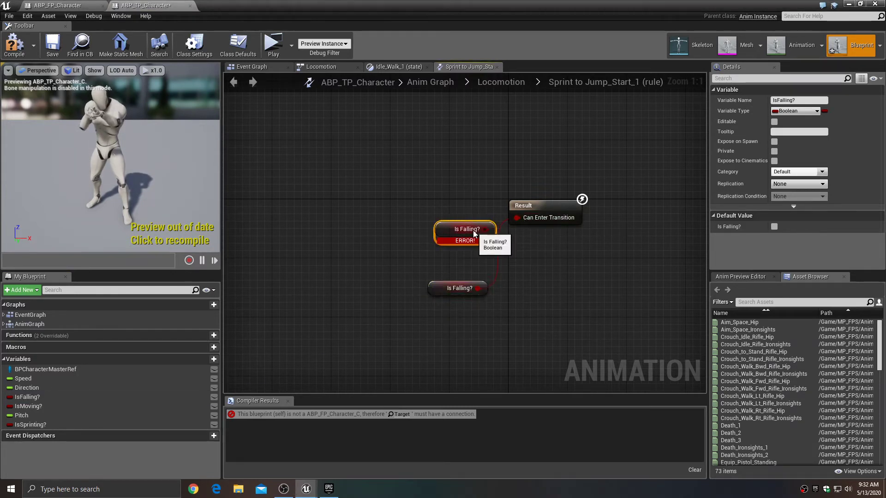
key("Delete")
left_click_drag(450, 280, 465, 222)
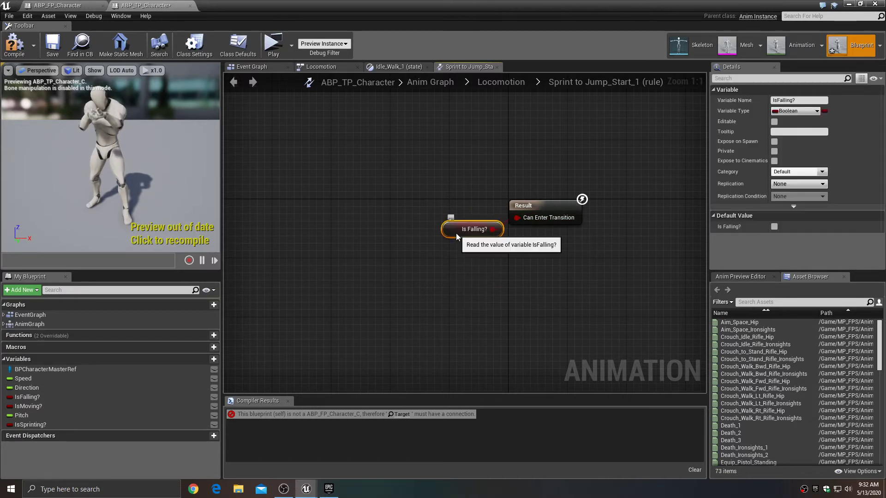
left_click(50, 44)
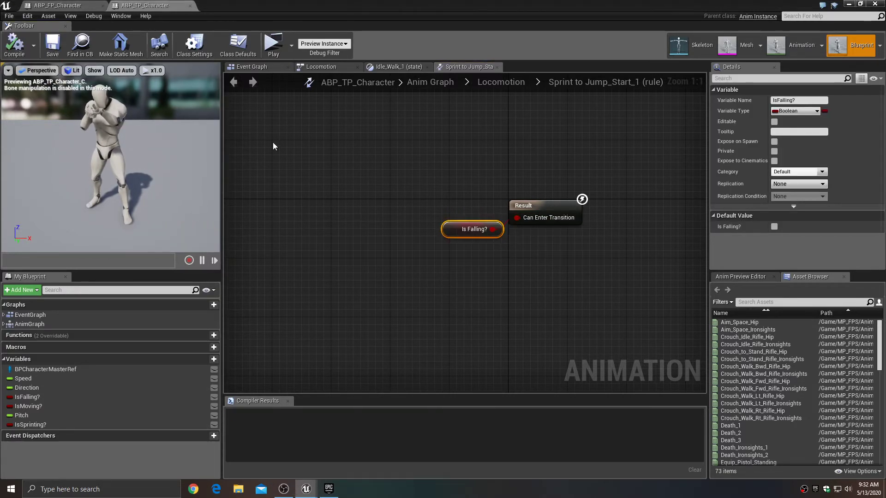
Close the graphs other than the Event Graph and add an Is Sprinting? getter from BPCharacter Master Ref, placed above Get Velocity.
left_click(497, 67)
left_click(427, 67)
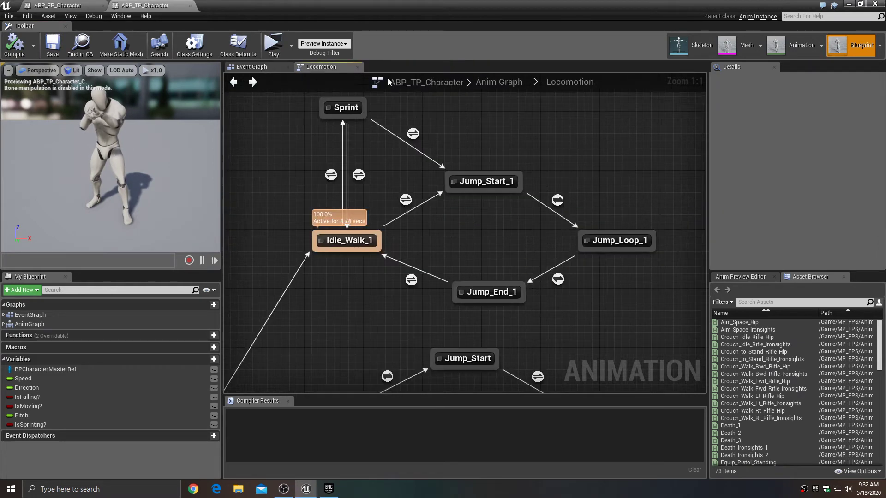
left_click(357, 68)
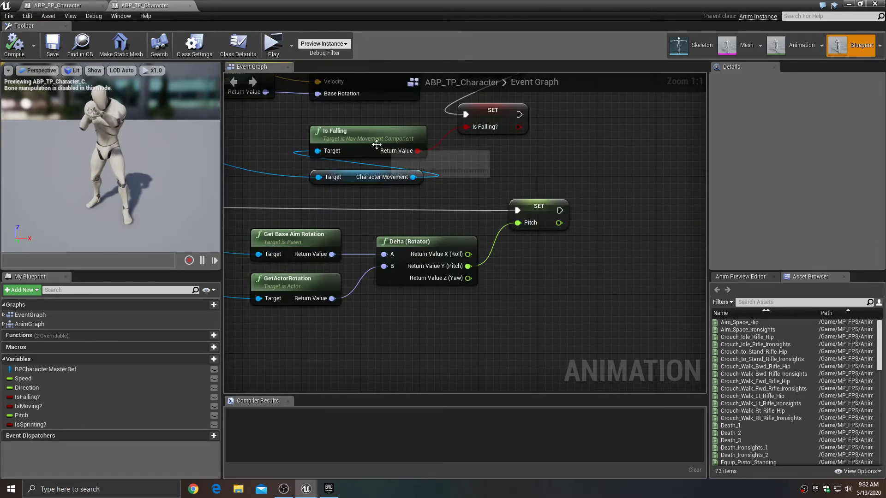
right_click_drag(436, 179, 704, 319)
right_click_drag(450, 255, 541, 299)
scroll(410, 212, "up", 3)
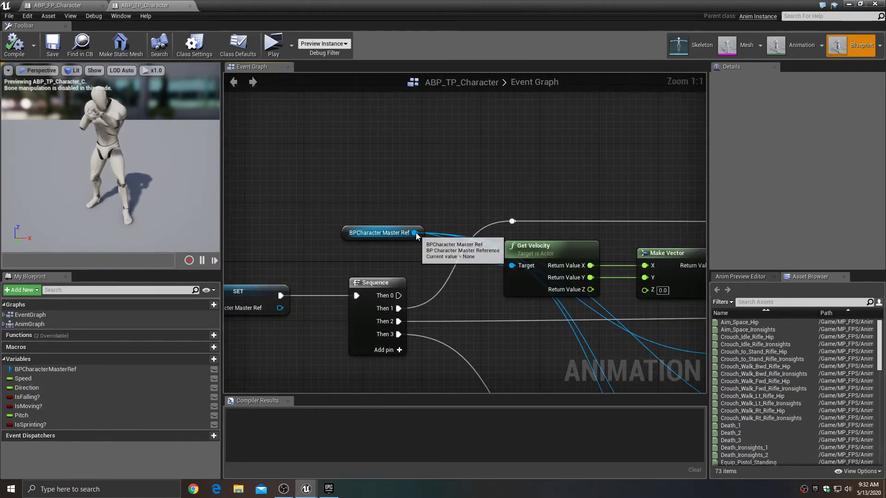
left_click_drag(414, 232, 539, 121)
type("isspr")
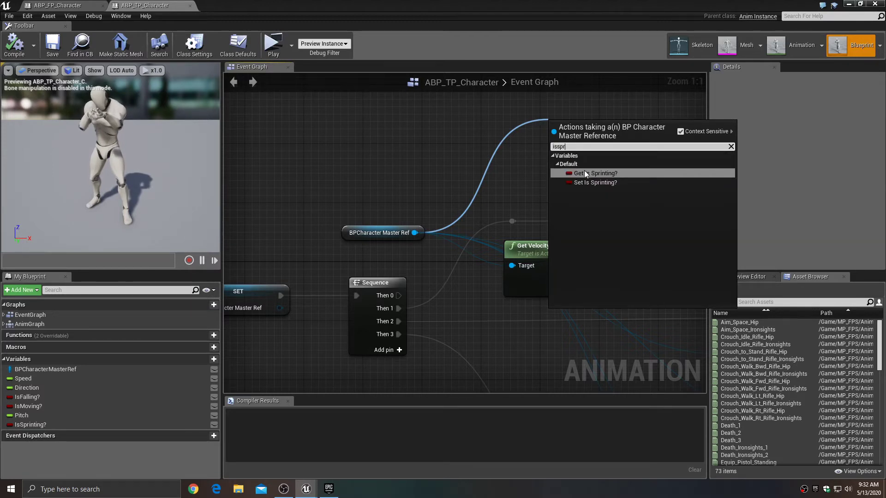
left_click(589, 176)
right_click_drag(588, 176, 402, 212)
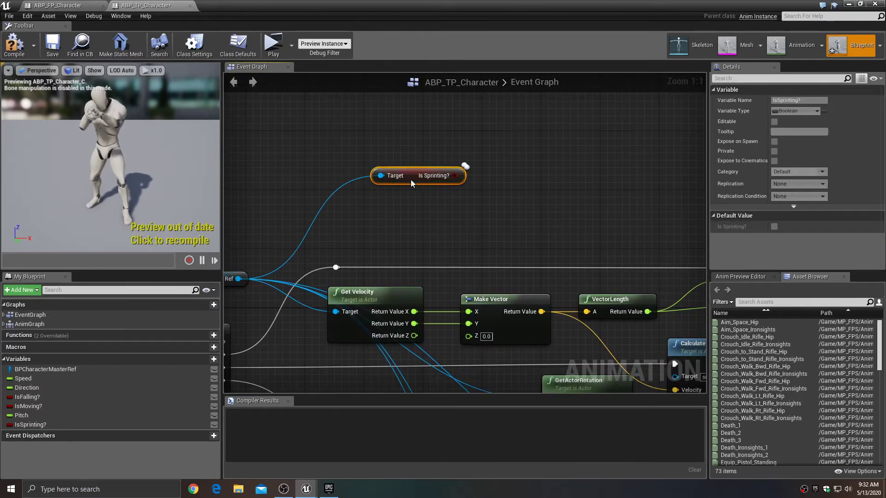
left_click_drag(410, 179, 388, 142)
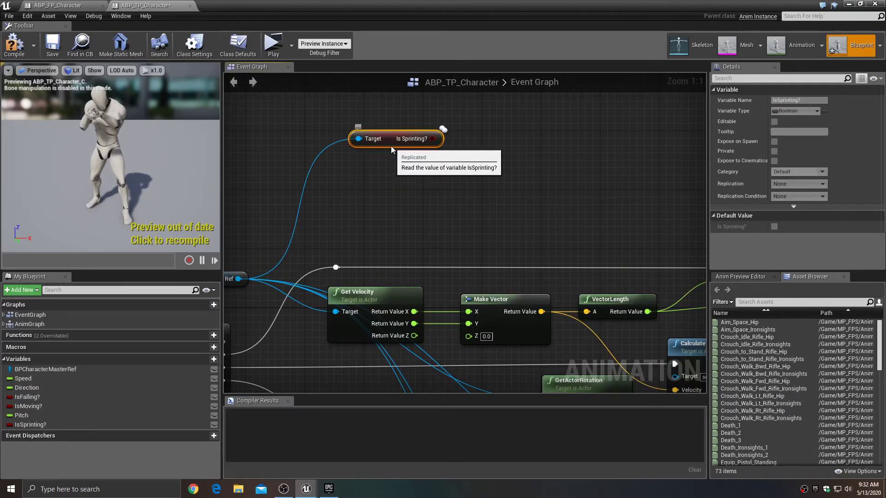
Add a SET node for this blueprint's IsSprinting? variable and feed it from the character reference's Is Sprinting? value.
left_click(30, 425)
left_click_drag(30, 424, 502, 99)
left_click(511, 126)
right_click_drag(489, 163, 513, 239)
left_click_drag(456, 215, 546, 168)
right_click_drag(432, 276, 521, 199)
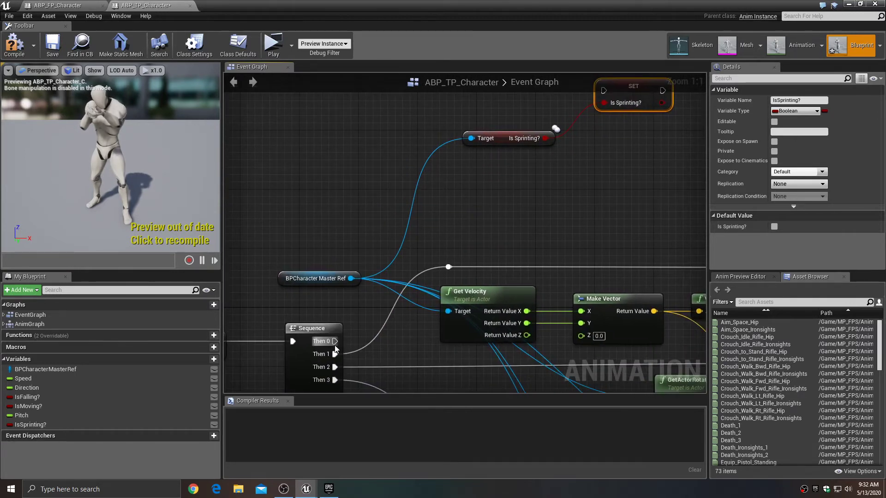
Connect the Sequence's Then 0 output to the IsSprinting? SET node, tidy the wire with a reroute node, and compile and save.
left_click_drag(335, 341, 603, 190)
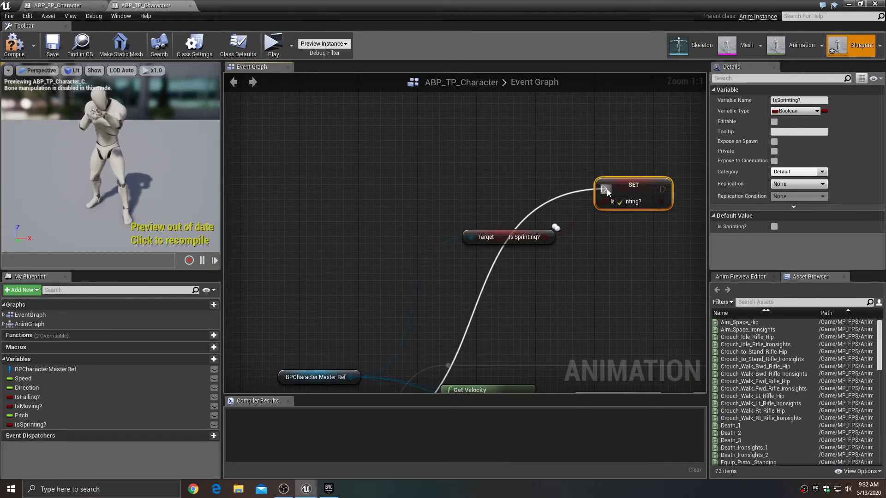
double_click(563, 194)
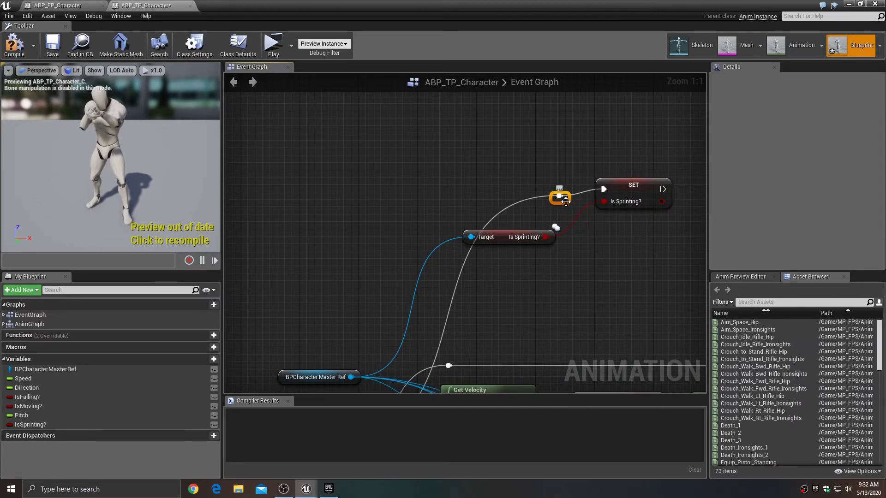
left_click_drag(561, 197, 469, 193)
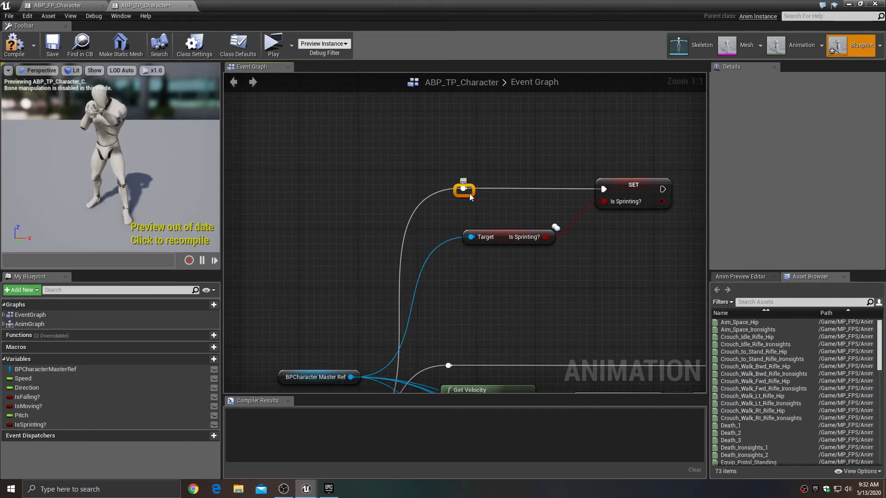
mouse_move(501, 237)
left_mouse_down()
mouse_move(498, 218)
mouse_move(504, 225)
left_mouse_up()
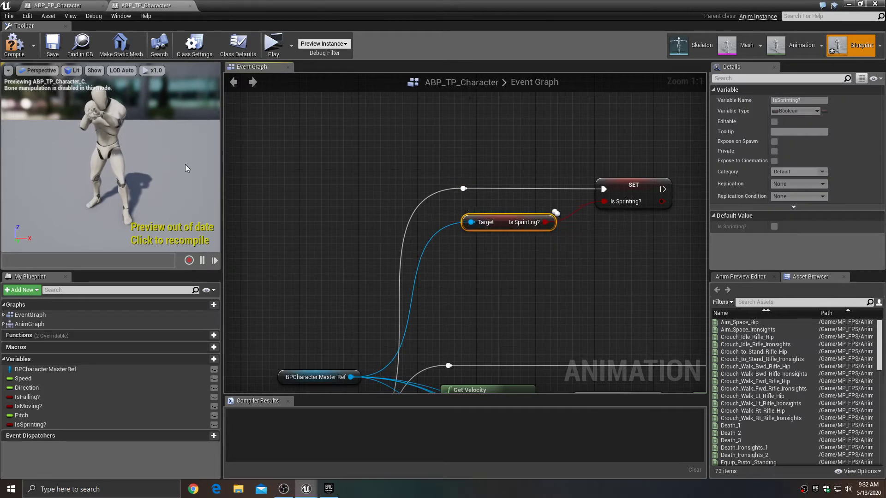
left_click(14, 44)
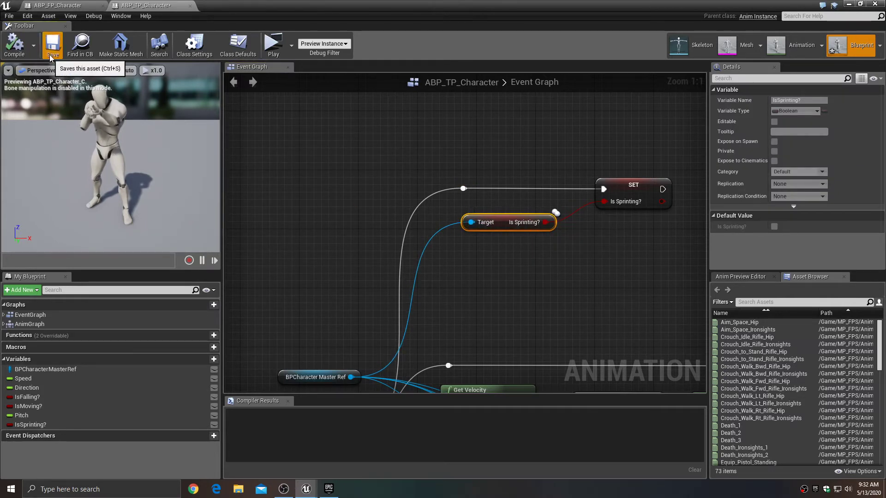
left_click(51, 52)
scroll(332, 166, "down", 4)
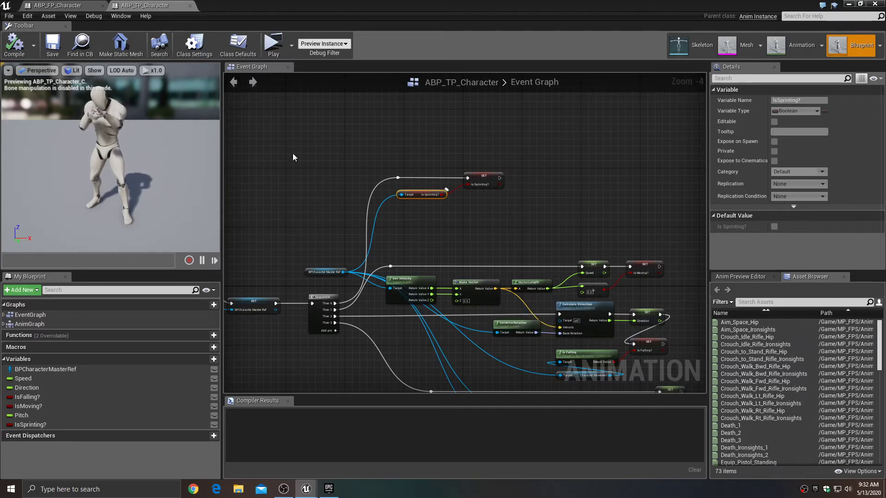
Play the level in the server and client windows, moving and jumping the server character to examine its third-person animations, and stop the session.
left_click(849, 4)
left_click(459, 34)
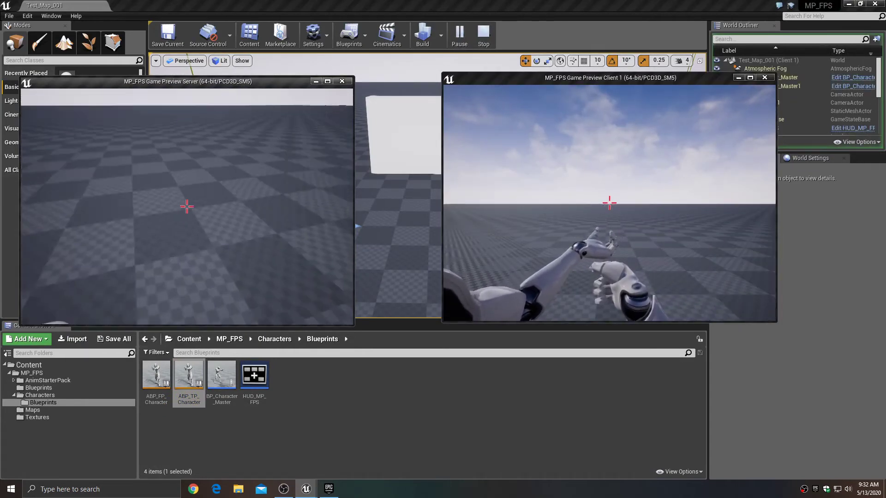
key("w")
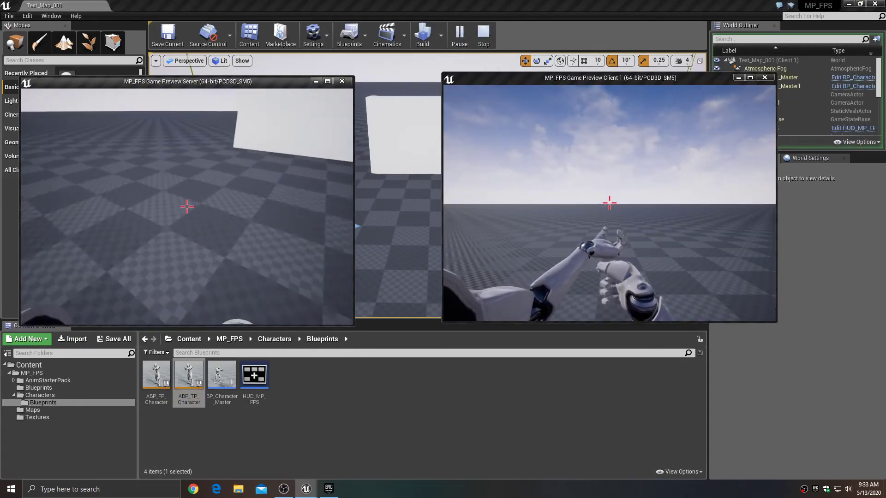
key("w")
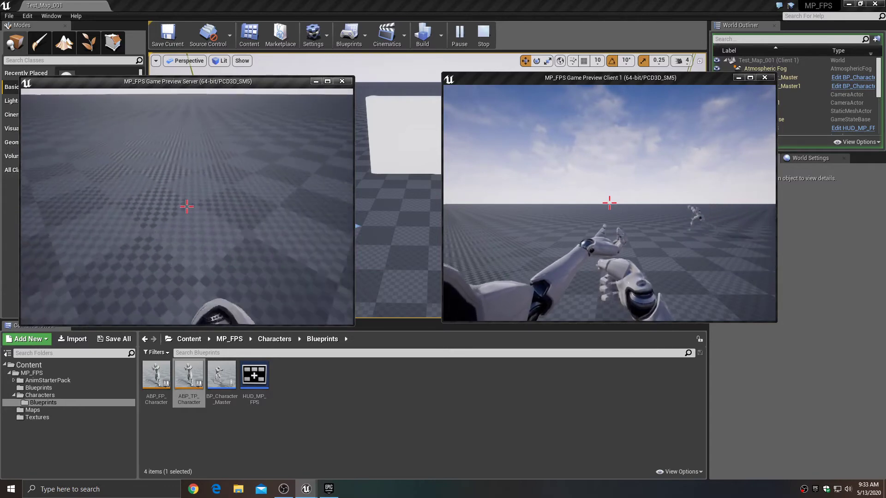
key("w")
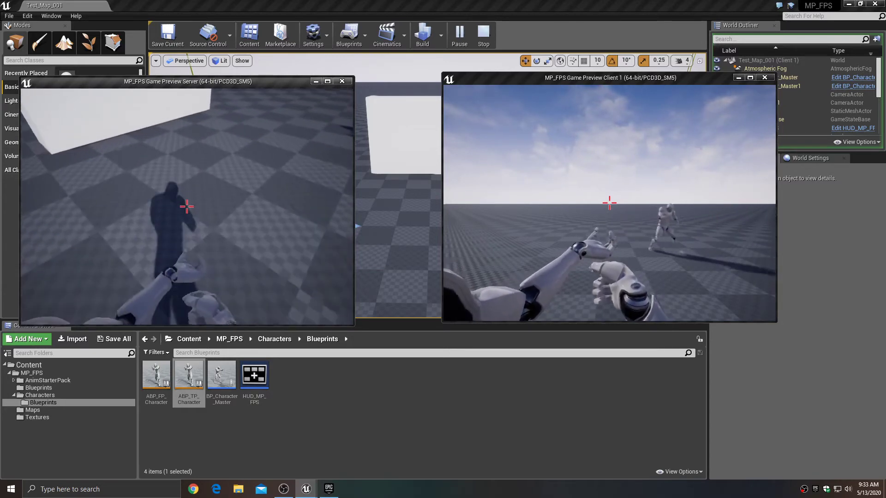
key("w")
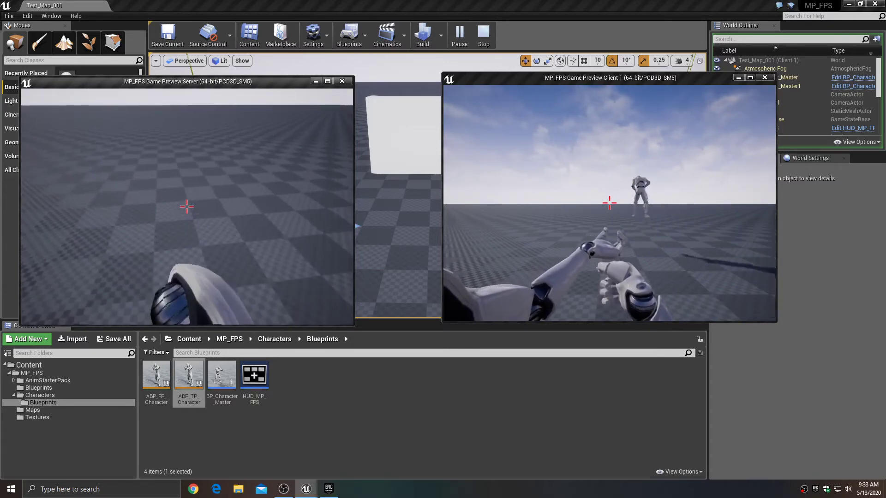
key("w")
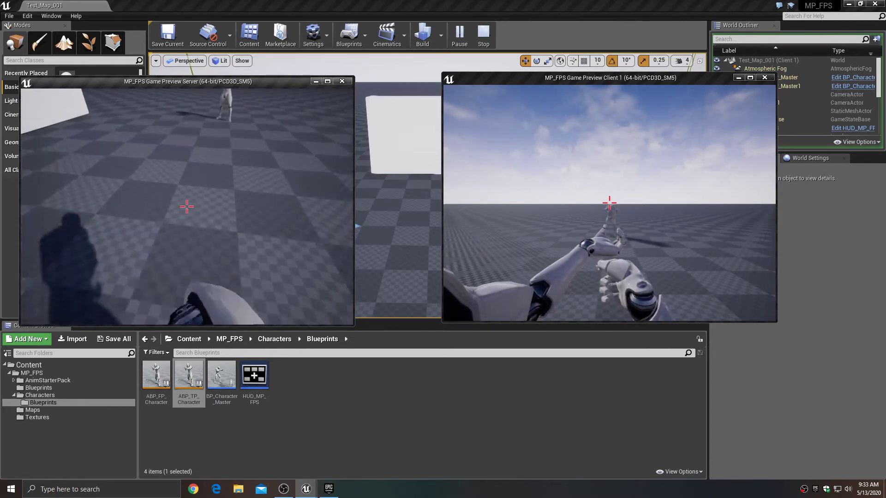
key("w")
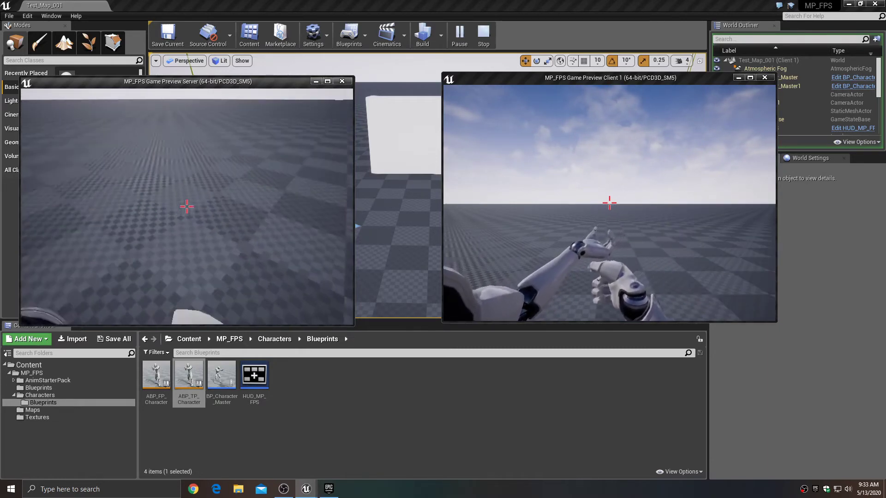
key("space")
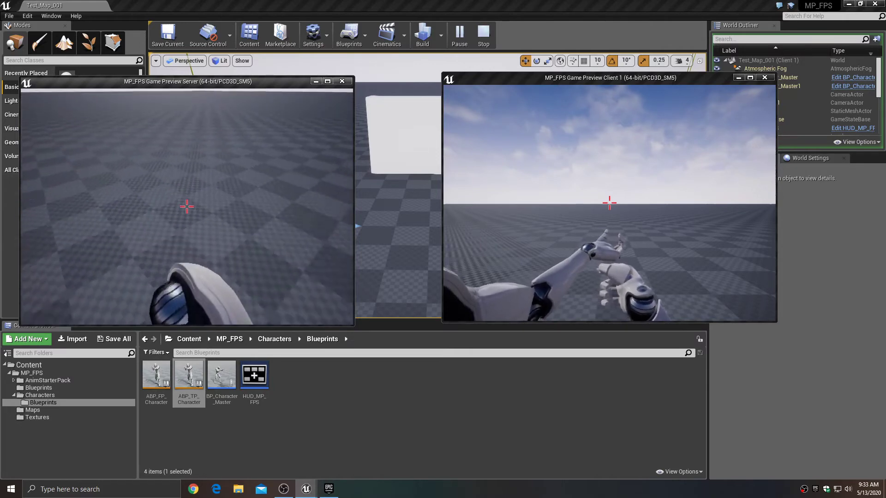
key("Escape")
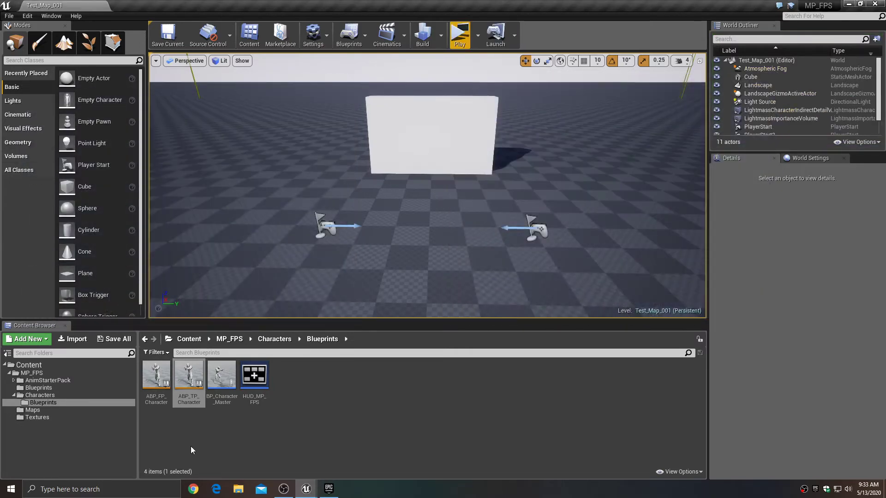
Reopen ABP_TP_Character and open the Jump_Start_1 state inside the Locomotion state machine of the Anim Graph.
double_click(189, 374)
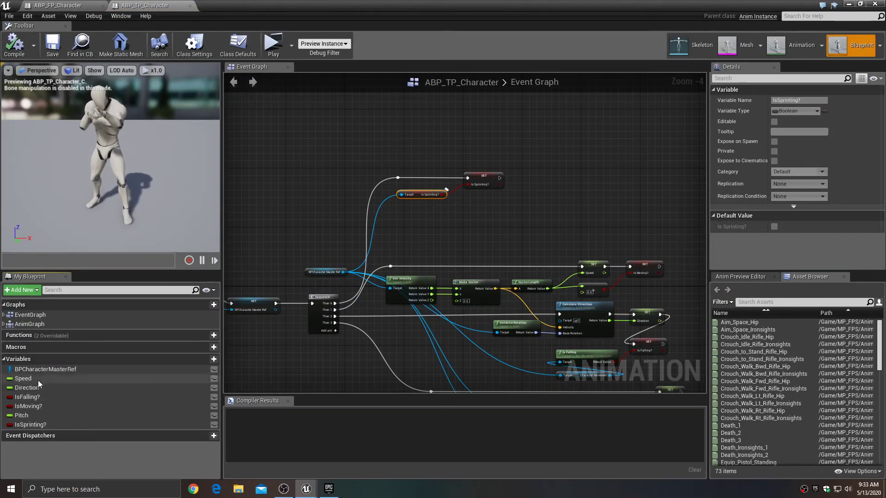
double_click(25, 323)
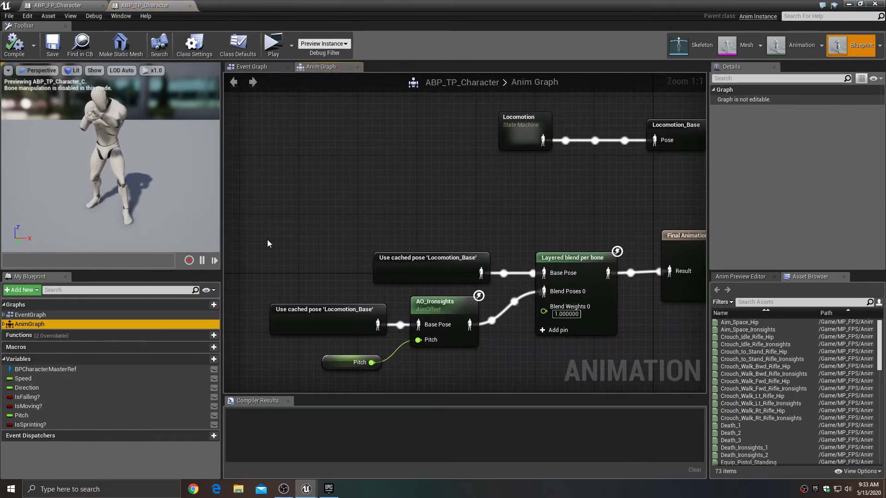
double_click(420, 232)
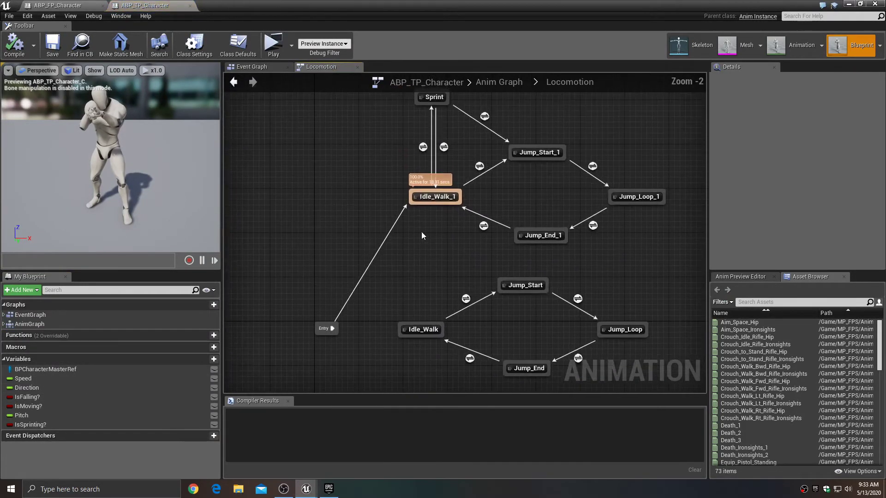
right_click_drag(420, 272, 379, 224)
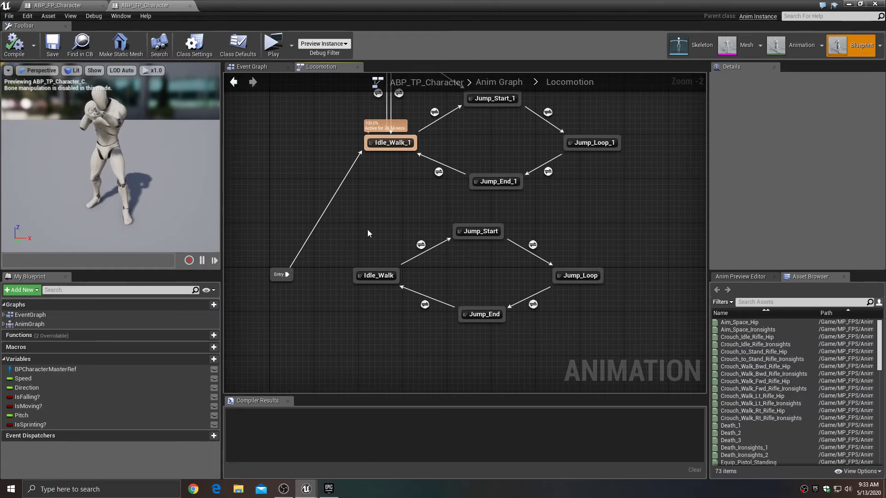
right_click_drag(368, 230, 389, 288)
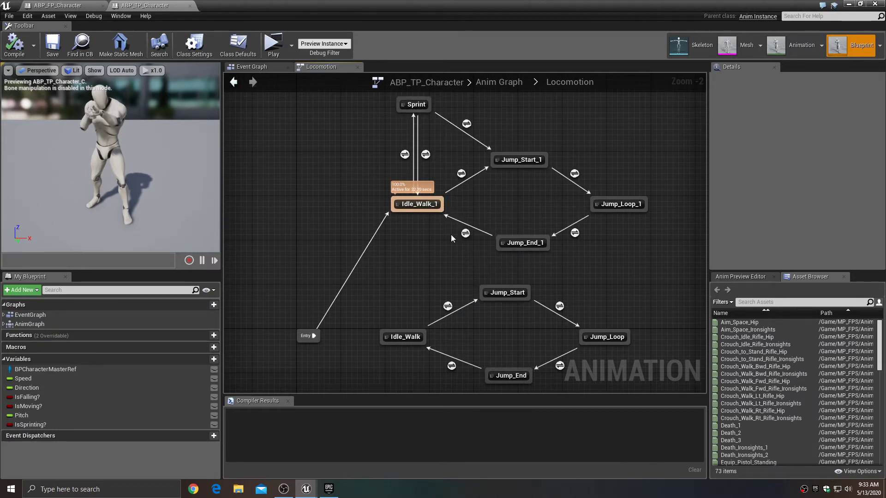
right_click_drag(419, 282, 387, 260)
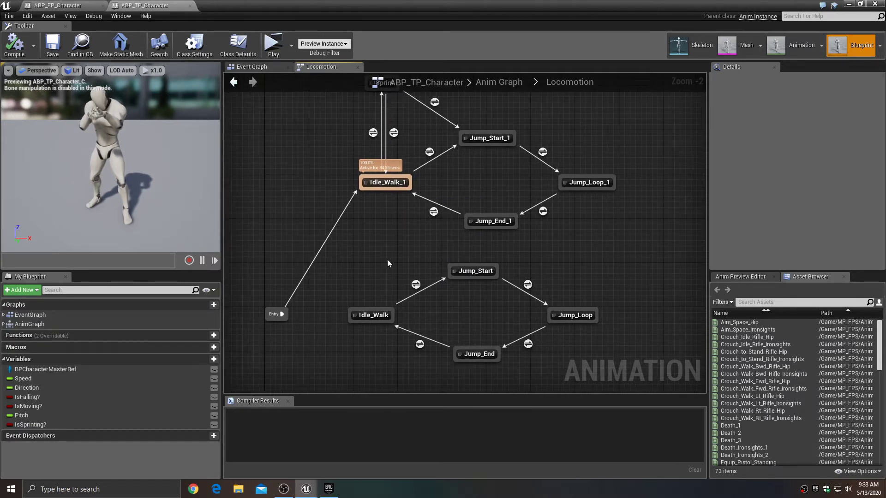
double_click(490, 138)
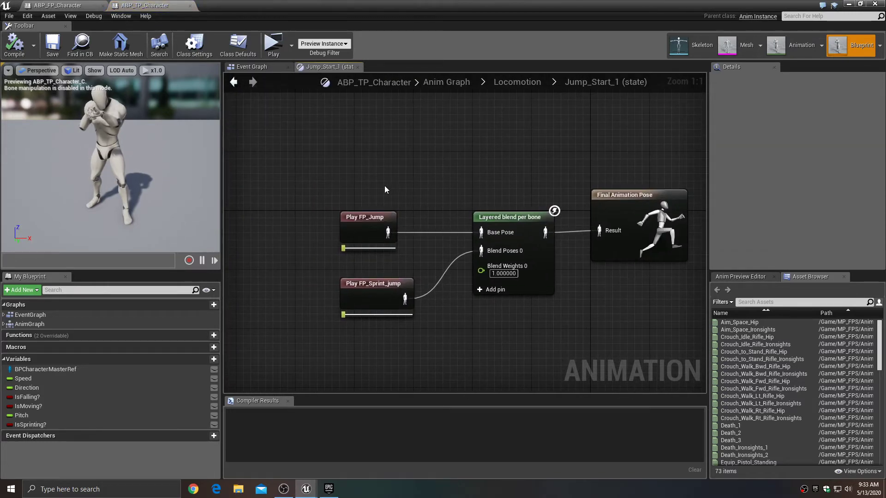
Replace the FP_Jump player in Jump_Start_1 with ThirdPersonJump_Start, connect it to the Base Pose input, and align it with that input.
left_click(390, 216)
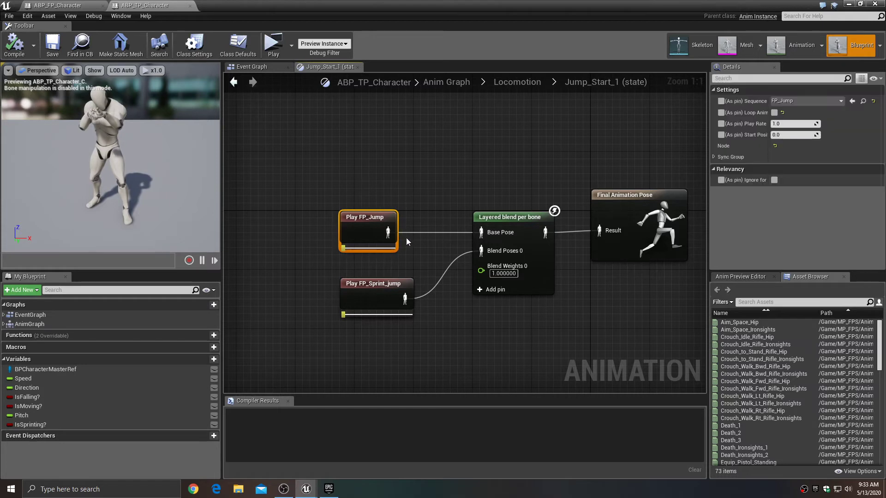
key("Delete")
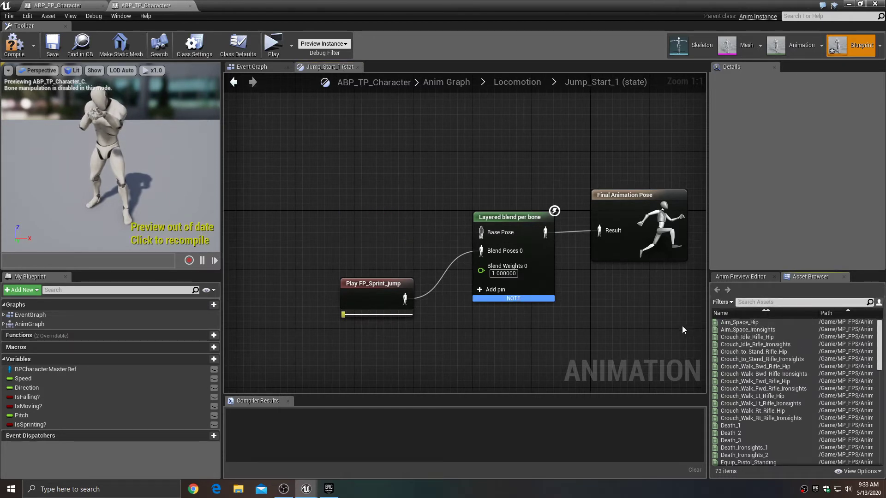
type("third")
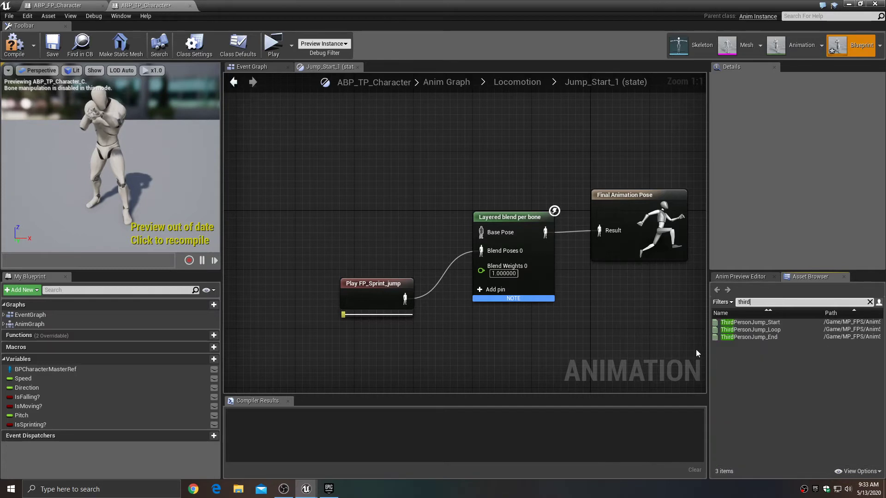
left_click_drag(748, 322, 355, 216)
left_click_drag(442, 239, 481, 232)
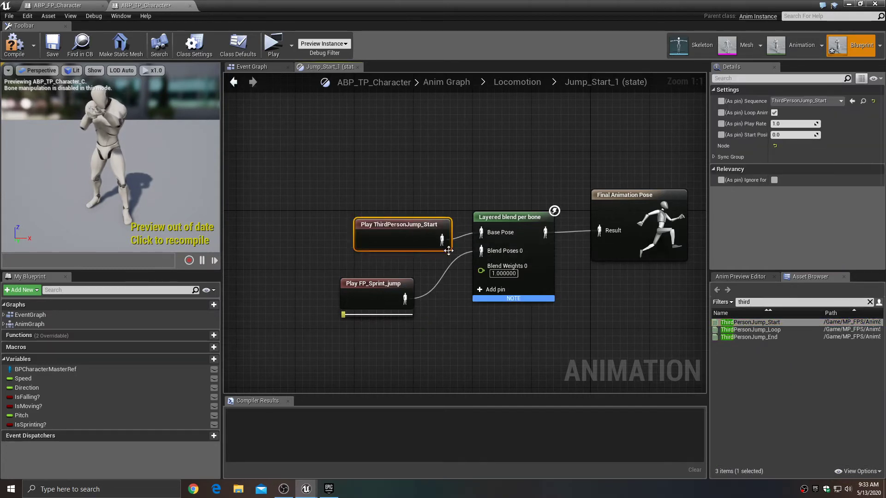
left_click_drag(365, 219, 329, 211)
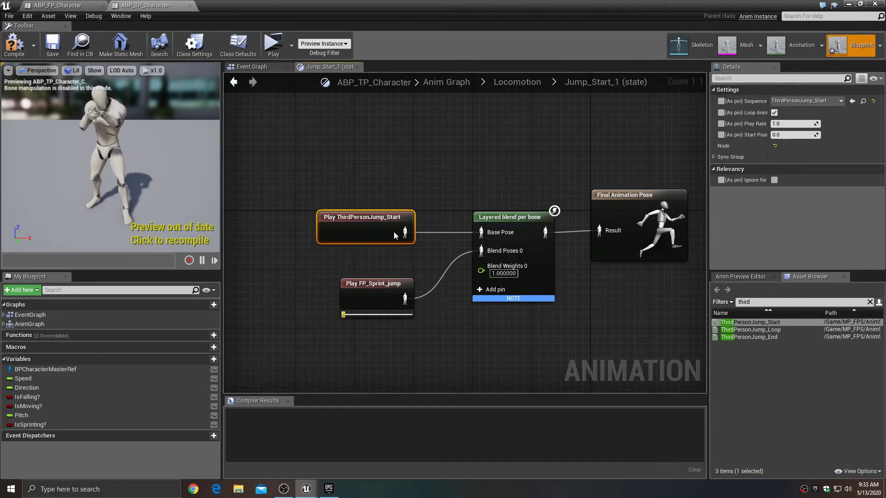
Open the Jump_Loop_1 state and replace its FP_Jump animation with ThirdPersonJump_Loop.
left_click(234, 82)
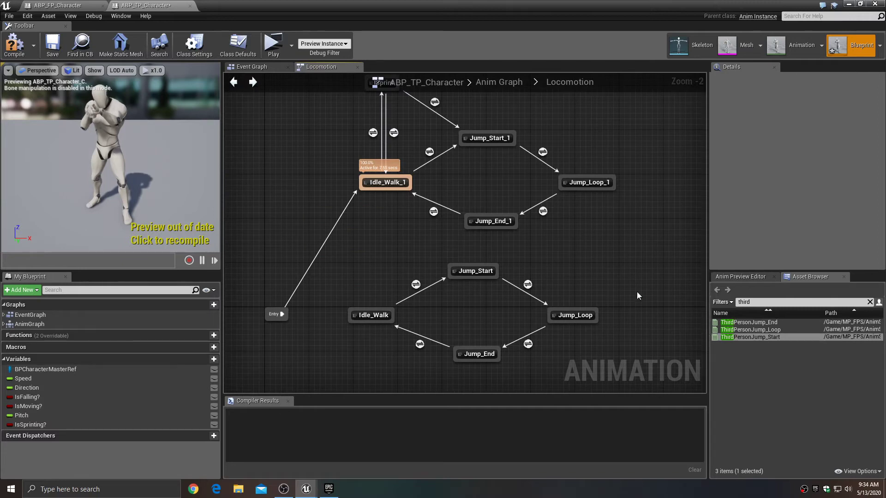
double_click(587, 182)
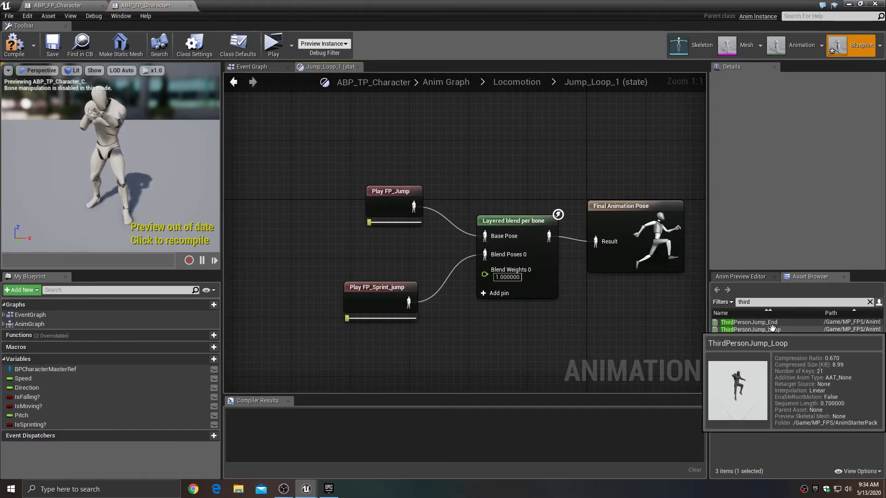
left_click_drag(761, 330, 395, 203)
left_click(392, 206)
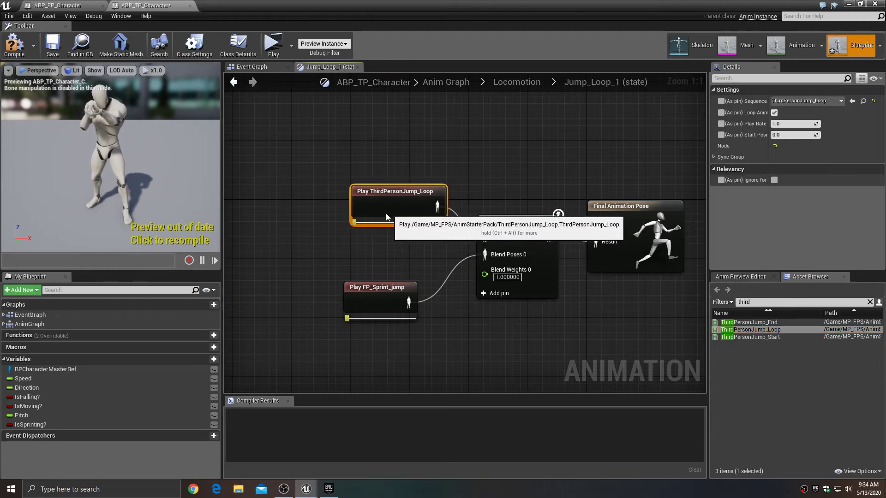
Open the Jump_End_1 state and replace its FP_Jump animation with ThirdPersonJump_End.
left_click(234, 81)
double_click(490, 221)
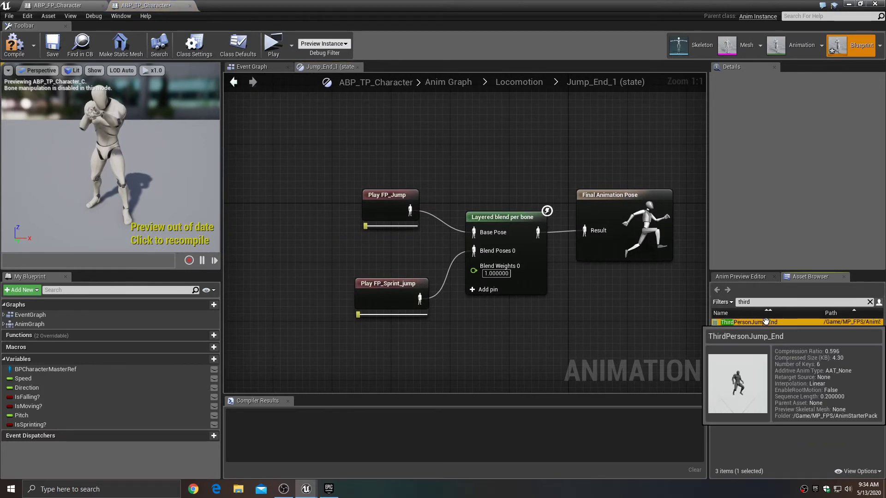
left_click_drag(749, 322, 393, 216)
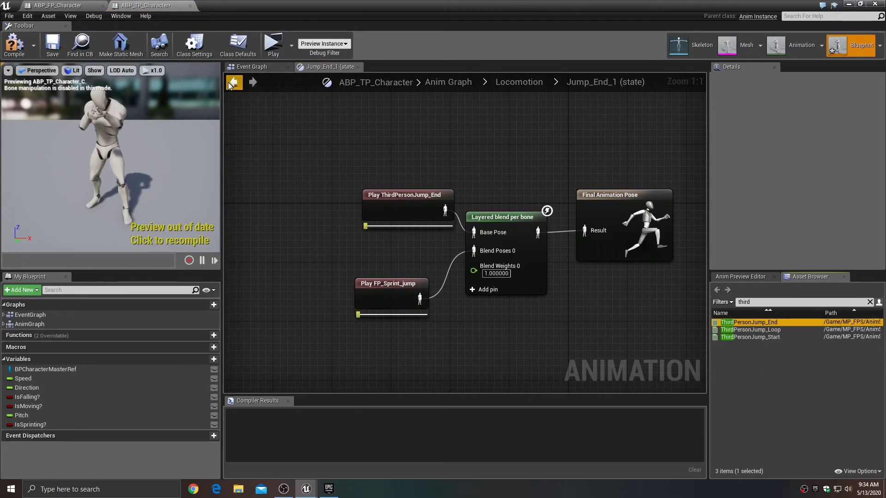
Return to the Jump_Start_1 state, disable Loop Animation on the ThirdPersonJump_Start player, and compile the blueprint.
left_click(231, 82)
double_click(488, 137)
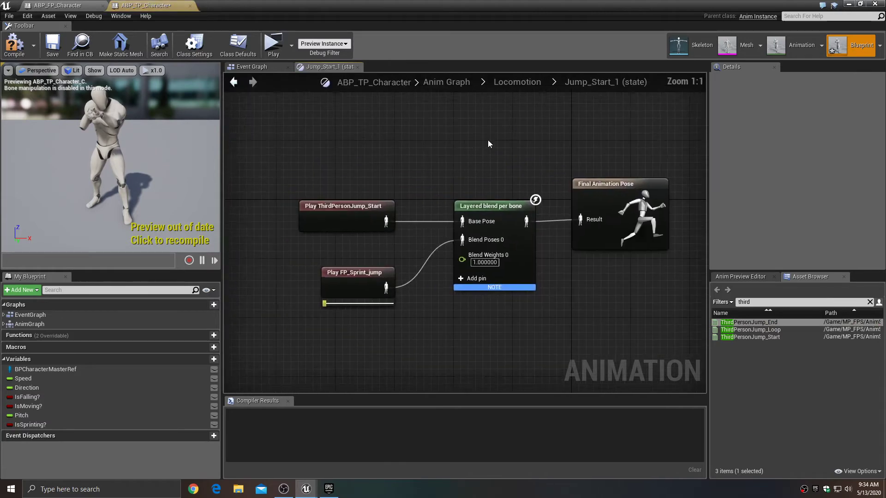
double_click(383, 222)
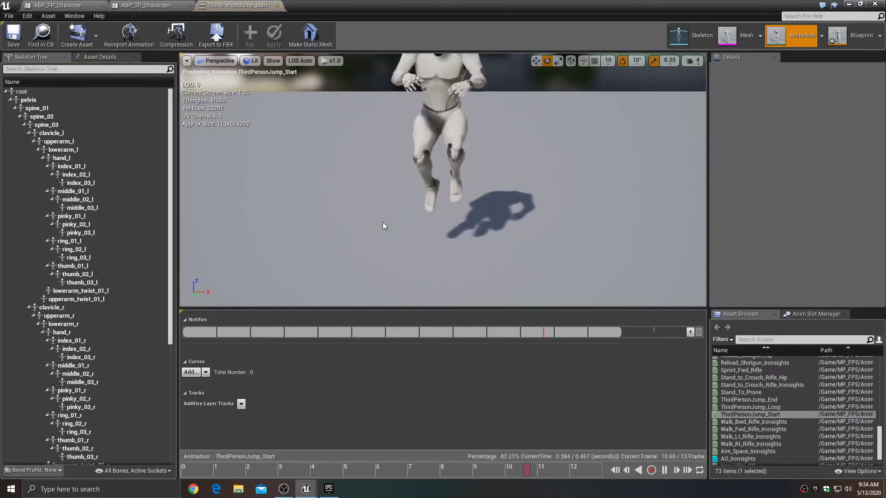
left_click(277, 6)
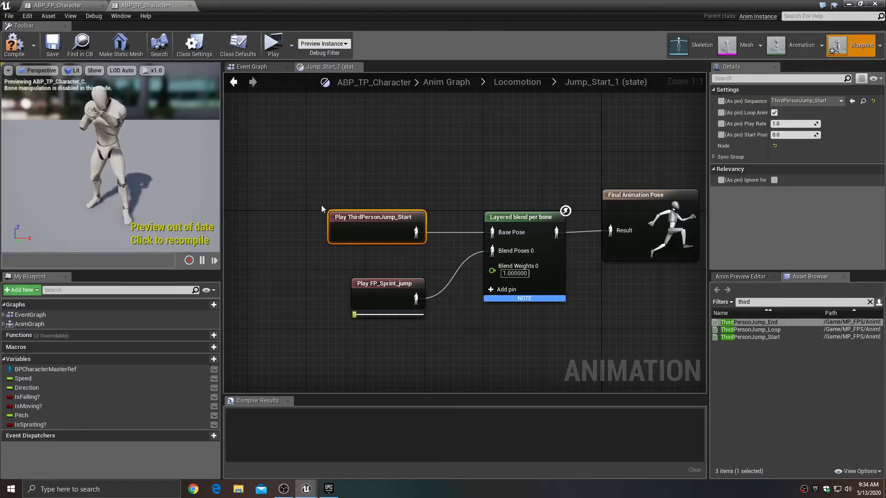
left_click(382, 198)
left_click(393, 226)
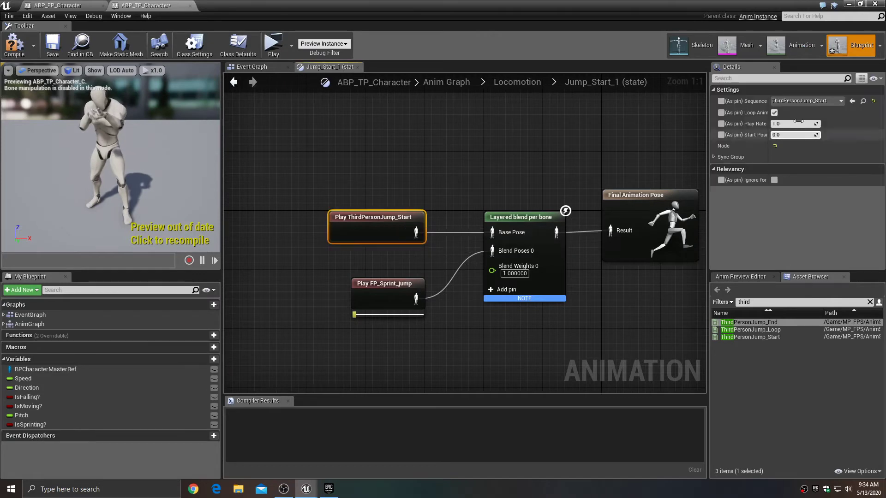
left_click(773, 113)
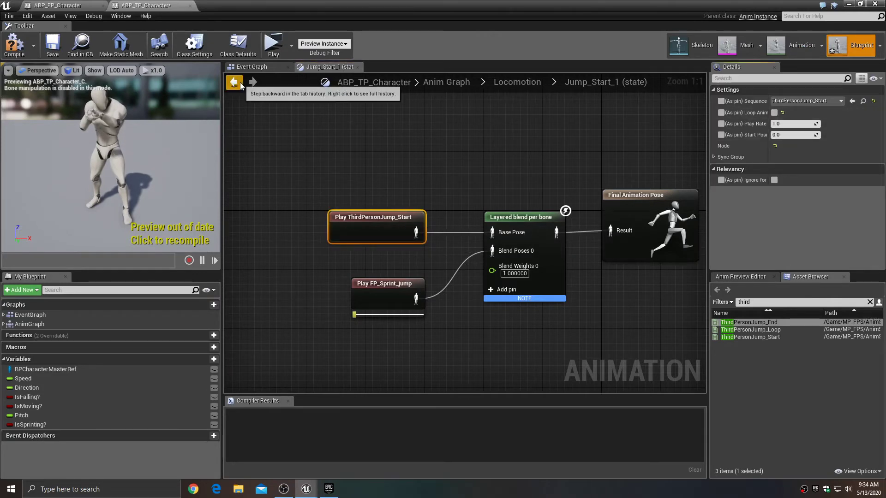
left_click(62, 50)
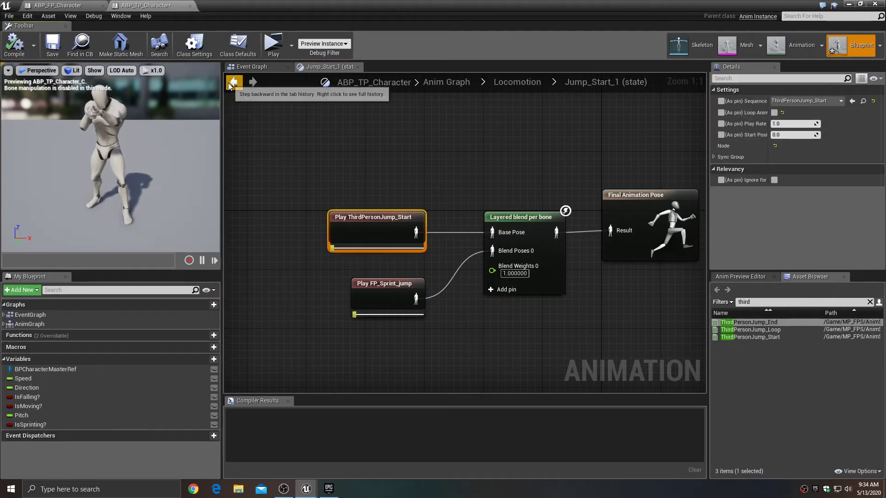
Open the Jump_Start_1 to Jump_Loop_1 transition rule and add a Time Remaining (ratio) node for FP_Sprint_jump.
left_click(230, 83)
right_click_drag(395, 225, 378, 270)
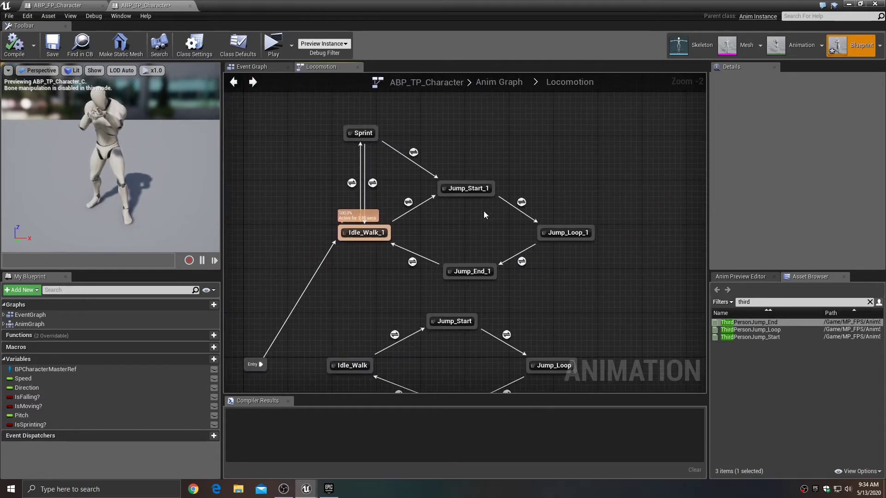
scroll(484, 215, "up", 2)
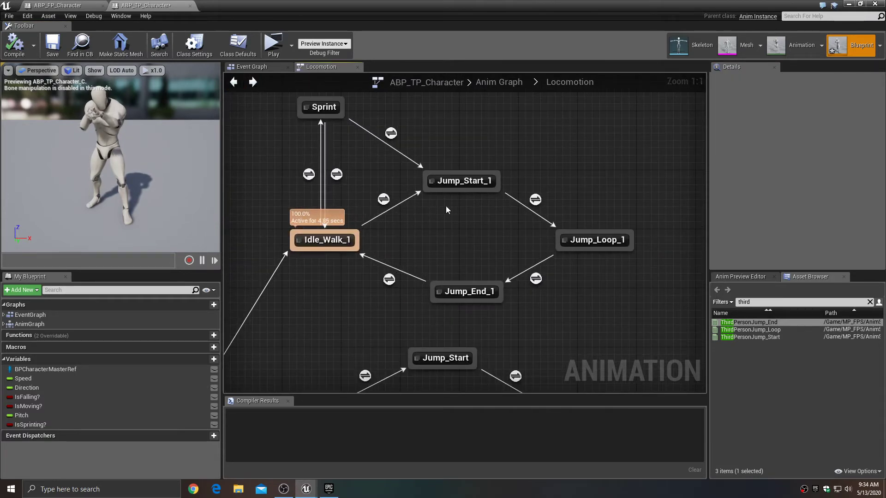
double_click(535, 199)
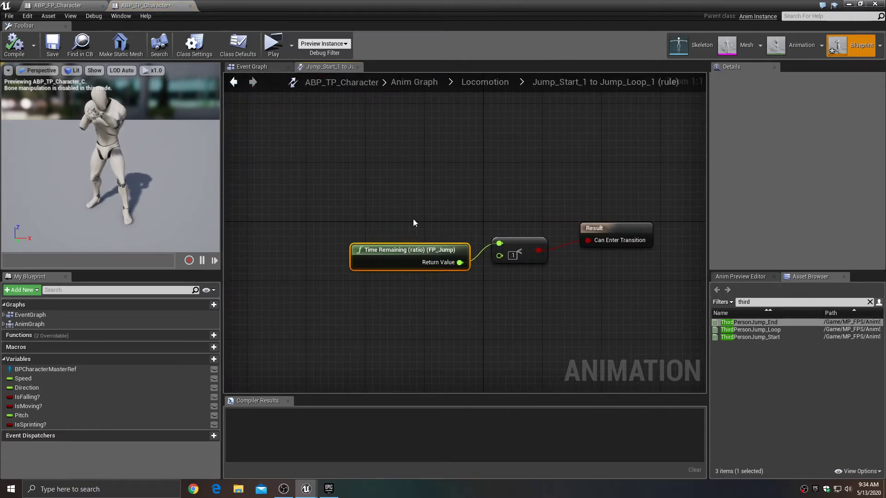
right_click(380, 202)
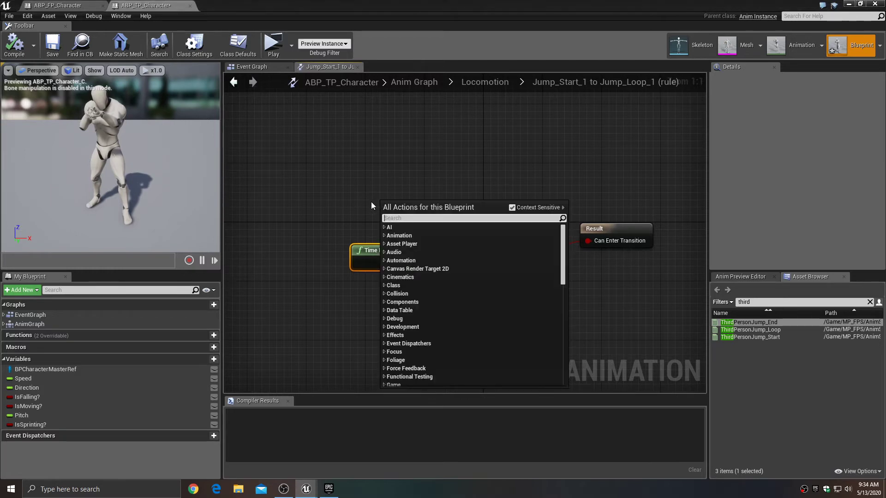
type("ratio")
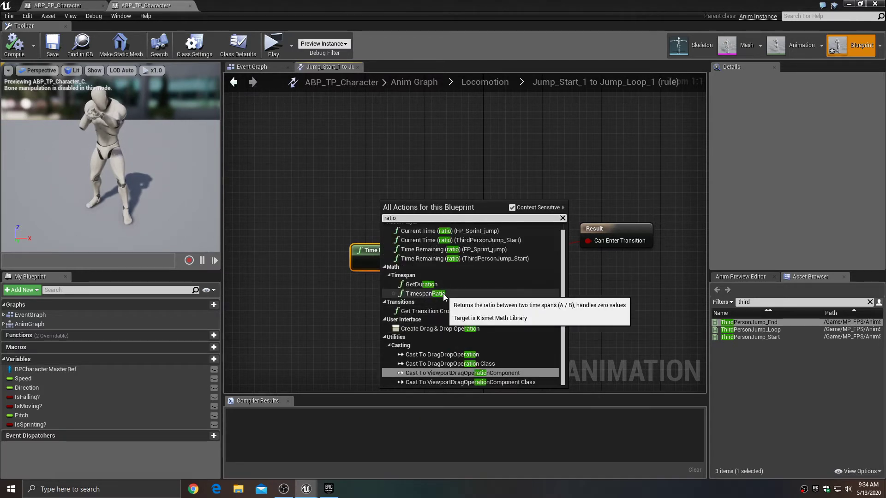
left_click(445, 250)
left_click_drag(415, 203, 333, 185)
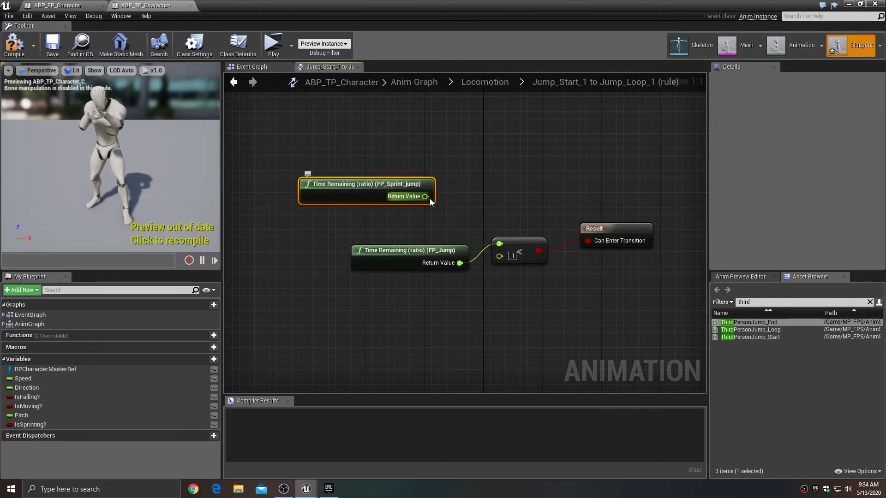
Connect the FP_Sprint_jump time ratio to the less-than comparison, delete the FP_Jump ratio node, and move the new node into its place.
left_click_drag(427, 197, 499, 244)
left_click(438, 266)
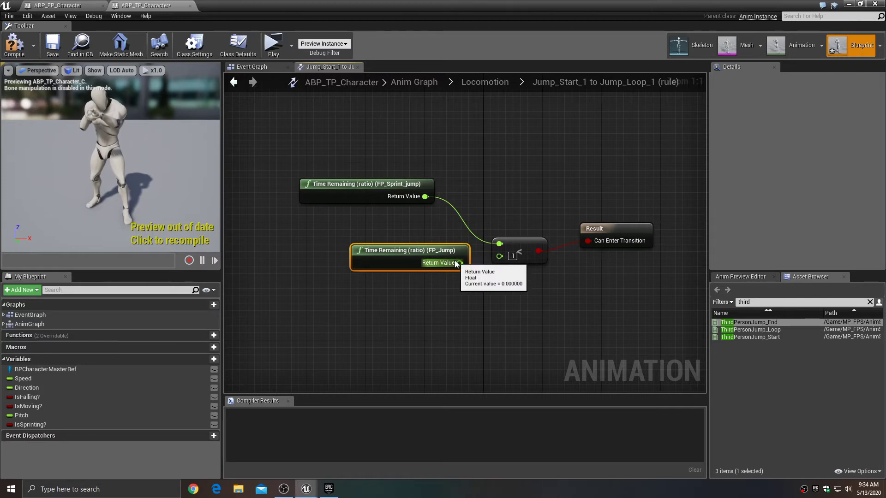
key("Delete")
left_click_drag(348, 205, 384, 264)
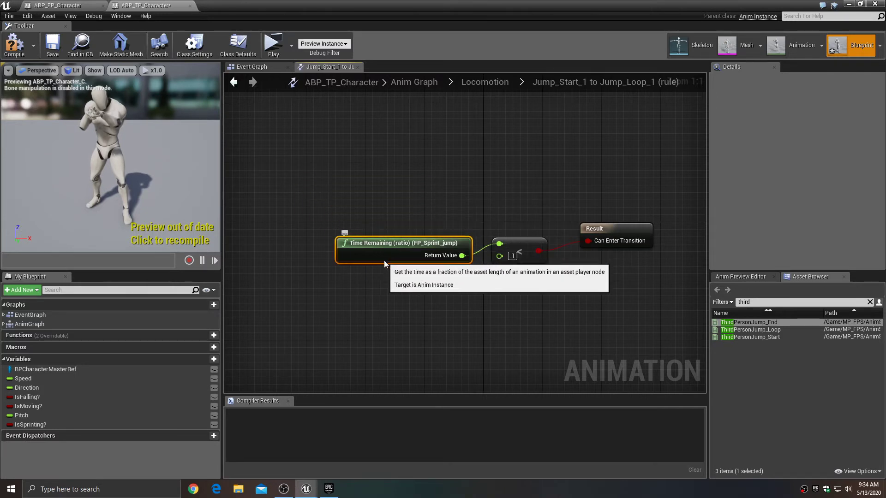
Return to the Locomotion state machine and move the Pitch variable directly below Direction in the variable list.
left_click(234, 83)
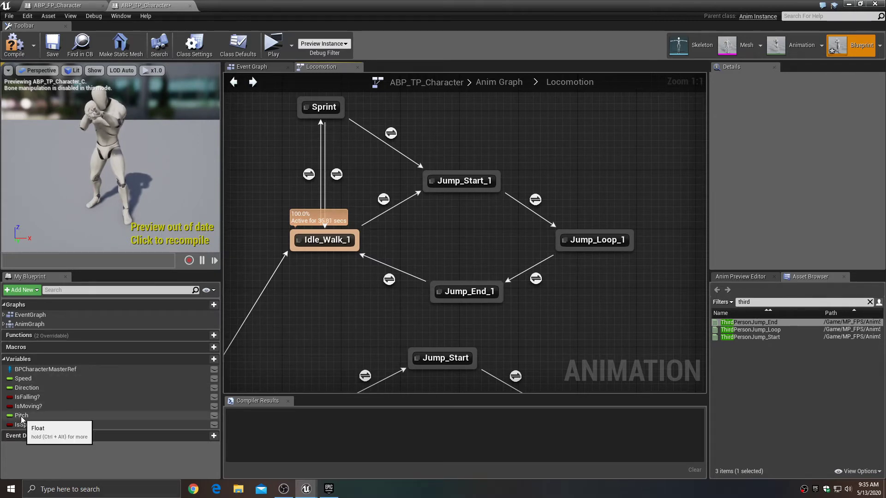
left_click_drag(21, 415, 28, 400)
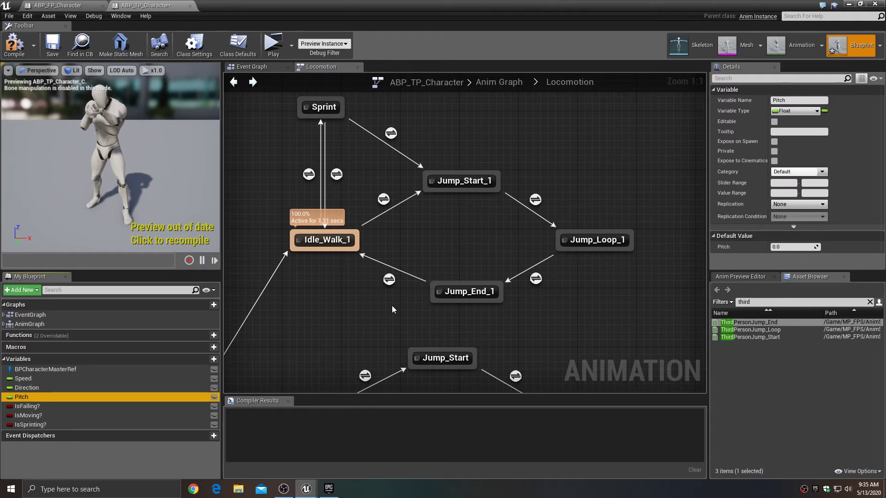
Open the Jump_End_1 to Idle_Walk_1 transition rule and delete its Time Remaining (ratio) node for FP_Jump.
double_click(386, 281)
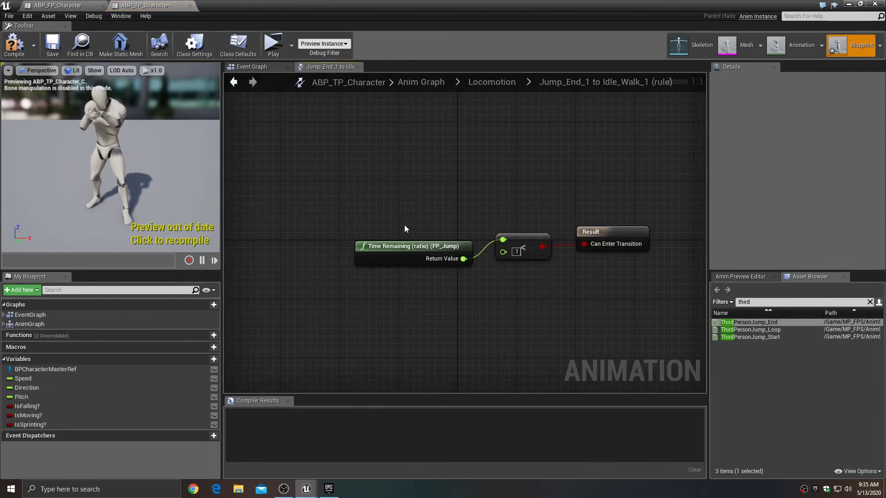
left_click_drag(404, 225, 451, 323)
key("Delete")
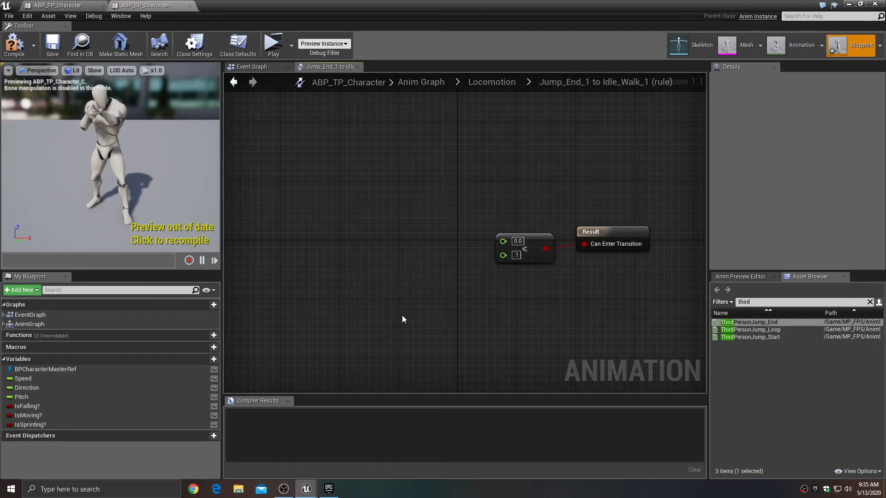
Add a Time Remaining (ratio) node for FP_Sprint_jump and connect its return value to the first input of the less-than comparison.
right_click_drag(363, 241, 357, 253)
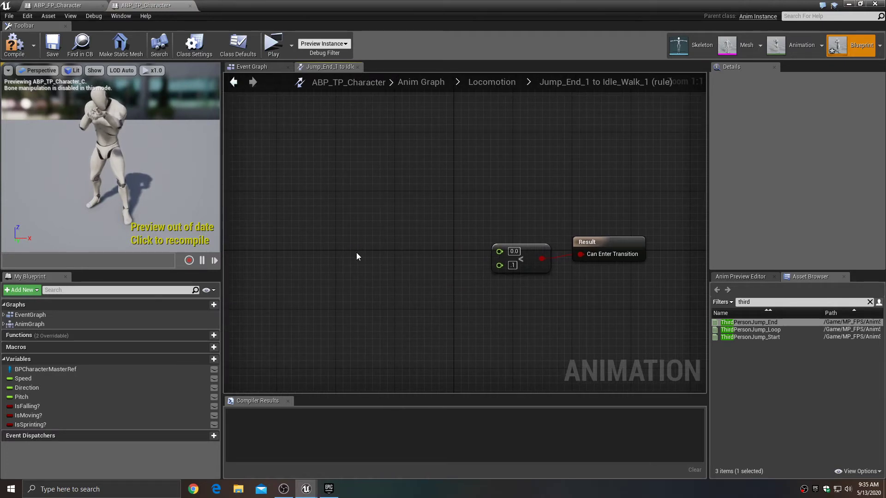
right_click(319, 243)
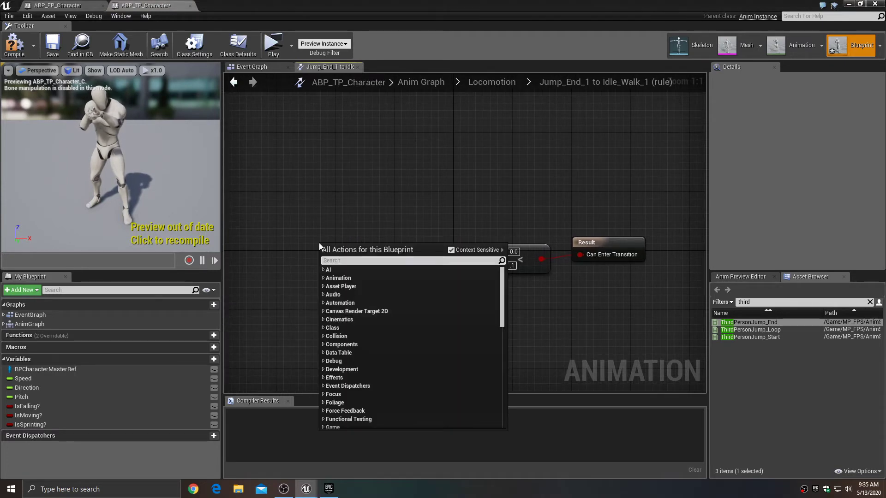
type("ratio")
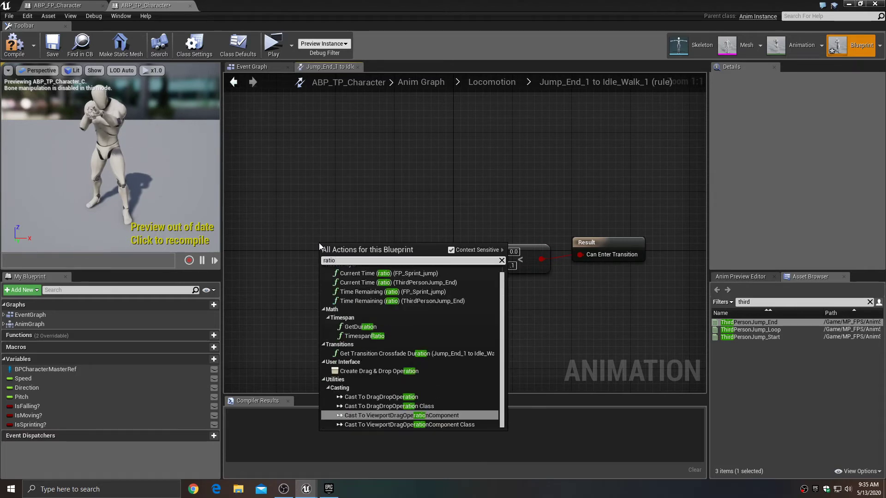
left_click(392, 292)
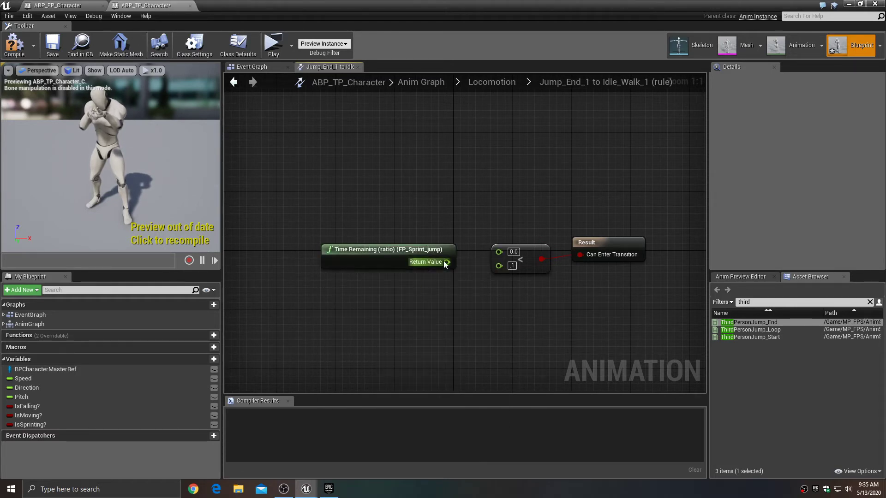
left_click_drag(446, 261, 498, 251)
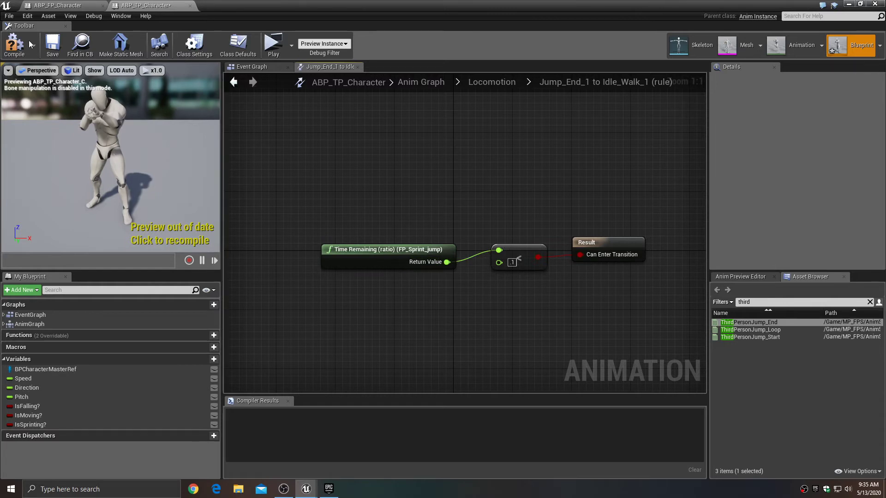
Compile and save ABP_TP_Character, and minimize its editor to return to the Test_Map_001 level.
left_click(12, 43)
left_click(52, 43)
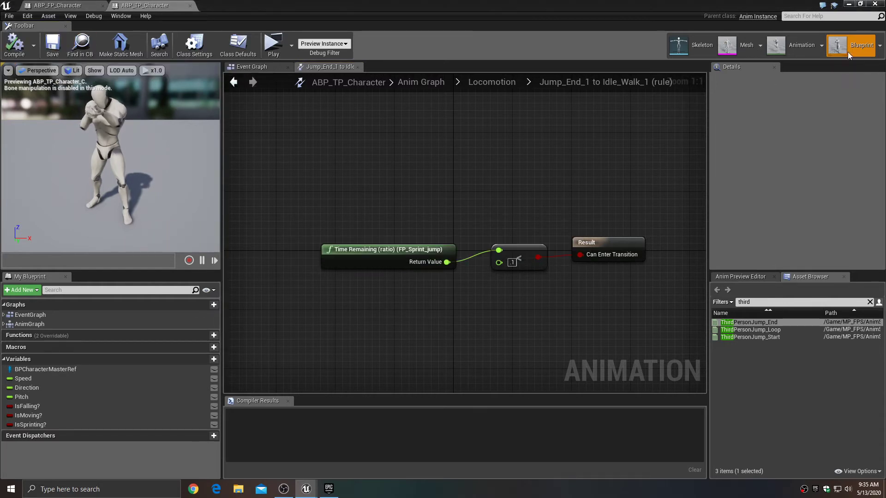
left_click(850, 5)
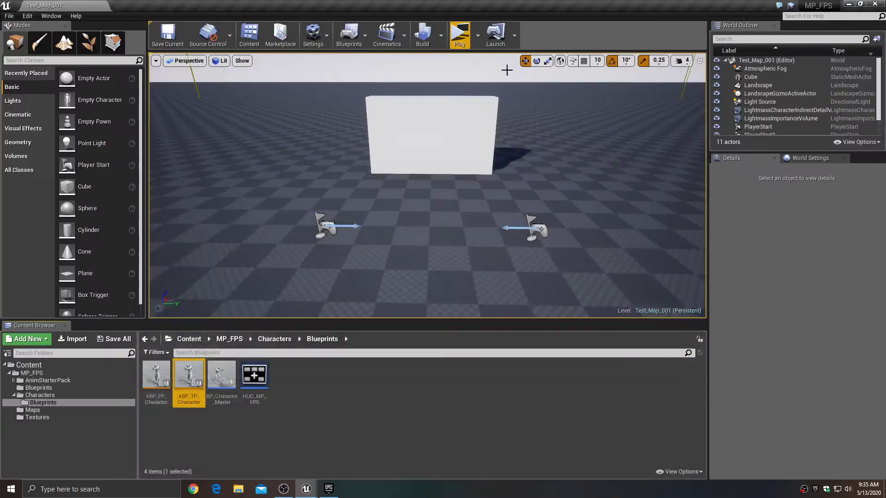
Run the two-player preview and sprint and jump repeatedly with the server character to check its third-person animations, then stop the preview.
left_click(461, 36)
key("w")
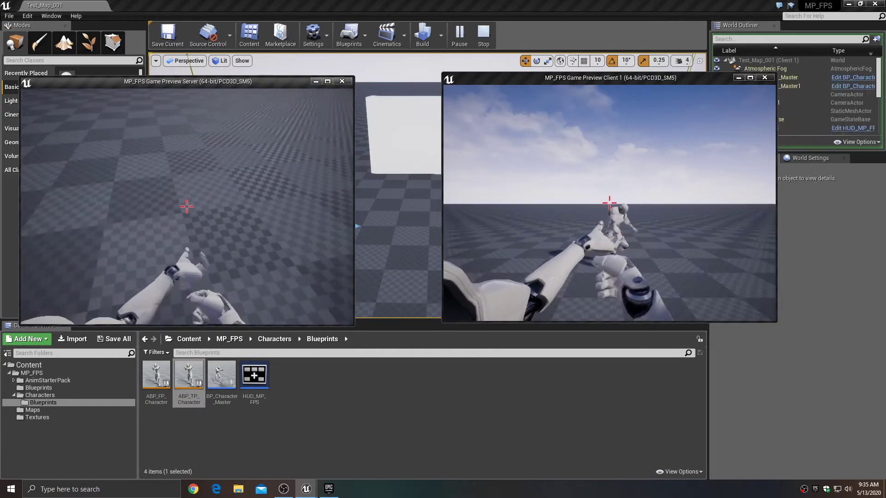
key("w")
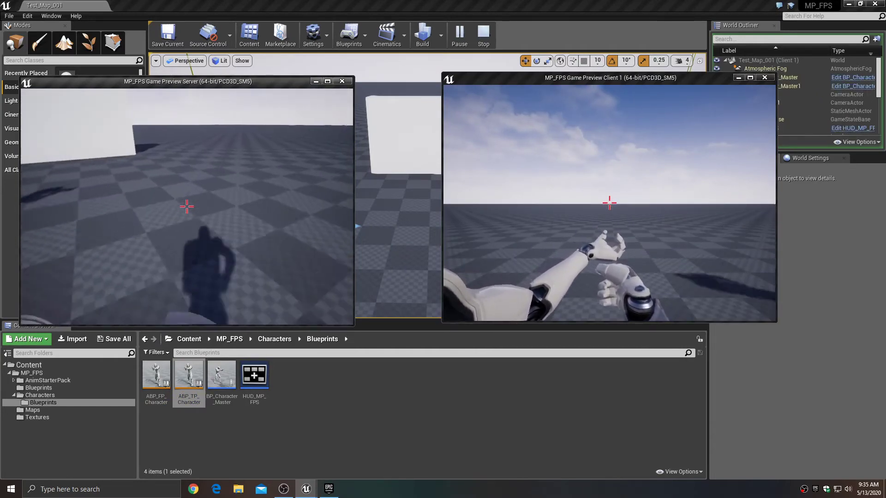
key("space")
key("w")
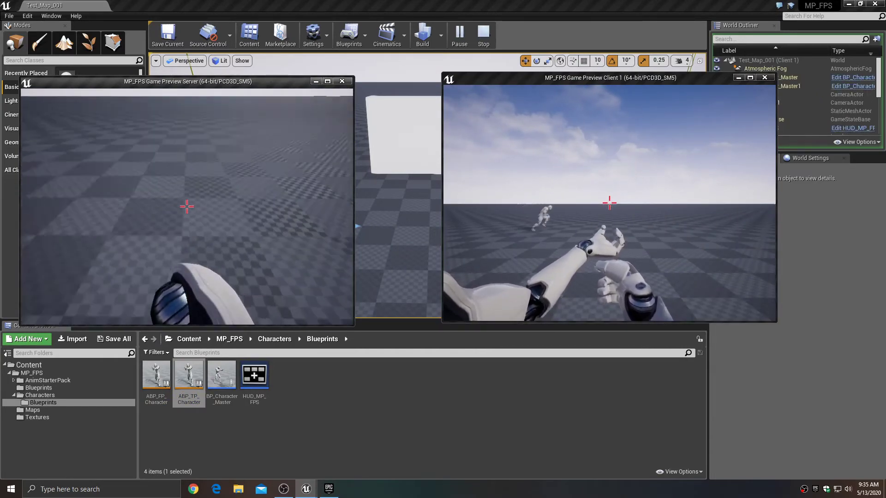
key("space")
key("w")
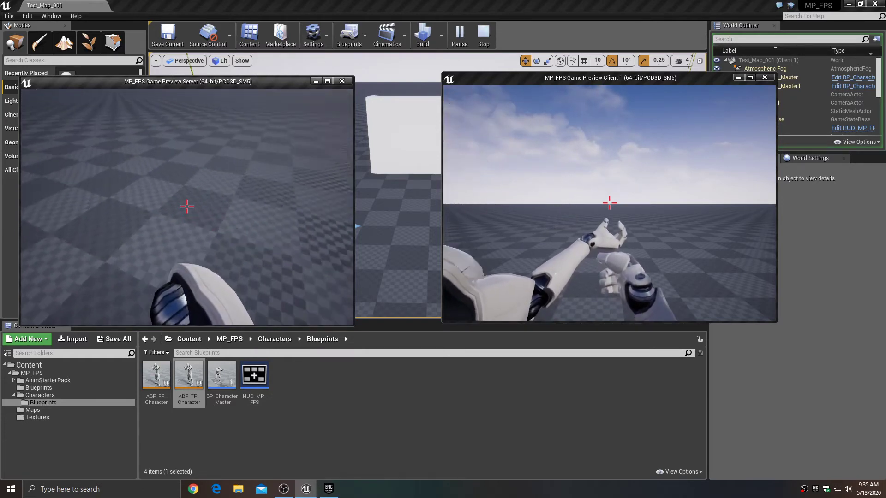
key("space")
key("w")
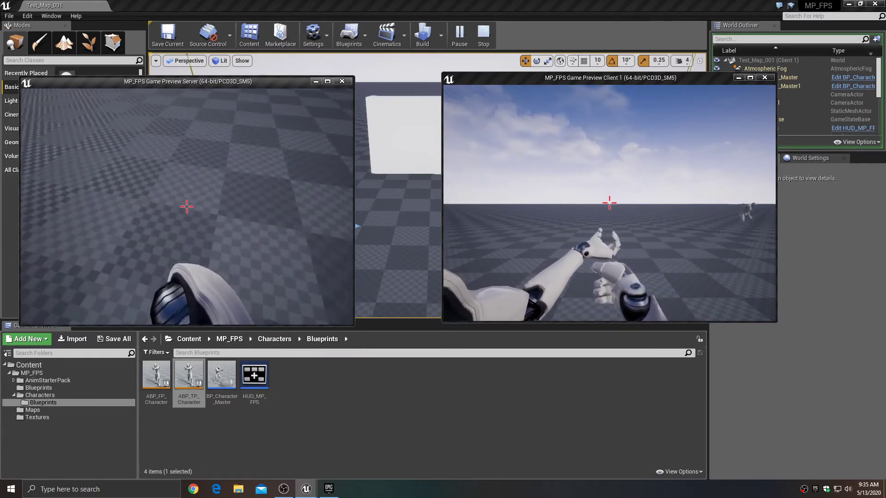
key("space")
key("w")
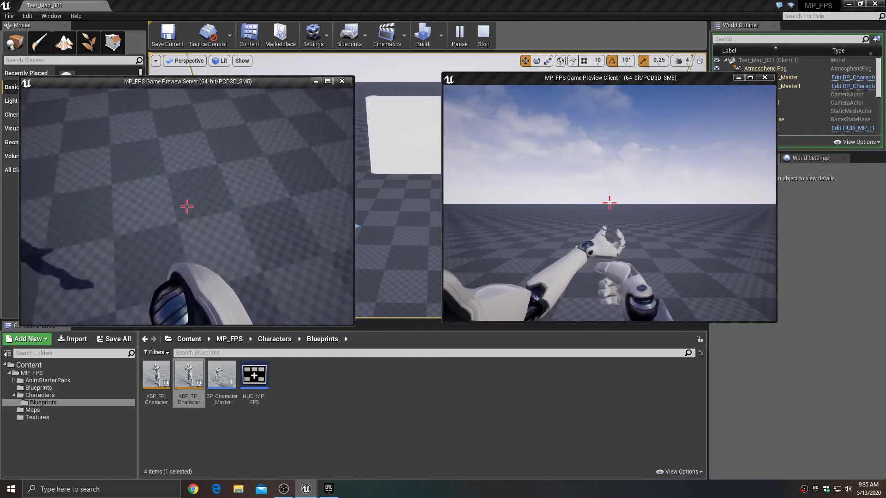
key("w")
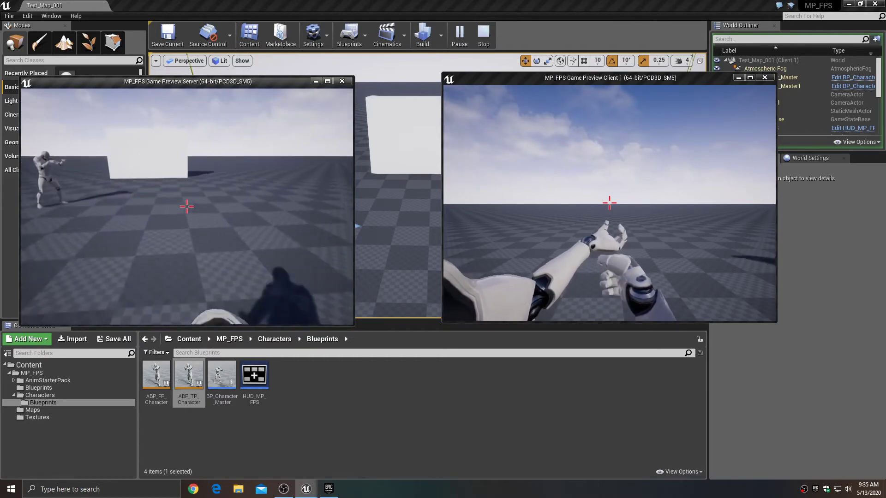
key("space")
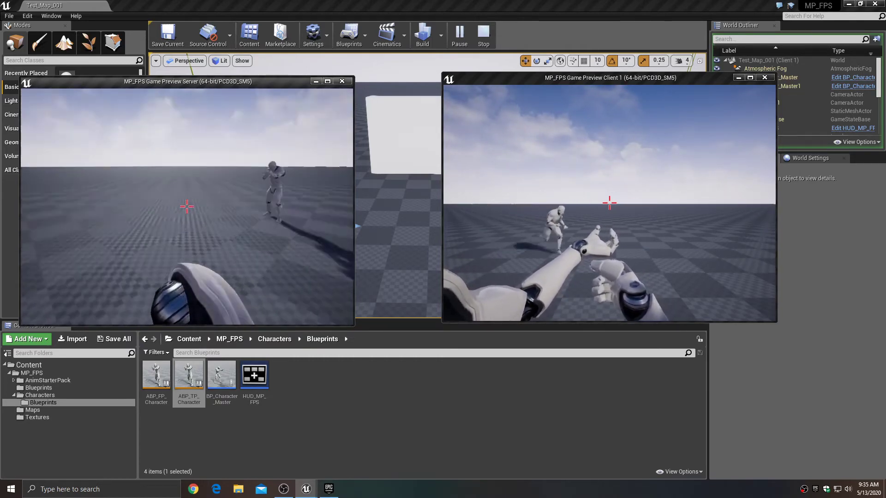
key("Escape")
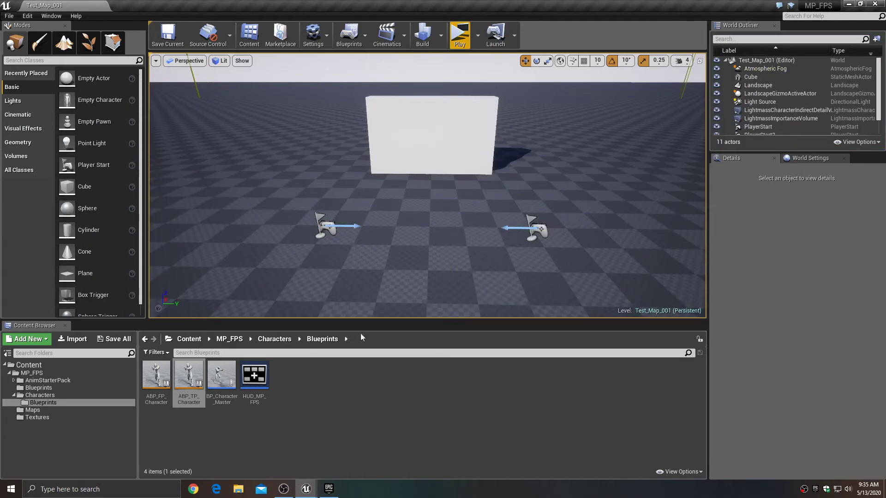
Reopen ABP_TP_Character and delete the old unconnected states, including Jump_Start, below Jump_End_1 in the Locomotion state machine.
double_click(188, 369)
left_click(235, 83)
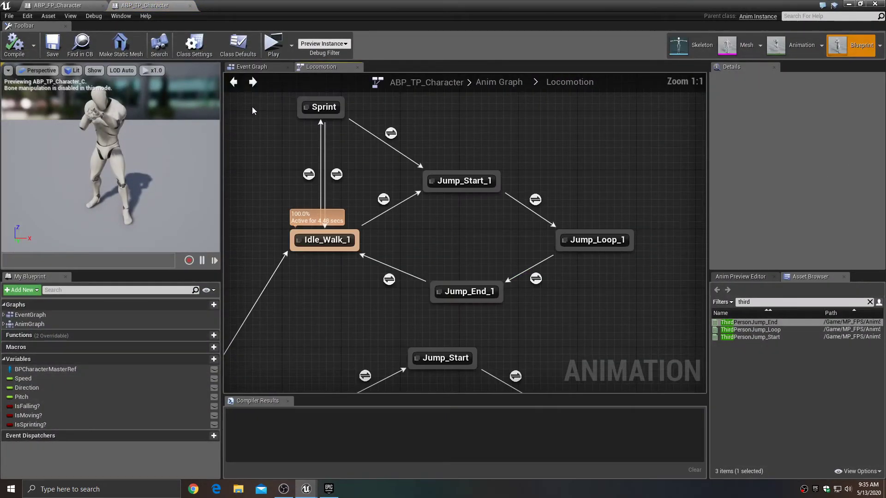
scroll(339, 317, "down", 1)
right_click_drag(304, 237, 300, 209)
left_click_drag(299, 208, 574, 335)
key("Delete")
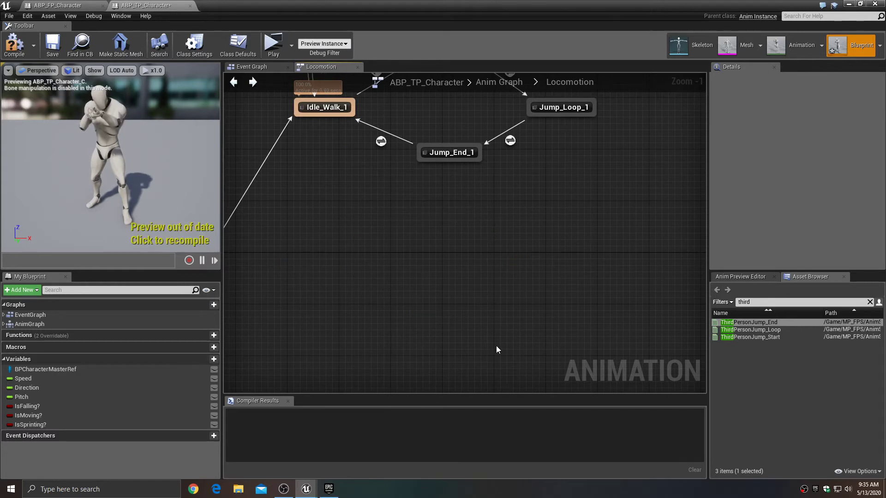
Move all the remaining Locomotion states together so that Idle_Walk_1 sits directly beside the Entry node.
scroll(496, 345, "down", 2)
right_click_drag(483, 306, 544, 359)
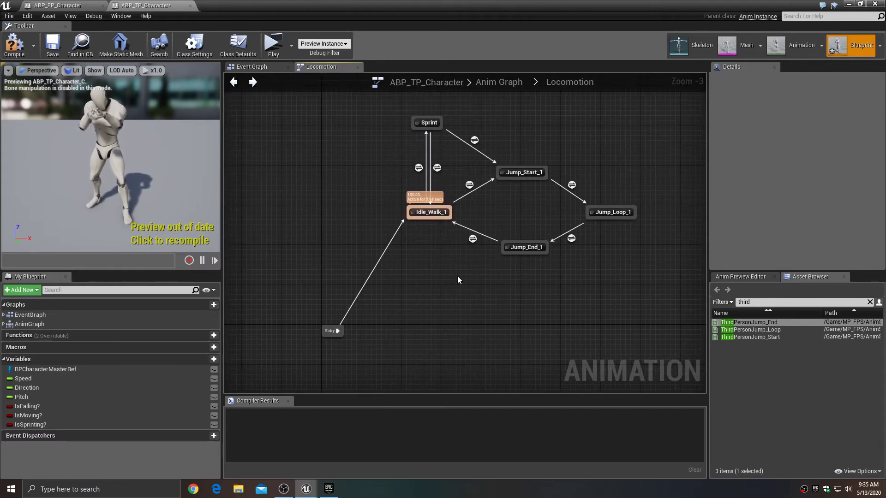
left_click_drag(414, 132, 637, 279)
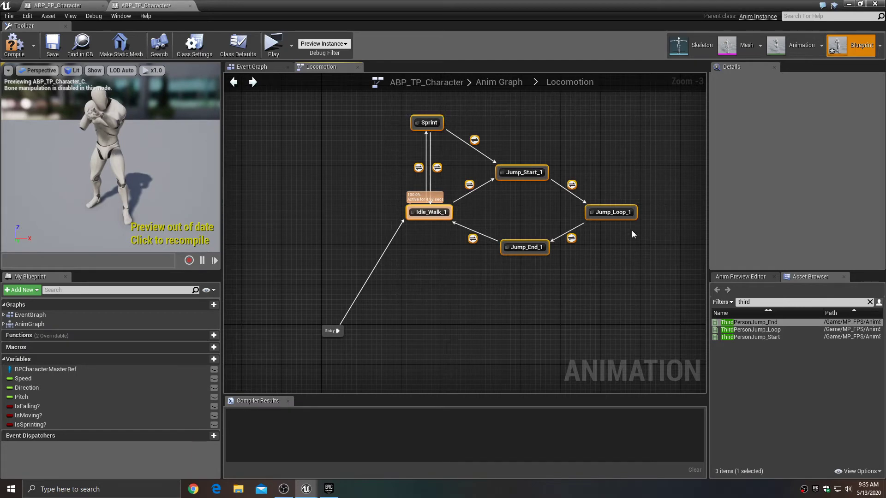
left_click_drag(612, 213, 582, 325)
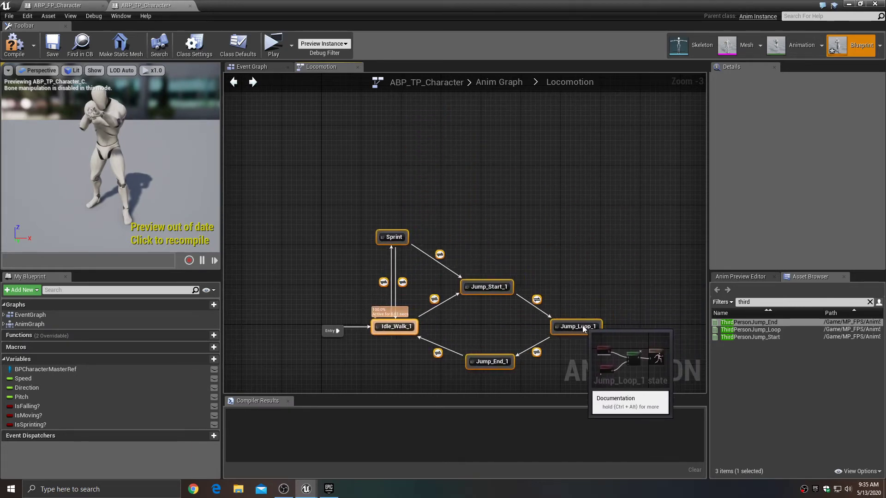
left_click(560, 261)
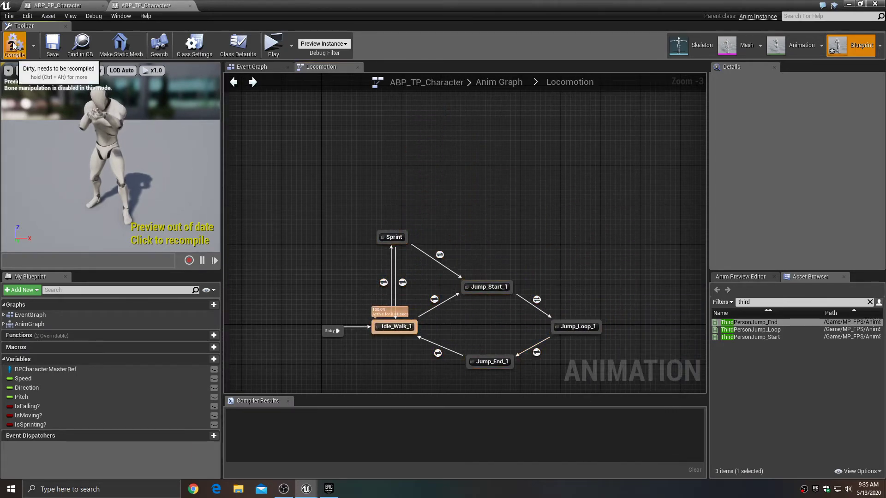
Compile and save ABP_TP_Character, clear the Asset Browser search, and close the editor to return to the level.
left_click(52, 44)
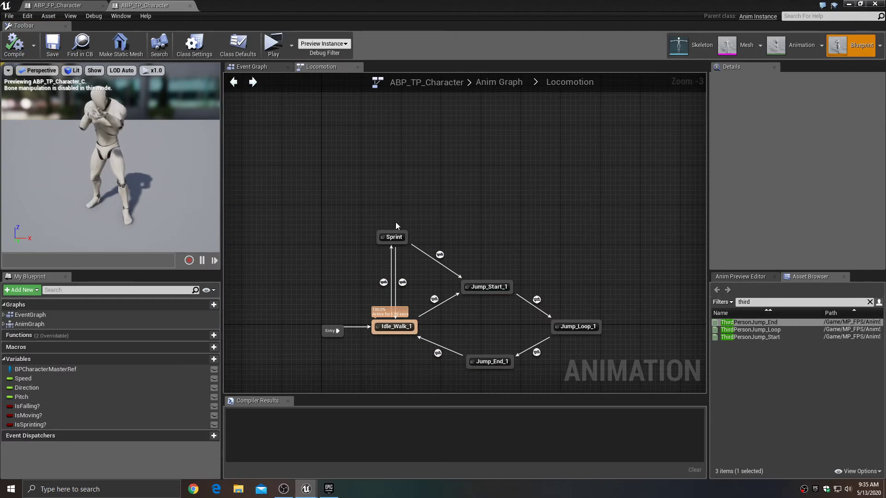
left_click(869, 302)
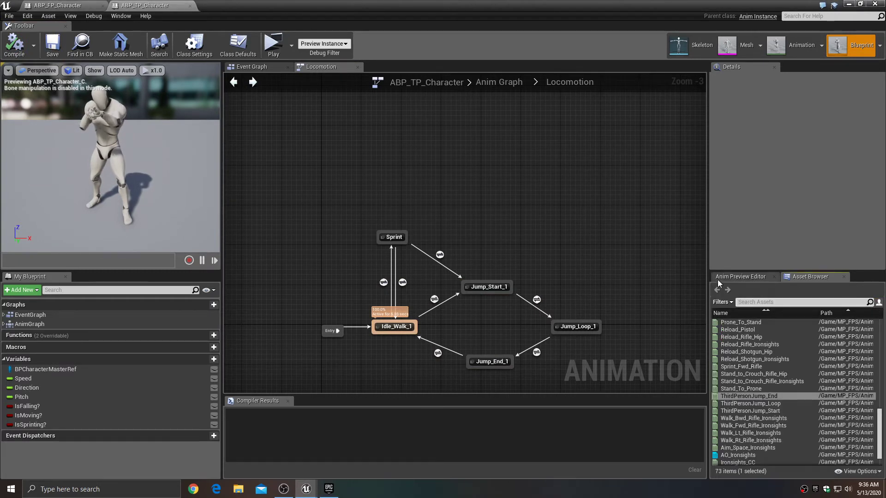
left_click(875, 4)
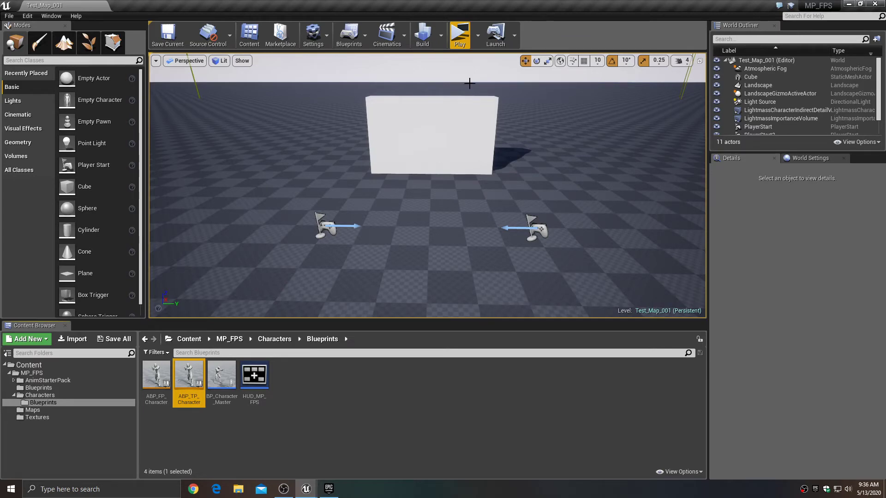
Run the two-player preview and check the server character's strafing, sprinting, forward and backward walking animations from the client view.
left_click(462, 39)
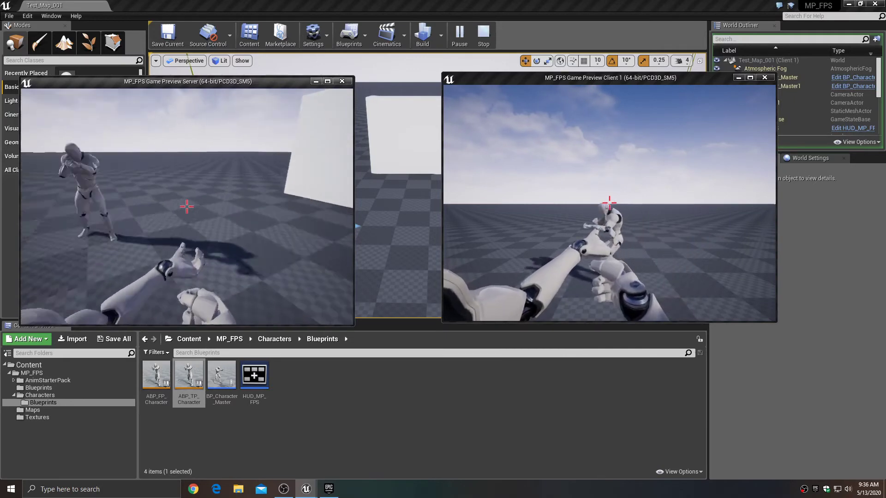
key("a")
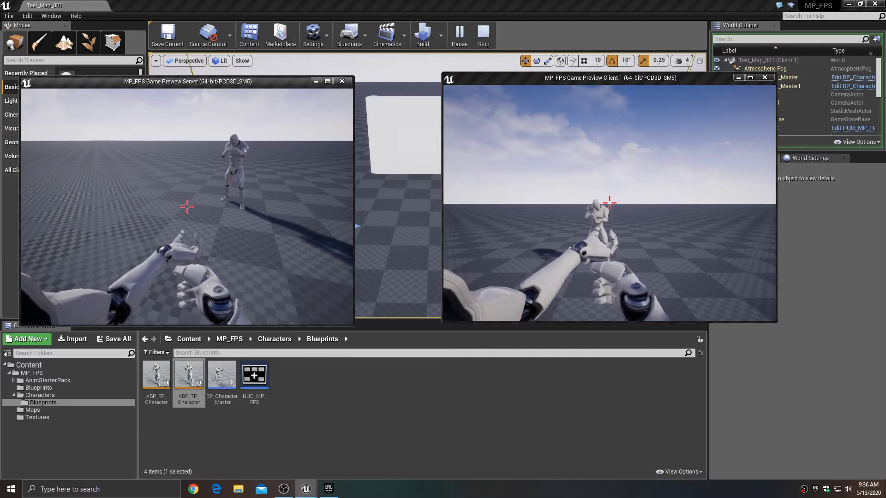
key("a")
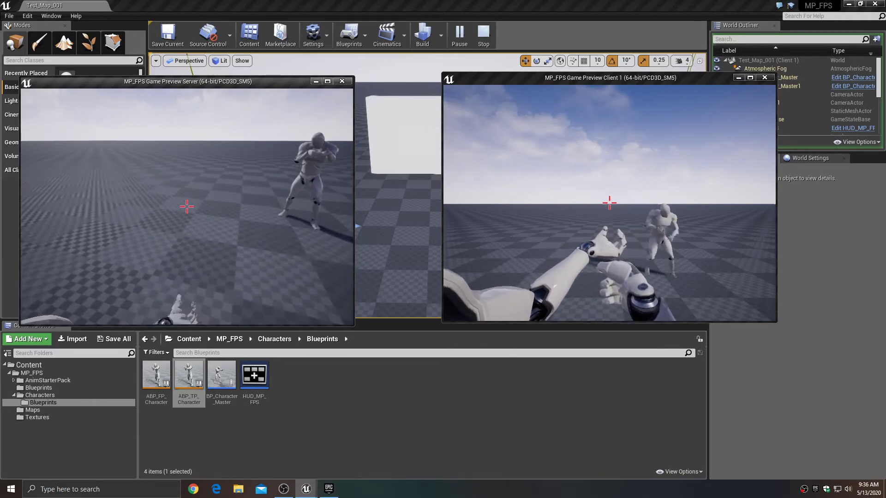
key("w")
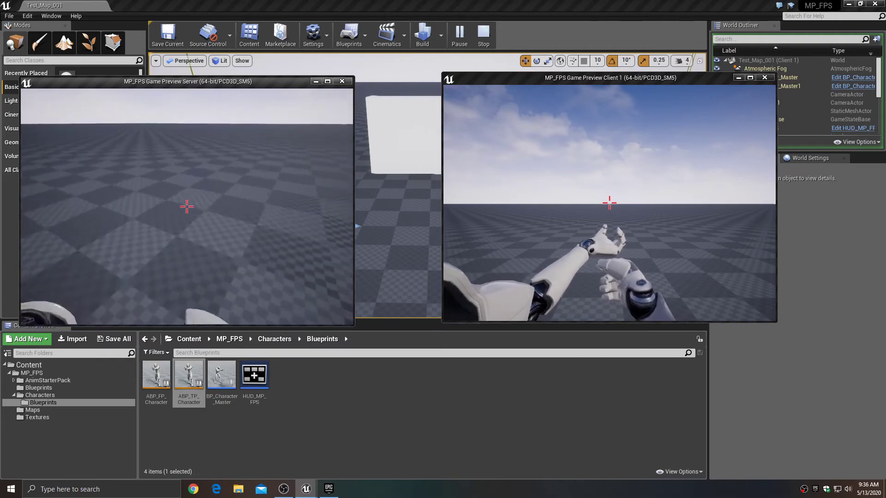
key("w")
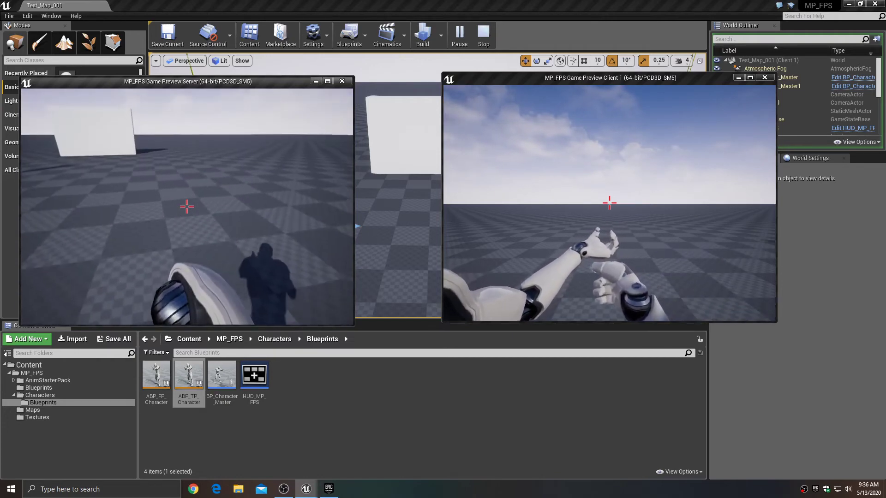
key("w")
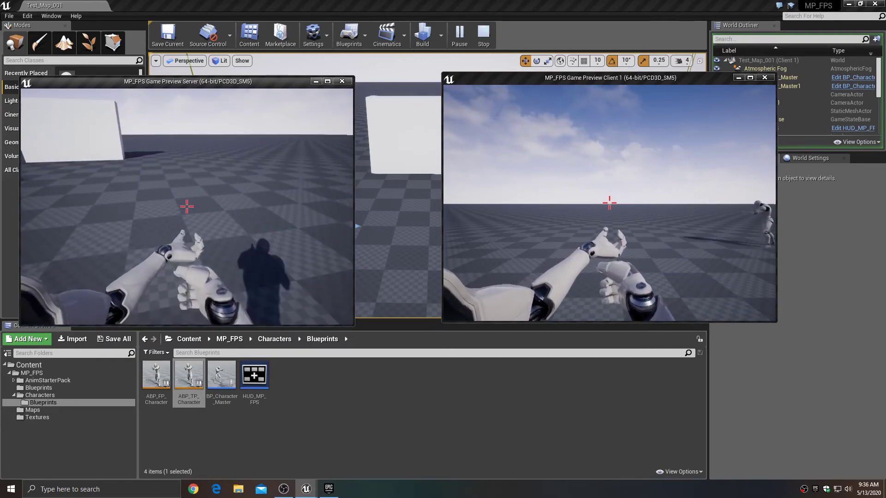
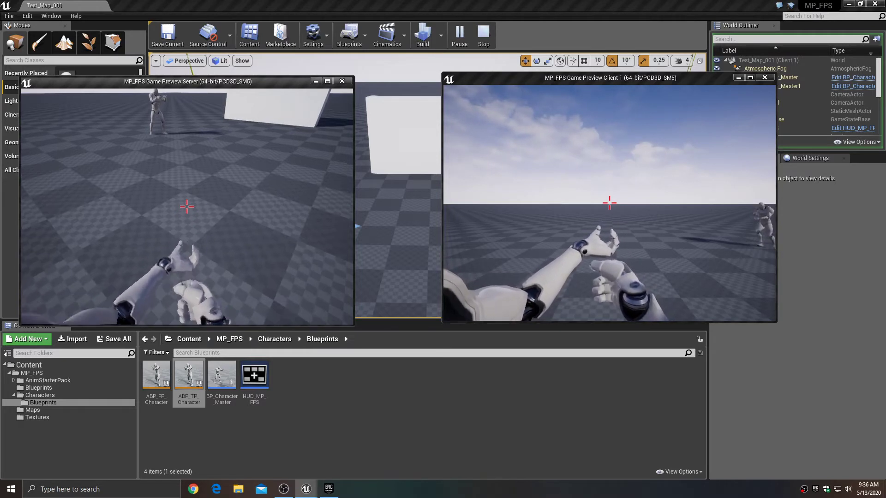
key("w")
key("w")
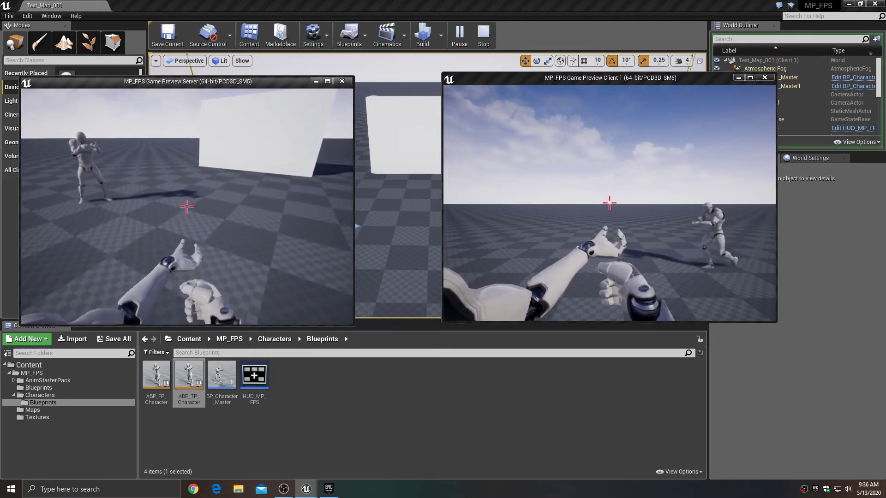
key("w")
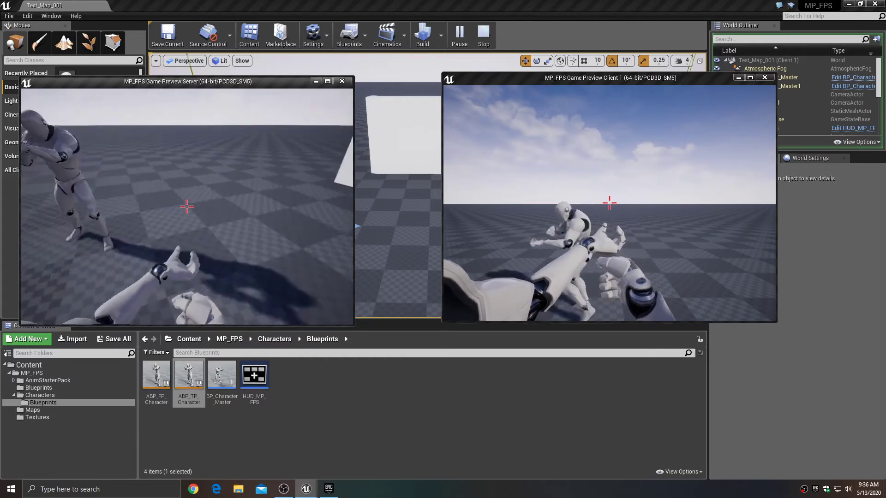
key("s")
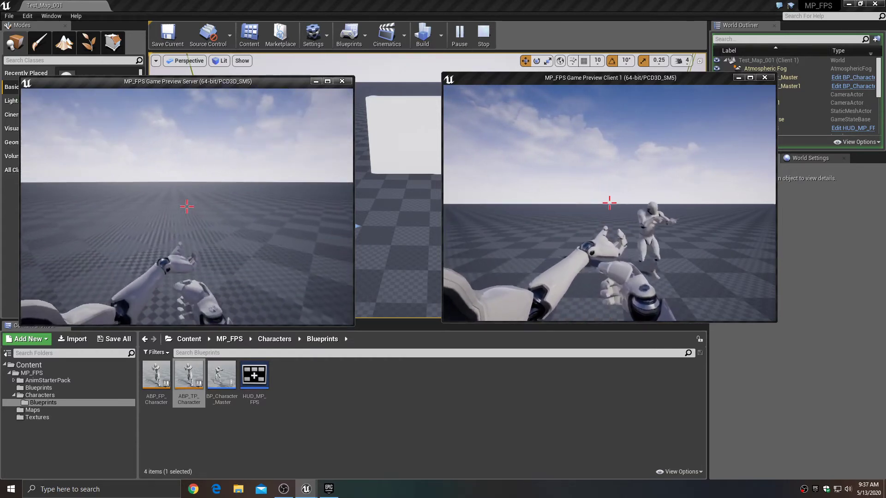
Test a sprint jump and more forward walking with the server character near the client, then stop the preview.
key("shift+w")
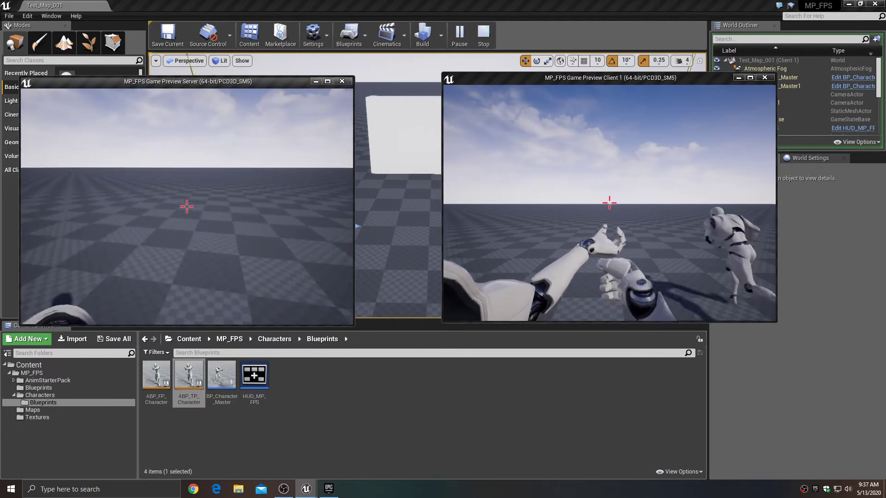
key("space")
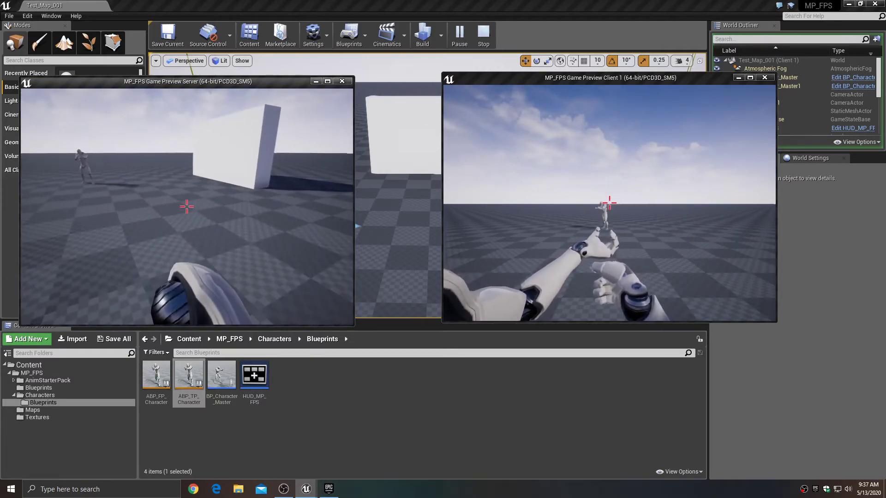
key("w")
key("w")
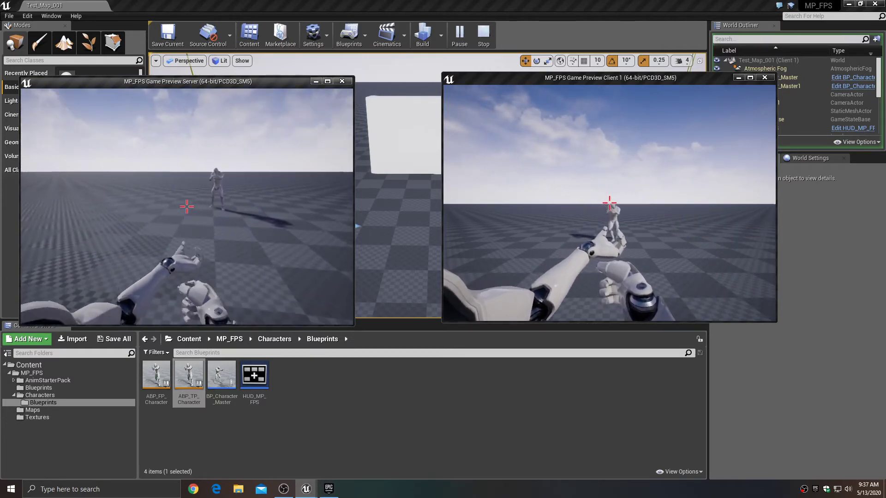
key("w")
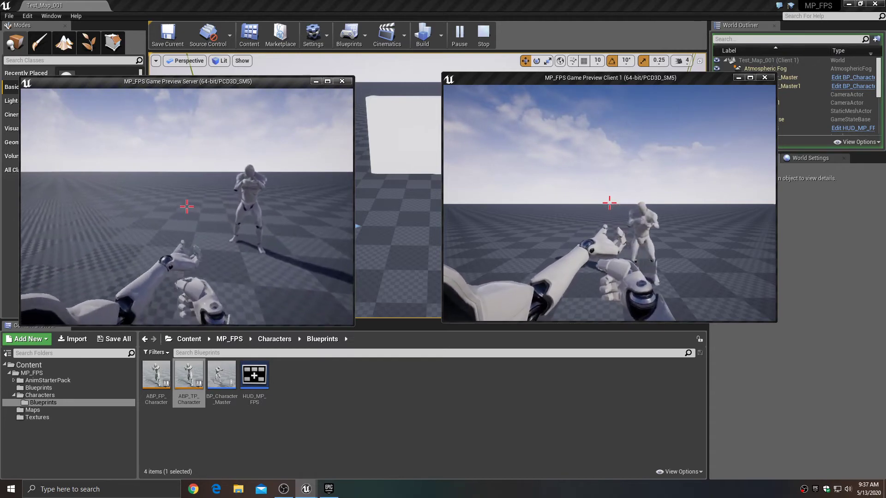
key("w")
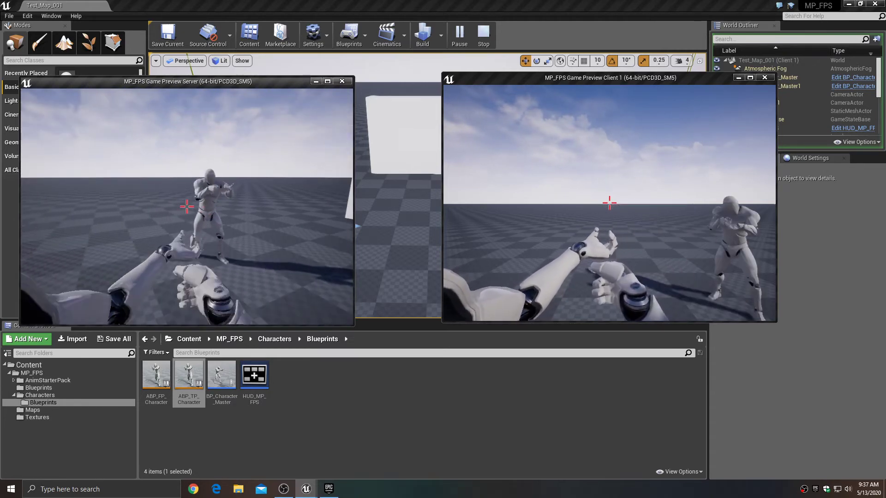
key("w")
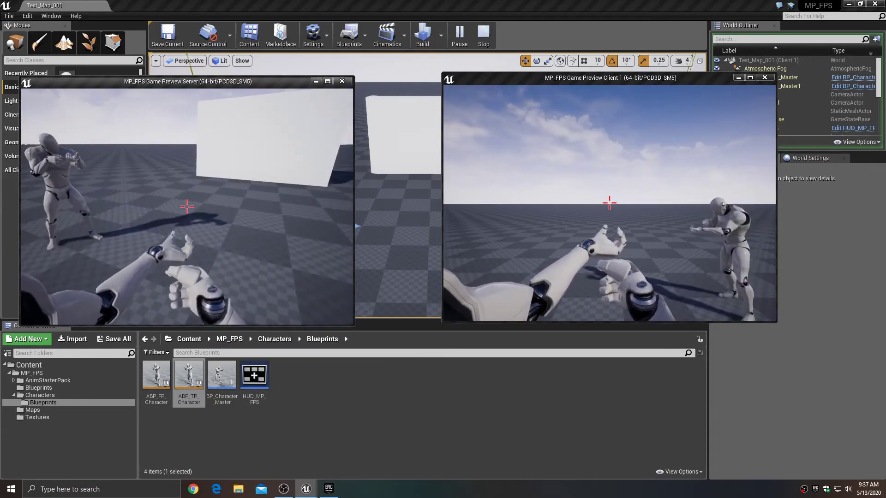
key("Escape")
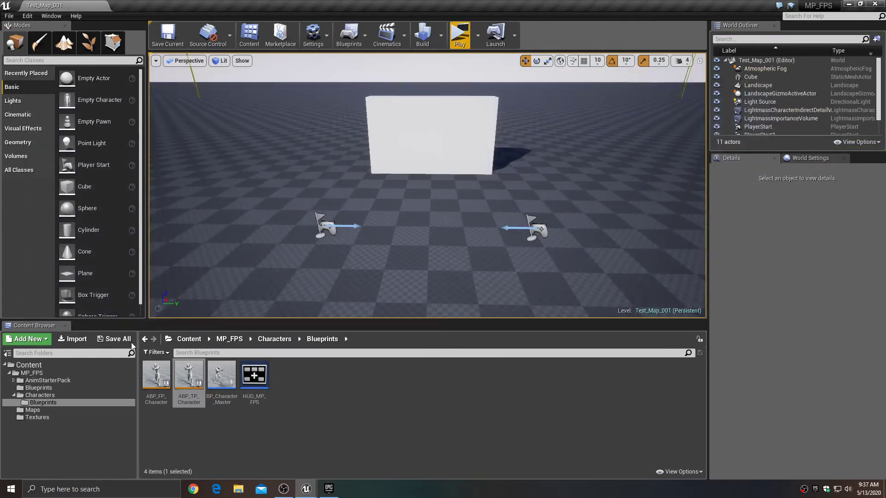
Collapse the Characters and MP_FPS folders in the Content Browser and show the Content root.
left_click(14, 395)
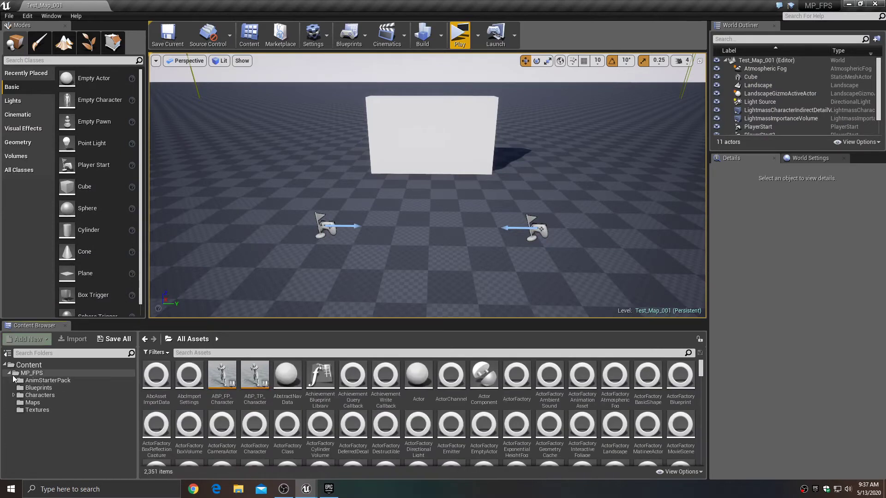
left_click(9, 373)
left_click(20, 365)
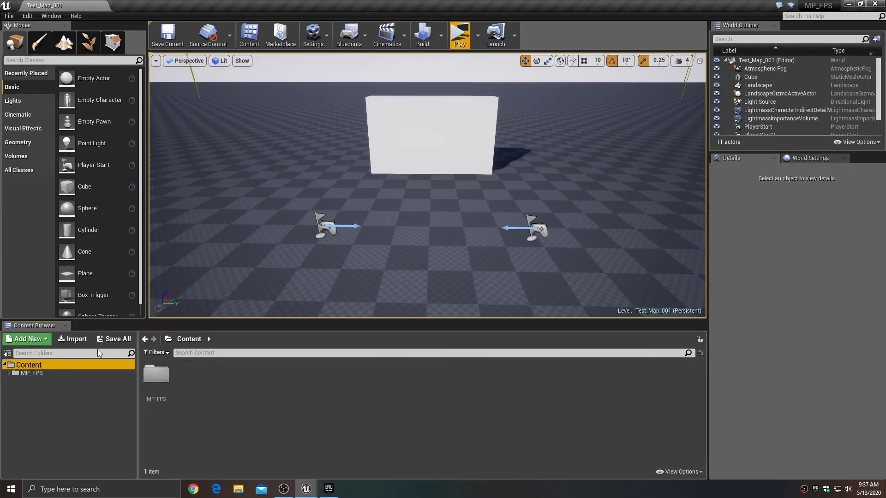
Switch to the Epic Games Launcher, go through its forums to the online Marketplace, and open the list of free products.
left_click(335, 492)
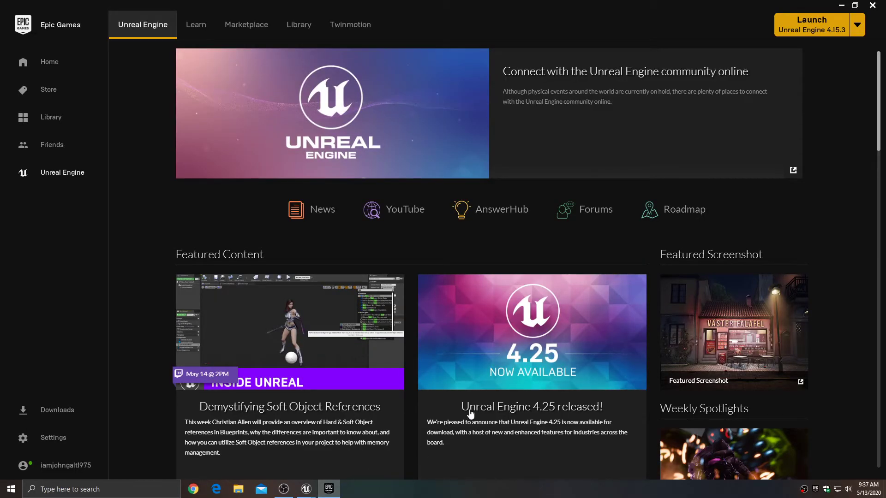
left_click(602, 216)
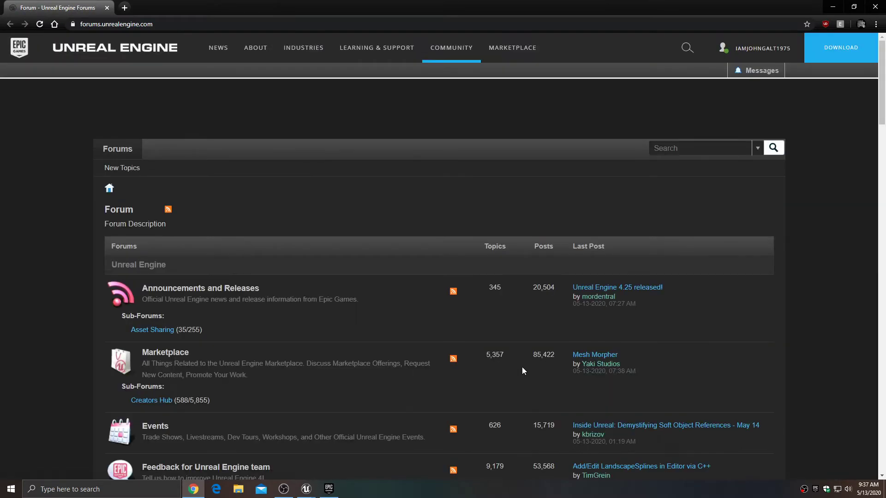
mouse_move(513, 50)
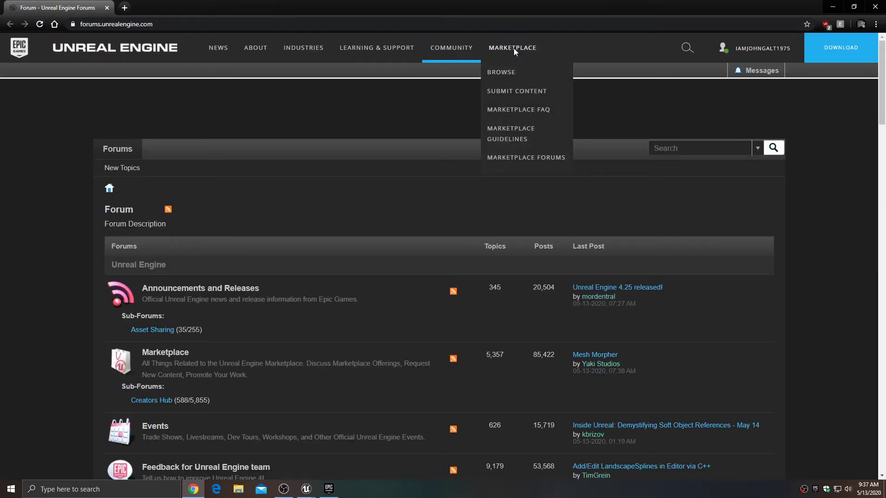
left_click(505, 75)
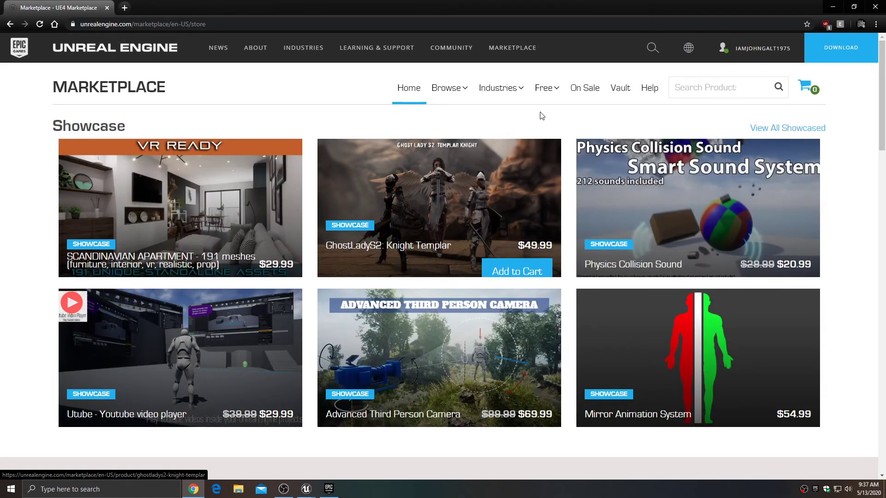
mouse_move(546, 96)
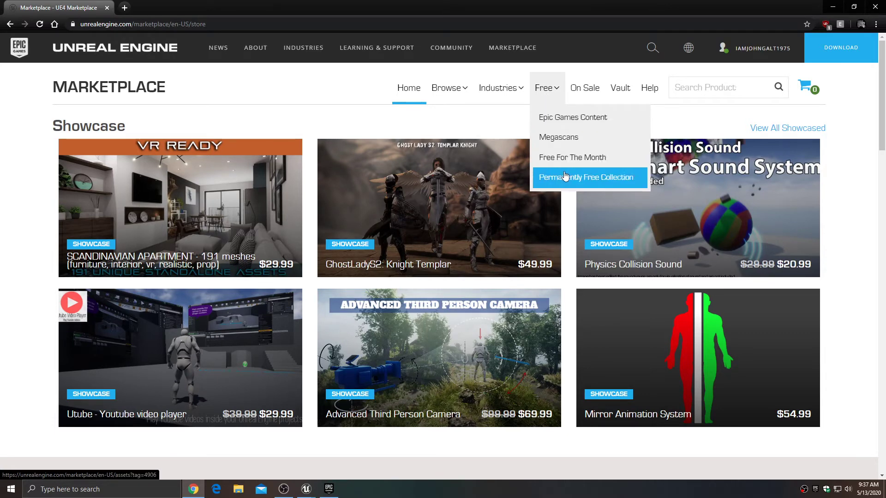
left_click(545, 89)
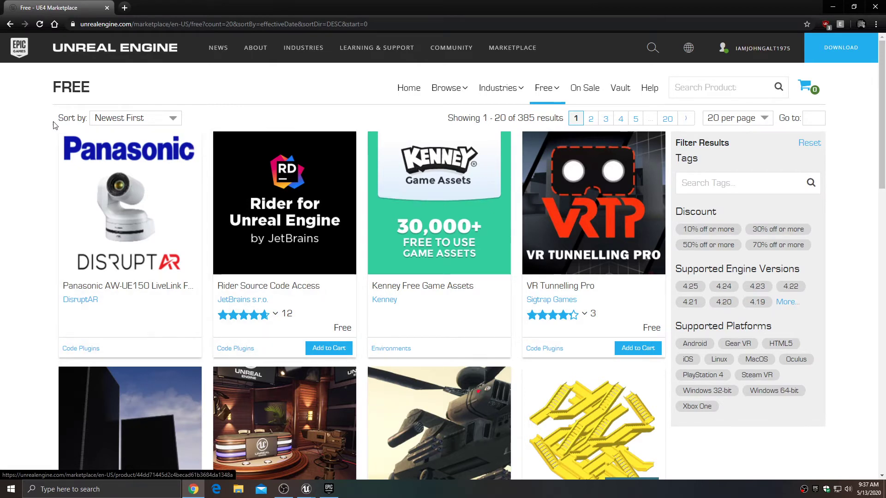
Sort the free Marketplace products by Oldest First and look through the weapon and character packs.
left_click(172, 119)
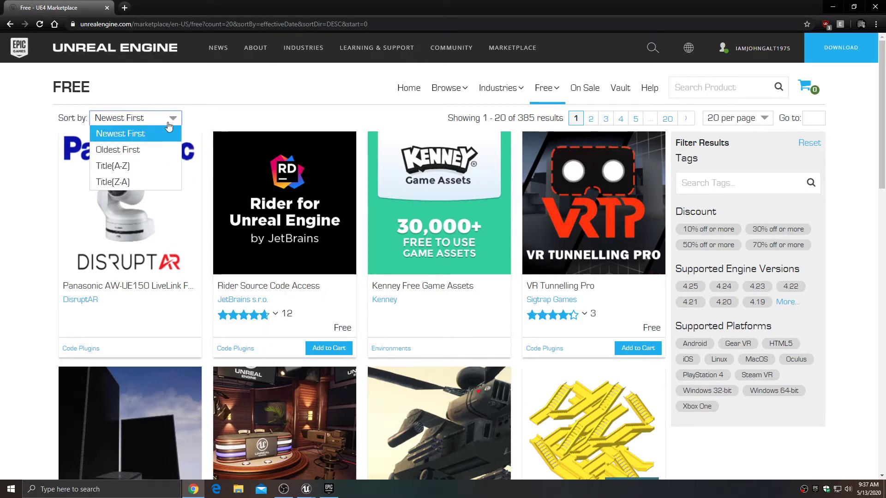
left_click(134, 150)
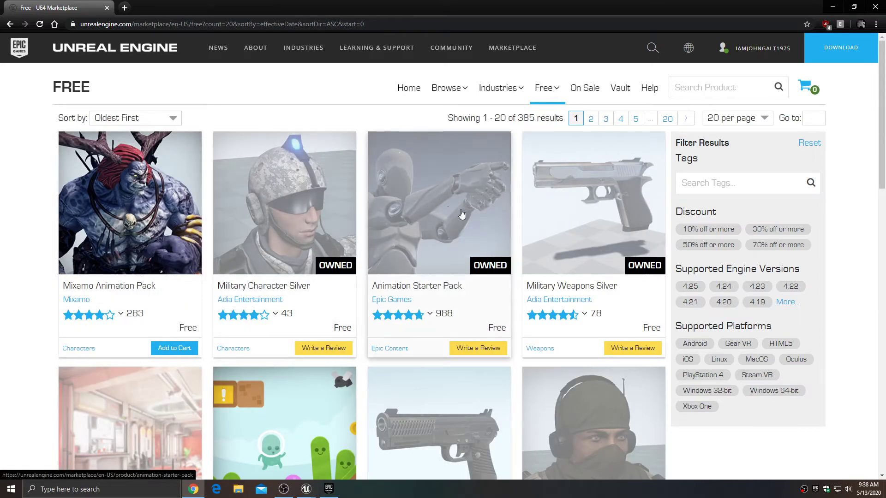
scroll(484, 360, "down", 5)
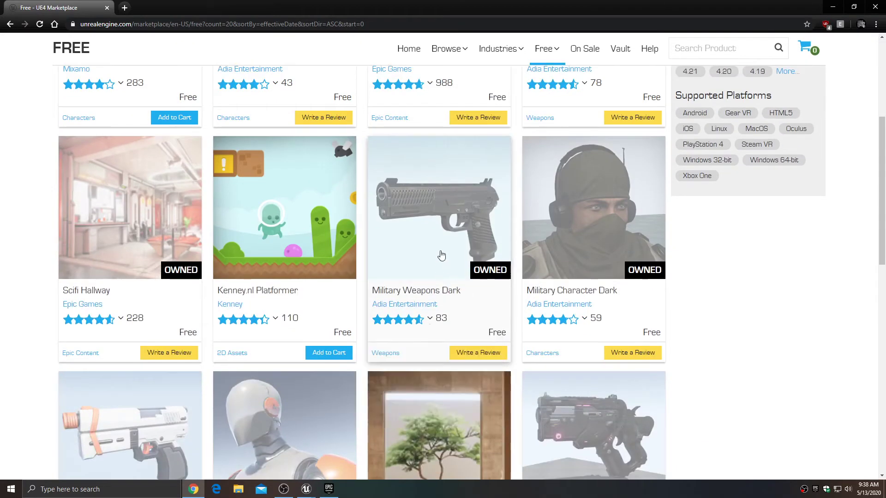
scroll(584, 319, "down", 3)
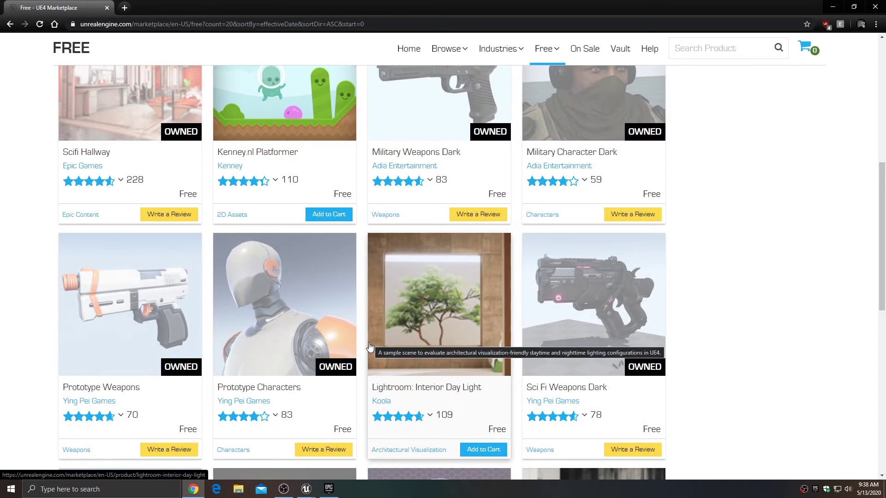
scroll(367, 343, "up", 4)
scroll(367, 342, "up", 3)
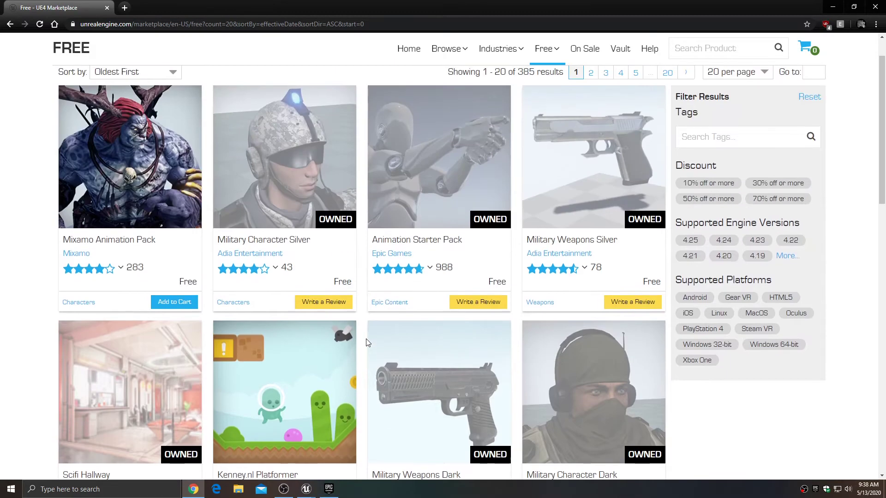
scroll(367, 342, "down", 4)
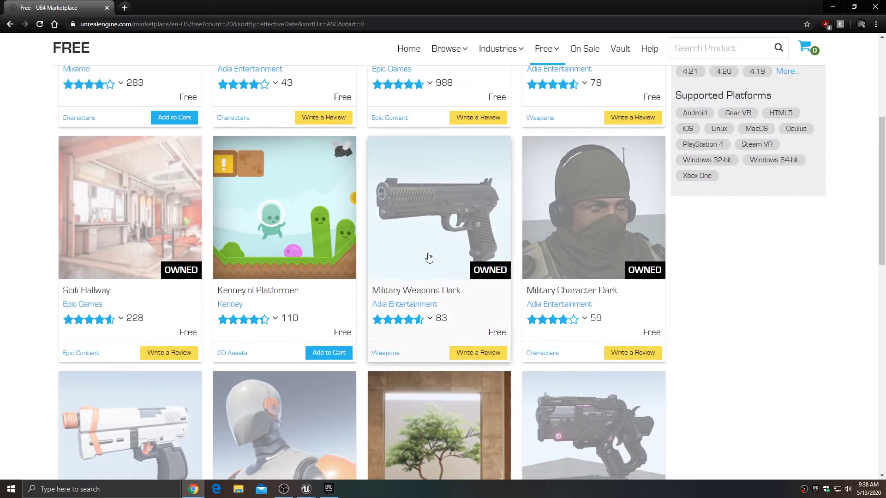
scroll(429, 237, "up", 4)
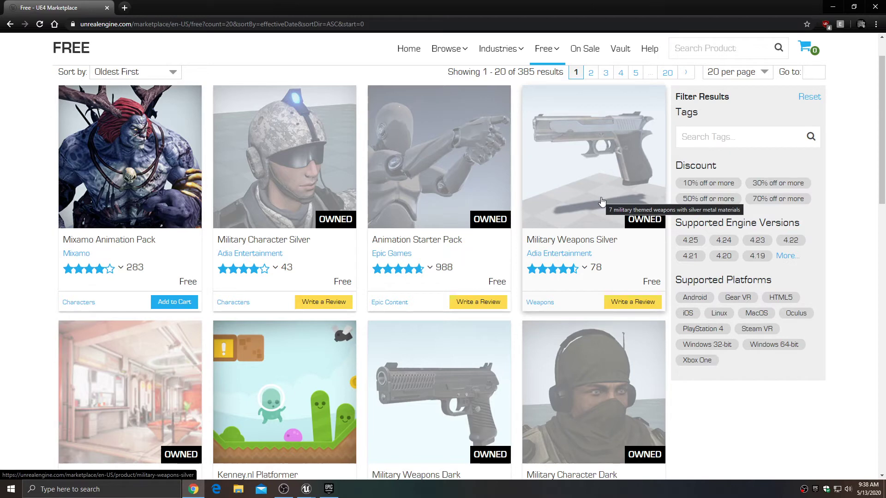
View the Military Weapons Silver product page, close the browser, and return to the Unreal Editor.
left_click(591, 167)
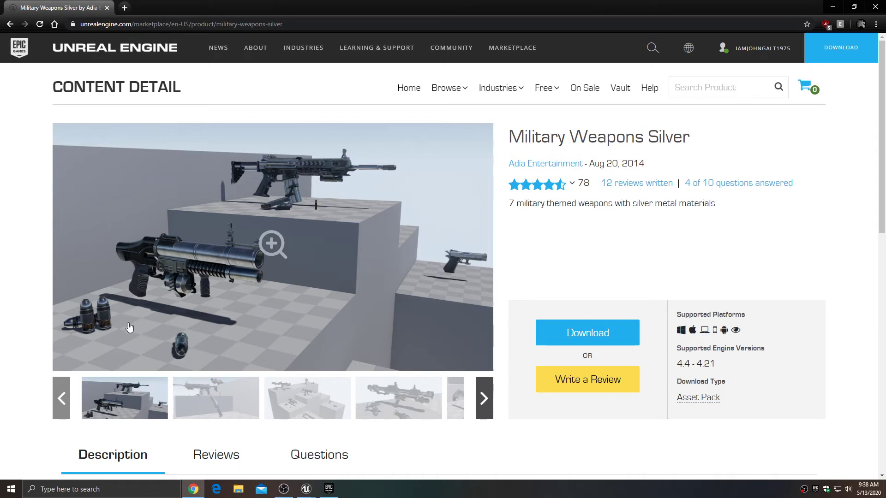
left_click(874, 7)
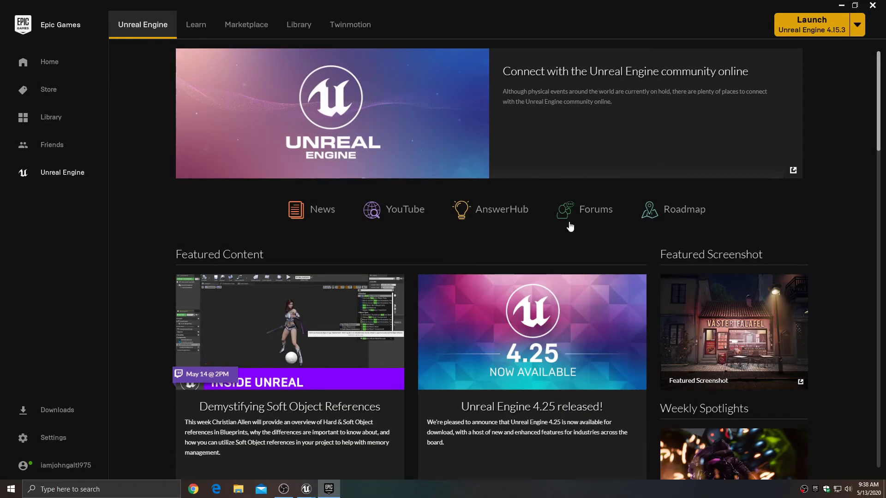
left_click(328, 490)
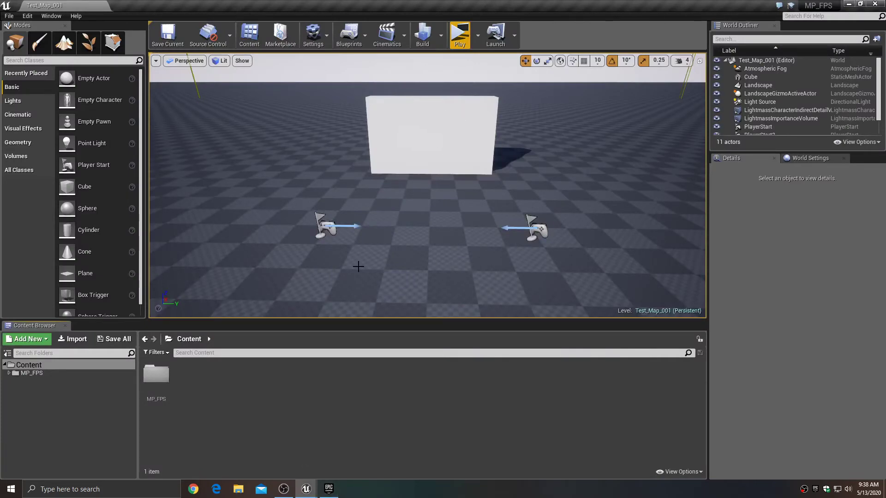
Switch to the Epic Games Launcher and open the Unreal Engine Library.
left_click(330, 490)
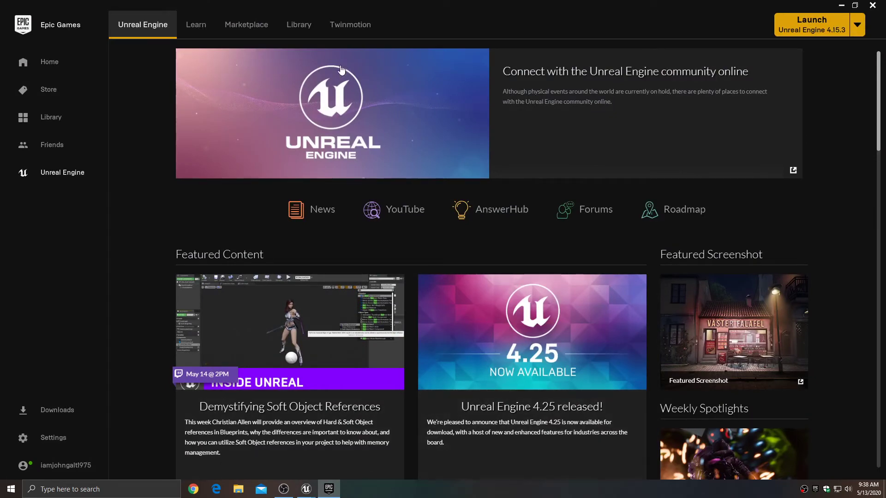
left_click(299, 25)
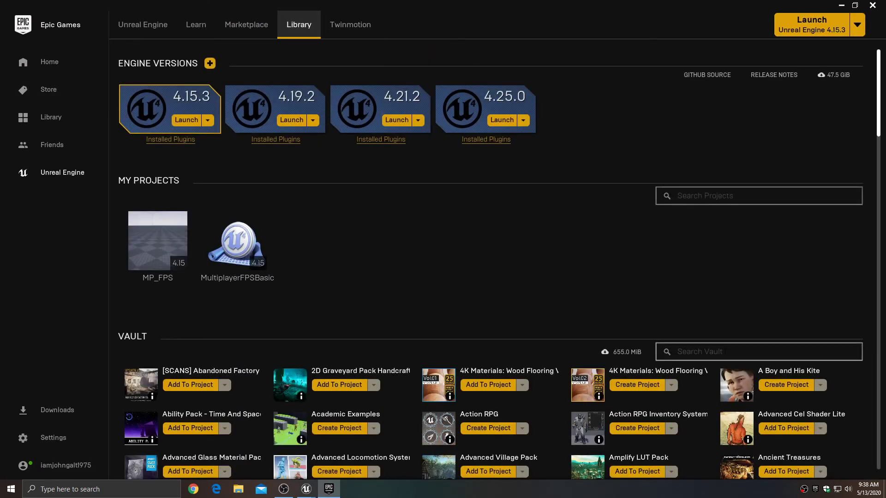
type("mulita")
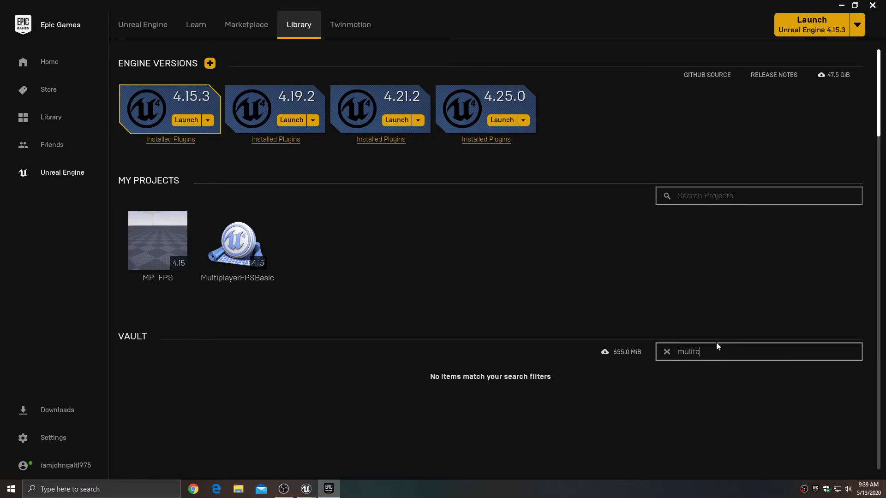
key("BackSpace")
key("BackSpace")
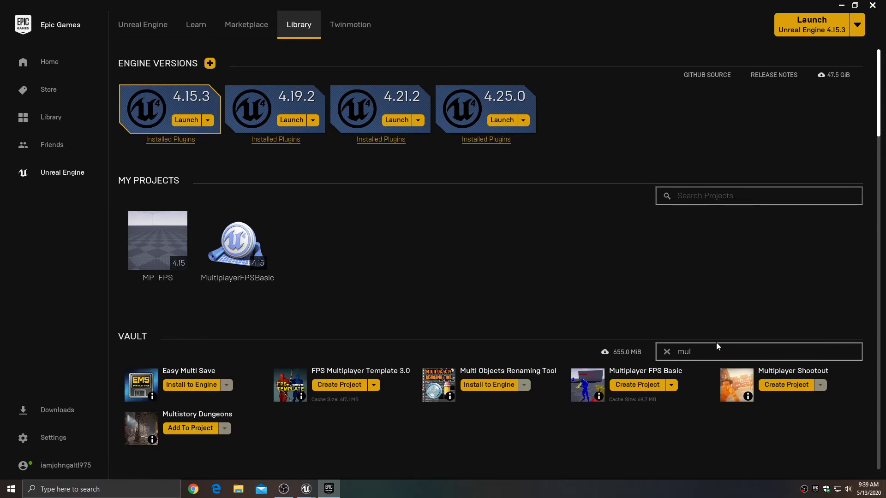
Search the Vault for "weap" and add Military Weapons Silver to the MP_FPS project.
double_click(713, 351)
type("weap")
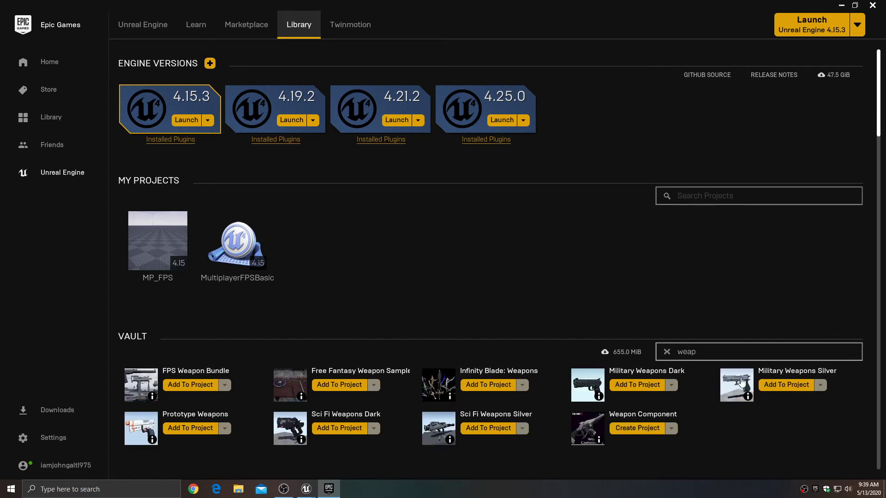
left_click(783, 387)
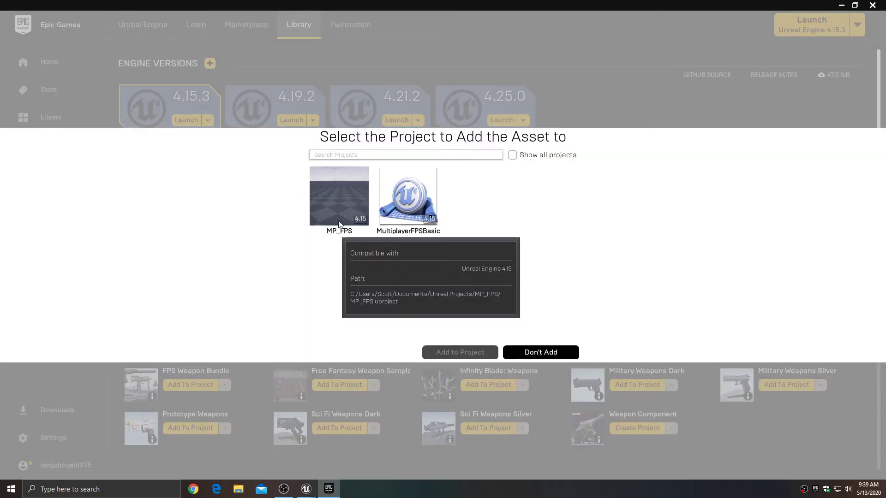
left_click(340, 195)
left_click(448, 351)
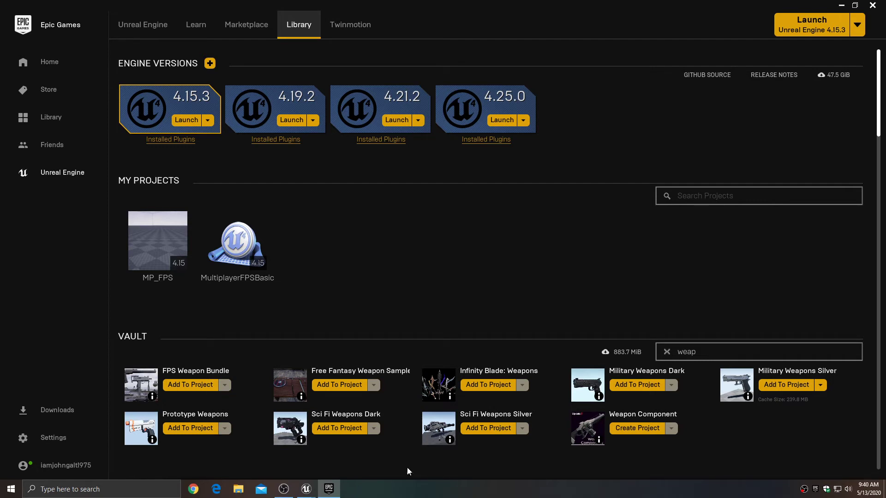
Switch back to the MP_FPS Unreal Editor and move the MilitaryWeapSilver folder into the MP_FPS folder.
mouse_move(309, 493)
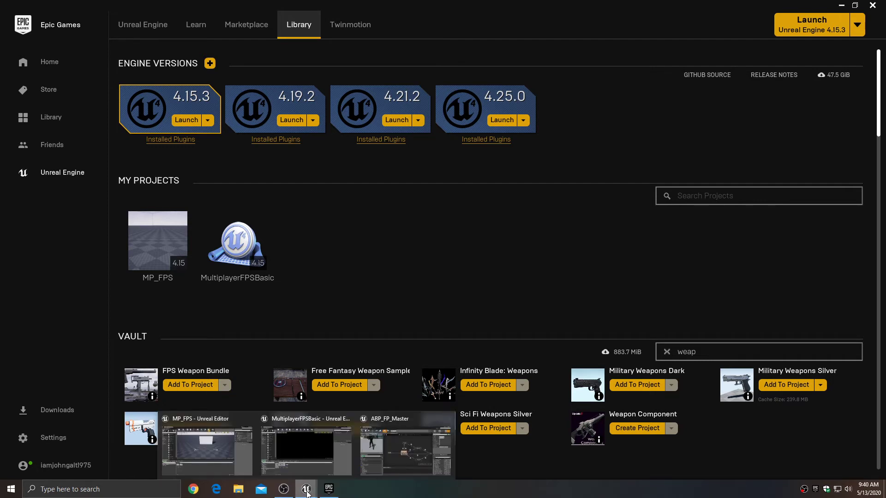
left_click(242, 447)
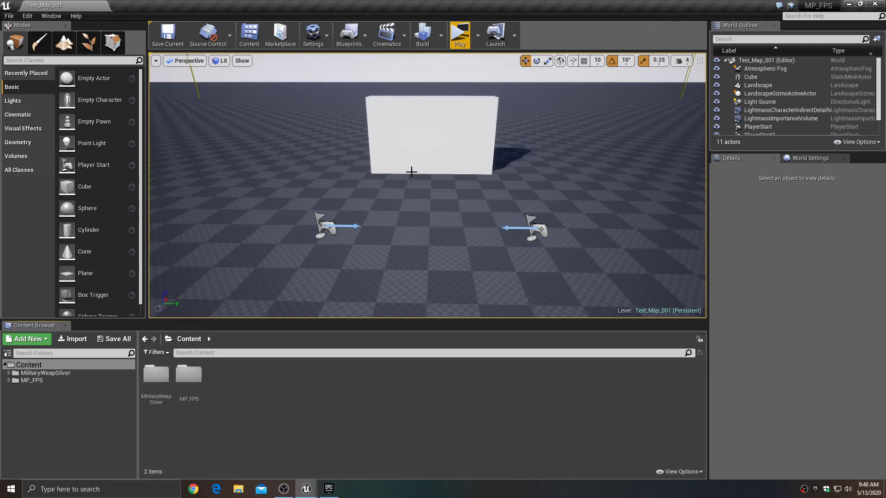
left_click(46, 374)
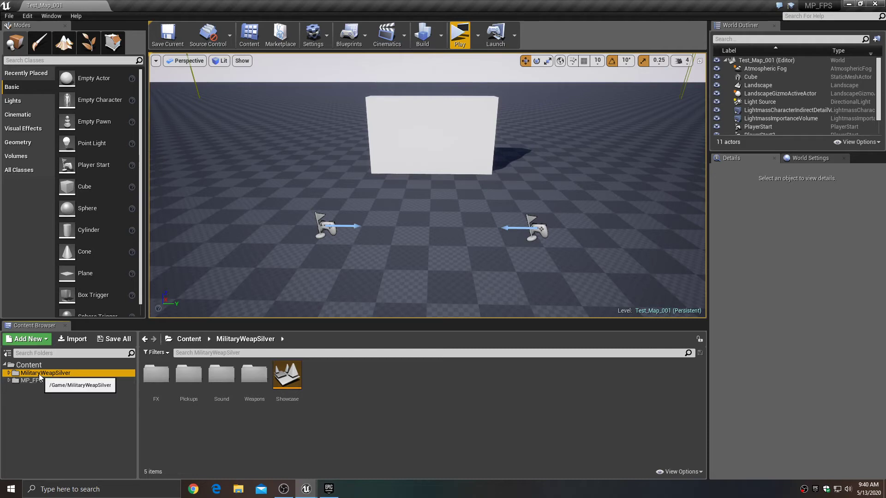
left_click_drag(40, 375, 43, 380)
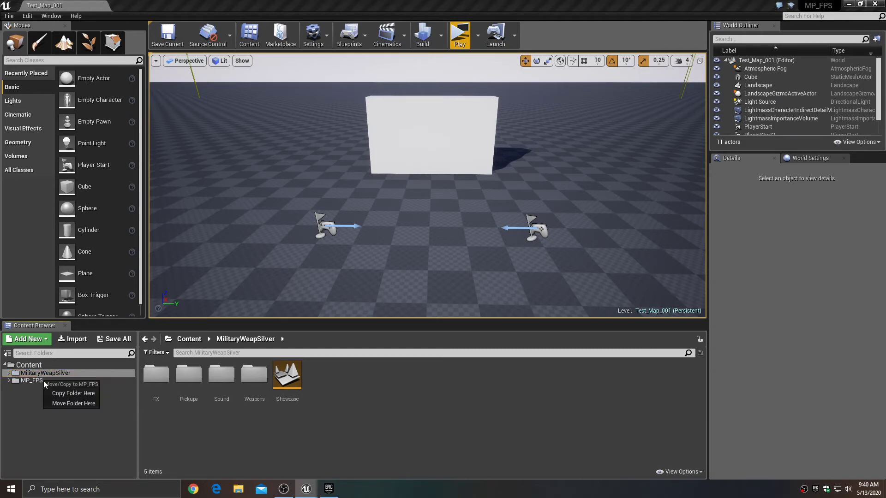
left_click(66, 403)
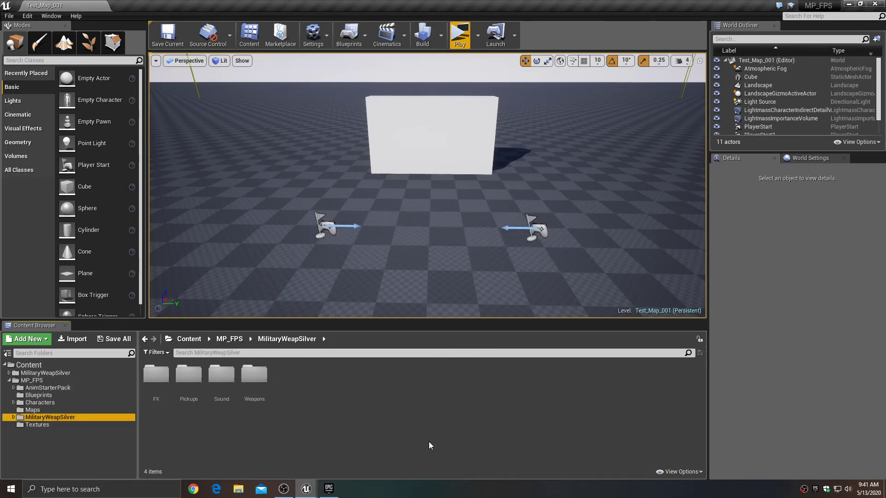
Collapse the MP_FPS folder and check what remains in the original MilitaryWeapSilver folder.
left_click(10, 380)
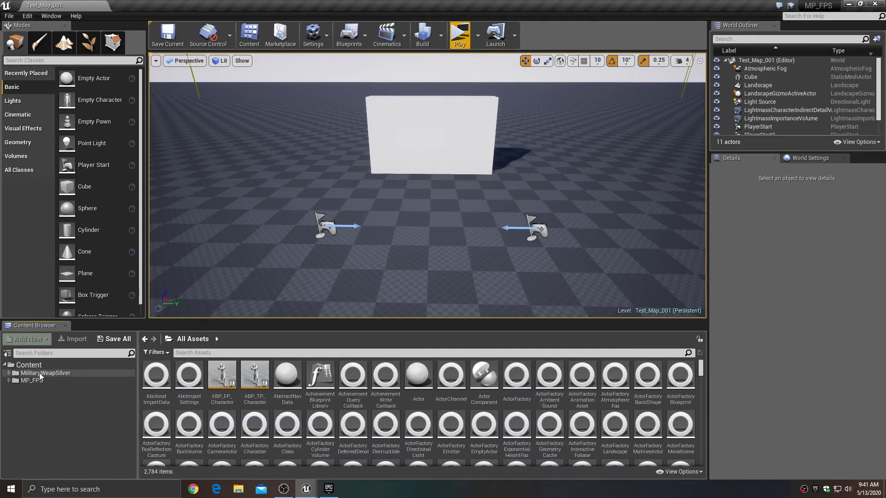
left_click(40, 373)
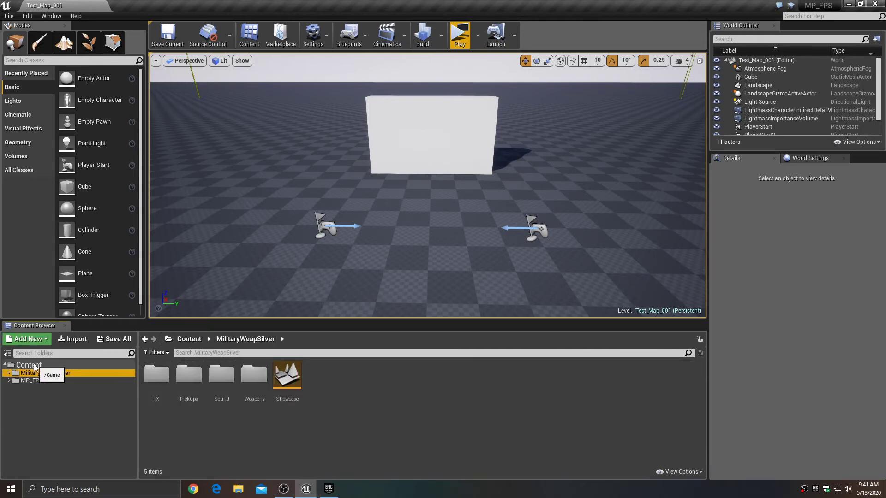
Filter the top-level Content folder to show only Redirector assets.
left_click(34, 366)
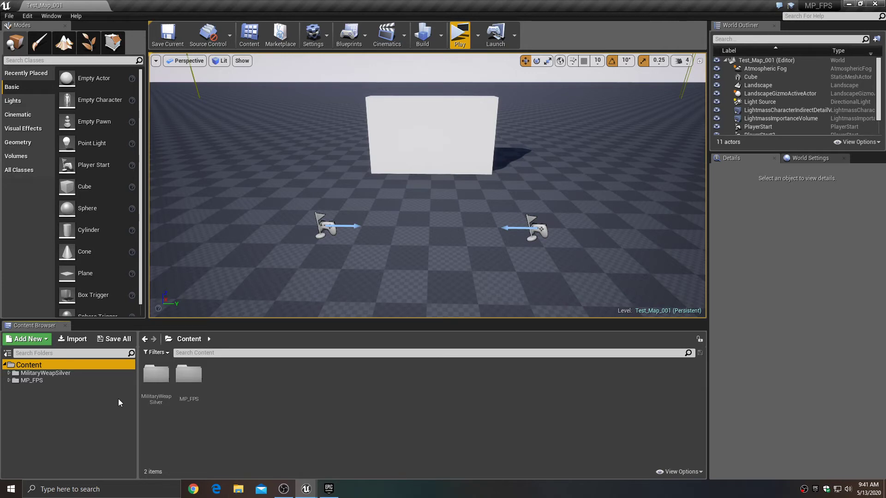
left_click(155, 353)
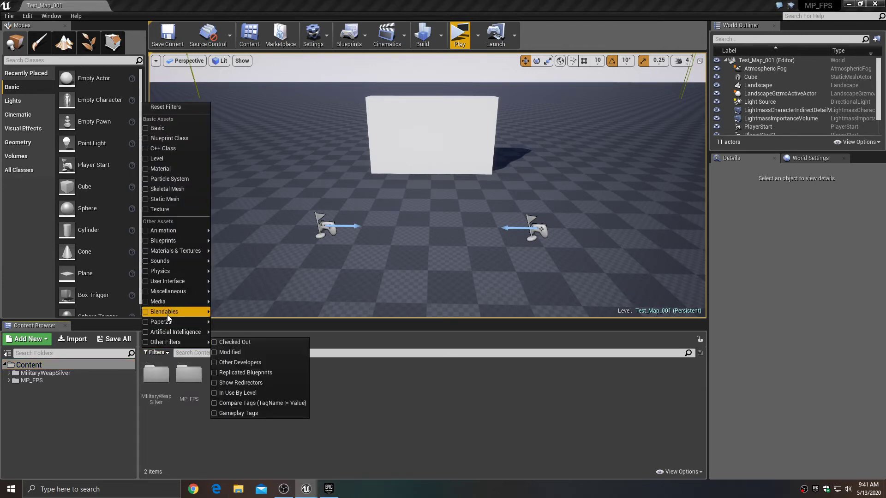
mouse_move(173, 290)
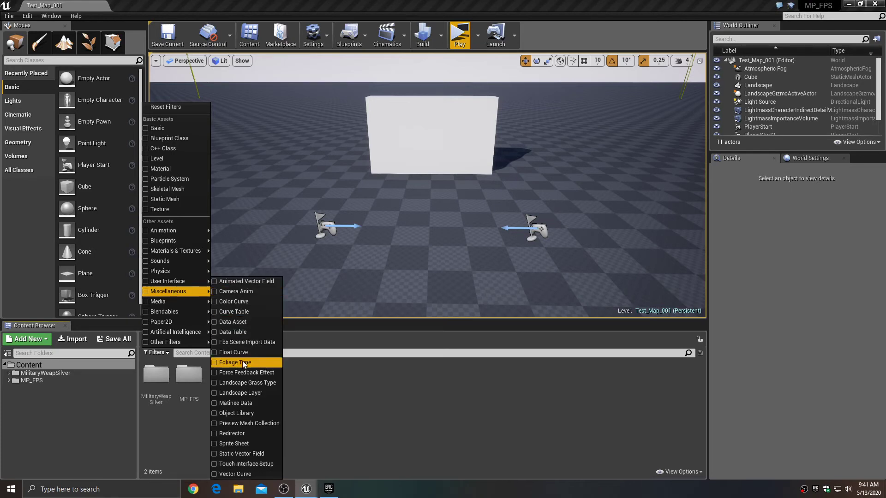
left_click(237, 434)
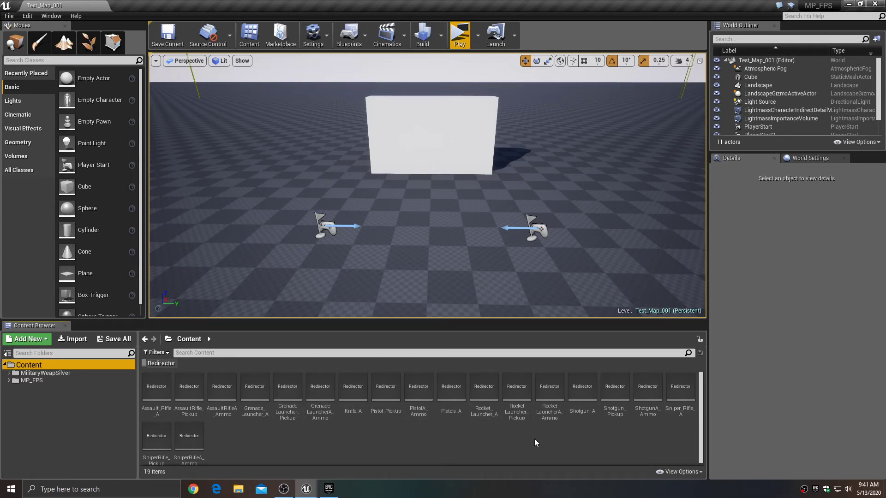
Fix up the redirectors in the whole Content folder.
right_click(370, 444)
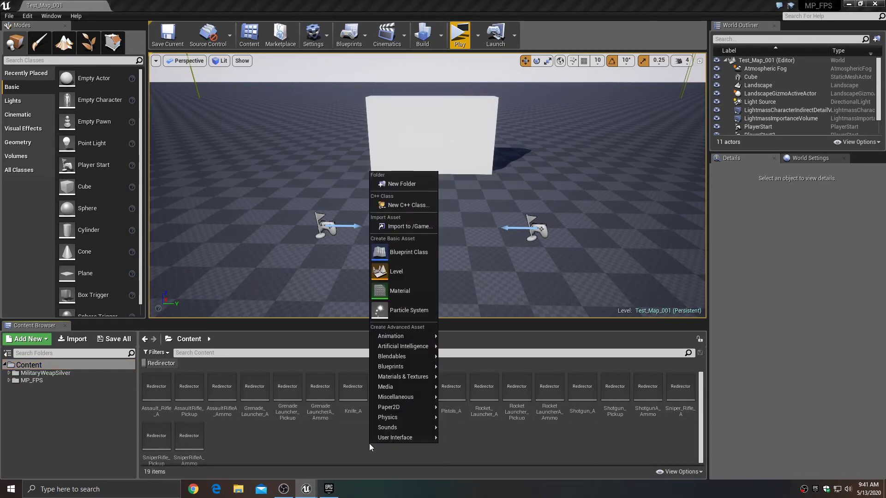
right_click(37, 364)
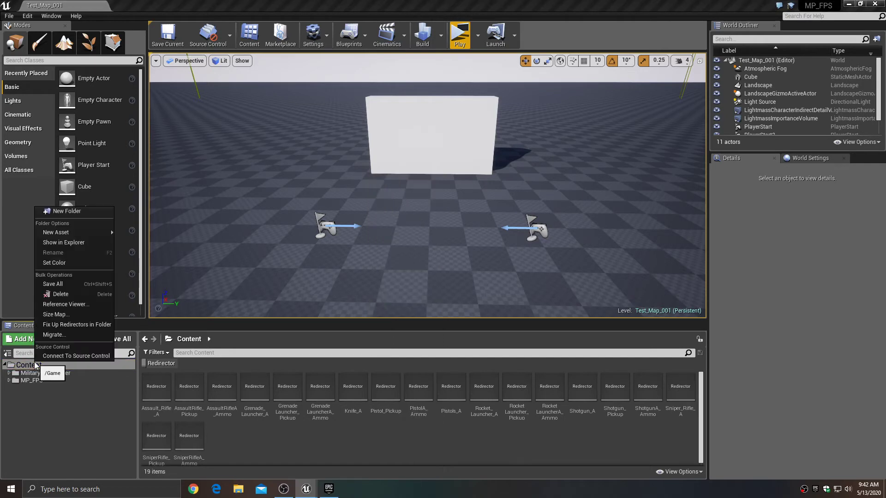
left_click(63, 326)
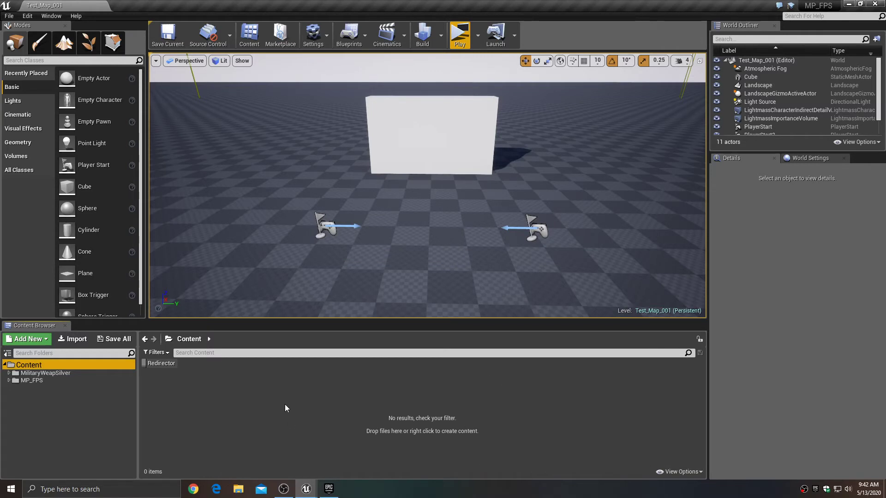
Turn off the Redirector filter and remove it from the Content Browser.
left_click(156, 364)
left_click(156, 363)
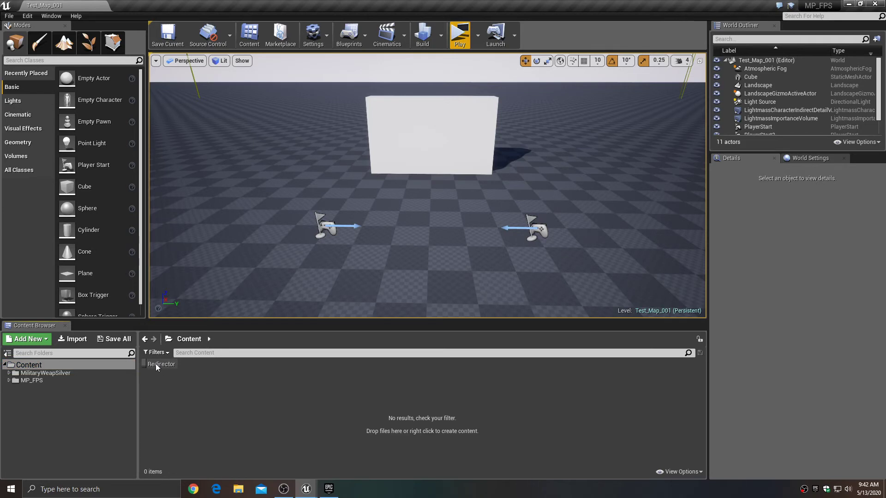
left_click(156, 364)
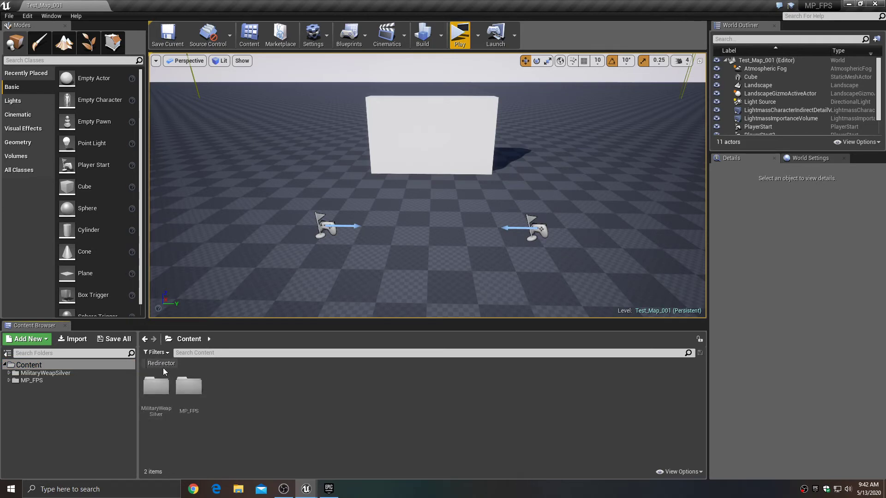
right_click(161, 364)
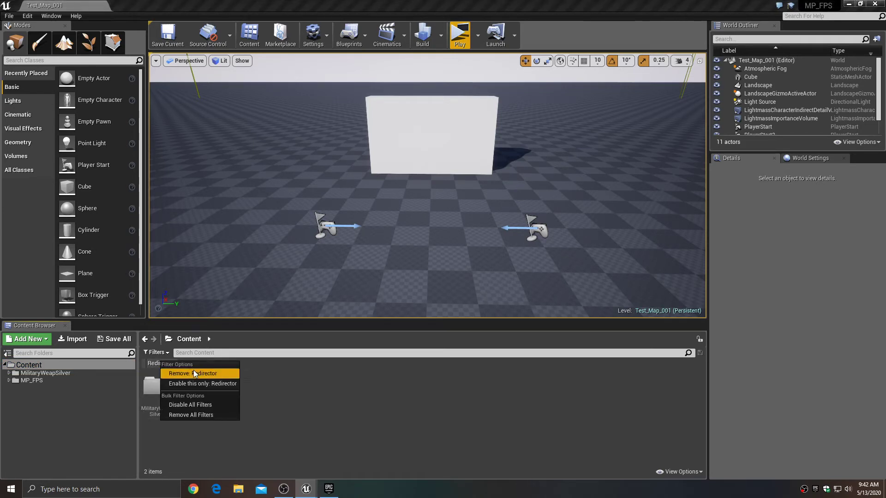
left_click(201, 405)
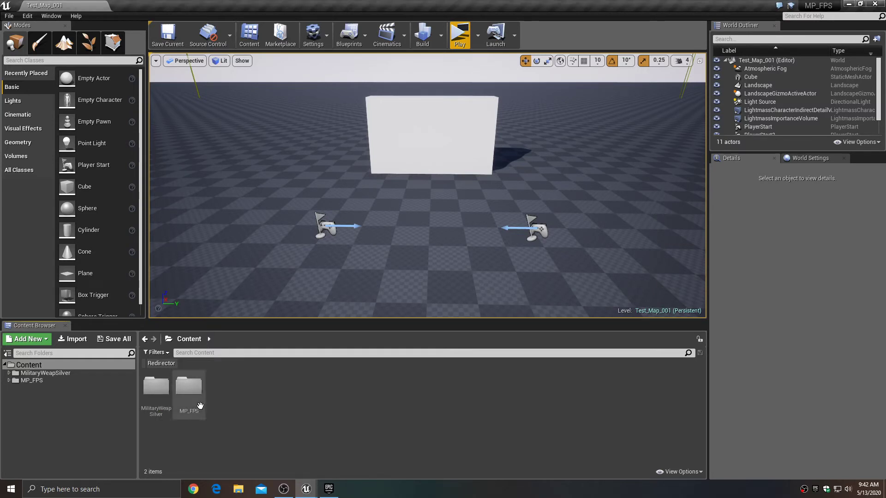
right_click(165, 362)
left_click(187, 373)
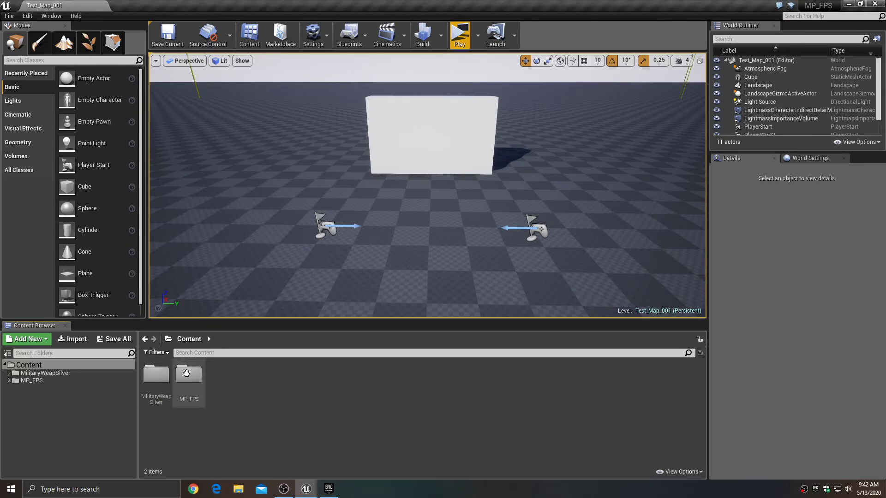
Check the FX, Pickups and Sound subfolders of the original MilitaryWeapSilver folder for leftover assets, then collapse the folder tree.
left_click(10, 375)
left_click(28, 380)
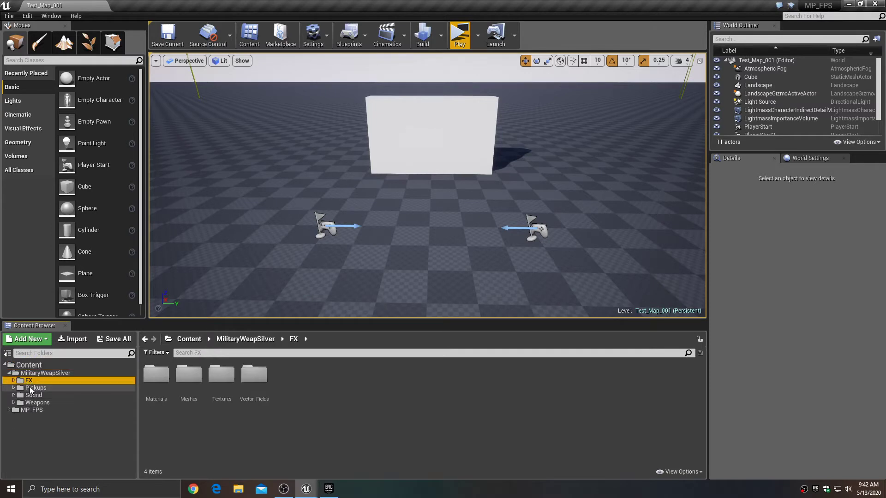
left_click(14, 387)
left_click(39, 395)
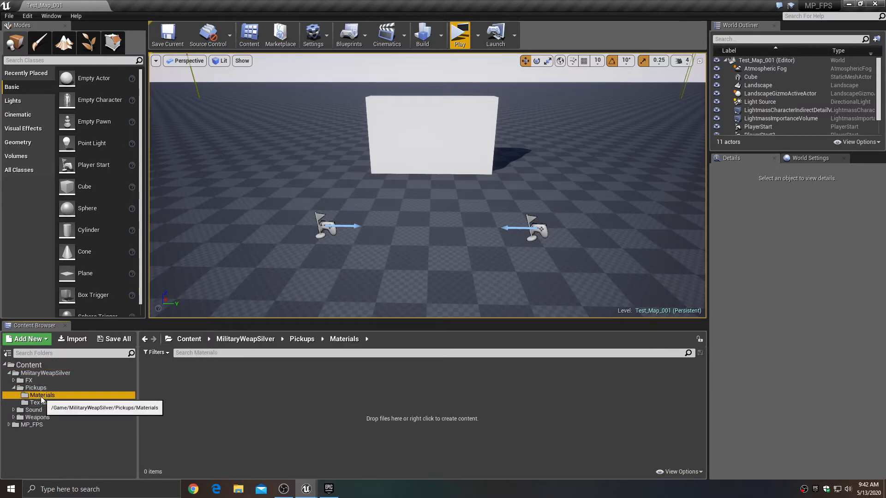
left_click(39, 402)
left_click(33, 409)
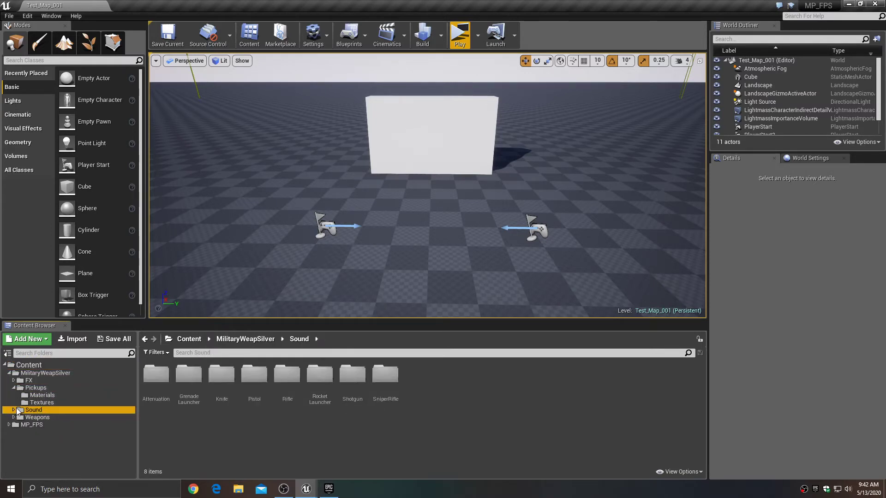
left_click(13, 409)
left_click(41, 416)
left_click(42, 424)
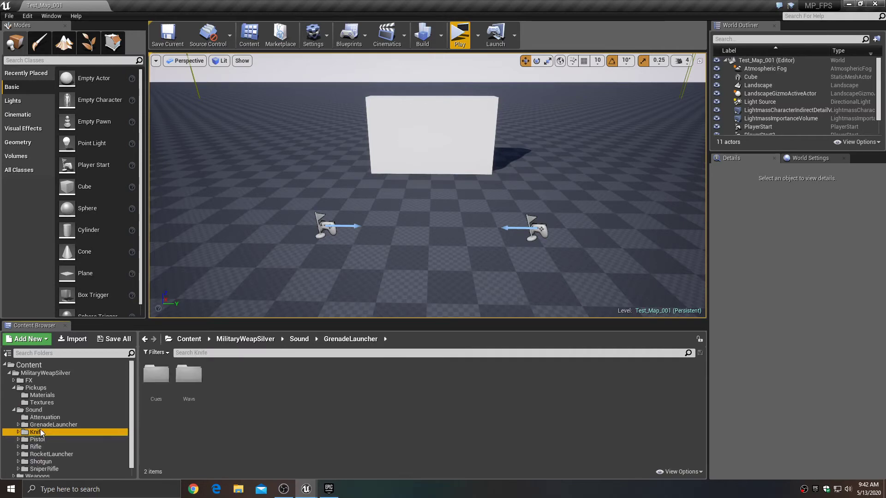
left_click(37, 439)
left_click(16, 411)
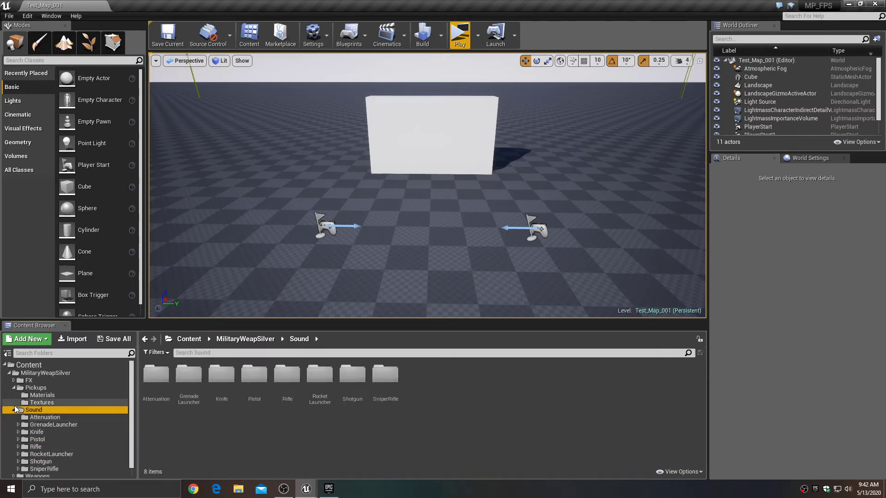
left_click(13, 410)
left_click(14, 388)
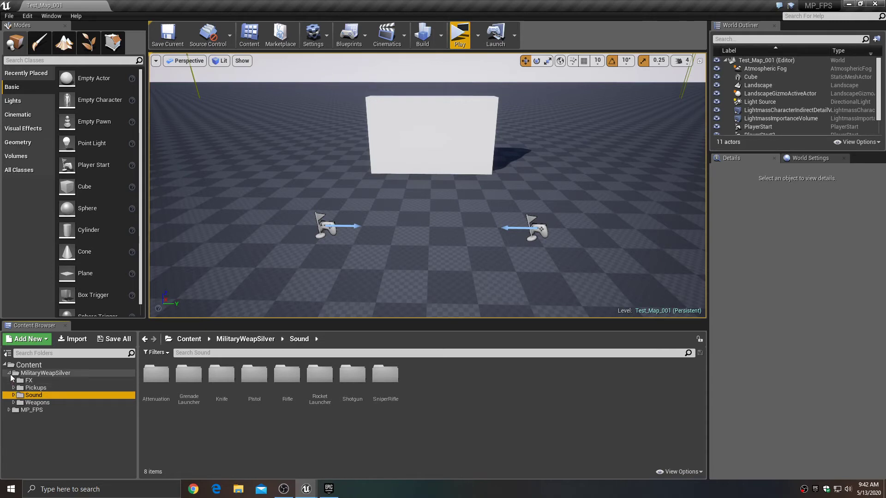
left_click(9, 372)
Delete the original MilitaryWeapSilver folder from Content, including its Showcase level.
left_click(37, 374)
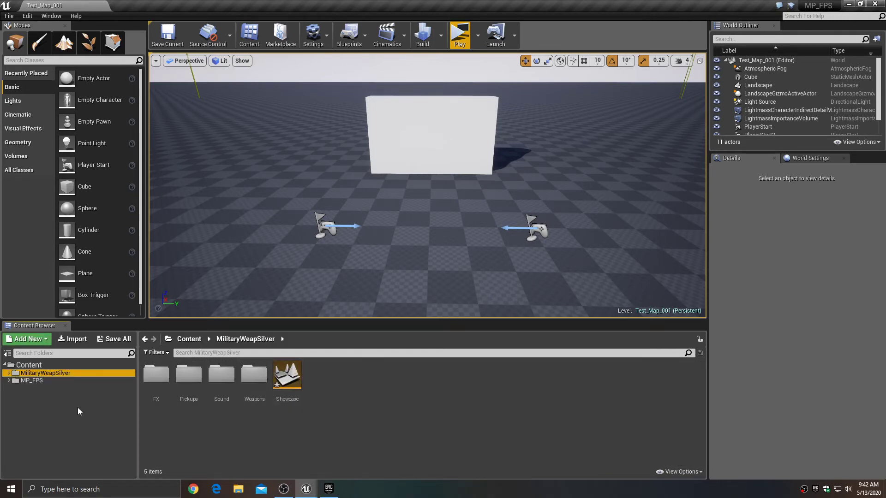
right_click(51, 376)
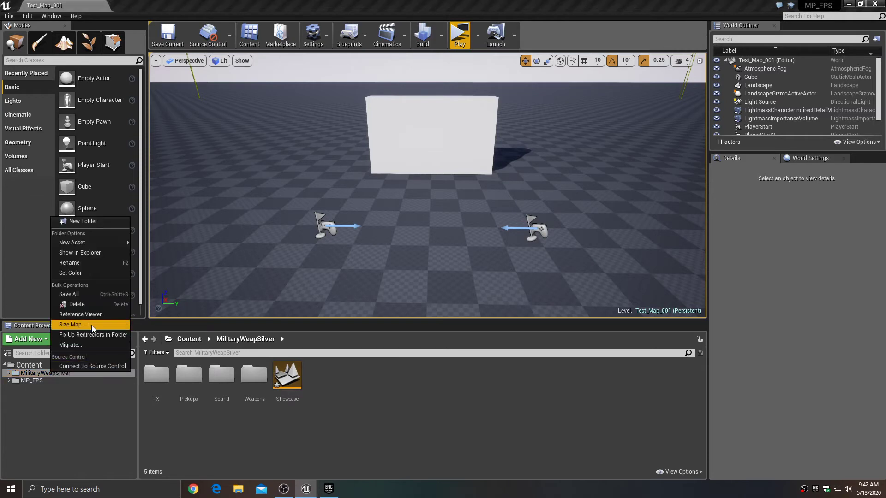
left_click(90, 305)
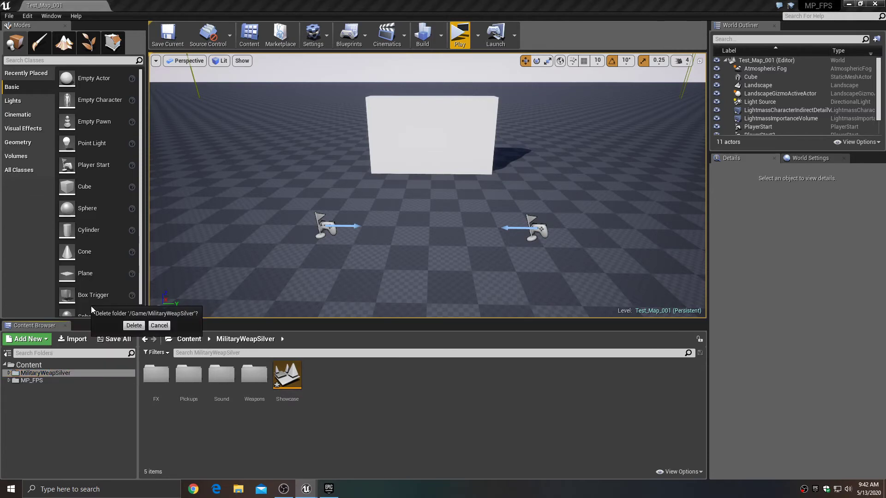
left_click(136, 325)
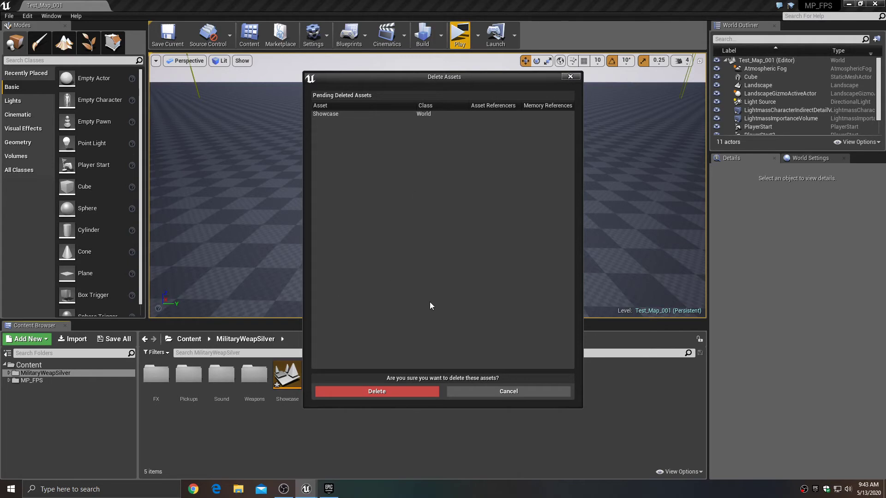
left_click(385, 392)
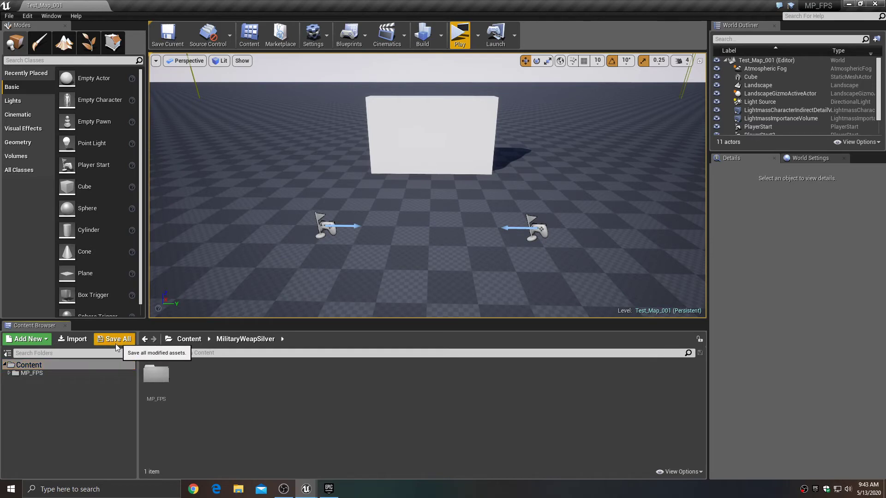
Inspect the Assault_Rifle_A skeletal mesh from the MilitaryWeapSilver Weapons folder from both sides and close its editor.
left_click(9, 373)
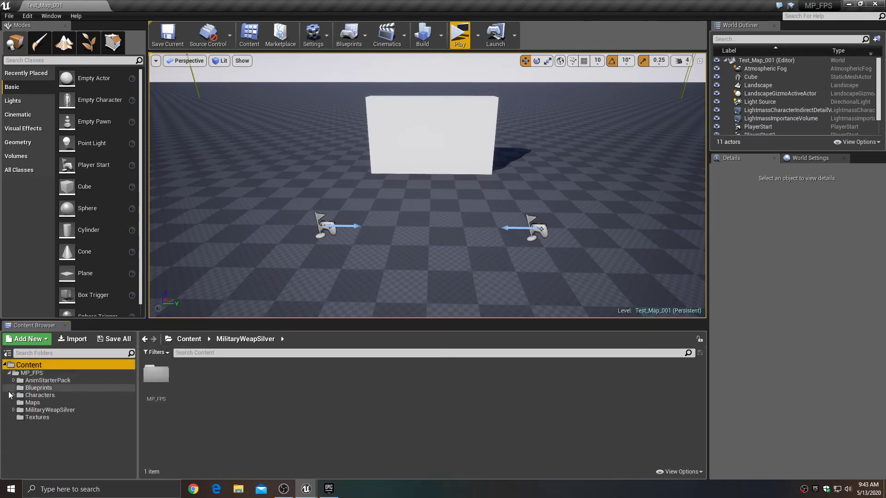
left_click(13, 410)
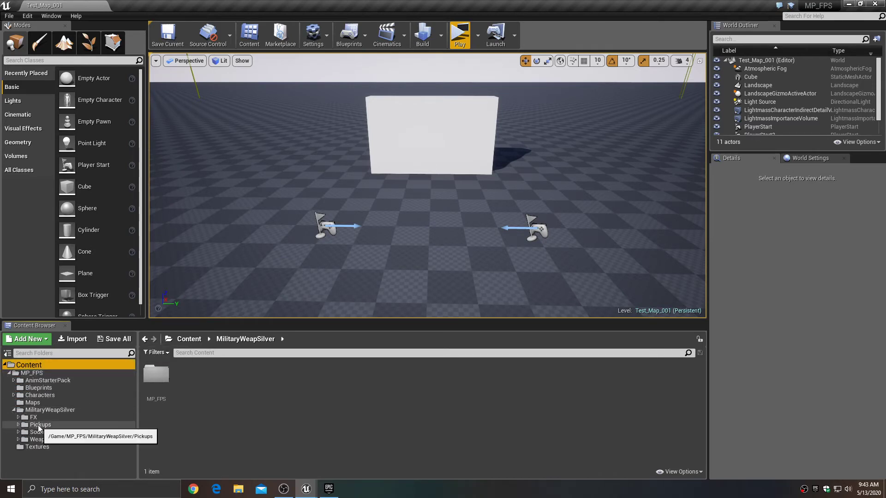
left_click(46, 410)
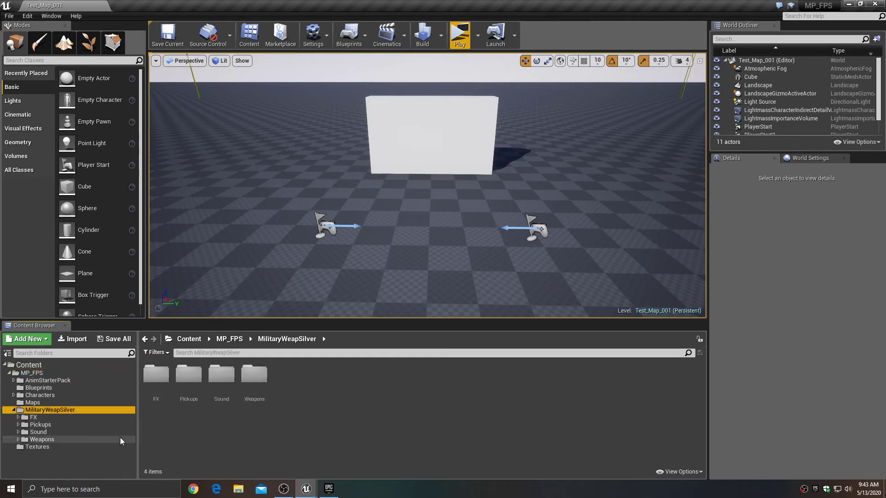
left_click(19, 439)
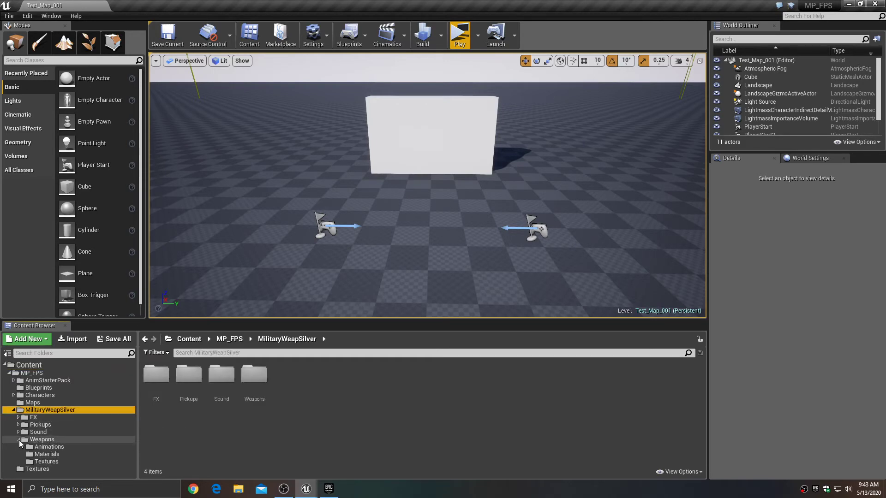
left_click(56, 439)
double_click(256, 375)
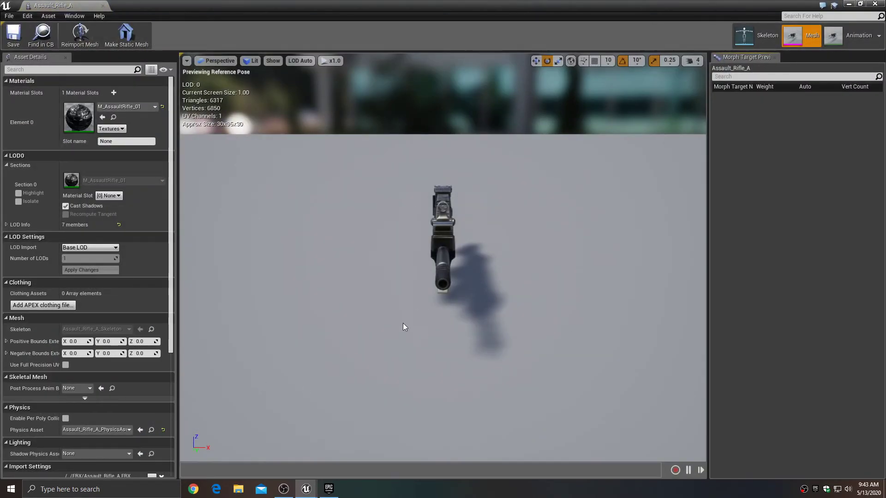
left_click_drag(403, 323, 554, 302, "alt")
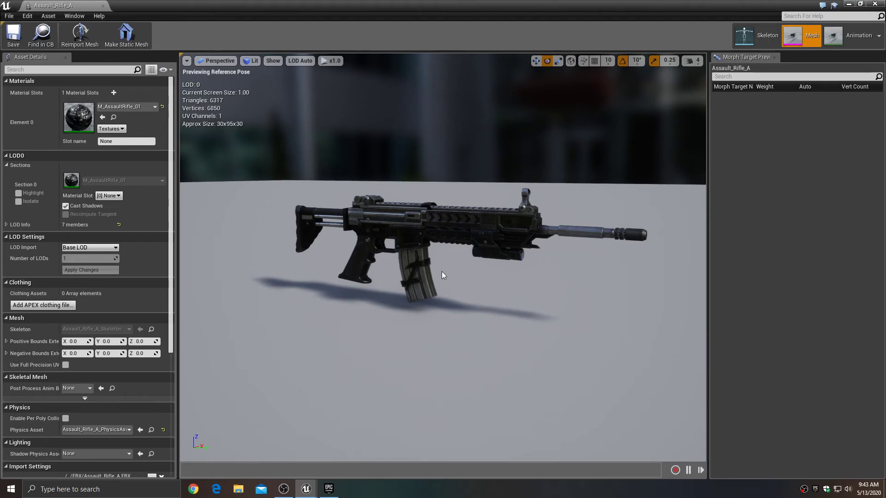
left_click_drag(466, 306, 245, 337, "alt")
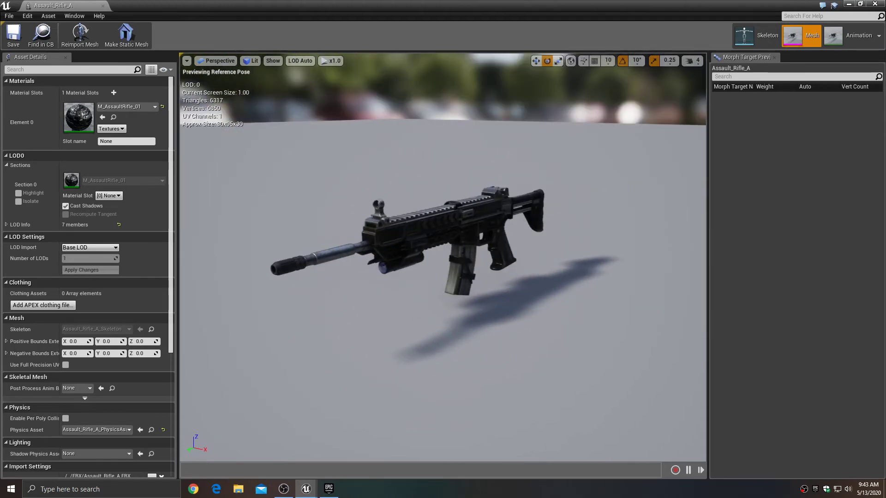
left_click(876, 4)
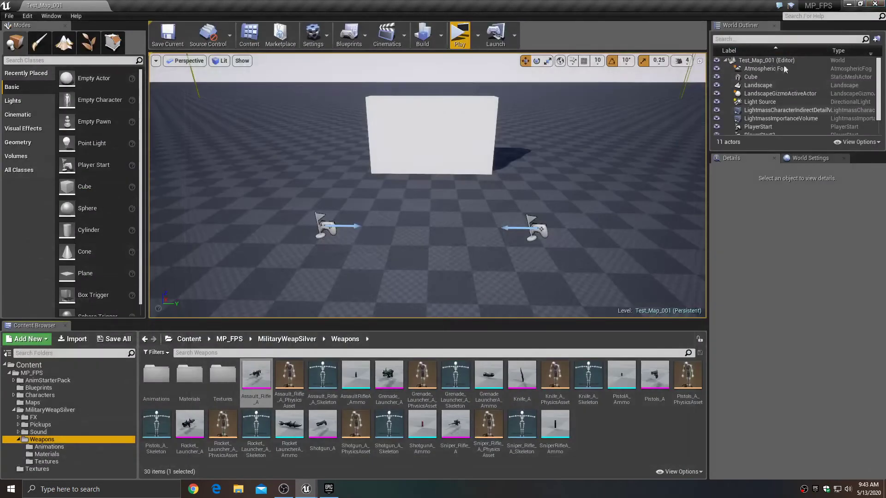
Create a new folder named Weapons inside the MP_FPS folder.
left_click(18, 440)
left_click(14, 410)
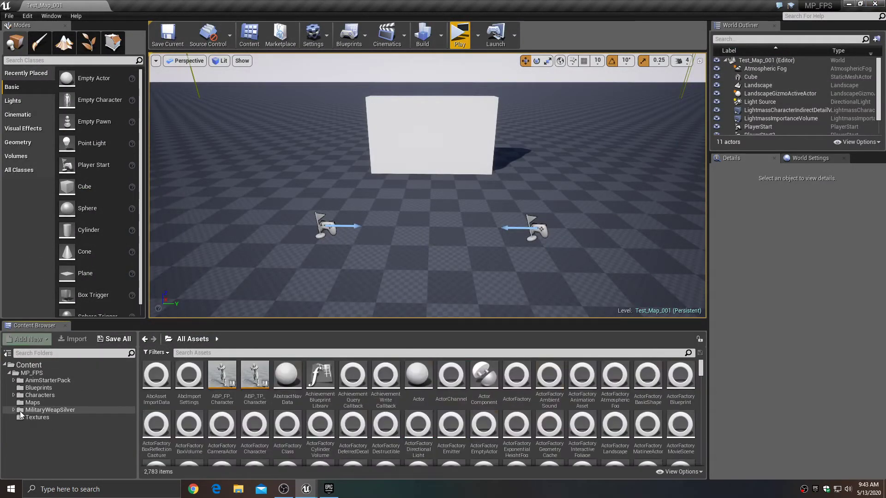
left_click(31, 371)
left_click(40, 339)
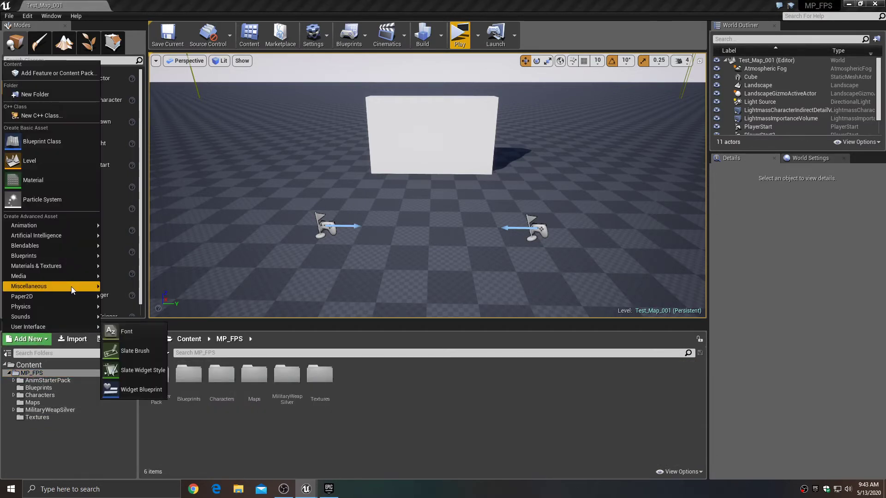
left_click(38, 94)
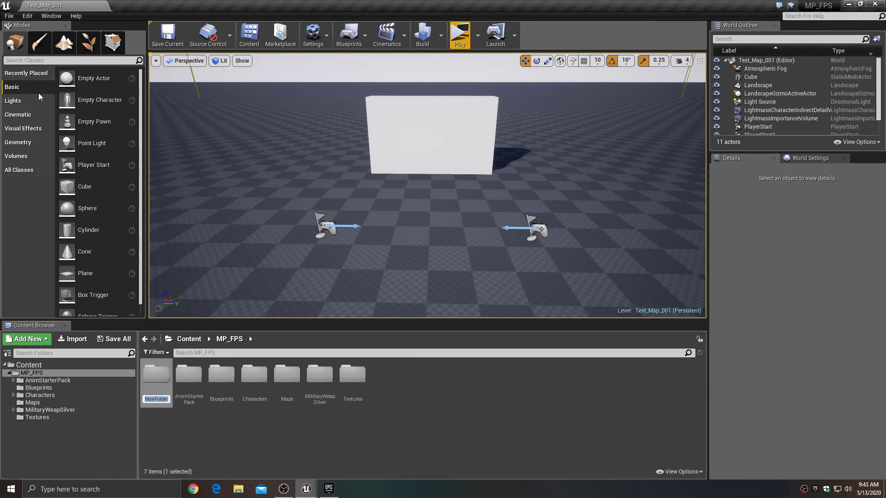
type("Weapons")
key("Return")
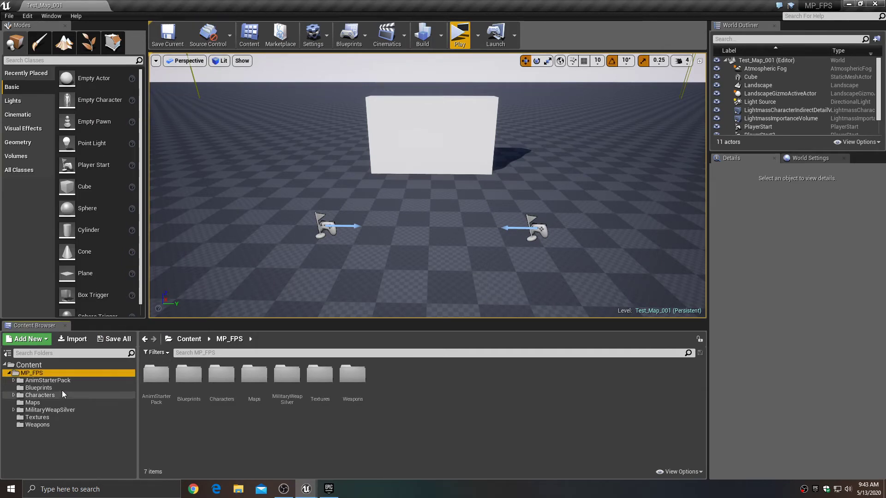
Create a subfolder named Blueprints inside the new MP_FPS Weapons folder.
left_click(42, 425)
left_click(28, 339)
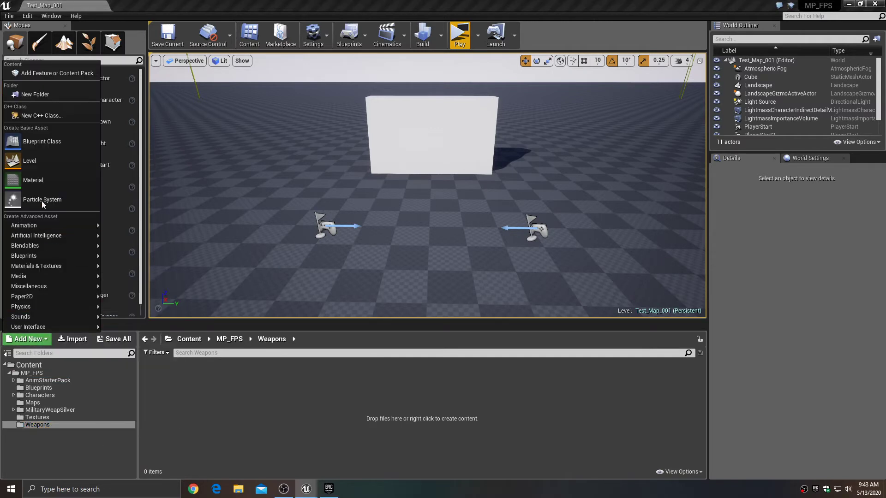
left_click(43, 98)
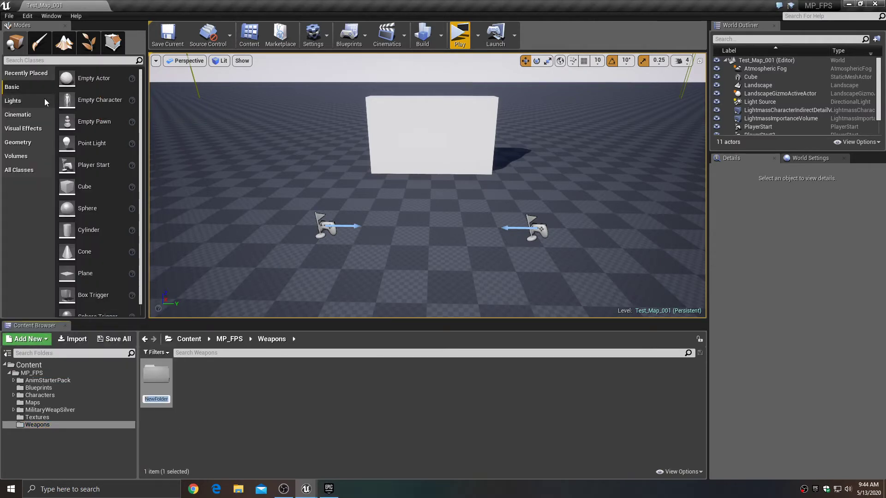
type("Blueprints")
key("Return")
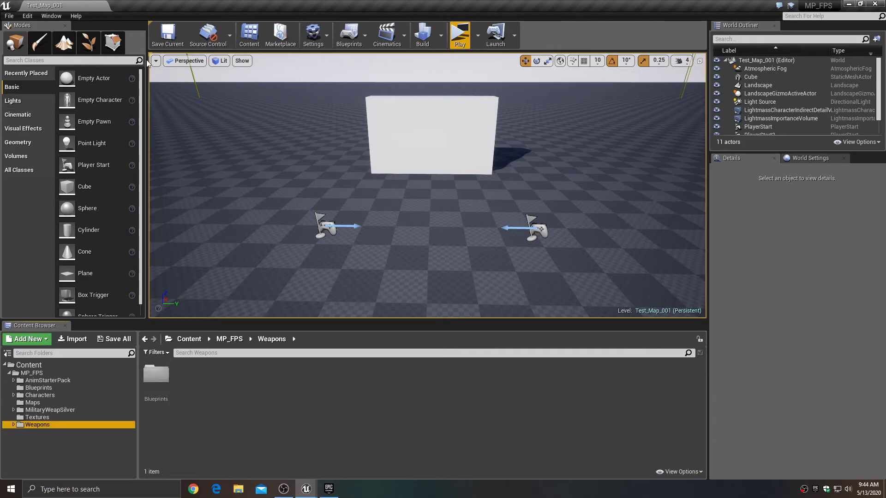
Create an Actor Blueprint class named BP_Weapon_Master in the Weapons/Blueprints folder and save it.
left_click(13, 425)
left_click(43, 432)
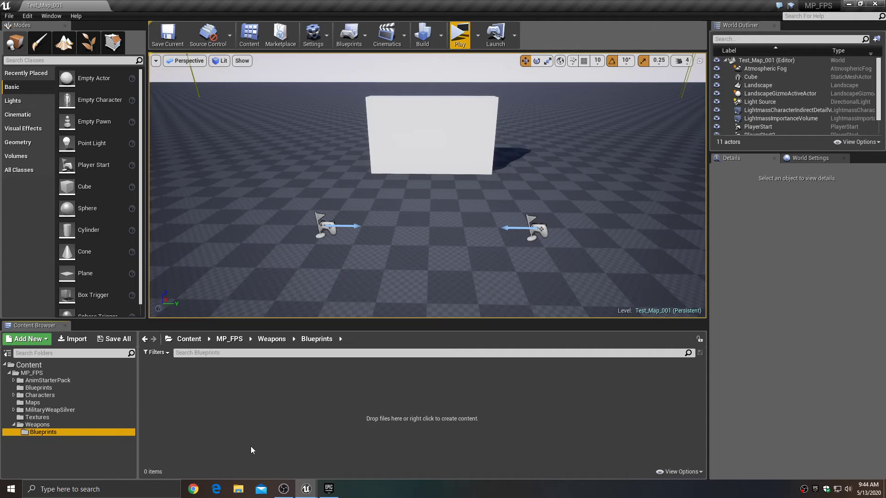
right_click(226, 411)
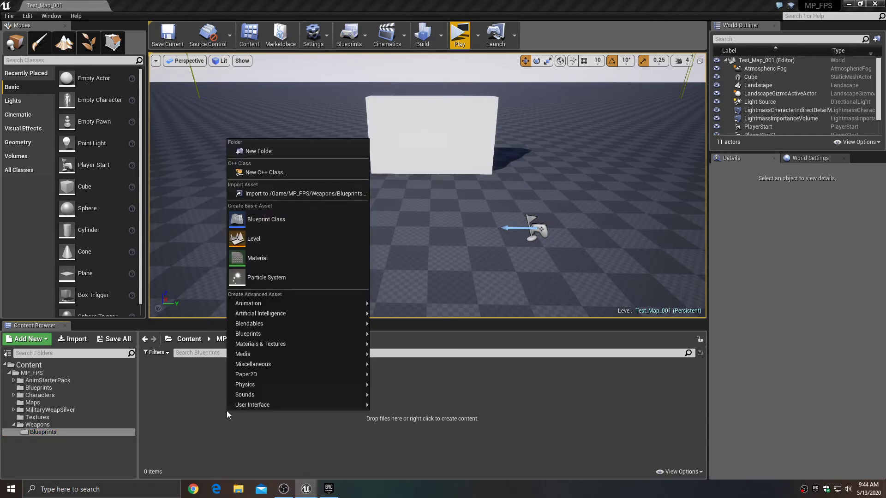
left_click(275, 220)
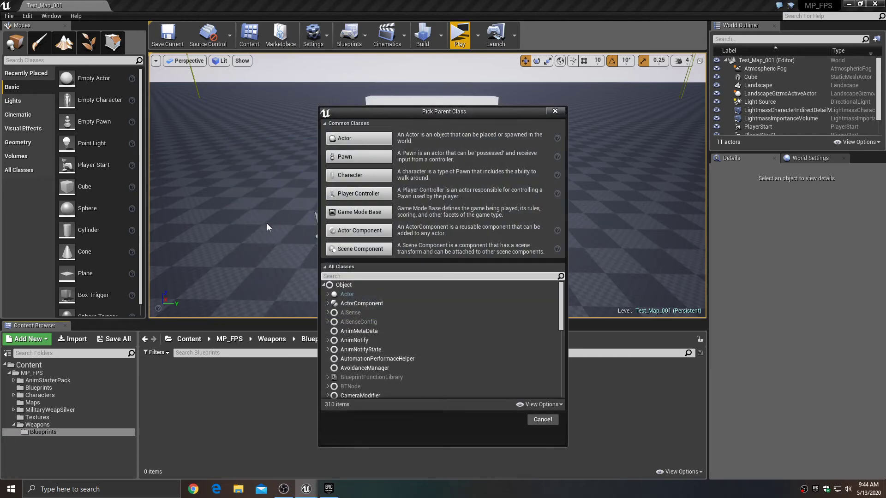
left_click(356, 141)
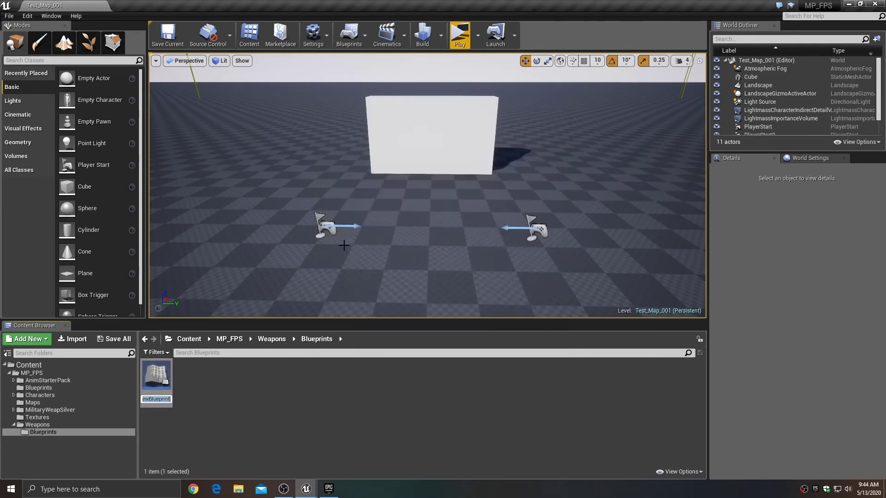
type("BP_Wea")
type("pon_Ma")
type("ster")
key("Return")
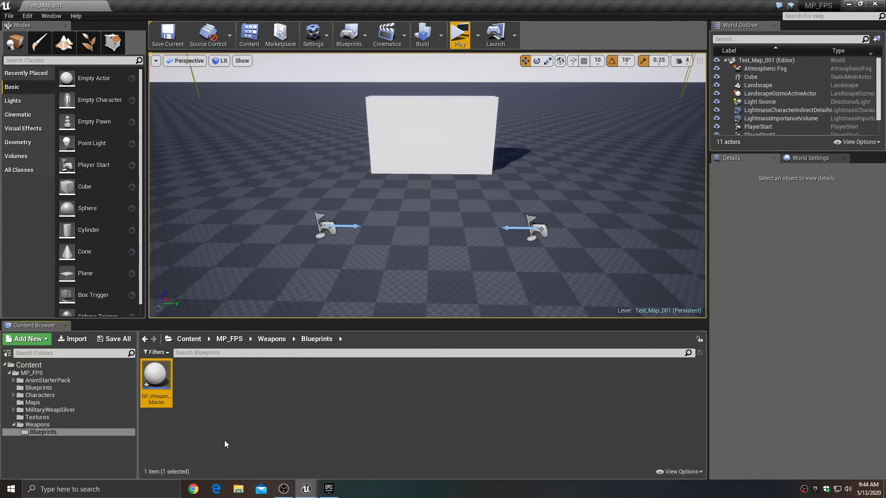
left_click(114, 339)
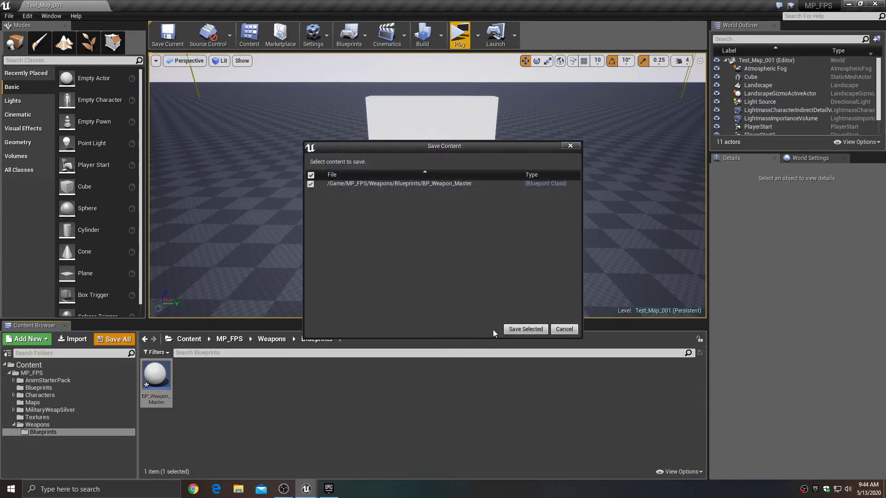
left_click(525, 329)
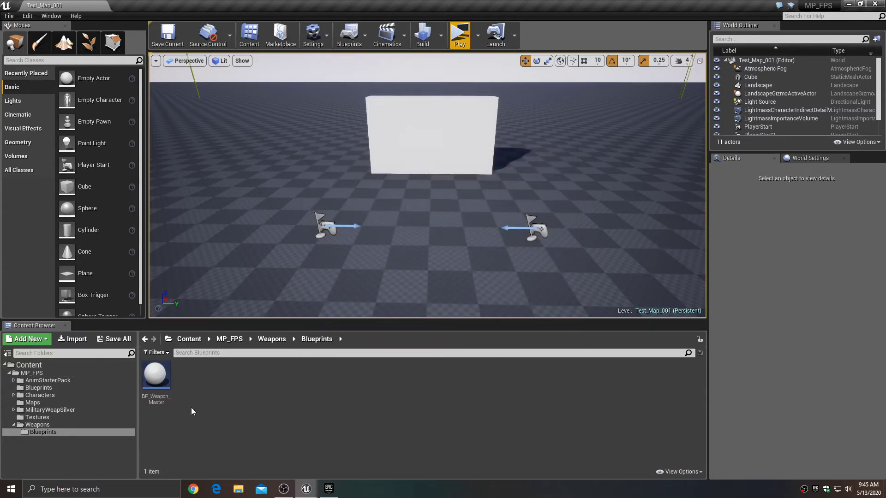
Add a Skeletal Mesh component named SK_FP_Mesh to BP_Weapon_Master and make it the root in place of DefaultSceneRoot.
double_click(156, 373)
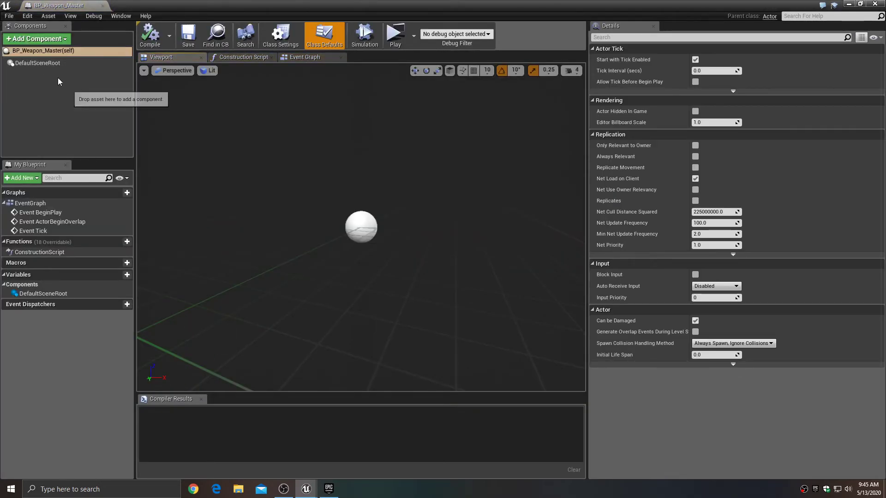
left_click(31, 40)
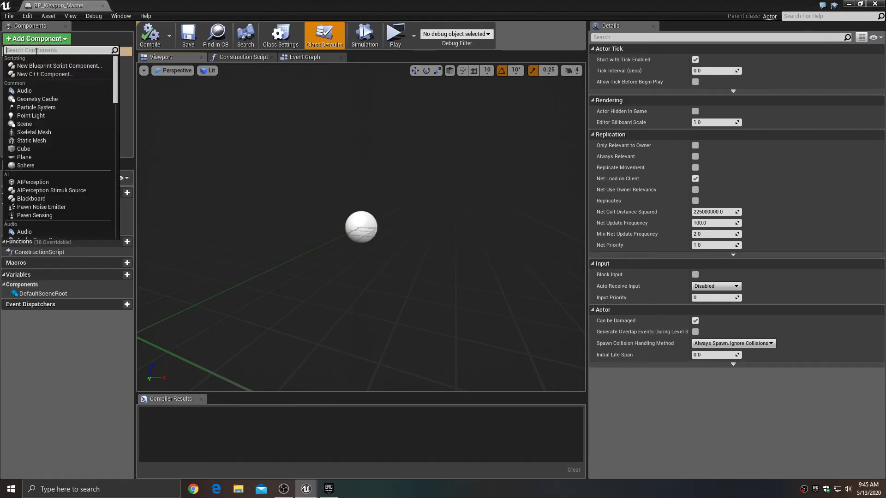
type("skel")
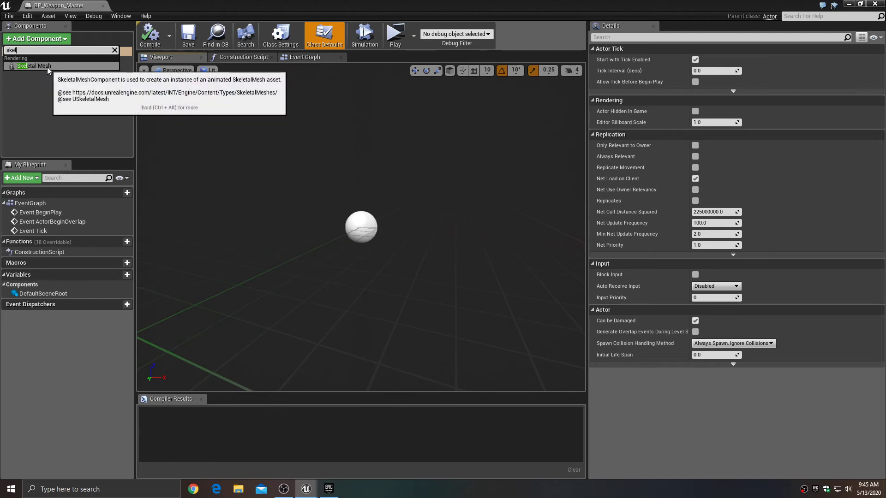
left_click(47, 67)
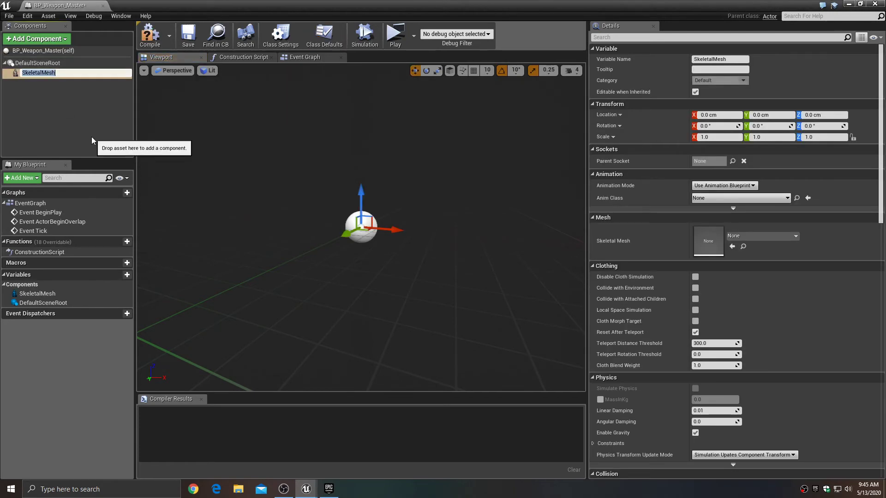
type("SK_FP_Mesh")
key("Return")
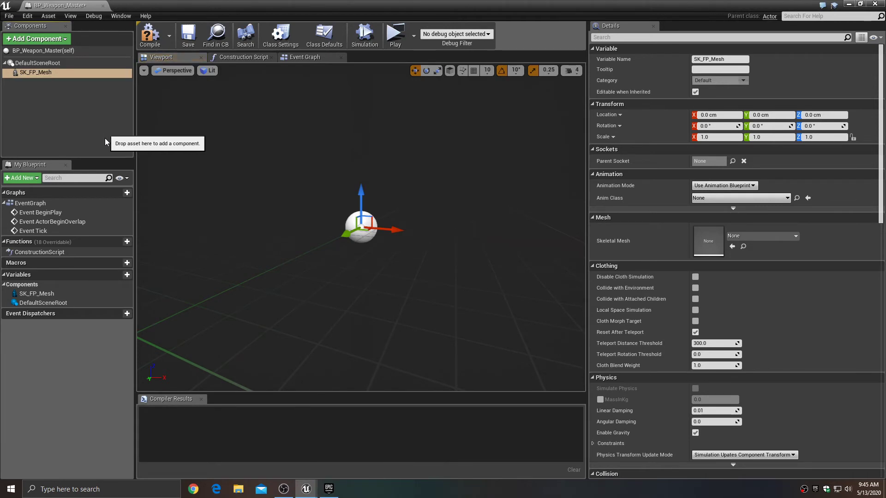
left_click_drag(37, 73, 35, 64)
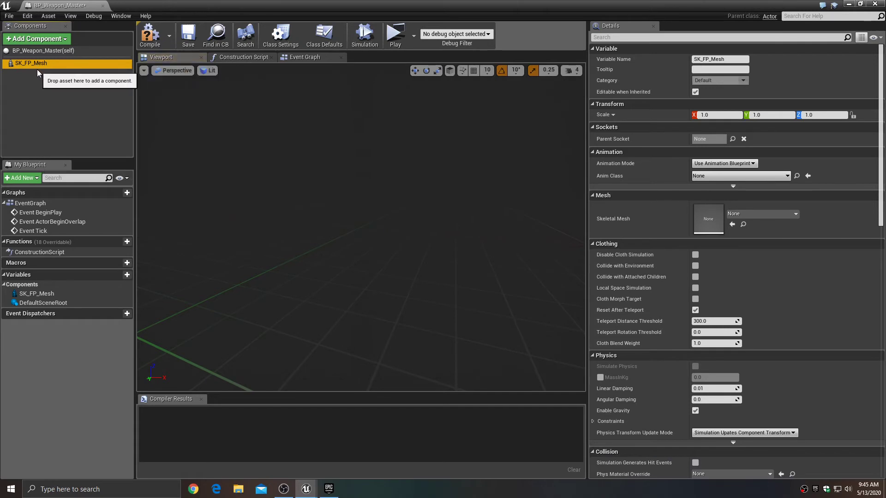
Add a second Skeletal Mesh component named SK_TP_Weapon under the root component.
left_click(37, 38)
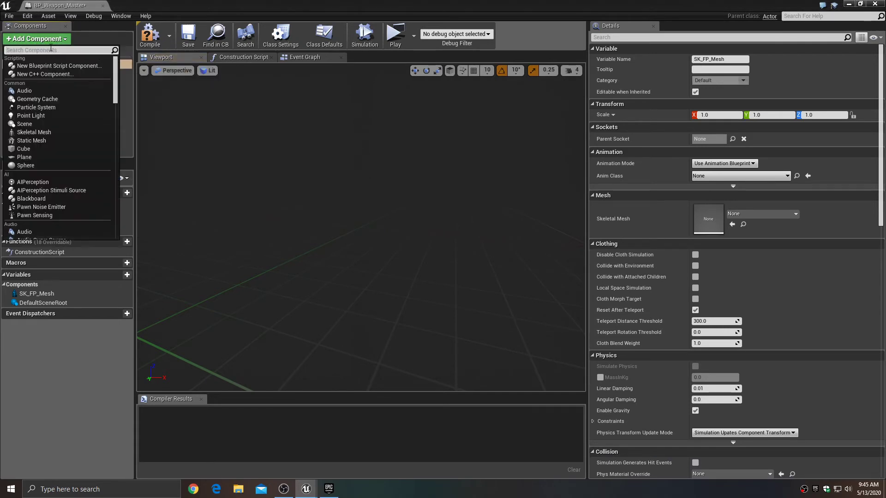
type("skel")
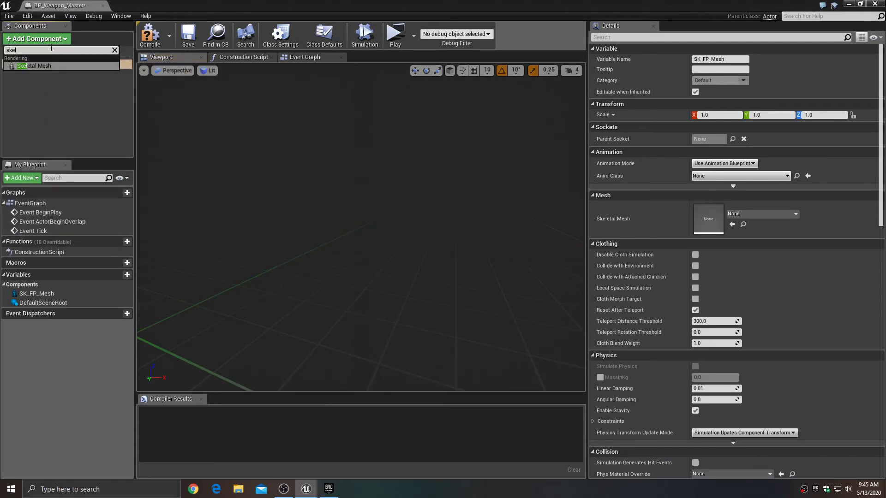
left_click(51, 67)
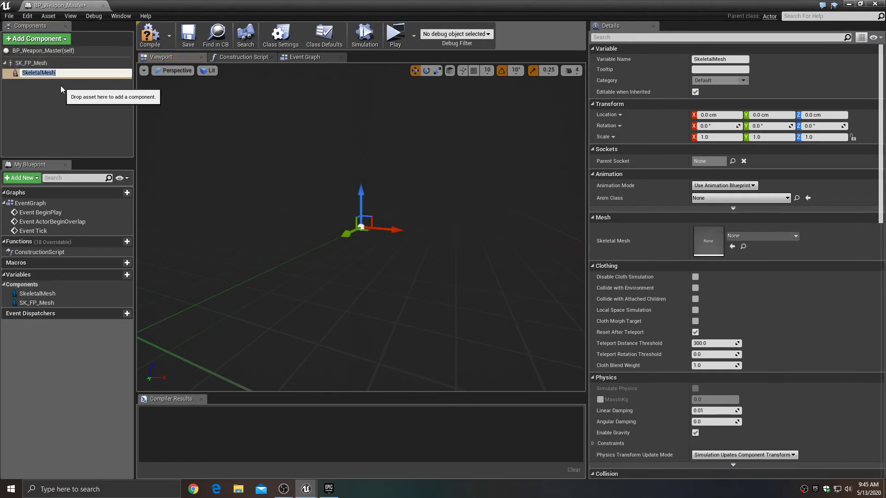
type("SK")
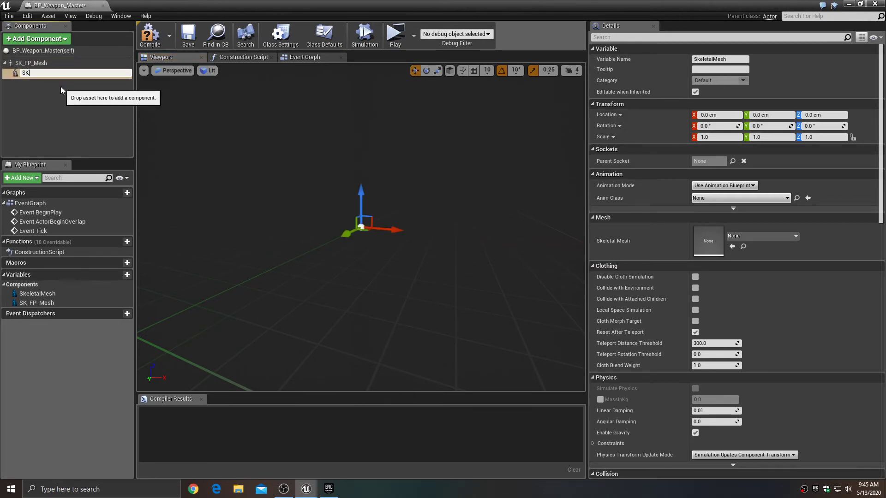
type("_TP_")
key("BackSpace")
type("Weapon")
key("Return")
Rename the root component SK_FP_Mesh to SK_FP_Weapon.
left_click(38, 65)
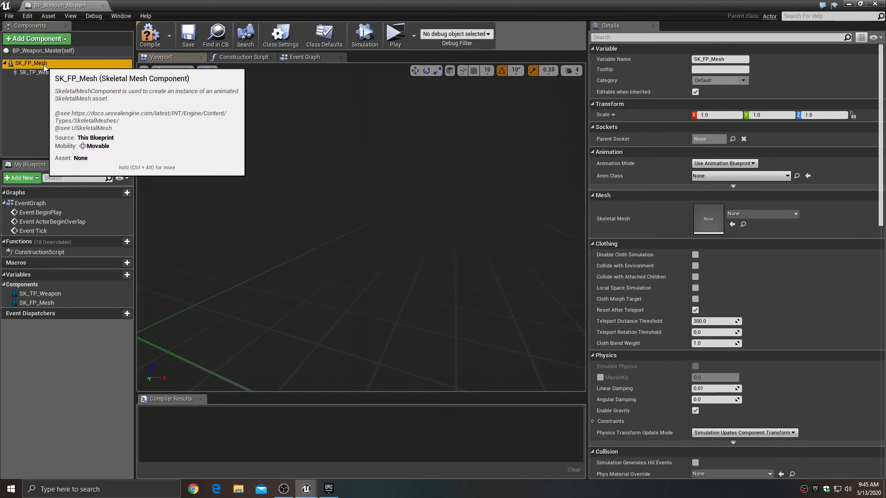
left_click(44, 65)
left_click(51, 65)
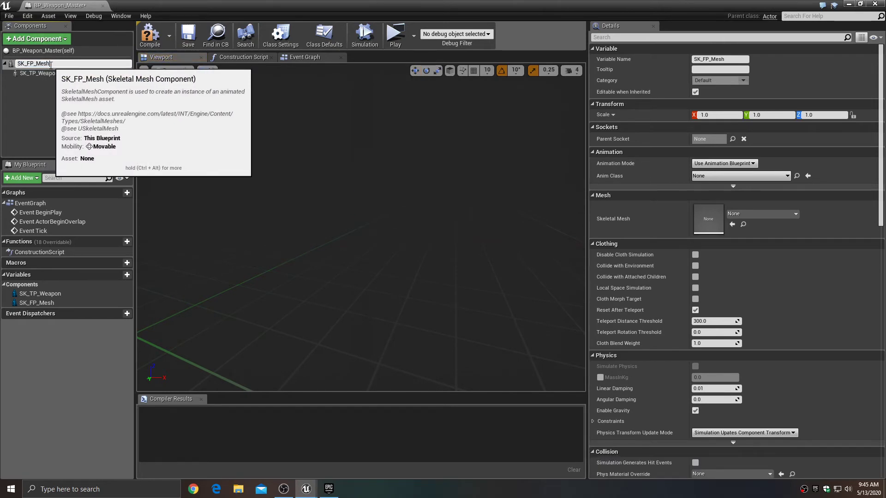
key("BackSpace")
key("BackSpace")
key("BackSpace")
key("BackSpace")
type("Weapon")
key("Return")
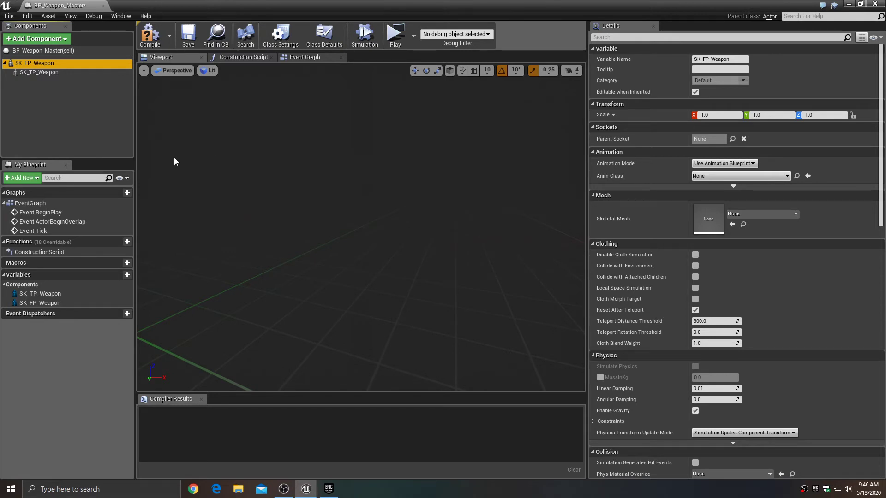
Assign the Assault_Rifle_A skeletal mesh to both the SK_FP_Weapon and SK_TP_Weapon components.
left_click(756, 214)
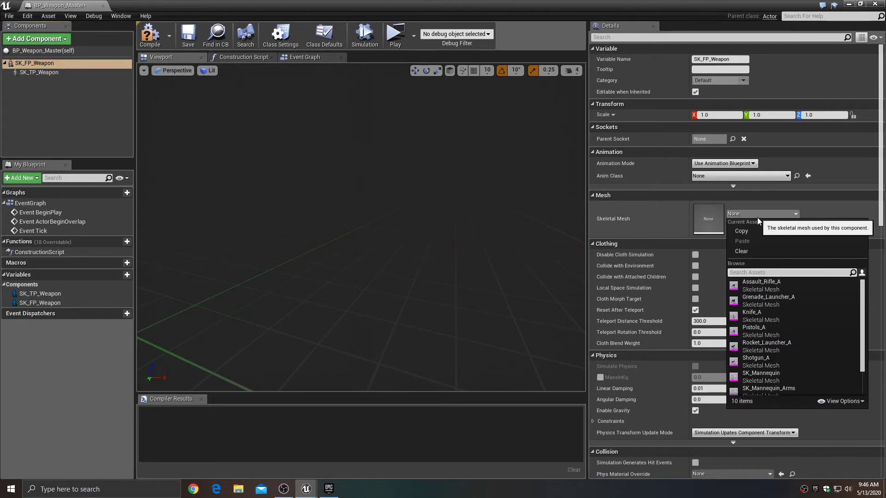
left_click(763, 284)
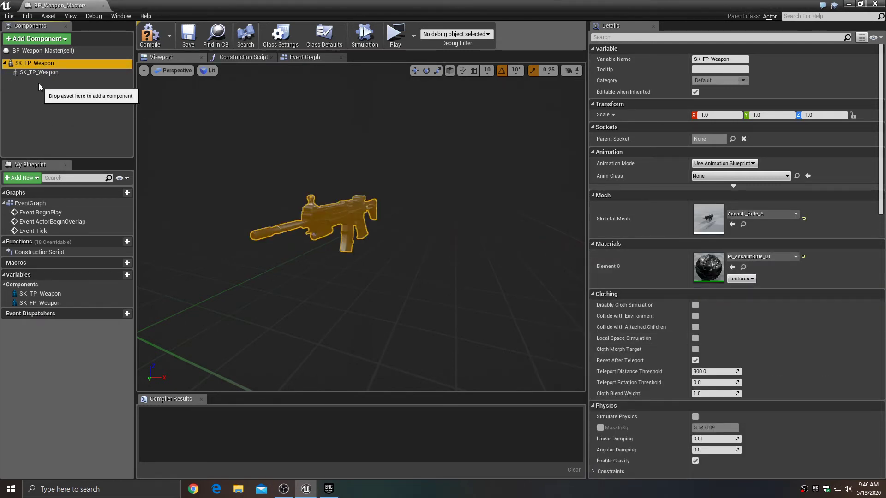
left_click(40, 72)
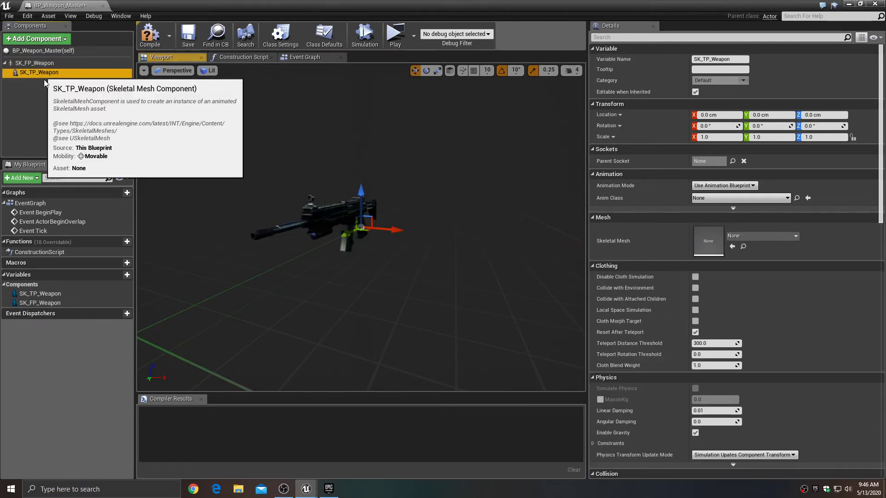
left_click(754, 235)
left_click(763, 303)
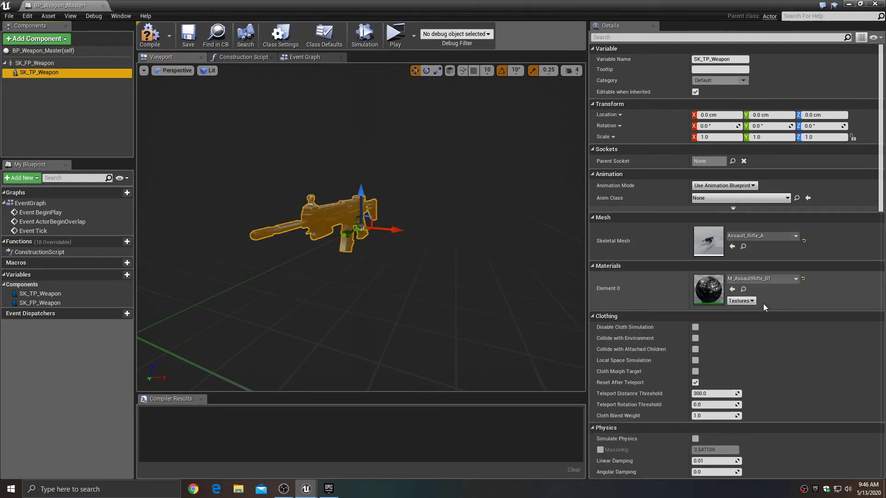
Compile and save BP_Weapon_Master, and close its Blueprint editor.
left_click(181, 41)
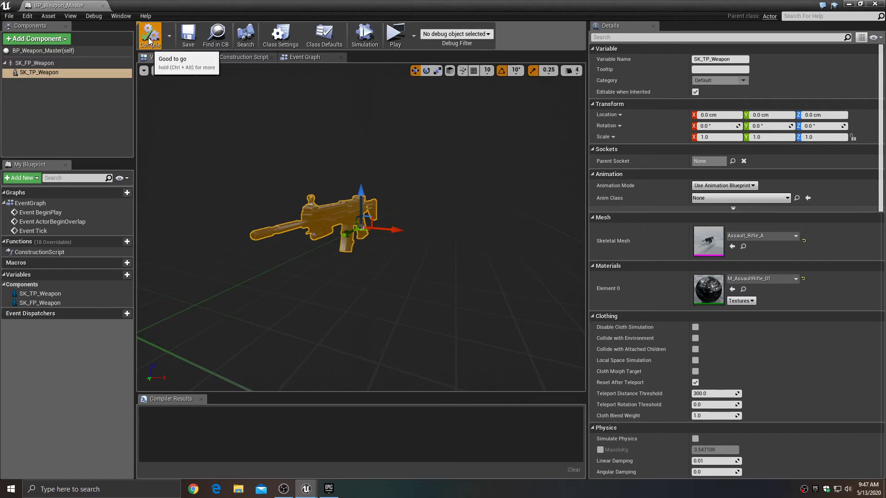
left_click(187, 37)
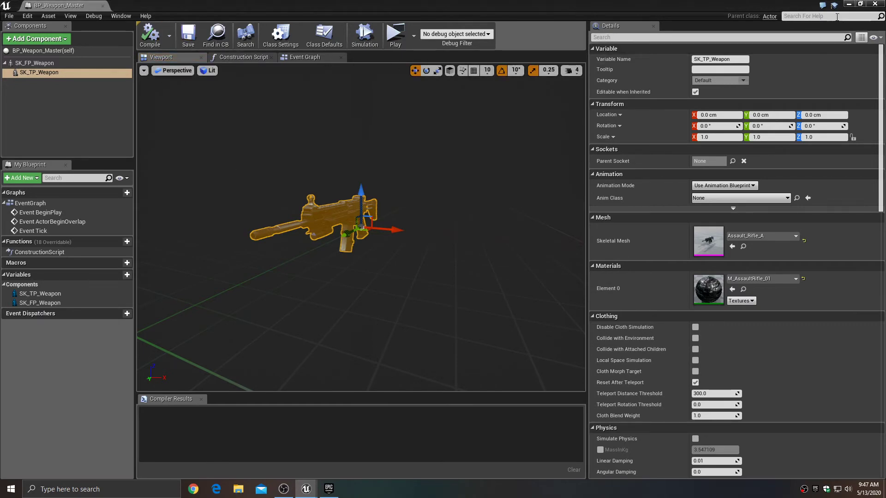
left_click(875, 4)
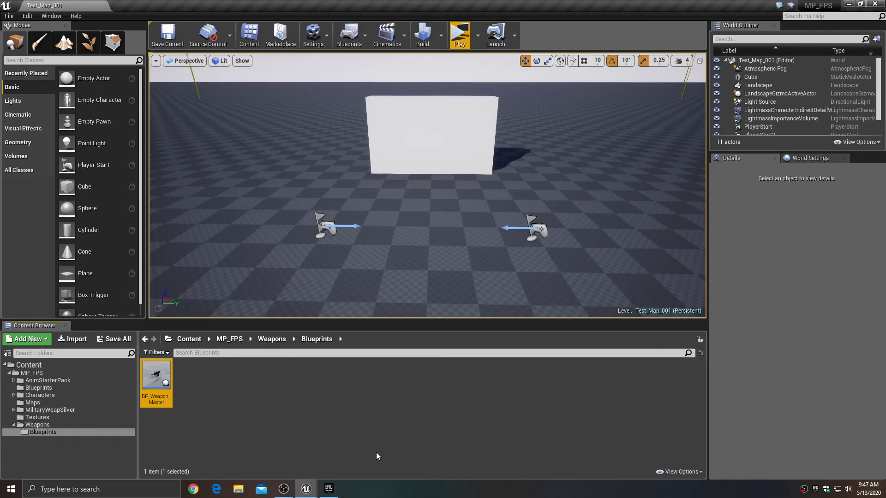
Open UE4_Mannequin_Skeleton from AnimStarterPack/UE4_Mannequin/Mesh and display its skeleton tree.
left_click(14, 425)
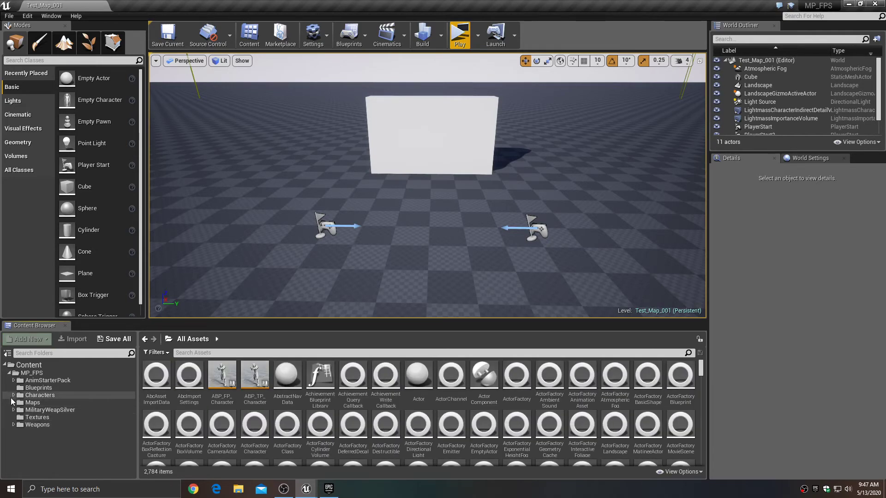
left_click(14, 381)
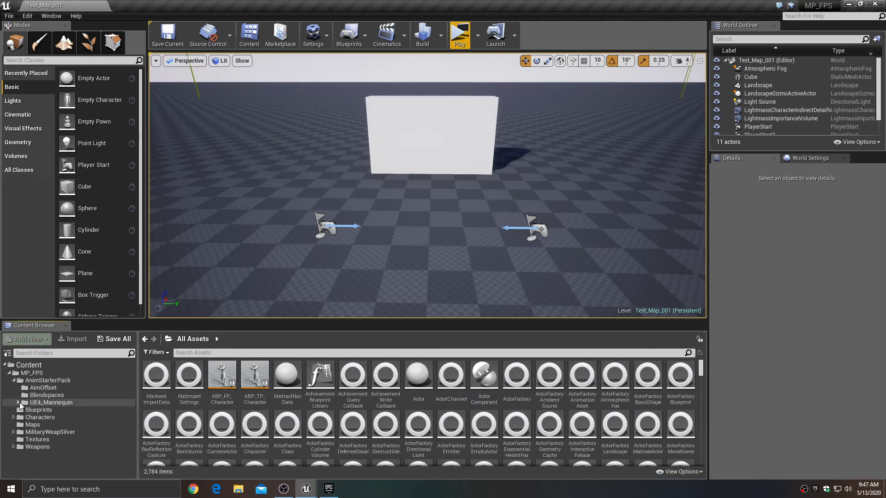
left_click(19, 403)
left_click(42, 418)
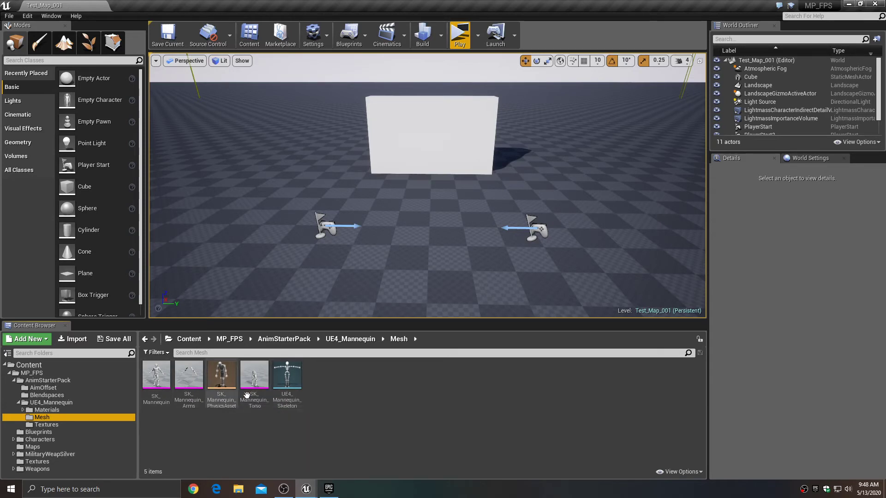
double_click(293, 377)
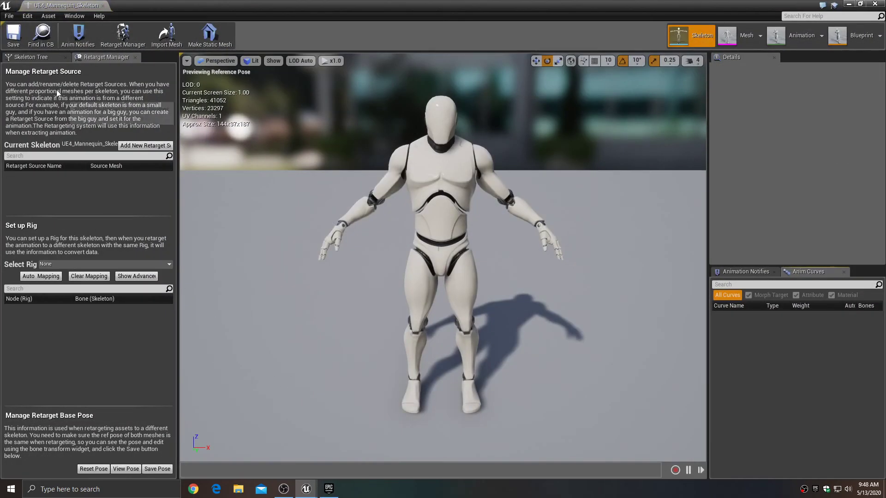
left_click(44, 59)
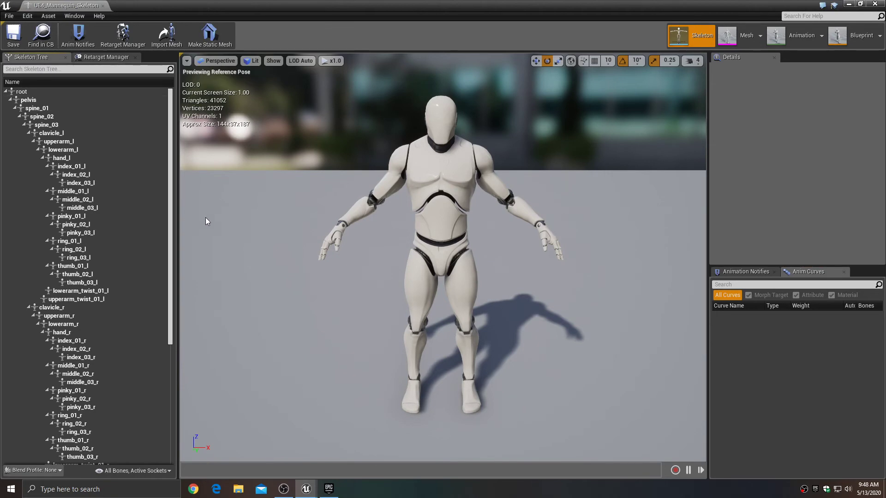
Preview the Idle_Rifle_Ironsights animation on the mannequin and pause it at about frame 141, with the arms in close view.
left_click(809, 37)
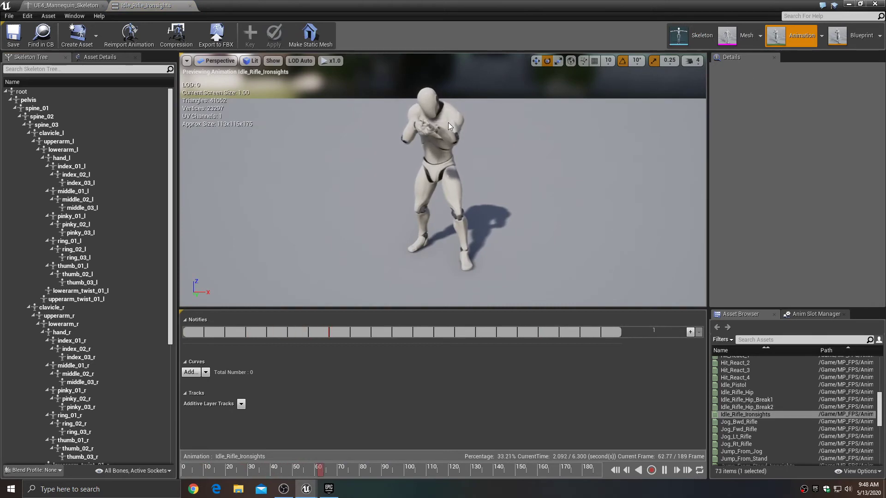
left_click(664, 470)
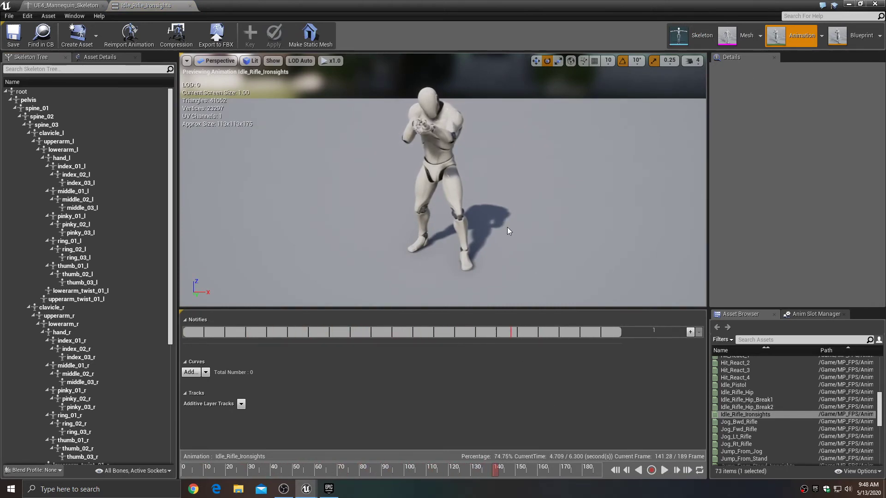
right_click_drag(507, 227, 486, 231)
key("w")
key("s")
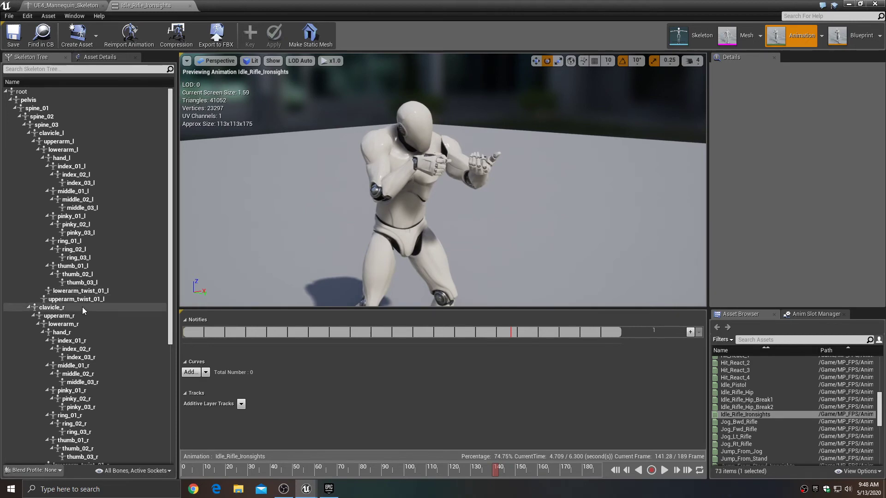
Add a socket named WeaponSocket to the hand_r bone.
left_click(68, 334)
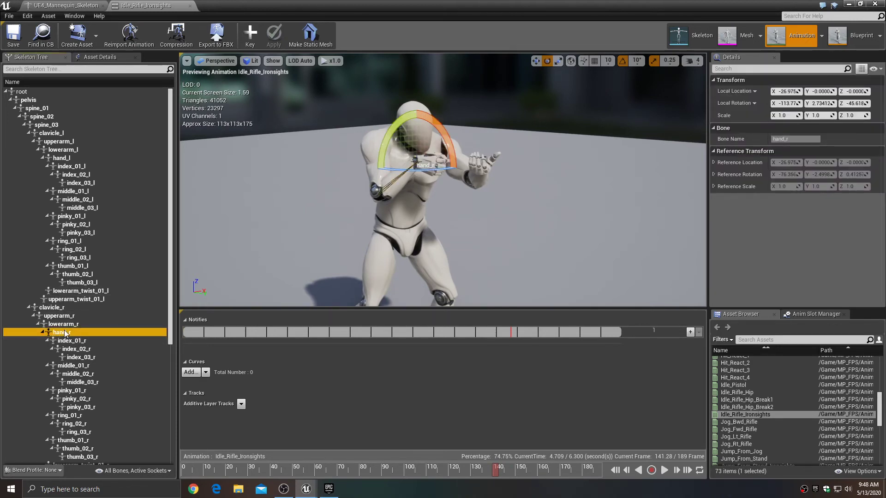
right_click(63, 333)
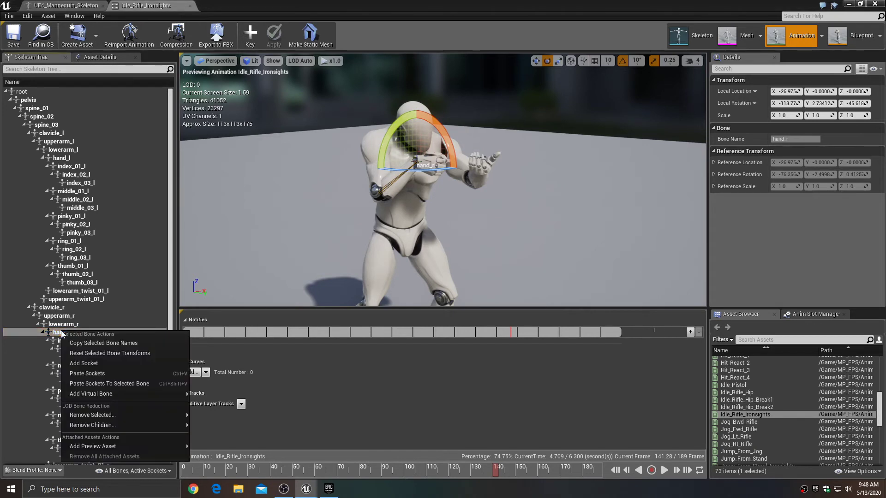
left_click(93, 364)
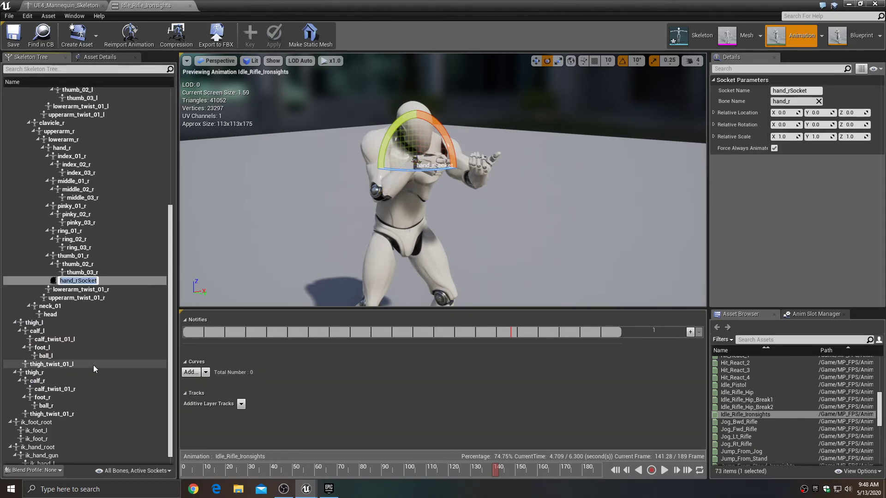
type("W")
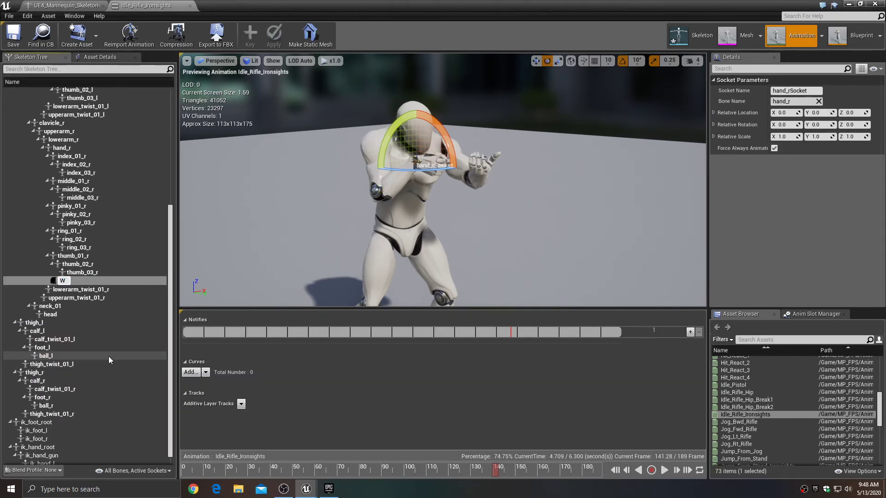
type("eaponSocket")
key("Return")
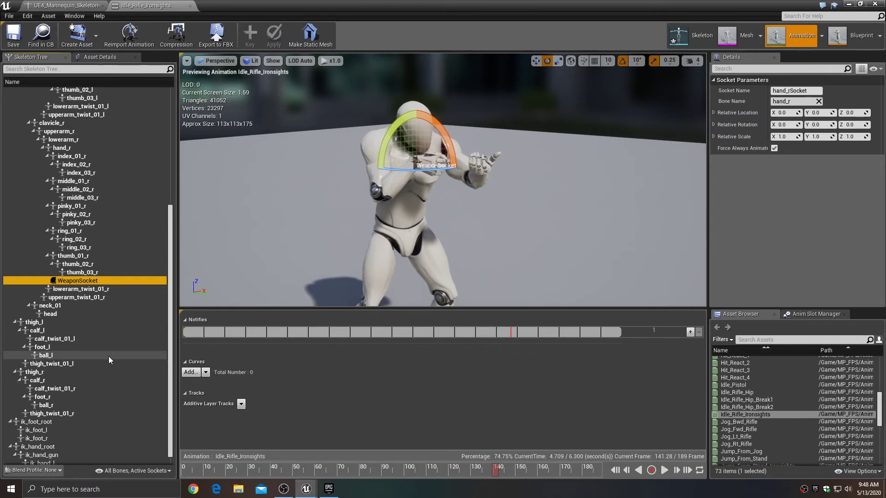
Attach Assault_Rifle_A to WeaponSocket as a preview asset and frame the socket in the viewport.
right_click(92, 283)
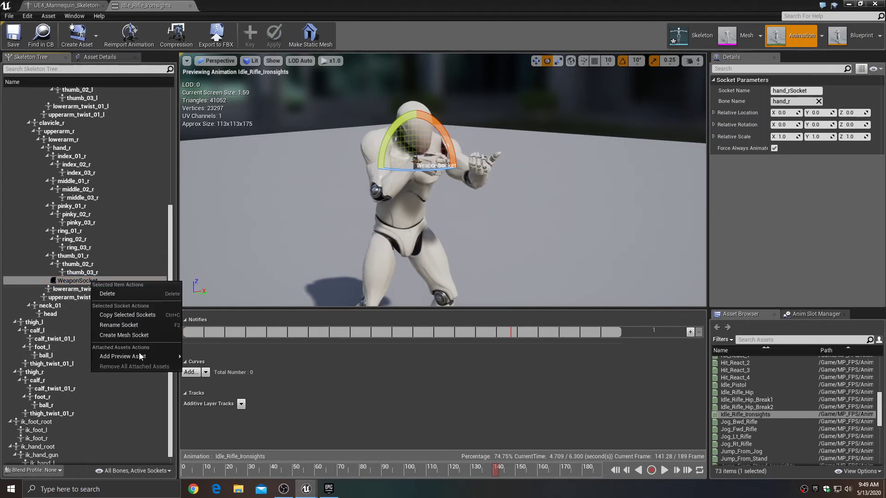
mouse_move(139, 358)
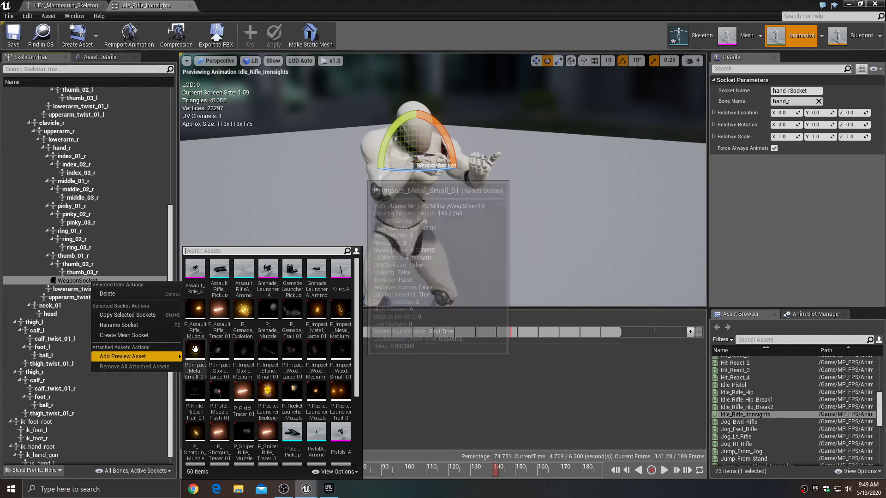
left_click(196, 272)
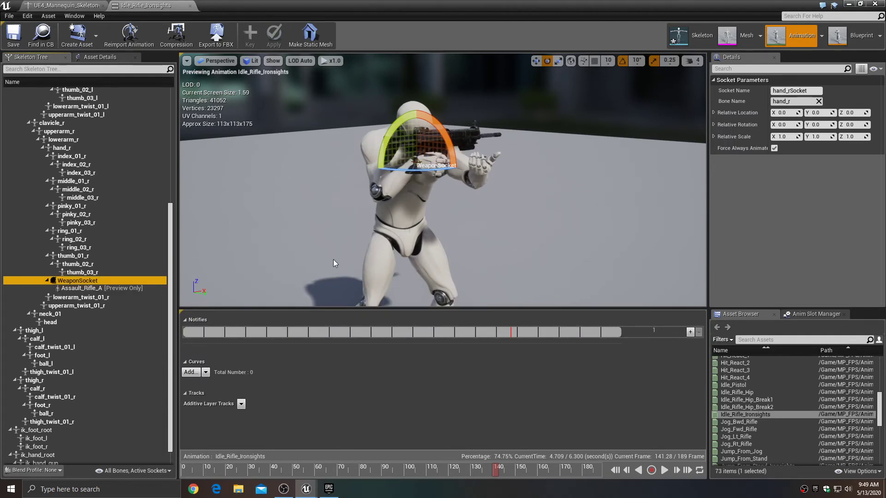
key("f")
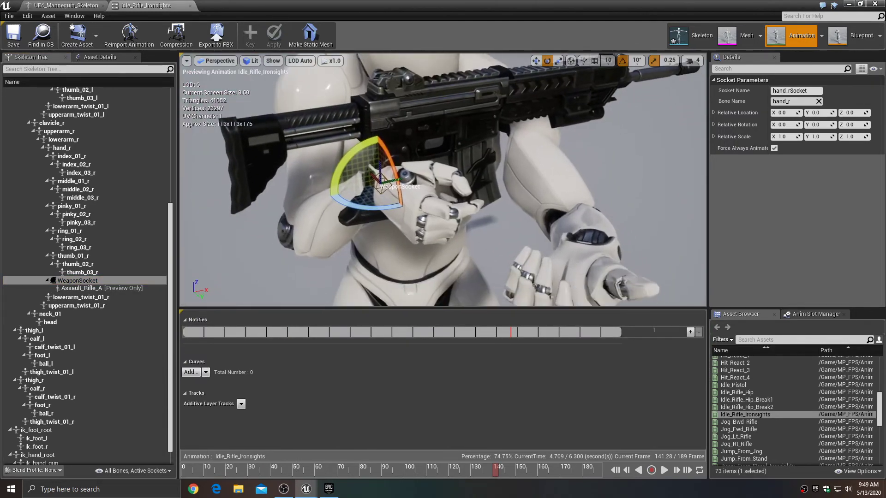
Lower the viewport camera speed to 1 and turn off rotation grid snapping.
left_click(94, 282)
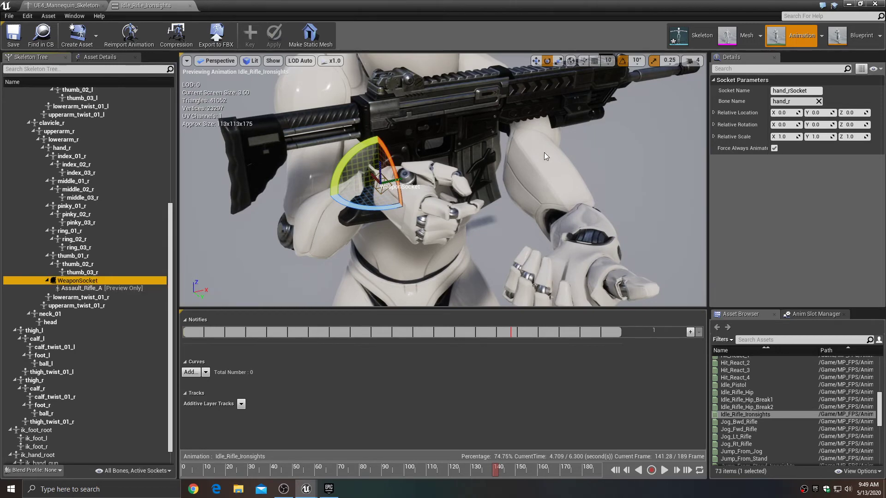
left_click(498, 211)
left_click_drag(443, 185, 503, 191, "alt")
left_click(692, 60)
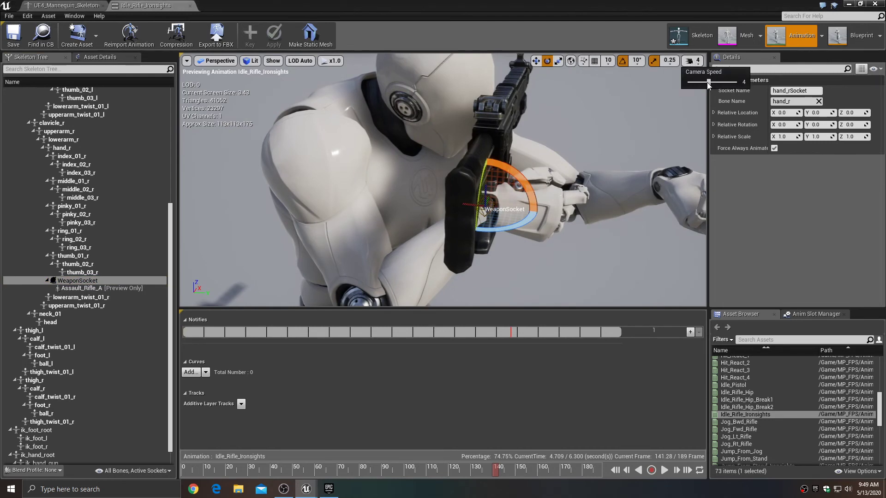
left_click_drag(710, 81, 688, 82)
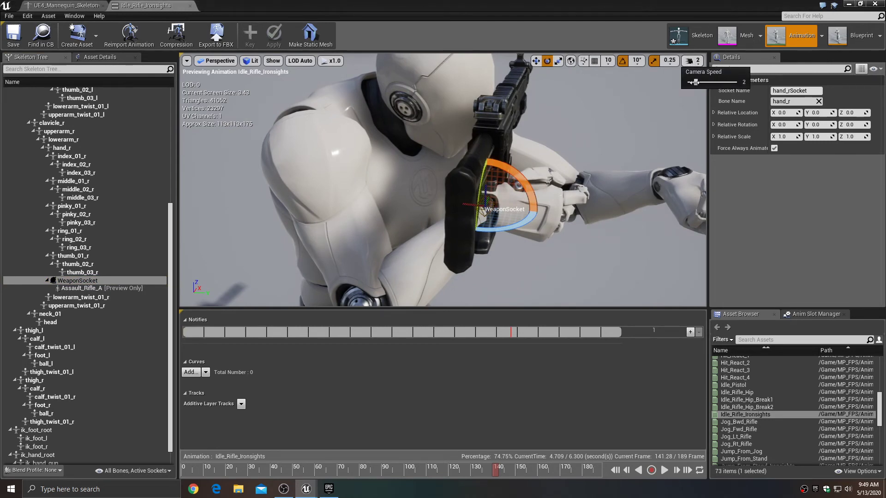
left_click(631, 62)
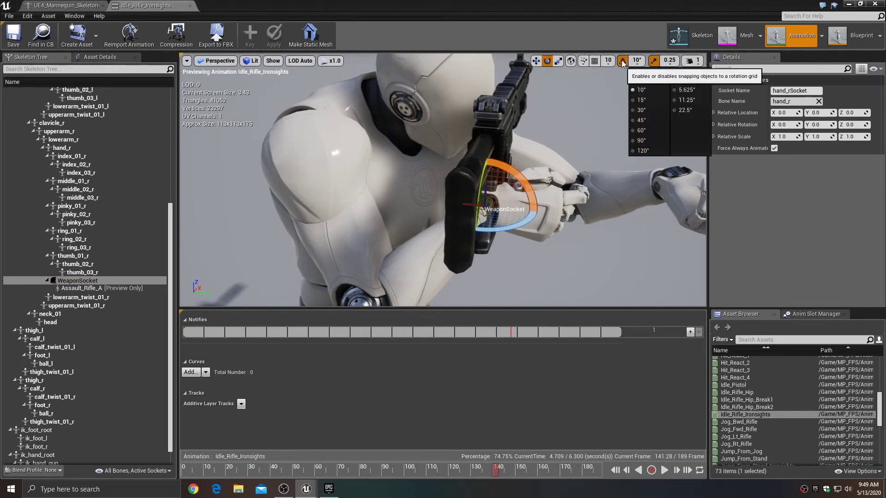
left_click(622, 62)
Rotate WeaponSocket about 86° around Z and shift it to about -7 along X so the rifle points forward.
right_click_drag(591, 102, 573, 104)
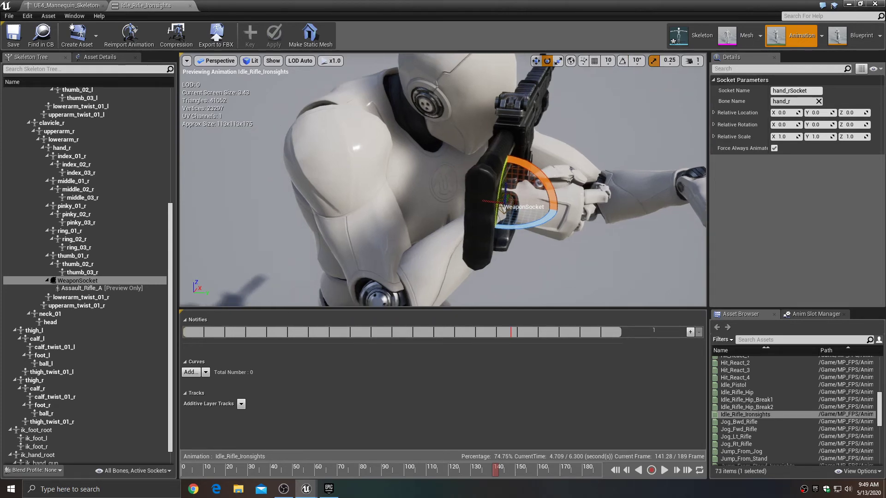
left_click_drag(535, 225, 376, 228)
key("space")
key("space")
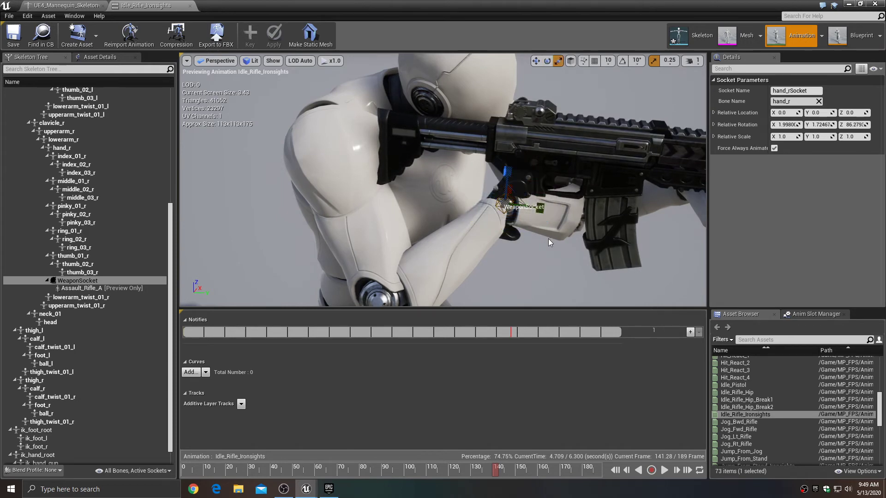
left_click_drag(539, 205, 582, 208)
Move WeaponSocket to about X -7.0, Y 4.5, Z -3.6 so the rifle's pistol grip sits in the right hand.
right_click_drag(594, 223, 521, 230)
key("d")
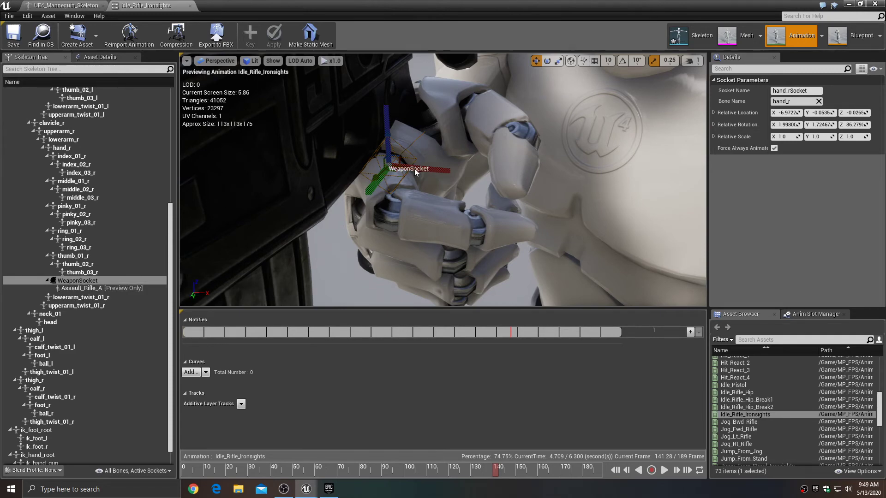
left_click_drag(436, 170, 506, 177)
right_click_drag(506, 205, 449, 196)
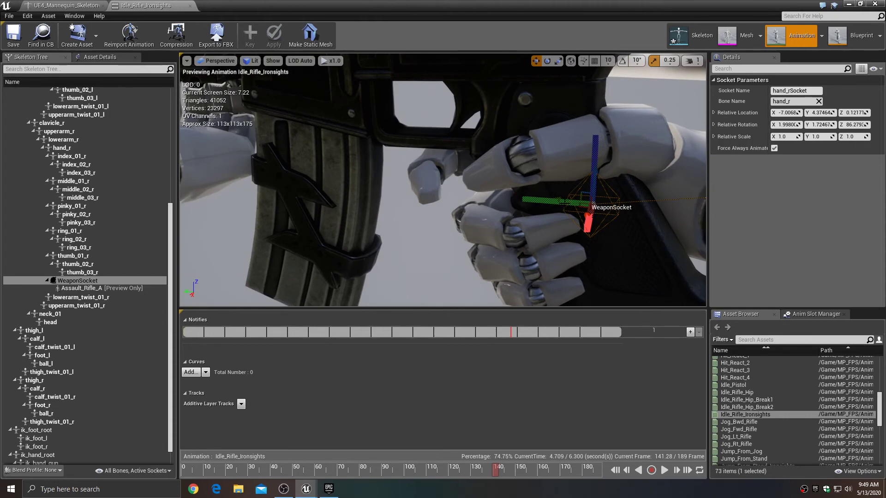
right_click_drag(564, 202, 491, 195)
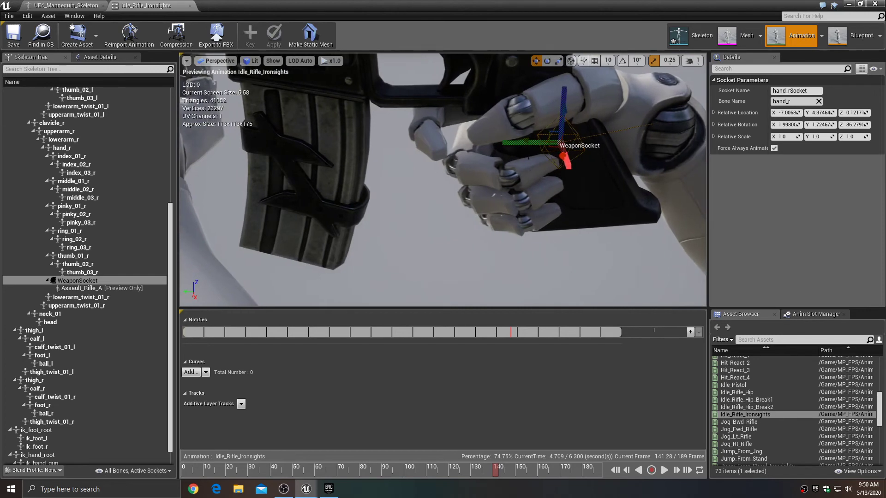
mouse_move(527, 142)
left_mouse_down()
mouse_move(510, 145)
mouse_move(525, 143)
left_mouse_up()
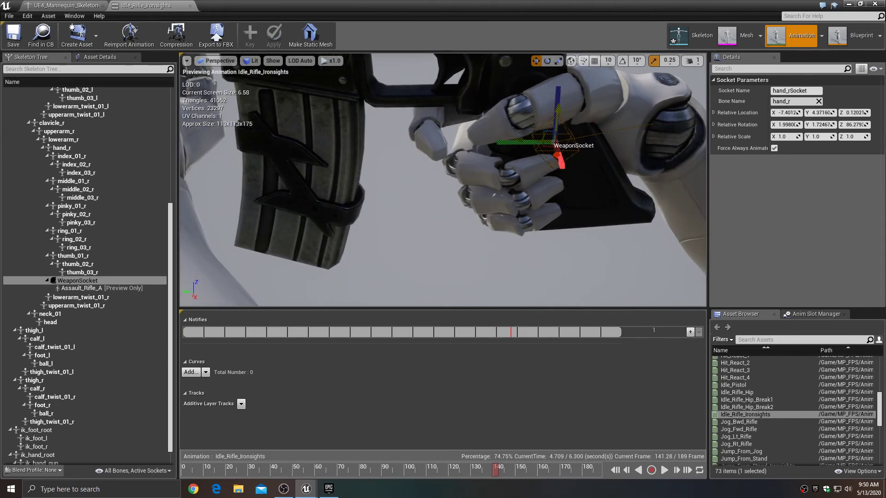
left_click_drag(556, 112, 556, 148)
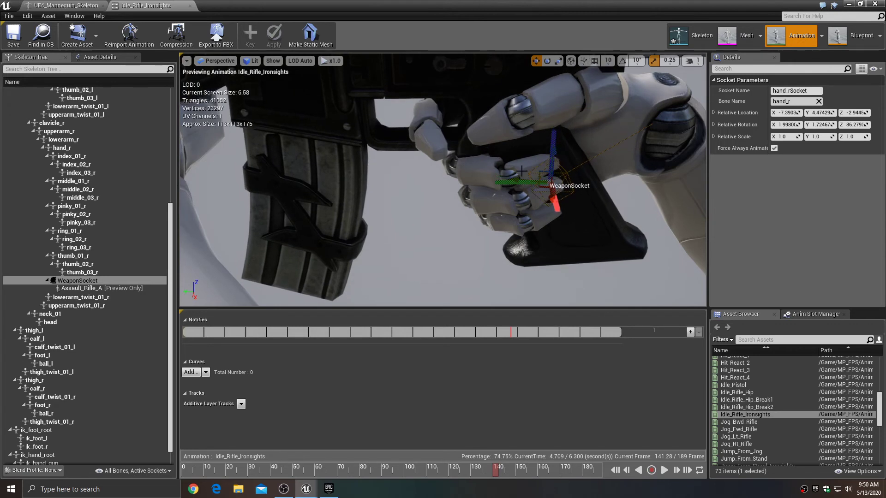
left_click_drag(516, 180, 523, 180)
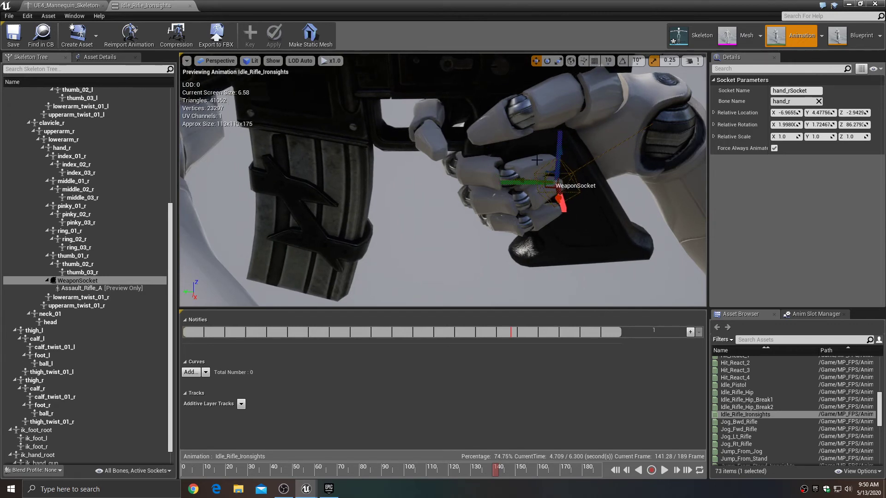
left_click_drag(559, 152, 562, 162)
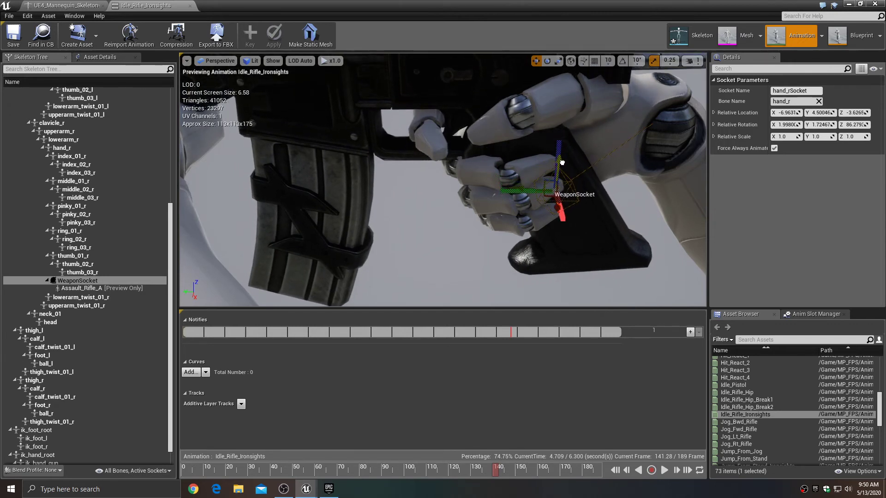
Rotate WeaponSocket to about 1.2° in X and 90.6° in Z to line the rifle up with the left hand.
mouse_move(562, 162)
right_mouse_down()
mouse_move(445, 171)
mouse_move(447, 164)
mouse_move(447, 180)
mouse_move(564, 167)
mouse_move(558, 173)
right_mouse_up()
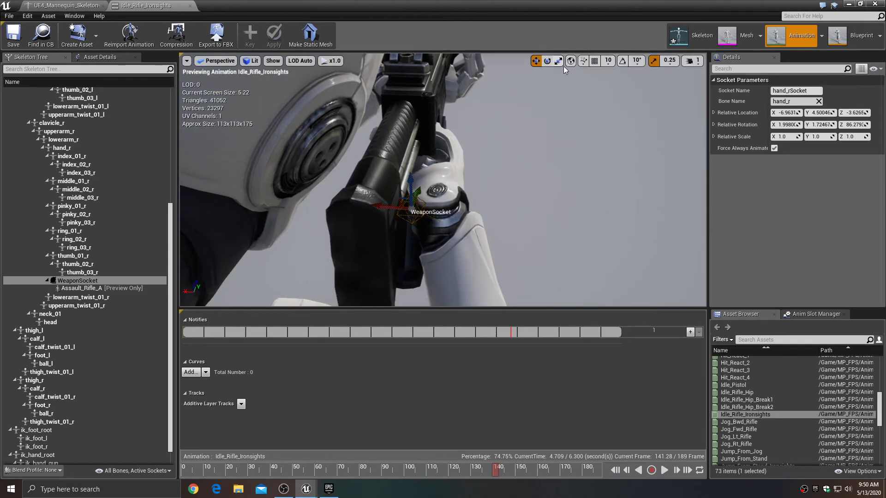
left_click(547, 60)
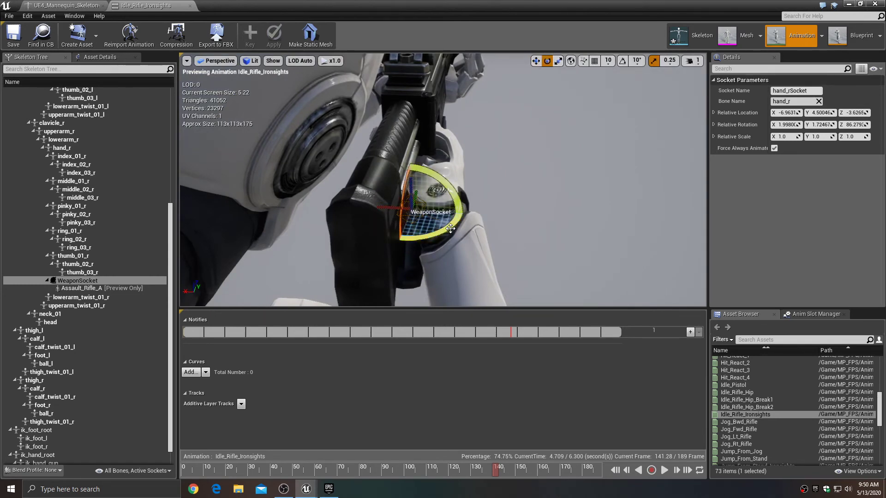
left_click_drag(450, 227, 357, 202)
right_click_drag(477, 219, 477, 168)
middle_click_drag(442, 180, 535, 183)
scroll(443, 180, "down", 5)
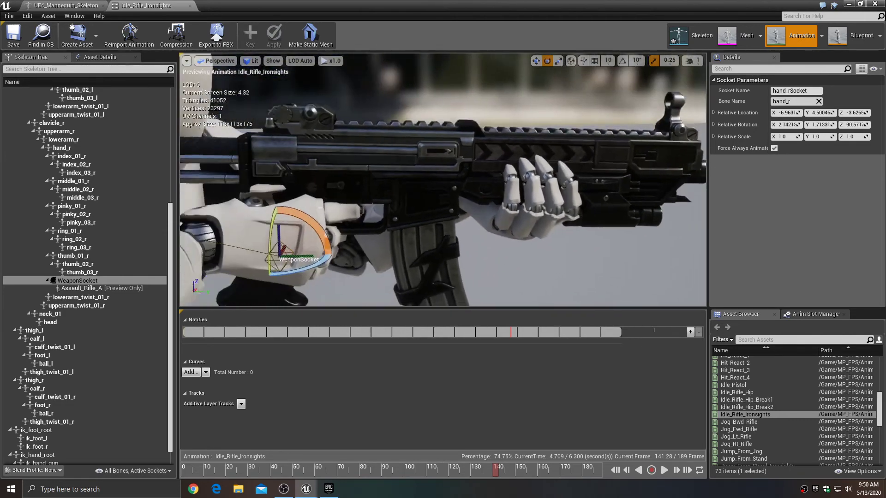
middle_click_drag(479, 199, 503, 200)
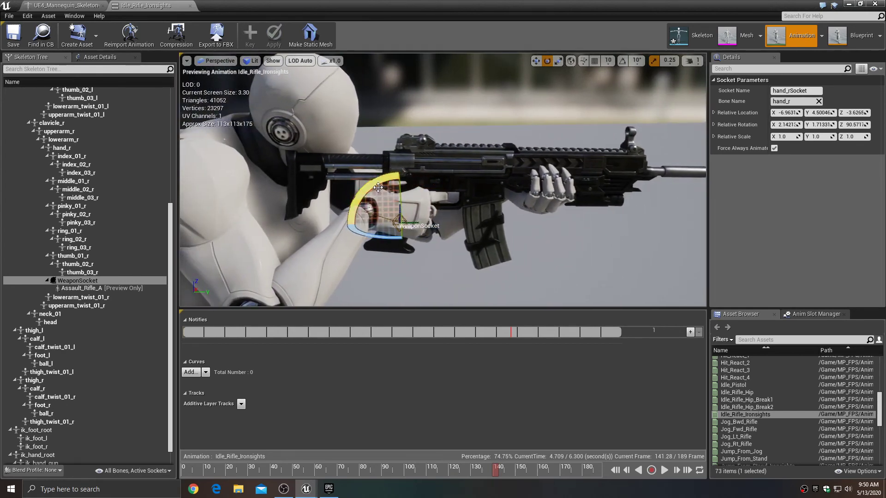
mouse_move(362, 203)
left_mouse_down()
mouse_move(360, 215)
mouse_move(361, 193)
mouse_move(361, 207)
left_mouse_up()
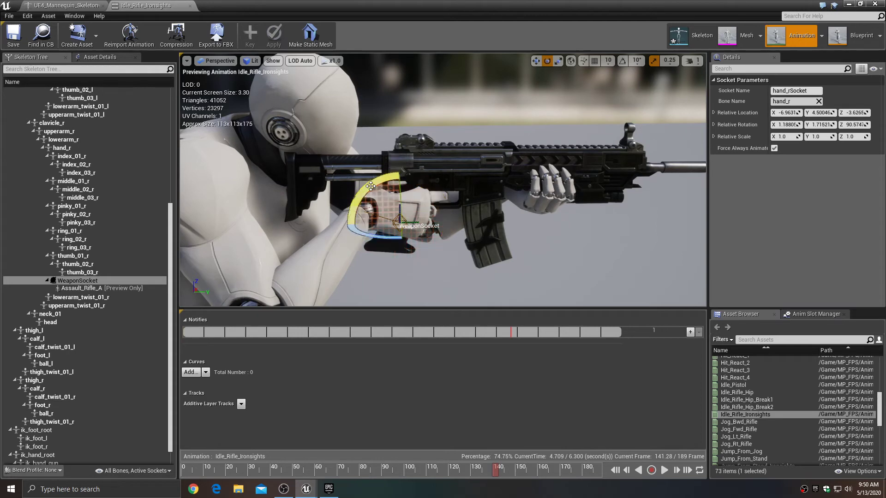
Raise WeaponSocket slightly to about -3.54 along Z and save the asset.
left_click(536, 62)
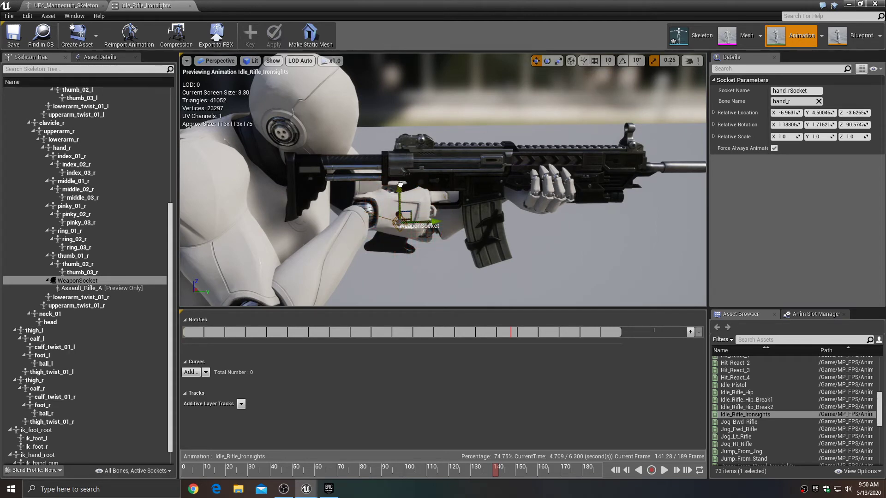
left_click_drag(400, 185, 402, 184)
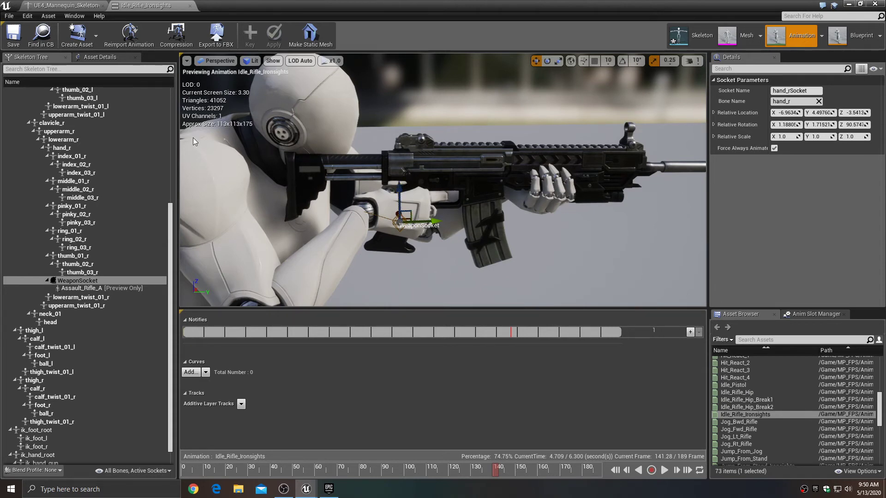
left_click(19, 44)
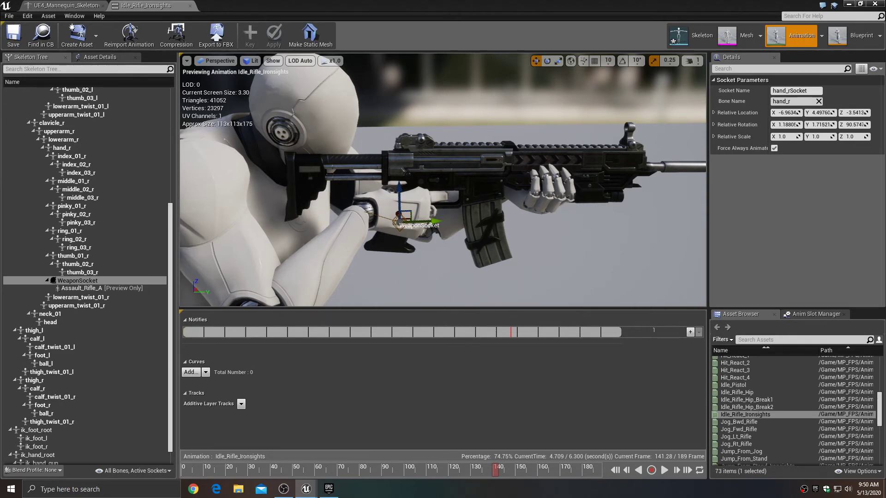
Fine-tune WeaponSocket's rotation to about 88.6° around Z while viewing the rifle from the front.
right_click_drag(443, 185, 251, 196)
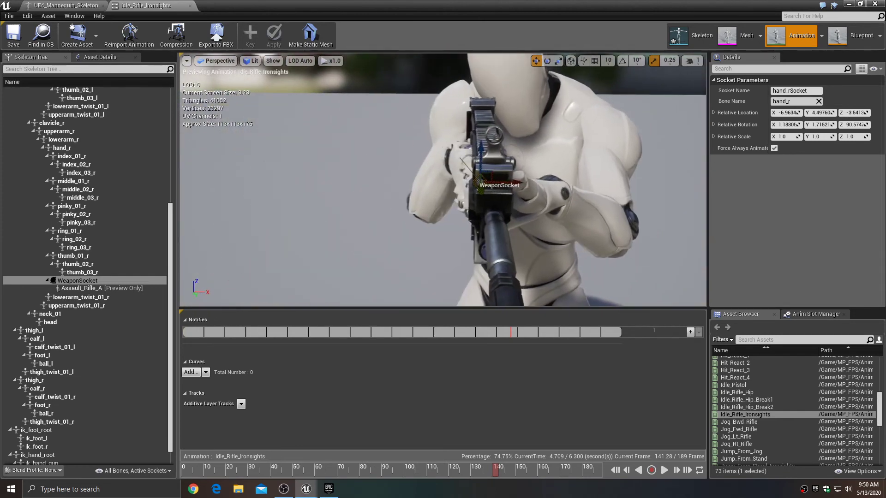
key("e")
mouse_move(530, 183)
left_mouse_down()
mouse_move(537, 185)
mouse_move(530, 185)
left_mouse_up()
right_click_drag(530, 186, 434, 189)
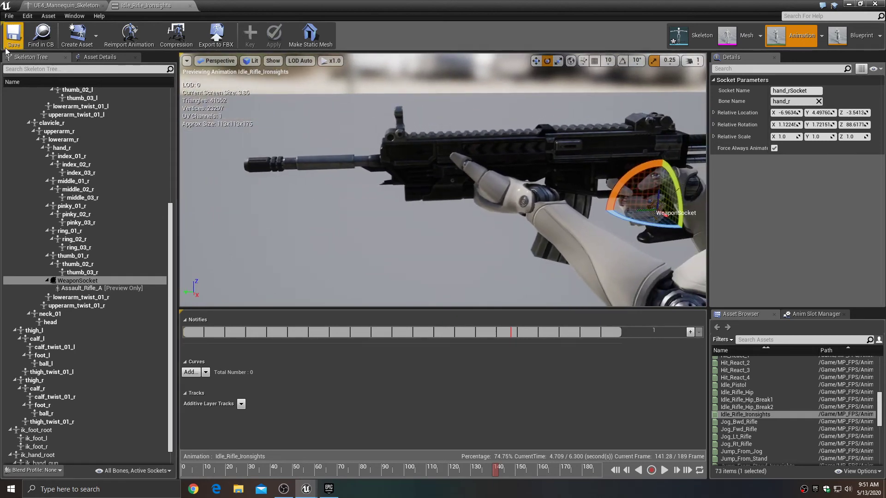
Close the Idle_Rifle_Ironsights and mannequin skeleton editors and save all modified project assets.
left_click(190, 6)
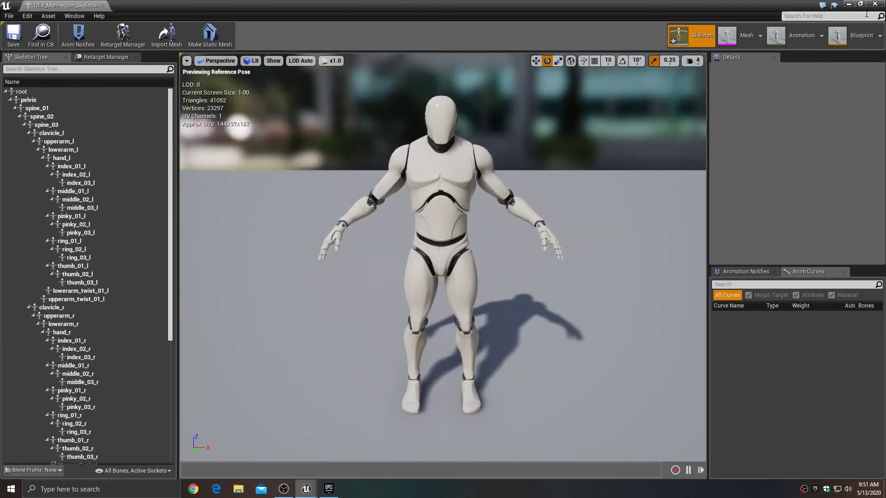
left_click(876, 4)
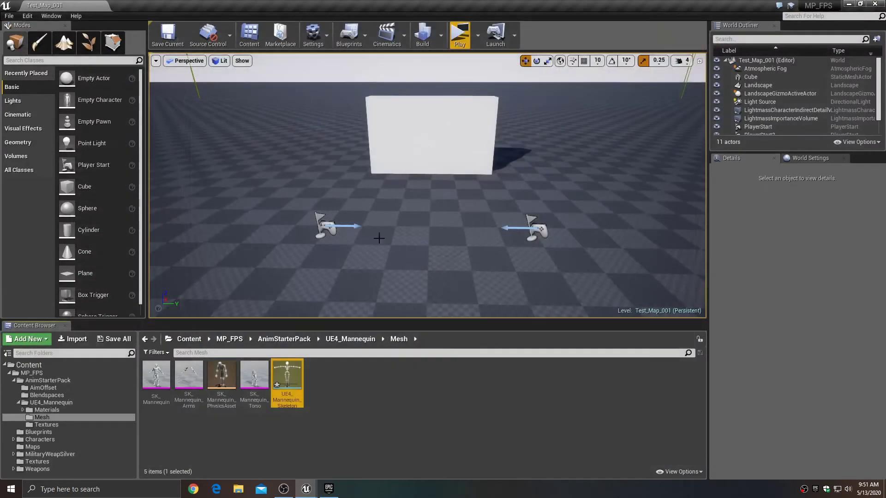
left_click(117, 340)
left_click(526, 328)
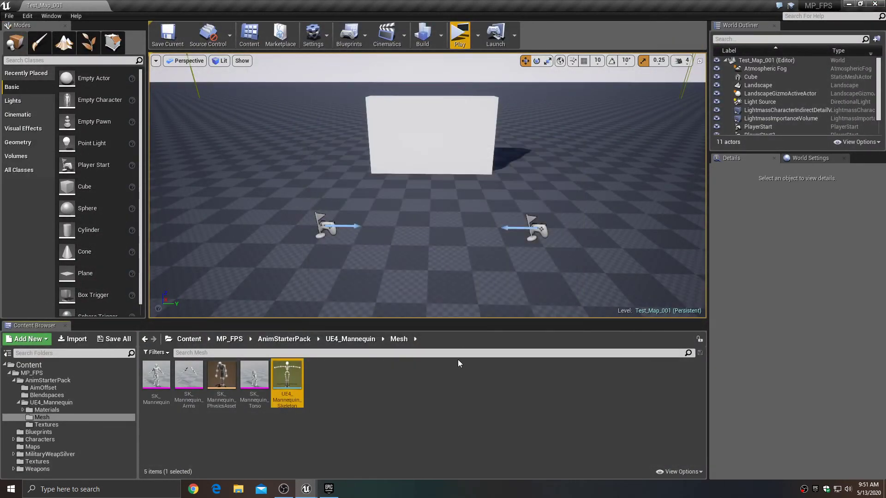
Open the BP_Character_Master Blueprint from the MP_FPS/Characters/Blueprints folder.
left_click(18, 403)
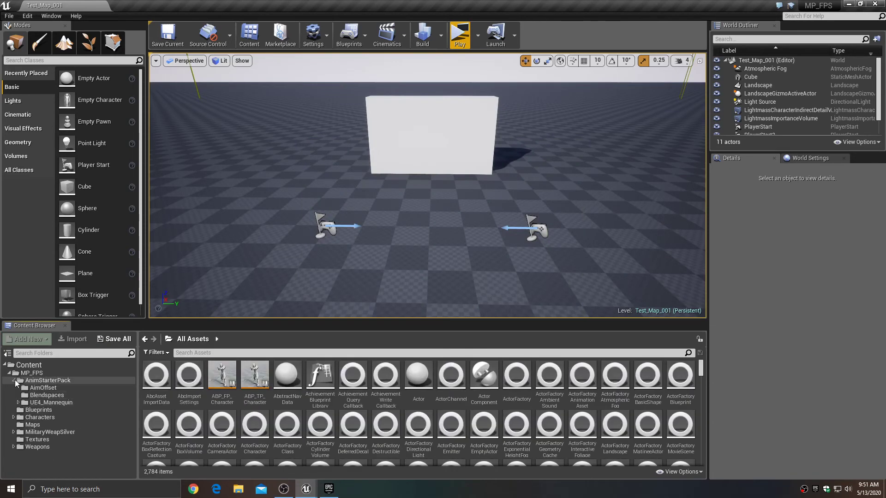
left_click(13, 380)
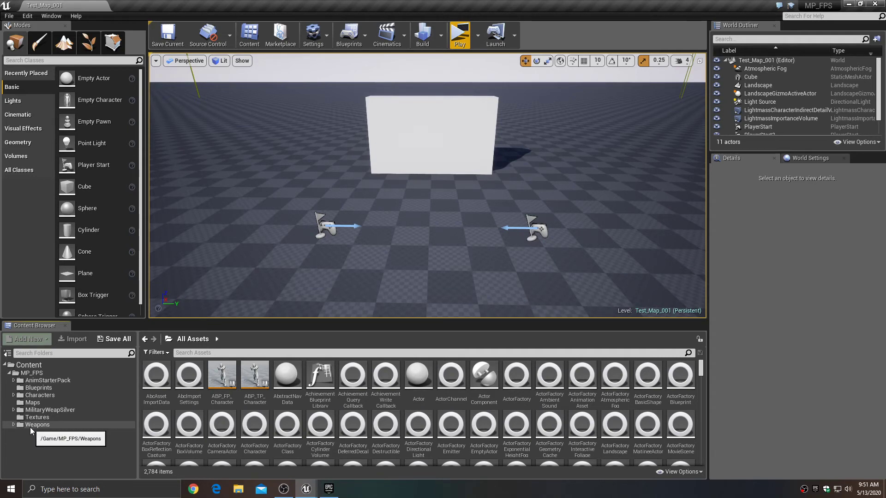
left_click(13, 395)
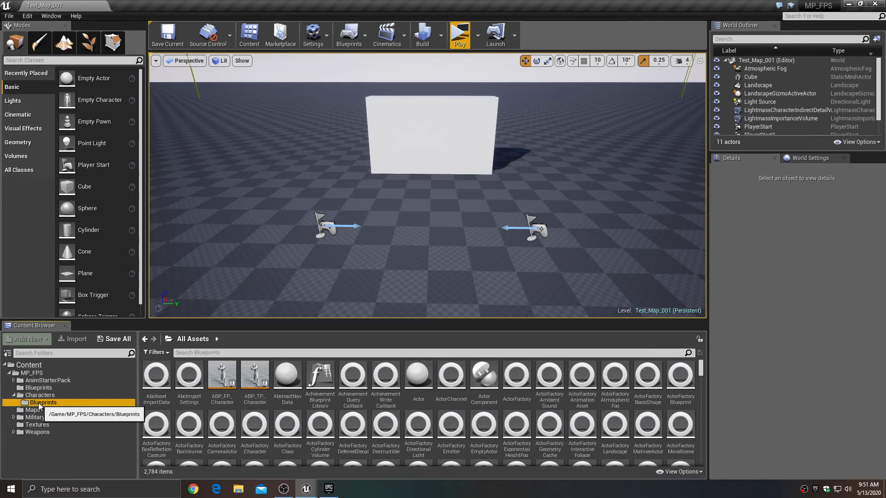
left_click(41, 403)
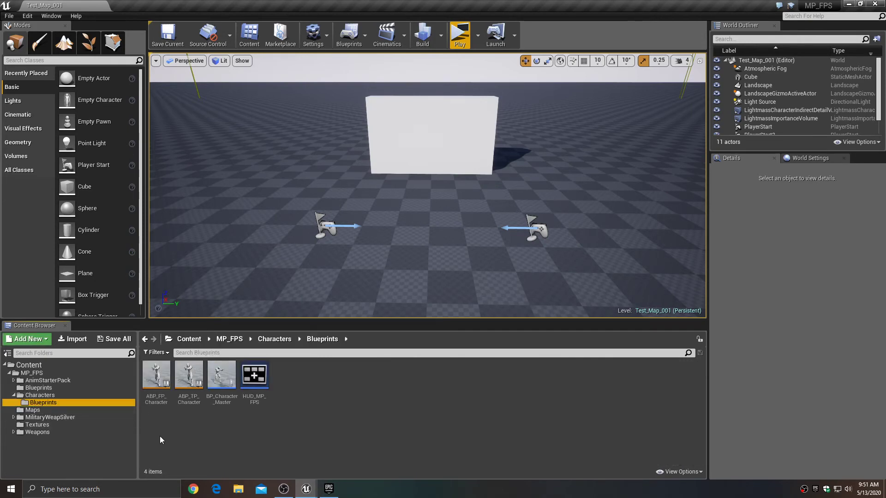
left_click(220, 371)
double_click(220, 372)
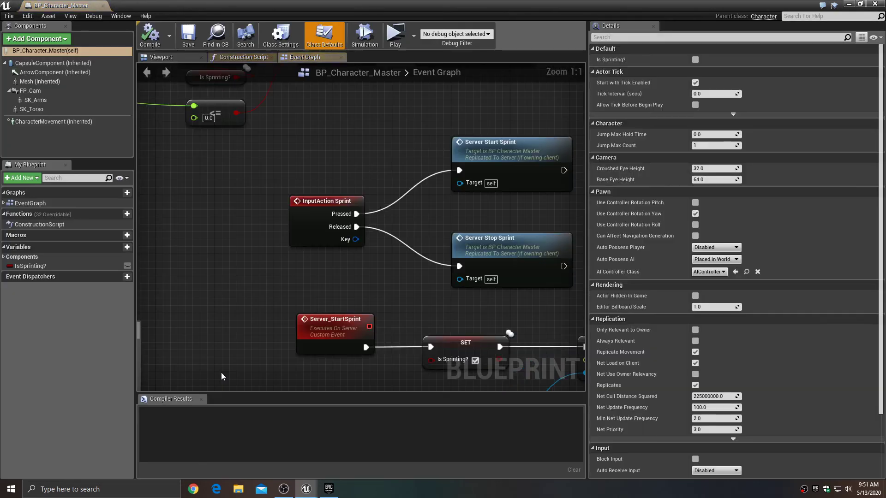
Add an Event BeginPlay node in the empty graph area above the Movement Input comment.
scroll(256, 309, "down", 3)
right_click_drag(256, 308, 541, 340)
scroll(402, 176, "up", 3)
mouse_move(399, 174)
right_mouse_down()
mouse_move(401, 202)
mouse_move(395, 158)
right_mouse_up()
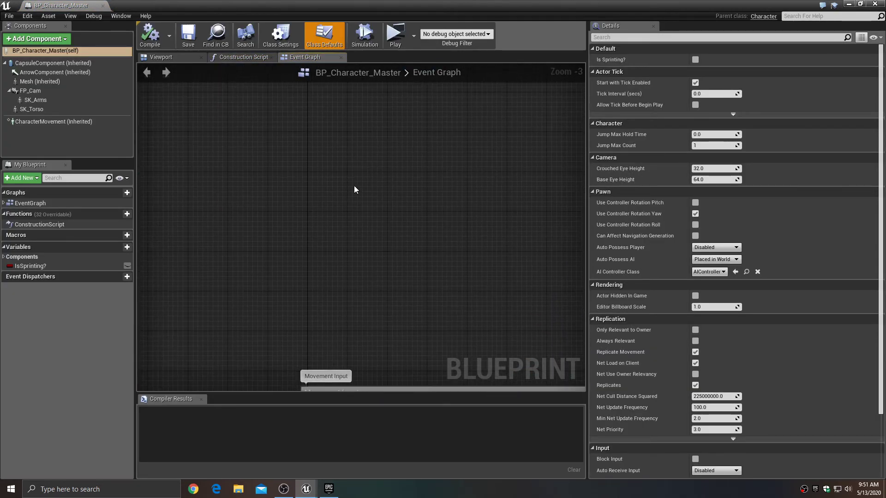
right_click(329, 180)
type("eventbe")
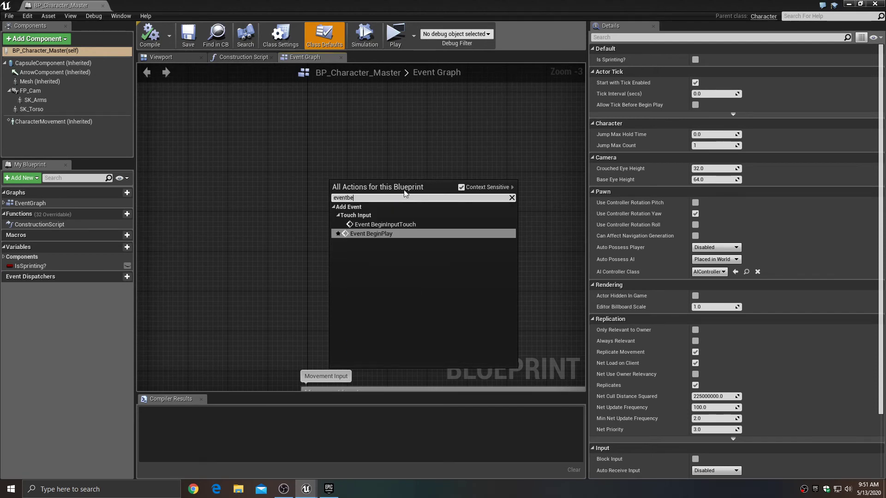
left_click(398, 235)
Add a Sequence node and connect Event BeginPlay's execution output to it.
scroll(367, 223, "up", 2)
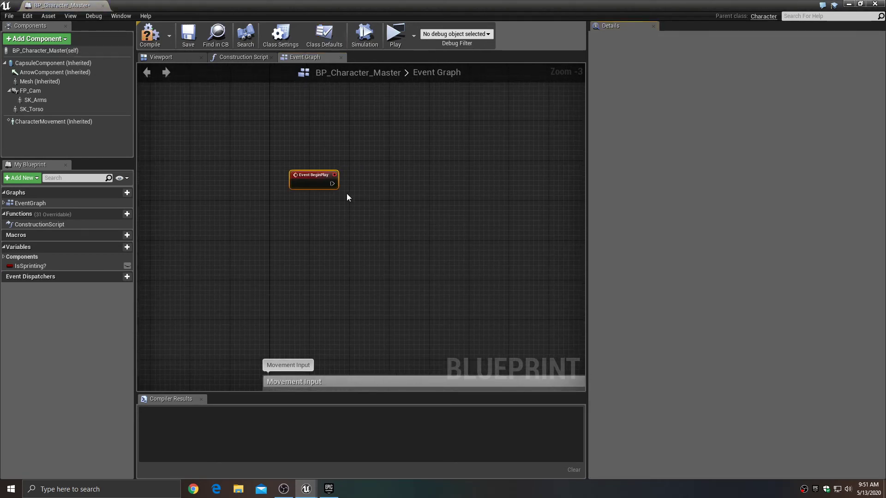
right_click_drag(362, 201, 294, 174)
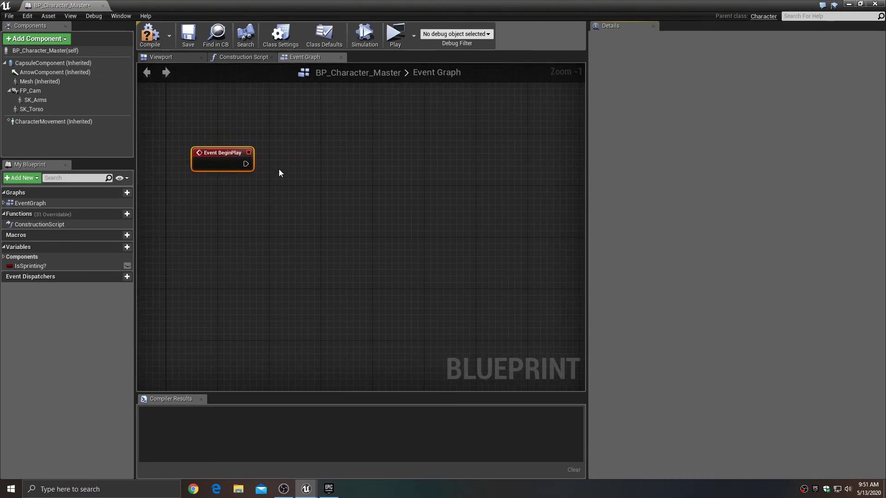
left_click(300, 158)
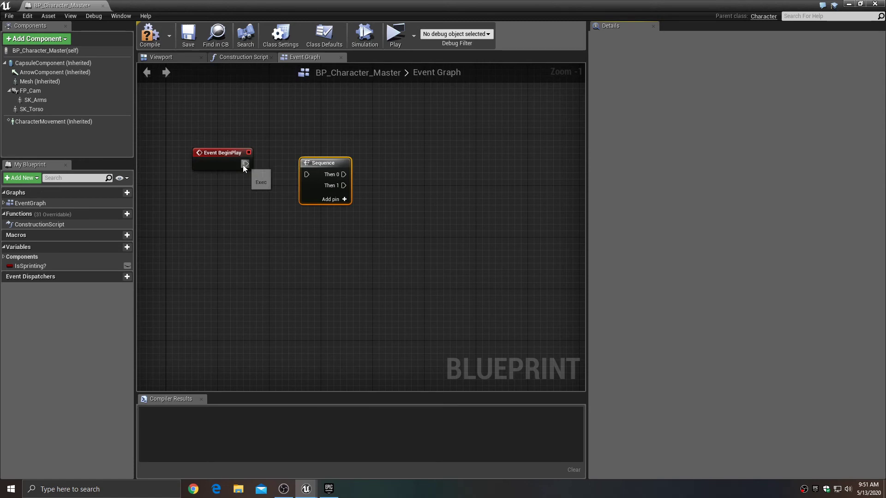
left_click_drag(245, 164, 306, 177)
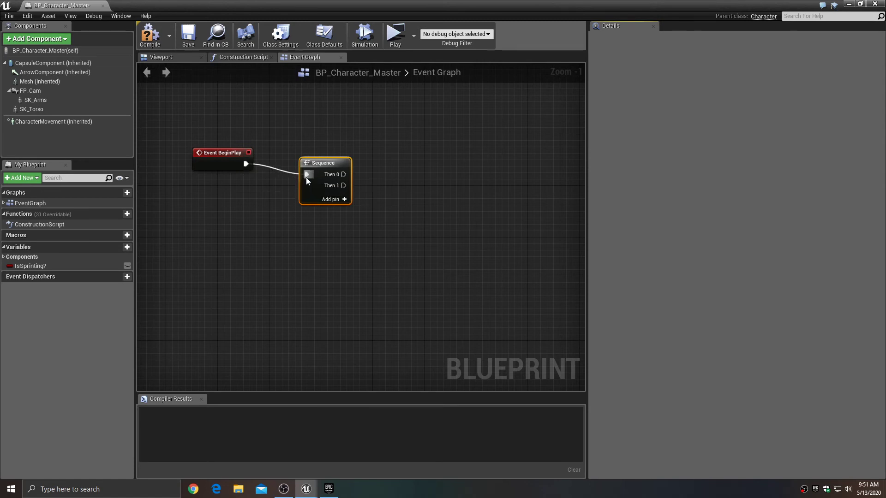
Add a Switch Has Authority node, connect it to the Sequence's Then 0 output and align it with the Sequence node.
right_click_drag(345, 155, 322, 160)
right_click(339, 162)
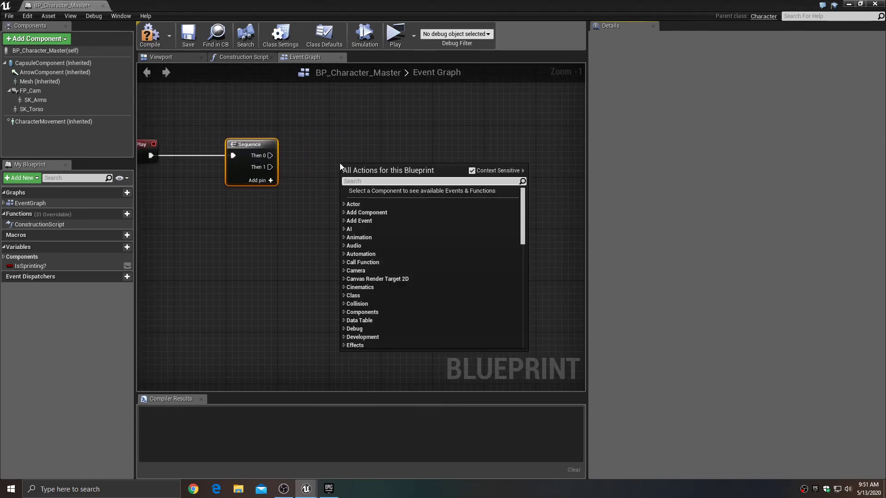
type("hasa")
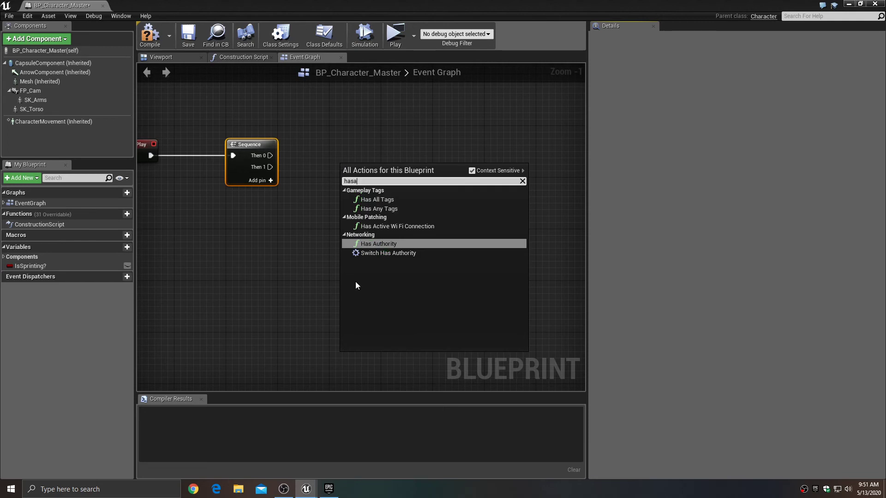
left_click(386, 253)
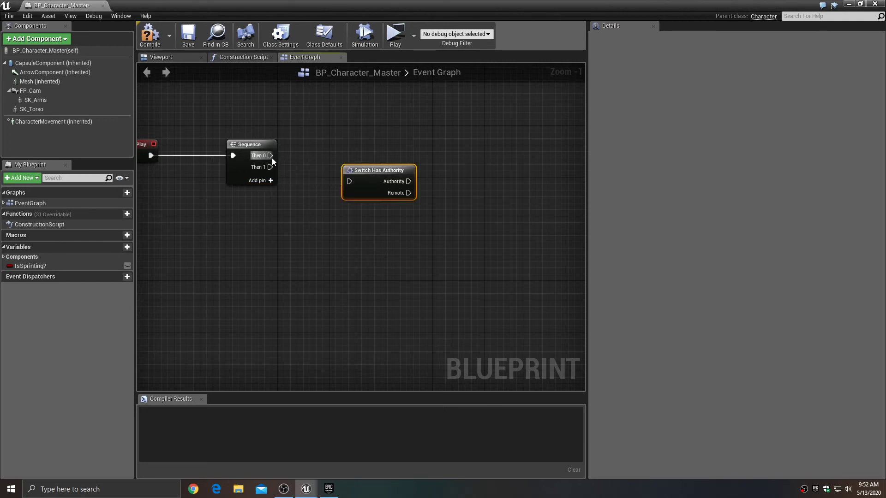
left_click_drag(271, 157, 349, 181)
left_click_drag(408, 181, 403, 147)
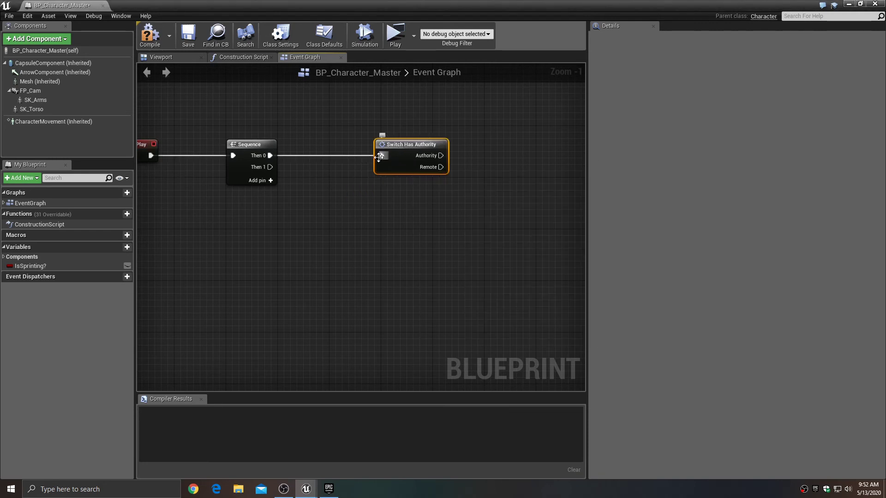
Compile and save the BP_Character_Master Blueprint.
right_click_drag(309, 183, 340, 179)
scroll(322, 184, "down", 2)
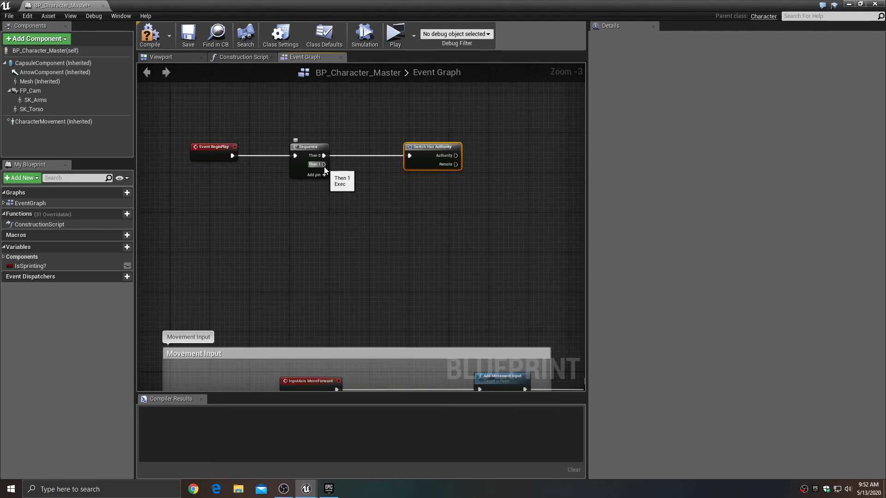
left_click_drag(324, 165, 325, 209)
left_click(289, 209)
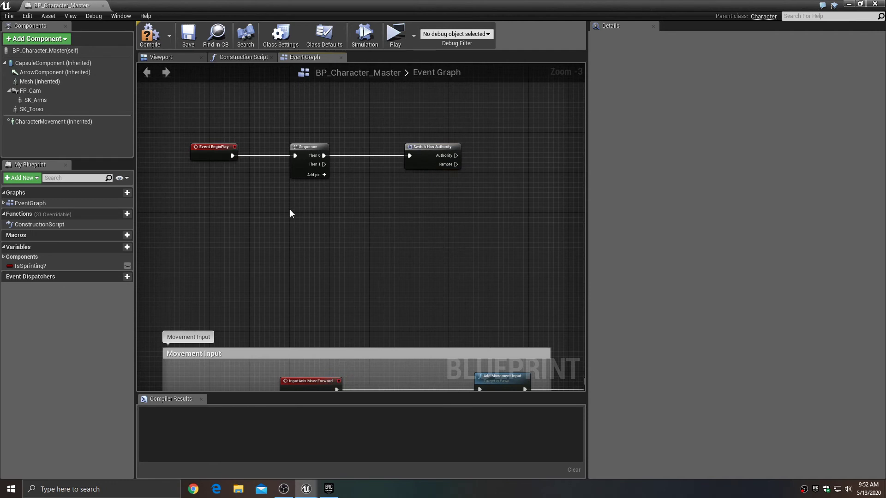
left_click_drag(291, 117, 310, 200)
right_click_drag(335, 212, 258, 216)
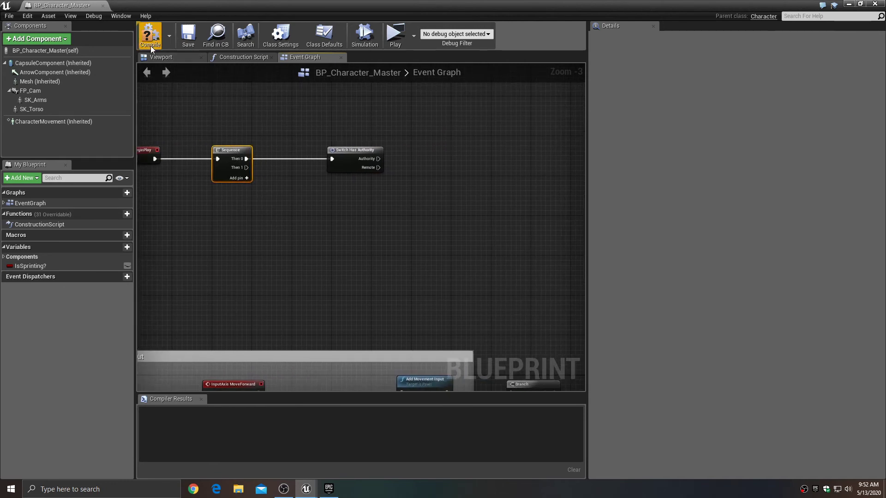
left_click(187, 43)
Add a Spawn Actor from Class node in line with Switch Has Authority and connect the Authority output to it.
scroll(378, 192, "up", 3)
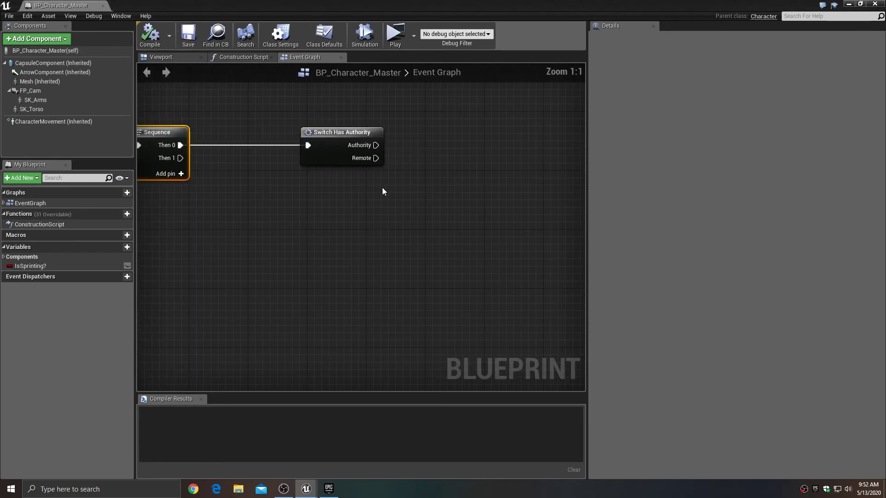
right_click_drag(382, 187, 248, 184)
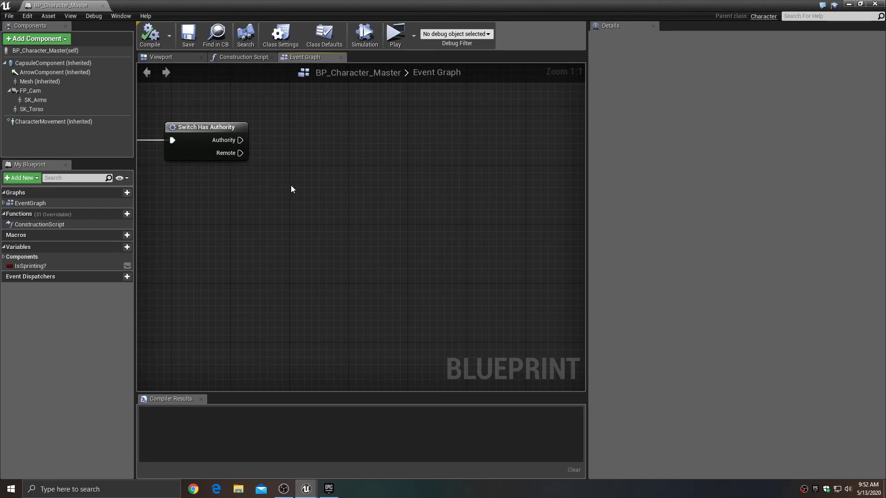
right_click(339, 204)
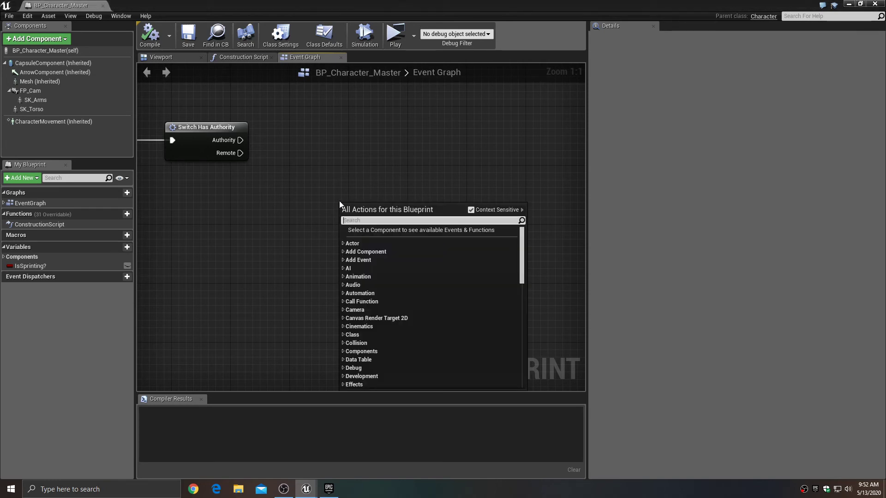
type("spawnac")
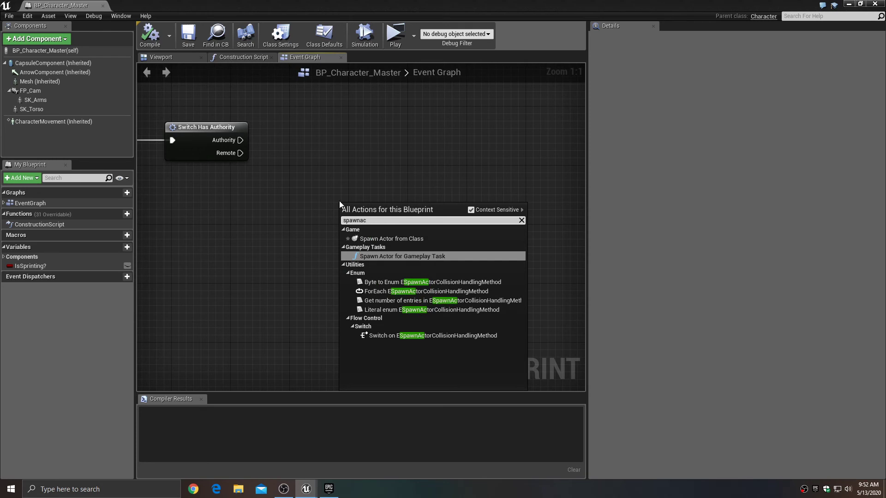
left_click(414, 240)
left_click_drag(411, 215, 438, 151)
left_click_drag(240, 140, 444, 137)
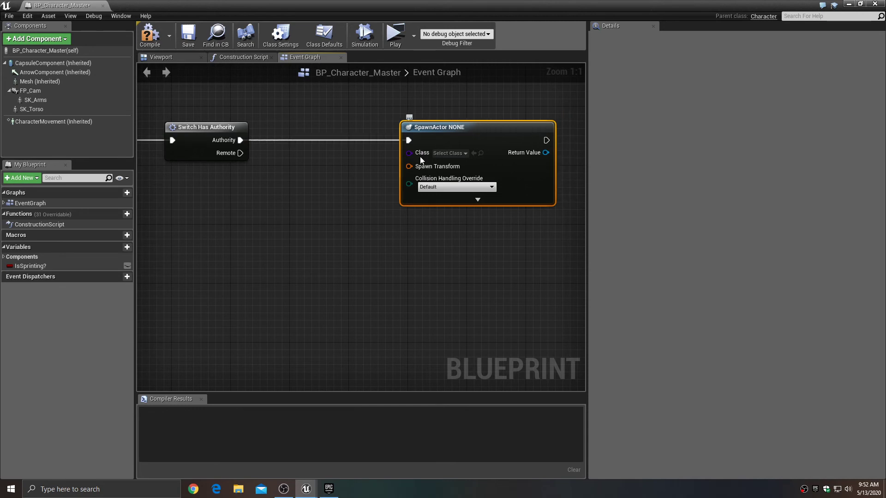
Set the SpawnActor node's class to BP_Weapon_Master, expose its advanced pins and set collision handling to Always Spawn, Ignore Collisions.
left_click(448, 153)
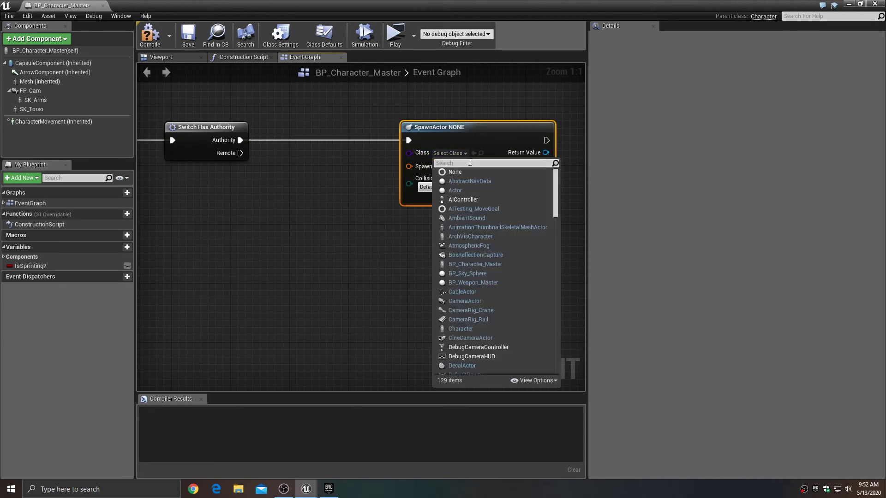
type("master")
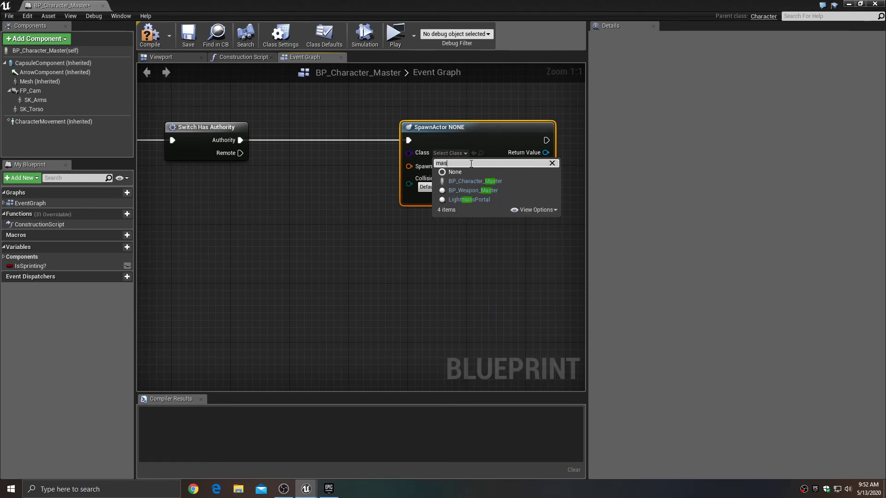
left_click(470, 191)
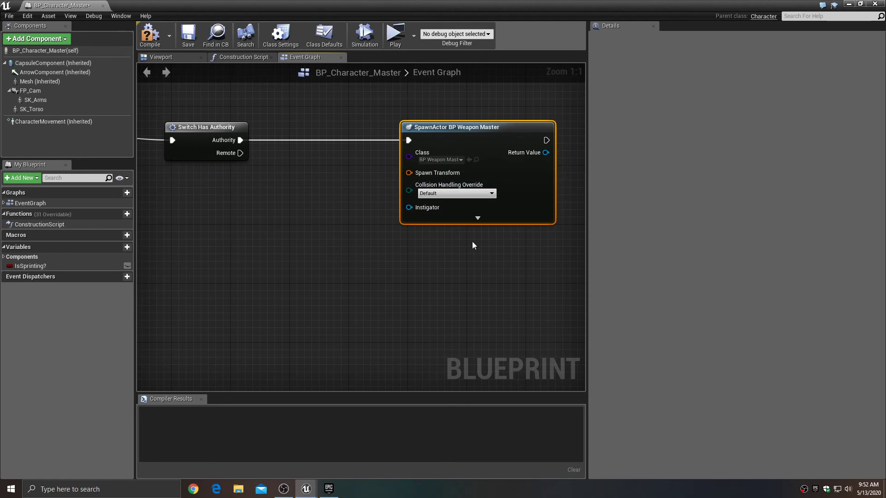
left_click(477, 218)
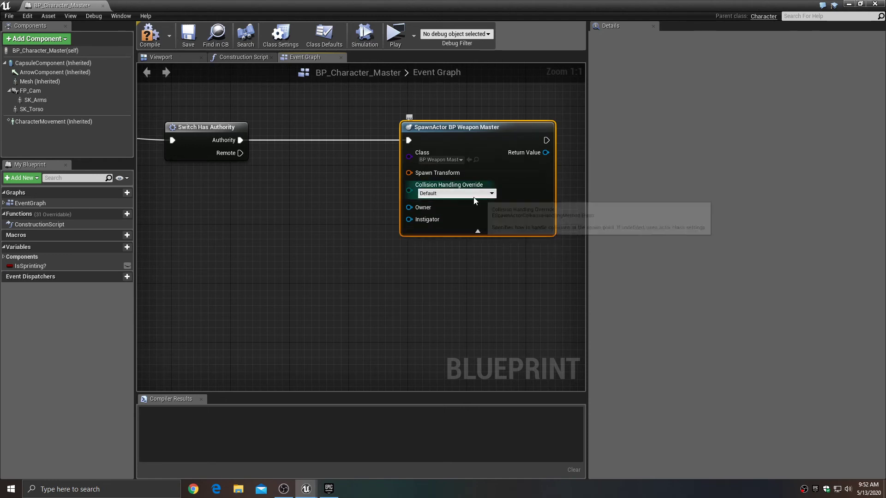
left_click(474, 196)
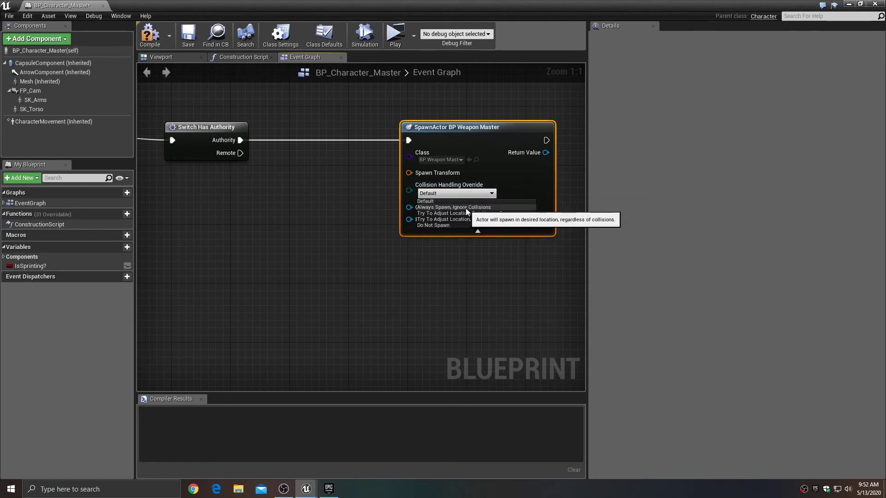
left_click(465, 209)
Place an SK_Arms reference below the Switch Has Authority node and pull a wire from its output to list available nodes.
right_click_drag(455, 253, 495, 226)
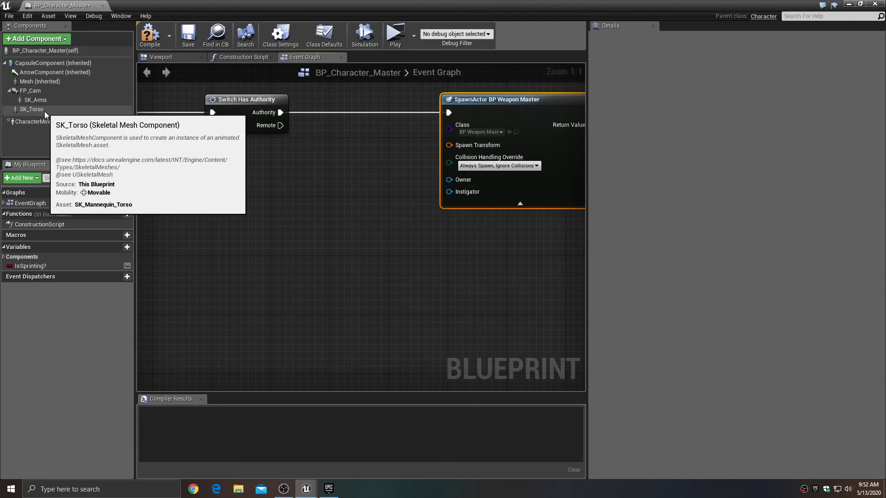
left_click(37, 101)
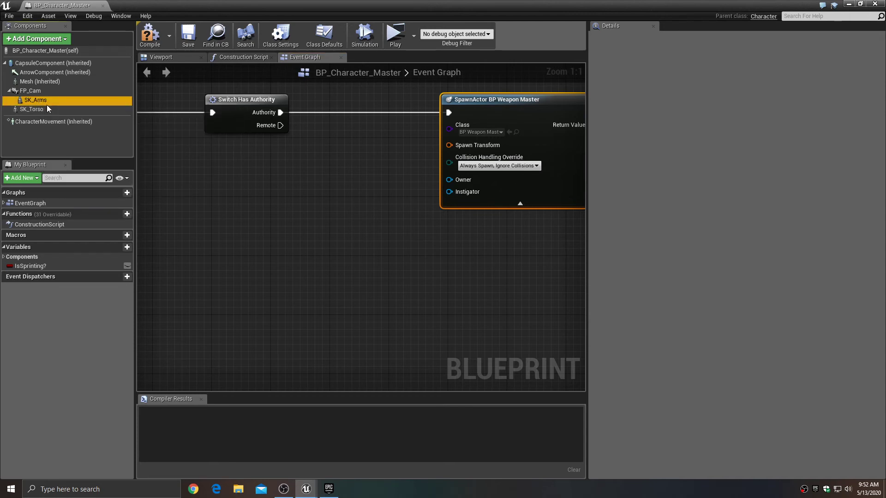
left_click_drag(46, 104, 204, 185)
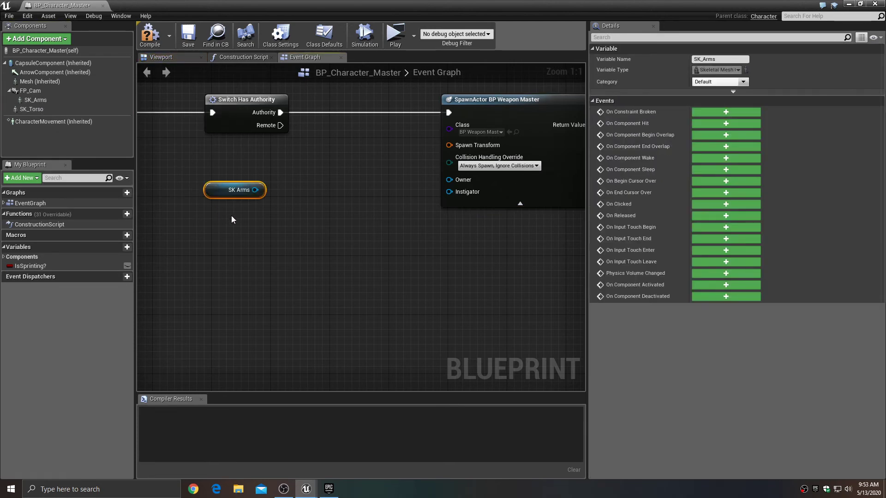
left_click_drag(257, 190, 303, 210)
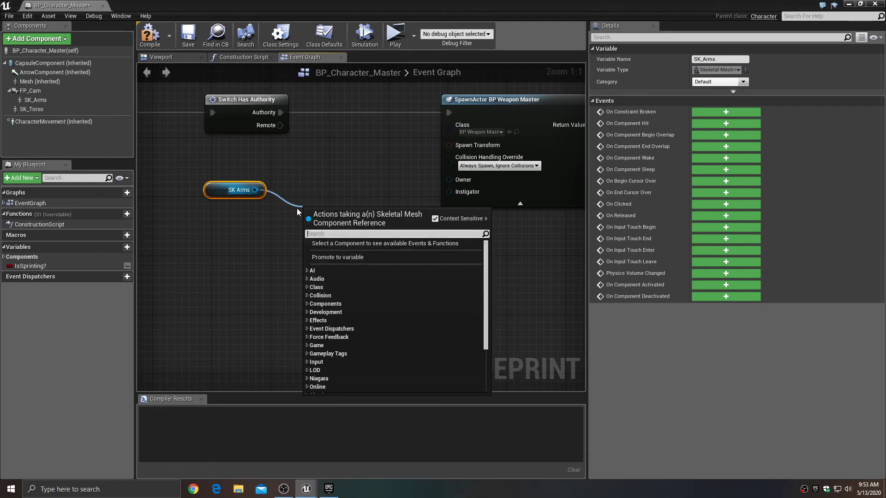
type("gettra")
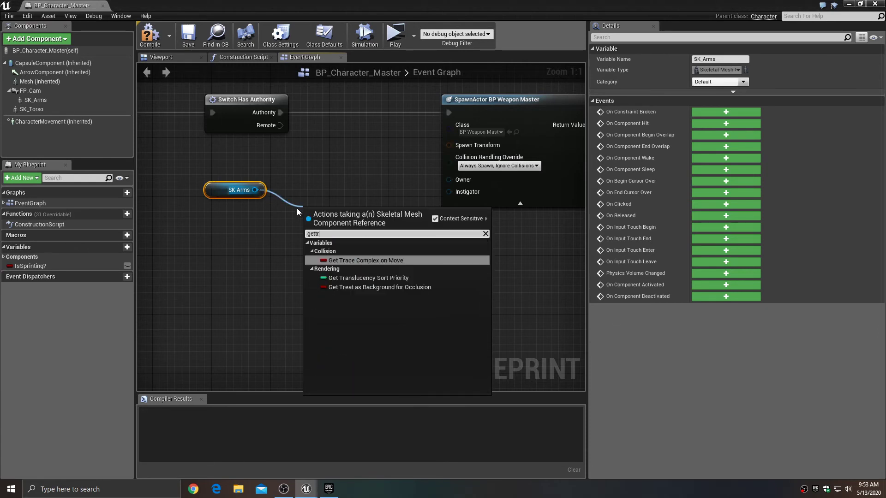
key("BackSpace")
key("BackSpace")
key("BackSpace")
key("BackSpace")
key("BackSpace")
key("BackSpace")
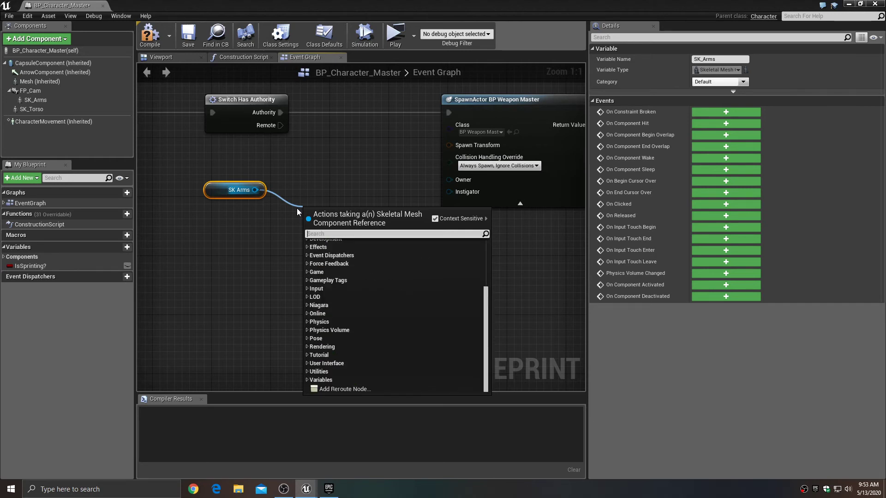
Add a Get Socket Transform node for SK_Arms, place it beneath the reference and connect its Return Value to Spawn Transform.
type("getsock")
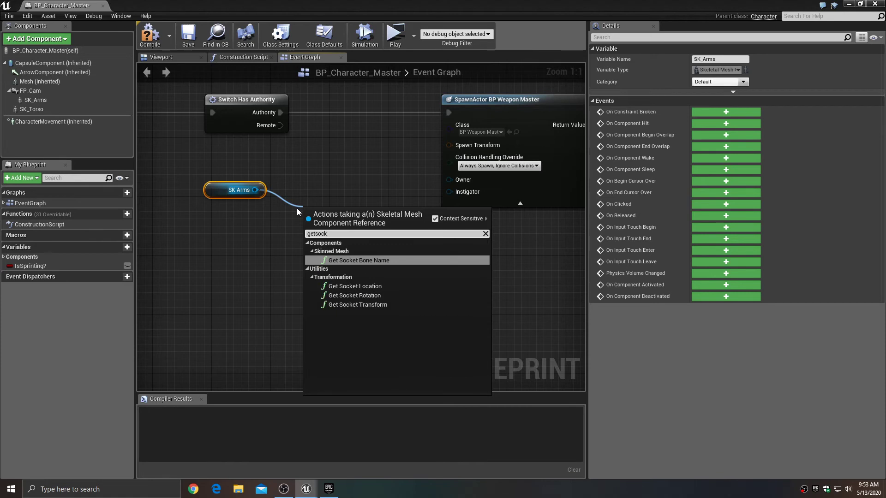
type("e")
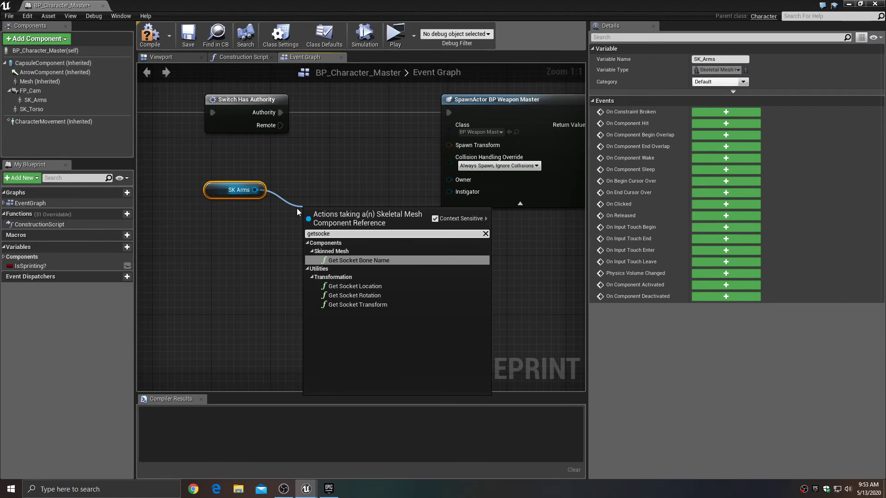
left_click(351, 305)
left_click_drag(396, 243, 247, 221)
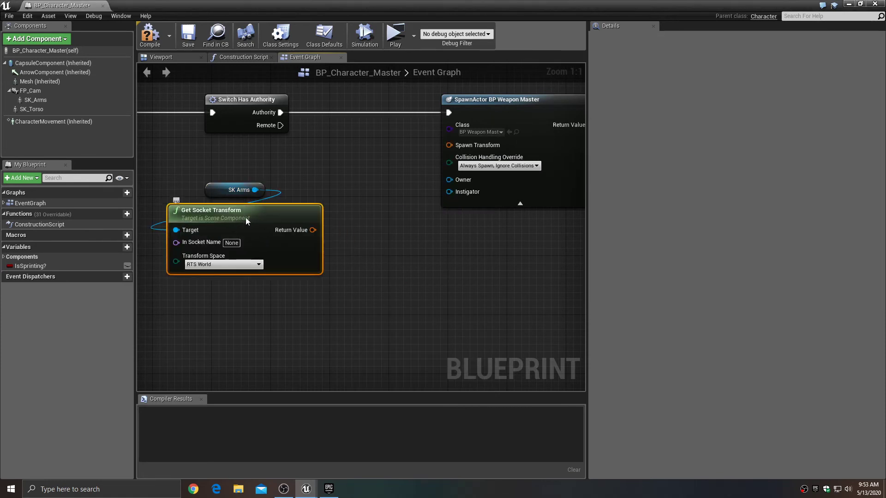
left_click_drag(313, 230, 452, 148)
Set the In Socket Name on the Get Socket Transform node to WeaponSocket.
right_click_drag(273, 188, 338, 130)
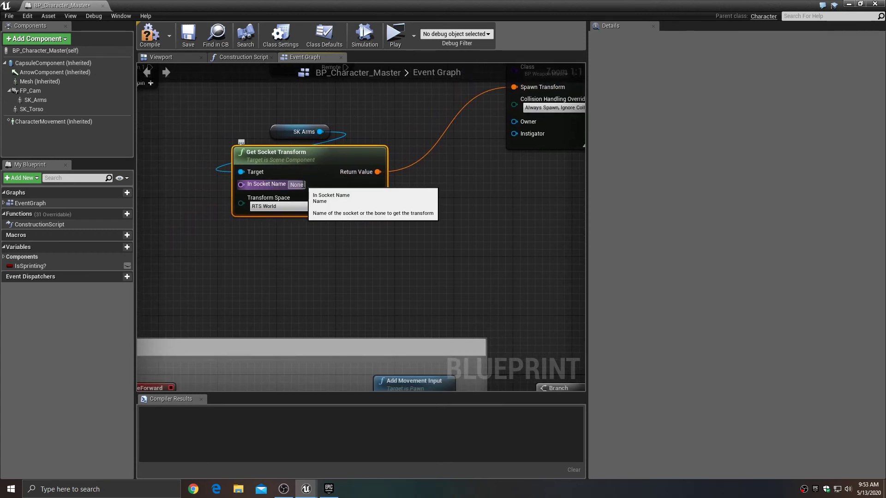
left_click(299, 185)
type("Wo")
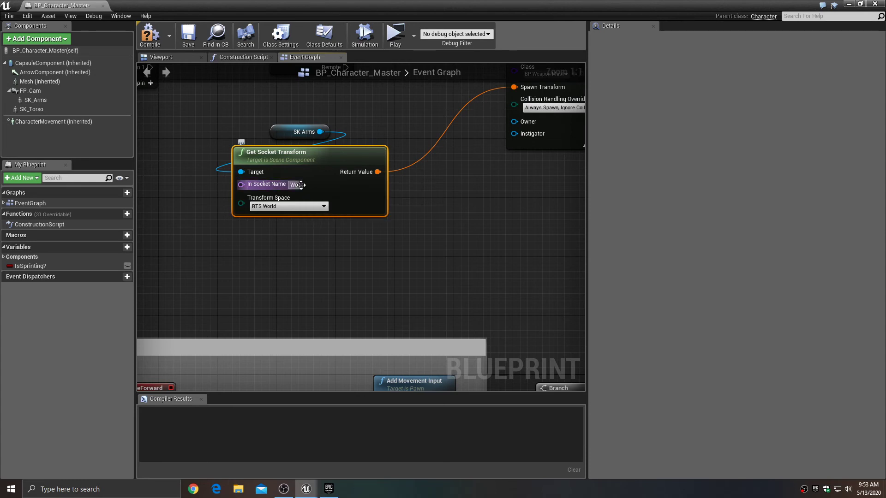
type("aponSocket")
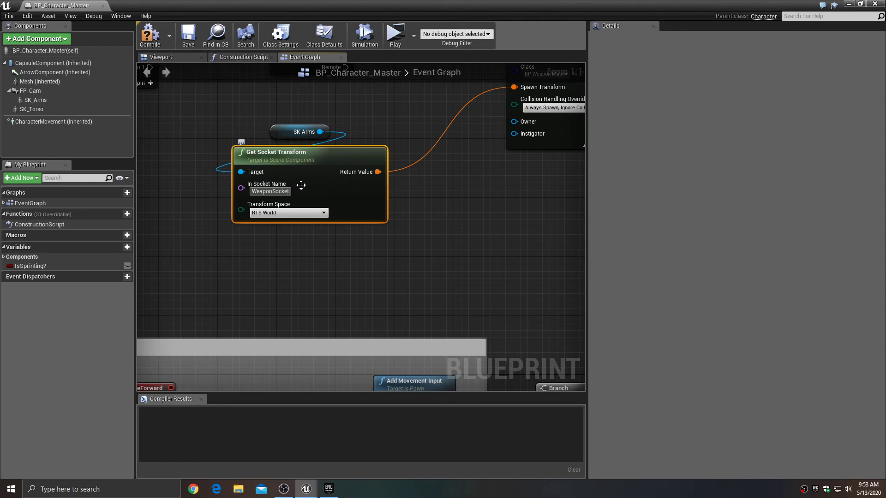
key("Return")
left_click(418, 180)
Add a reference to self, connect it to the SpawnActor's Owner and Instigator inputs and place it just below that node.
right_click_drag(438, 190, 298, 224)
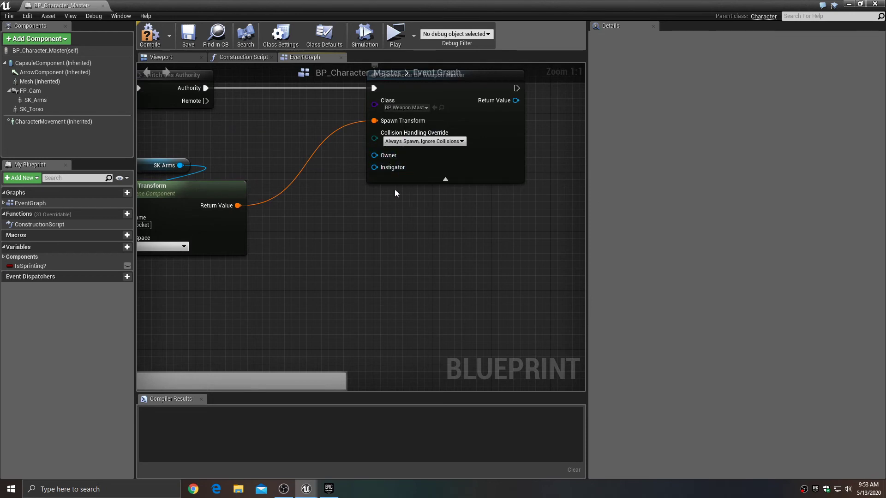
right_click(420, 240)
type("self")
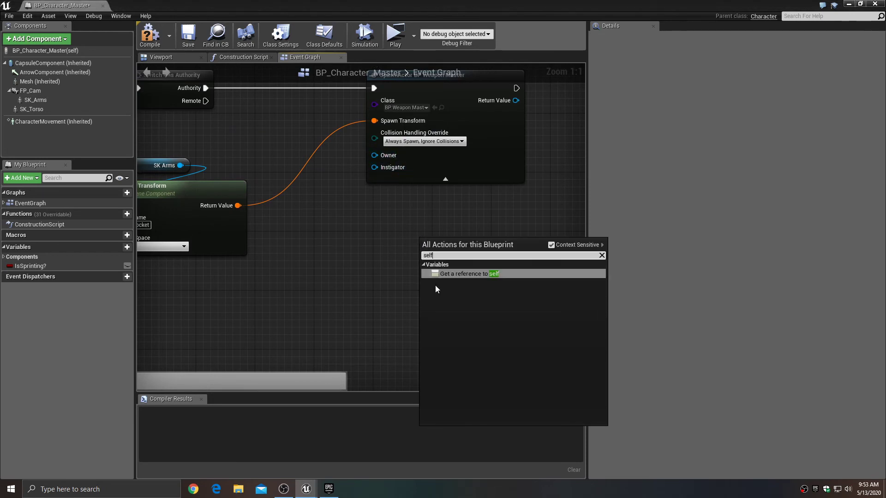
left_click(466, 274)
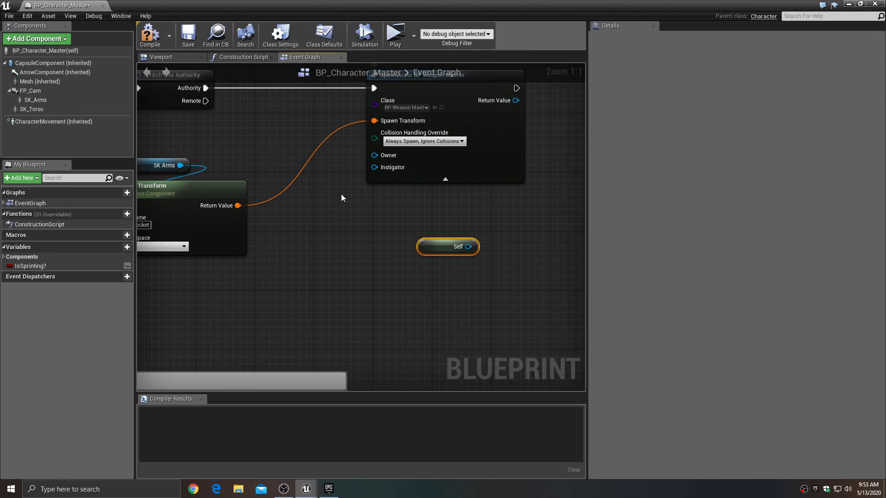
left_click_drag(468, 247, 377, 156)
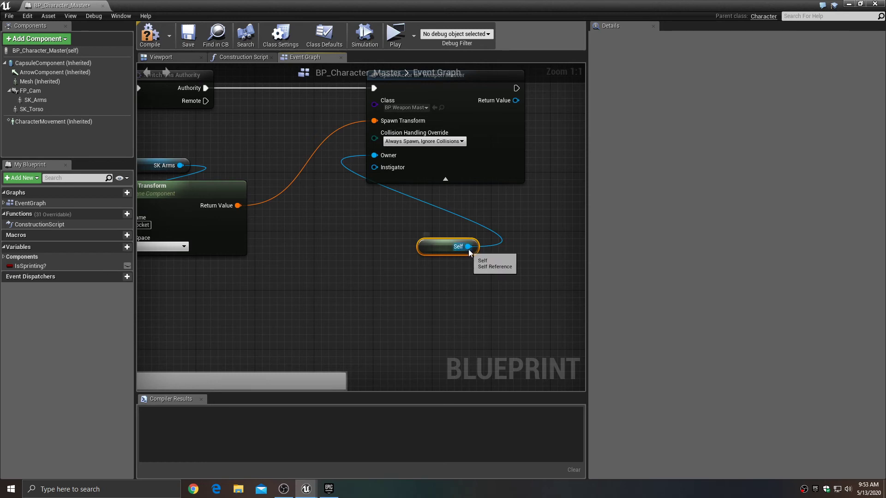
left_click_drag(468, 246, 376, 175)
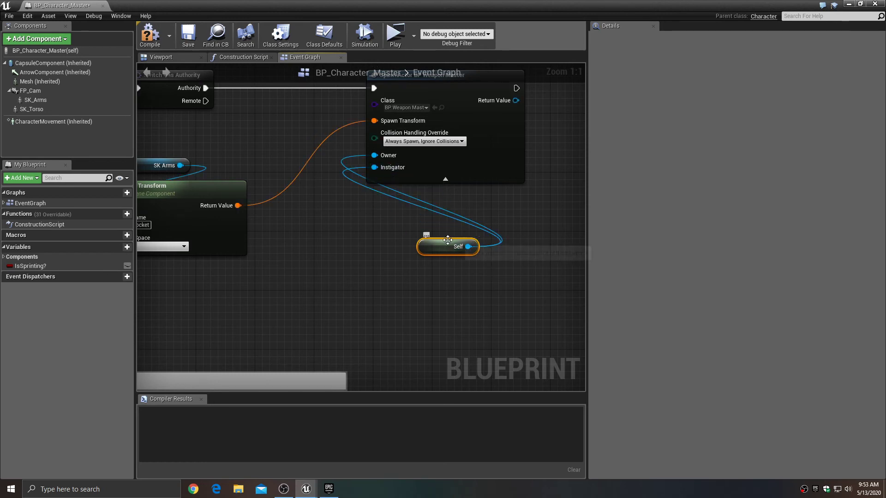
left_click_drag(448, 244, 441, 192)
right_click_drag(379, 234, 437, 268)
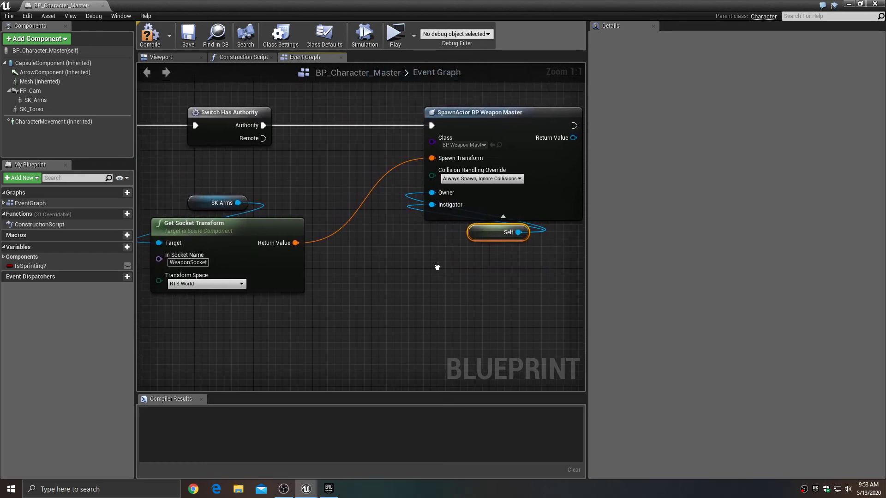
Compile and save the Blueprint, and start a play test of Test_Map_001 from the level editor.
left_click(150, 35)
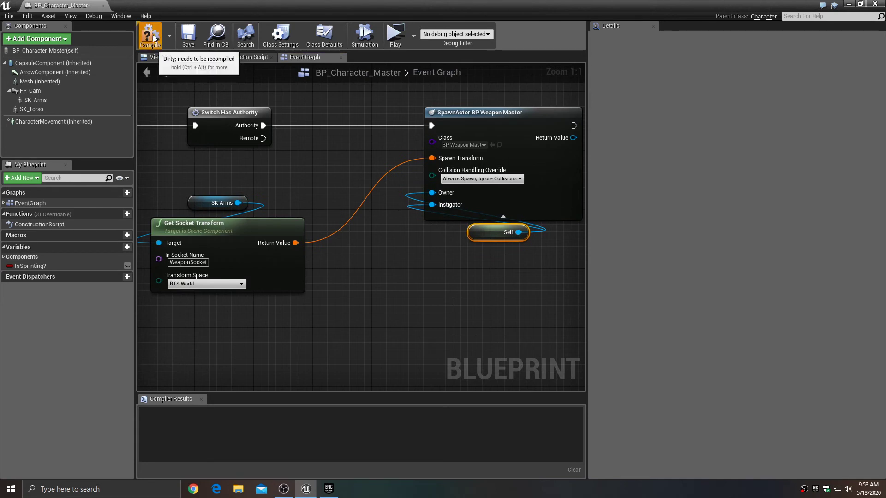
left_click(187, 35)
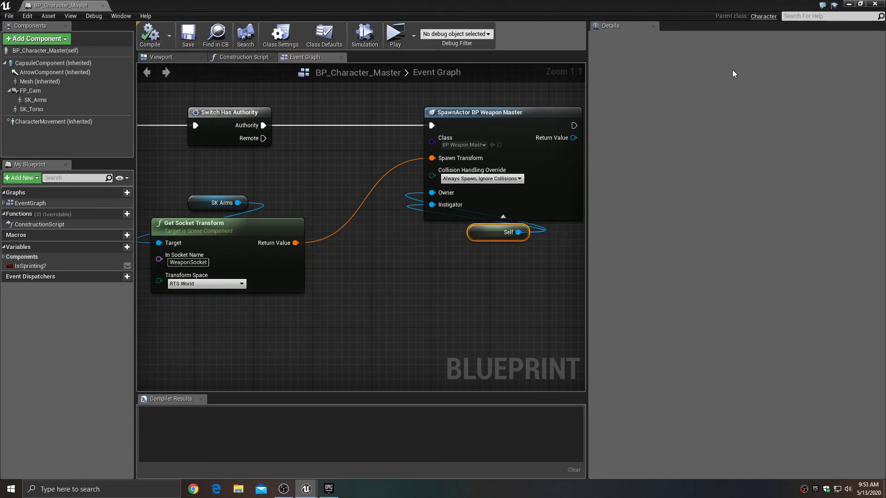
left_click(850, 3)
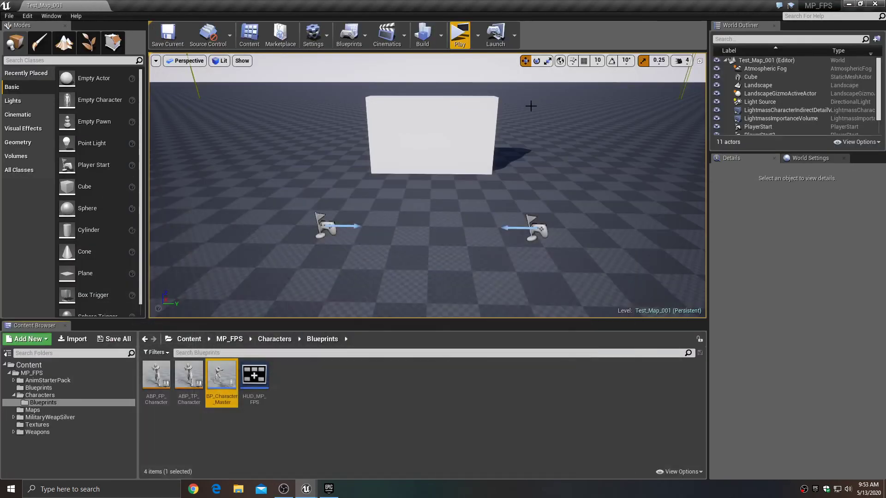
left_click(463, 37)
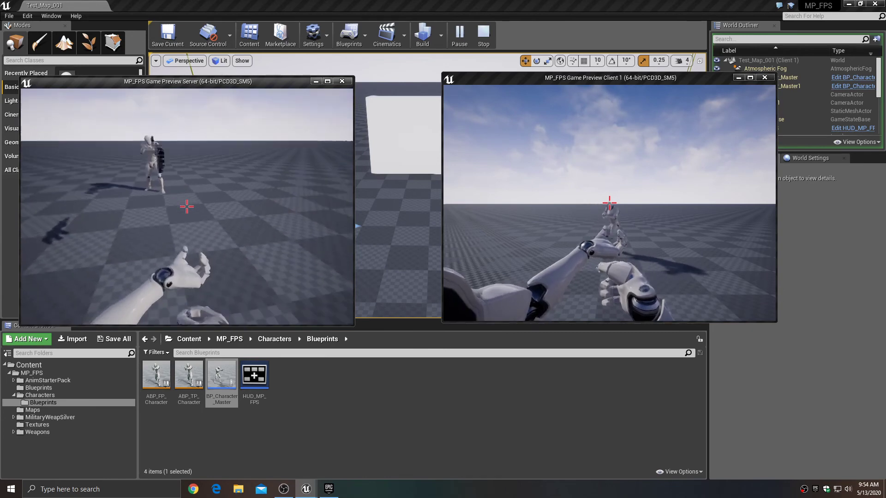
Walk the server character around the level to inspect the spawned weapons, and end the play test.
key("w")
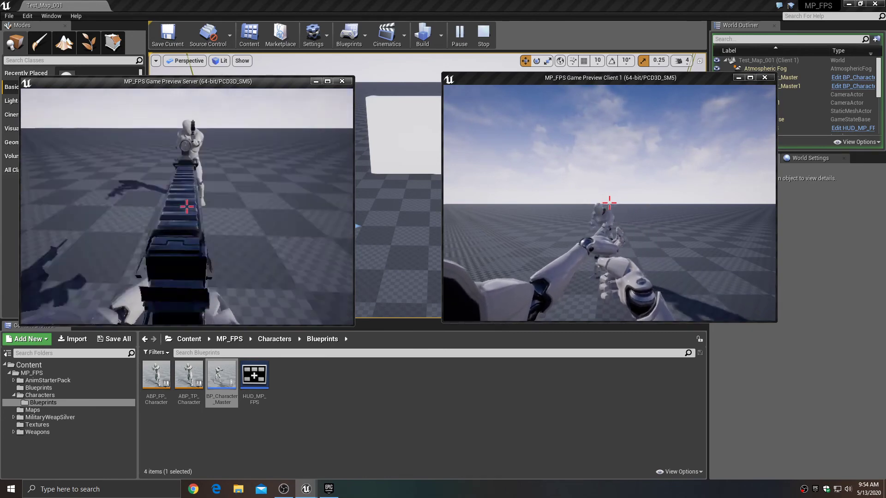
key("d")
key("s")
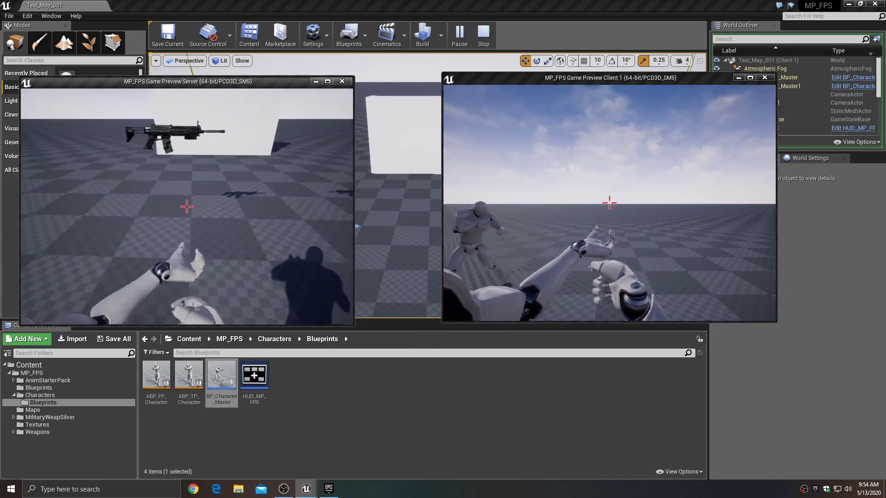
key("w")
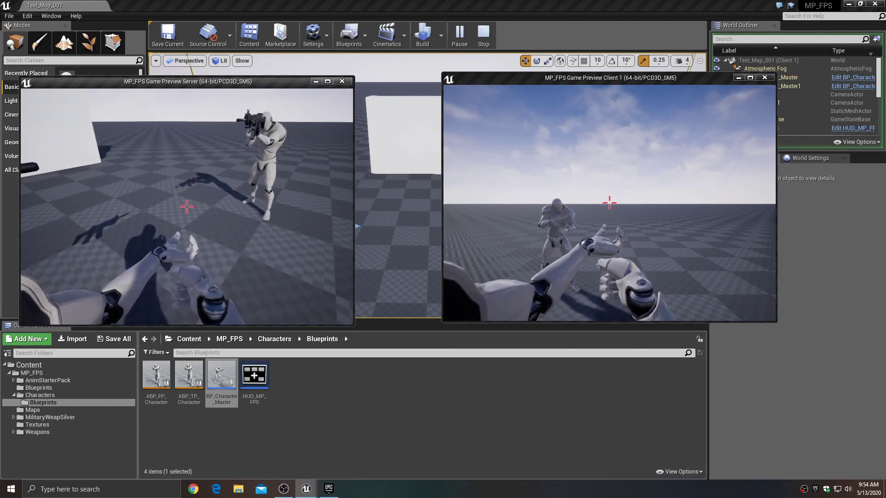
key("Escape")
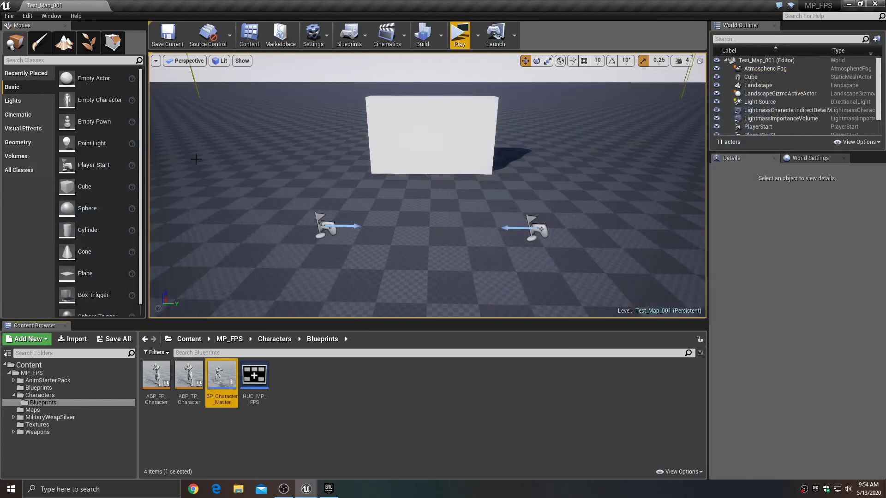
Run another play test and compare the spawned weapons in the server view with the client view, ending the test when done.
left_click(460, 35)
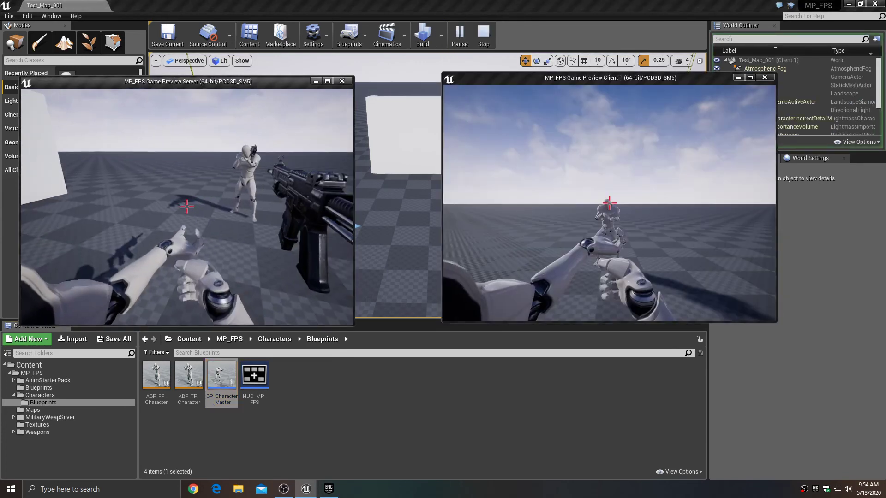
key("w")
key("a")
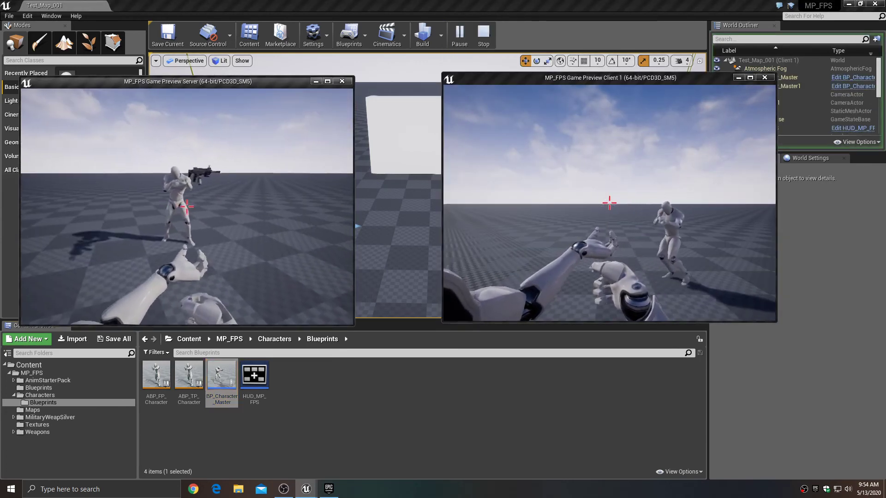
key("w")
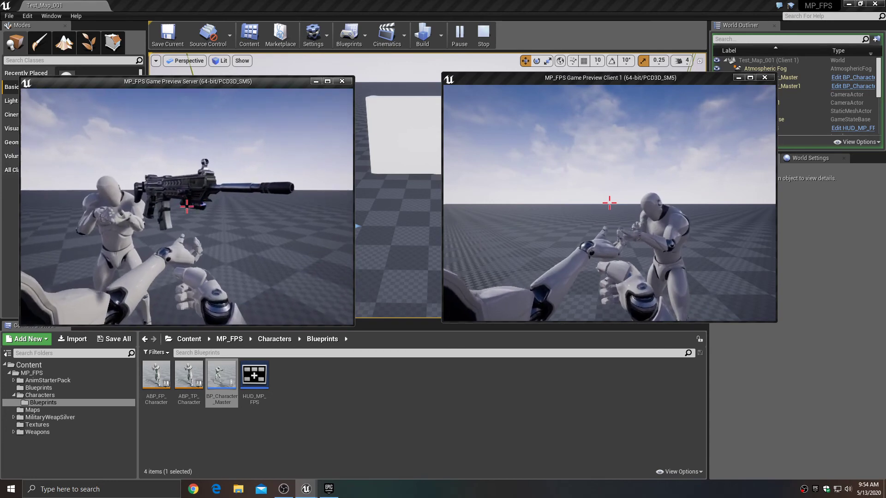
key("w")
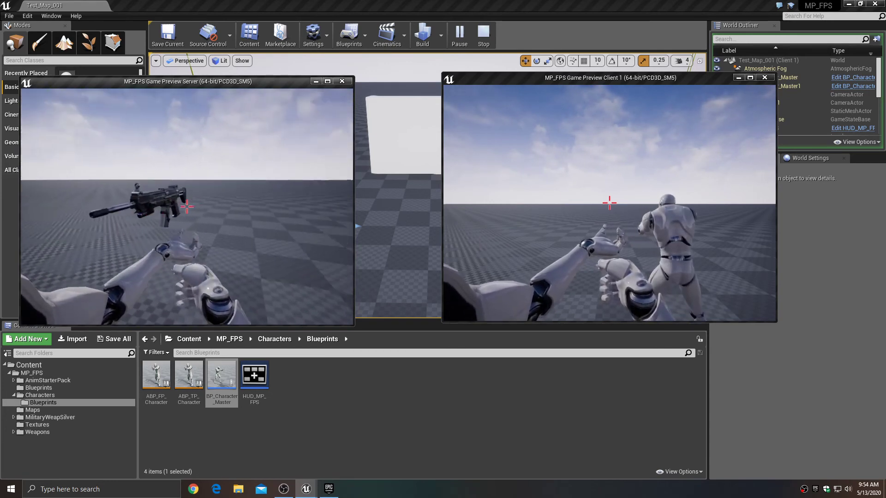
key("d")
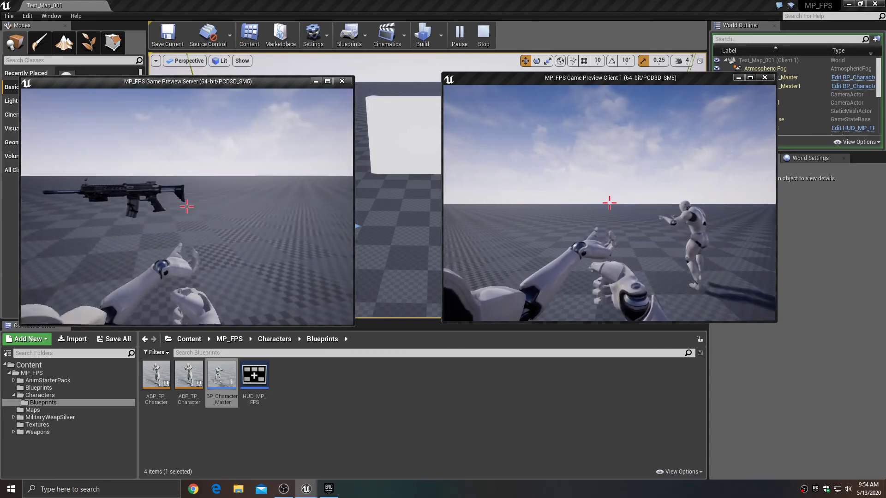
key("d")
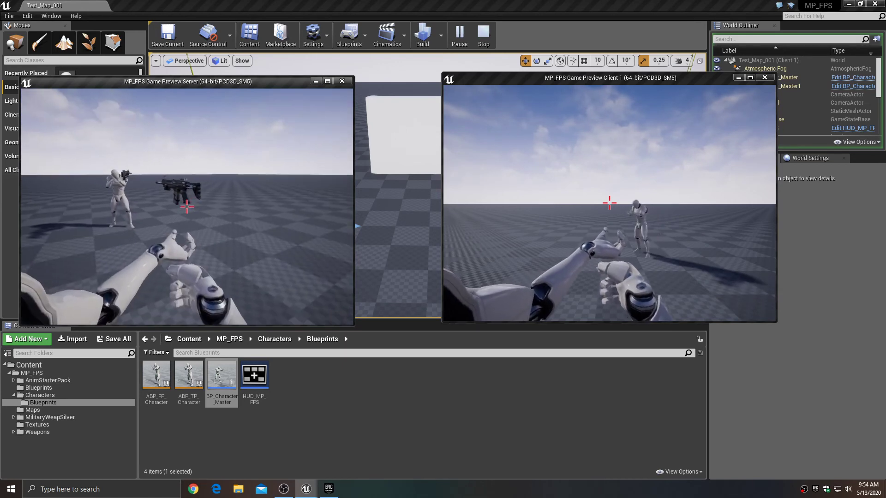
key("Escape")
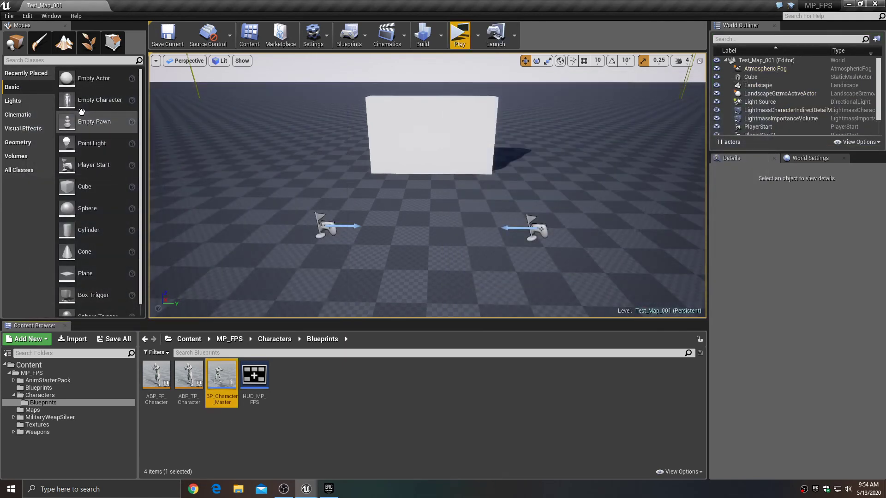
Open BP_Weapon_Master from the Weapons/Blueprints folder, enable Replicates on it, and compile, save and close it.
left_click(14, 432)
left_click(39, 439)
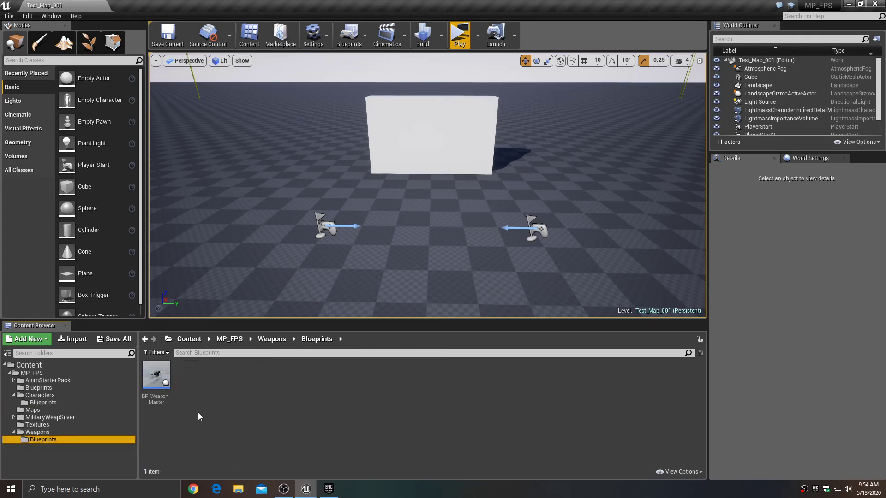
double_click(160, 374)
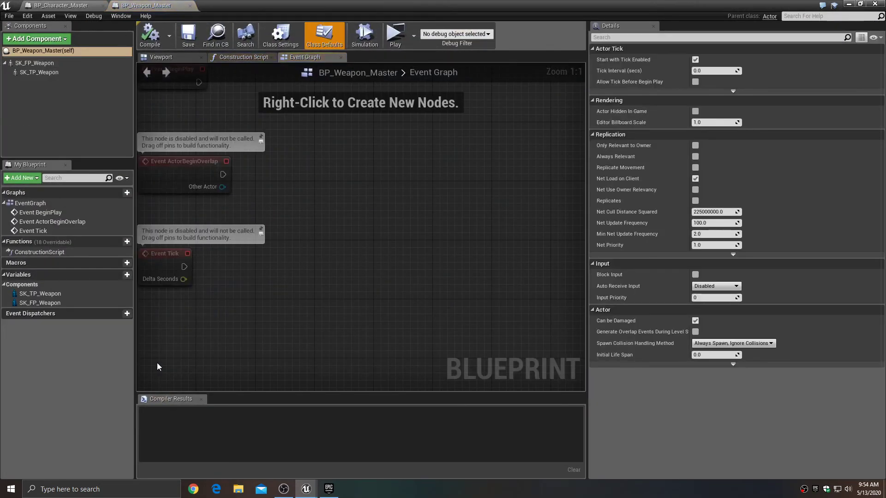
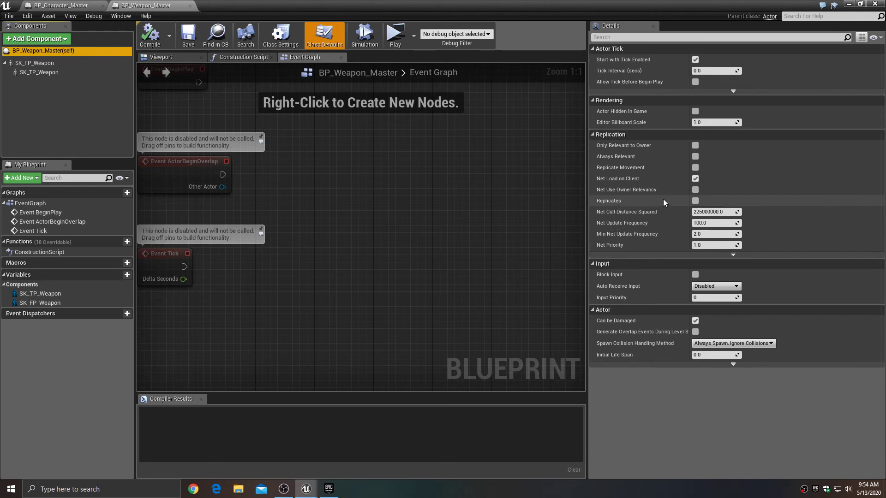
left_click(695, 201)
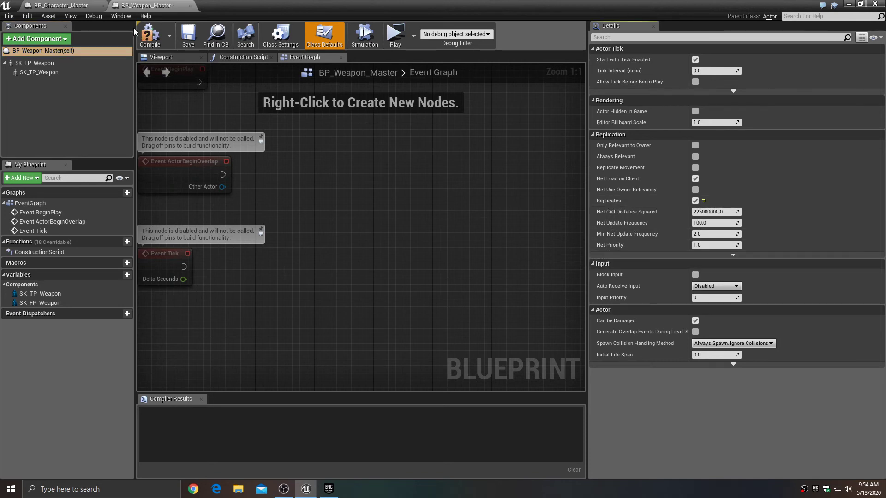
left_click(150, 35)
left_click(188, 35)
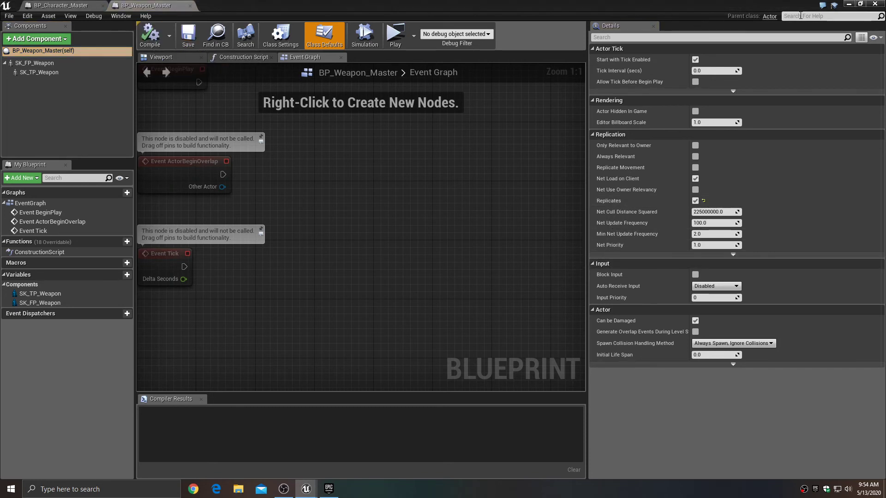
left_click(873, 6)
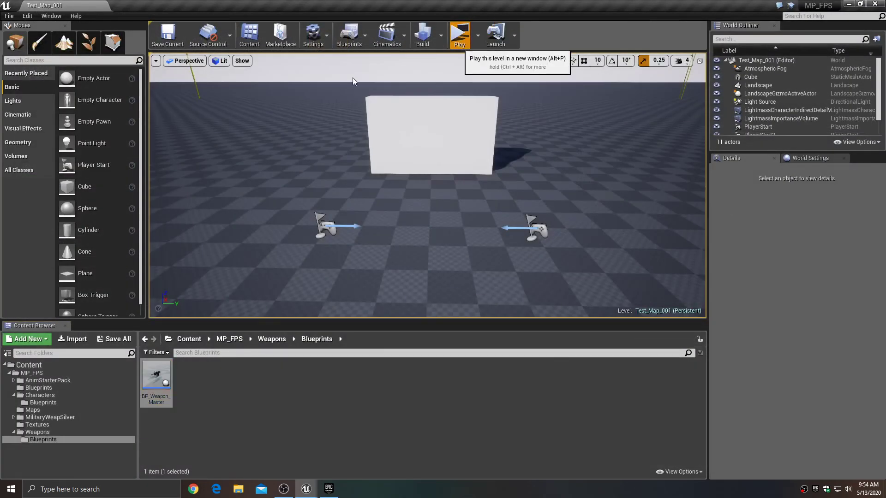
Play test the level and move both the server and client characters around to check weapon replication, then end the test.
left_click(459, 35)
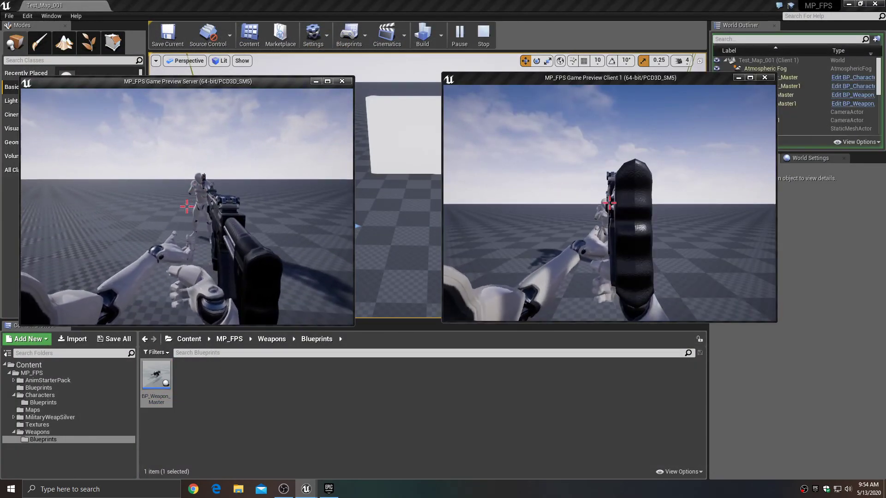
key("a")
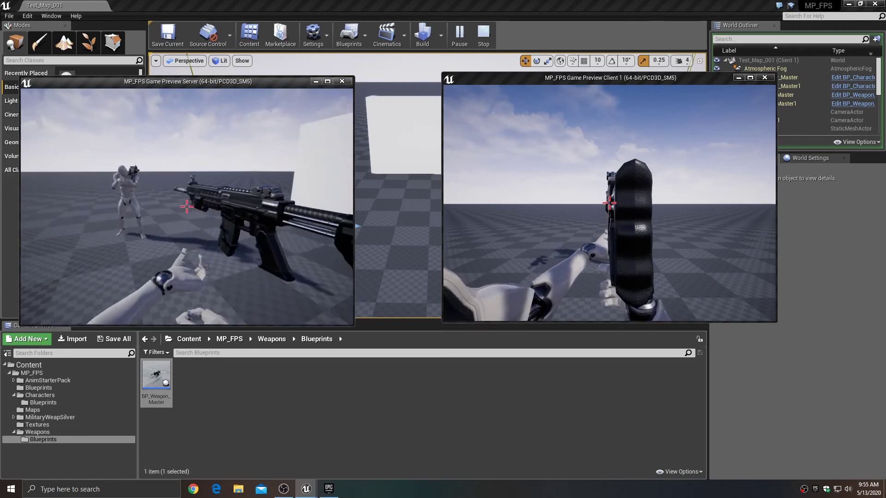
key("w")
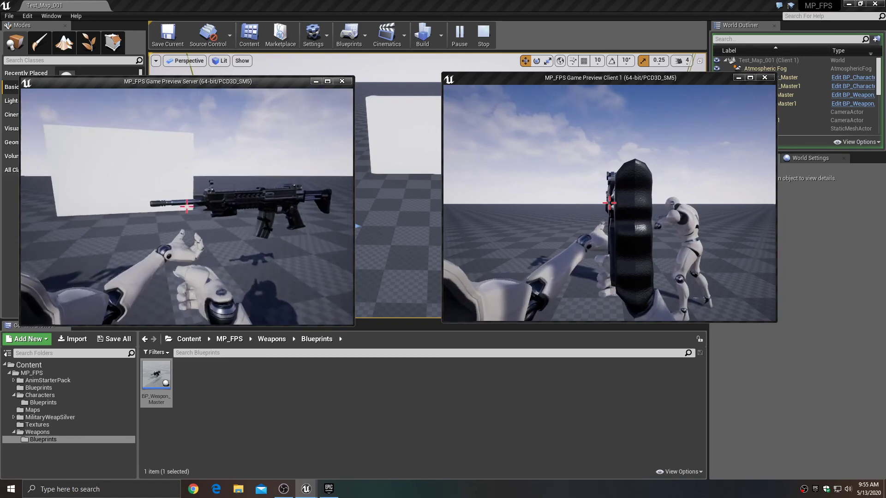
key("s")
key("alt+Tab")
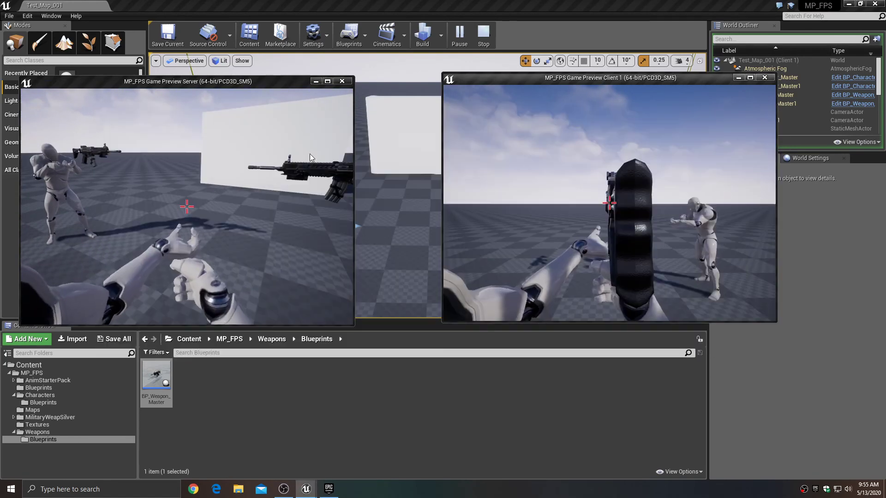
left_click(549, 227)
key("w")
key("w")
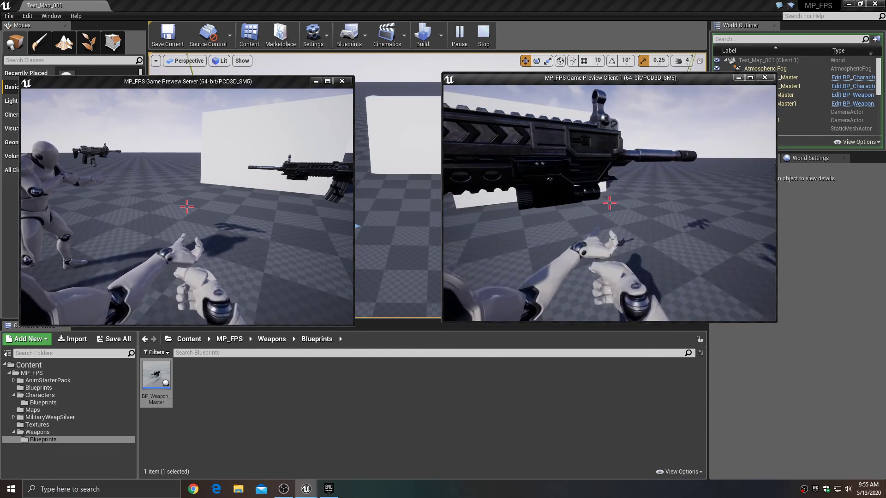
key("Escape")
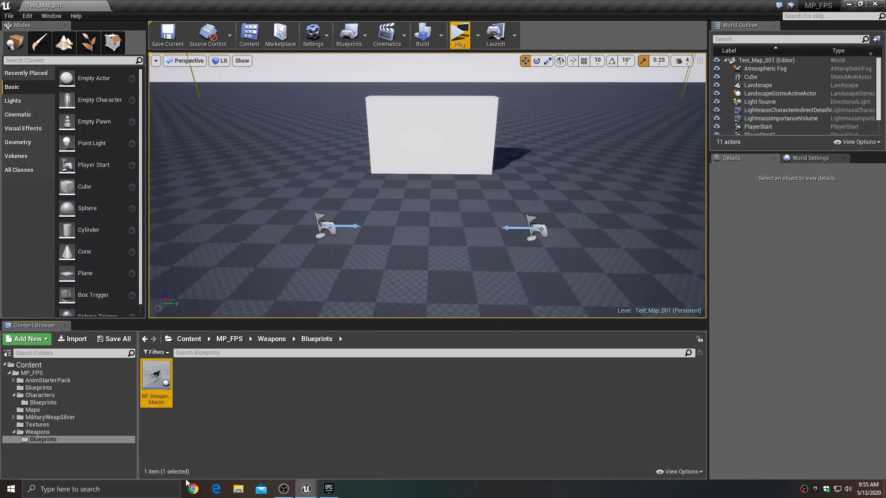
Open BP_Character_Master and promote the SpawnActor node's Return Value to a variable, aligning the SET node with SpawnActor.
left_click(43, 403)
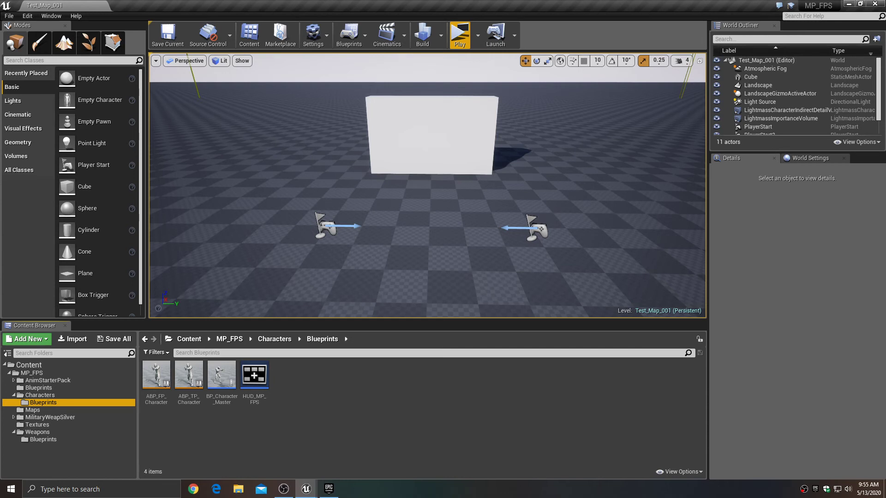
double_click(226, 385)
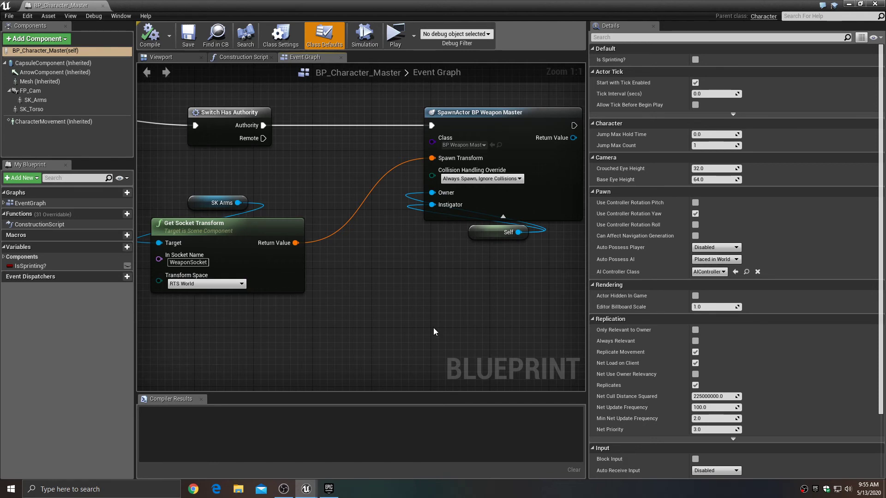
right_click_drag(433, 327, 270, 343)
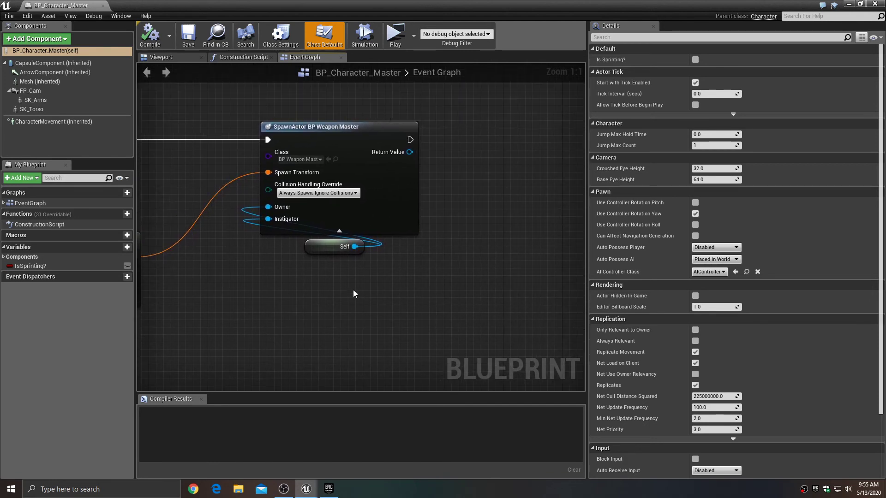
right_click(409, 152)
left_click(427, 165)
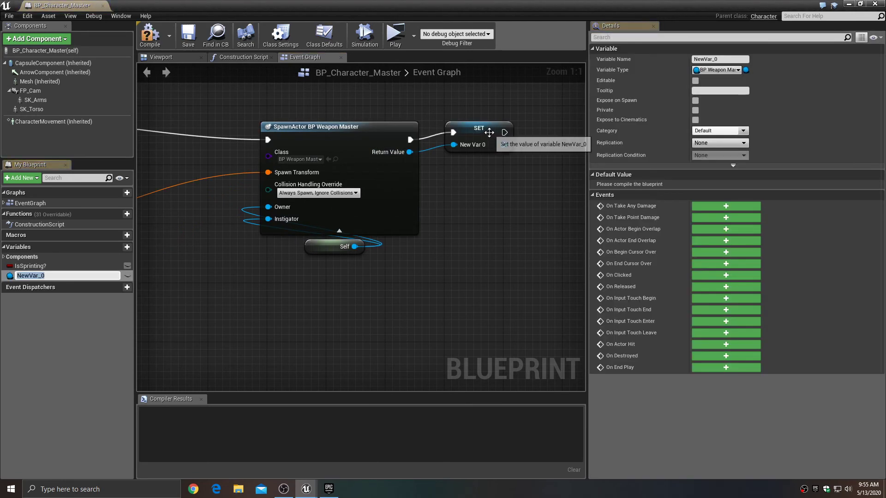
left_click(484, 147)
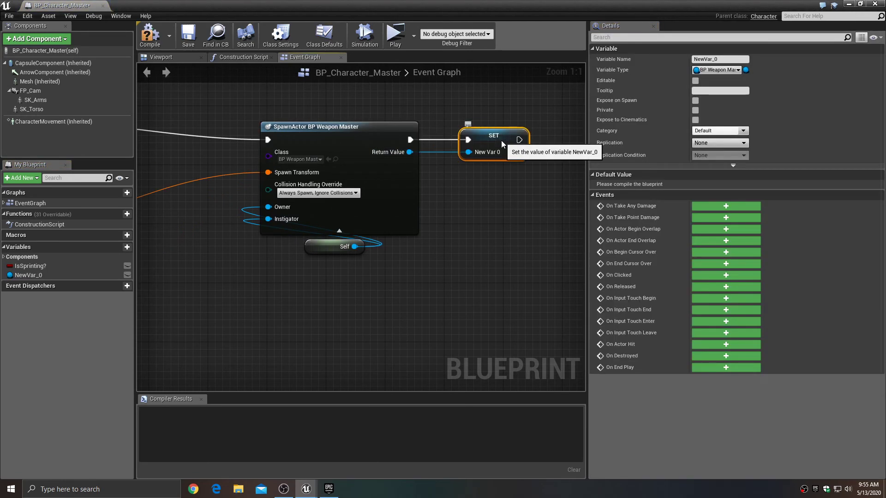
Rename the promoted weapon variable CurrentWeaponRef.
left_click(719, 59)
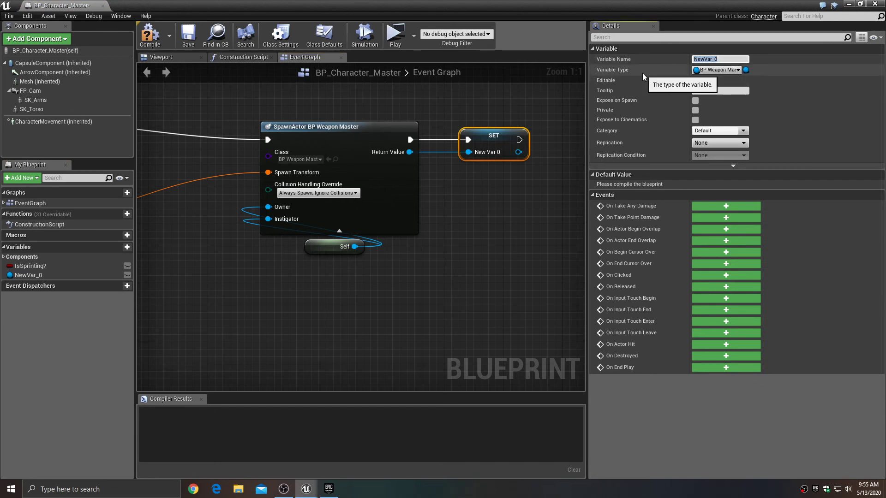
type("CurrentWeaponRef")
key("Return")
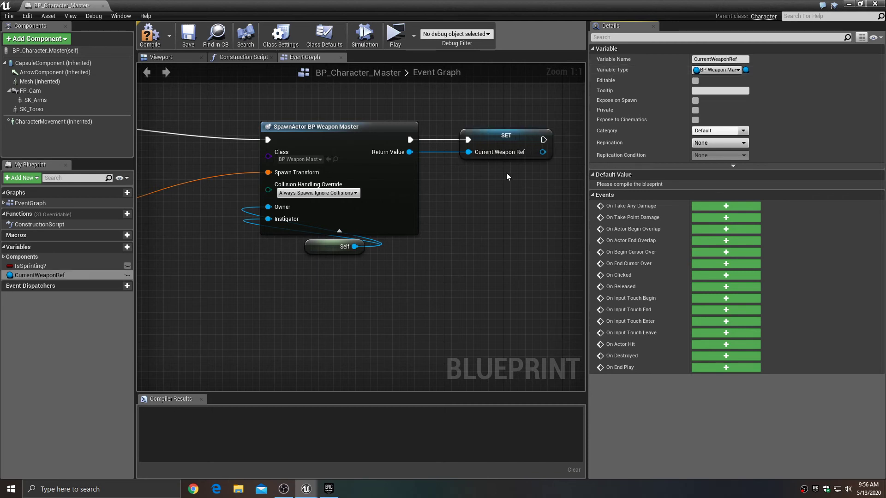
Set the Replication of CurrentWeaponRef to Replicated, and compile and save the Blueprint.
left_click(498, 147)
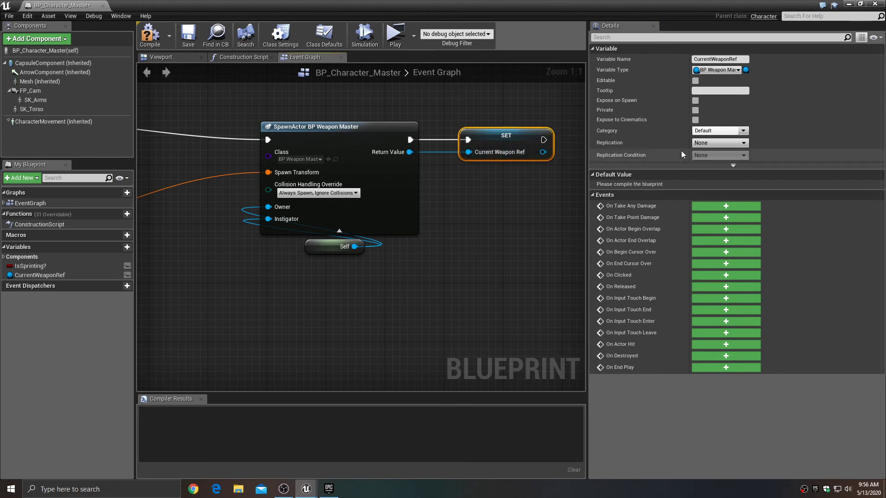
left_click(712, 143)
left_click(708, 158)
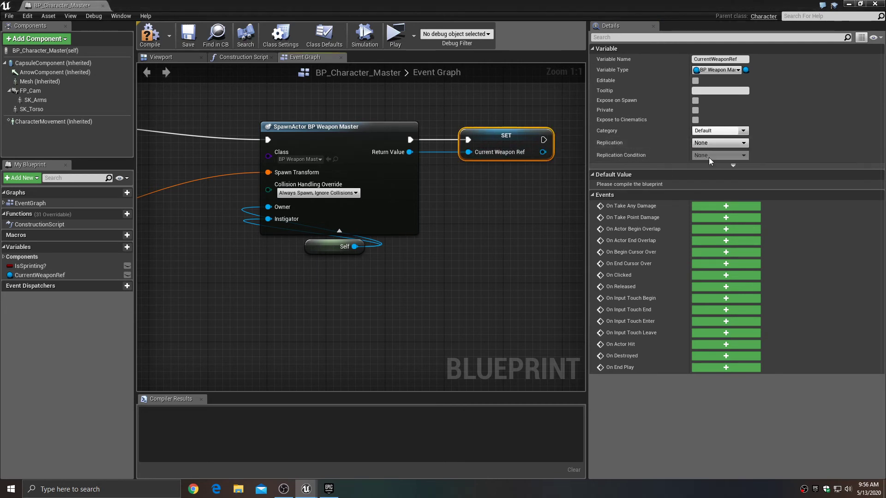
left_click(180, 42)
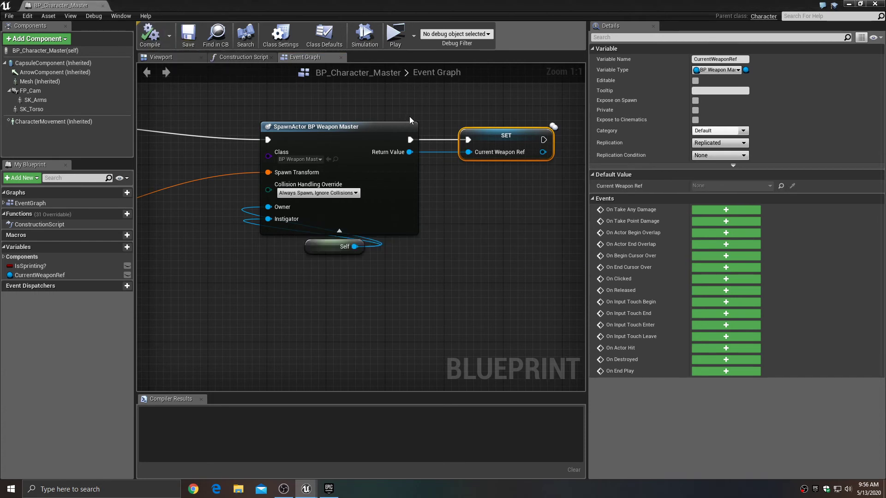
left_click_drag(468, 109, 541, 190)
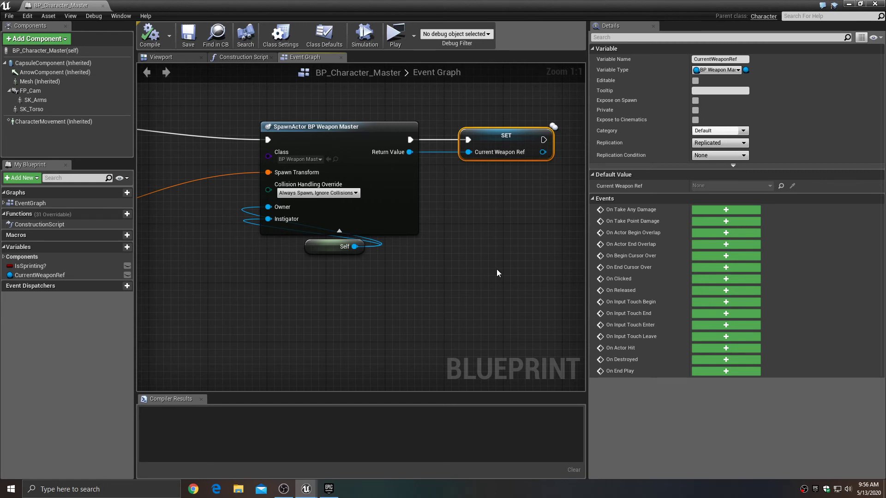
left_click_drag(481, 194, 539, 149)
left_click_drag(488, 216, 530, 151)
right_click_drag(479, 247, 353, 245)
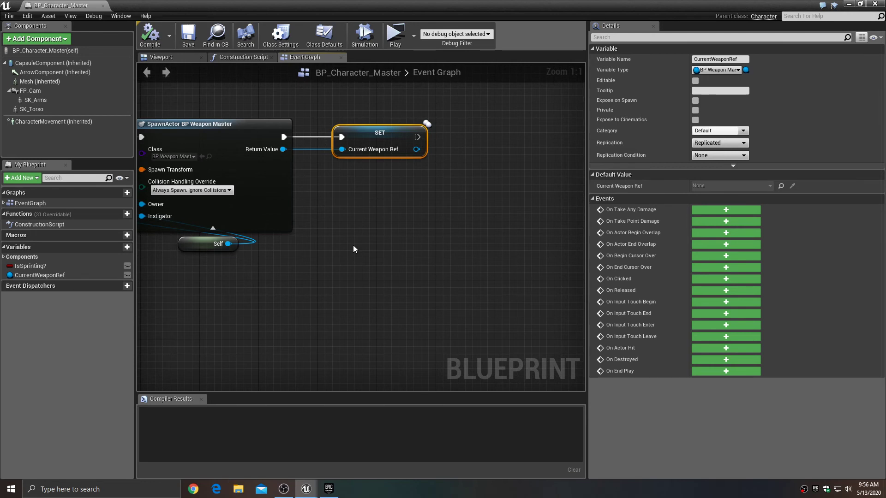
Add a Get node for CurrentWeaponRef to the event graph and place it just beneath the SET node.
left_click_drag(40, 275, 353, 181)
left_click(353, 195)
right_click_drag(403, 212, 360, 226)
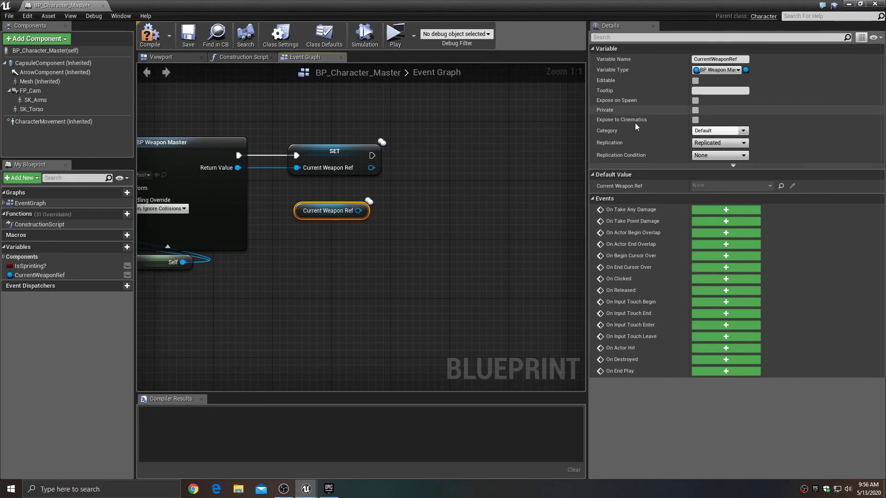
left_click_drag(307, 217, 308, 210)
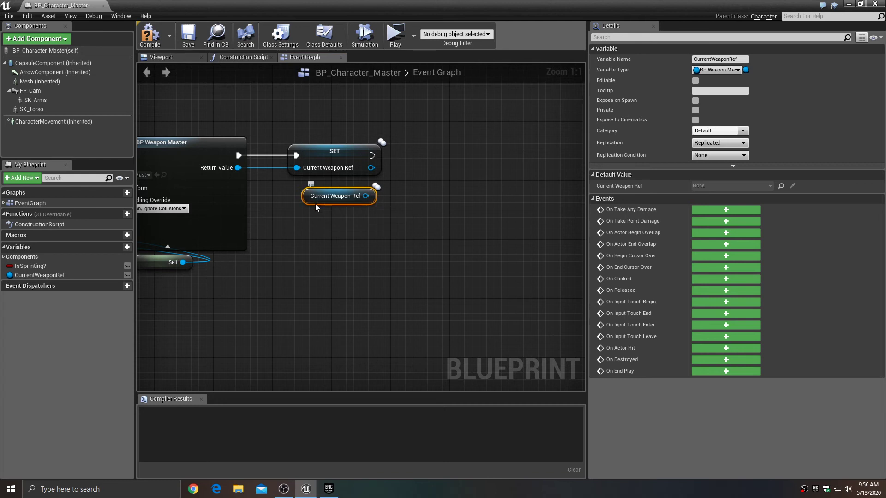
left_click(432, 232)
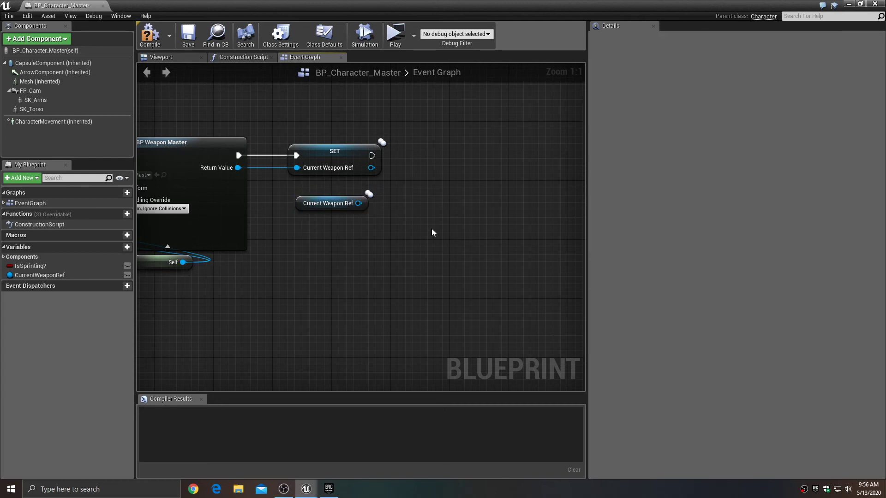
Open BP_Weapon_Master from the Weapons Blueprints folder and examine its SK_FP_Weapon and SK_TP_Weapon components.
left_click(849, 4)
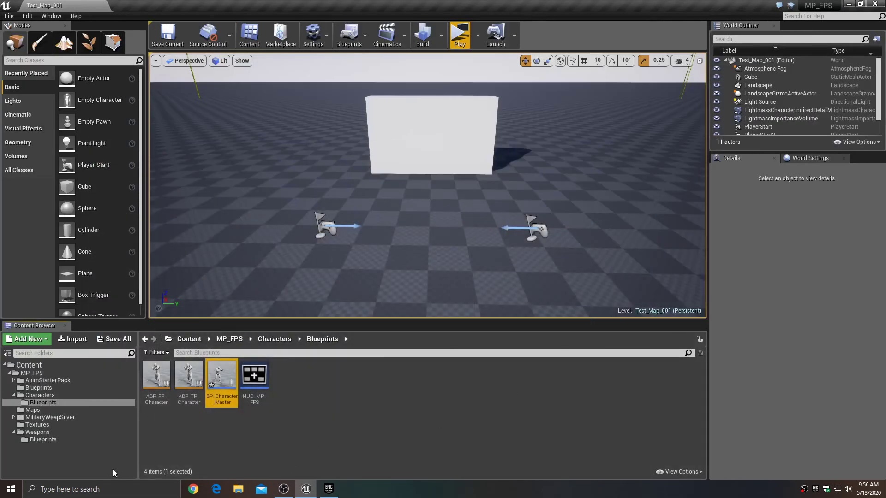
left_click(59, 439)
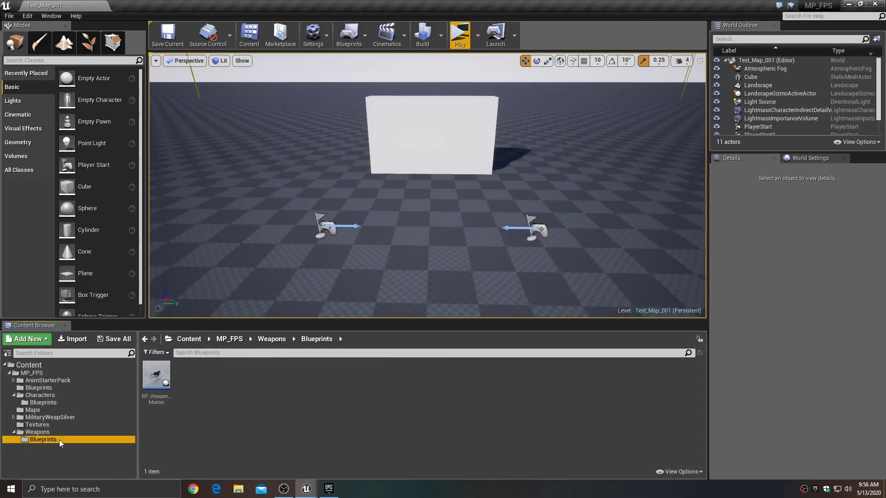
double_click(157, 374)
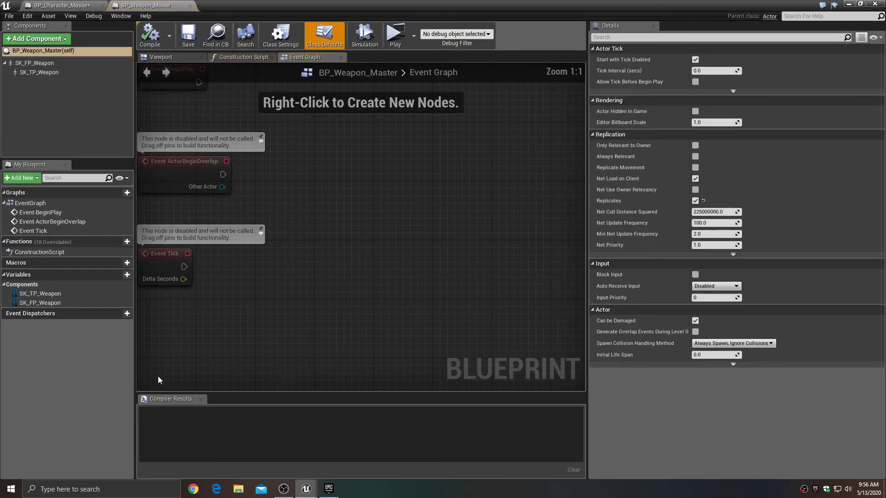
left_click(25, 62)
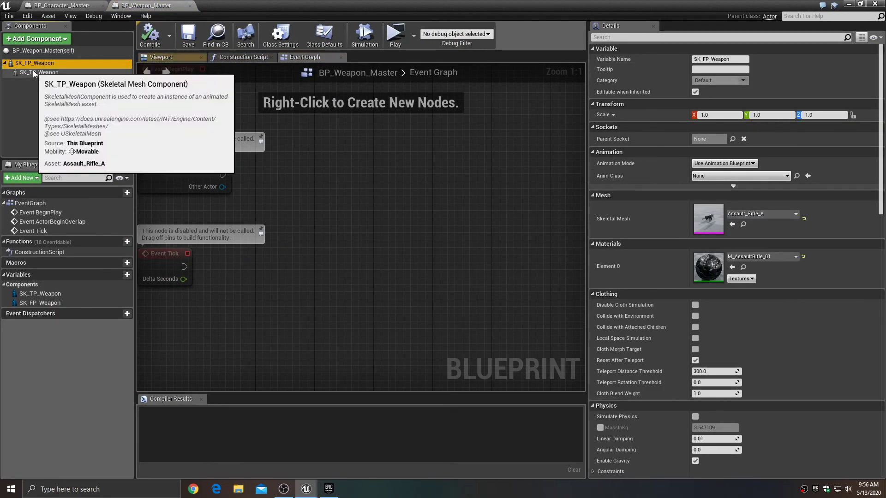
left_click(32, 70)
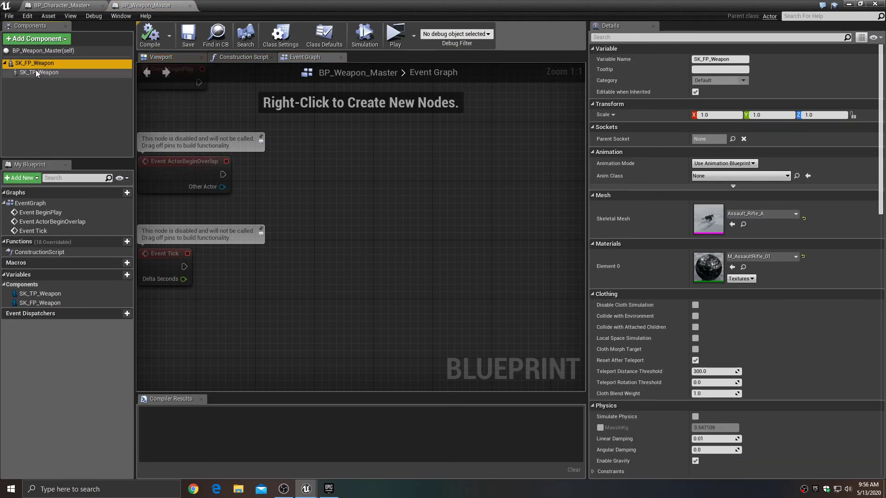
left_click(30, 61)
left_click(37, 71)
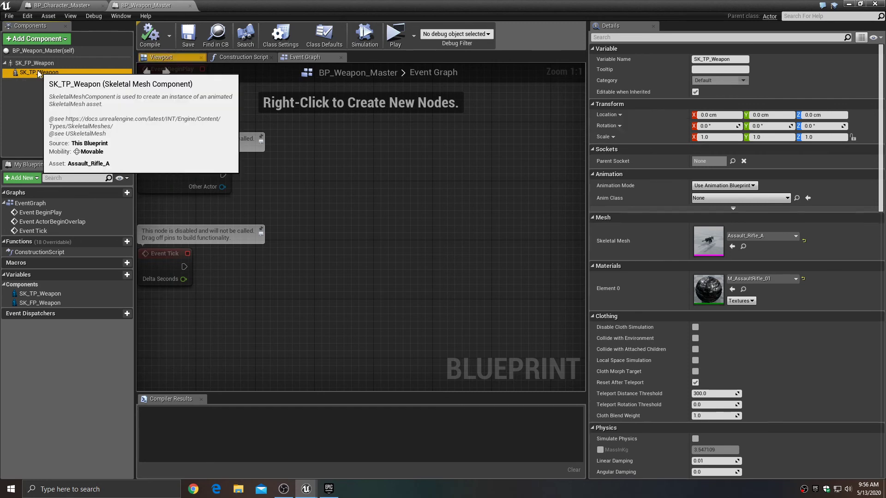
left_click(38, 62)
left_click(40, 71)
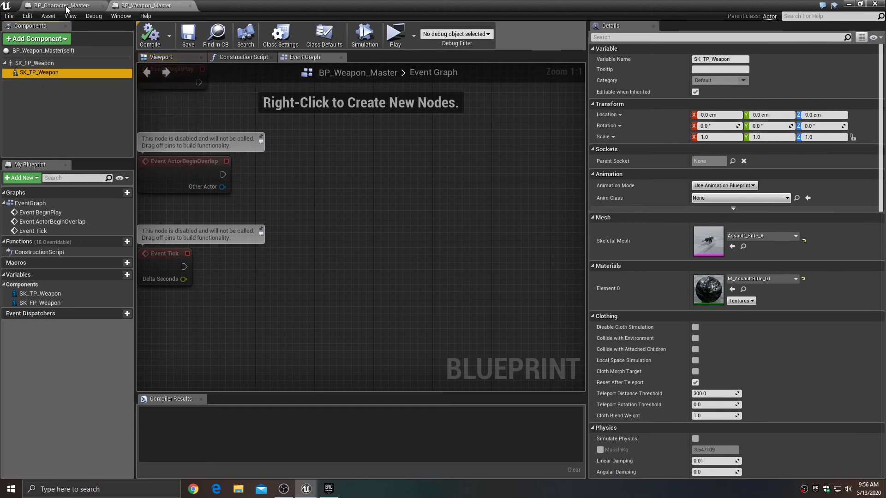
In BP_Character_Master, get SK_FP_Weapon from the Current Weapon Ref node and stack it directly beneath that node.
left_click(62, 6)
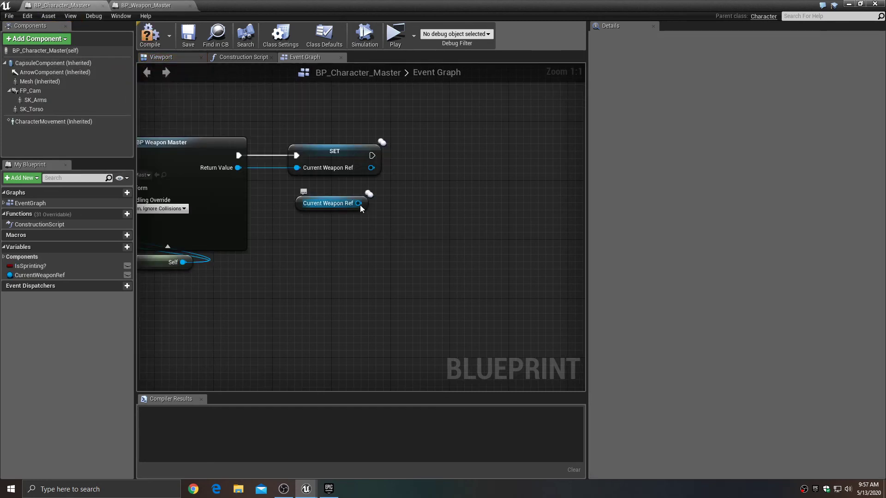
left_click_drag(359, 205, 408, 238)
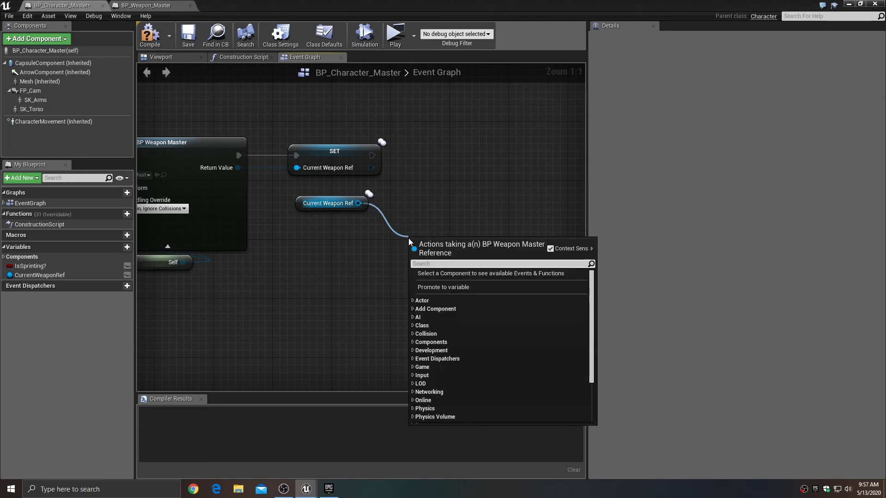
type("FP")
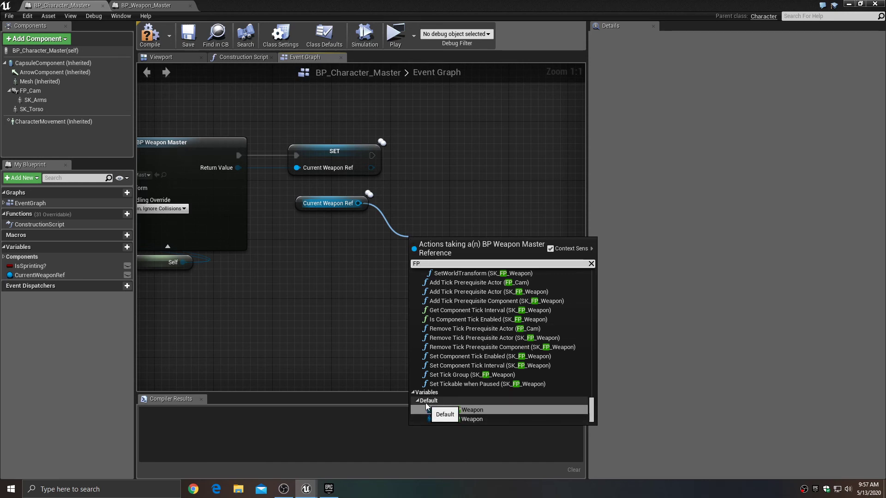
left_click(463, 410)
left_click_drag(448, 249, 330, 227)
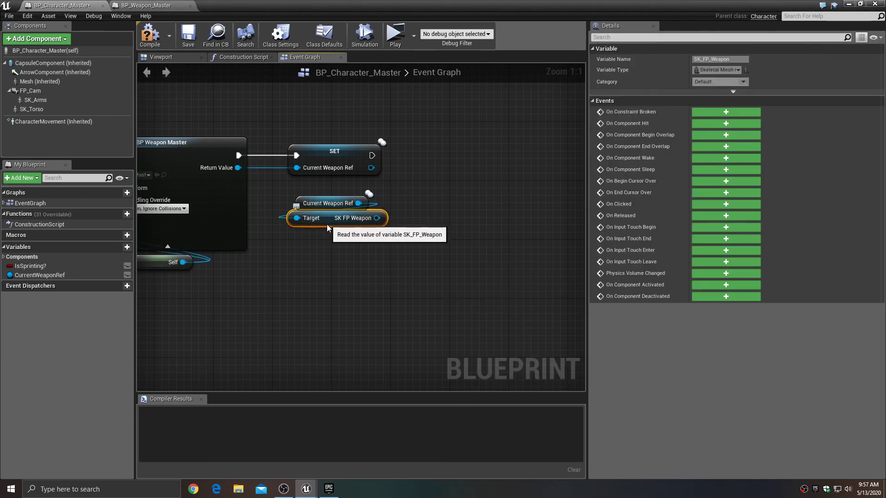
left_click(328, 201)
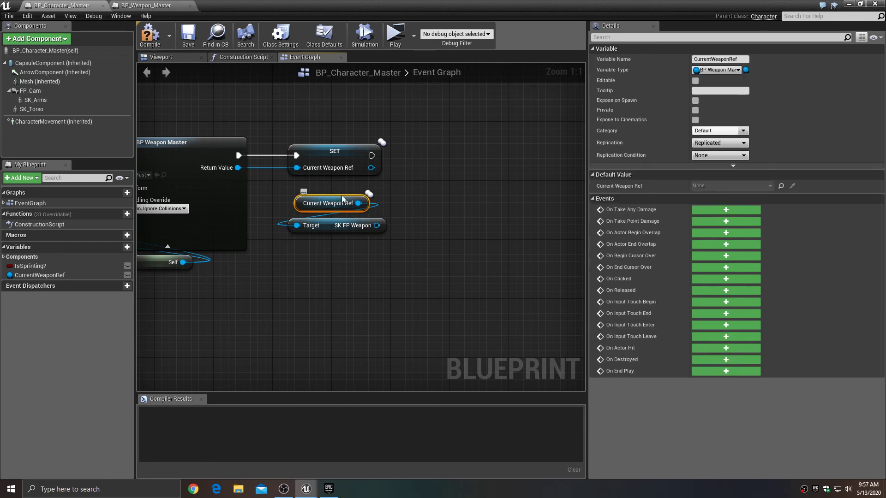
left_click_drag(344, 198, 346, 199)
Try an AttachToComponent node that targets the actor, with SK FP Weapon as Parent, executed after the SET node.
left_click_drag(377, 225, 462, 174)
type("attac")
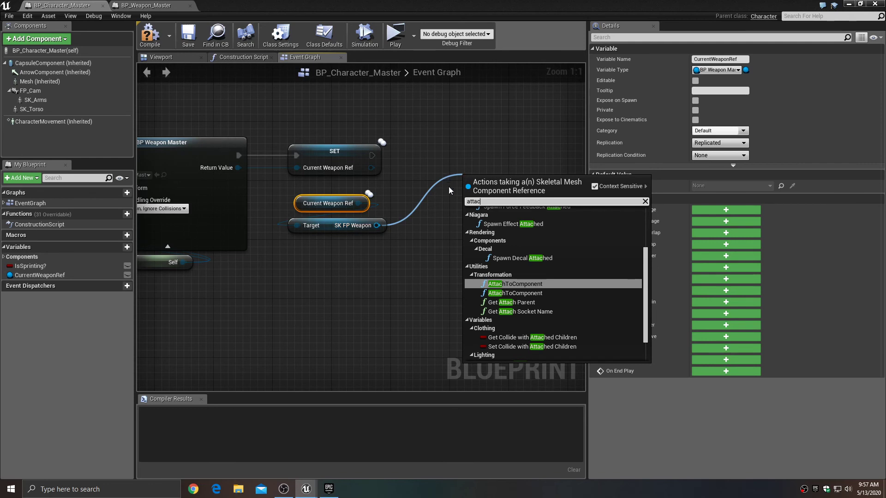
left_click(505, 294)
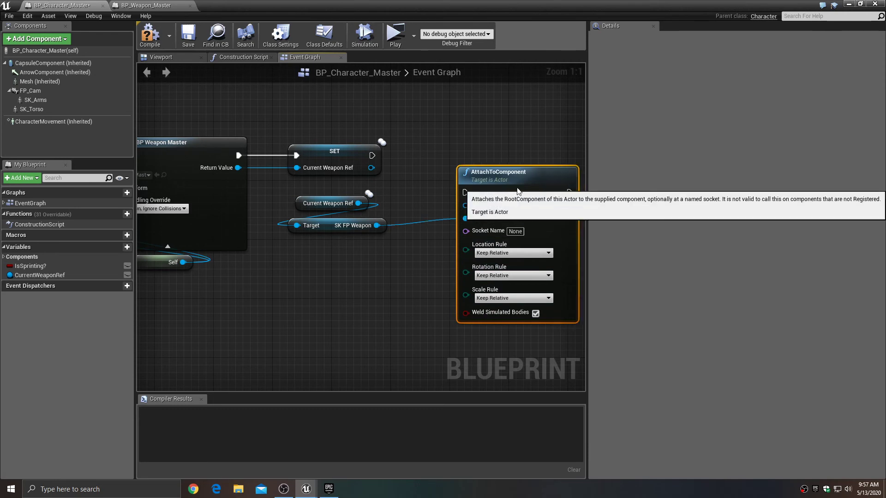
left_click_drag(372, 156, 481, 151)
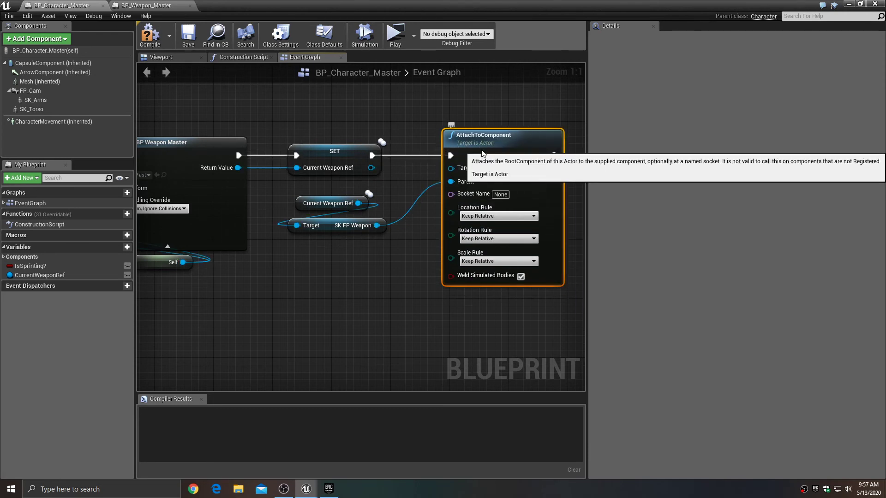
Configure AttachToComponent with Location and Rotation Rules Snap to Target, Scale Rule Keep World, and Socket Name WeaponSocket.
right_click_drag(387, 251, 370, 226)
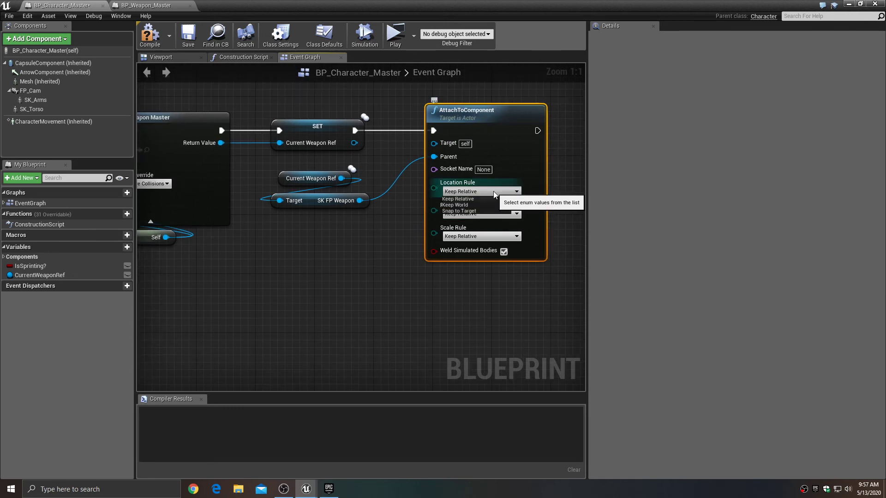
left_click(479, 212)
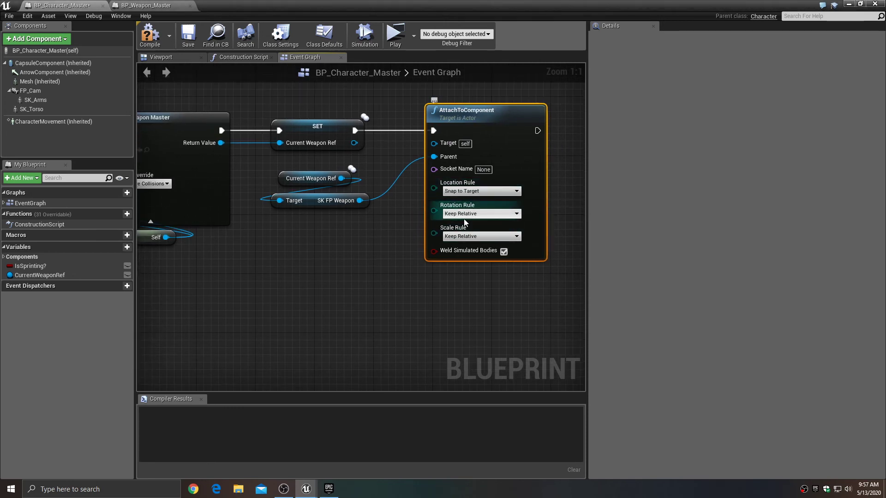
left_click(475, 213)
left_click(468, 232)
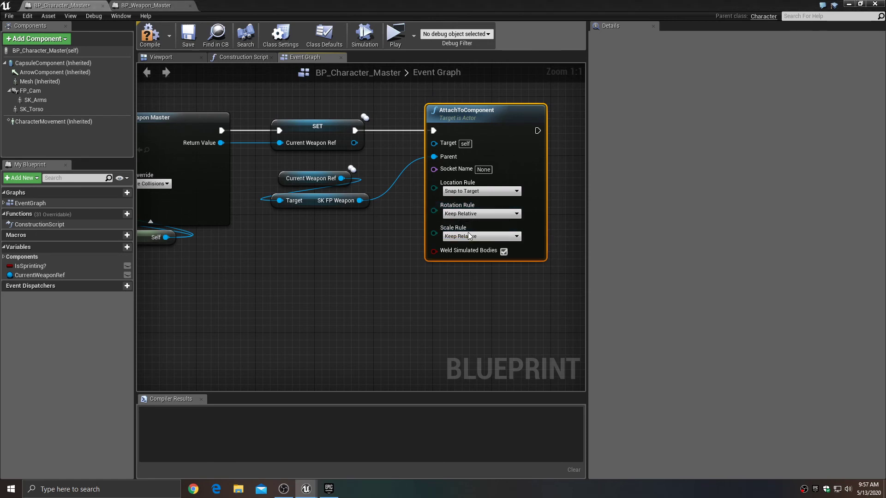
left_click(452, 235)
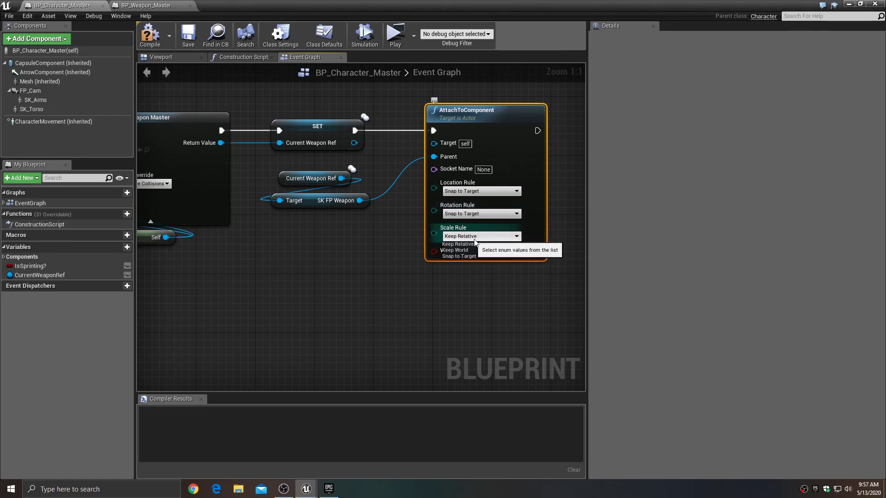
left_click(467, 250)
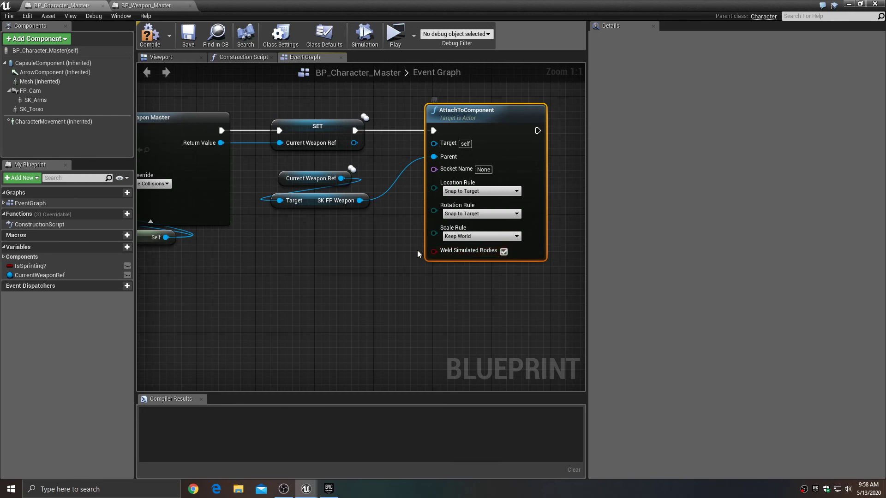
right_click_drag(417, 254, 425, 271)
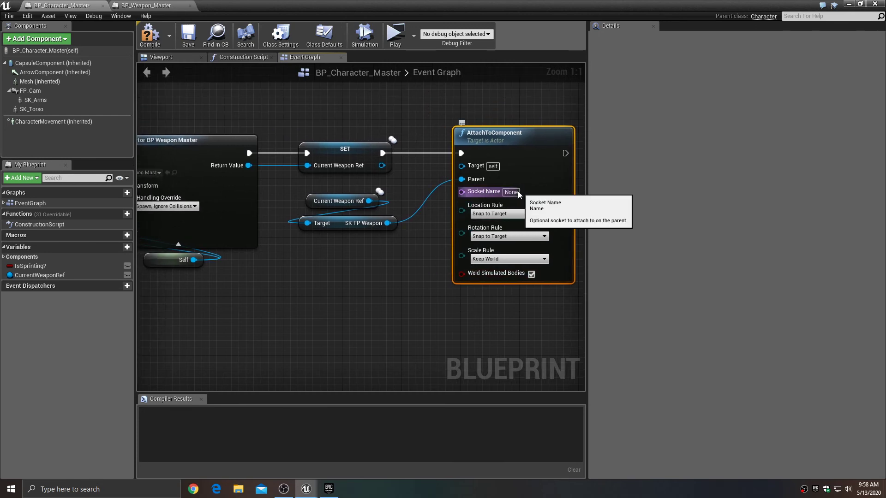
left_click(511, 192)
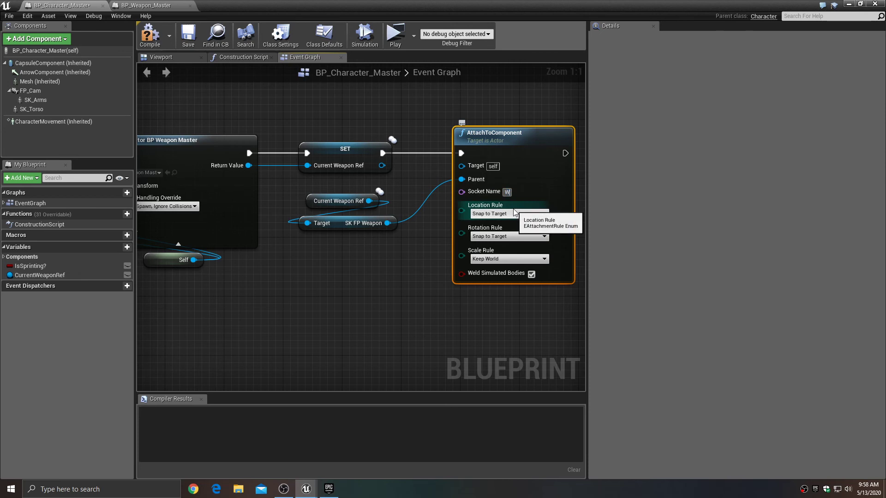
type("WeaponSocket")
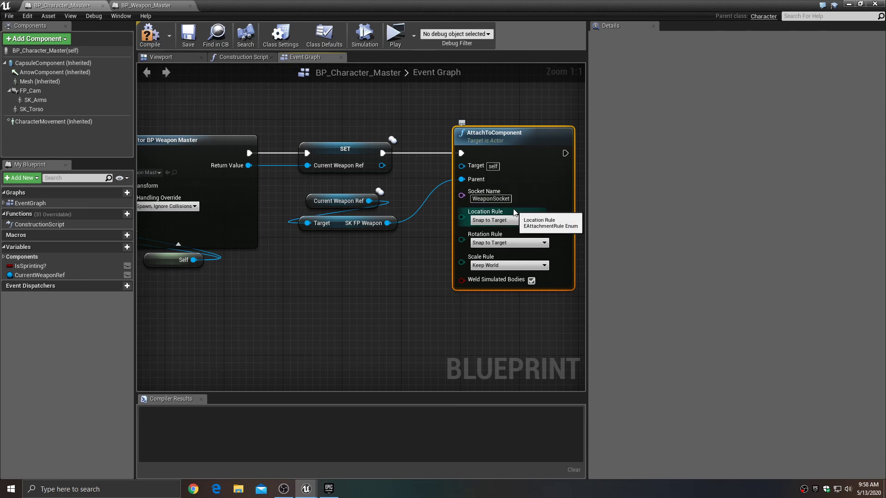
Move the Current Weapon Ref and SK FP Weapon nodes down and add an SK_Arms reference node above them.
mouse_move(341, 262)
left_mouse_down()
mouse_move(351, 193)
mouse_move(340, 275)
left_mouse_up()
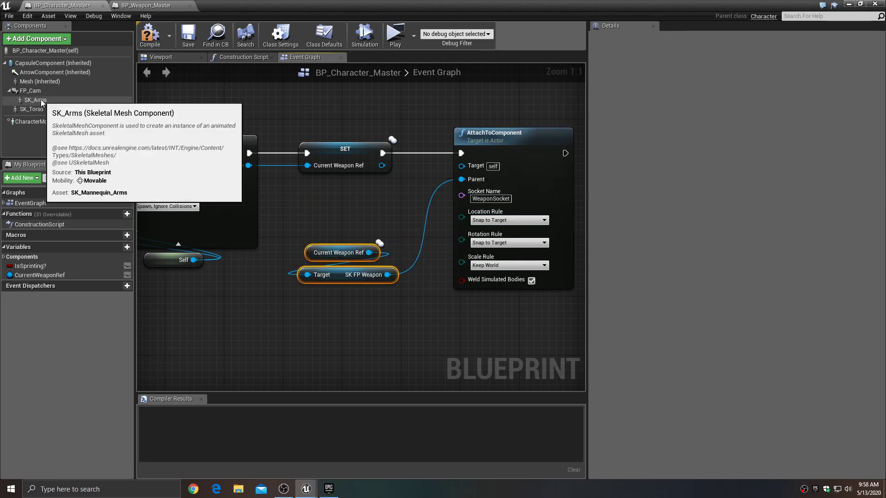
left_click_drag(41, 99, 202, 151)
left_click_drag(297, 200, 413, 189)
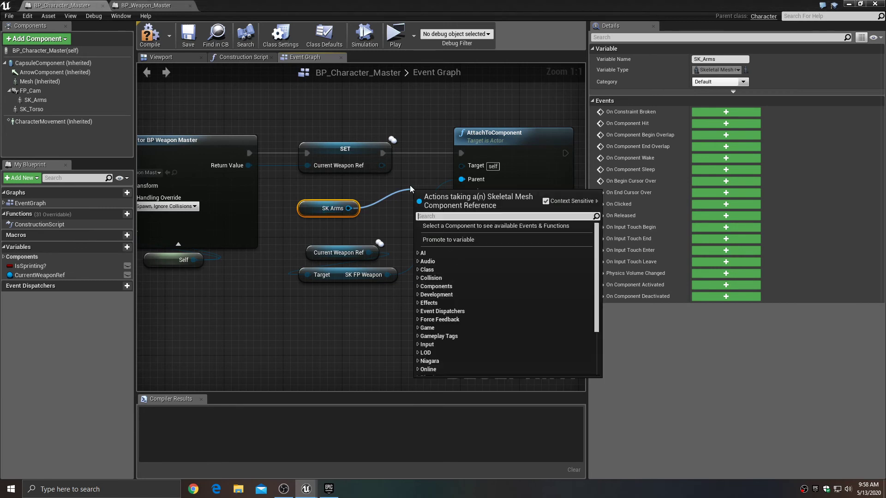
left_click(428, 115)
Delete the AttachToComponent node that targets the actor.
right_click_drag(428, 114, 395, 110)
left_click_drag(447, 111, 490, 199)
key("Delete")
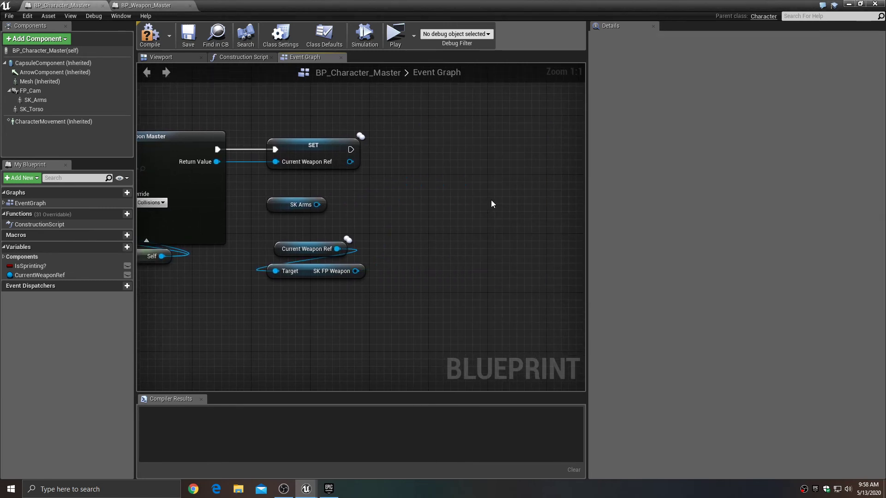
Add a scene-component AttachToComponent node after SET, with SK FP Weapon as Target and SK Arms as Parent.
left_click_drag(356, 271, 422, 203)
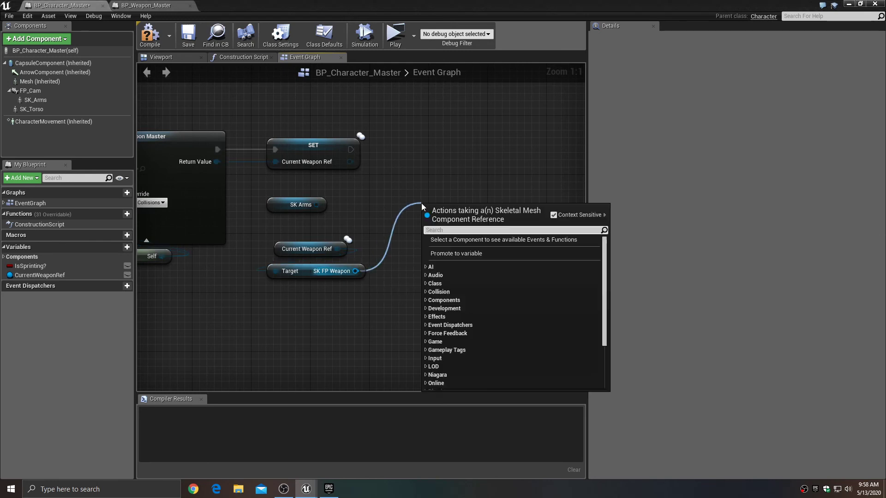
type("attac")
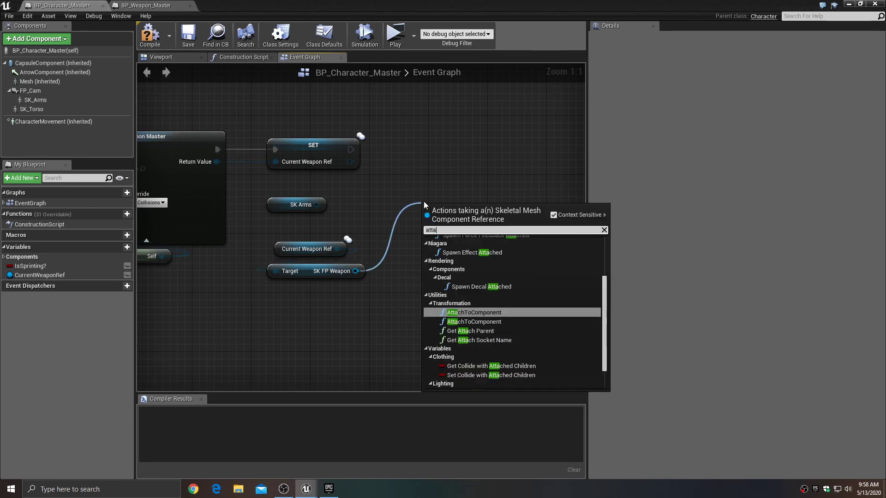
left_click(475, 313)
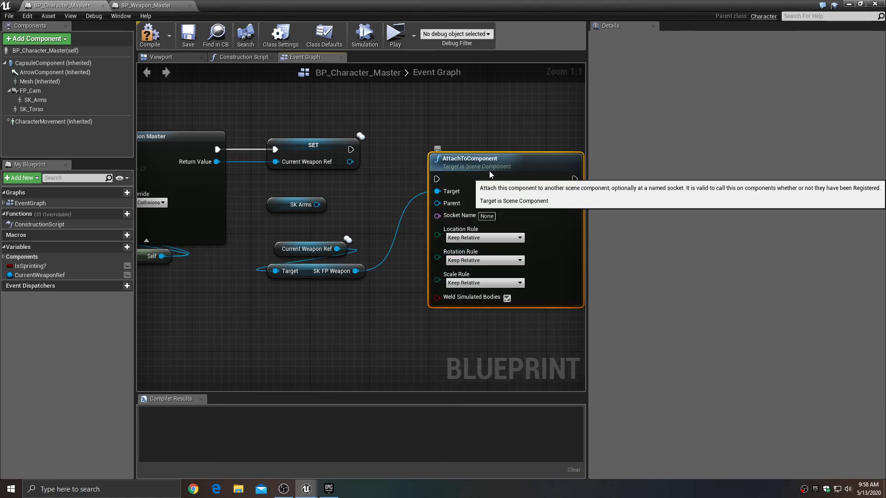
left_click_drag(348, 152, 459, 144)
left_click_drag(316, 205, 430, 174)
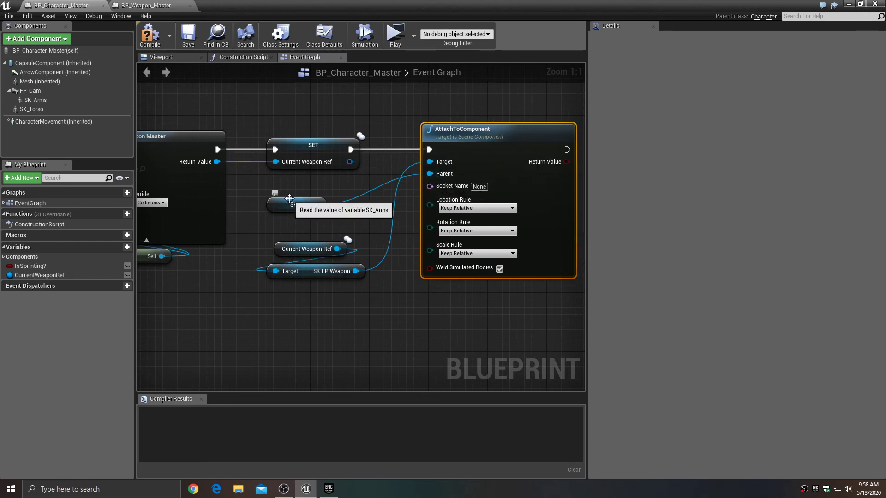
Stack the Current Weapon Ref, SK FP Weapon and SK Arms nodes in that order beneath the SET node.
left_click_drag(306, 207, 351, 303)
left_click_drag(286, 290, 315, 219)
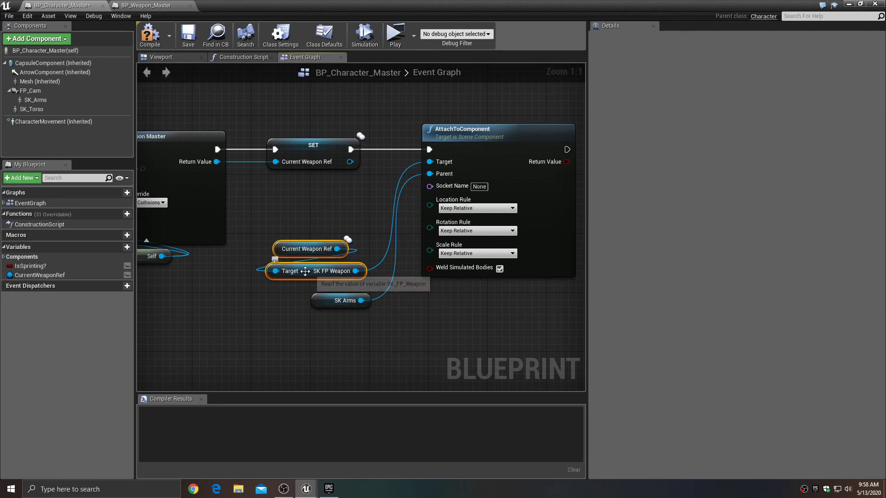
left_click_drag(303, 266, 302, 208)
left_click_drag(330, 295, 303, 228)
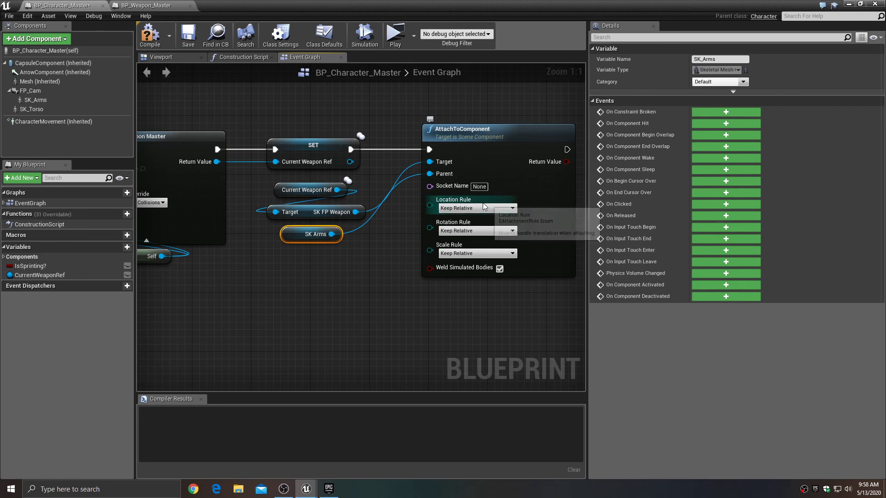
Set the AttachToComponent node's socket name to WeaponSocket, location and rotation rules to Snap to Target, and scale rule to Keep World.
left_click(480, 186)
type("We")
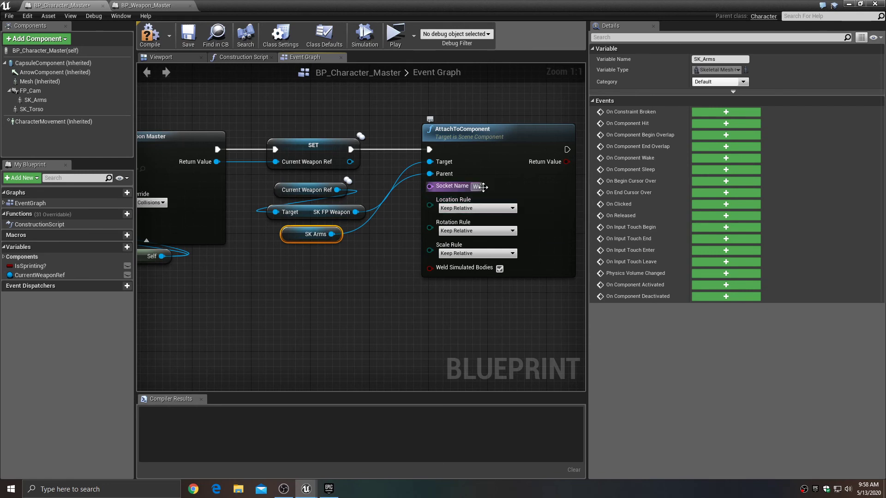
type("aponSocket")
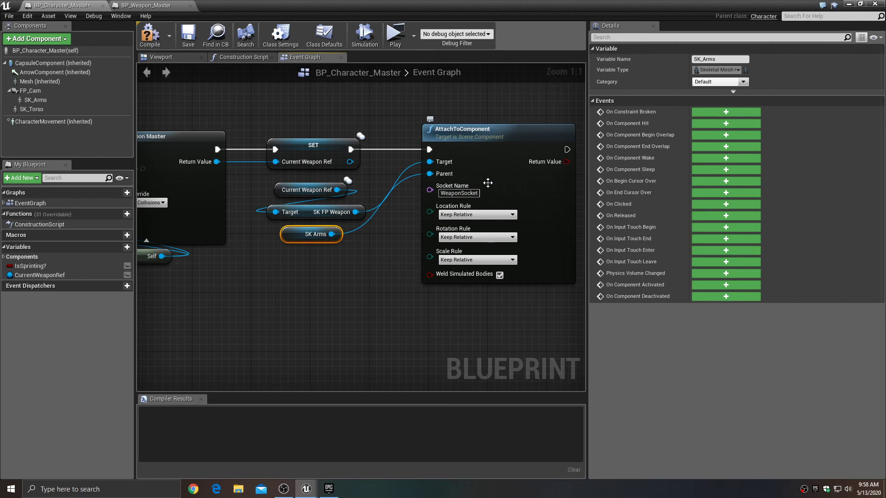
left_click(491, 215)
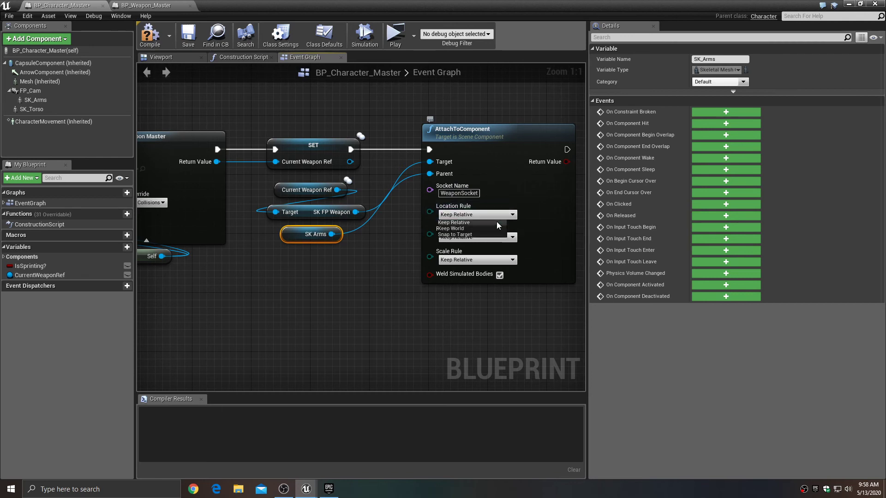
left_click(473, 235)
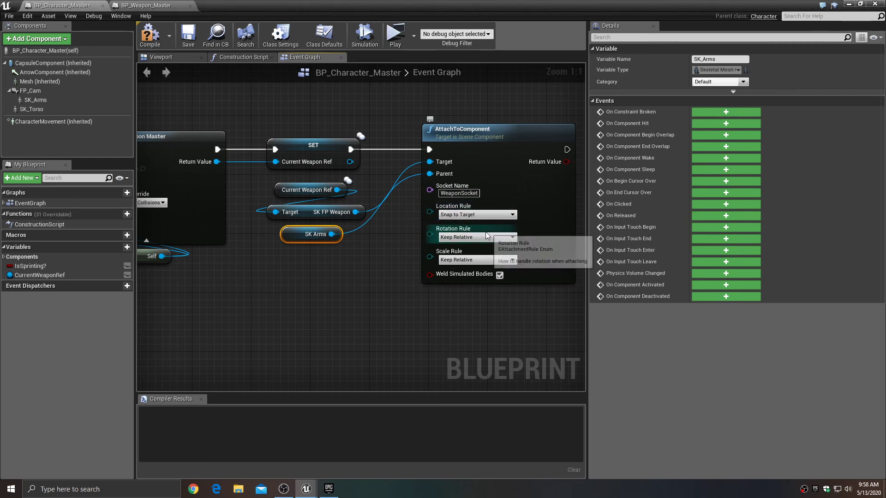
left_click(478, 237)
left_click(477, 257)
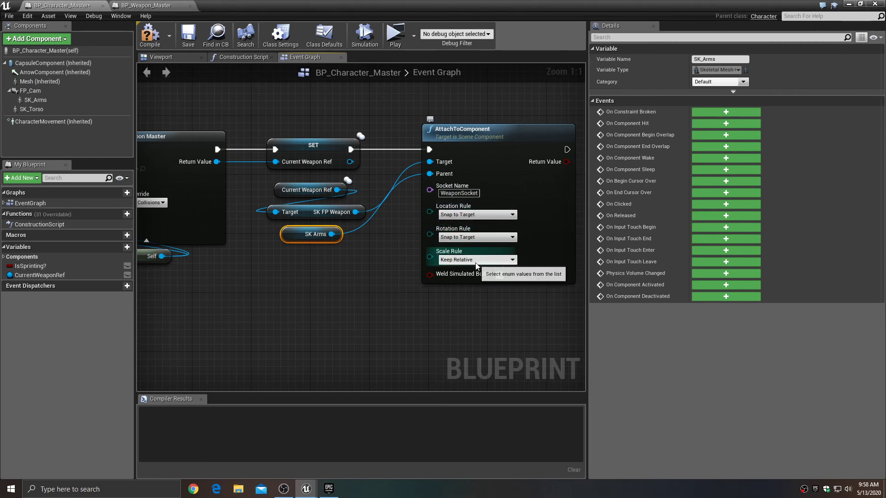
left_click(475, 260)
left_click(465, 274)
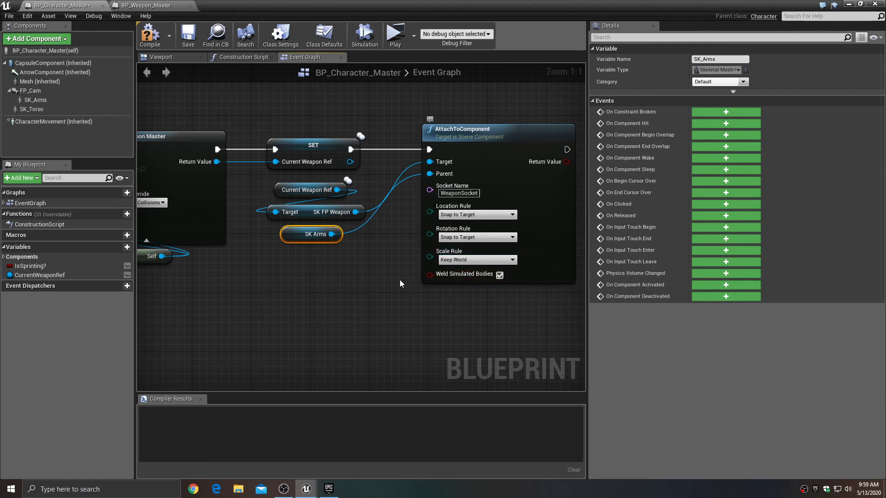
Compile and save BP_Character_Master and playtest the weapon attachment in the server and client previews.
left_click(150, 36)
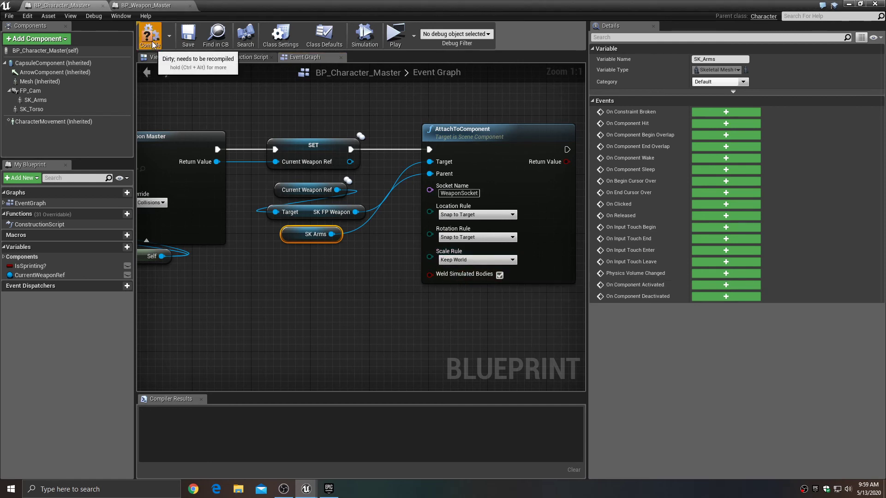
left_click(191, 40)
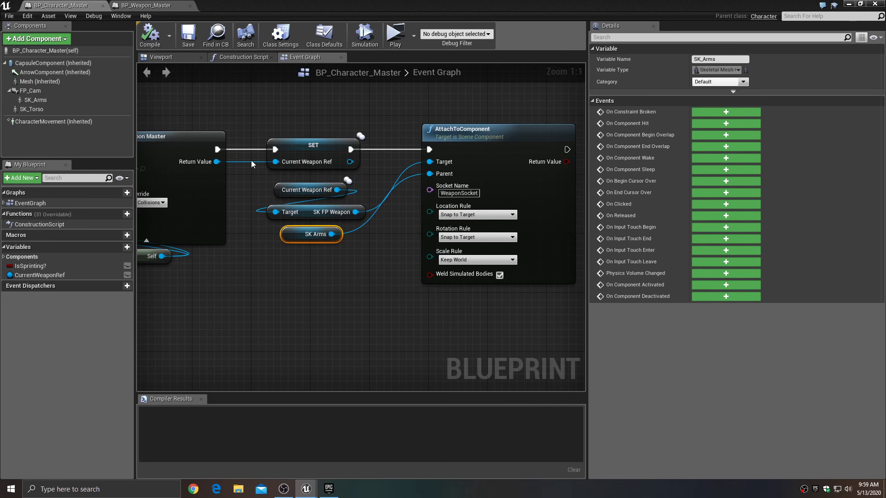
left_click(848, 6)
left_click(464, 37)
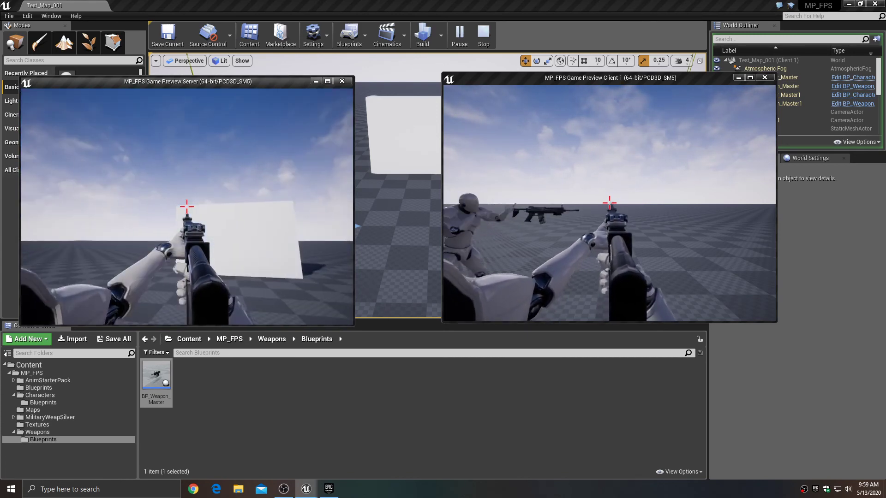
key("Escape")
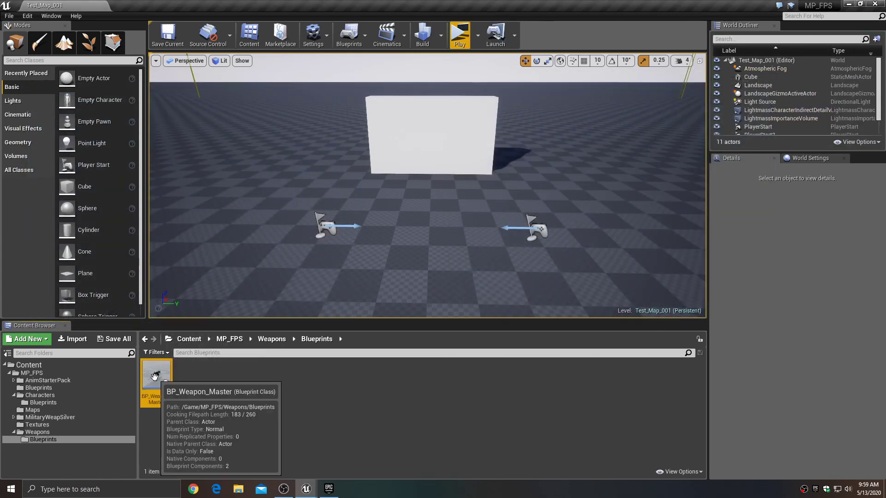
Turn off Cast Shadow for the SK_FP_Weapon component in BP_Weapon_Master.
double_click(155, 378)
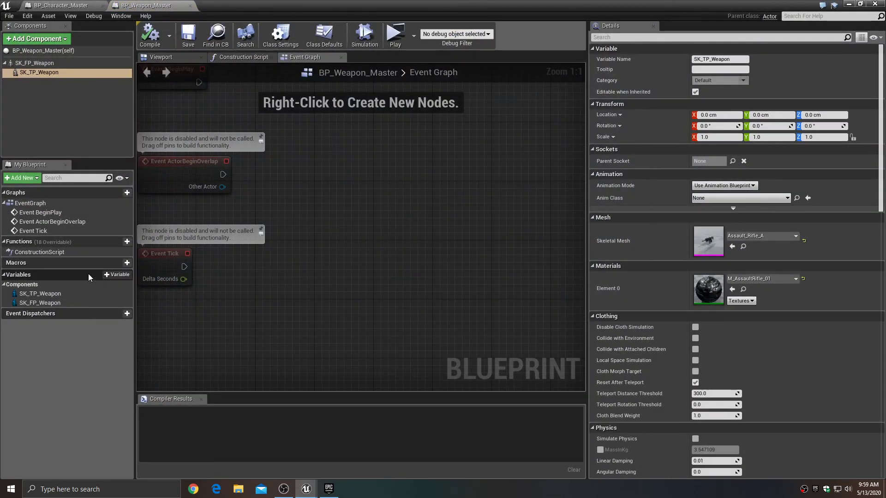
left_click(33, 63)
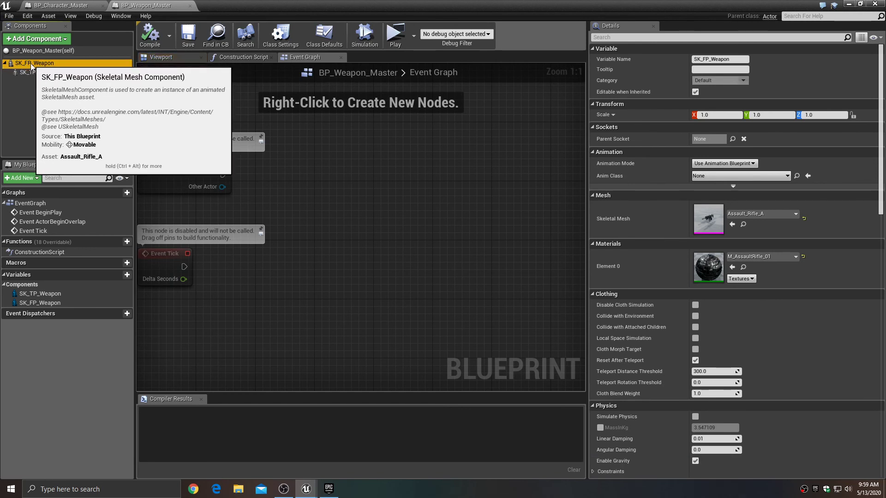
scroll(644, 364, "down", 3)
scroll(644, 365, "down", 10)
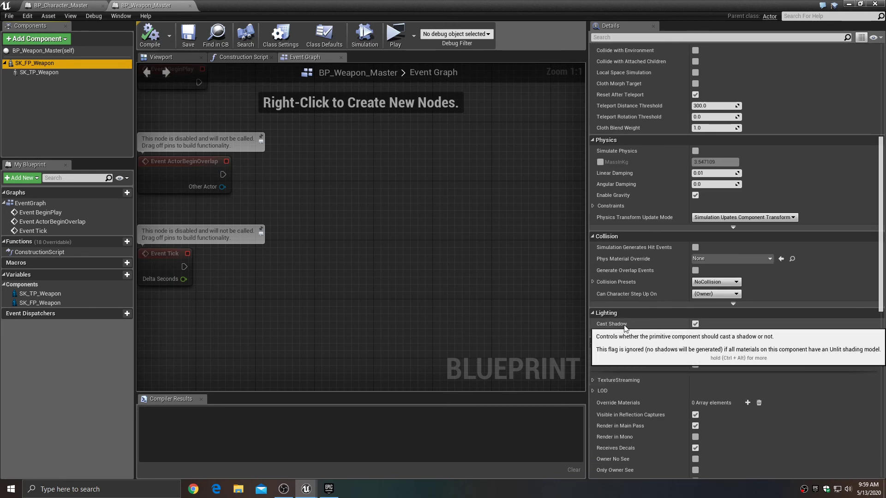
left_click(695, 324)
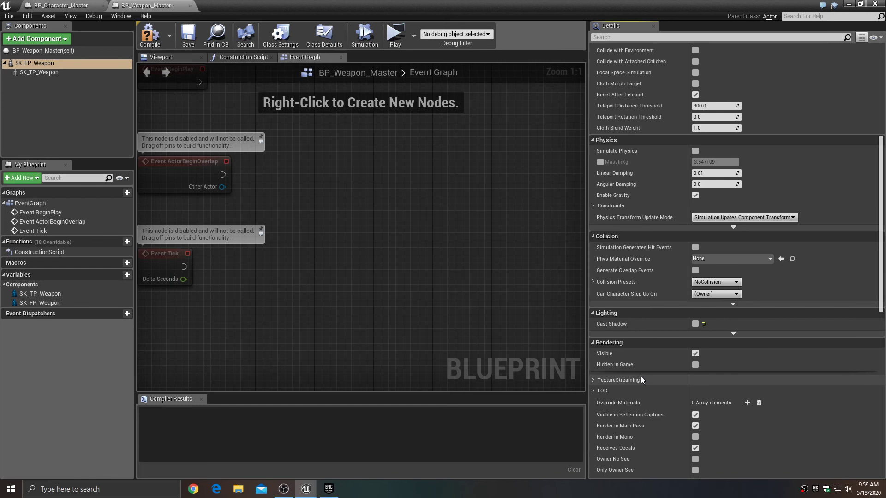
Enable Only Owner See in SK_FP_Weapon's advanced rendering settings and compile BP_Weapon_Master.
scroll(640, 375, "down", 5)
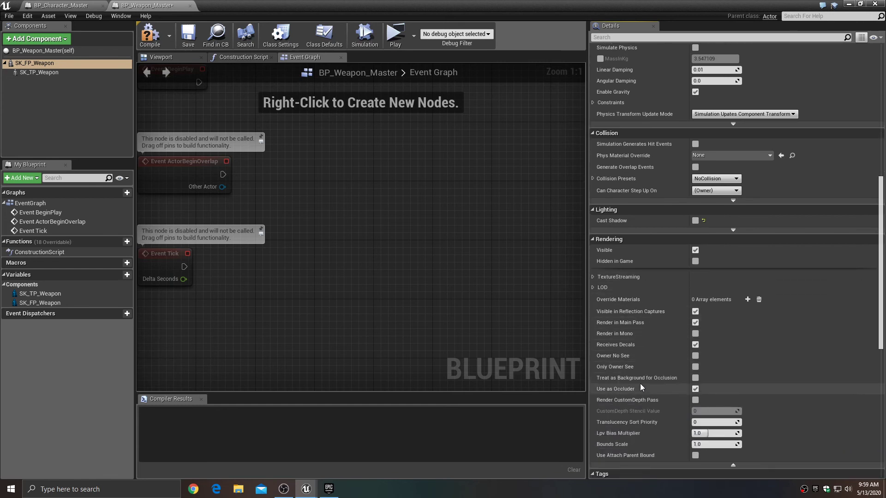
scroll(641, 386, "down", 1)
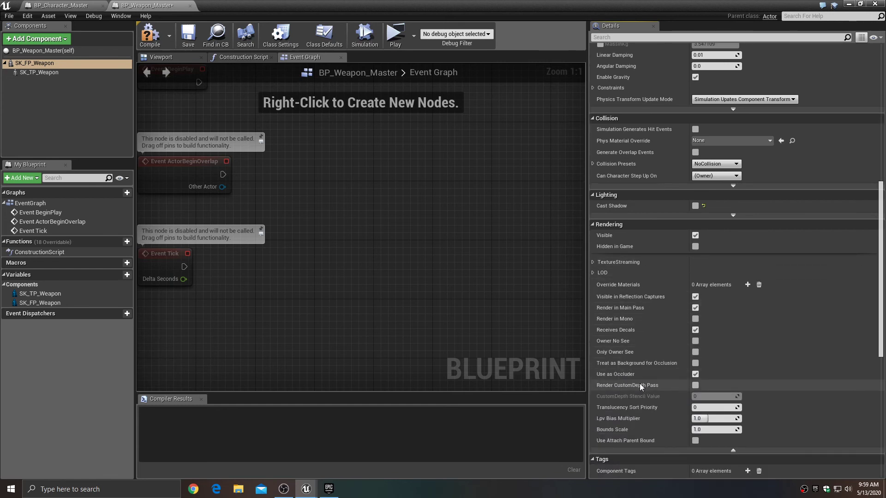
scroll(639, 385, "down", 2)
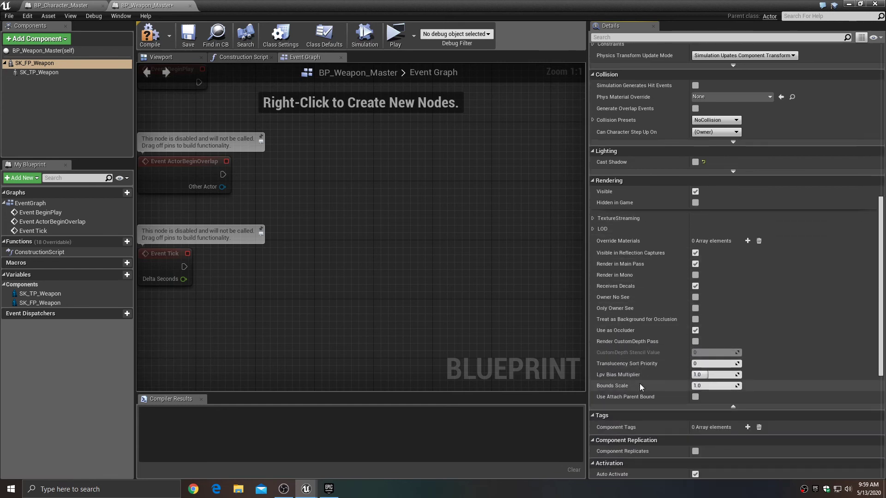
left_click(733, 406)
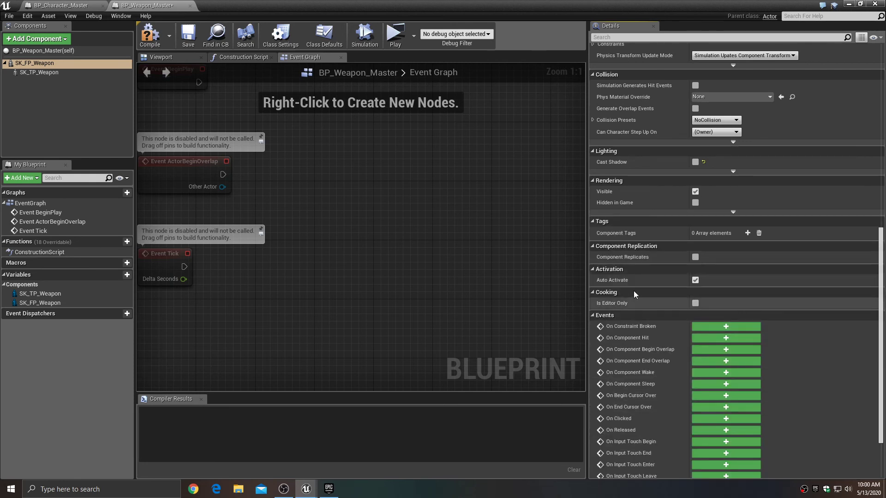
left_click(733, 213)
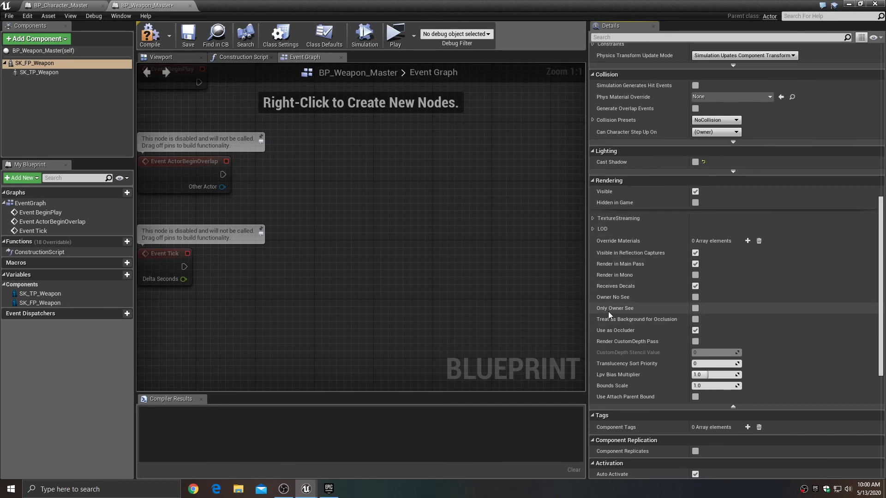
mouse_move(605, 312)
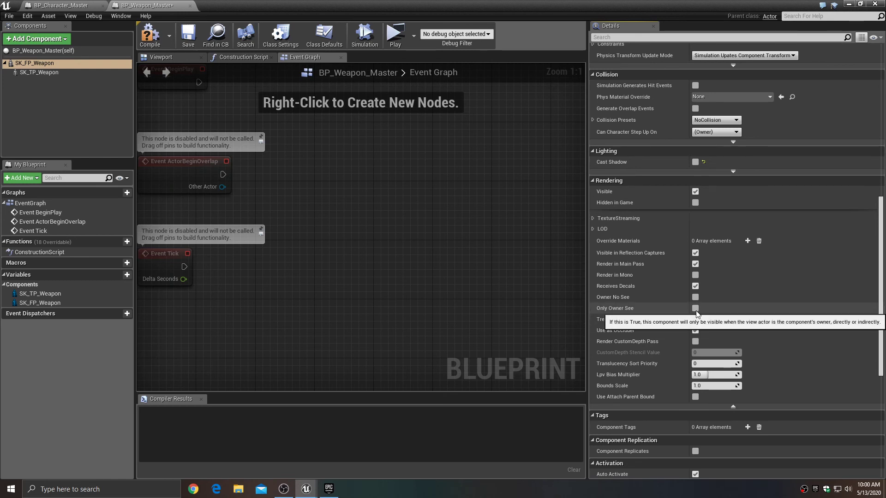
left_click(148, 46)
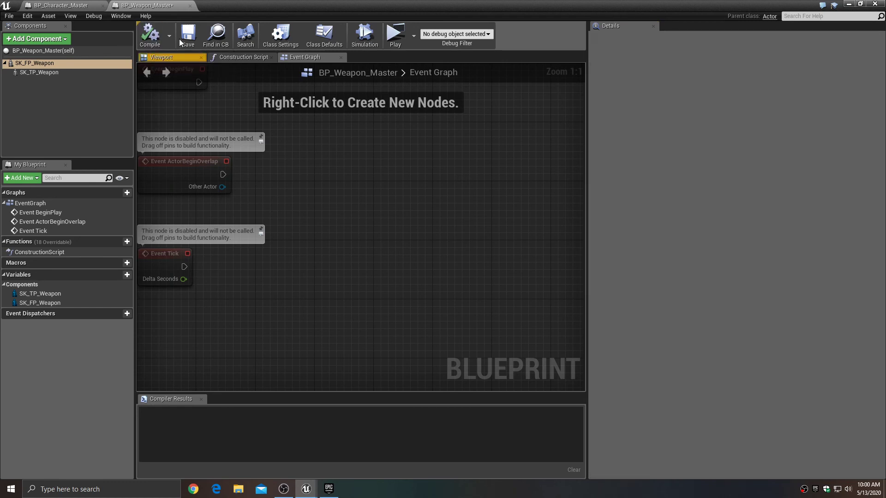
Playtest the level, moving the server character around to check weapon visibility and shadows in both previews.
left_click(849, 4)
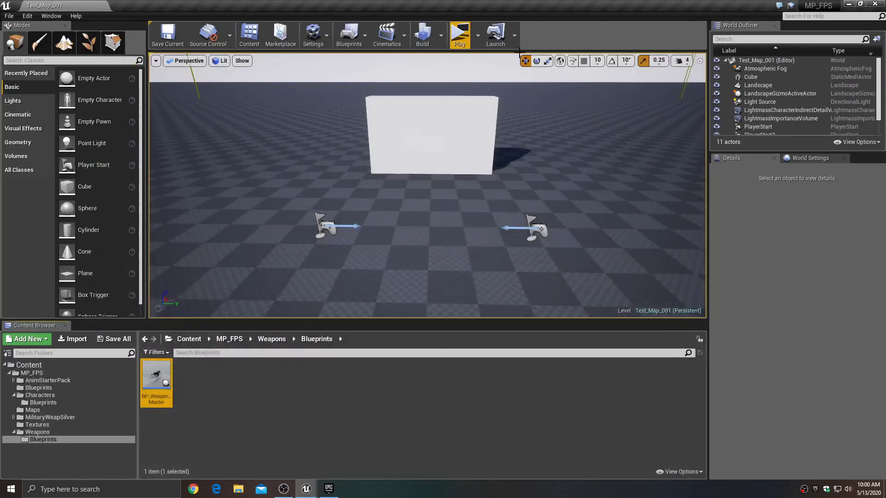
left_click(460, 35)
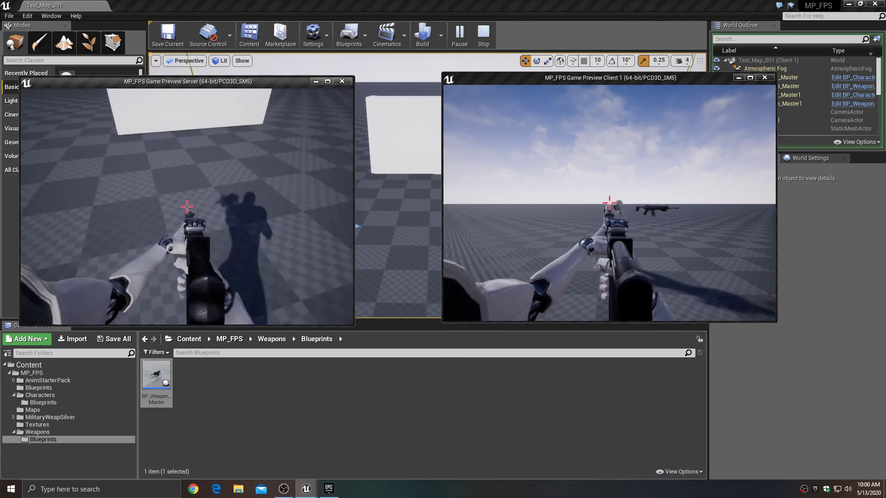
key("w")
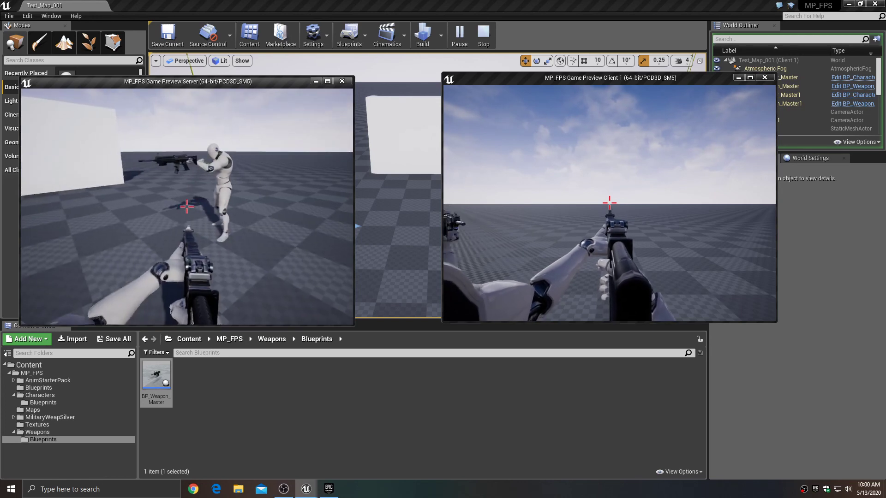
key("a")
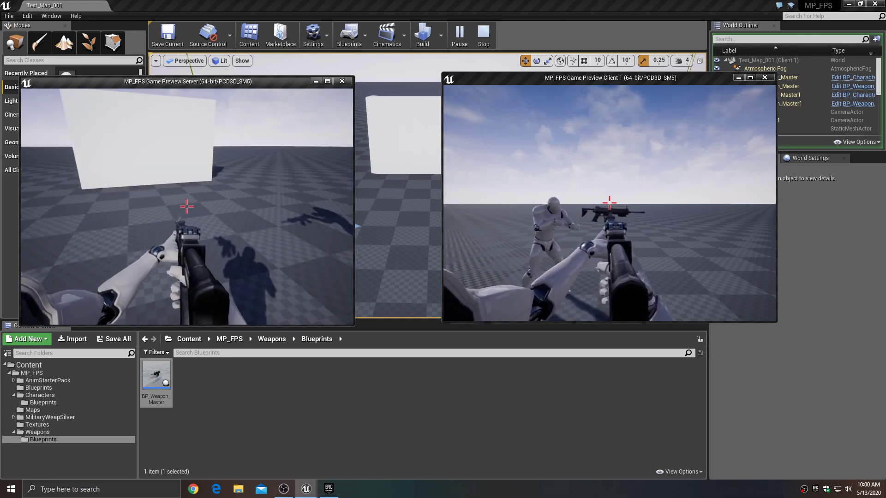
key("a")
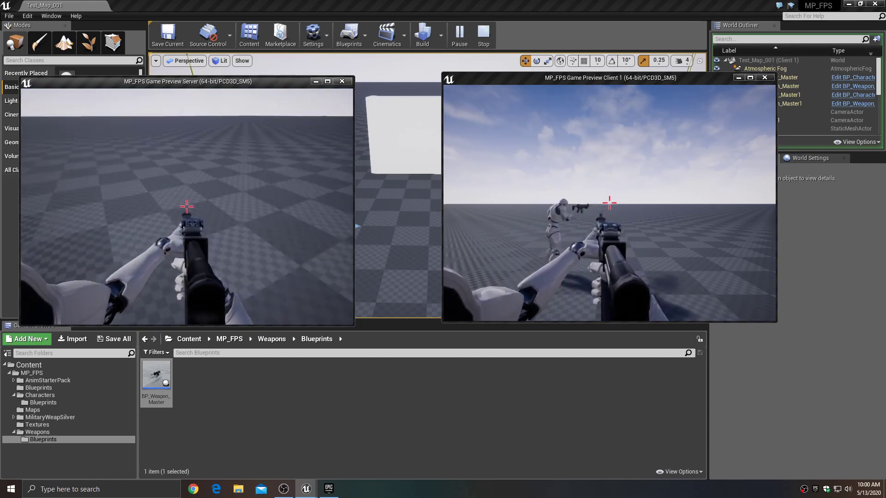
key("w")
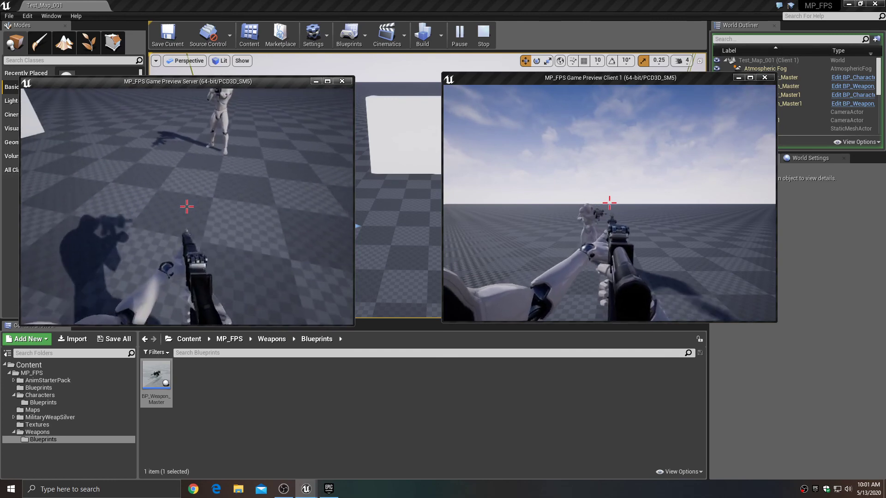
key("Escape")
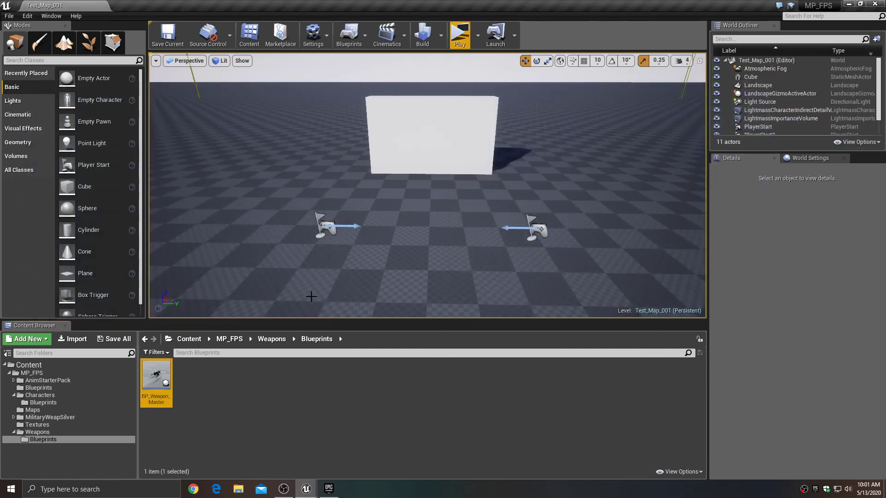
Duplicate the AttachToComponent node in BP_Character_Master's event graph and connect the copy's execution after the original.
left_click(48, 405)
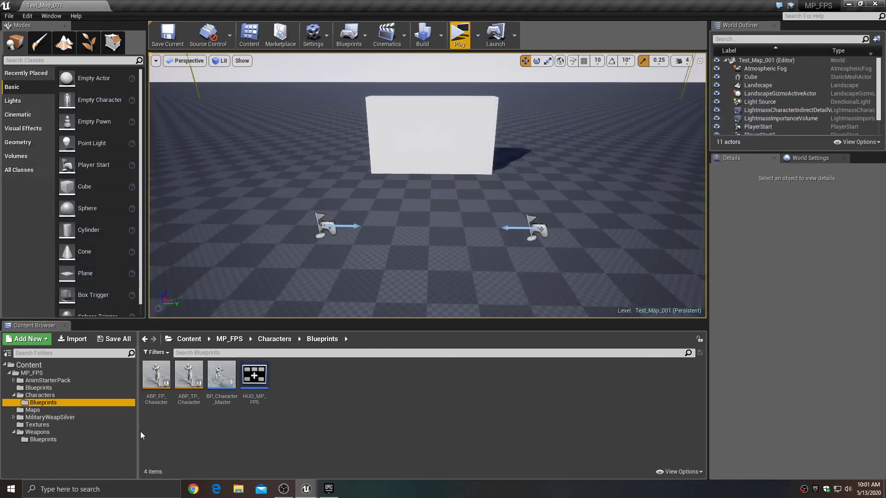
double_click(217, 382)
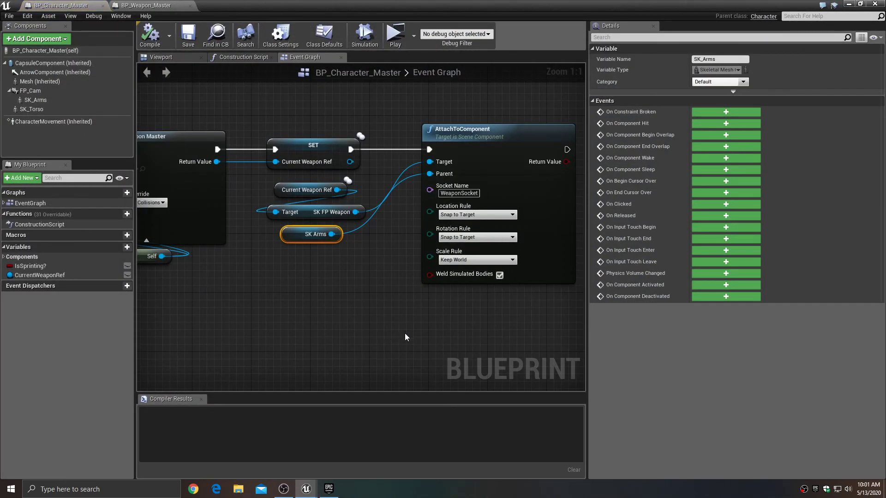
right_click_drag(405, 334, 243, 335)
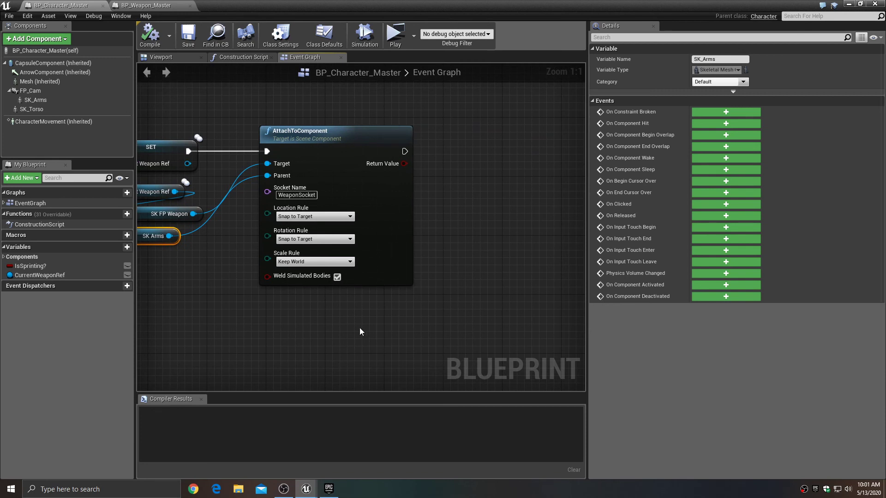
left_click_drag(359, 327, 385, 277)
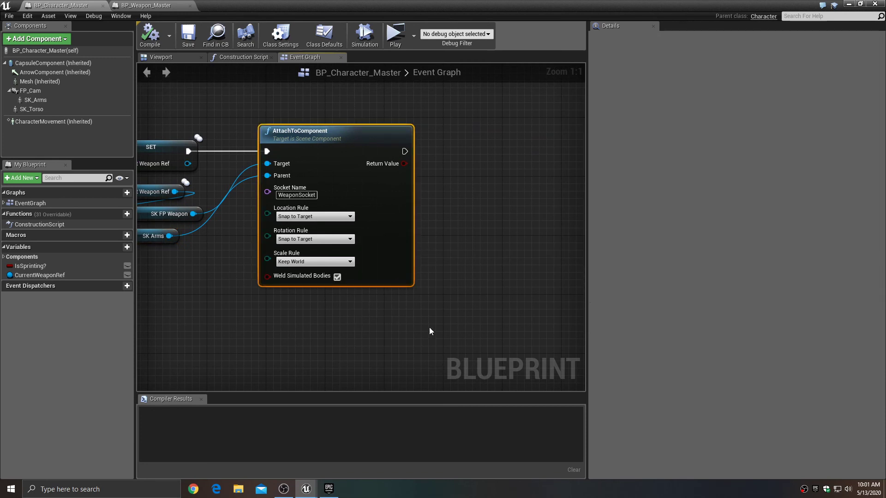
key("ctrl+c")
key("ctrl+v")
left_click_drag(482, 330, 537, 156)
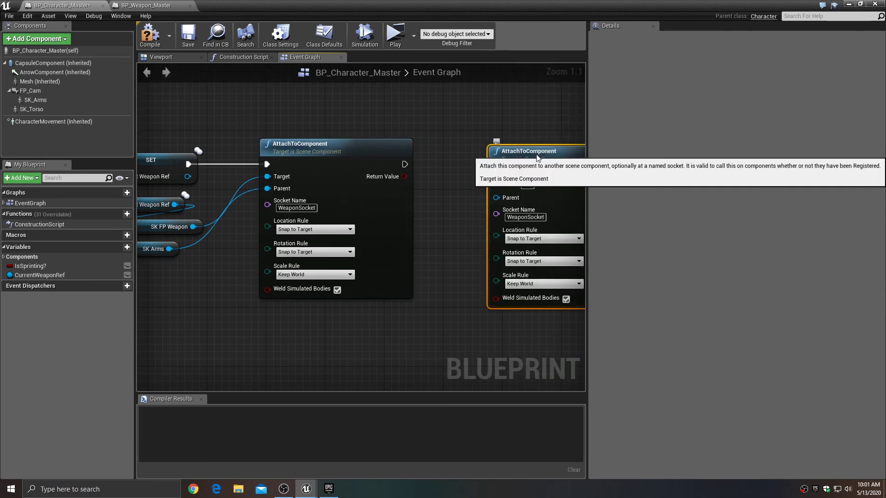
left_click_drag(405, 164, 569, 160)
right_click_drag(489, 216, 351, 205)
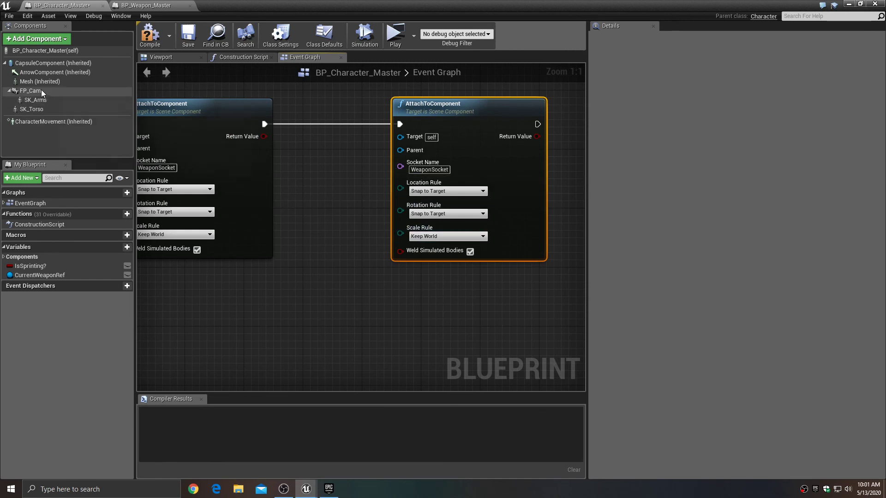
Add a Mesh reference, connect it to the second AttachToComponent node's Parent, then compile and save BP_Character_Master.
left_click_drag(39, 82, 303, 208)
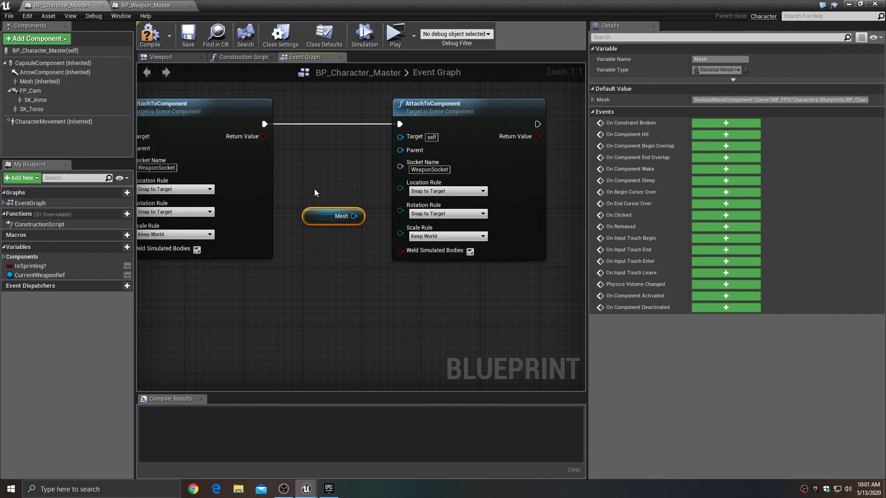
left_click_drag(353, 216, 379, 167)
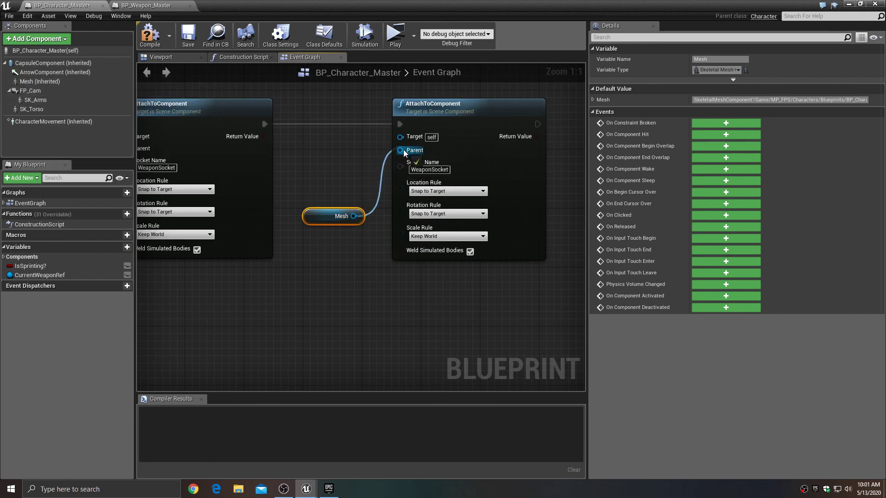
left_click_drag(329, 211, 329, 174)
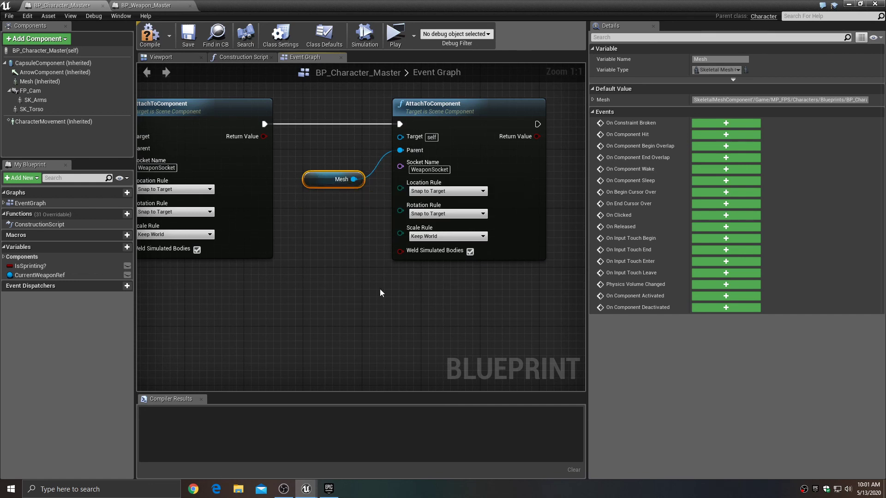
left_click(150, 34)
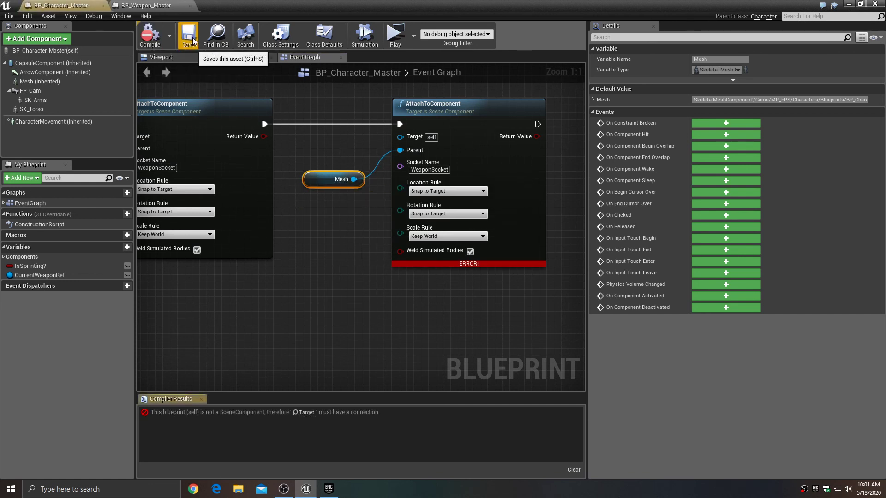
left_click(193, 41)
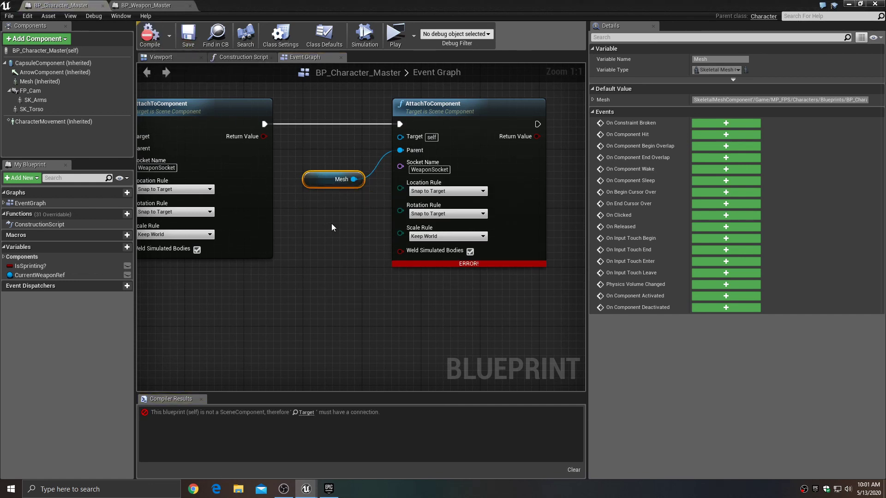
Get SK TP Weapon from a CurrentWeaponRef getter and connect it to the second AttachToComponent node's Target.
right_click_drag(331, 223, 415, 205)
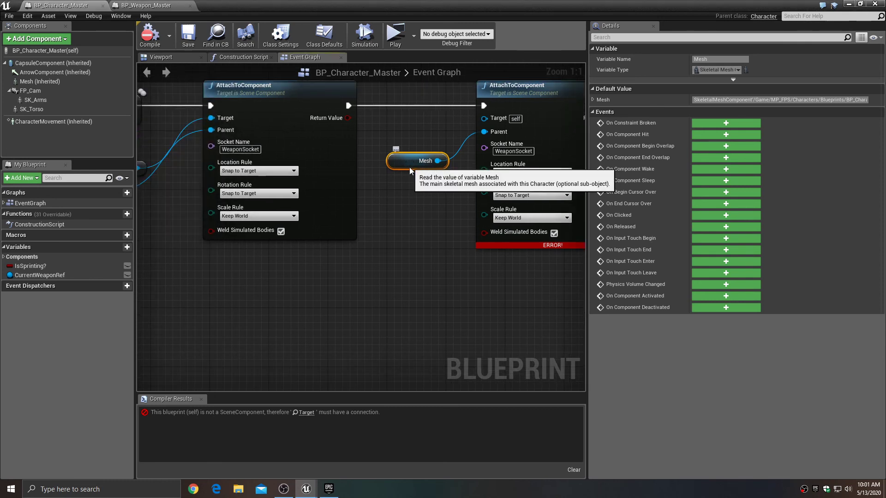
left_click_drag(409, 171, 417, 266)
left_click_drag(529, 136, 562, 136)
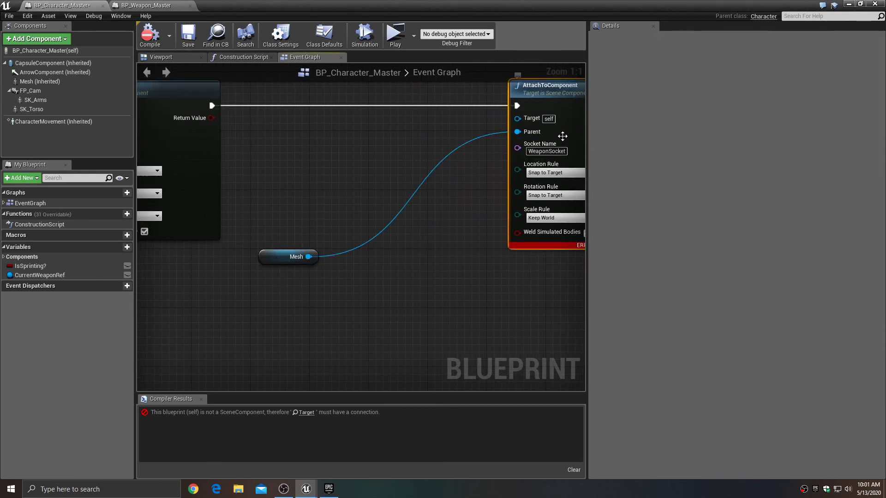
right_click_drag(562, 136, 596, 117)
left_click_drag(46, 275, 374, 177)
left_click(312, 160)
type("TP")
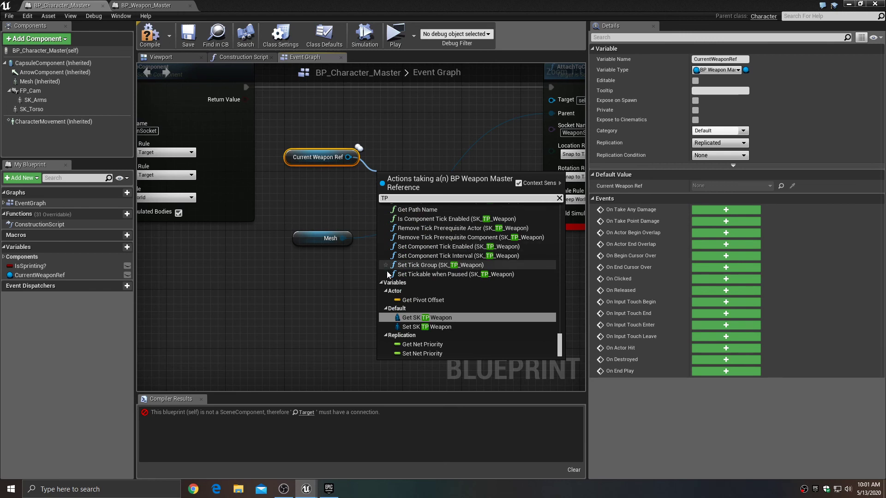
left_click(424, 317)
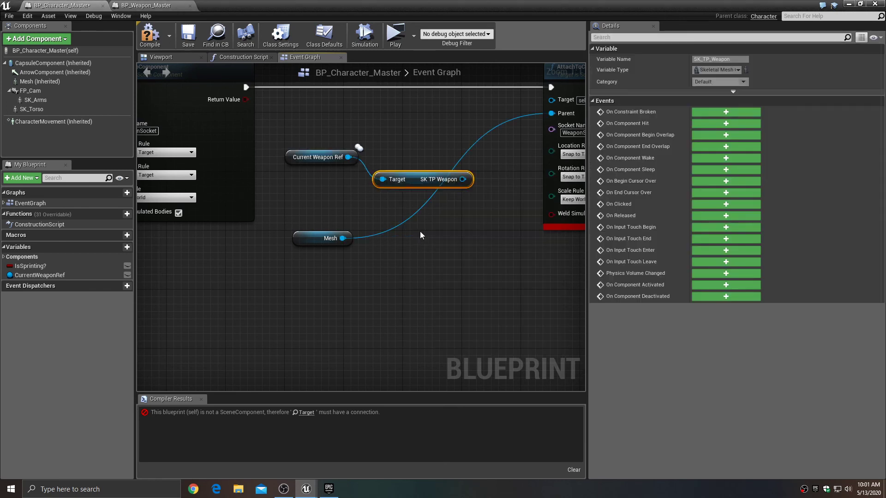
left_click_drag(421, 183, 551, 99)
right_click_drag(508, 138, 461, 153)
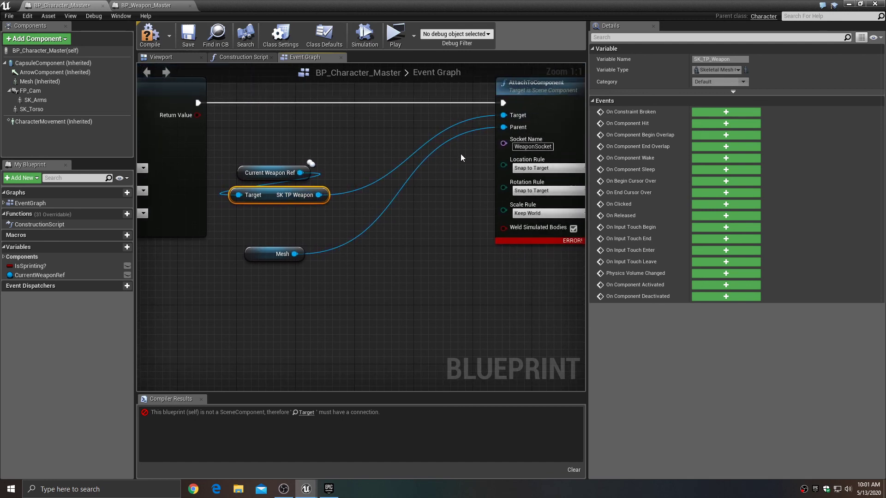
Arrange the Mesh and second AttachToComponent nodes closer to the weapon references, then compile and save BP_Character_Master.
left_click_drag(271, 250, 271, 220)
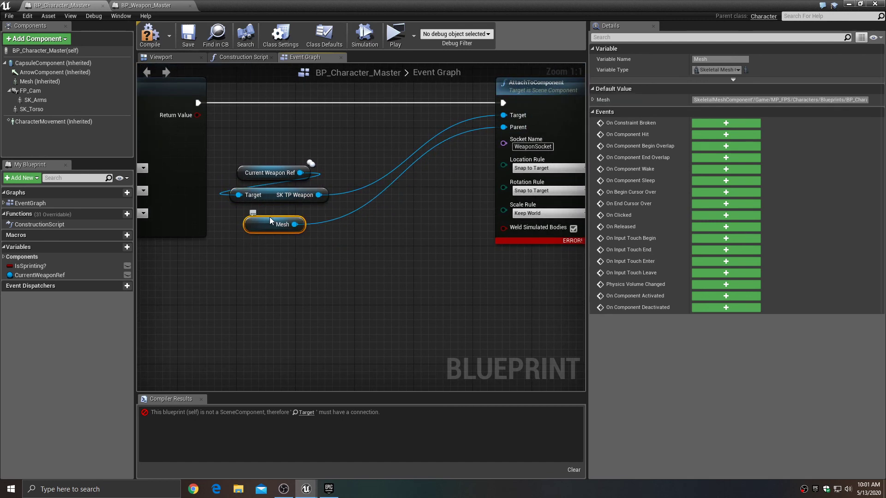
right_click_drag(549, 152, 453, 171)
left_click_drag(489, 157, 377, 158)
right_click_drag(330, 284, 562, 284)
scroll(454, 260, "down", 3)
left_click(150, 35)
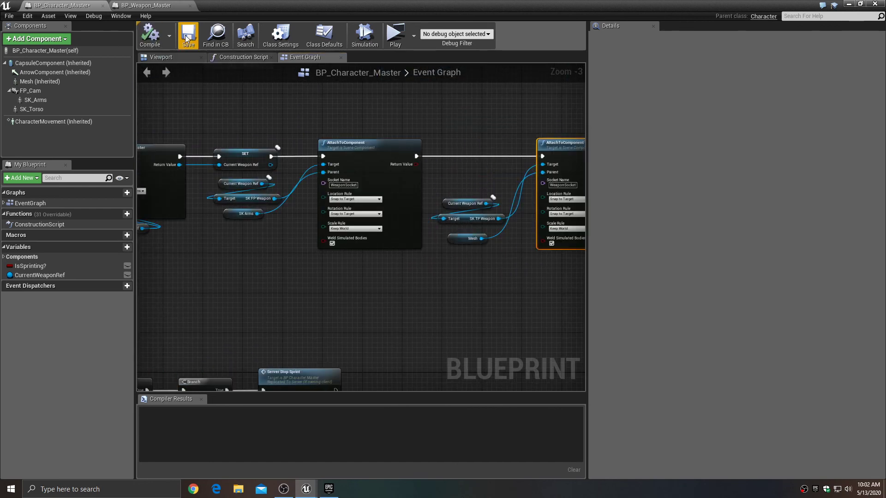
left_click(187, 35)
Playtest the level, moving the server character around to check the third-person weapon attachment in both previews.
left_click(850, 5)
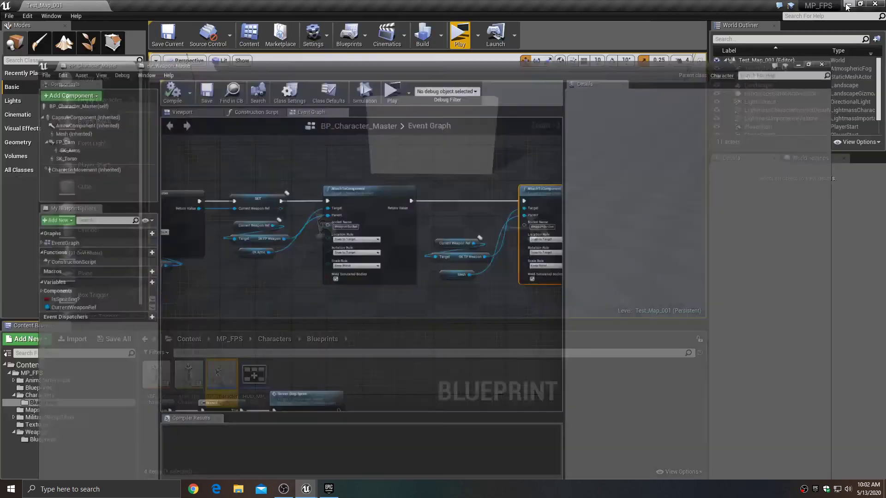
left_click(458, 36)
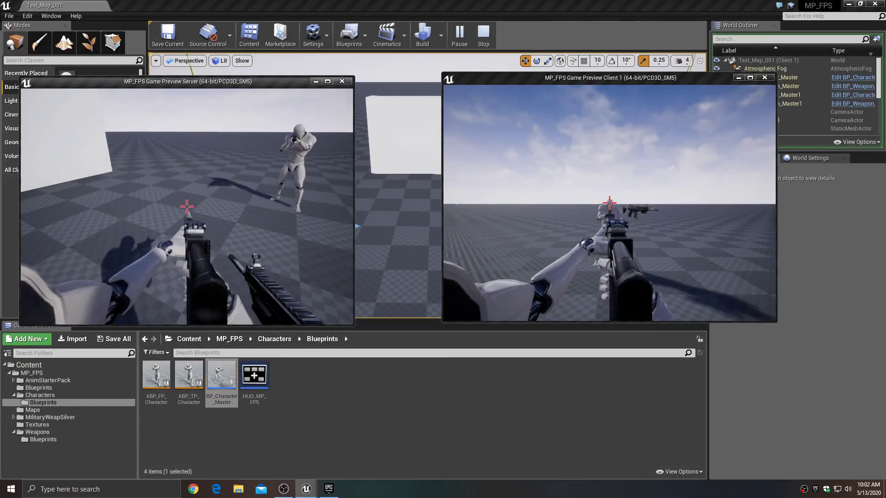
key("w")
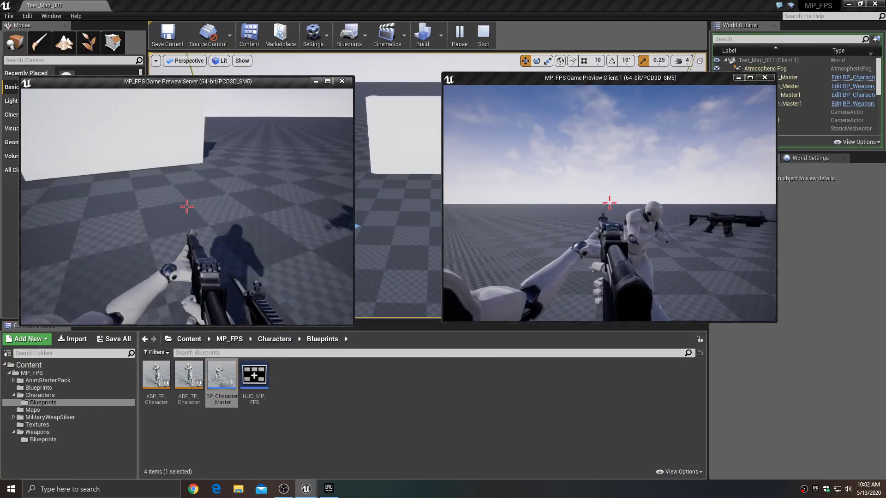
key("s")
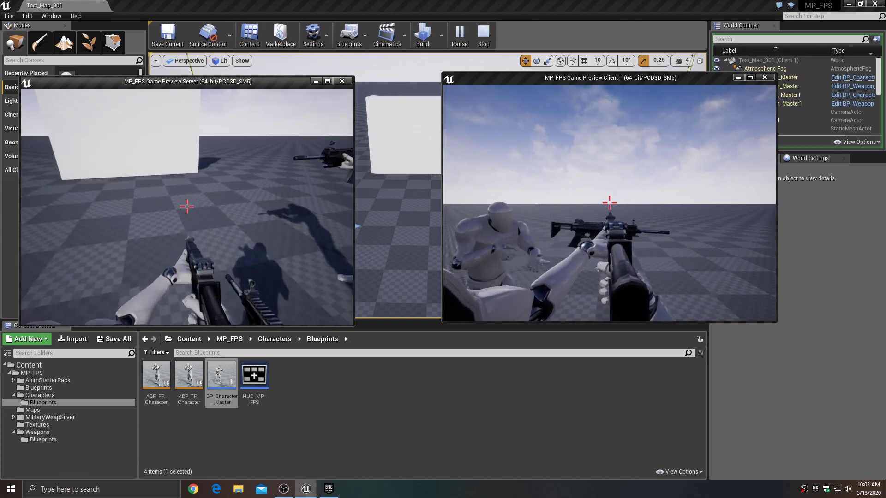
key("a")
key("a")
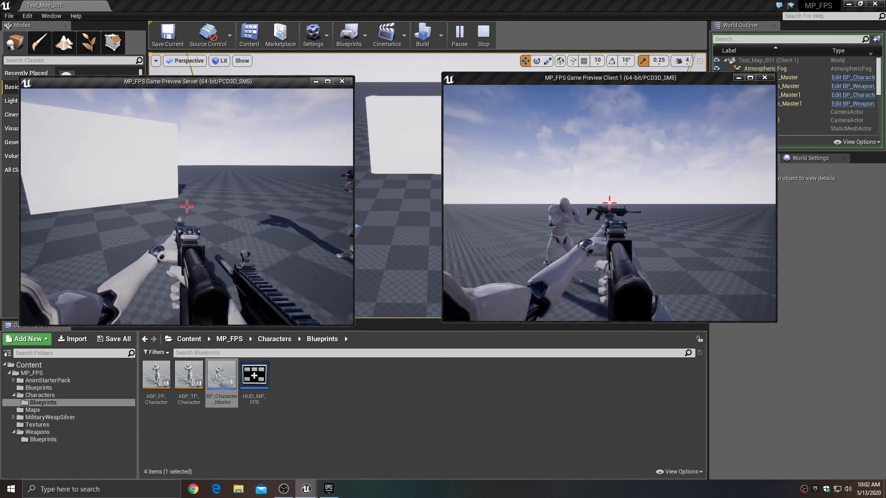
key("Escape")
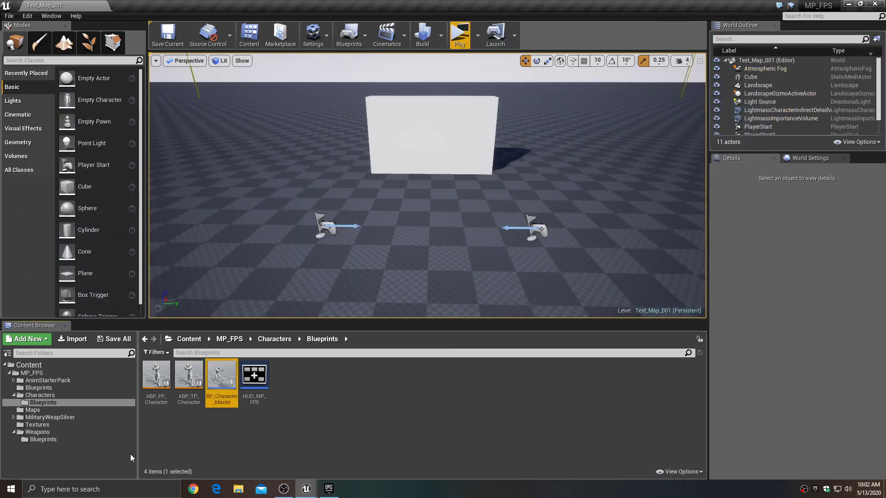
Open BP_Weapon_Master from the Weapons Blueprints folder and enable Owner No See for the SK_TP_Weapon component.
left_click(55, 441)
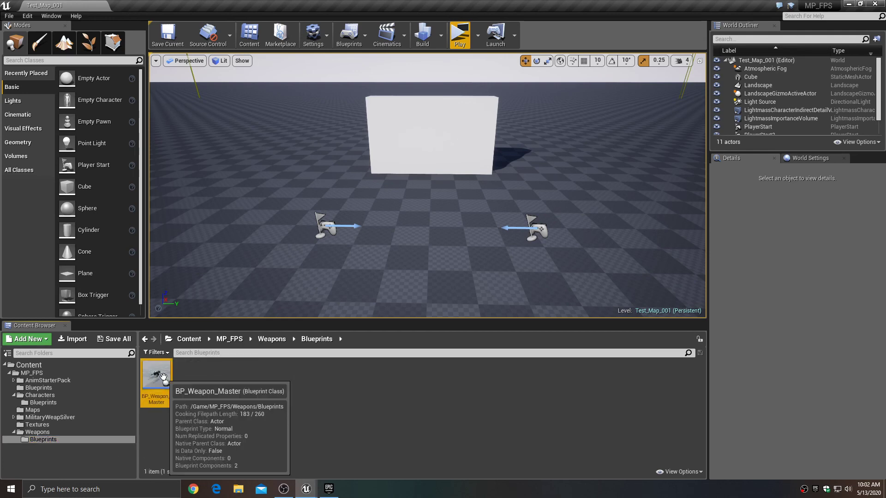
double_click(156, 376)
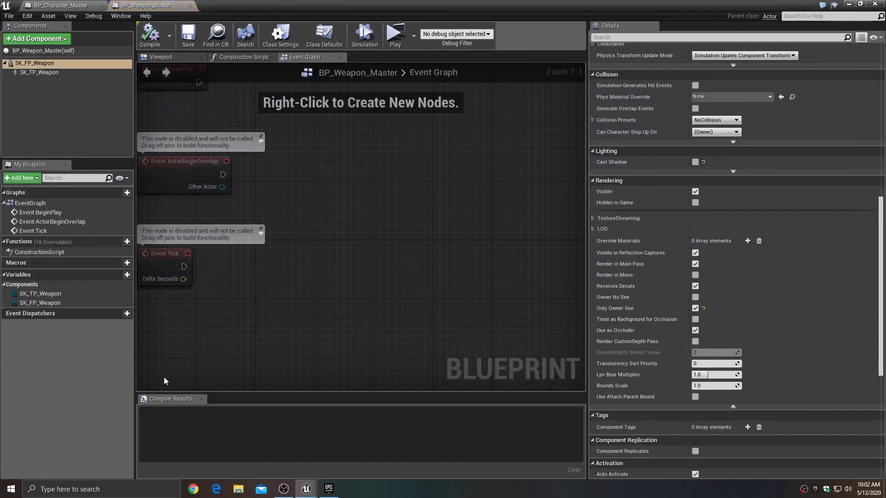
left_click(34, 72)
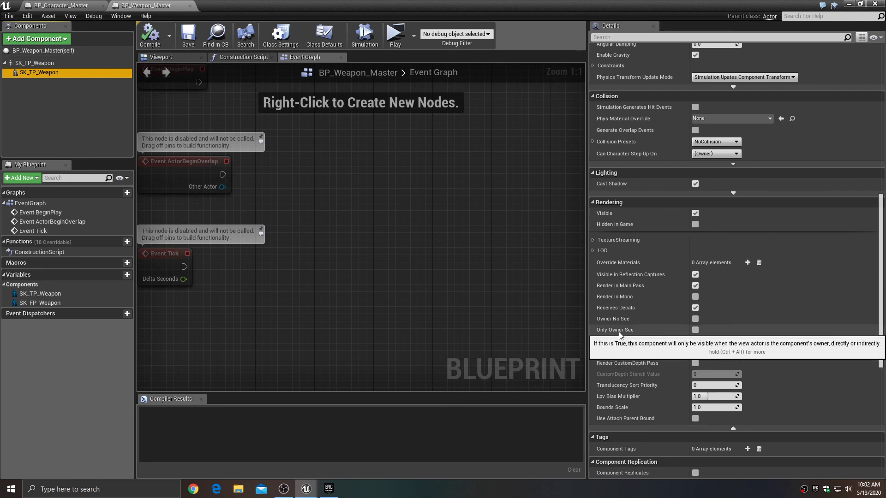
left_click(694, 319)
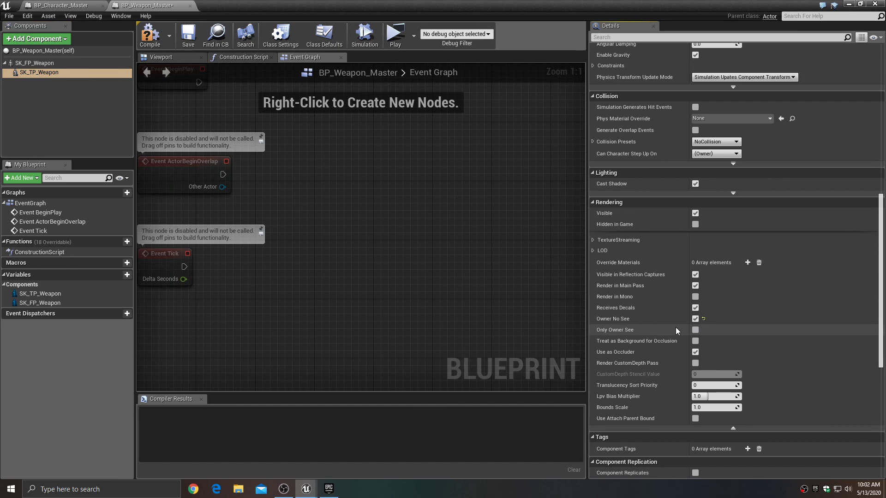
Enable Hidden Shadow in SK_TP_Weapon's advanced lighting settings, then compile and save BP_Weapon_Master.
scroll(675, 328, "up", 2)
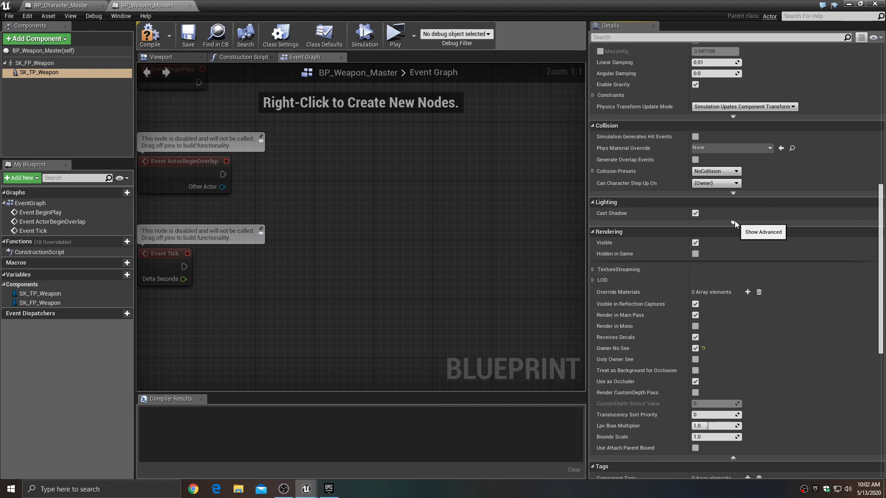
left_click(733, 222)
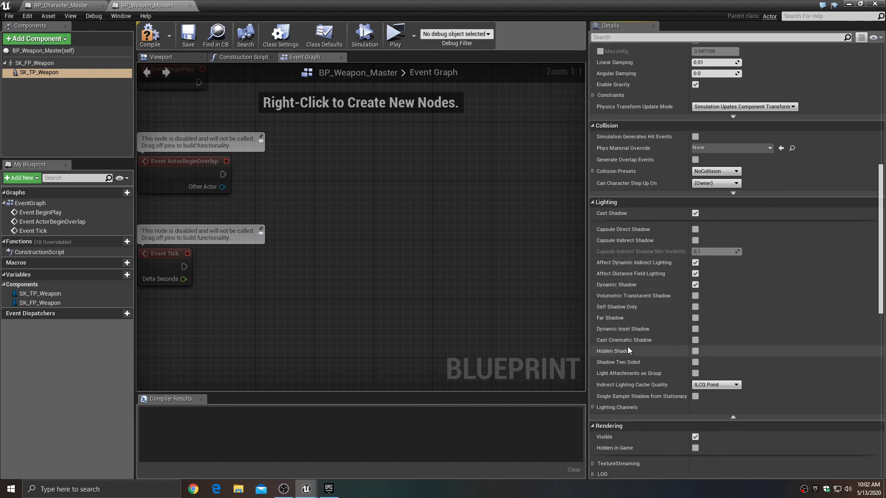
left_click(695, 351)
left_click(151, 41)
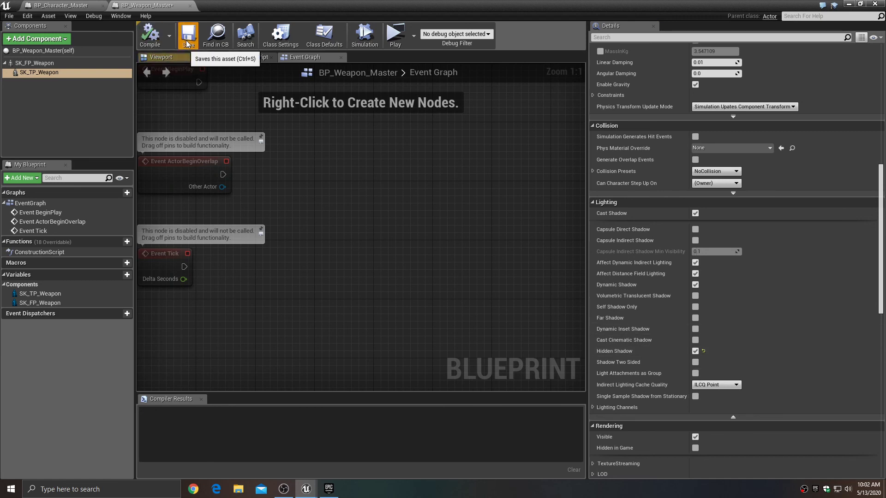
left_click(188, 36)
Playtest the level again, moving the server character to check third-person weapon visibility and its shadow in both previews.
left_click(846, 6)
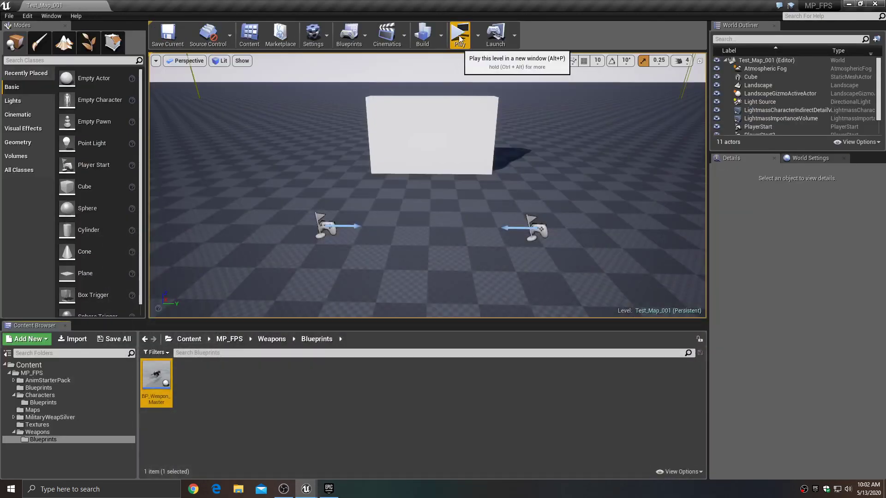
left_click(459, 31)
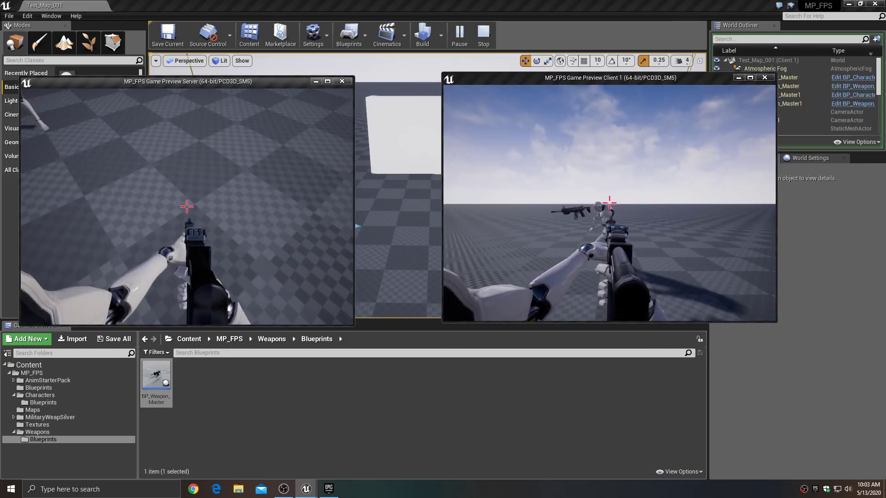
key("w")
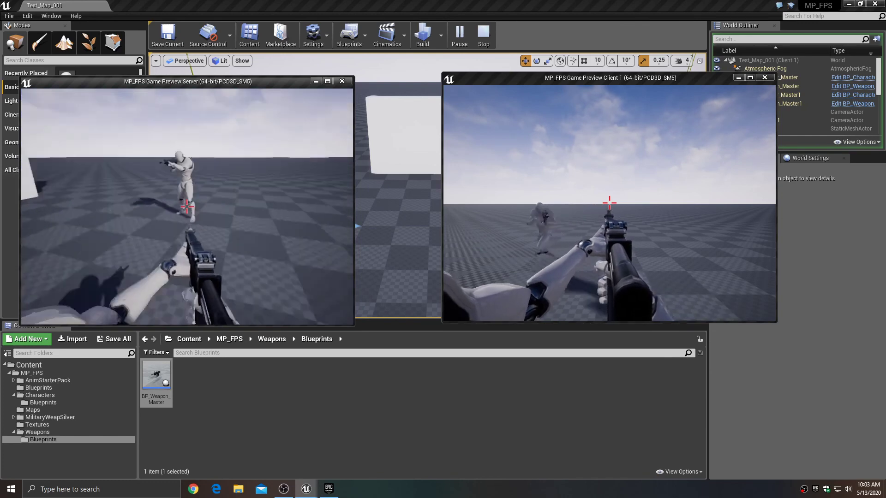
key("s")
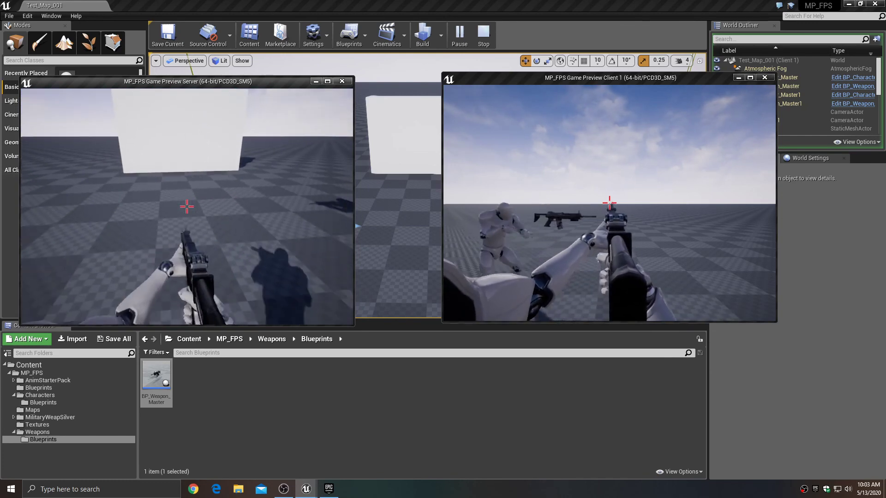
key("w")
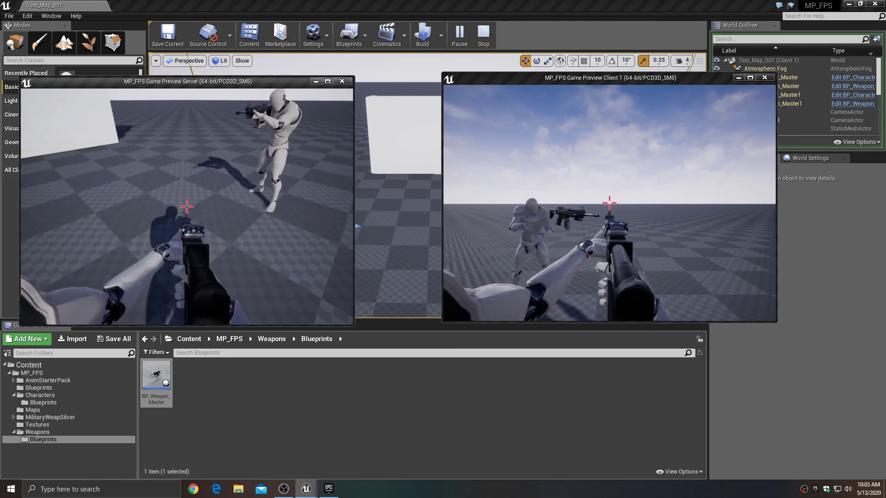
key("Escape")
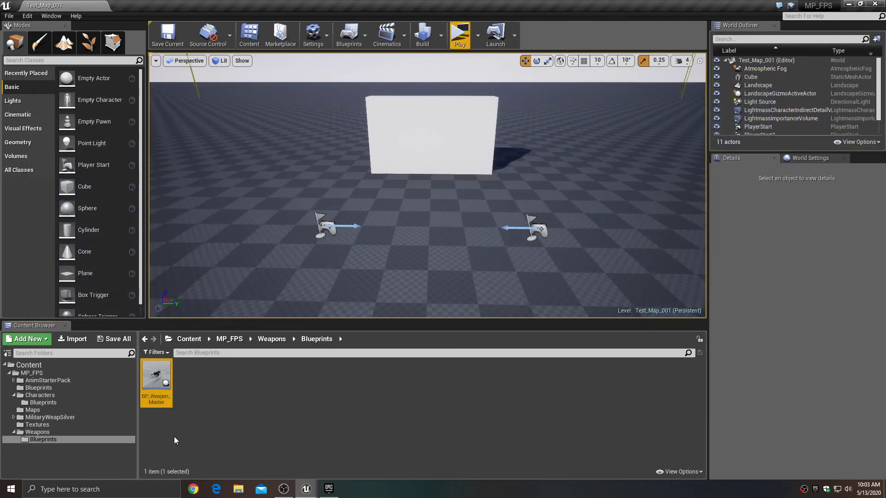
Open BP_Weapon_Master, enable Component Replicates for the SK_TP_Weapon component, then compile and save the blueprint.
double_click(157, 376)
left_click(35, 72)
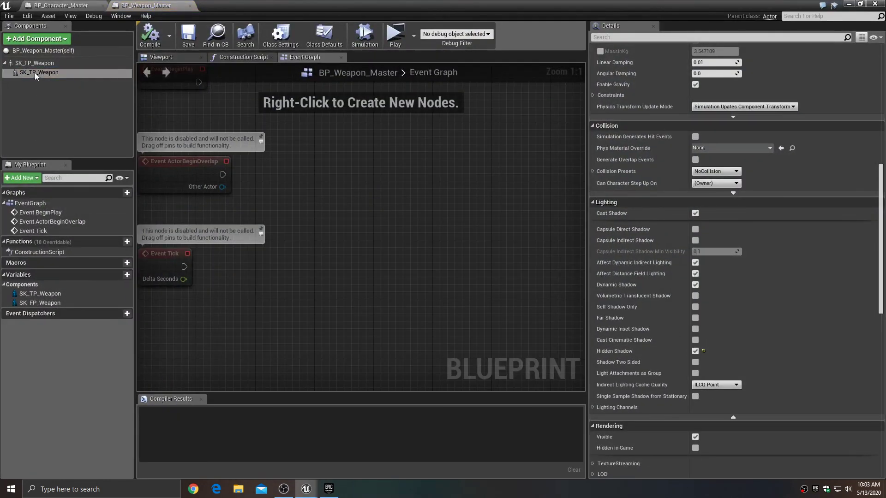
left_click(35, 72)
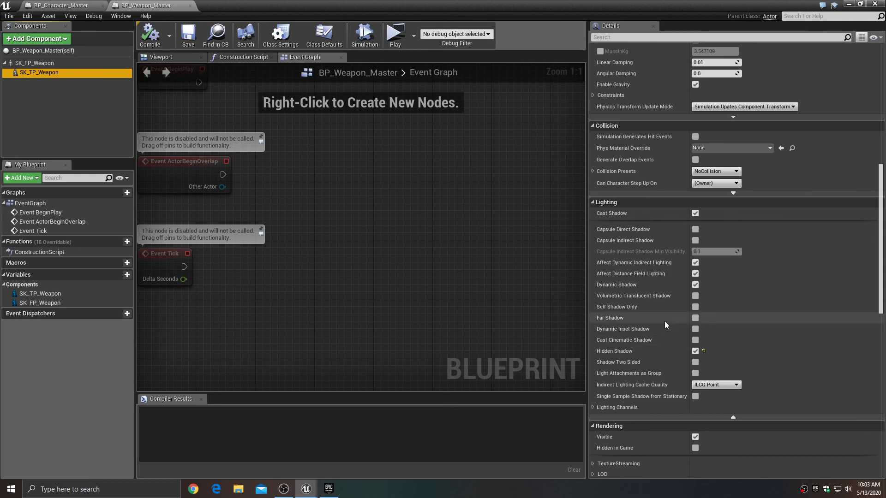
scroll(665, 318, "down", 3)
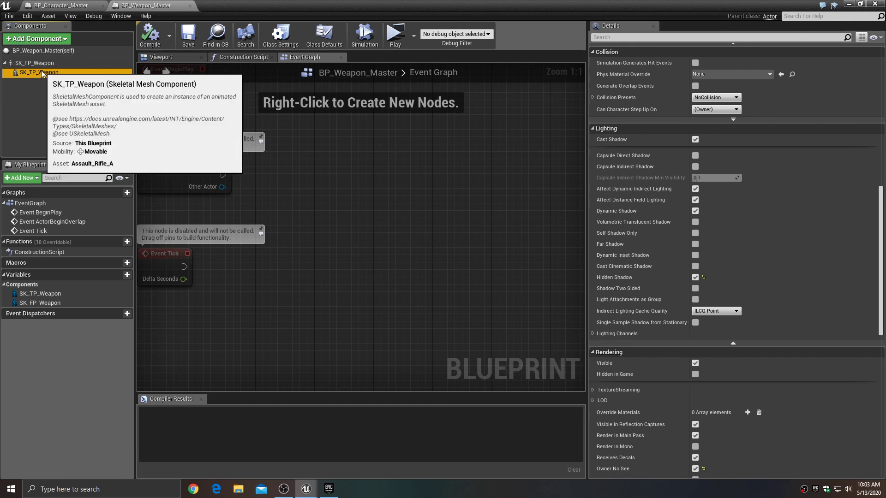
key("F2")
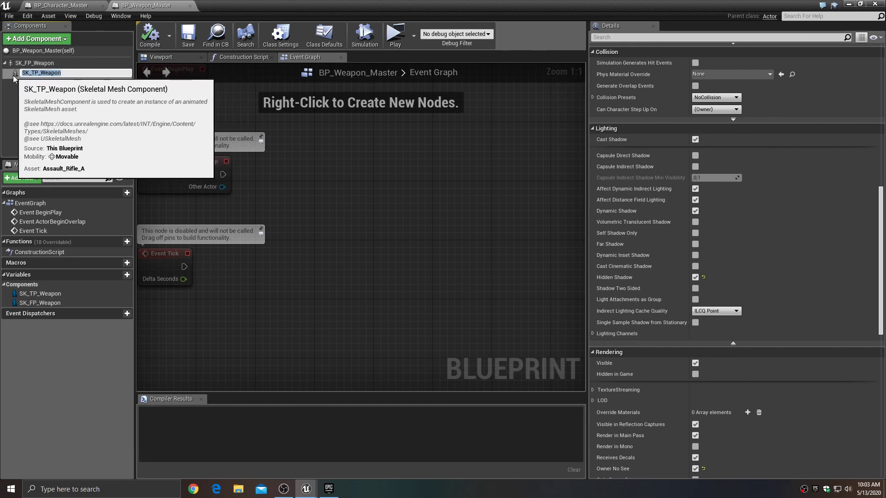
scroll(765, 410, "down", 10)
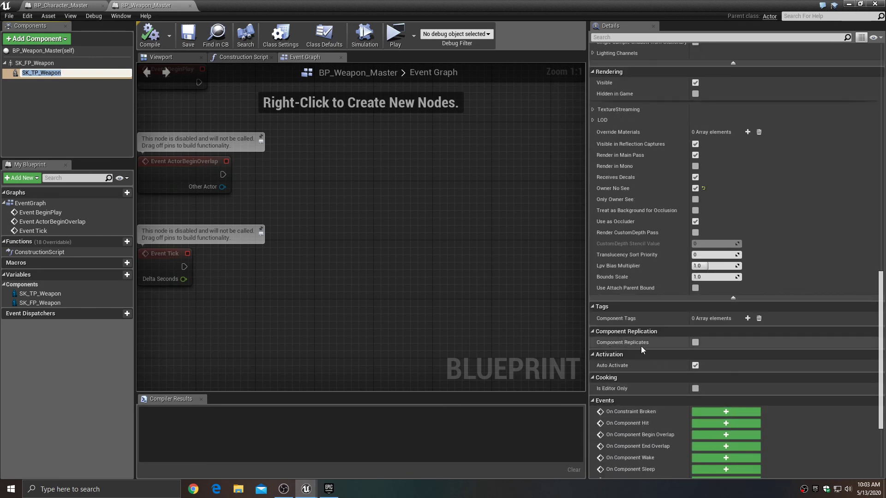
left_click(695, 343)
left_click(150, 35)
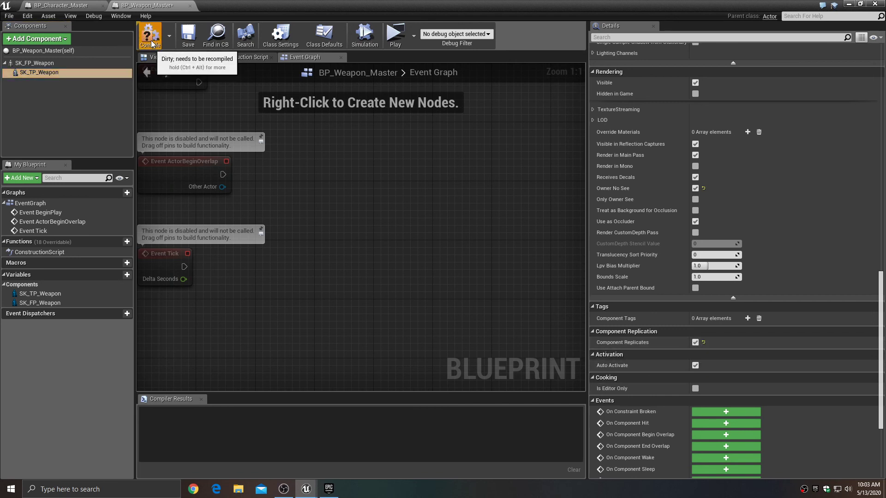
left_click(188, 36)
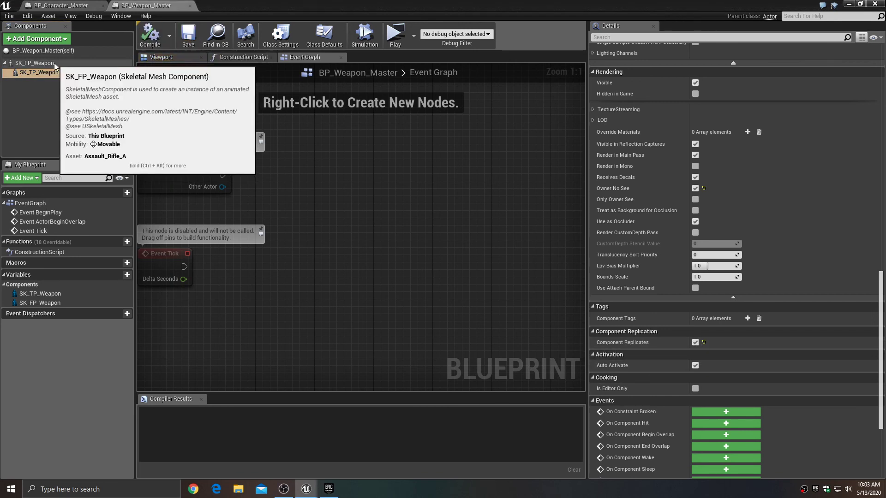
left_click(54, 64)
left_click(55, 72)
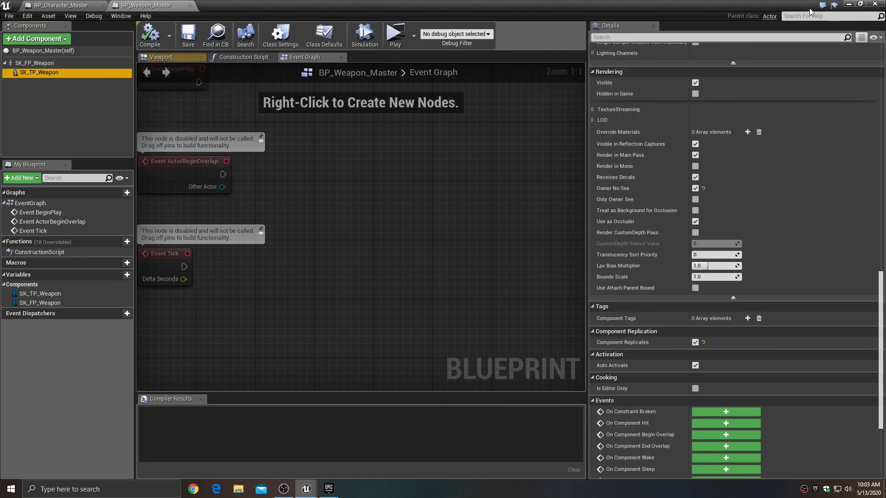
Playtest the level and move the server character around to check its replicated third-person weapon in the client preview.
left_click(848, 5)
left_click(460, 36)
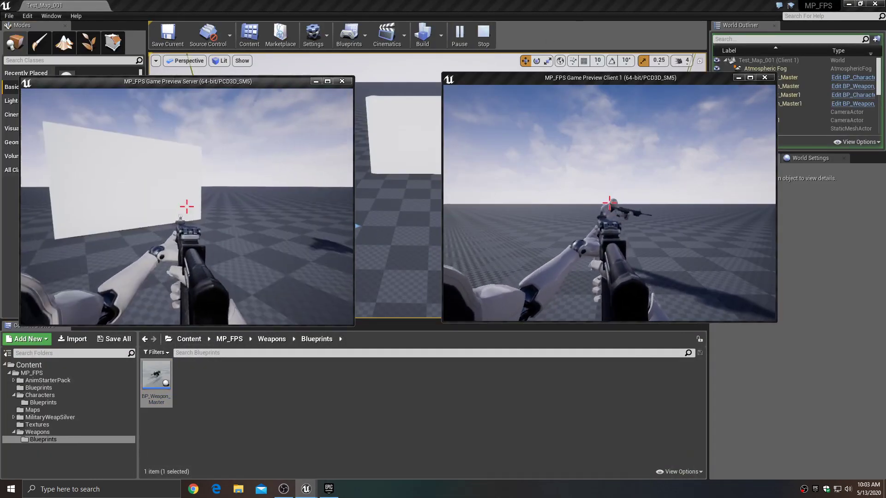
key("s")
key("d")
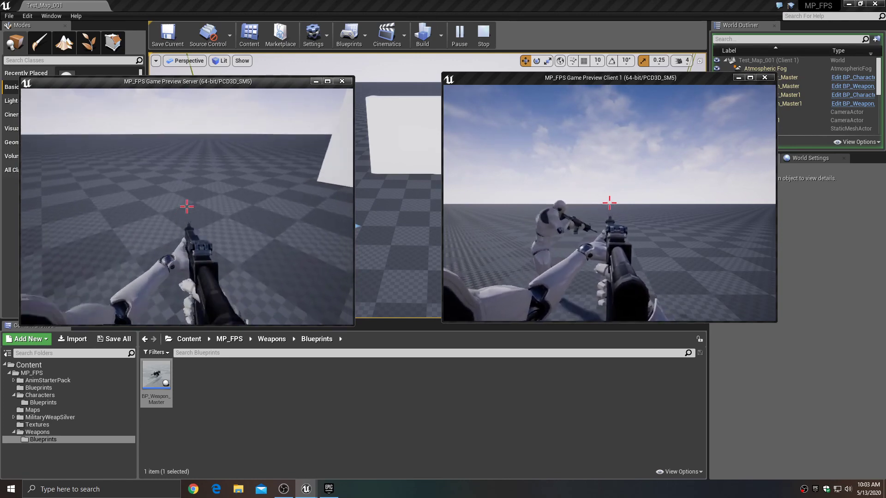
key("s")
Move the client character around the server character to check its third-person weapon and shadows in both previews, then end the playtest.
key("alt+Tab")
left_click(655, 171)
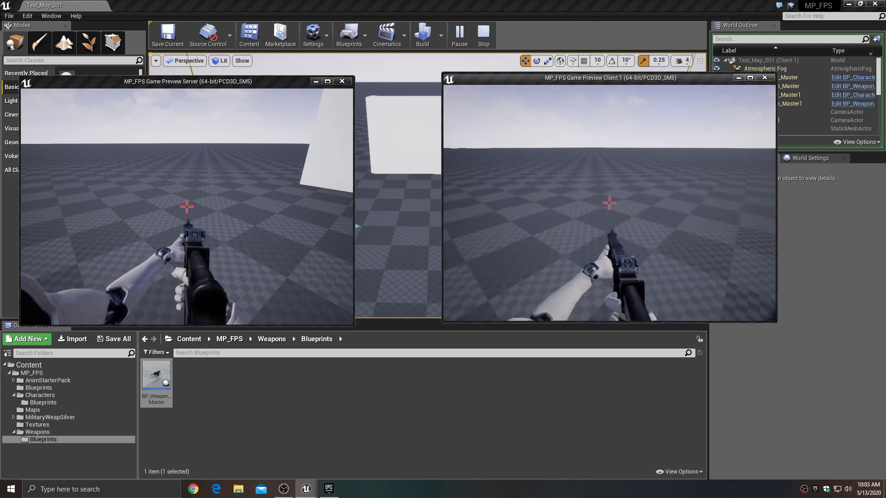
key("w")
key("s")
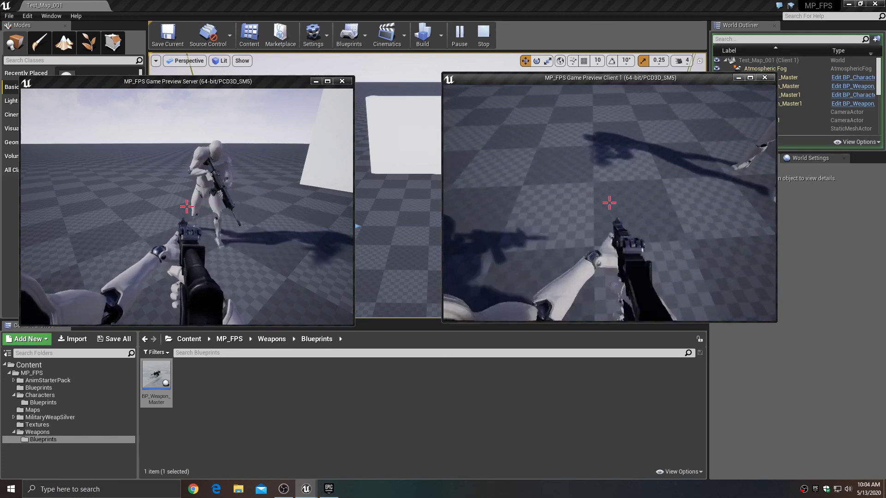
key("a")
key("d")
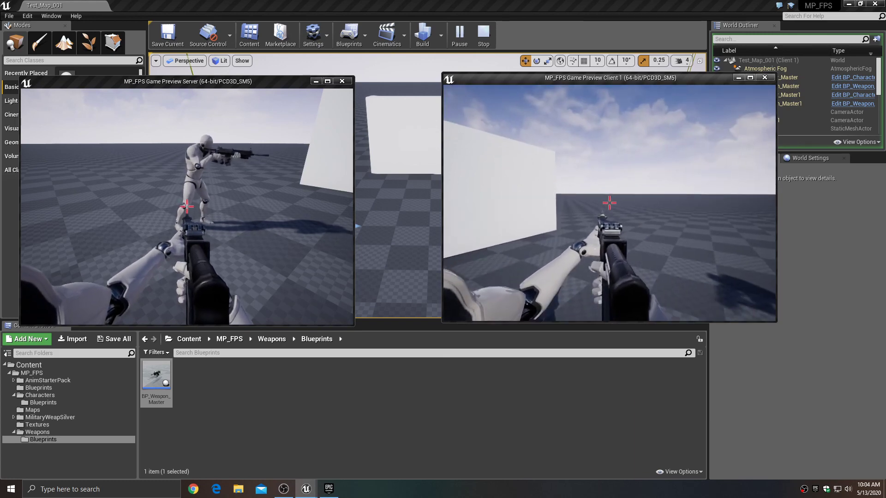
key("s")
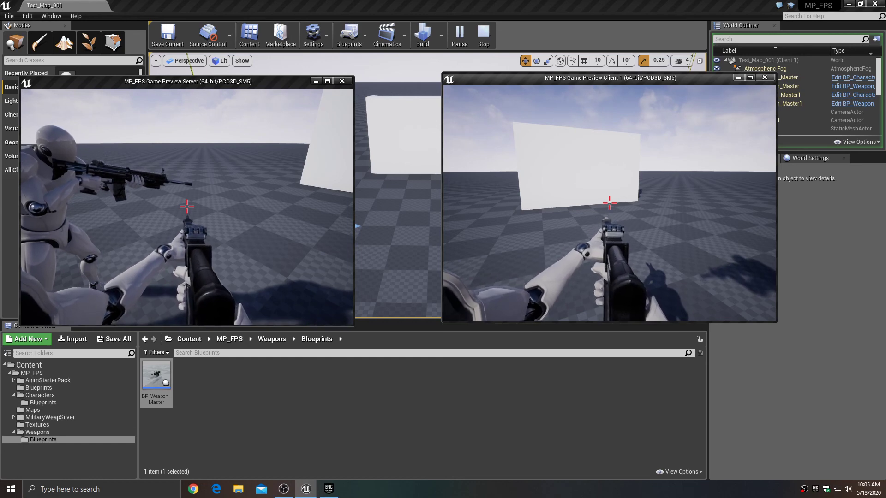
key("d")
key("w")
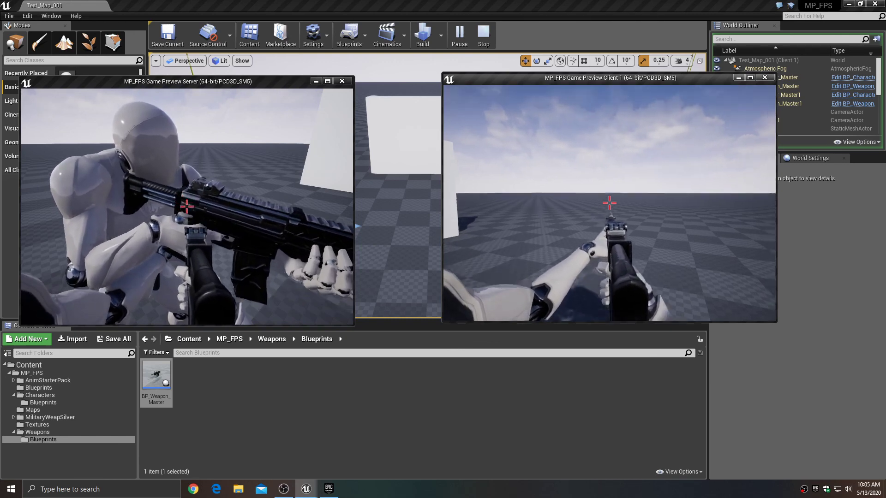
key("s")
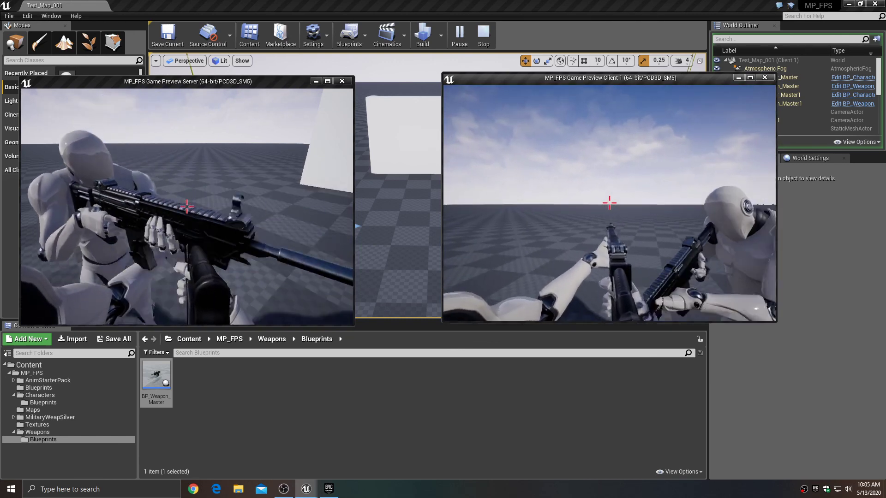
key("s")
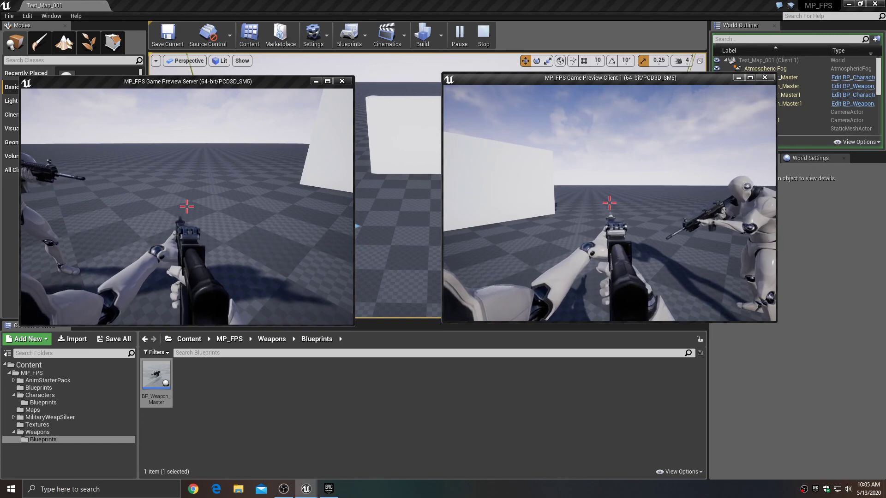
key("d")
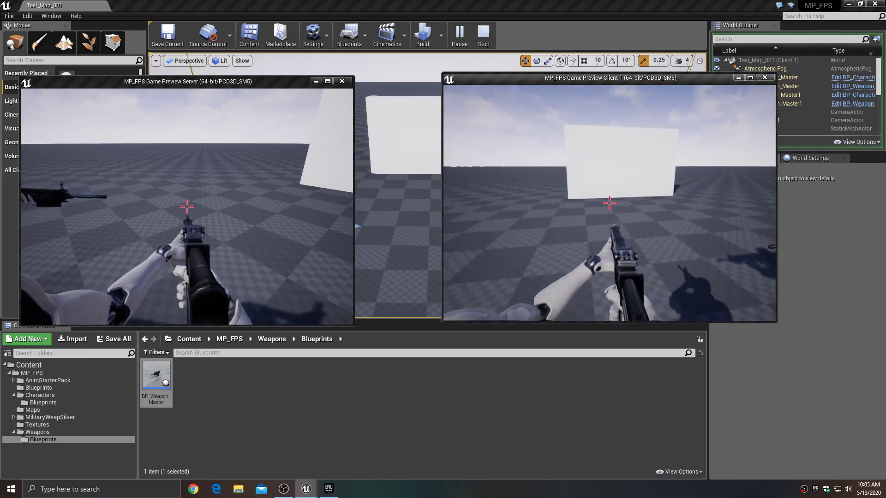
key("w")
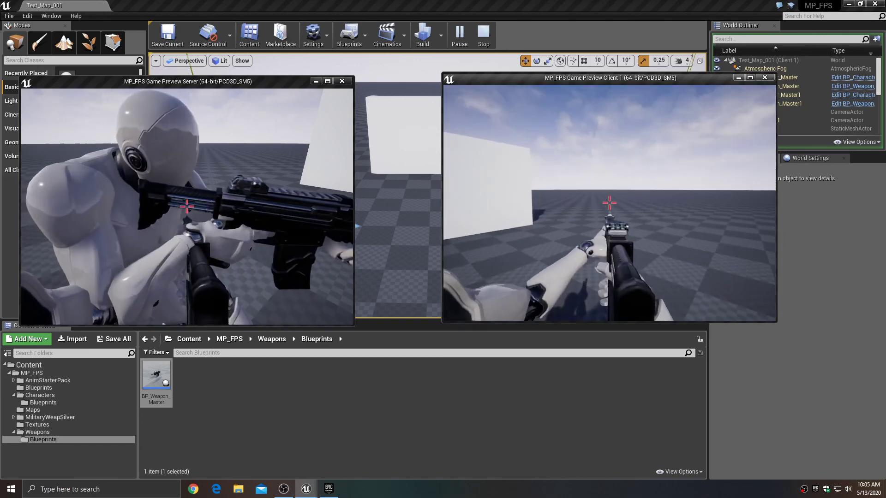
key("s")
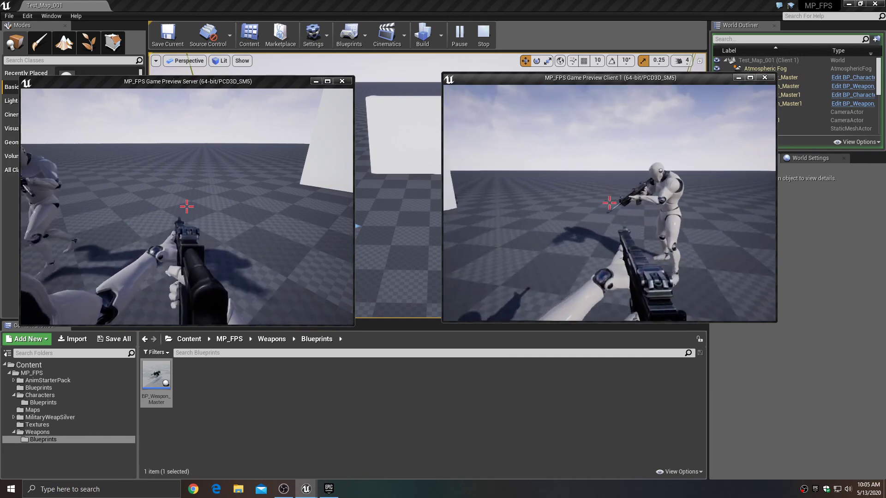
key("w")
key("a")
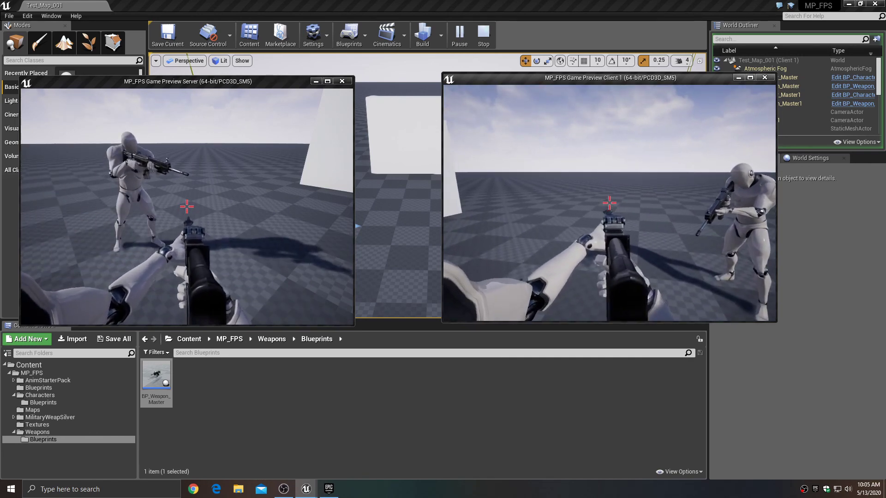
key("Escape")
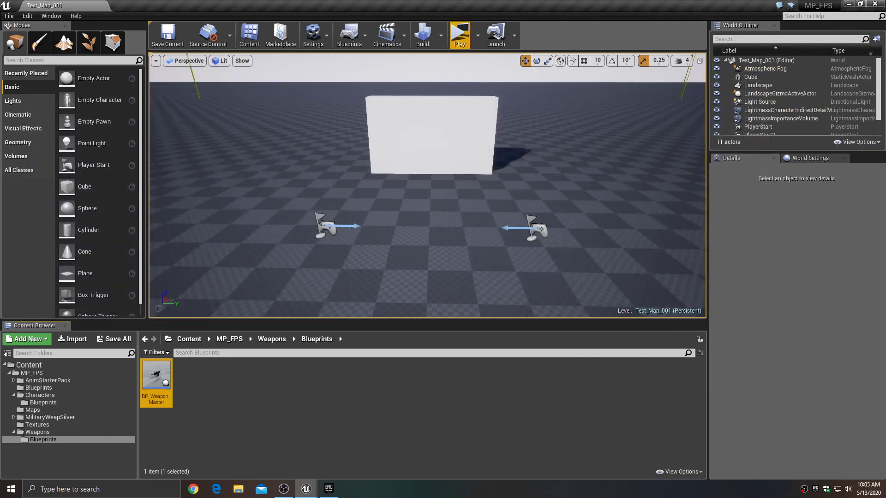